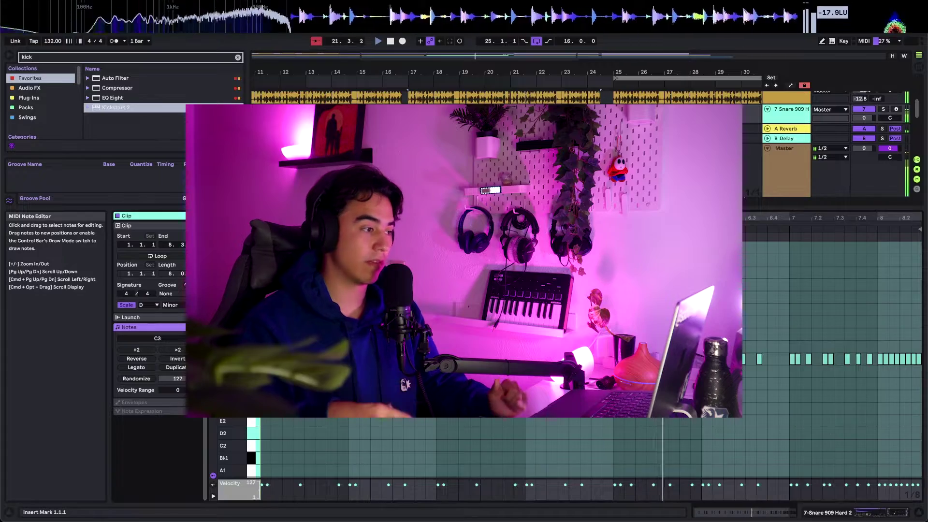
Review the arrangement from bar 17 through the section at bar 25 during playback, select the SOMNIUM Dark Garage clip at bar 25 and stop
scroll(561, 268, up, 5)
scroll(561, 267, right, 2)
click(556, 256)
click(551, 228)
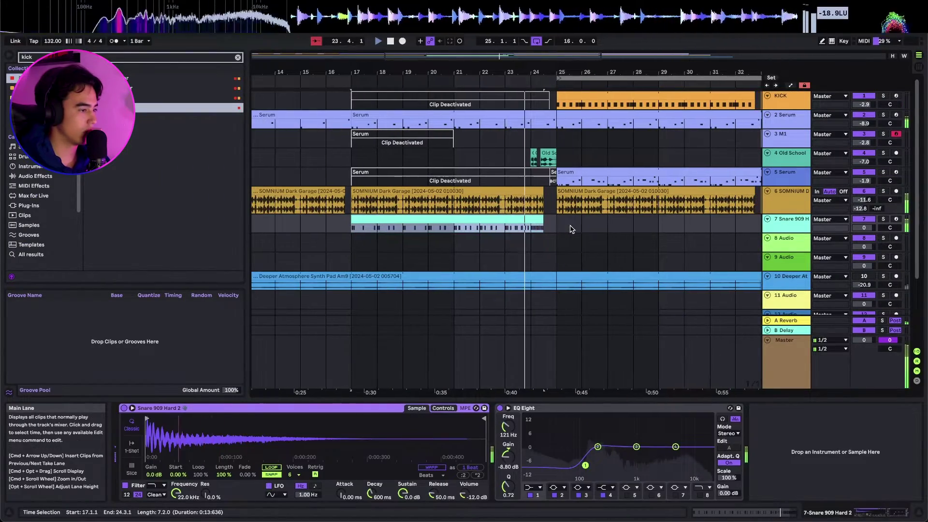
scroll(571, 230, up, 3)
scroll(572, 229, up, 2)
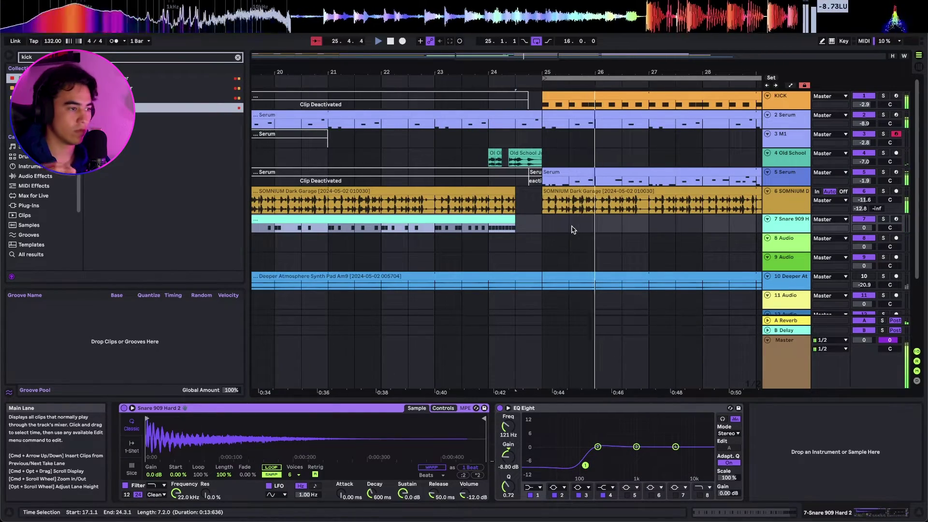
scroll(572, 230, down, 4)
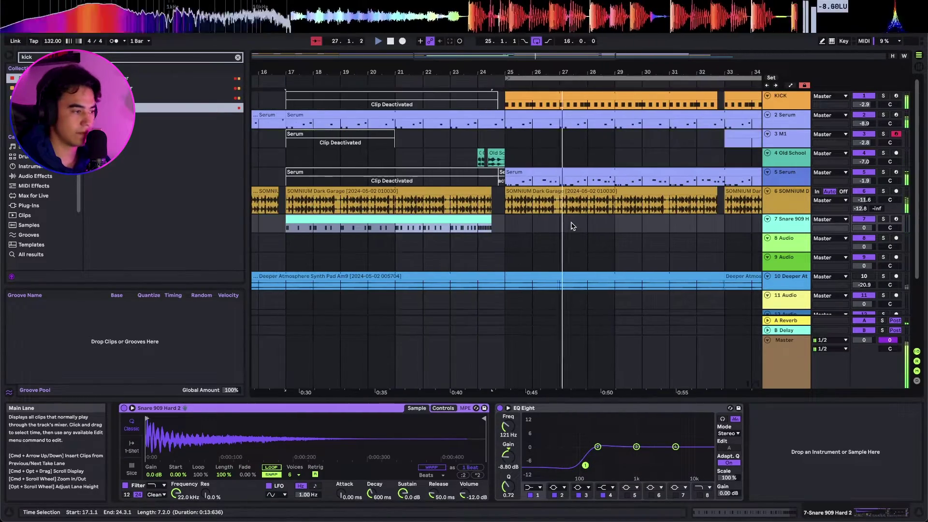
scroll(572, 226, right, 3)
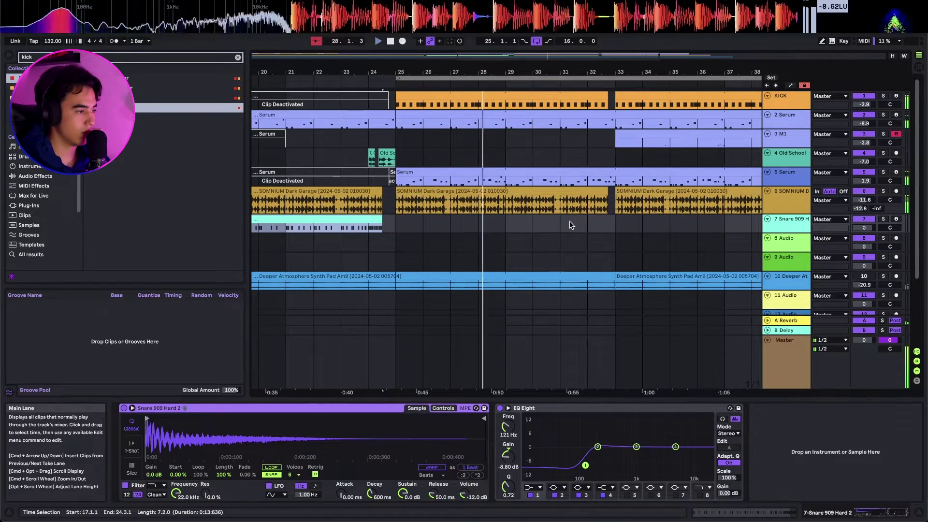
scroll(572, 224, down, 5)
click(482, 192)
key(space)
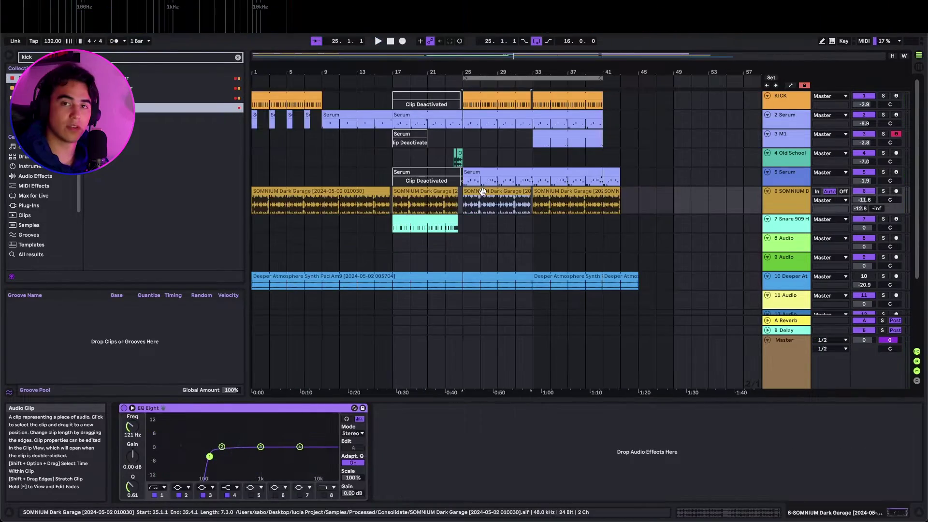
Loop bars 25 to 29, solo the 2 Serum track and play the looped section
click(472, 122)
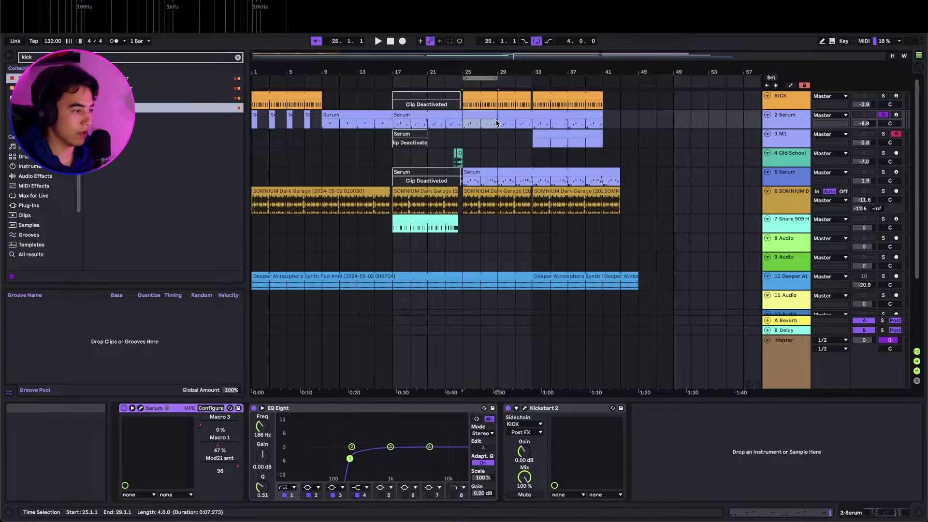
key(space)
scroll(502, 120, up, 5)
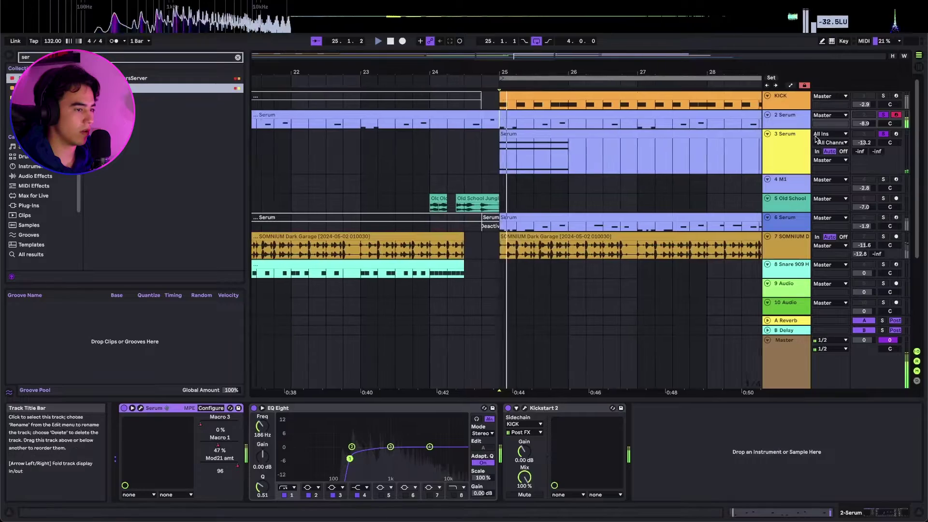
Set the 3 Serum track's volume to -10.8 dB and open its clip to check the chord notes
drag(869, 144, 870, 134)
double_click(618, 133)
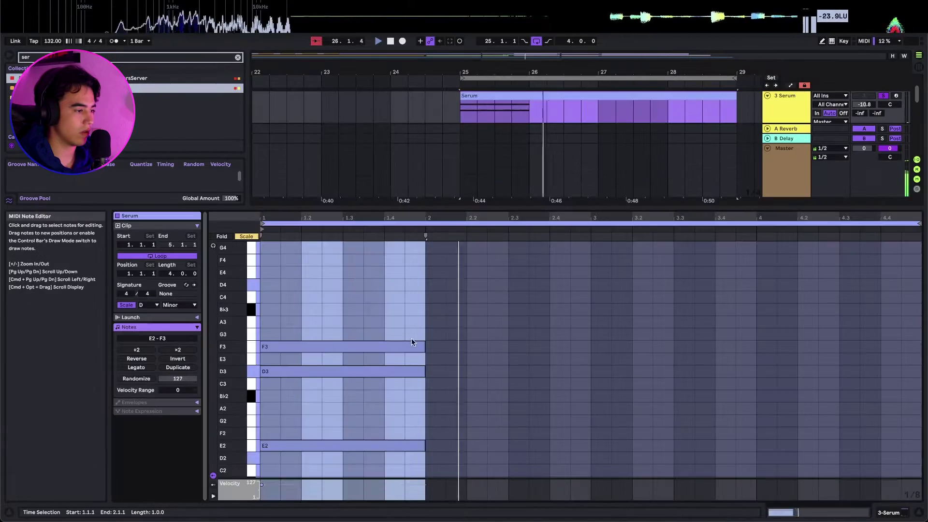
drag(412, 340, 372, 464)
click(603, 421)
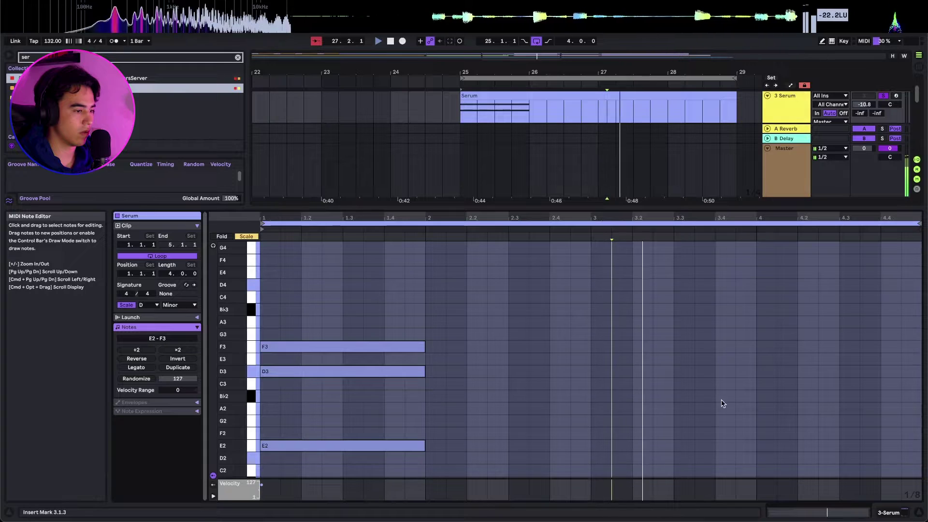
Duplicate the 3 Serum track together with its chord clip
key(shift+Tab)
scroll(603, 150, up, 3)
click(601, 140)
click(602, 135)
key(super+d)
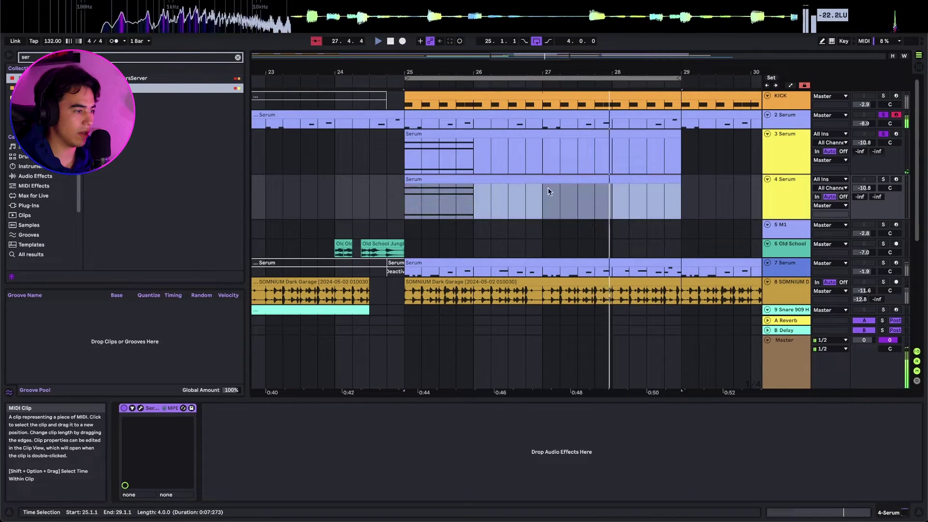
Place the duplicated chord clip at bar 27 on the 4 Serum track and trim off everything past bar 29
click(544, 199)
key(super+v)
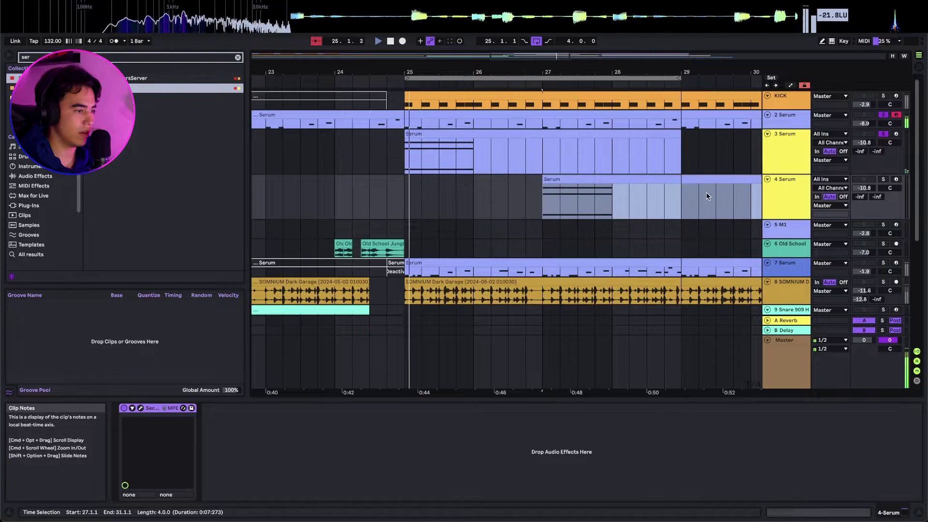
click(681, 199)
key(super+e)
click(697, 177)
key(super+z)
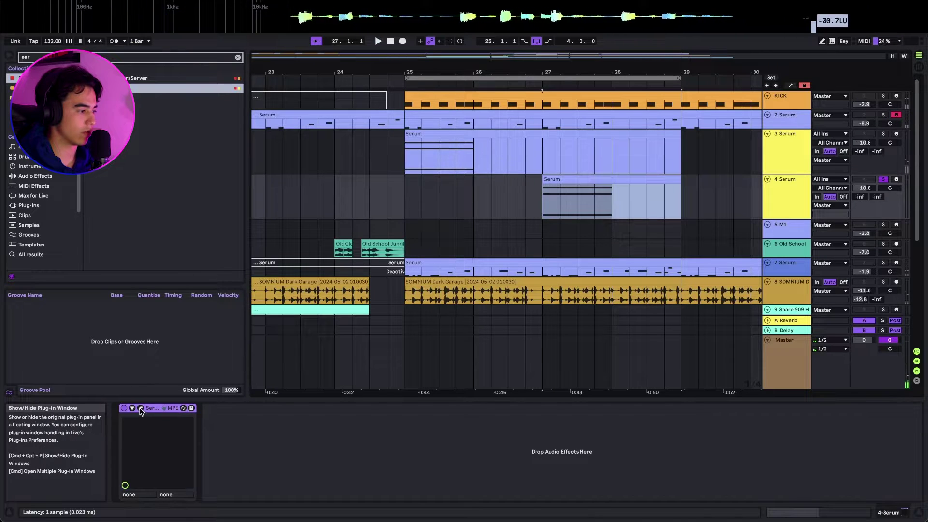
Audition Serum presets on the soloed 4 Serum track and load PD - OuterSpace
key(super+alt+p)
click(755, 179)
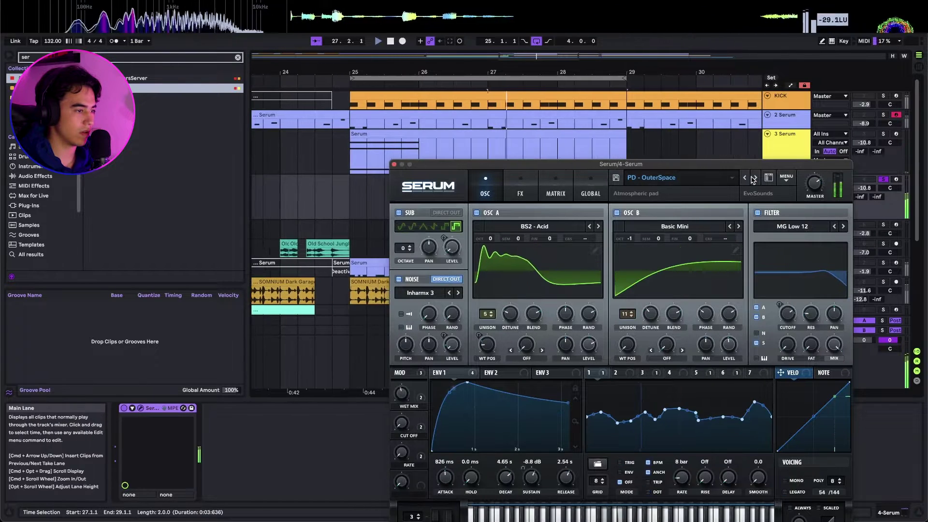
click(756, 179)
click(756, 178)
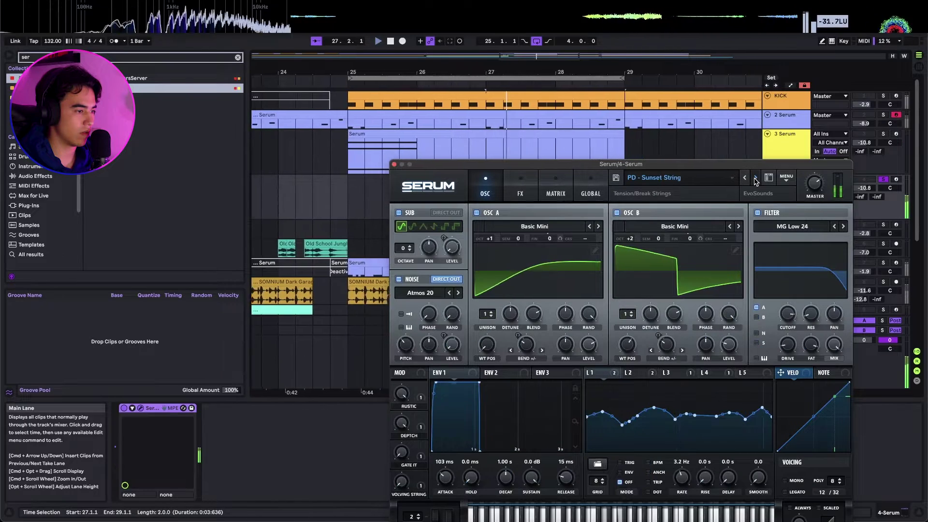
click(755, 178)
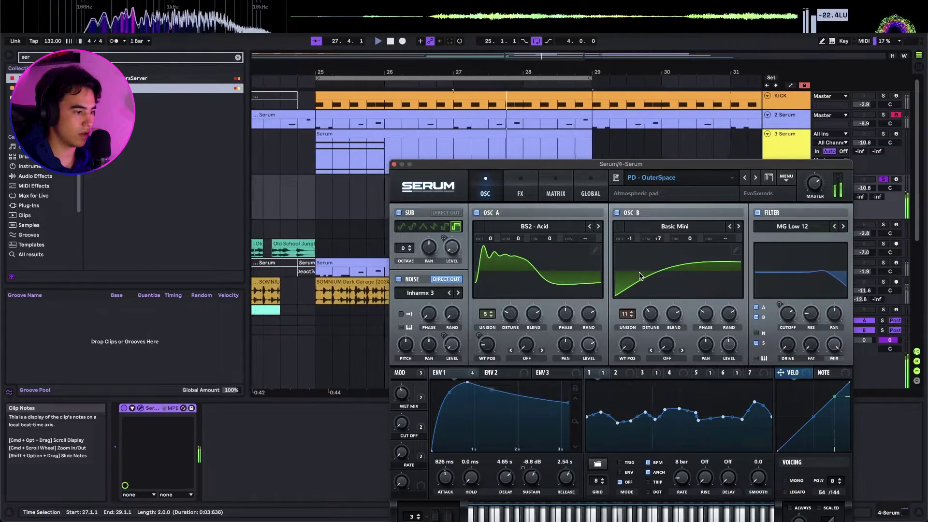
Select LFO 3 of the PD - OuterSpace preset and edit its modulation assignment
click(642, 373)
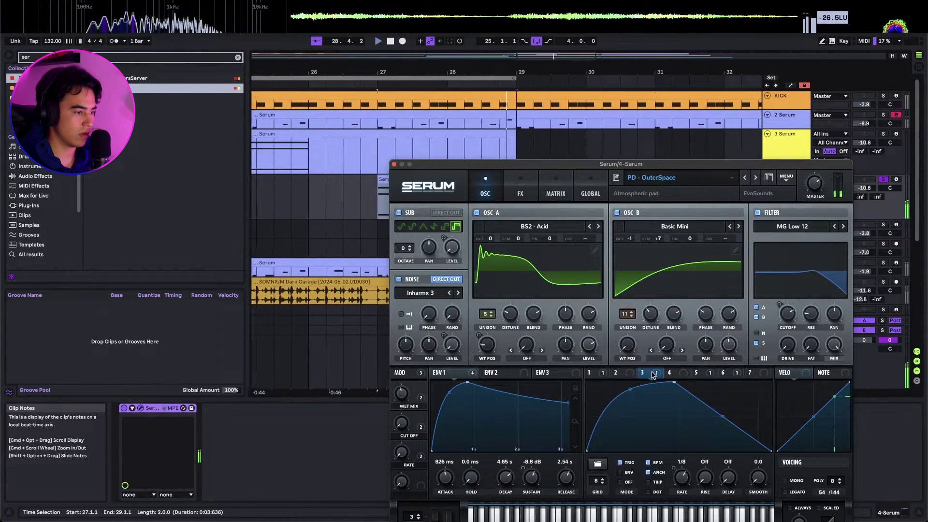
right_click(652, 372)
click(665, 389)
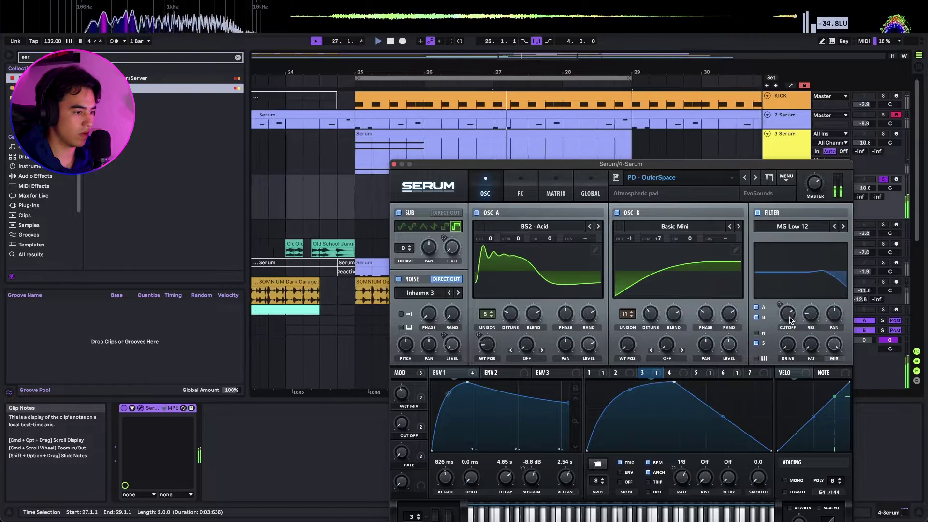
mouse_move(789, 319)
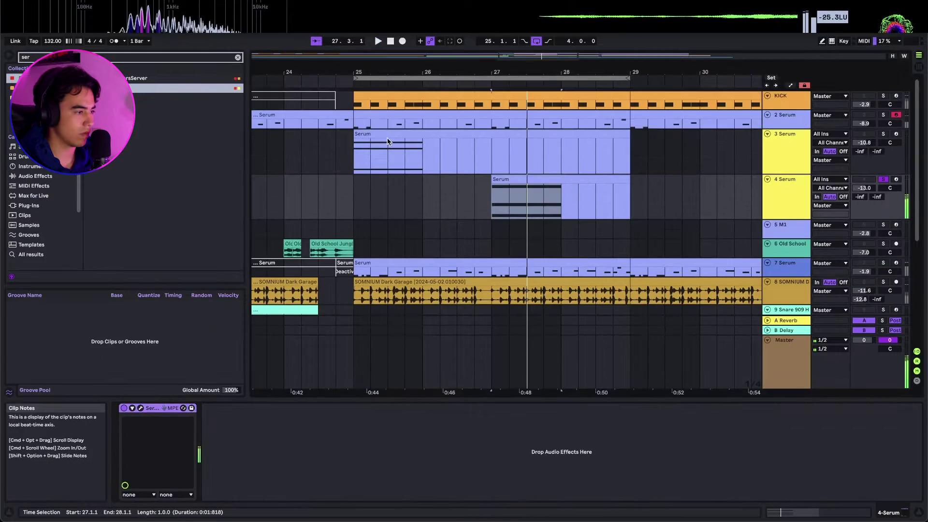
Solo the 2 Serum, 3 Serum and 4 Serum tracks together
click(318, 150)
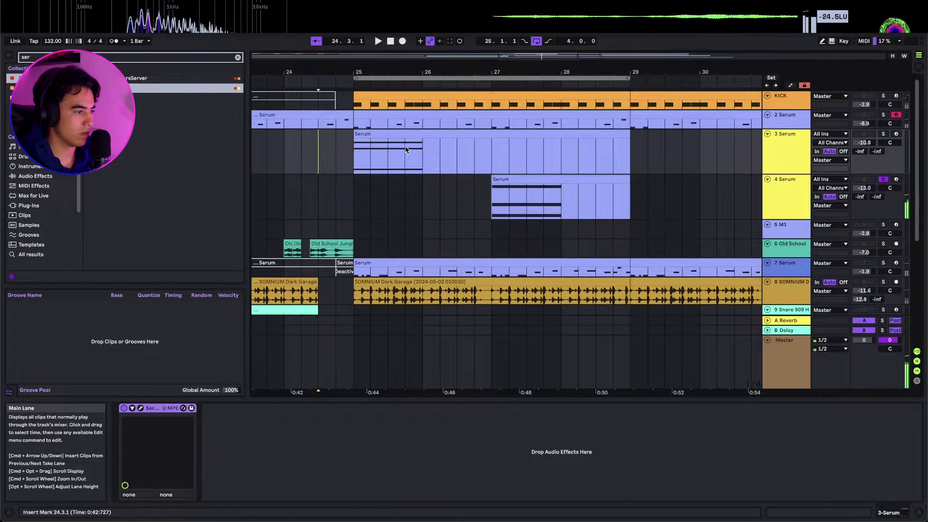
click(788, 118)
shift+click(791, 182)
key(s)
click(356, 124)
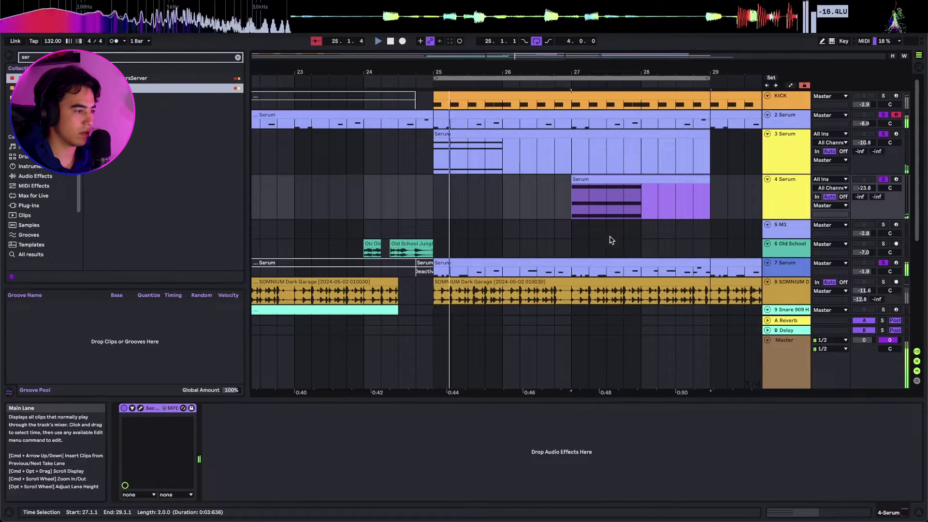
Lower the 3 Serum track's volume to -11.7 dB while the loop plays
scroll(580, 246, right, 3)
scroll(559, 249, left, 1)
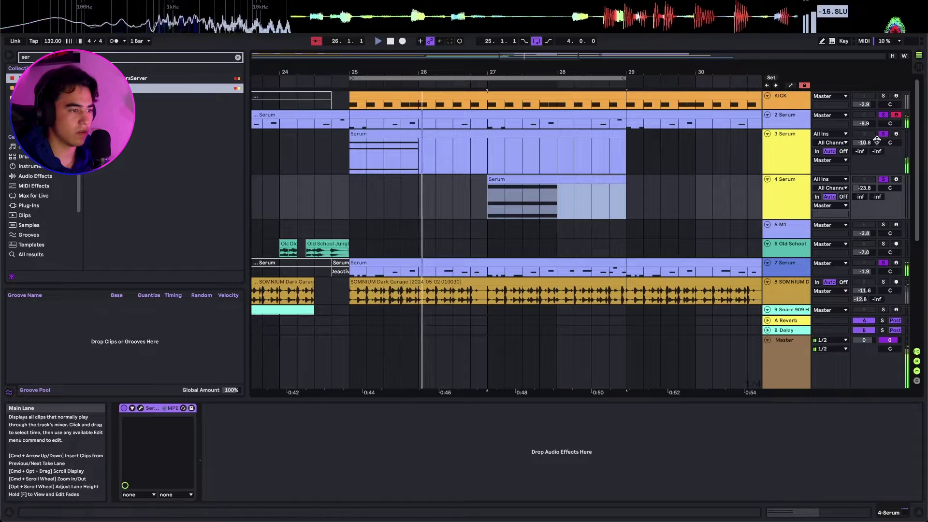
drag(877, 140, 876, 144)
Open the chord clip on the 4 Serum track for note editing and select its C4 note
click(562, 178)
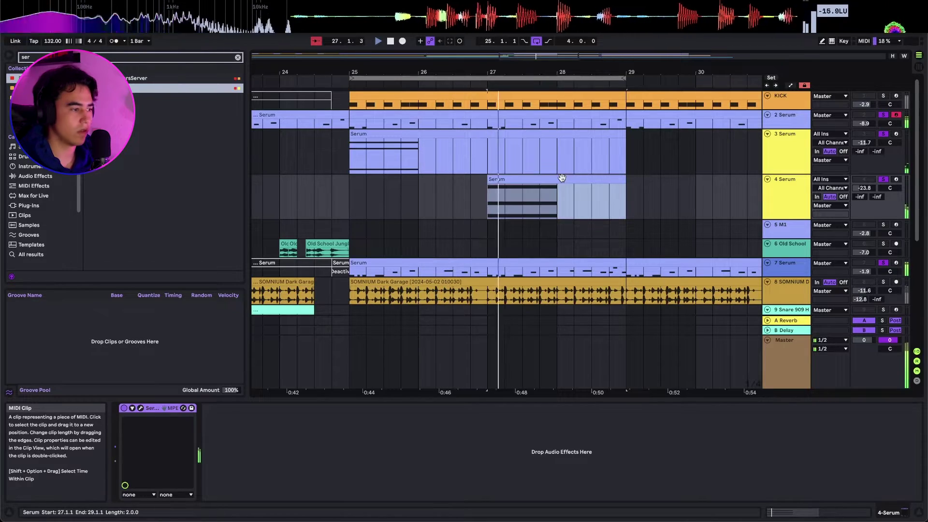
double_click(562, 177)
click(366, 355)
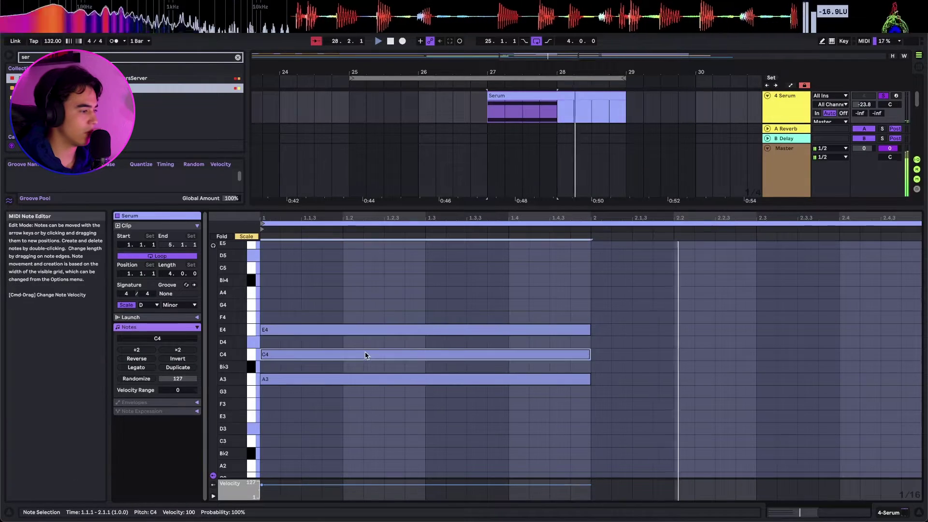
drag(320, 381, 321, 393)
key(shift+Tab)
key(shift+Tab)
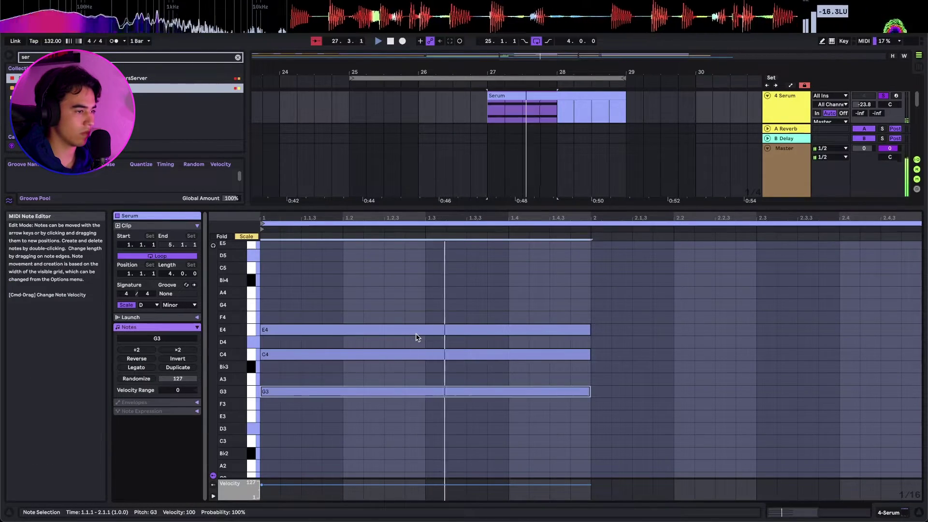
key(Up)
Raise the chord's E4 note to F4 and its C4 note to D4, and return to the track's devices
drag(418, 329, 421, 317)
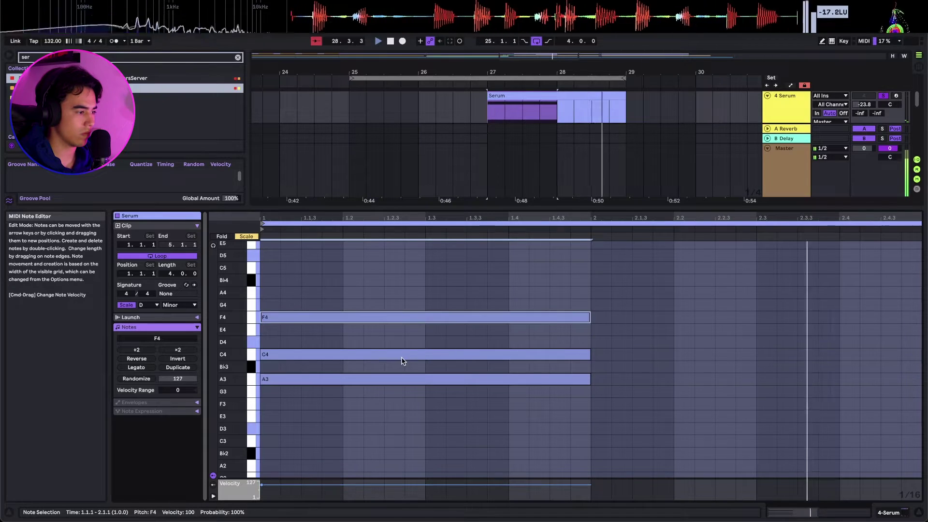
drag(402, 357, 401, 342)
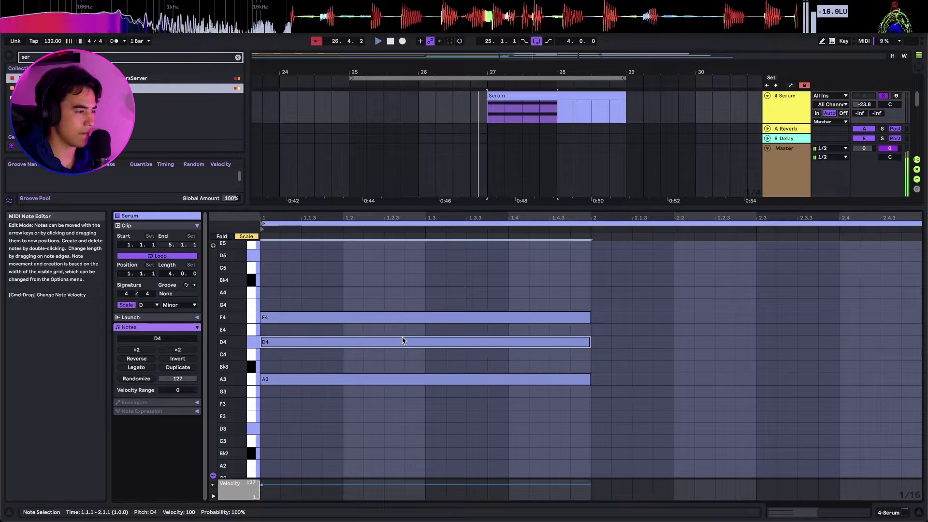
key(shift+Tab)
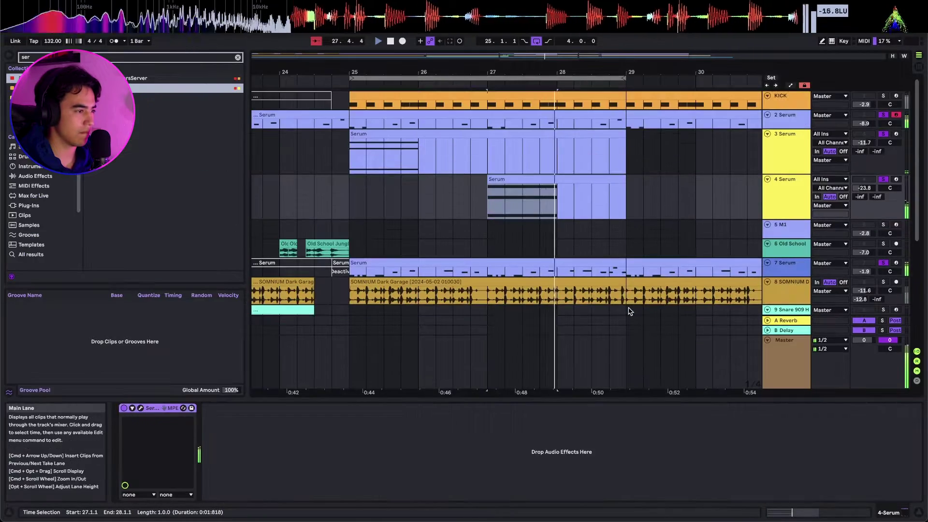
Lengthen the D3 note in the 5 Serum clip to fill the full two bars
scroll(600, 290, left, 4)
scroll(599, 289, down, 3)
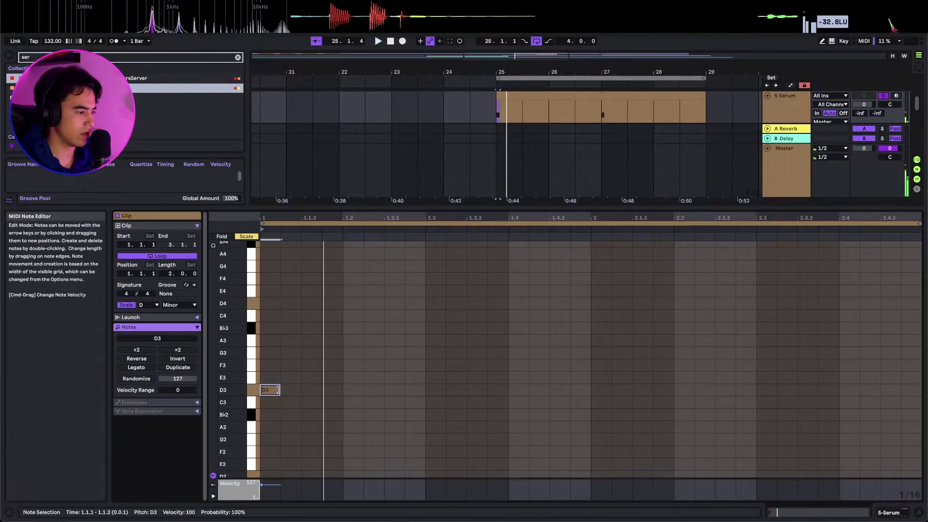
drag(279, 390, 909, 401)
key(shift+Tab)
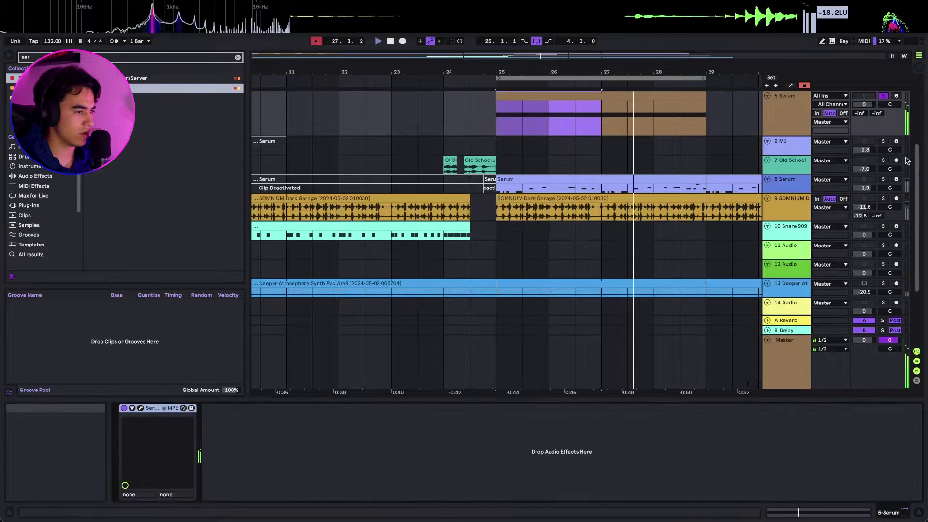
Shorten the D3 note in the 5 Serum clip to half a bar, ending at 1.3, and replay it
scroll(564, 137, up, 3)
double_click(534, 181)
click(455, 428)
drag(455, 429, 405, 343)
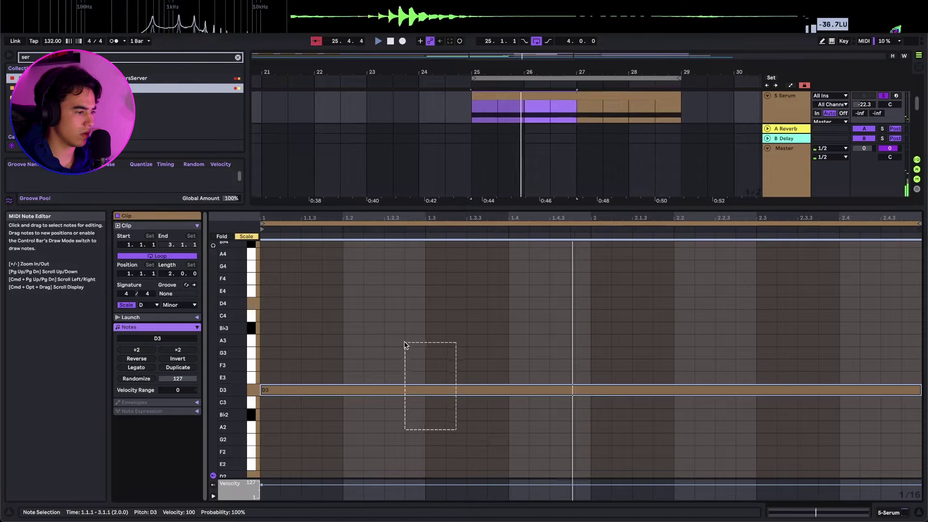
drag(919, 389, 425, 390)
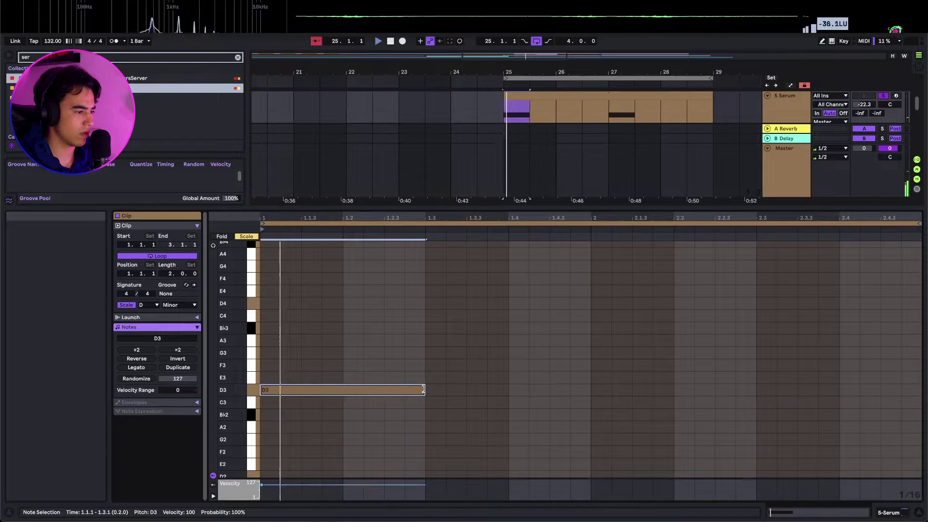
key(space)
key(space)
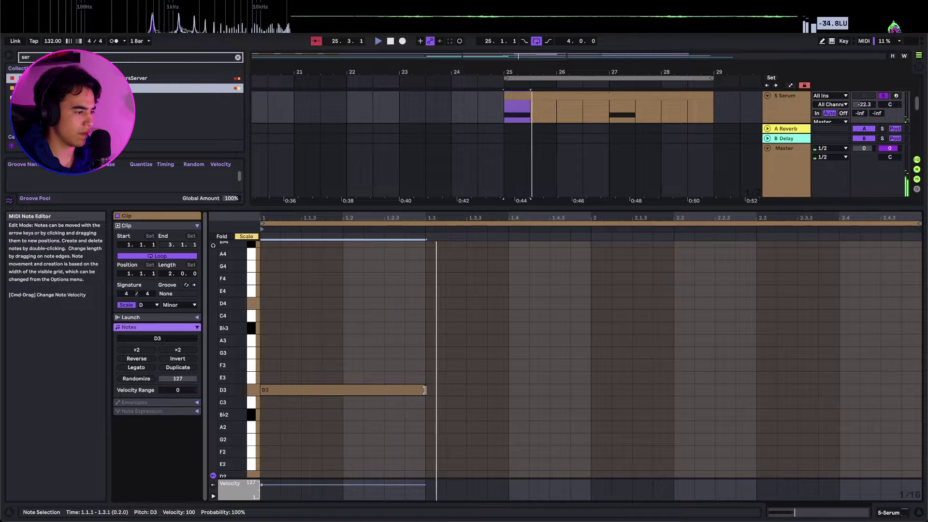
Duplicate the half-bar D3 note three times to fill the two-bar clip
key(super+d)
key(super+d)
key(super+d)
key(shift+Tab)
scroll(613, 255, up, 2)
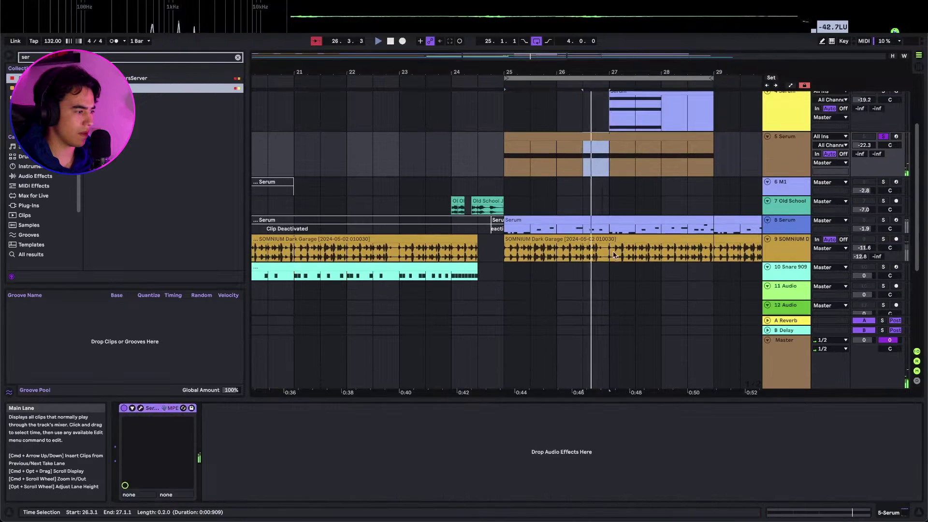
Replay the loop, open Serum on the 5 Serum track and raise the LFO 1 rate to 1.3 Hz
key(space)
key(space)
click(140, 408)
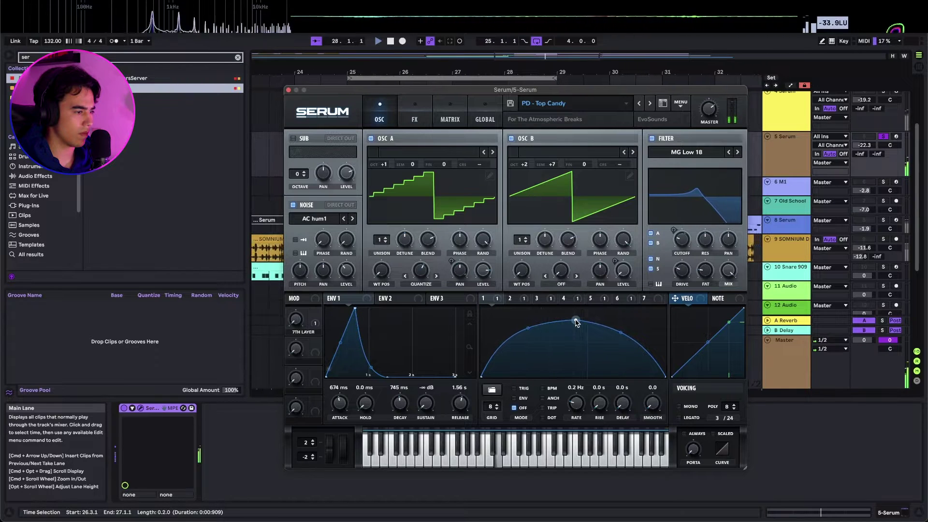
drag(574, 403, 575, 396)
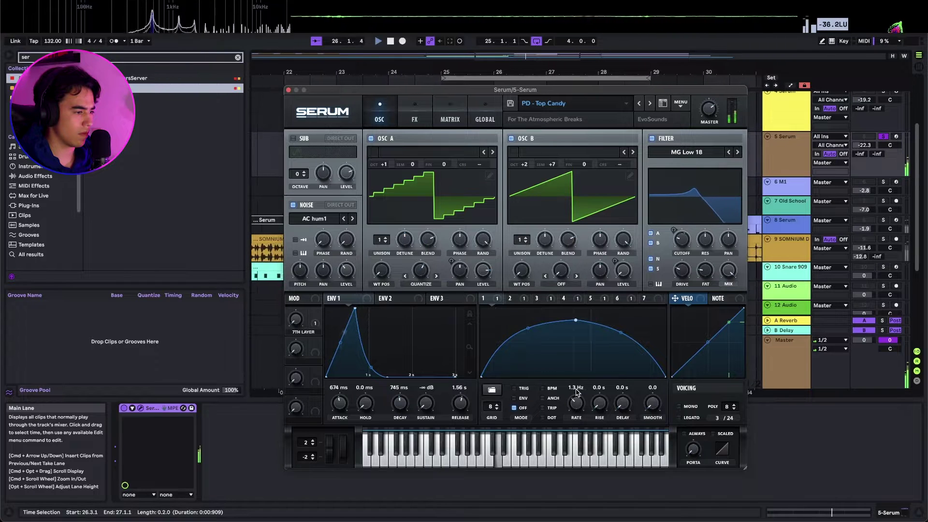
Close the Serum editor and set the 5 Serum track volume to -18.8 dB
click(289, 91)
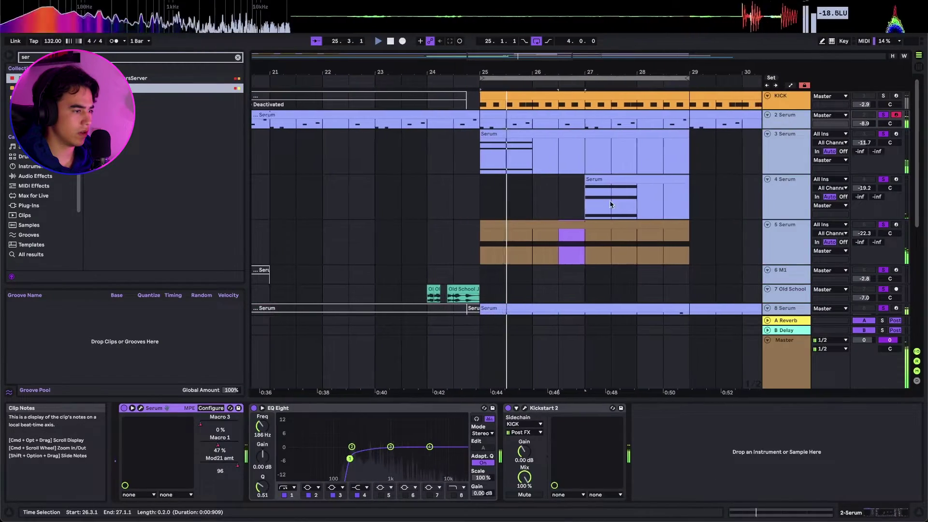
click(641, 221)
drag(865, 233, 864, 227)
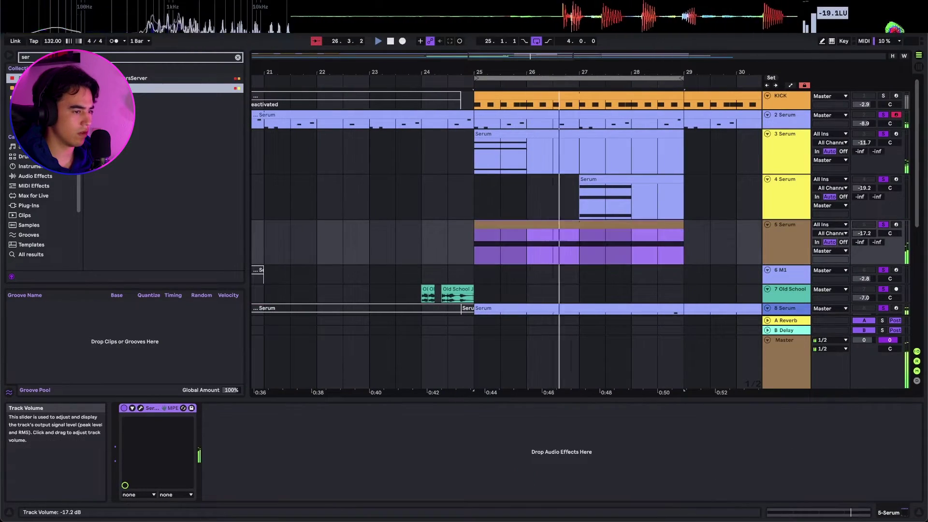
Add EQ Eight to the 5 Serum track with a low cut on band 1 and band 3 at 574 Hz, -2.85 dB
click(148, 59)
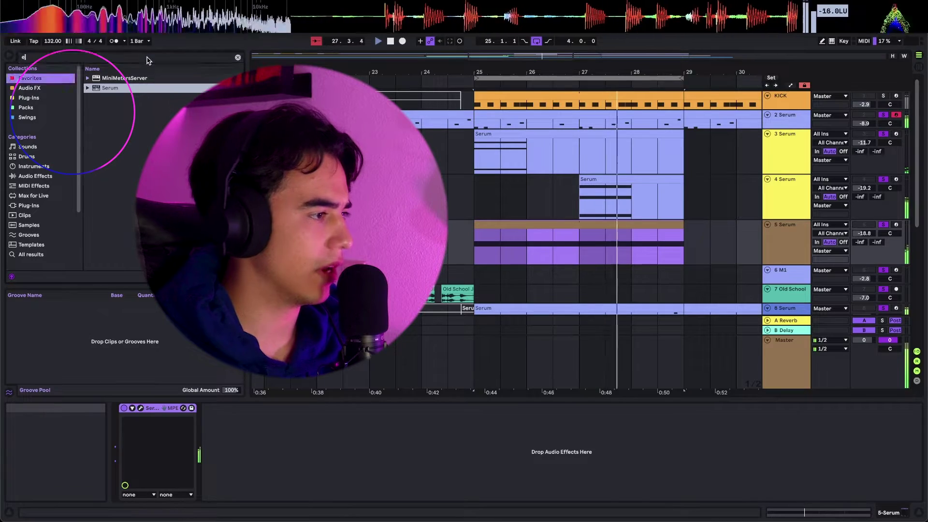
text(eq)
double_click(116, 79)
click(241, 489)
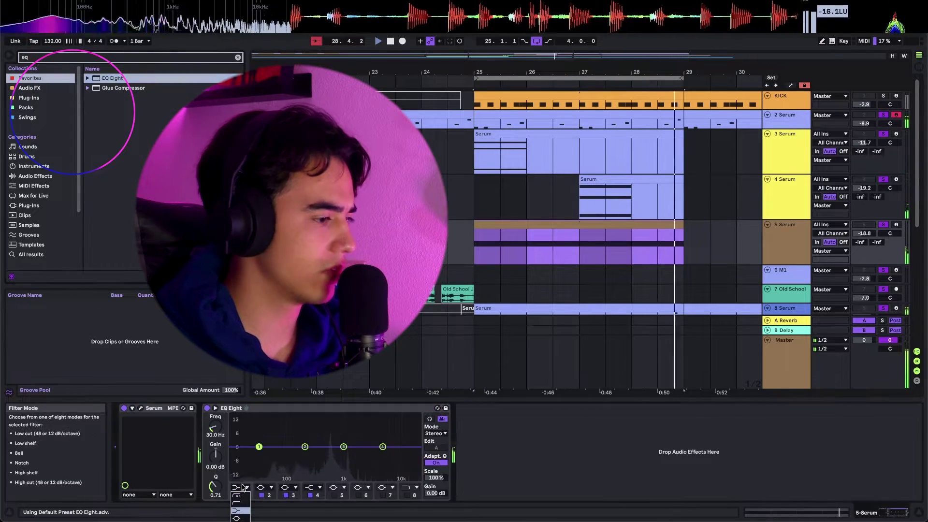
click(236, 495)
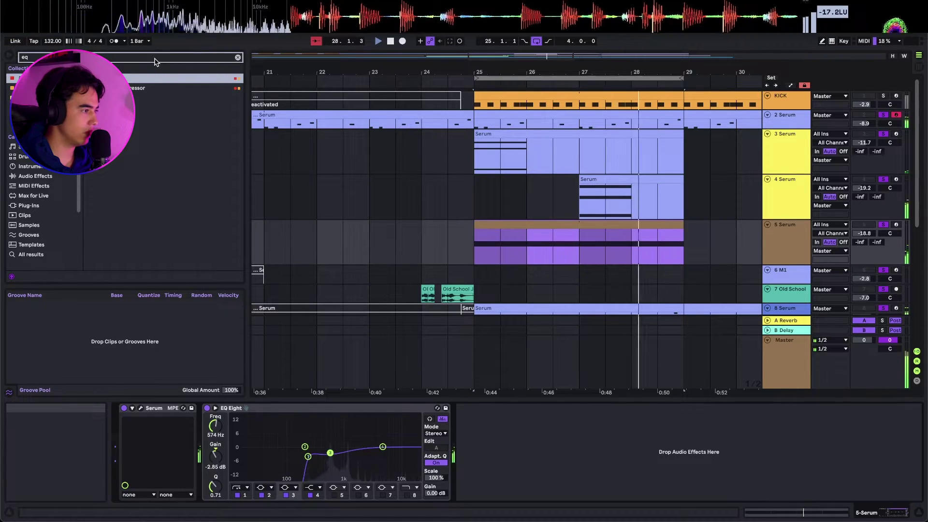
Add Kickstart 2 after EQ Eight on the 5 Serum track, adjust its curve and close its editor
key(BackSpace)
key(BackSpace)
text(kick)
click(147, 110)
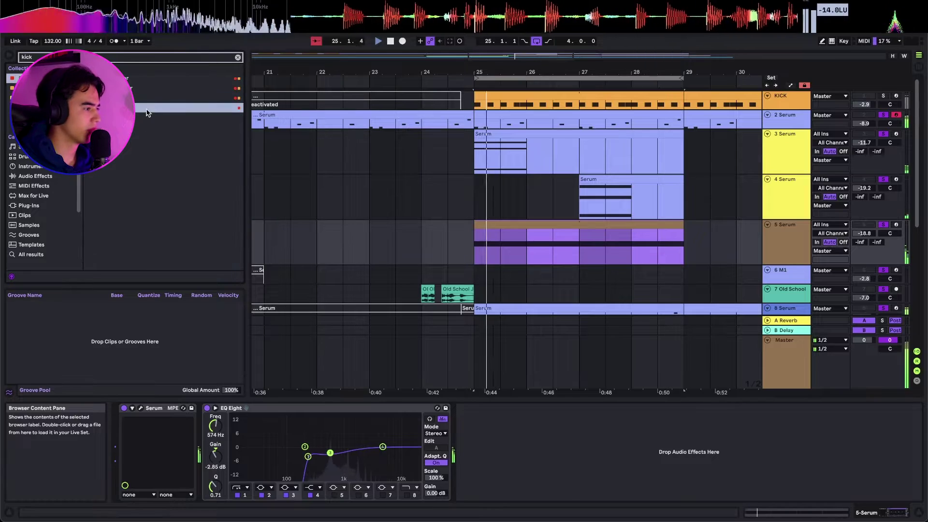
double_click(148, 108)
drag(370, 202, 369, 230)
click(292, 97)
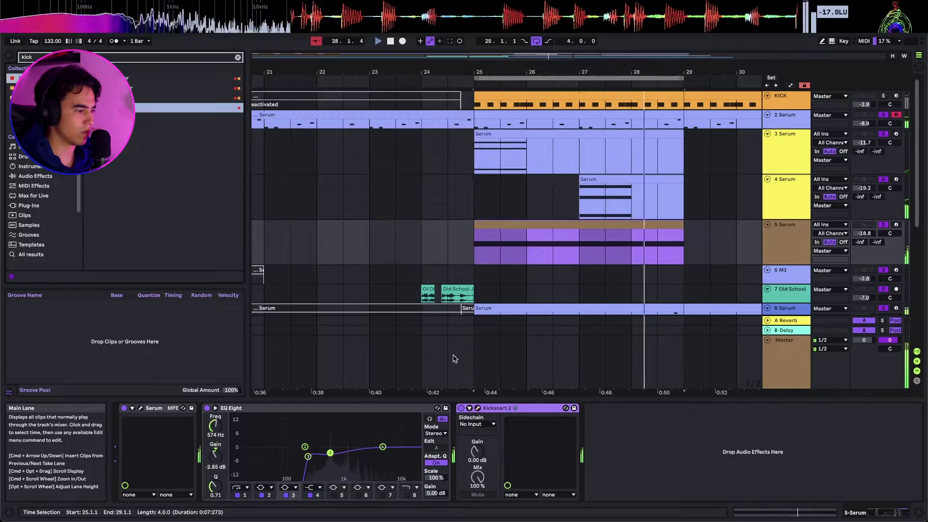
click(469, 408)
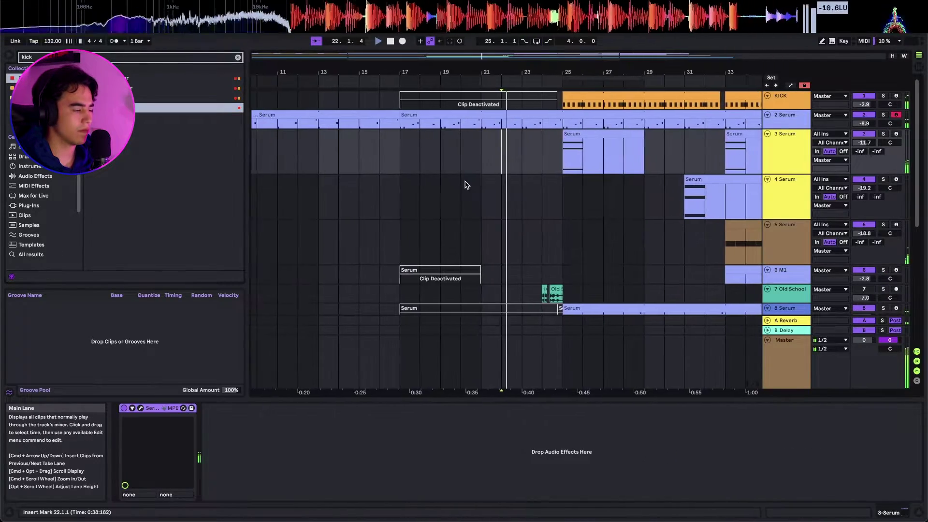
Move the first four-bar 3 Serum clip from bar 25 to start at bar 29
scroll(467, 185, right, 3)
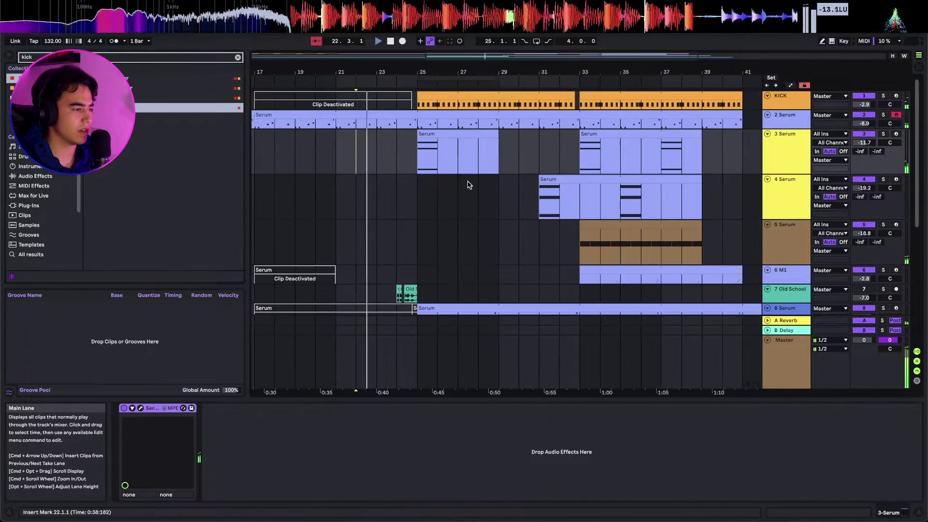
drag(460, 167, 539, 149)
click(544, 195)
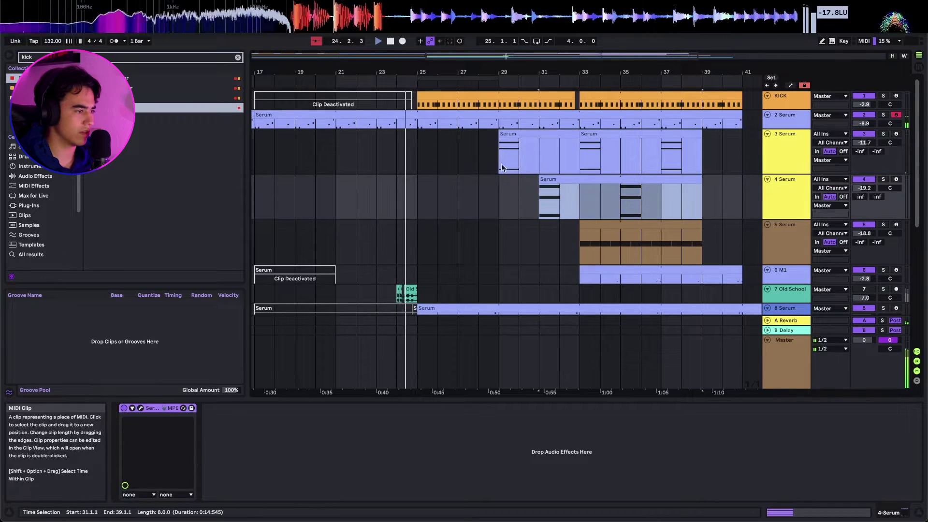
click(530, 141)
scroll(536, 169, up, 2)
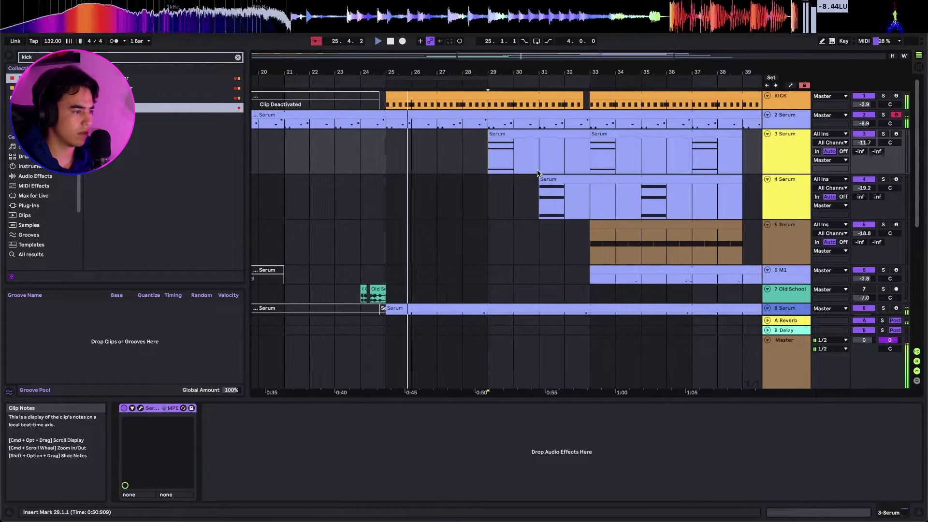
scroll(539, 174, down, 3)
scroll(538, 173, up, 3)
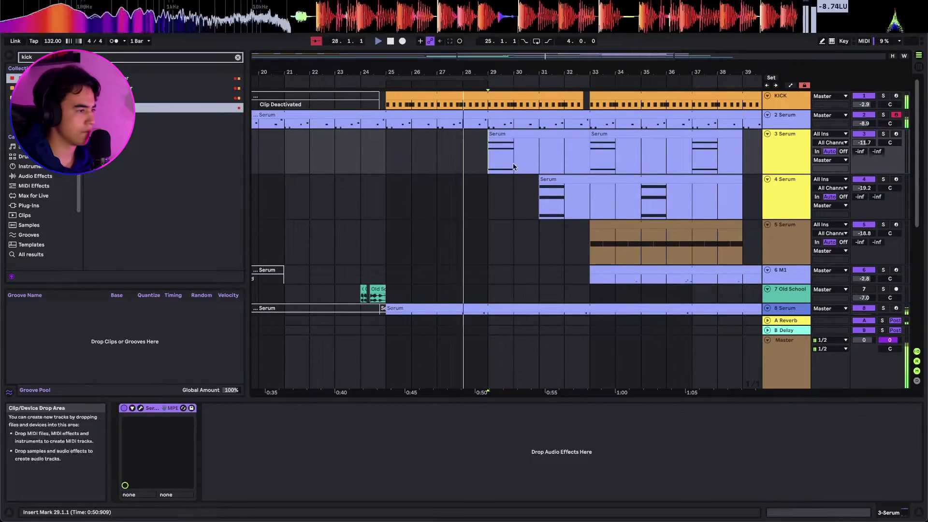
Trim the 4 Serum clip to start at bar 33 and move its bar 35 chord to bar 33
click(540, 175)
drag(541, 175, 593, 179)
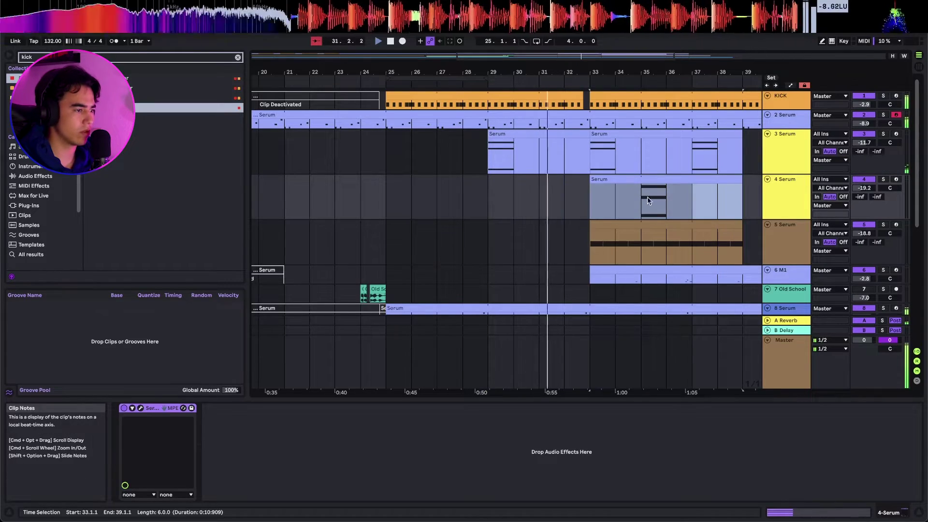
drag(648, 196, 675, 203)
key(Delete)
click(598, 202)
key(super+v)
Deactivate the 3 Serum part from bar 33 to 36 and extend the 4 Serum chord clip to four bars, ending at bar 37
drag(594, 162, 668, 163)
key(0)
click(594, 181)
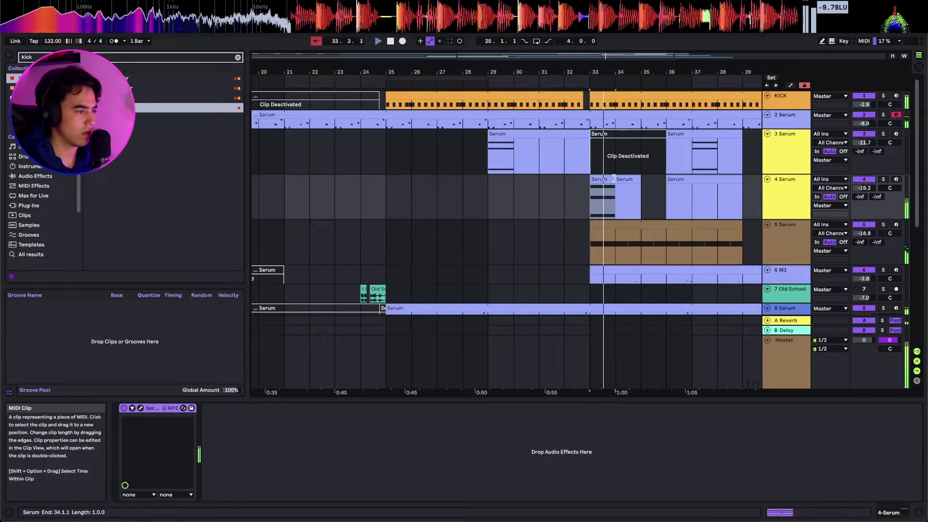
drag(613, 179, 673, 184)
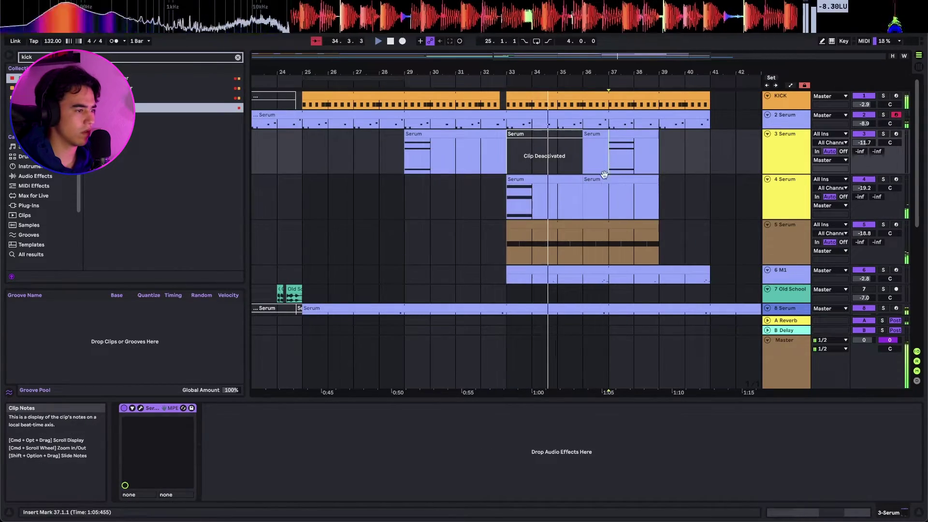
click(564, 178)
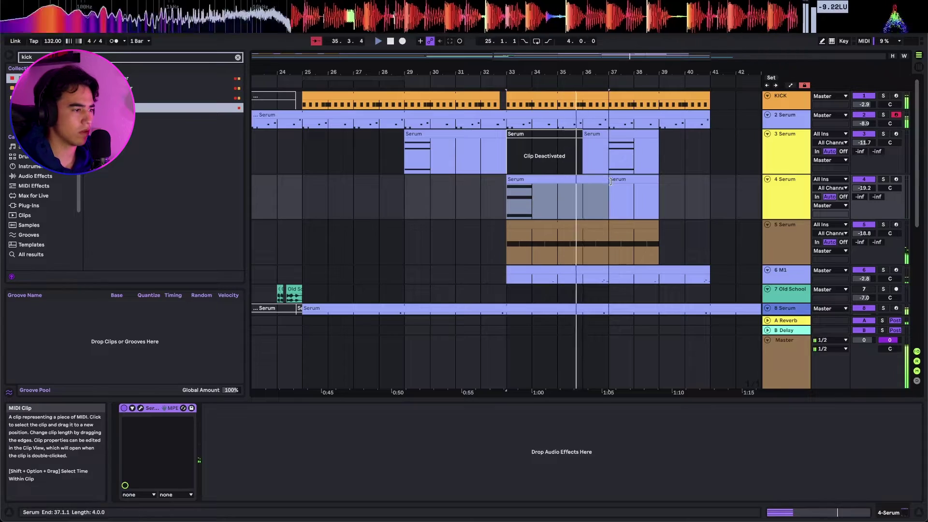
Clear the 3 Serum track between bars 33 and 37 and the 4 Serum track from bar 37 onward
key(minus)
scroll(600, 178, right, 1)
drag(577, 146, 521, 153)
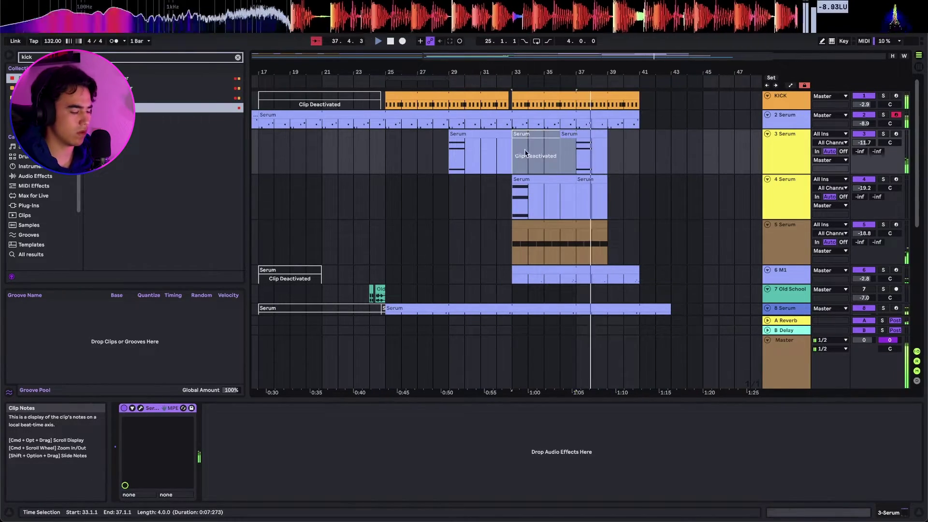
drag(590, 174, 656, 139)
drag(518, 160, 638, 189)
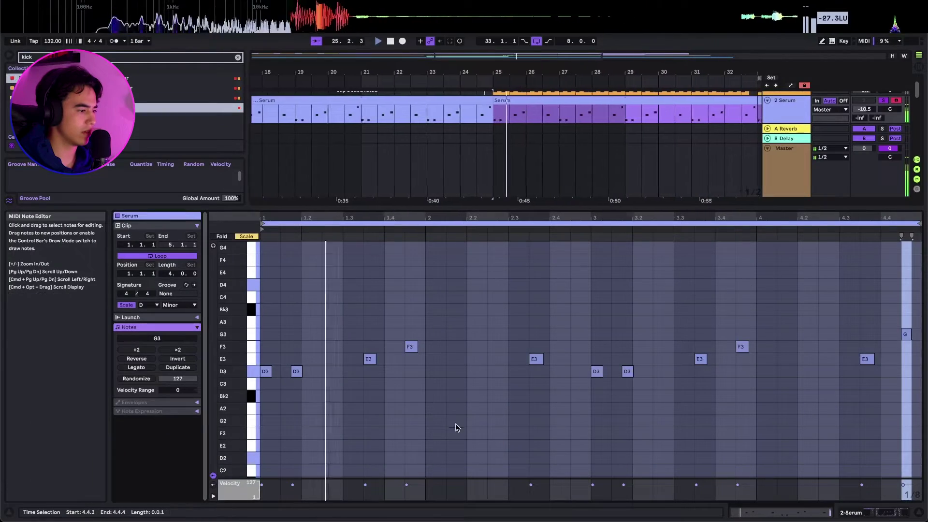
Duplicate the 2 Serum clip's four-bar pattern so that its loop is eight bars long
click(452, 426)
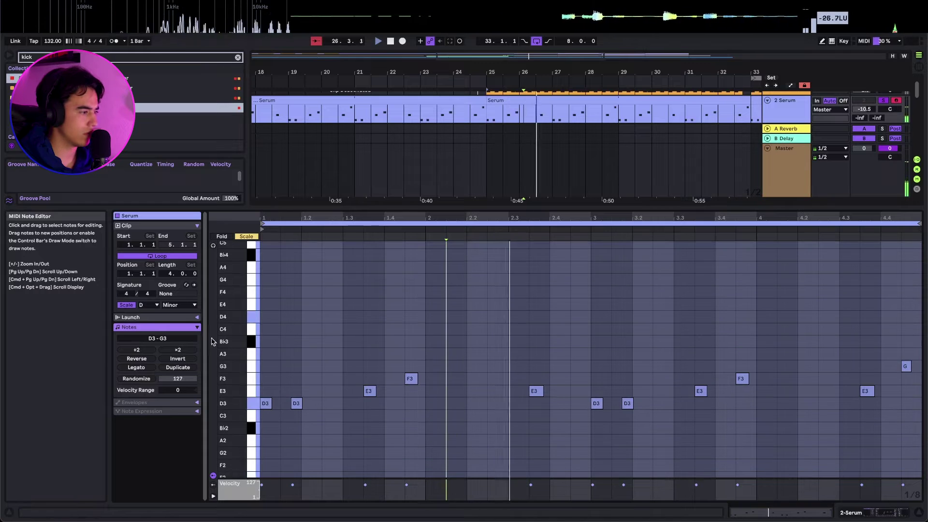
click(187, 368)
click(709, 346)
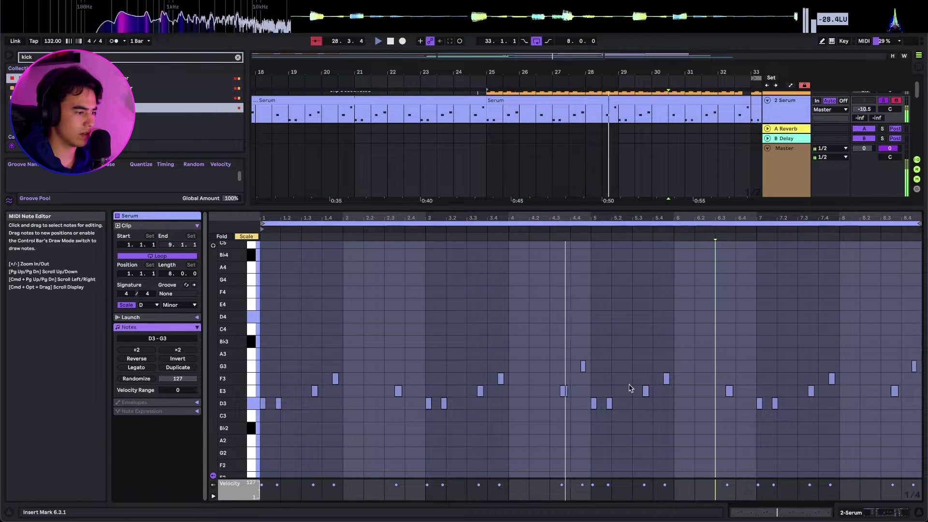
Build a rising E3, F3, G3, A3 run at the end of bar 8 in the 2 Serum clip and replay it in the arrangement
scroll(910, 384, up, 5)
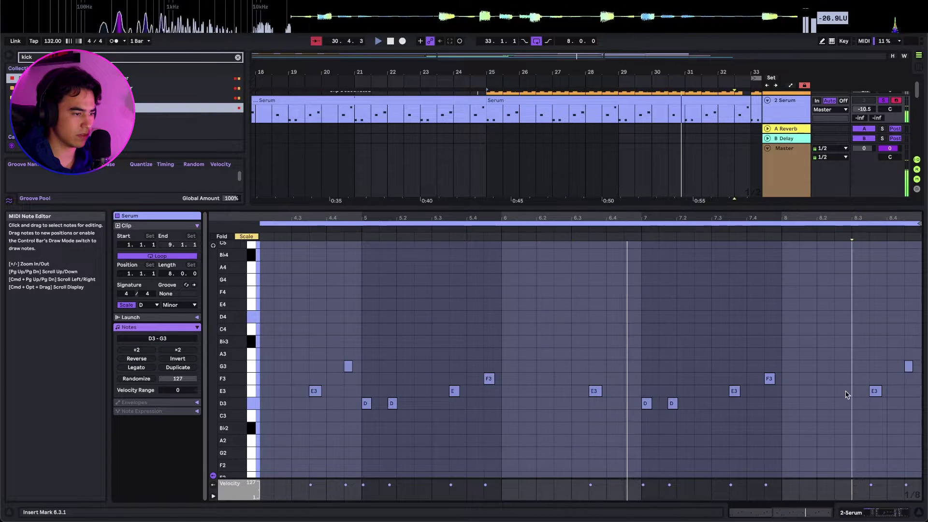
double_click(844, 393)
drag(874, 392, 908, 355)
double_click(895, 368)
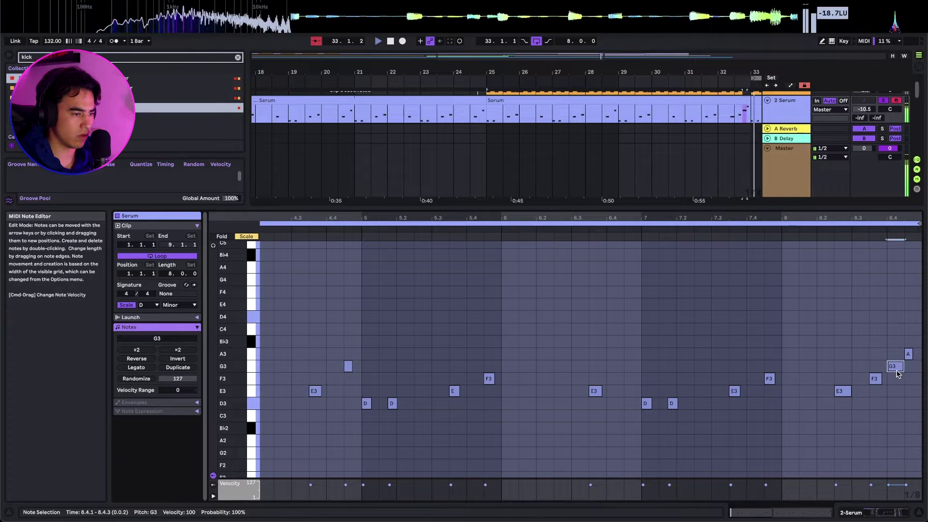
key(shift+Tab)
scroll(711, 140, right, 2)
scroll(662, 126, up, 8)
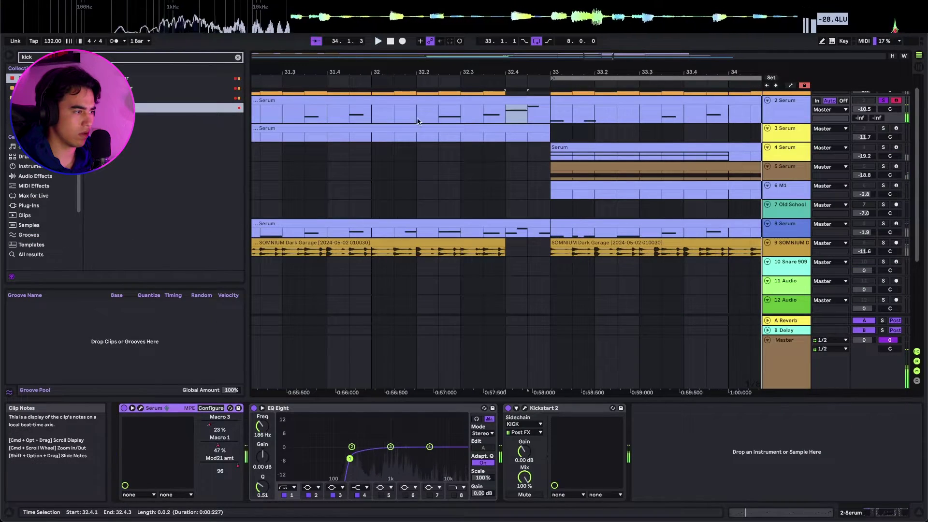
click(307, 114)
key(space)
key(space)
Move the E3 note of the closing run in the 2 Serum clip to start at 8.3.1, turn off Follow and replay it
double_click(461, 101)
click(888, 418)
scroll(887, 417, up, 8)
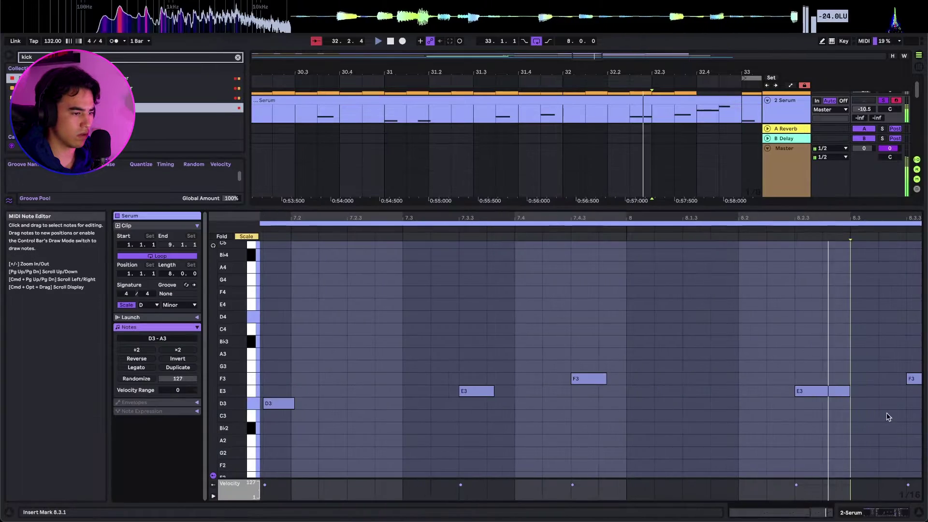
scroll(886, 415, right, 3)
drag(675, 395, 704, 396)
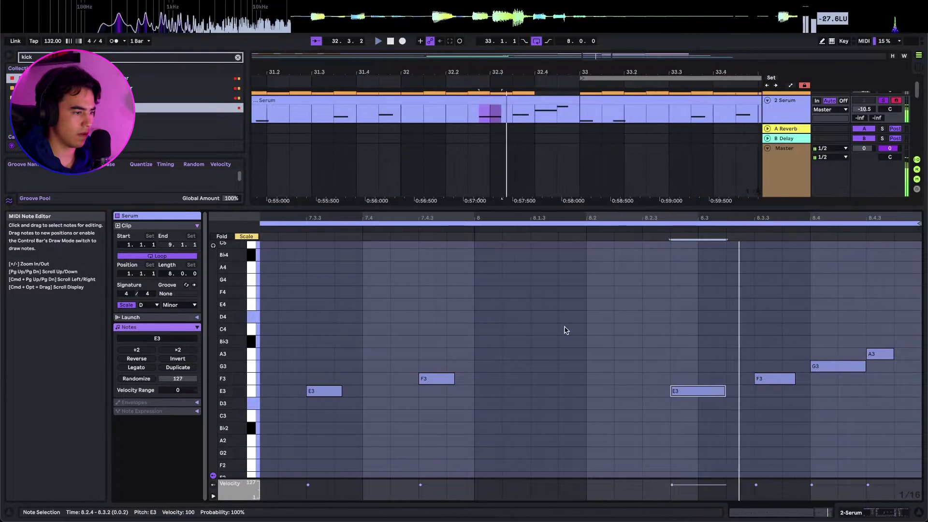
key(space)
scroll(647, 386, down, 5)
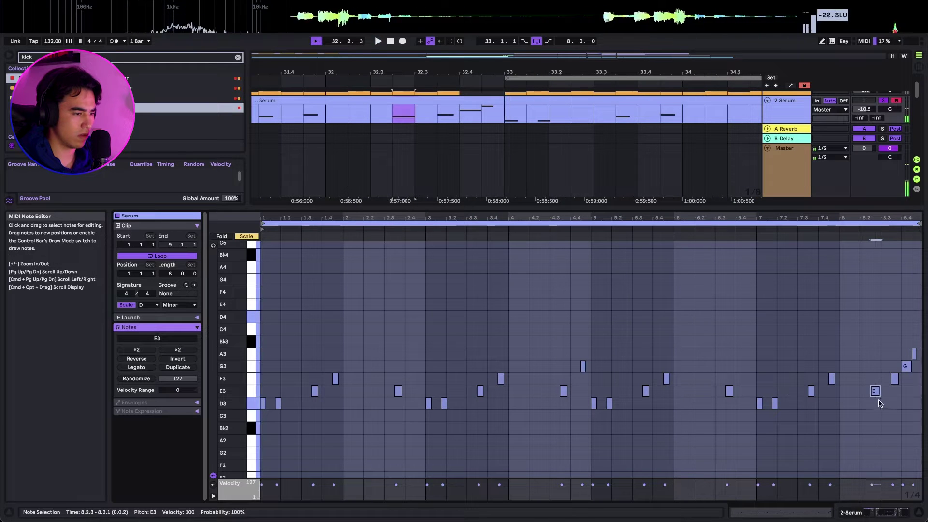
key(Right)
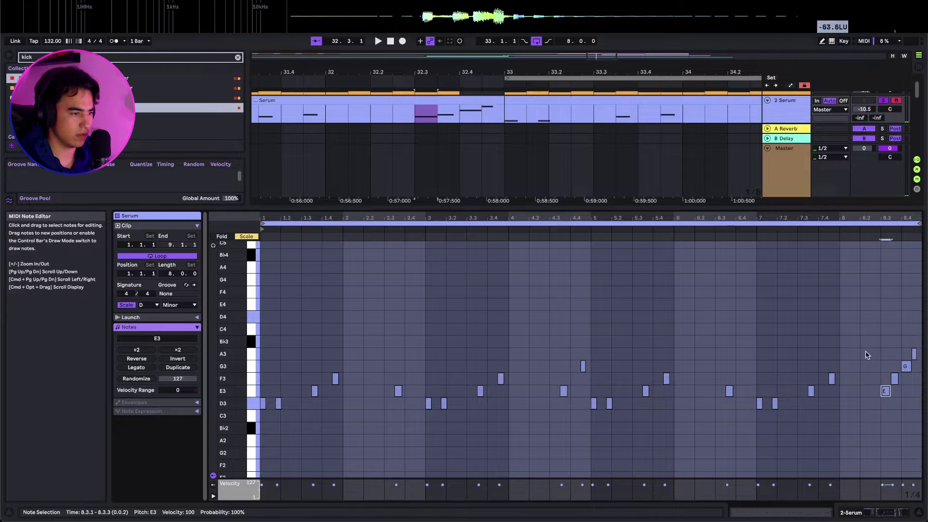
click(726, 234)
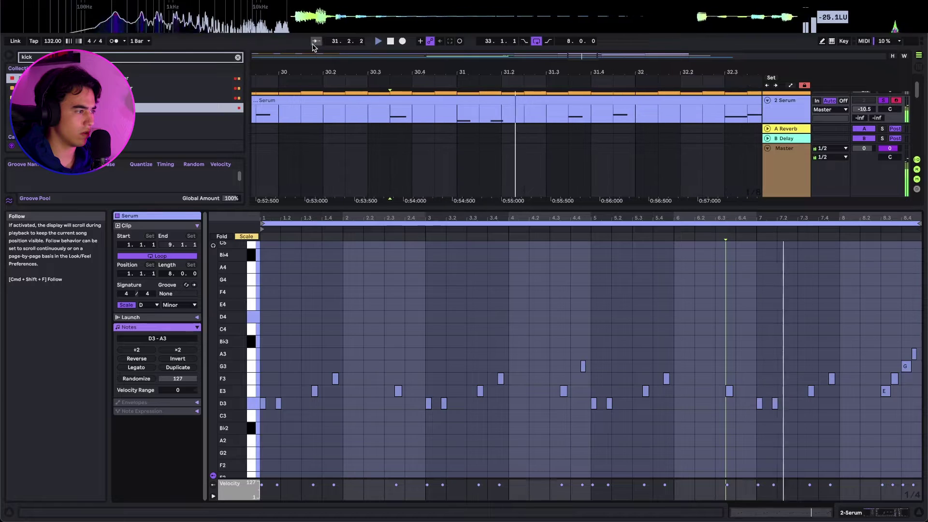
scroll(906, 404, up, 4)
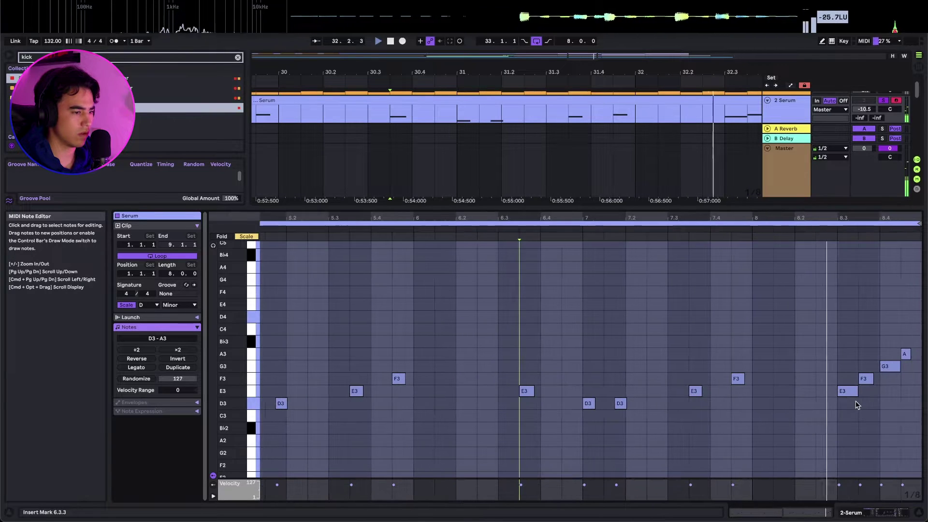
Play the arrangement across bars 32 to 34 and examine how the new 2 Serum run leads into bar 33
key(shift+Tab)
scroll(603, 144, down, 6)
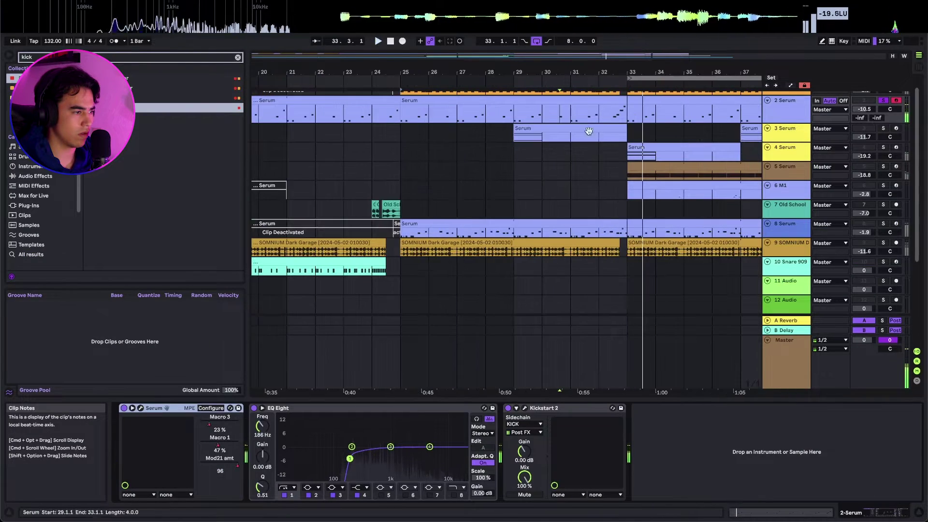
click(599, 121)
key(space)
key(space)
scroll(649, 121, up, 7)
scroll(509, 152, up, 2)
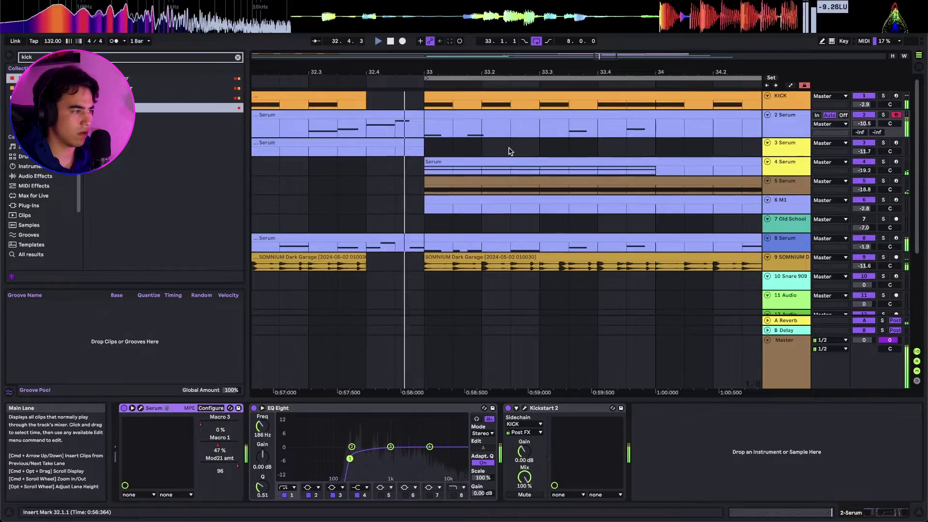
scroll(502, 138, down, 6)
scroll(499, 130, up, 6)
scroll(500, 141, up, 5)
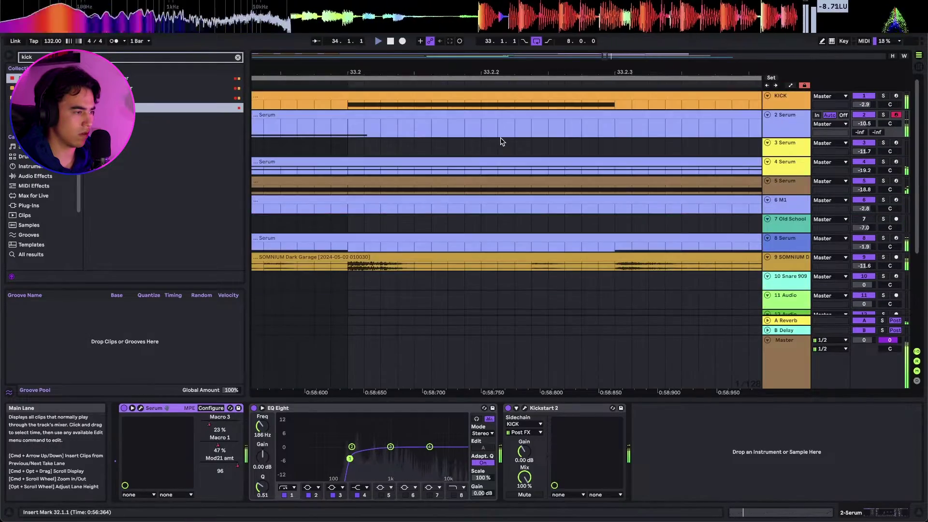
scroll(501, 141, down, 4)
scroll(444, 113, down, 3)
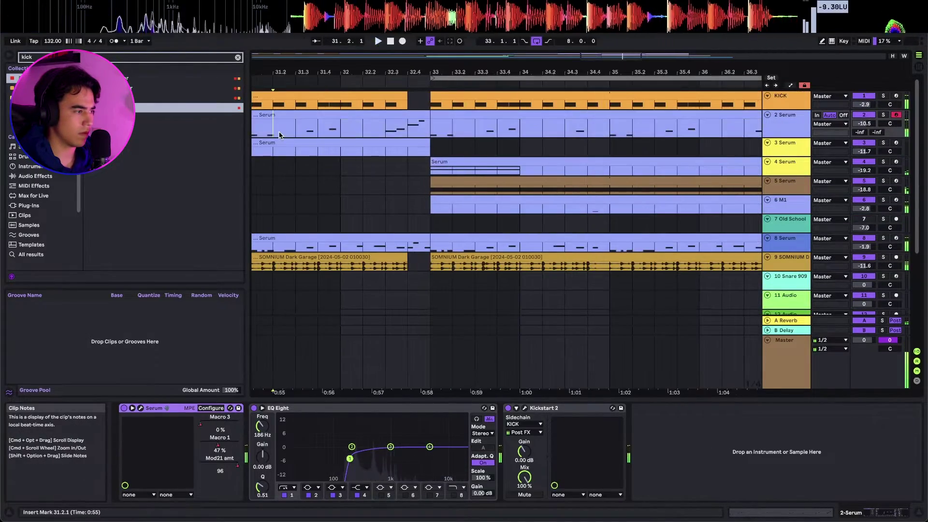
scroll(338, 134, left, 3)
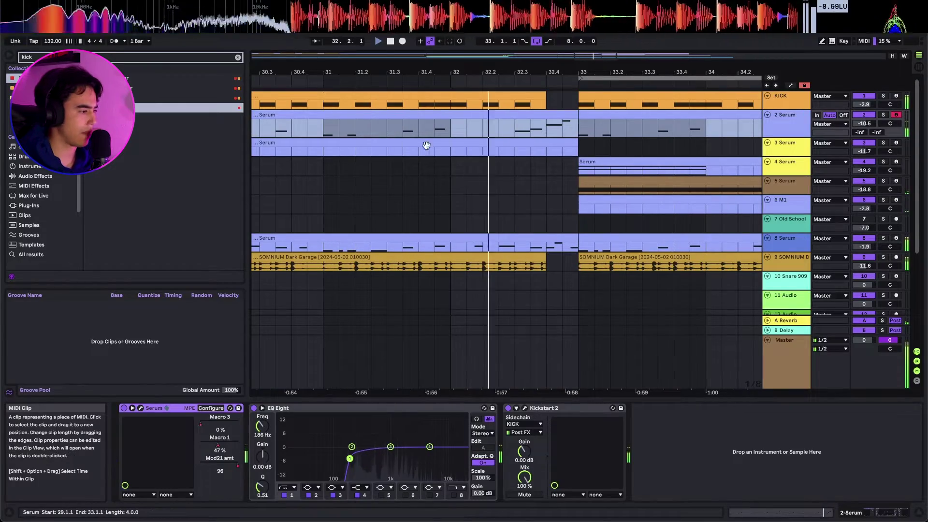
scroll(432, 144, down, 6)
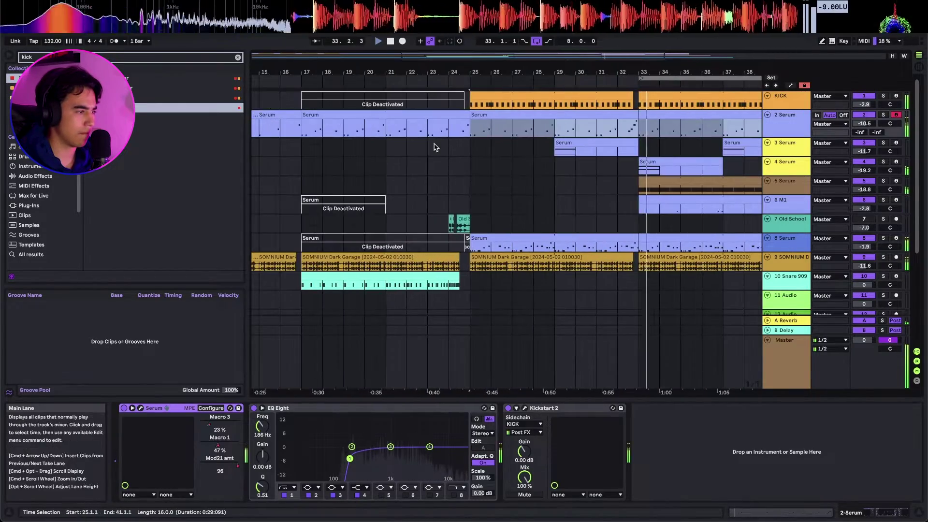
Replace the E3 of the 2 Serum clip's closing run with two sixteenth-long E3 notes at 8.2.3 and 8.3.2
click(482, 125)
double_click(483, 125)
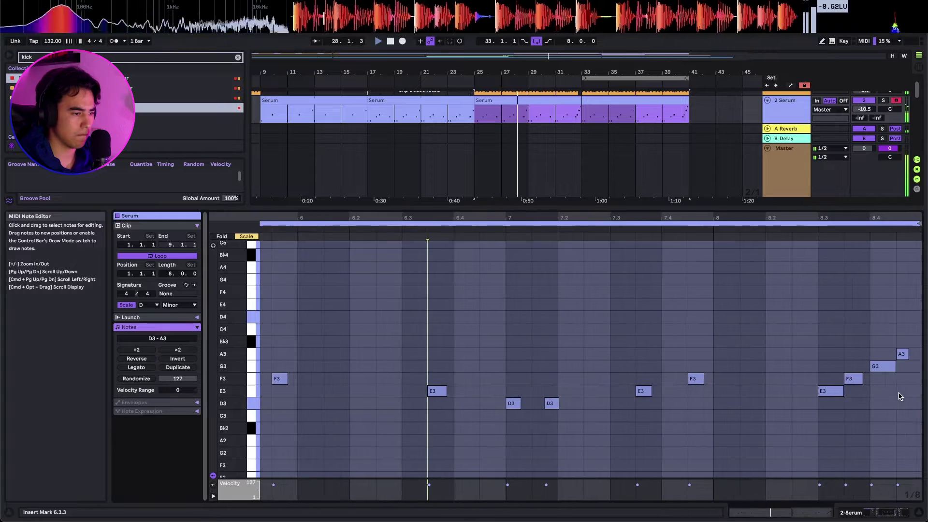
click(830, 397)
key(shift+Left)
key(super+d)
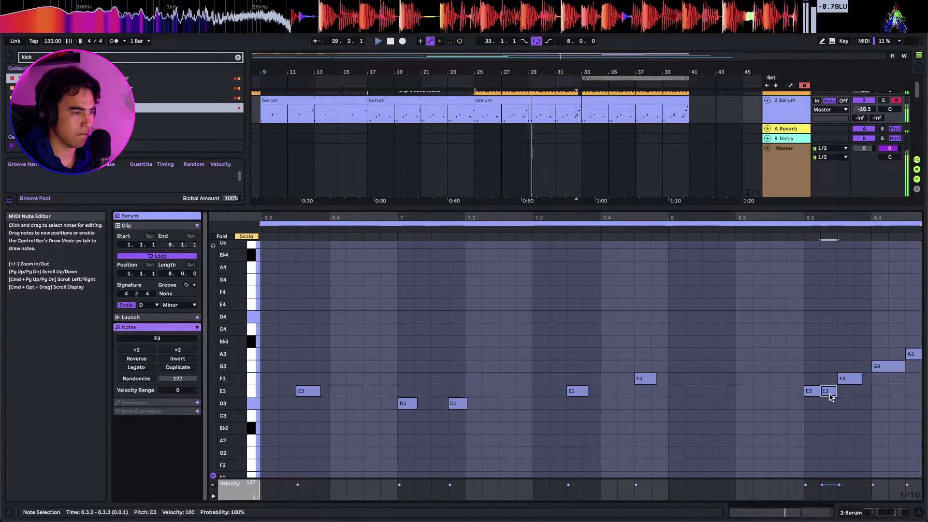
scroll(829, 398, right, 1)
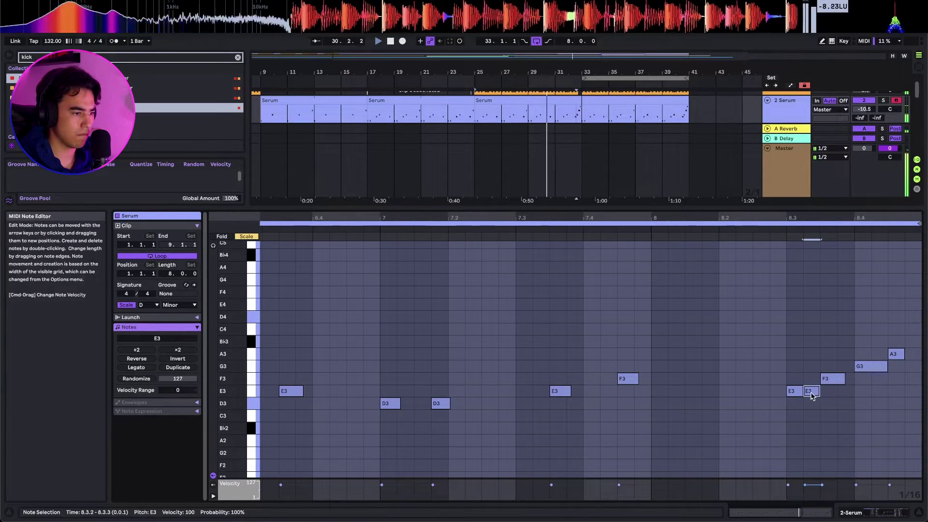
drag(768, 393, 780, 393)
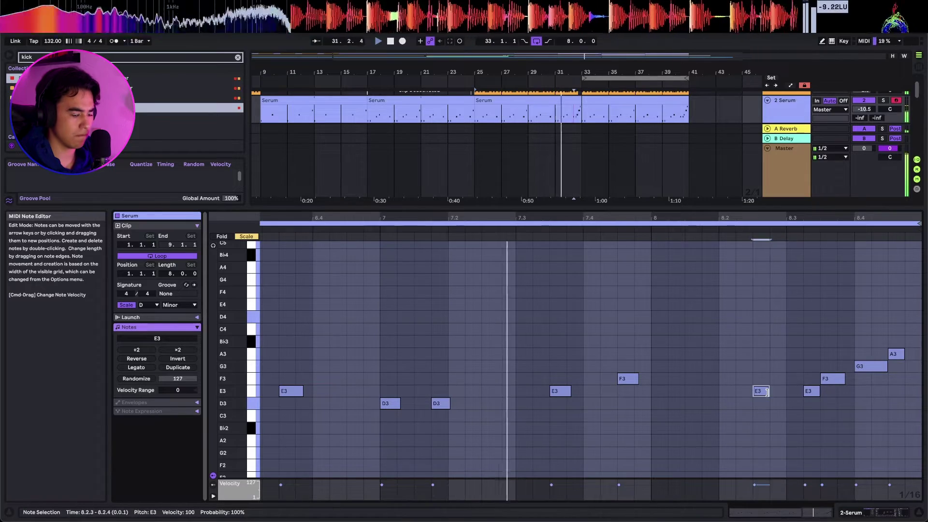
Delete the E3 at 8.3.2 from the closing run and replay the 2 Serum track soloed
click(838, 382)
key(shift+Left)
double_click(801, 391)
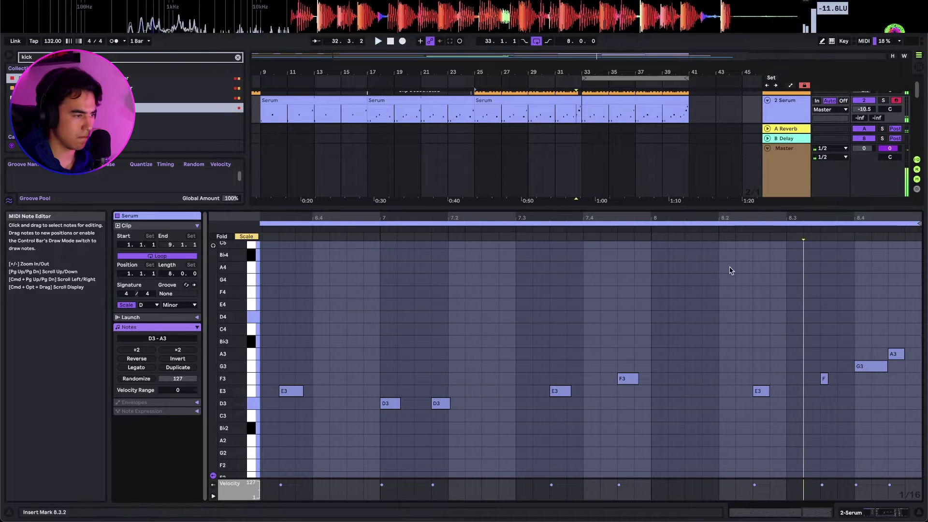
click(583, 237)
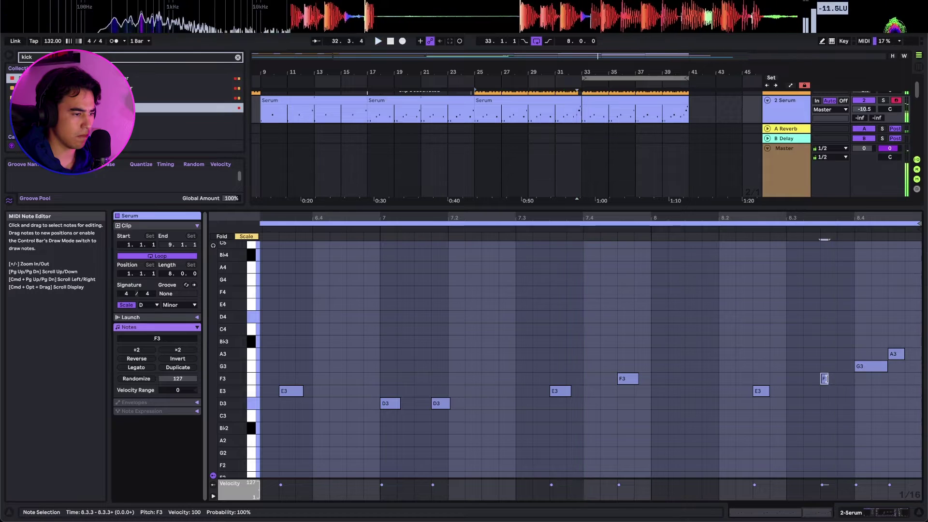
key(s)
click(440, 231)
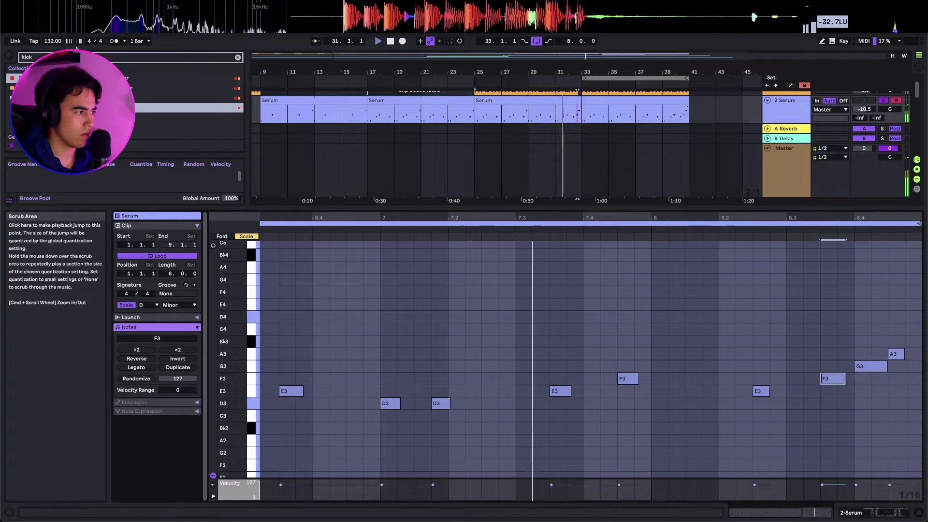
Play the 2 Serum run into bar 33 with the metronome on to check its timing against the full arrangement
click(111, 41)
click(865, 392)
key(shift+Tab)
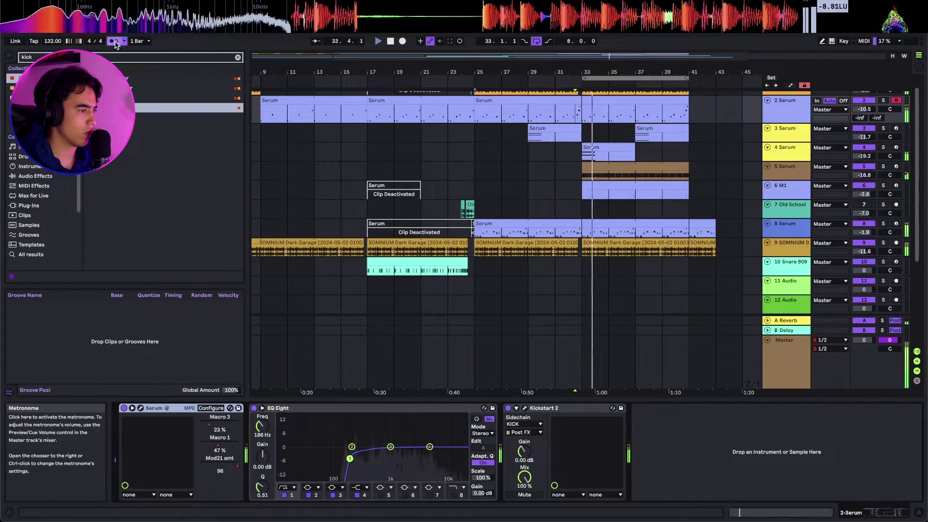
click(589, 102)
scroll(570, 144, down, 3)
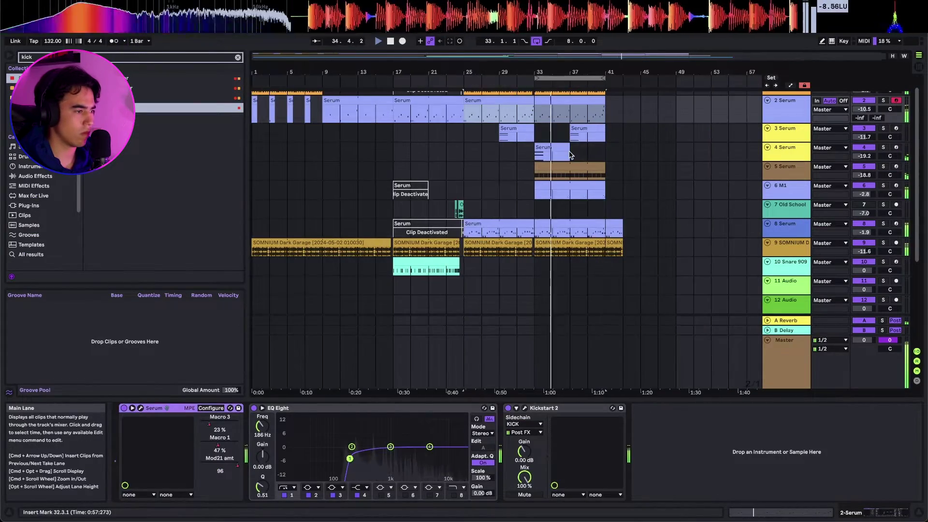
Open the 6 M1 clip and play it soloed together with the 7 Old School and 8 Serum tracks
scroll(555, 164, up, 2)
scroll(555, 170, up, 8)
scroll(549, 186, down, 1)
click(546, 189)
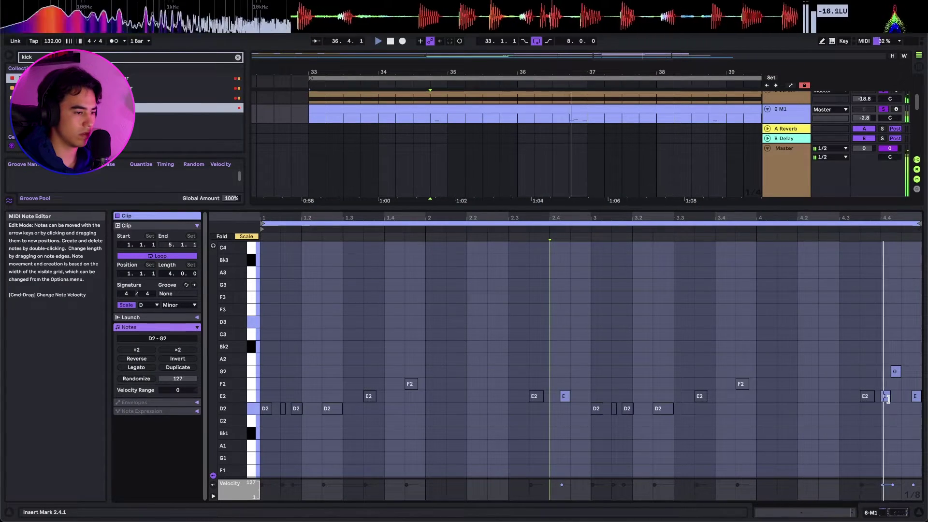
key(shift+Tab)
scroll(590, 144, right, 3)
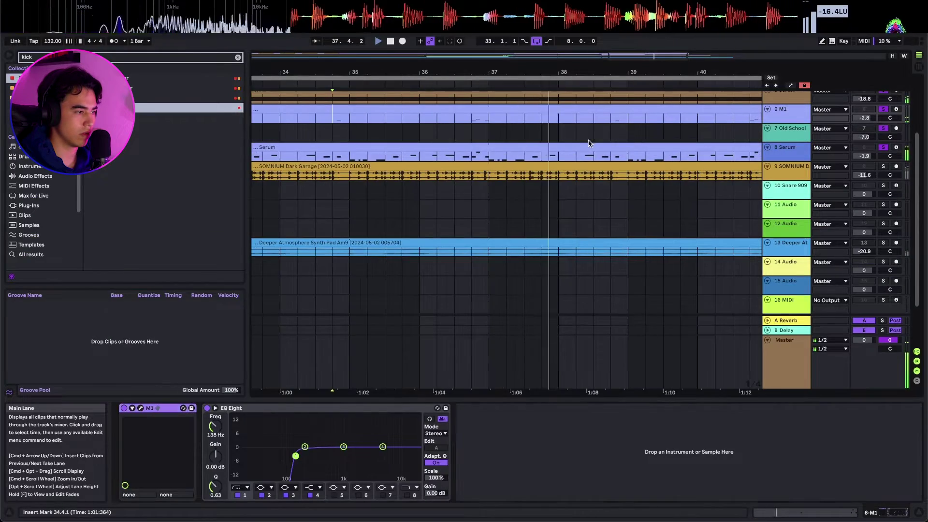
Activate the D2 notes at the start of bars 1 and 3 in the 6 M1 clip and replay it in the arrangement
key(shift+Tab)
click(596, 408)
key(shift+Tab)
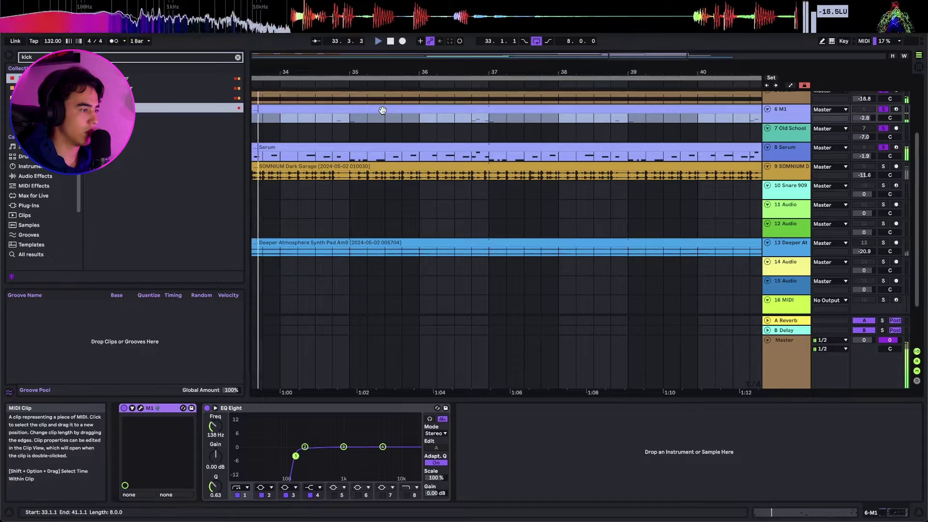
key(shift+Tab)
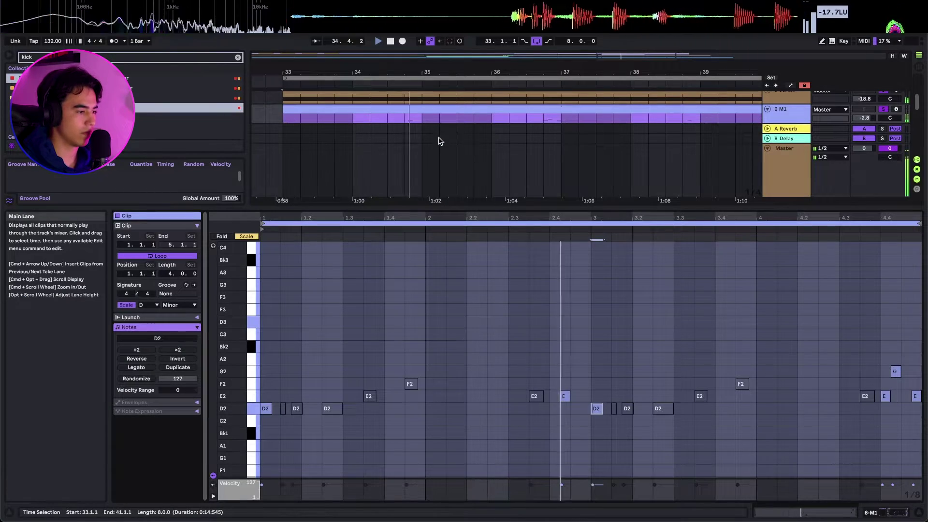
click(827, 412)
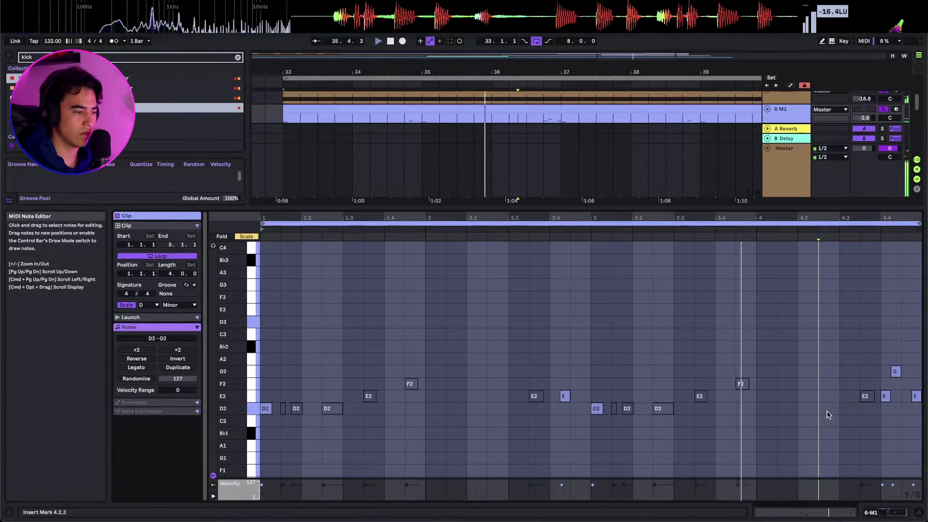
key(shift+Tab)
key(shift+Tab)
key(shift+Tab)
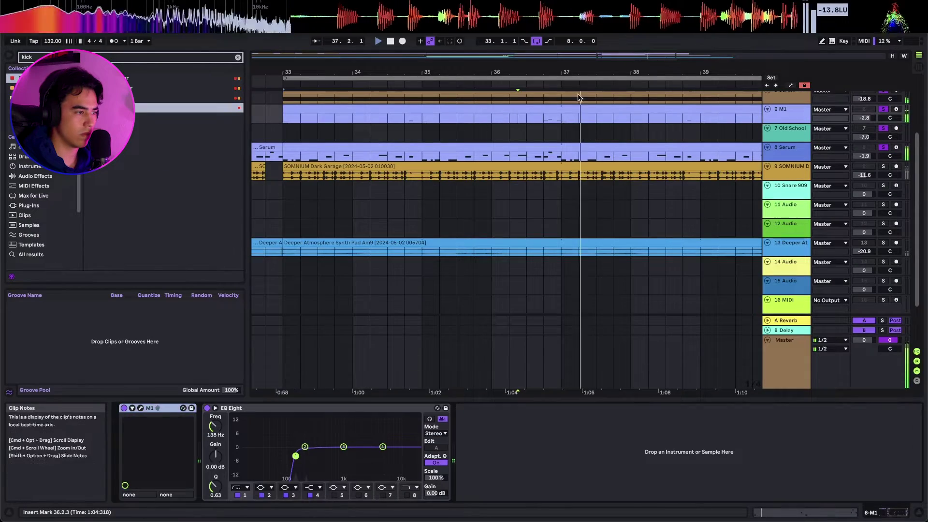
Add a Delay to the 6 M1 track with Fade mode, 2-sixteenth times on both channels, 21% Dry/Wet and 48% Feedback
click(142, 58)
text(delay)
key(Down)
key(Return)
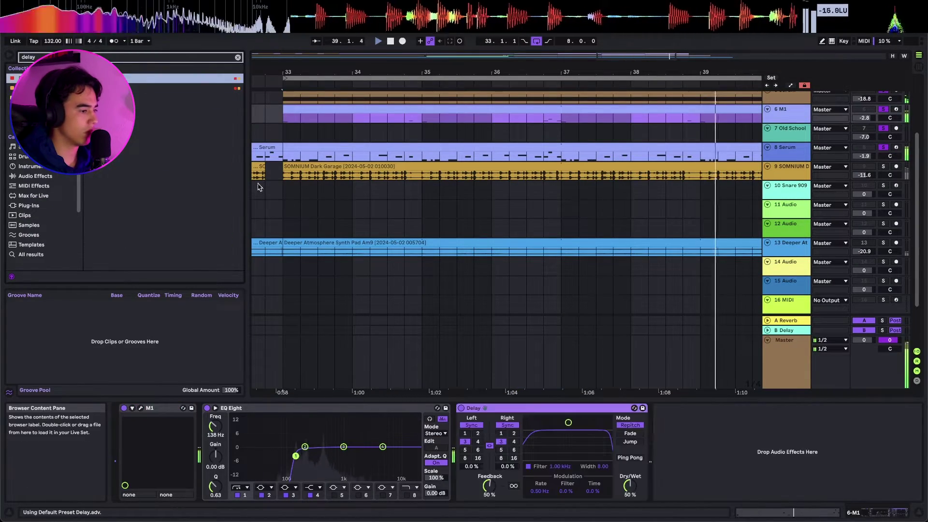
click(630, 433)
drag(627, 486, 628, 495)
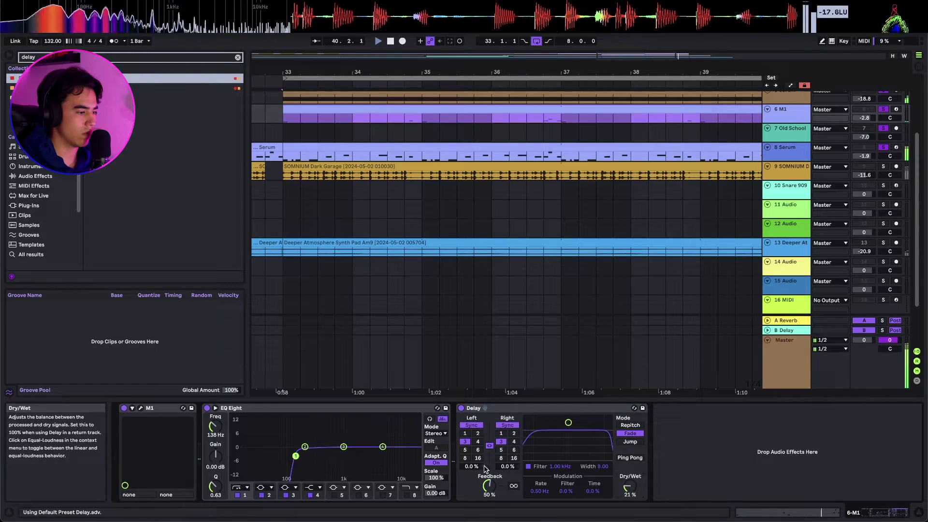
drag(488, 484, 487, 497)
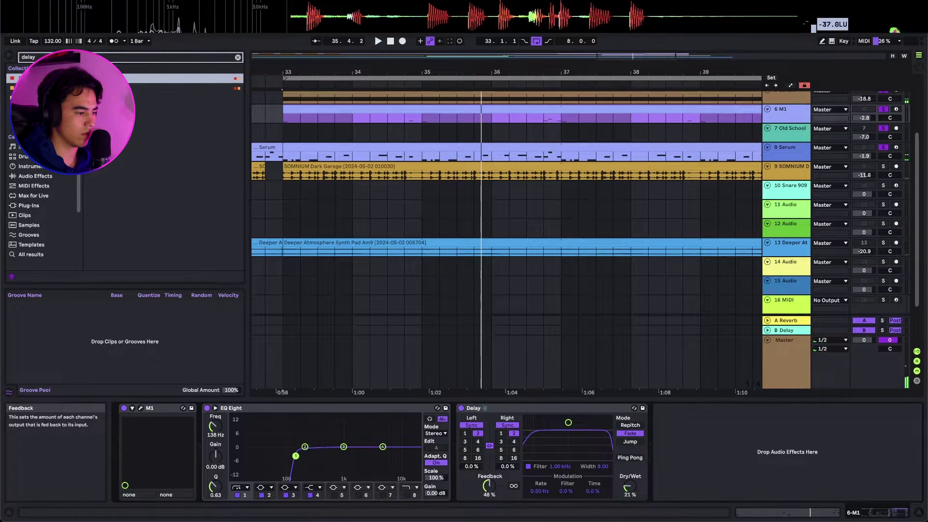
Try a 56% Feedback on the 6 M1 track's Delay, replay the part and undo the change
drag(489, 485, 489, 484)
key(space)
key(space)
key(space)
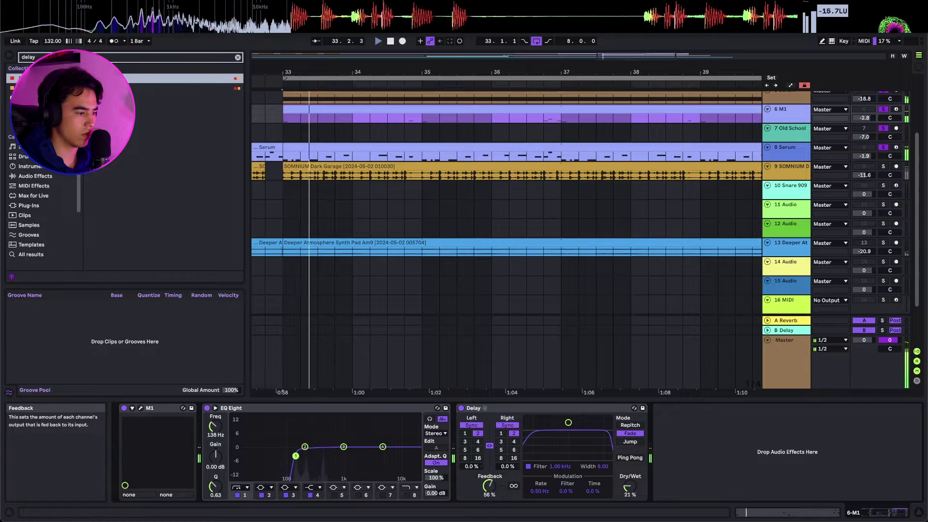
key(super+z)
key(super+z)
Replay the M1 part and set its Delay's Dry/Wet to 50%
key(space)
key(space)
drag(627, 487, 630, 493)
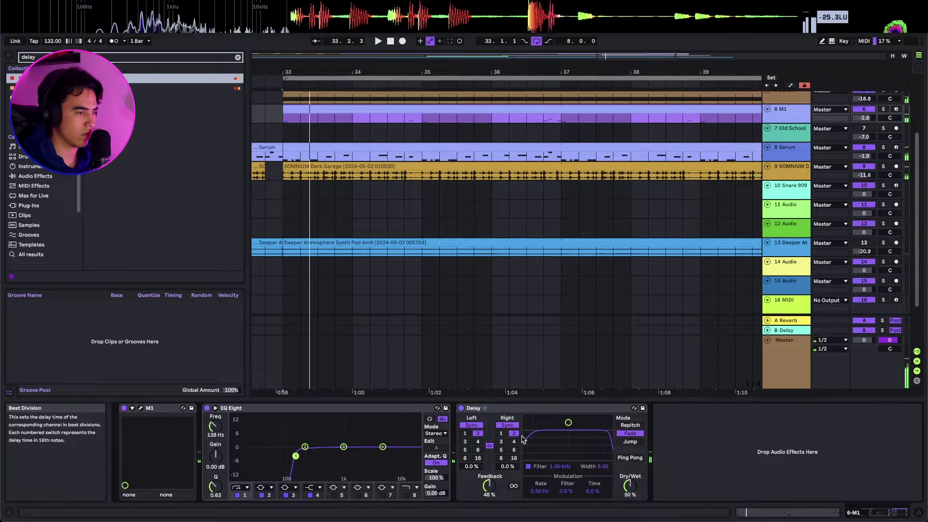
Extend the start of the 2 Serum clip at bar 25 back to 24.3.1 as a pickup
scroll(778, 199, up, 3)
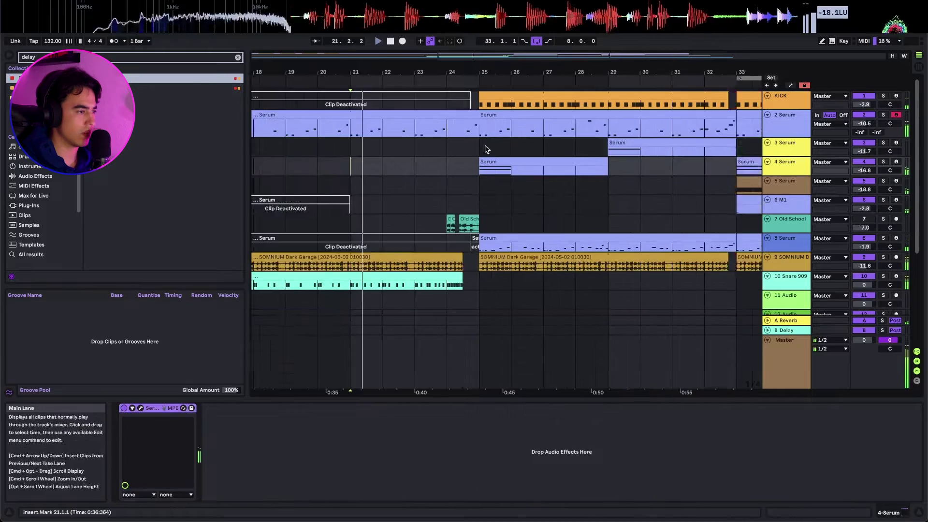
scroll(476, 116, up, 2)
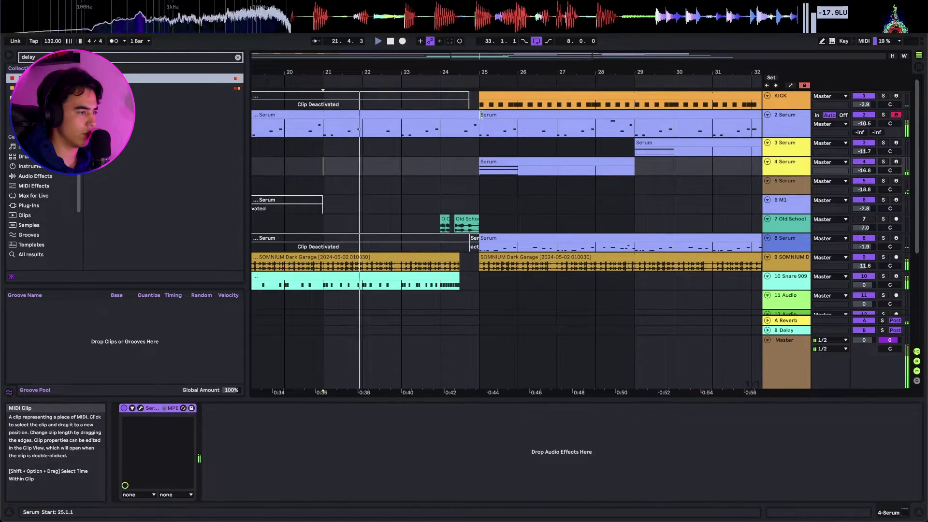
click(480, 115)
scroll(480, 115, up, 3)
drag(541, 115, 479, 115)
Try to start the 8 Serum clip at 24.3.1 as well, then undo the clip extensions
drag(539, 240, 492, 241)
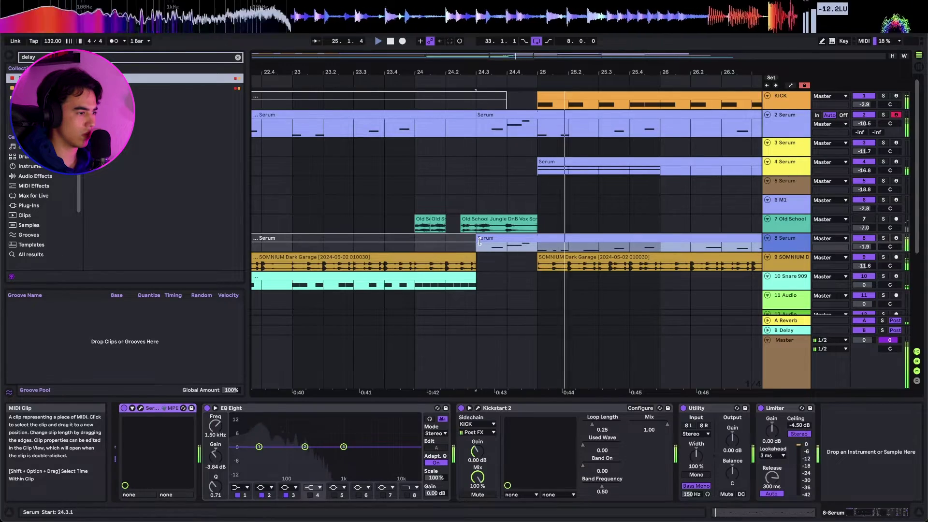
scroll(479, 241, down, 3)
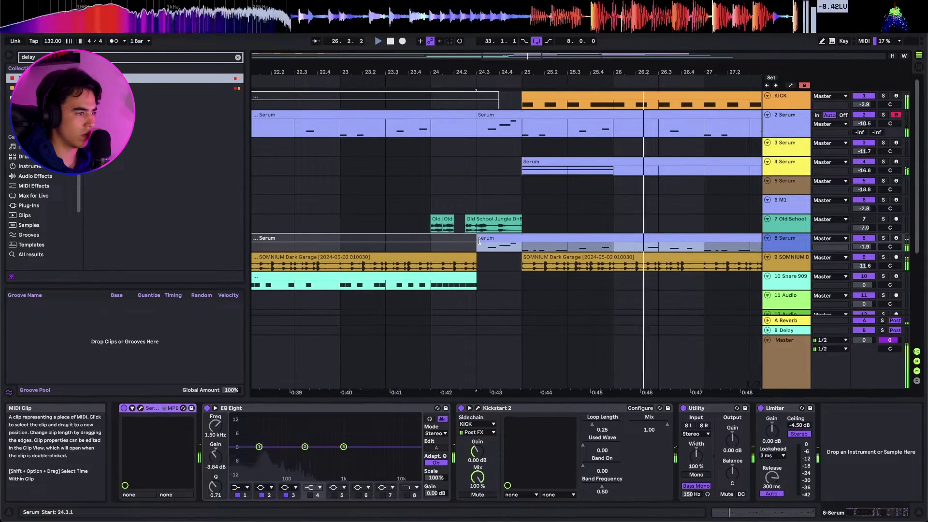
scroll(479, 240, down, 2)
key(super+z)
key(super+z)
Compare the transition into bar 25 with and without the 2 Serum pickup and restore the clip's start at 24.3.1
click(418, 151)
key(space)
key(space)
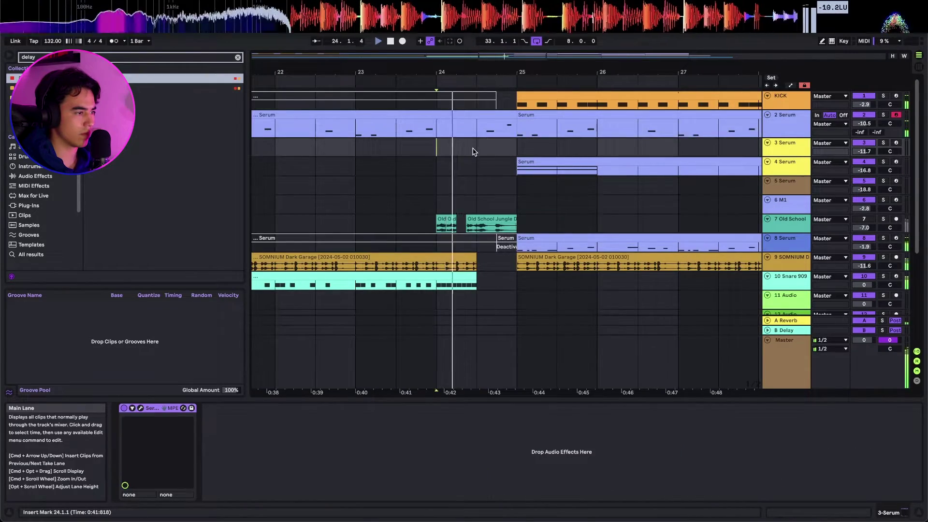
scroll(472, 152, up, 5)
scroll(473, 152, down, 5)
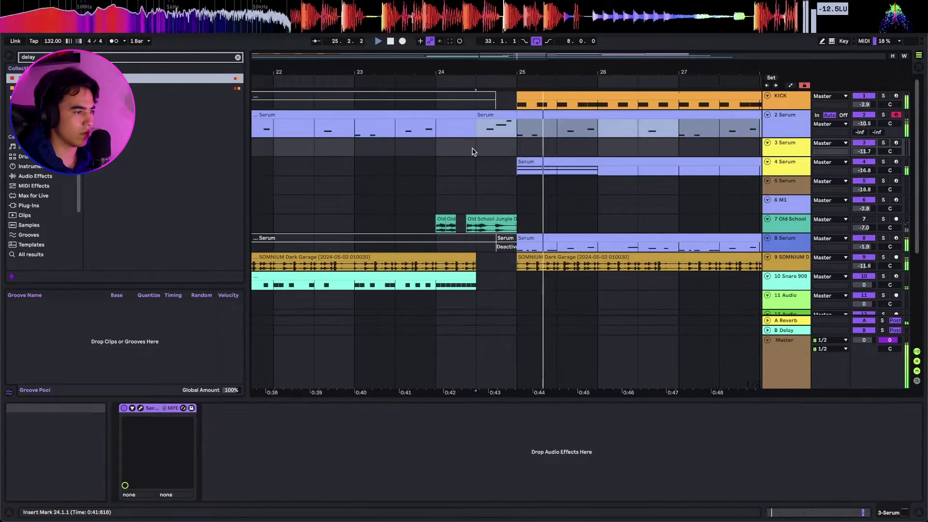
key(super+z)
click(434, 168)
key(super+shift+z)
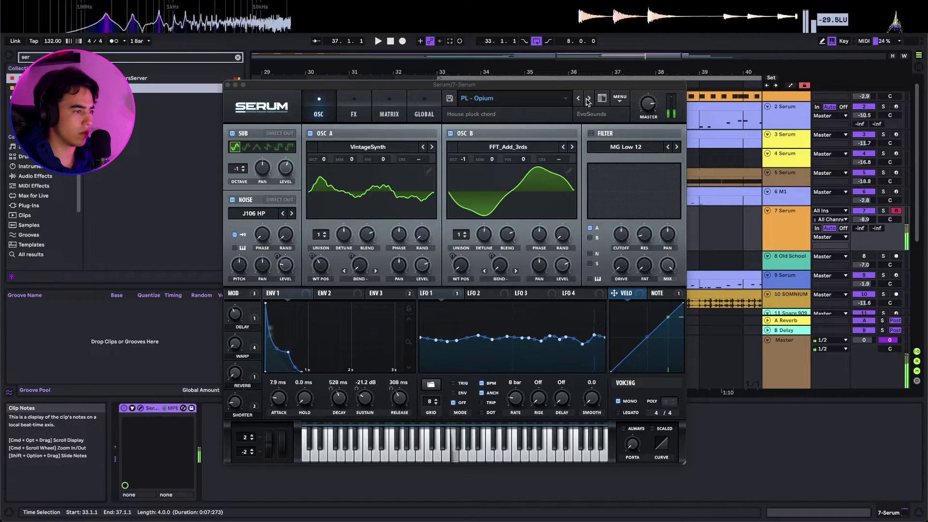
Audition Serum presets on the new 7 Serum track, load PD - Lamborghini Dreams and close the plug-in window
click(587, 98)
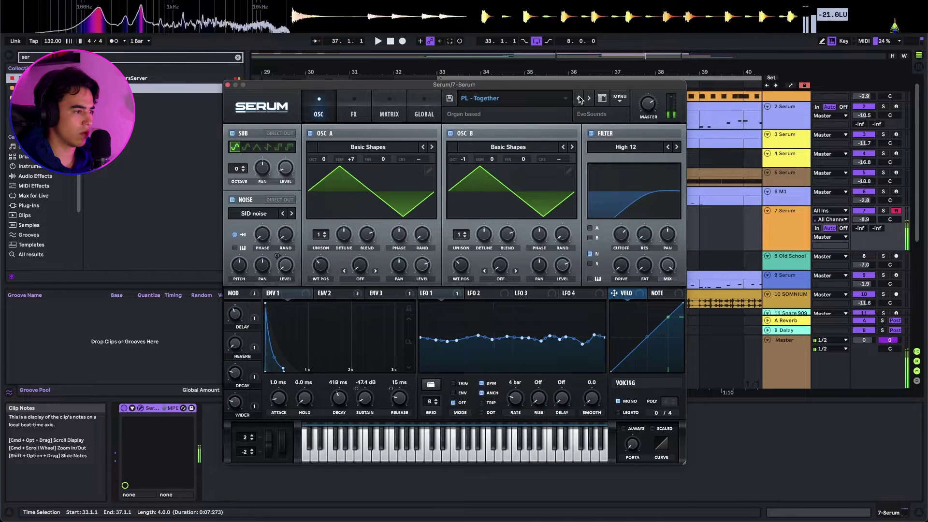
click(579, 99)
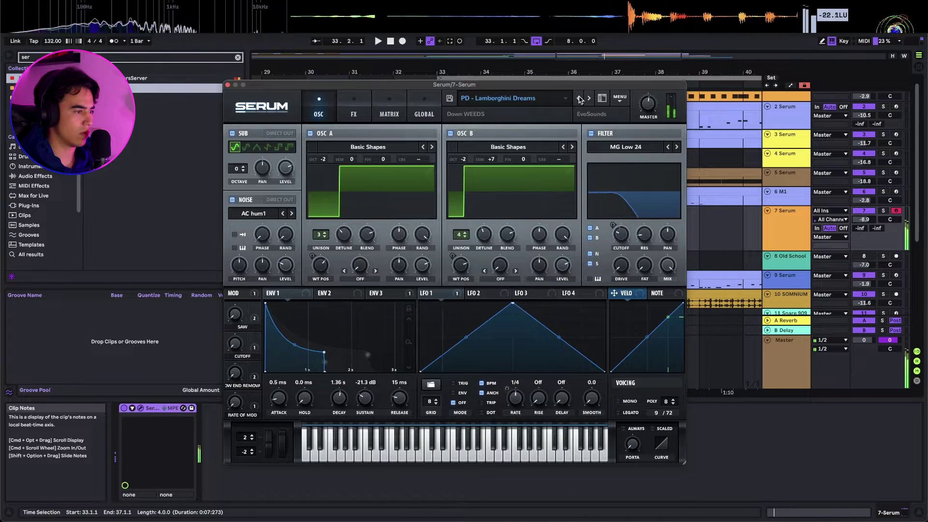
click(228, 85)
scroll(658, 203, up, 1)
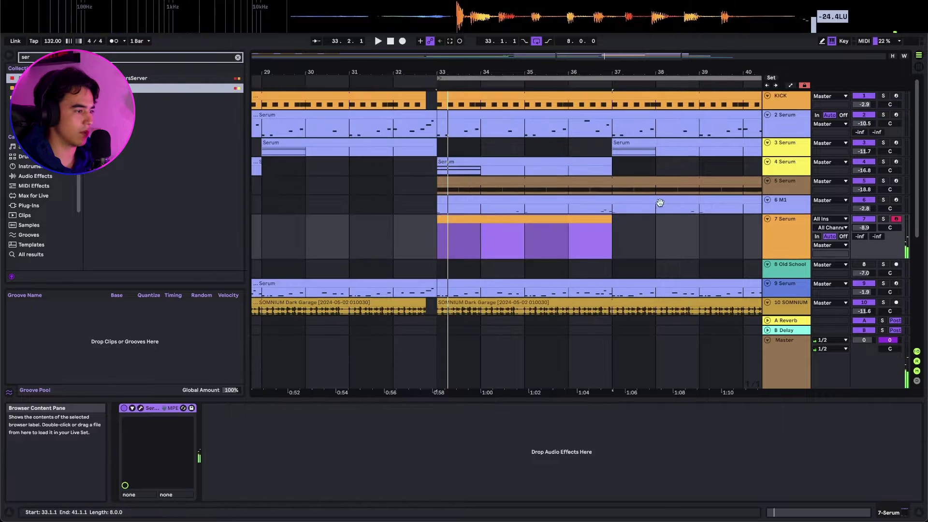
click(517, 116)
click(470, 218)
click(589, 116)
click(572, 230)
key(super+v)
key(super+z)
Copy the 2 Serum melody into the 7 Serum part from bar 33 and delete all notes except A3 at 4.2.3 and F3 starting bar 8
double_click(521, 116)
key(shift+Tab)
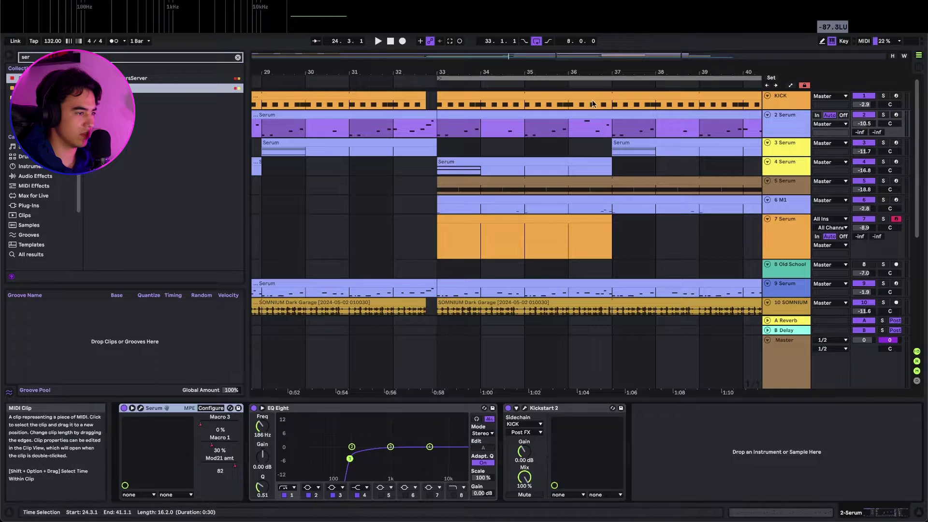
click(572, 230)
key(super+v)
double_click(586, 223)
drag(651, 406, 907, 311)
key(Delete)
key(shift+Tab)
Examine the notes of the 2 Serum clip's eight-bar melody in the note editor
scroll(643, 174, up, 5)
scroll(643, 175, right, 2)
scroll(643, 175, right, 1)
click(647, 128)
scroll(649, 127, up, 3)
double_click(649, 128)
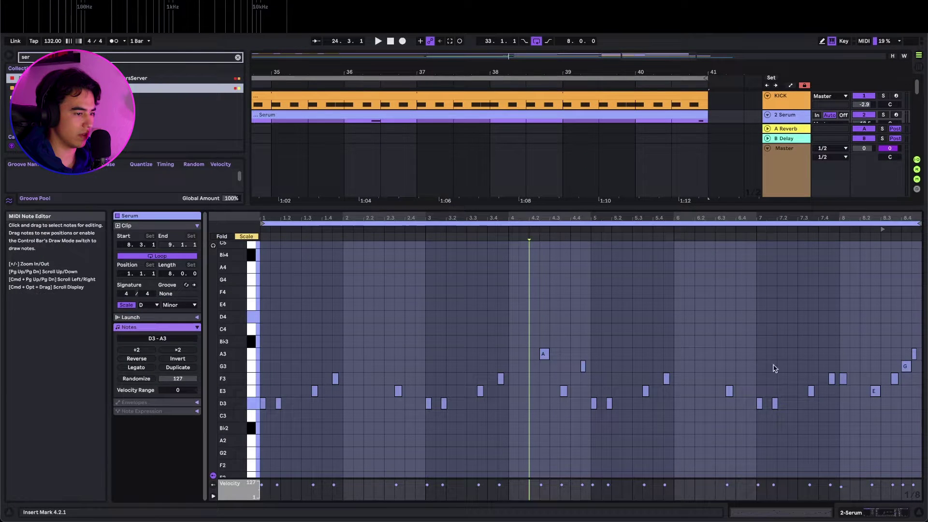
key(shift+Tab)
Consolidate the 7 Serum part across bars 33 to 41 into one clip and raise its two notes an octave to A4 and F4
scroll(634, 122, down, 4)
drag(657, 220, 465, 231)
key(super+j)
double_click(465, 231)
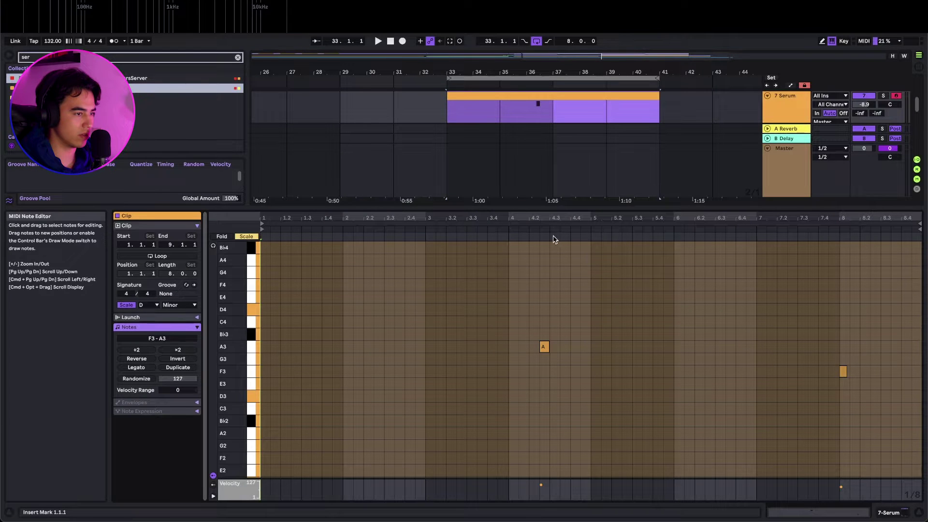
click(632, 315)
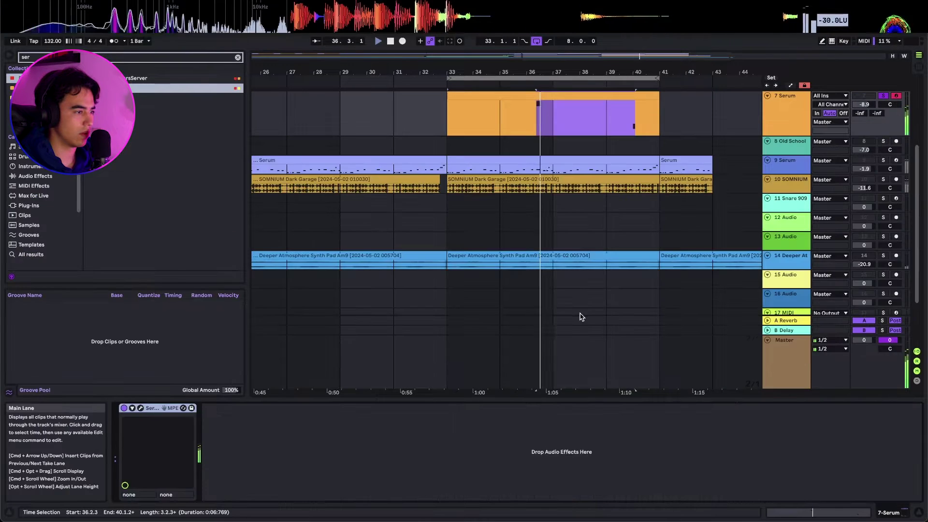
key(shift+Tab)
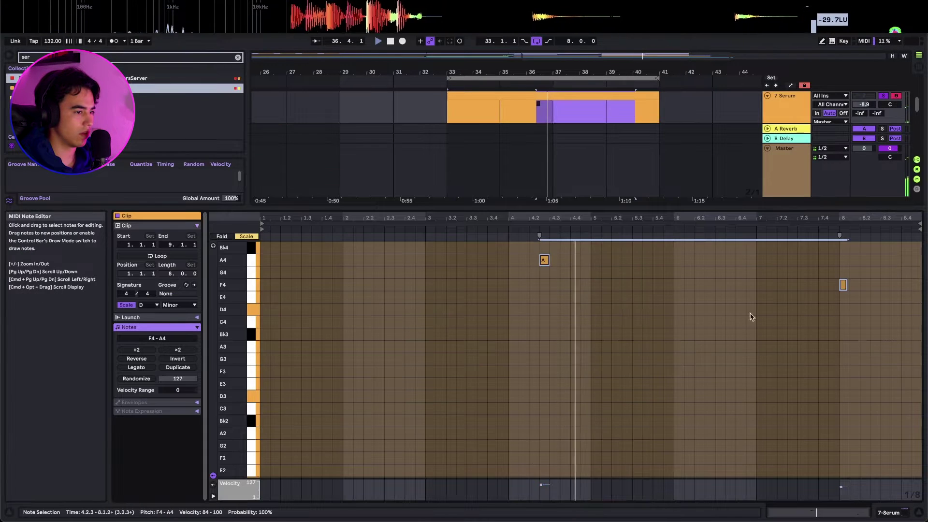
Unsolo the 7 Serum track, play the drop from bar 33 and raise the track's volume to -4.3 dB
click(818, 328)
click(810, 332)
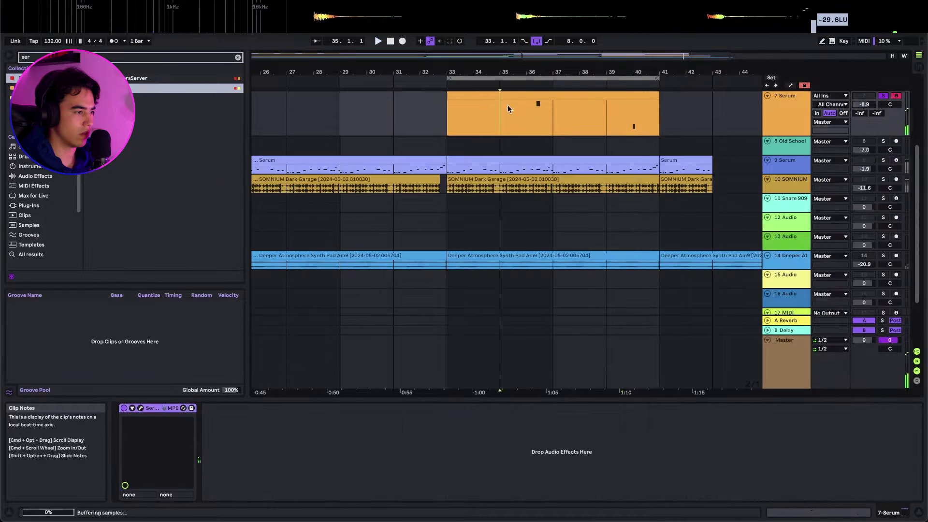
click(557, 96)
key(space)
scroll(539, 116, up, 5)
scroll(613, 117, down, 4)
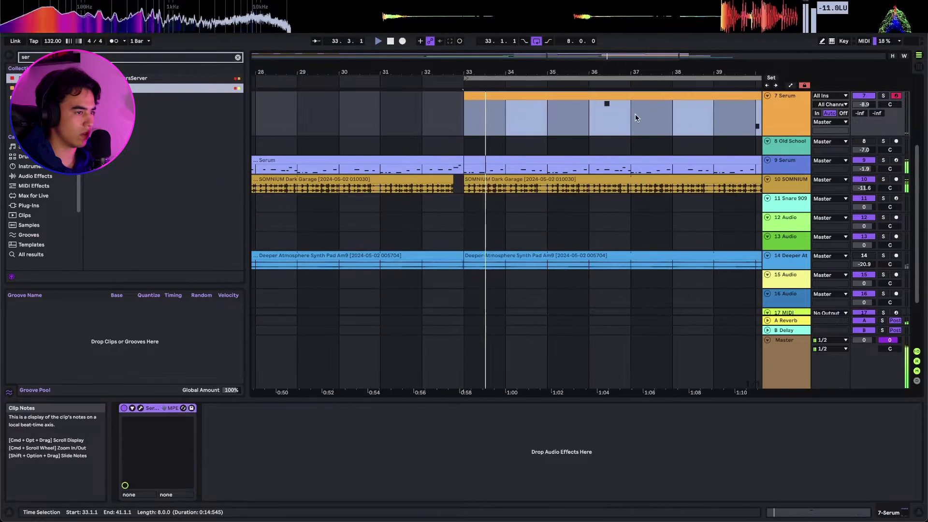
drag(864, 105, 864, 94)
Add a sixteenth-note A4 at 4.2.1 and a sixteenth-note F4 at 7.4.3 ahead of the existing notes in the 7 Serum clip
key(shift+Tab)
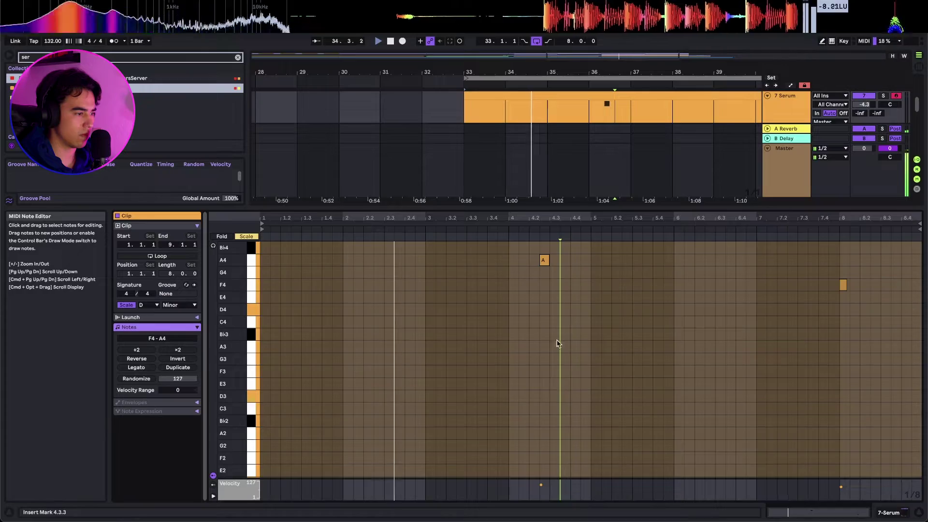
double_click(520, 261)
scroll(534, 273, right, 5)
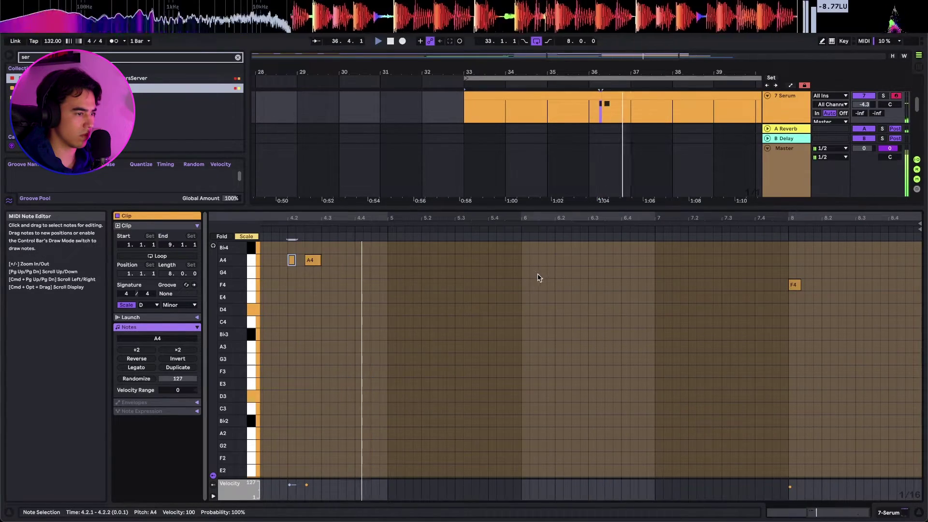
double_click(774, 287)
scroll(721, 307, down, 3)
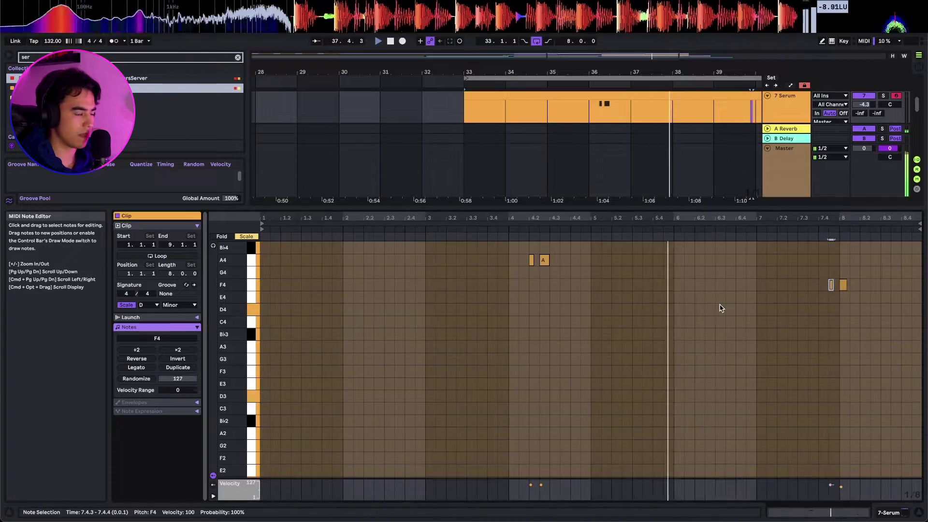
key(shift+Tab)
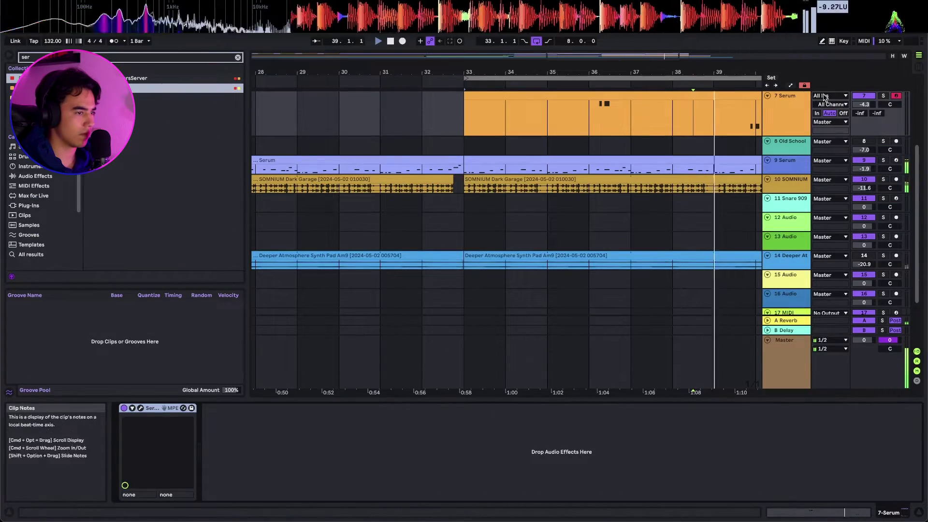
Lower the 7 Serum track's volume to -7.3 dB and select its clip across bars 33 to 41
drag(874, 104, 872, 107)
click(657, 94)
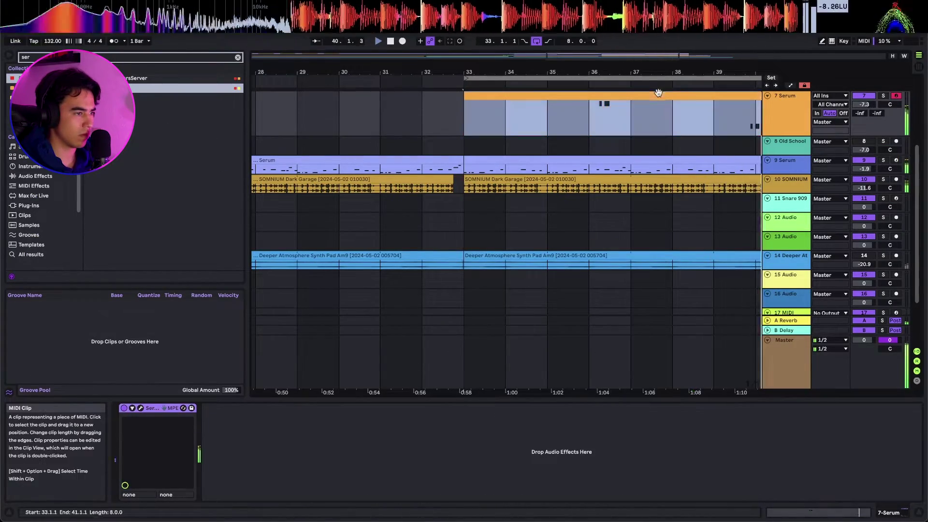
scroll(652, 125, right, 4)
scroll(637, 190, up, 5)
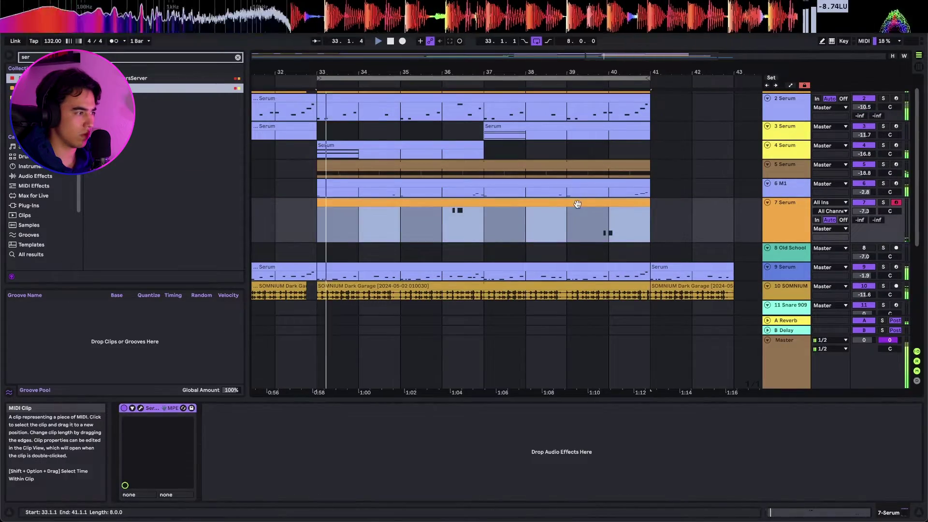
Add EQ Eight to the 7 Serum track with band 1 as a low cut at 150 Hz and a Q of 0.45
click(124, 56)
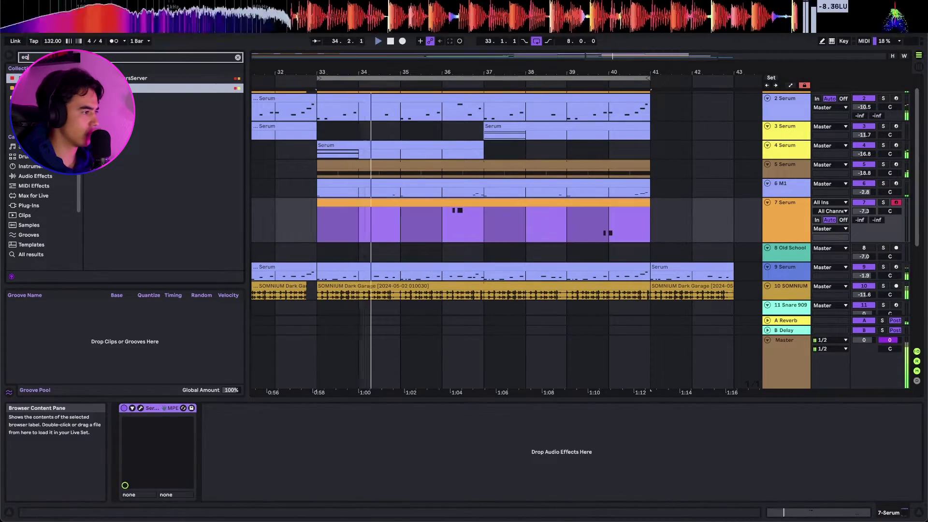
text(eq)
key(Return)
click(240, 487)
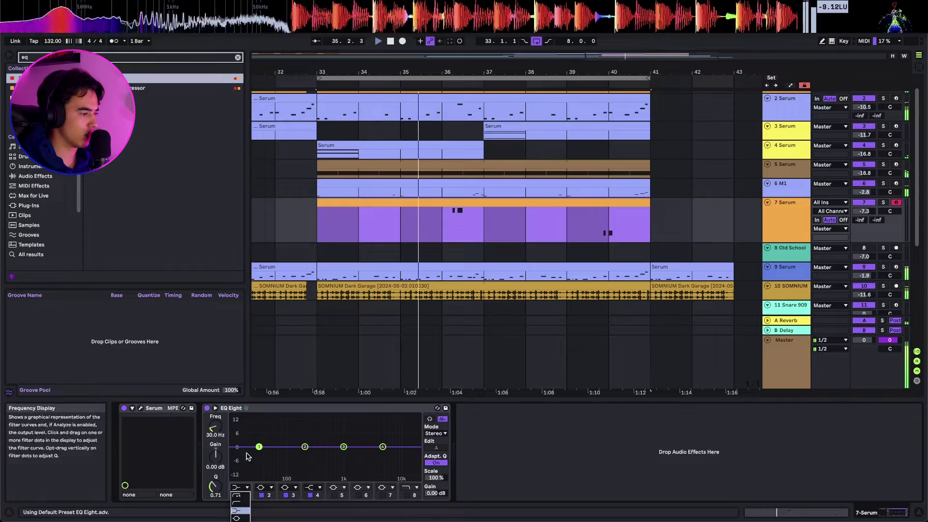
click(240, 496)
drag(283, 458, 298, 459)
Add KSHMR Reverb with a reduced Mix to the 7 Serum track and lower the track's volume to -11.0 dB
click(186, 60)
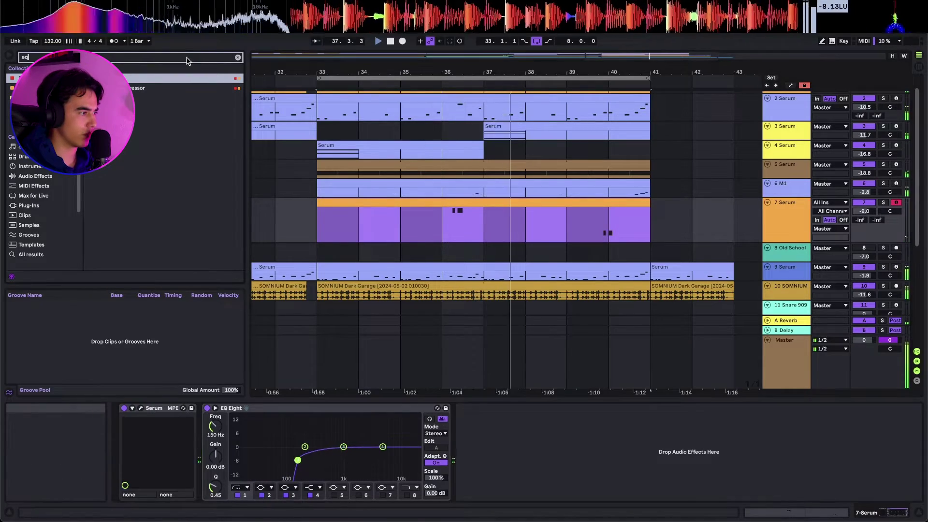
text(ksh)
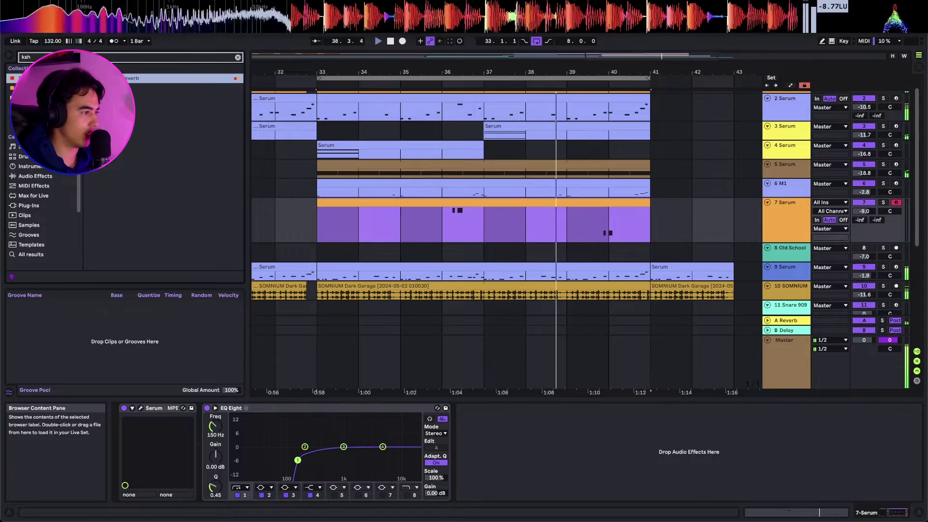
key(Return)
click(490, 192)
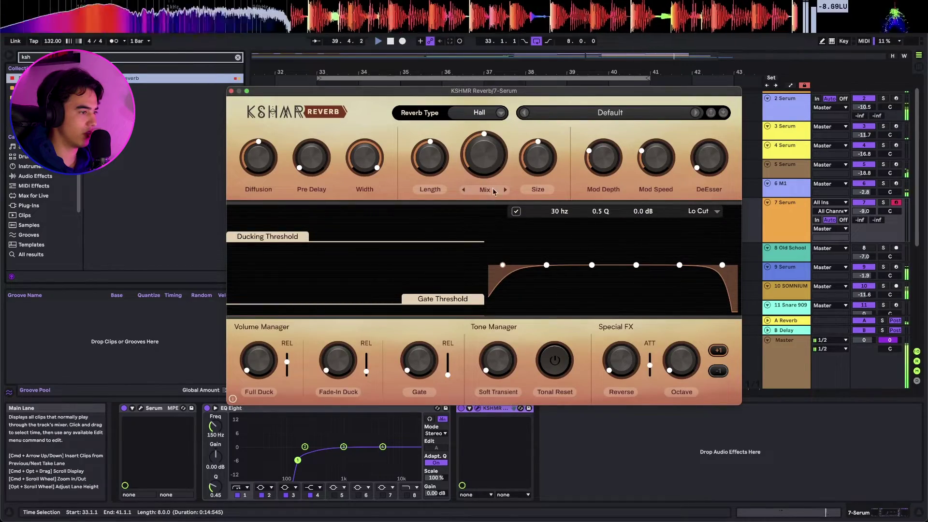
drag(481, 159, 480, 173)
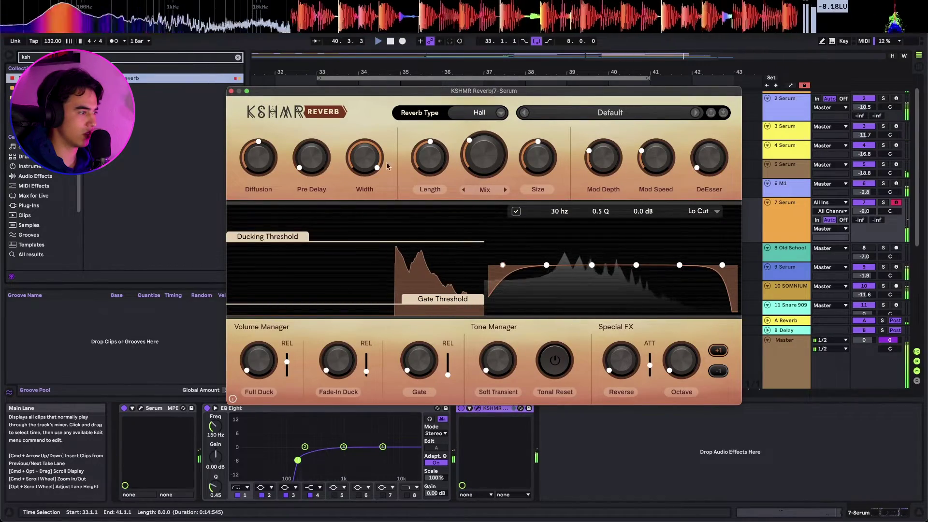
click(231, 91)
scroll(499, 232, left, 4)
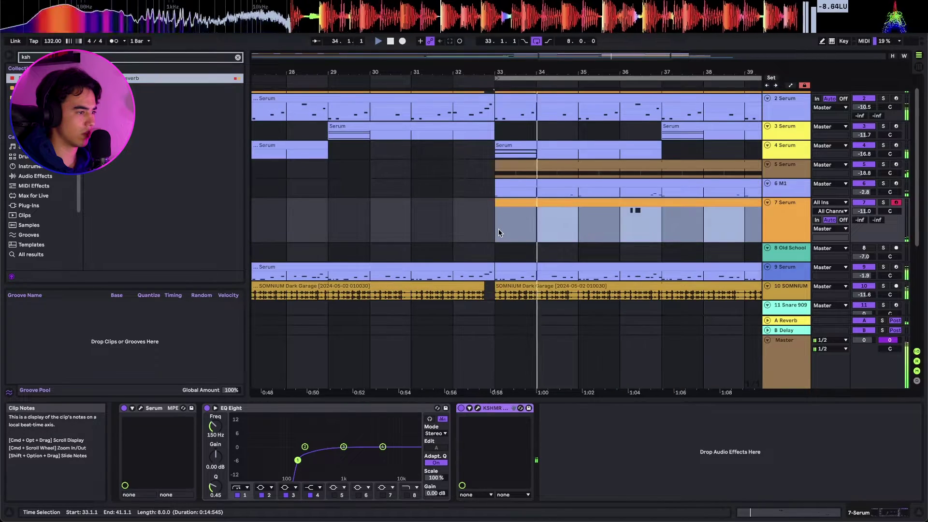
Try deactivating the 2 Serum melody across bars 33 to 41 and listen to the drop from bar 25
scroll(500, 232, down, 5)
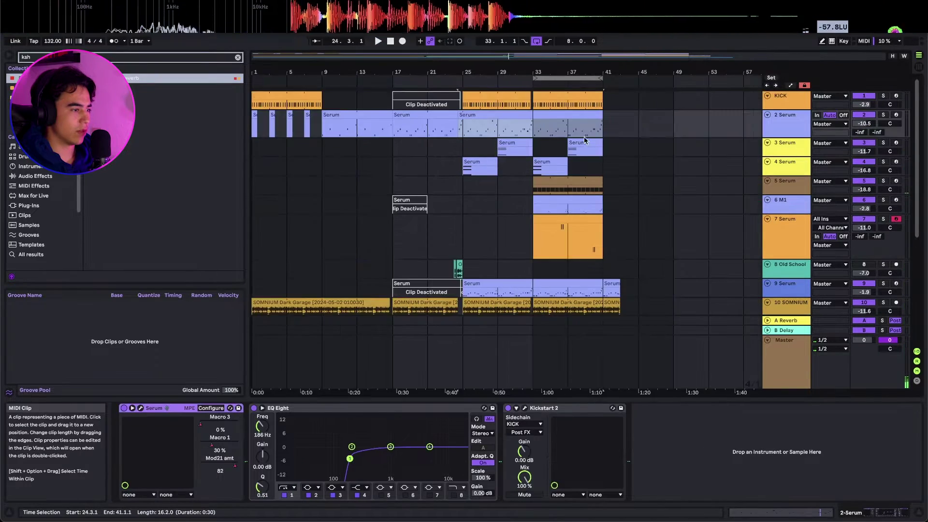
scroll(584, 136, up, 4)
drag(471, 122, 612, 133)
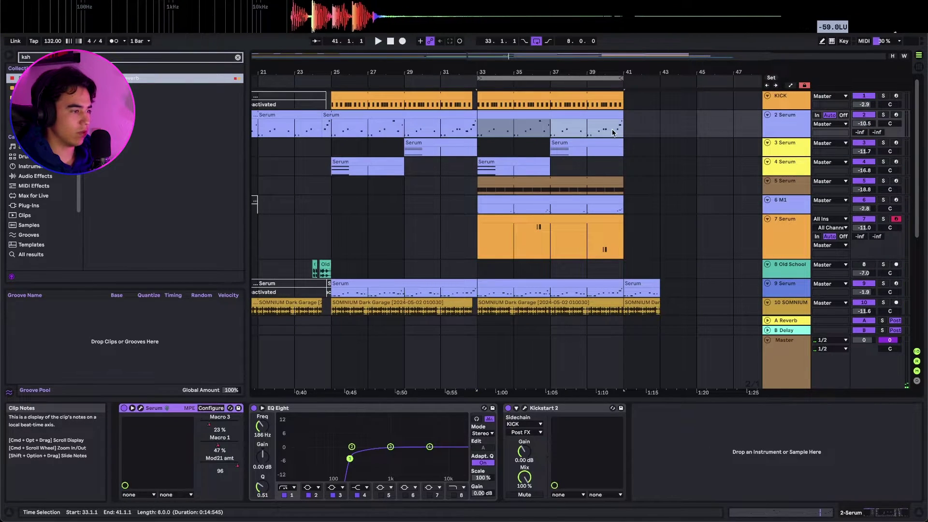
click(440, 164)
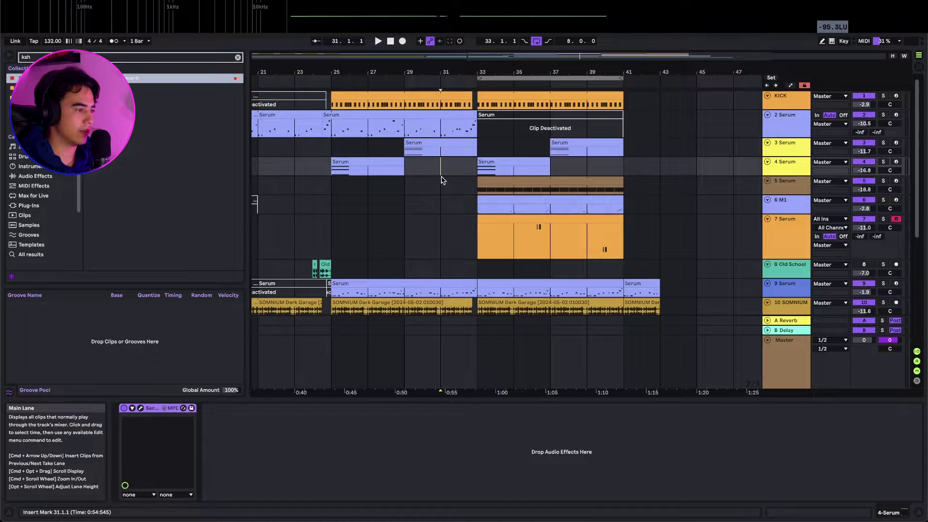
click(296, 154)
scroll(331, 157, left, 3)
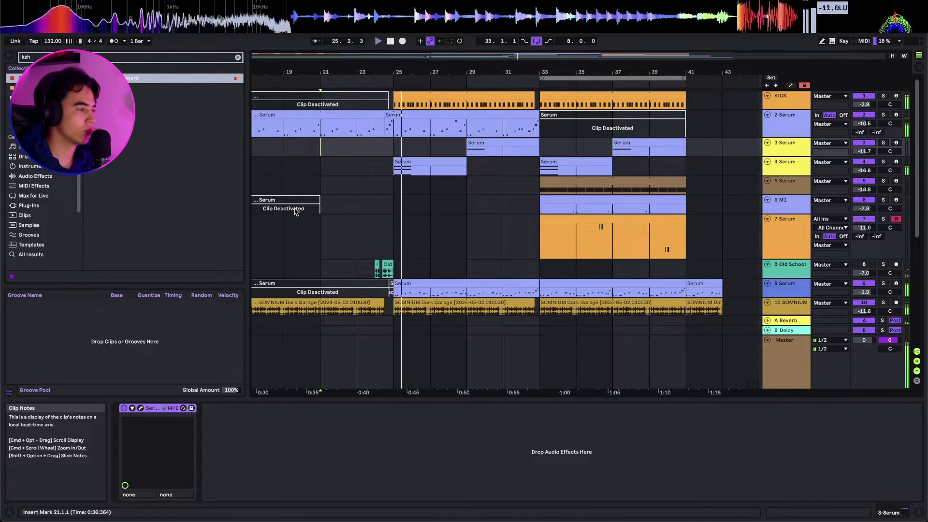
click(460, 121)
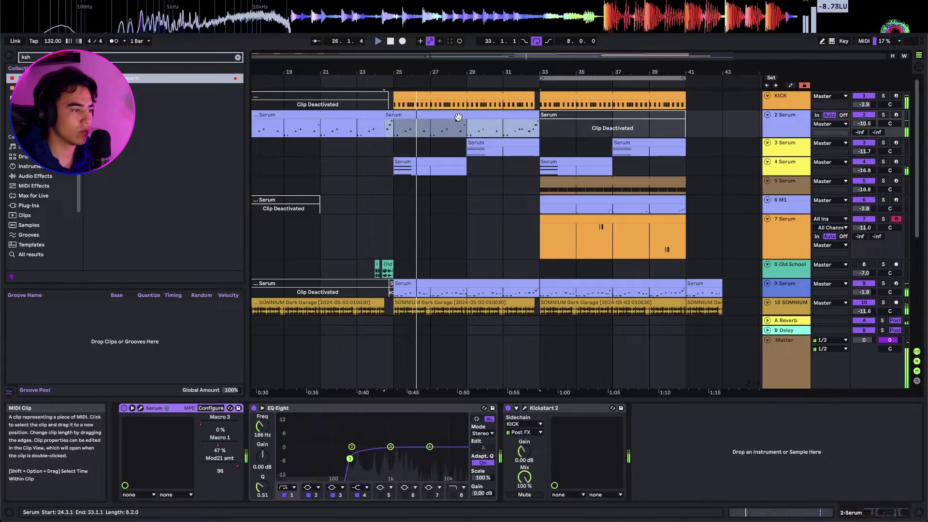
click(443, 158)
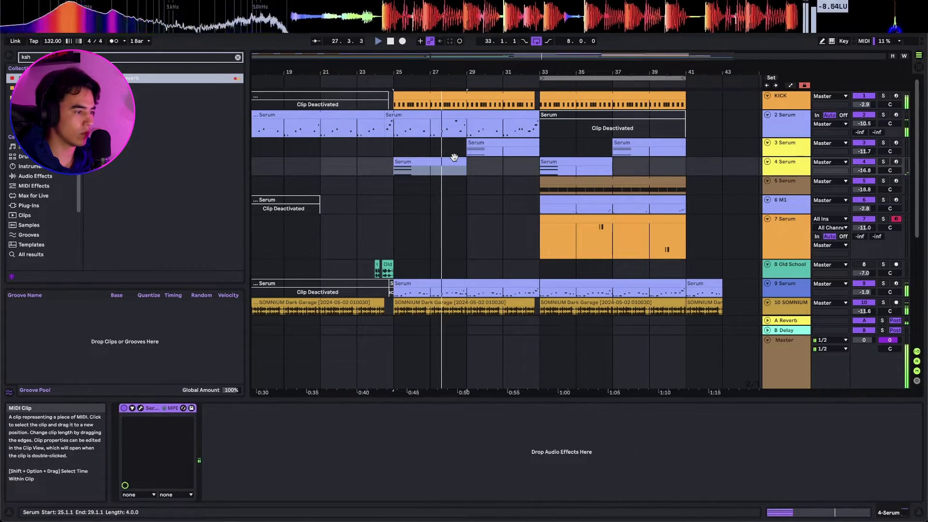
click(460, 154)
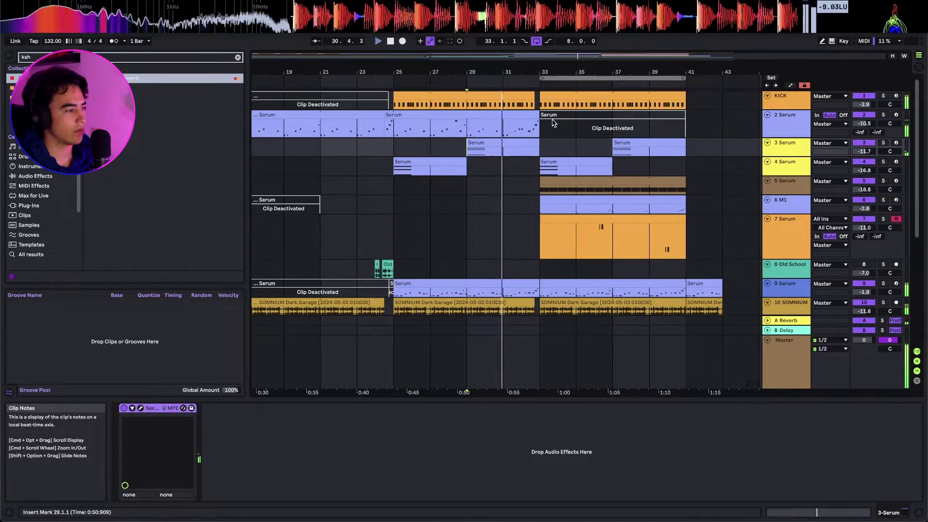
Try extending the 2 Serum clip before bar 33 to 33.2.3 and copying the section from bar 33 to bar 37
scroll(546, 126, up, 10)
click(578, 114)
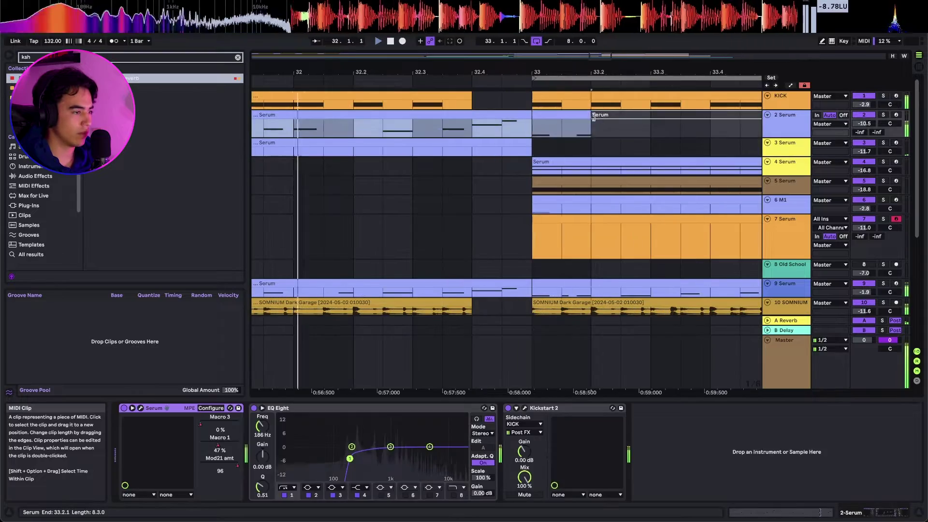
scroll(611, 118, down, 4)
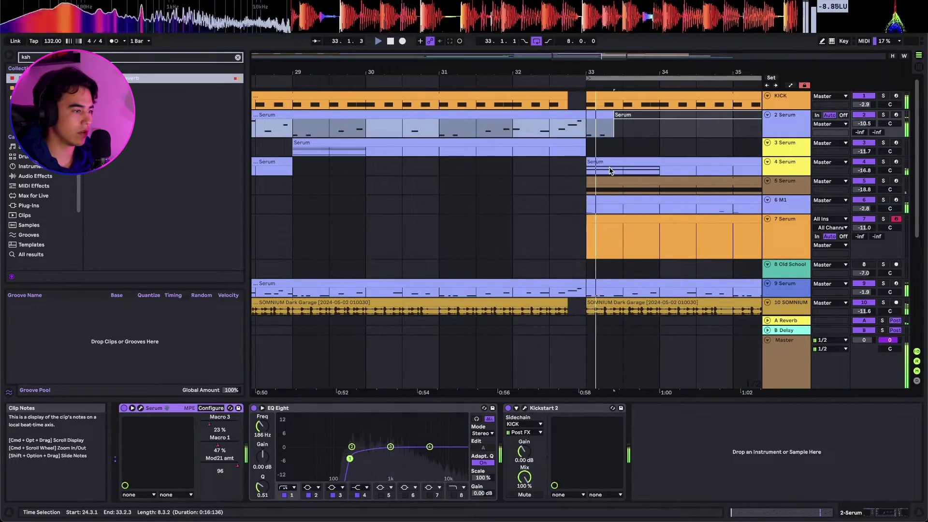
scroll(609, 169, right, 5)
scroll(487, 161, down, 4)
scroll(439, 135, up, 5)
scroll(476, 115, down, 3)
scroll(475, 116, up, 2)
scroll(479, 117, down, 2)
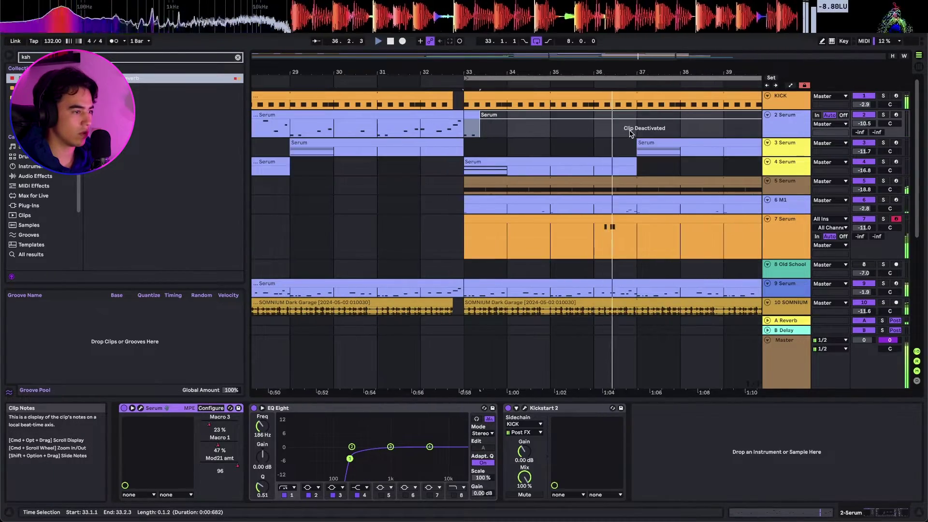
key(super+v)
Reactivate the 2 Serum melody in bars 33 to 37 and delete the notes following its two opening D3 notes before clip bar 3
click(628, 116)
key(space)
key(0)
double_click(482, 114)
click(361, 438)
drag(540, 329, 542, 328)
key(Delete)
Play the part and delete the E3 and F3 notes in the second half of clip bar 3 of the 2 Serum melody
key(shift+Tab)
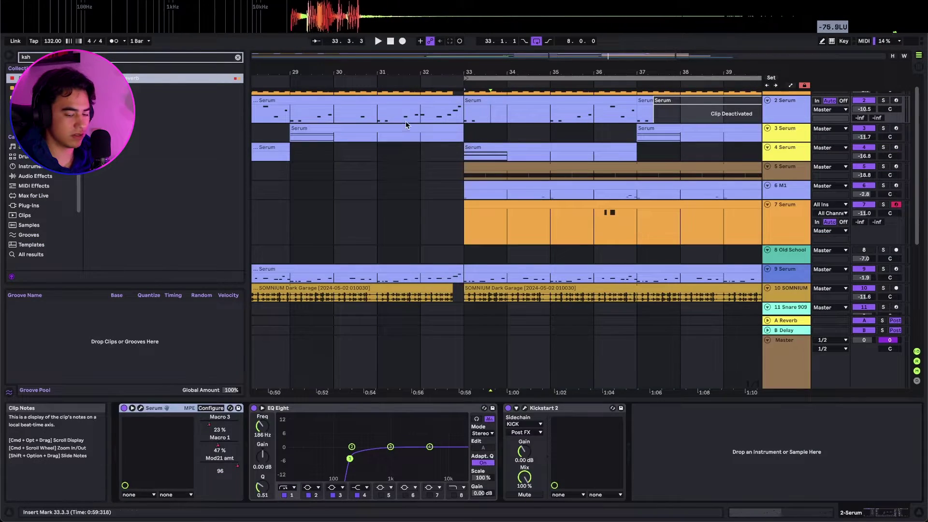
key(shift+Tab)
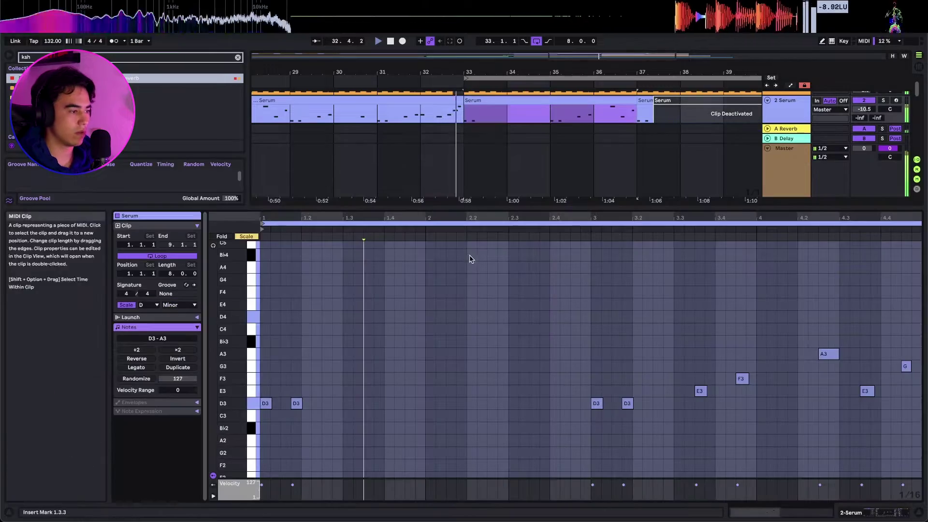
click(530, 387)
drag(673, 425, 770, 350)
key(Delete)
key(shift+Tab)
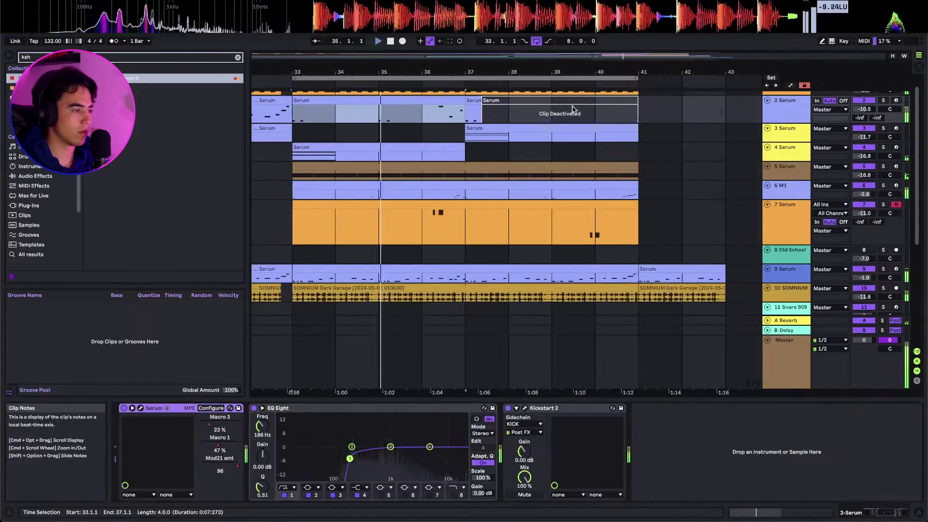
Restore the 2 Serum melody as one active clip up to bar 41 and delete its notes between 5.3 and 6.2
key(shift+Tab)
click(663, 362)
drag(632, 413, 696, 357)
key(Delete)
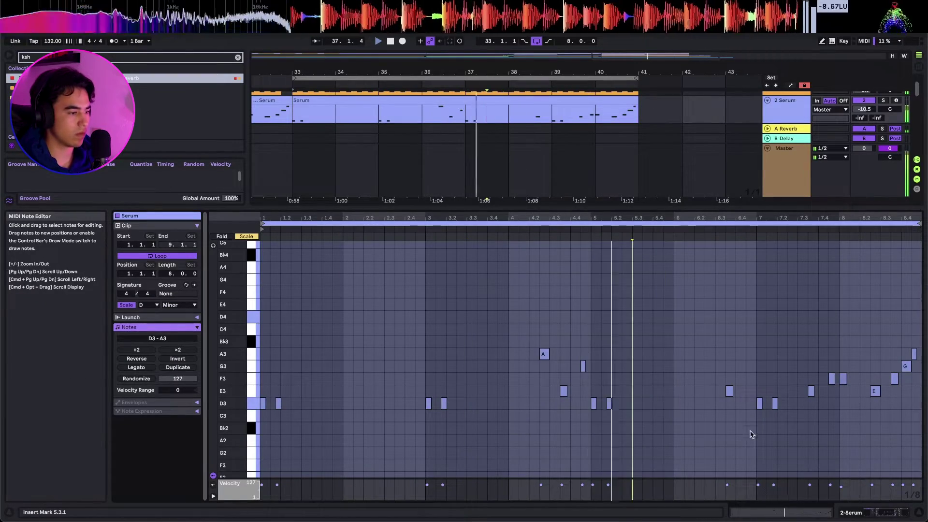
Delete the E3 in clip bar 6 and the E3 and two F3 notes from 7.3.3 to the start of bar 8
click(729, 391)
key(Delete)
drag(807, 402, 854, 353)
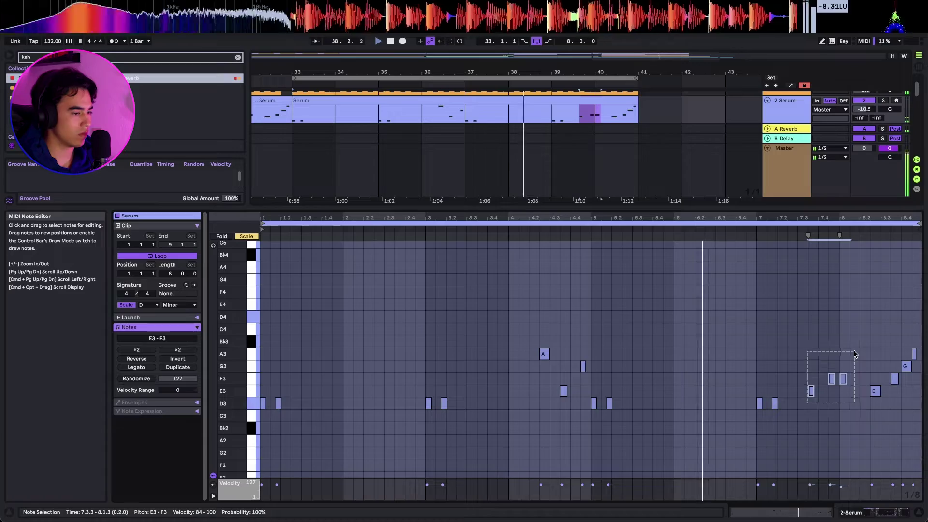
key(Delete)
key(shift+Tab)
Rename the melody clips on the 2 Serum track Main, Second Part, Intro 2 and Intro 1
scroll(551, 111, down, 5)
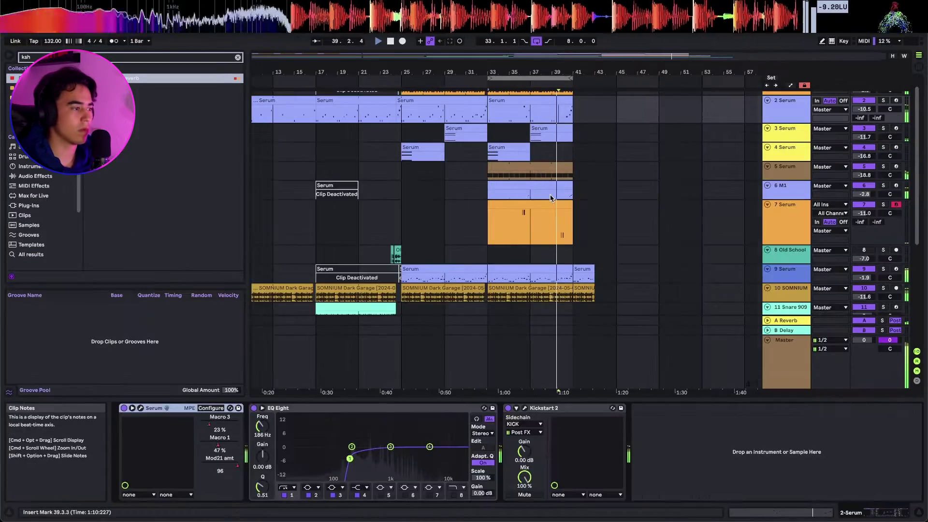
click(548, 100)
scroll(534, 100, left, 1)
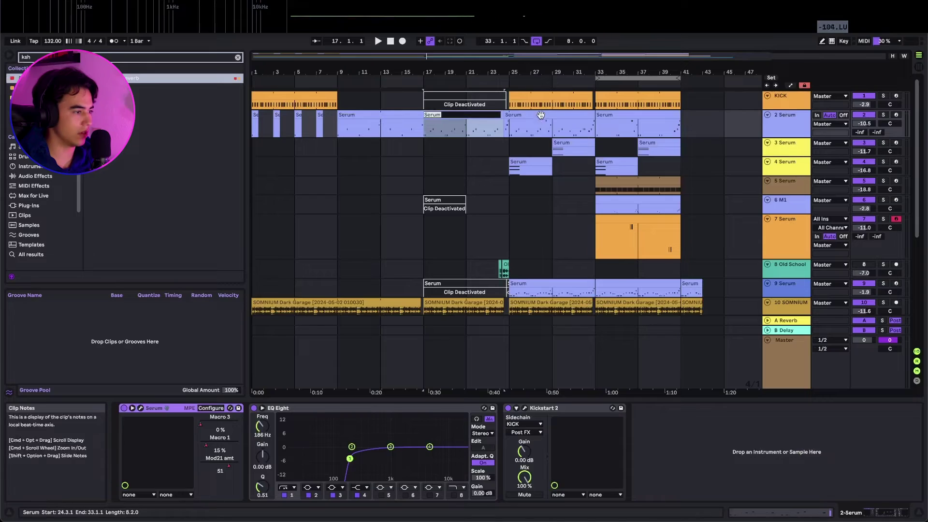
click(540, 115)
click(631, 119)
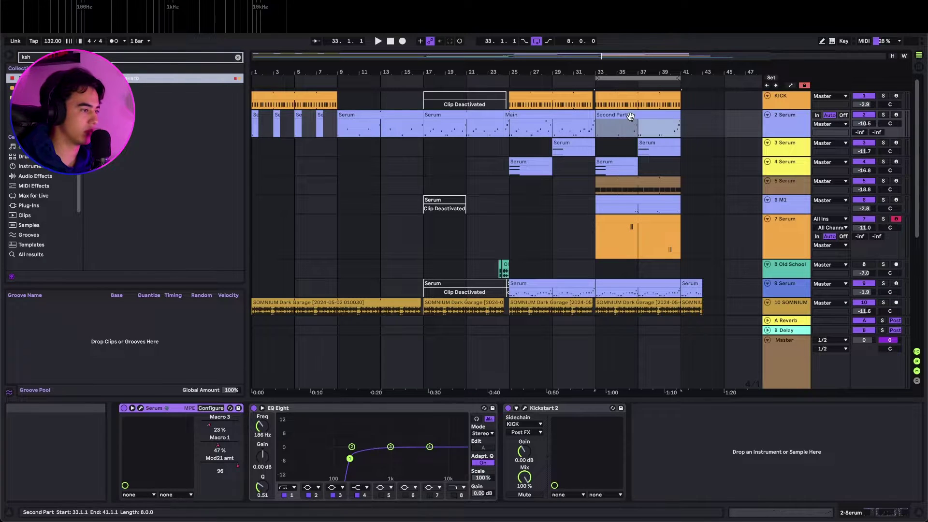
click(496, 118)
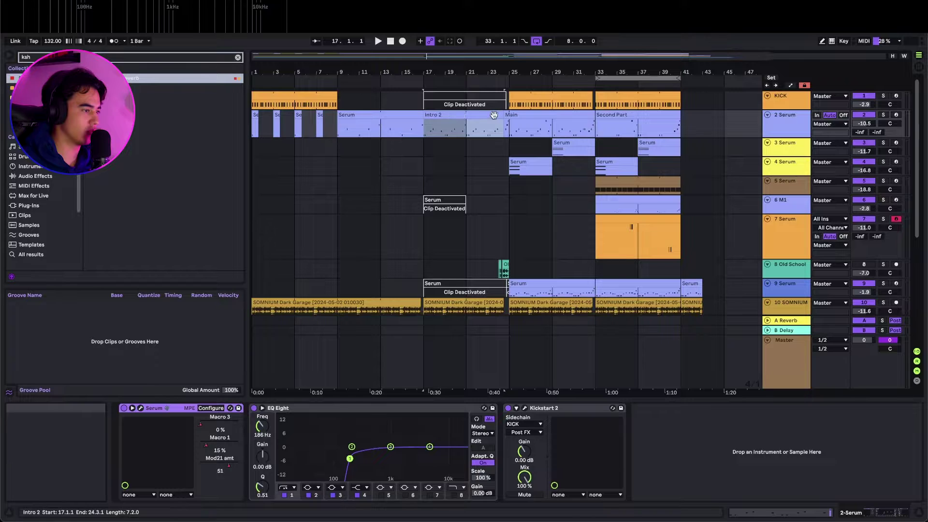
click(383, 117)
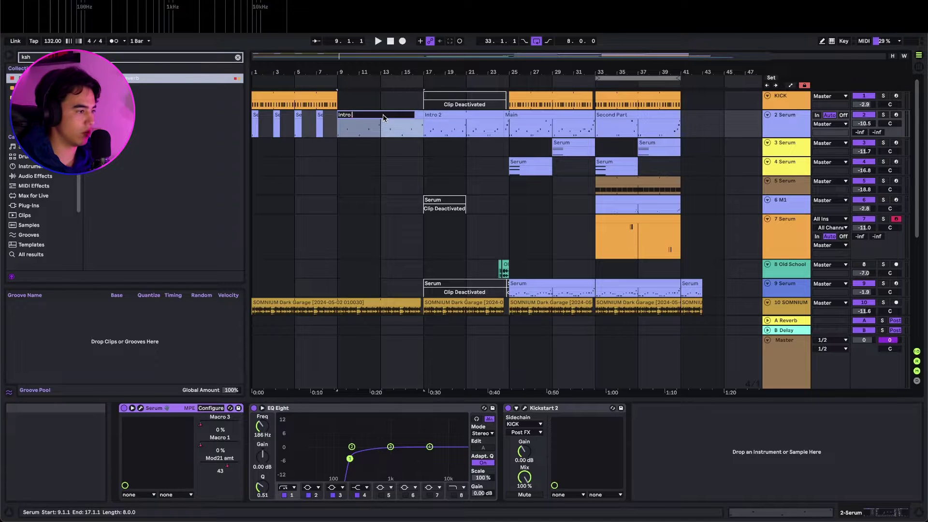
click(509, 117)
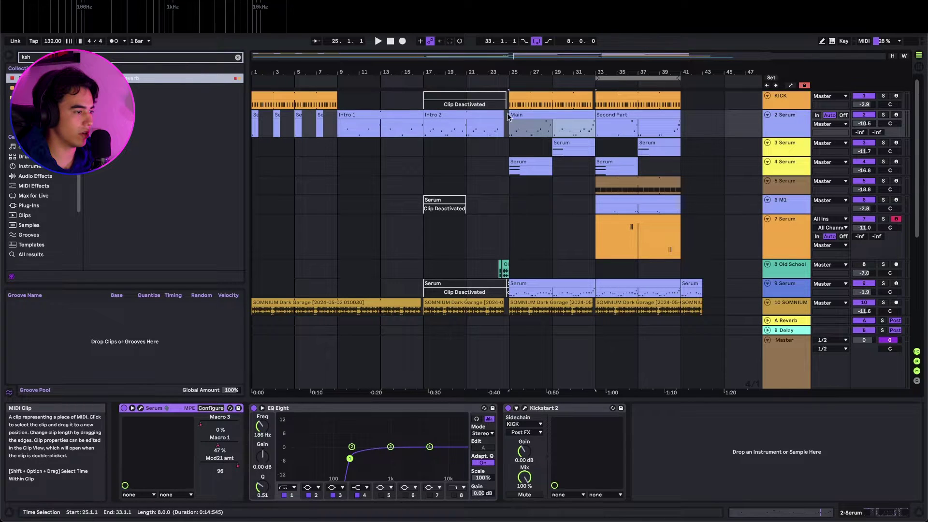
Move the KICK track directly above the SOMNIUM drum track and rename the melody's Serum track MAIN LEAD
click(406, 116)
drag(786, 99, 783, 296)
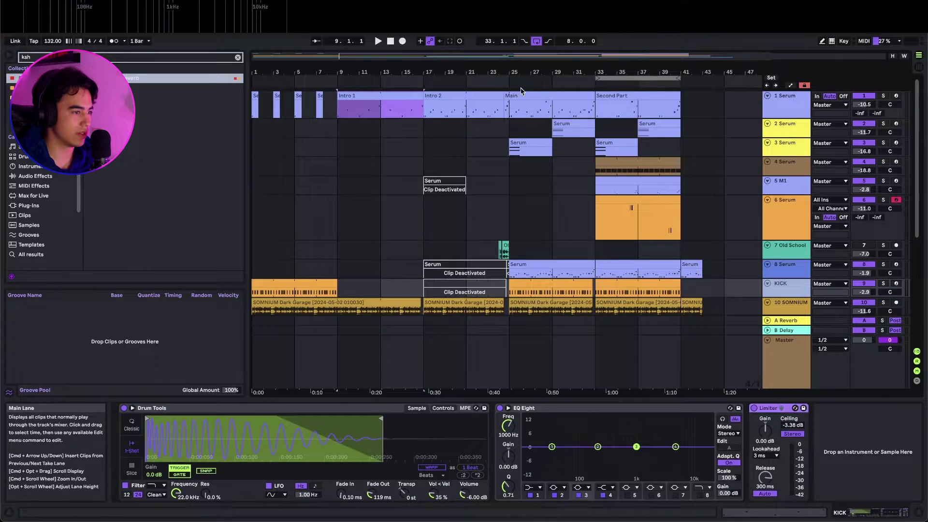
click(791, 103)
key(super+r)
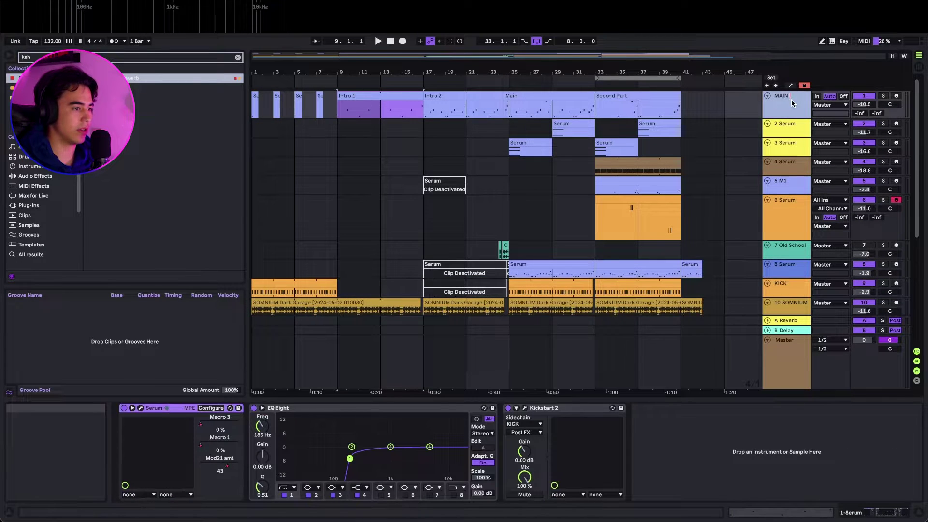
Swap the order of the two yellow Serum tracks and rename them PAD 1 and PAD 2
click(788, 148)
drag(787, 125, 790, 130)
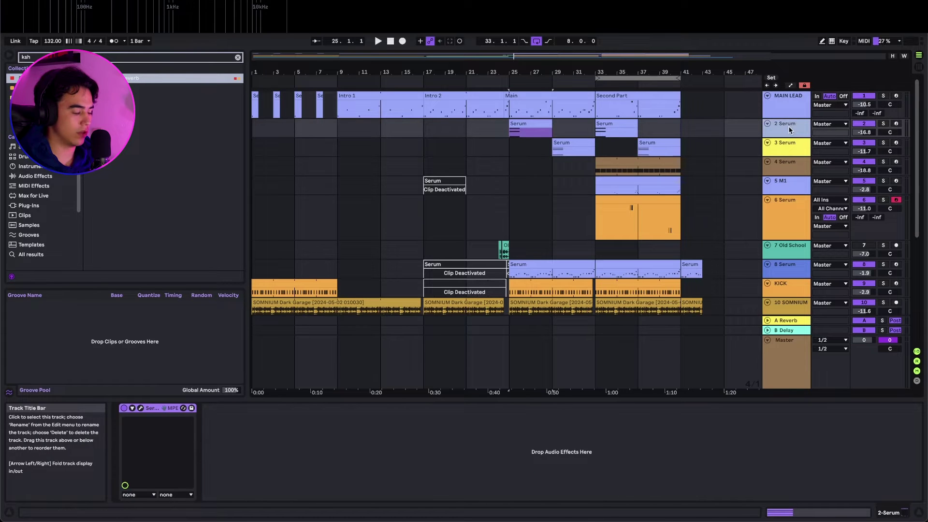
click(783, 151)
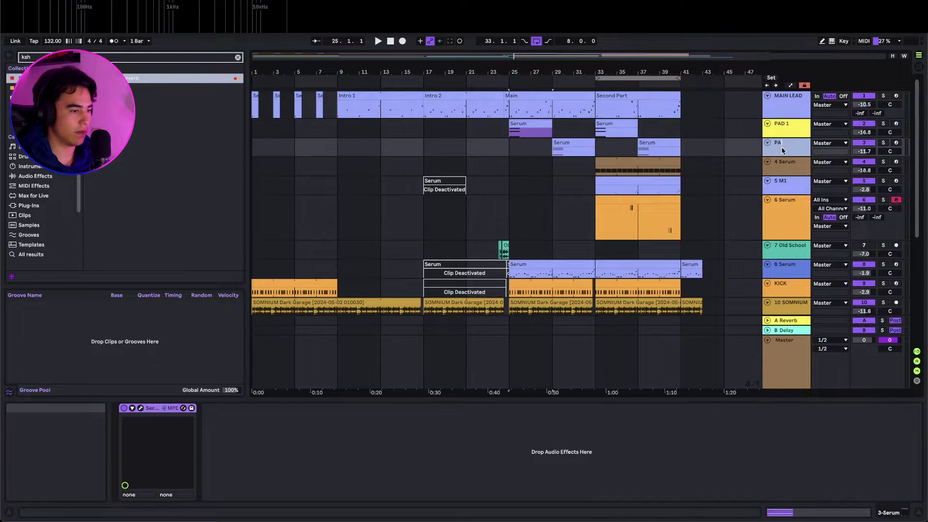
Play the 4 Serum track soloed from bar 33 and rename it TOP PLUCK
click(676, 163)
key(s)
key(space)
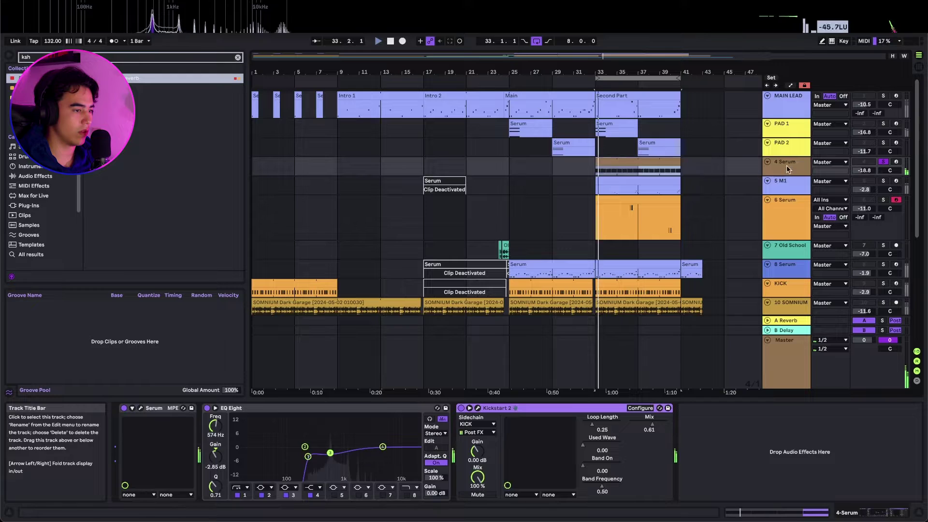
click(787, 168)
key(super+r)
text(TO)
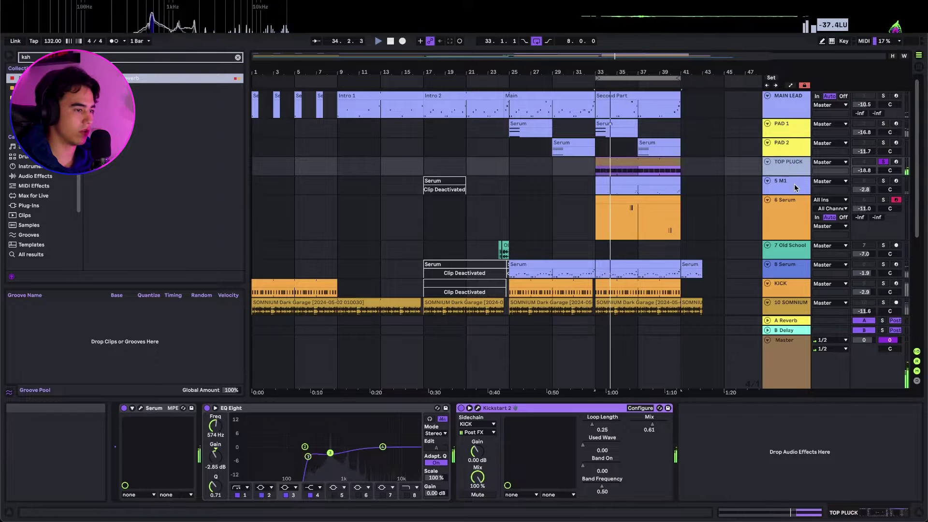
Rename the M1 track M1 ORGAN and the orange Serum track COOL PLUCK, auditioning the latter soloed
click(793, 184)
click(694, 213)
key(ctrl+r)
text(COOL)
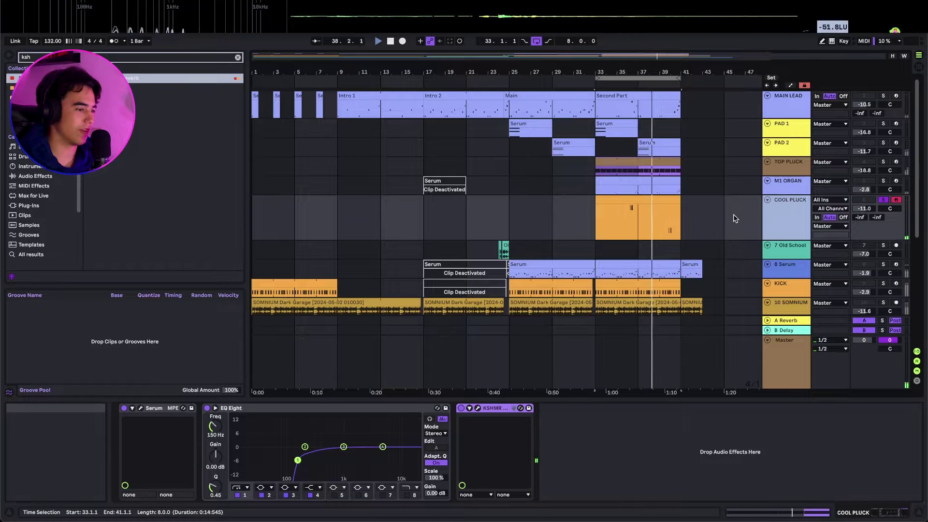
key(space)
Group the tracks from MAIN LEAD to COOL PLUCK and colour the group magenta
shift+click(788, 104)
key(super+g)
right_click(790, 107)
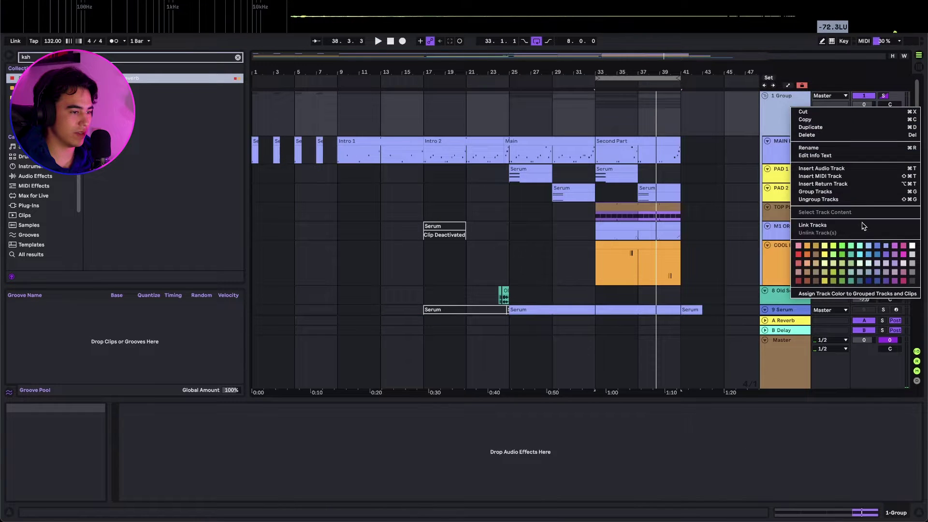
click(896, 245)
Assign the group colour to its tracks and clips, and delete the deactivated M1 ORGAN clip at bar 17
right_click(799, 109)
click(735, 296)
click(480, 209)
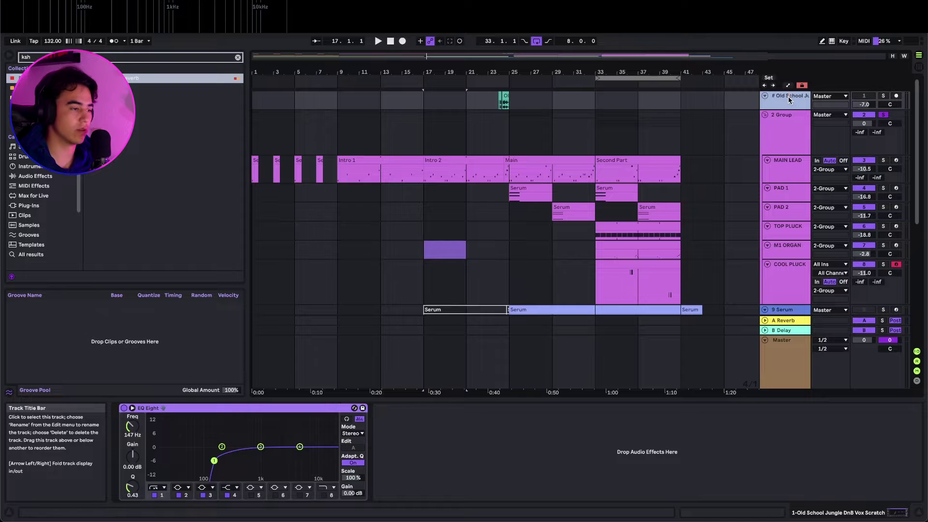
Group the Old School vox track as VOCAL GROUP and colour the group, its track and clips white
key(ctrl+g)
key(super+r)
text(VOCAL GROUP)
key(Return)
right_click(777, 107)
click(895, 247)
click(518, 131)
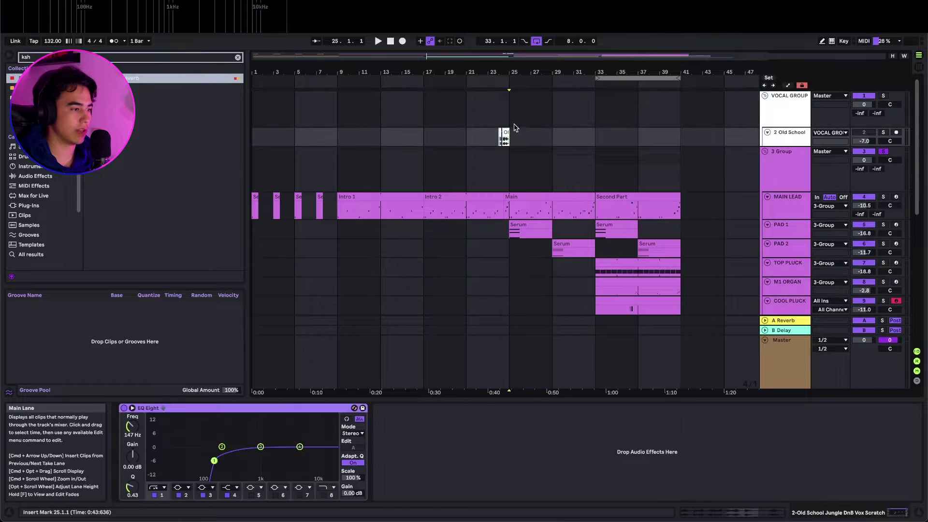
Solo the Old School vox track and play its scratch clips leading into bar 25
scroll(501, 136, up, 3)
click(480, 138)
key(s)
key(space)
scroll(505, 137, up, 5)
click(546, 130)
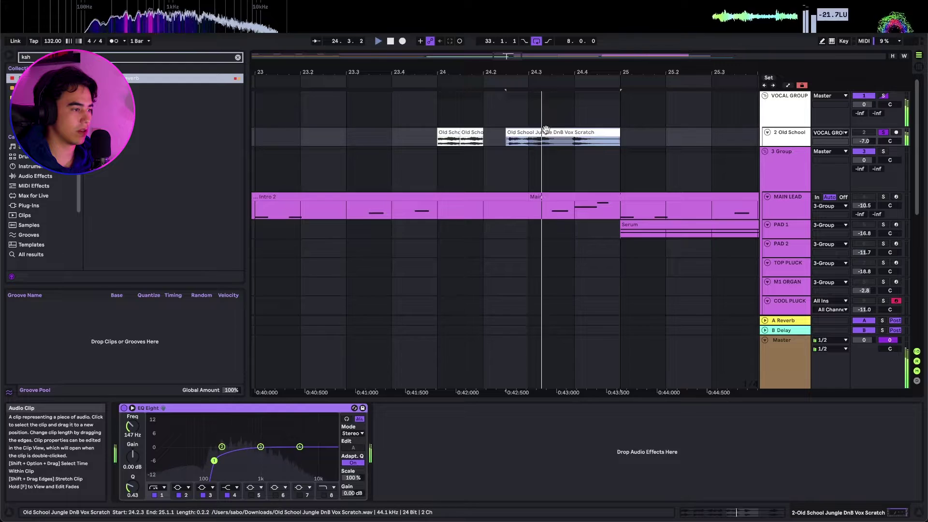
Solo the 10 Serum track, rename it BASS and play it from bar 25
scroll(547, 131, down, 8)
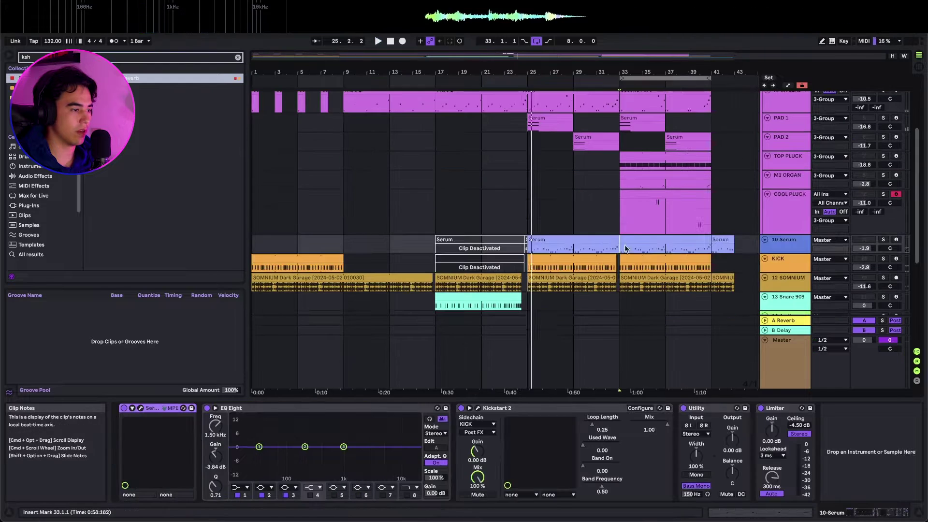
click(603, 241)
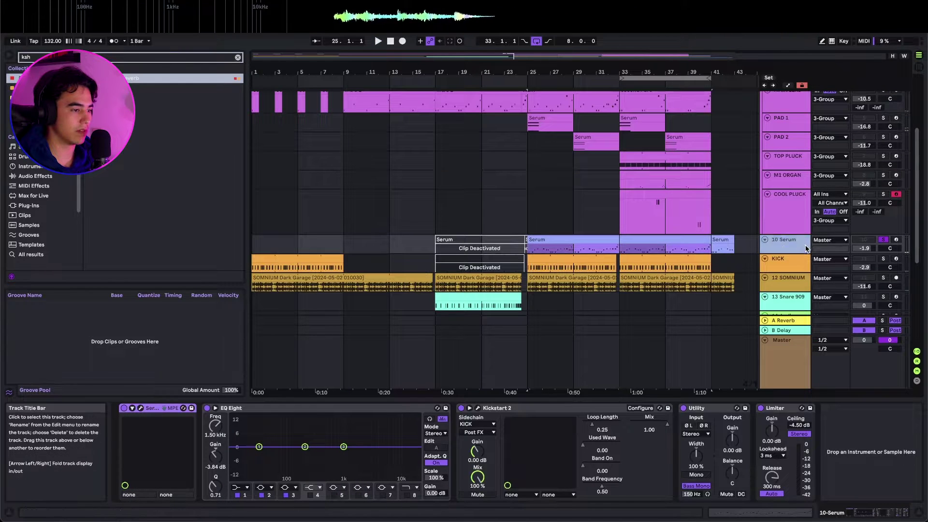
key(super+r)
text(BASS)
key(Return)
key(space)
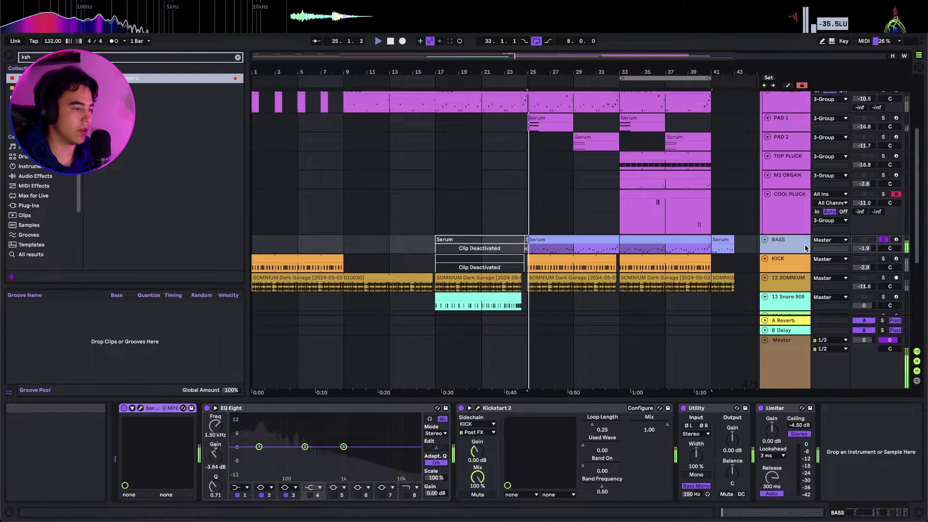
Colour the BASS track and its clips purple
click(794, 267)
click(786, 243)
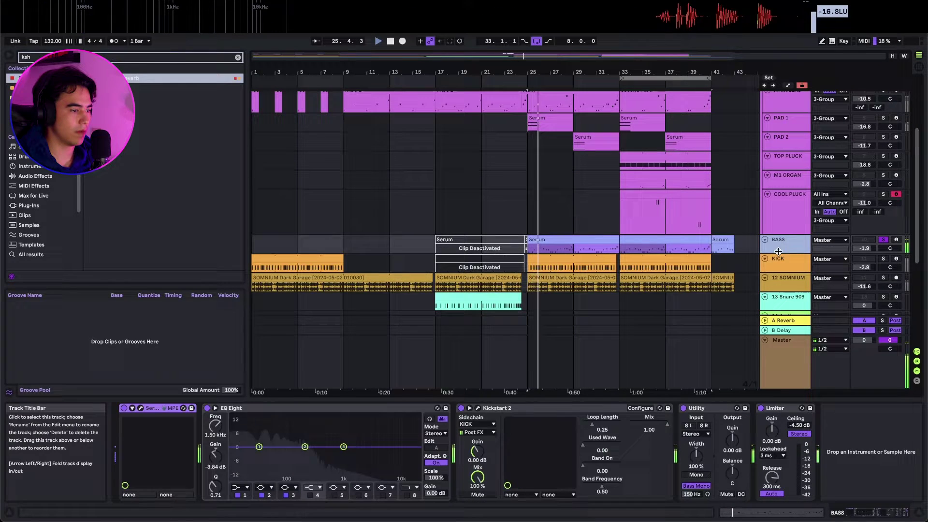
right_click(789, 244)
click(886, 421)
right_click(792, 244)
click(822, 457)
Colour the KICK track and its clips blue, and remove the deactivated bass and kick clips at bar 17
right_click(780, 253)
click(778, 259)
right_click(791, 263)
click(878, 435)
right_click(798, 272)
key(Escape)
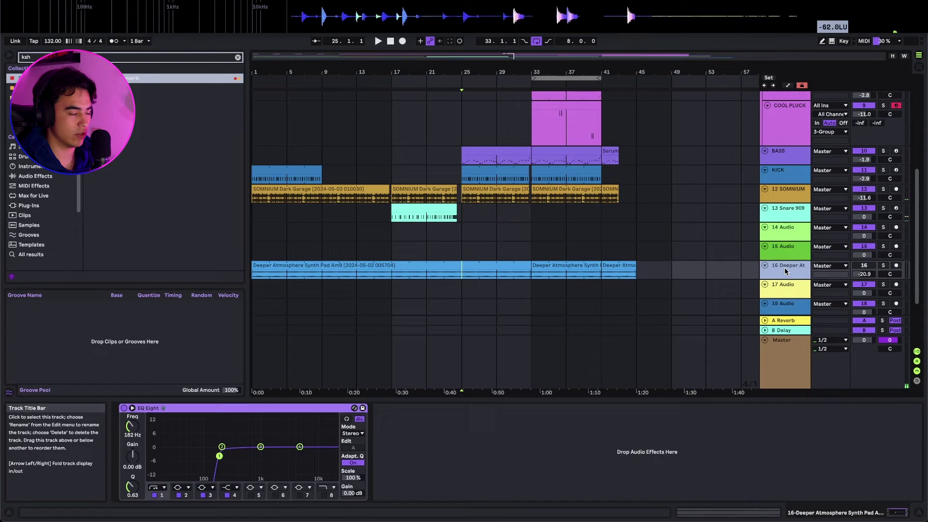
Delete the Deeper Atmosphere track and the four empty audio tracks, and rename the Snare 909 track SNARE BUILDUP
key(Delete)
key(Delete)
key(Delete)
key(Delete)
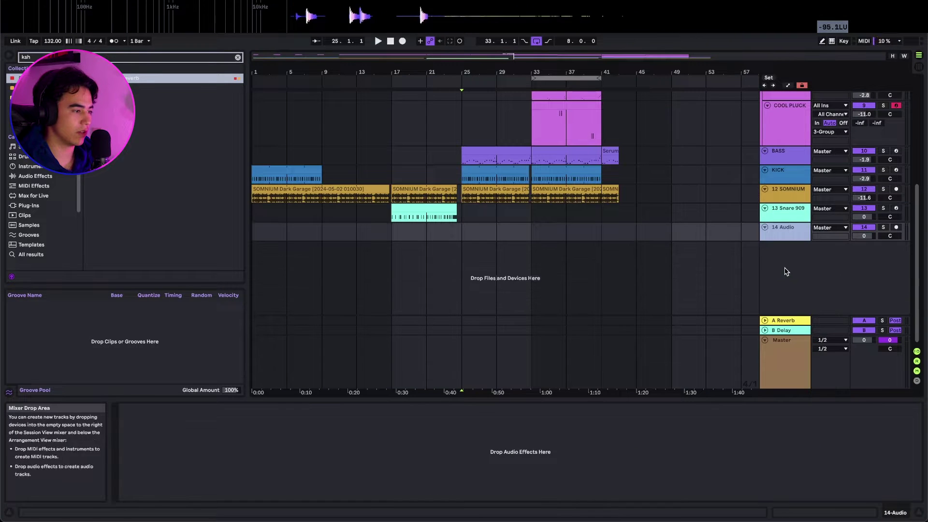
key(Delete)
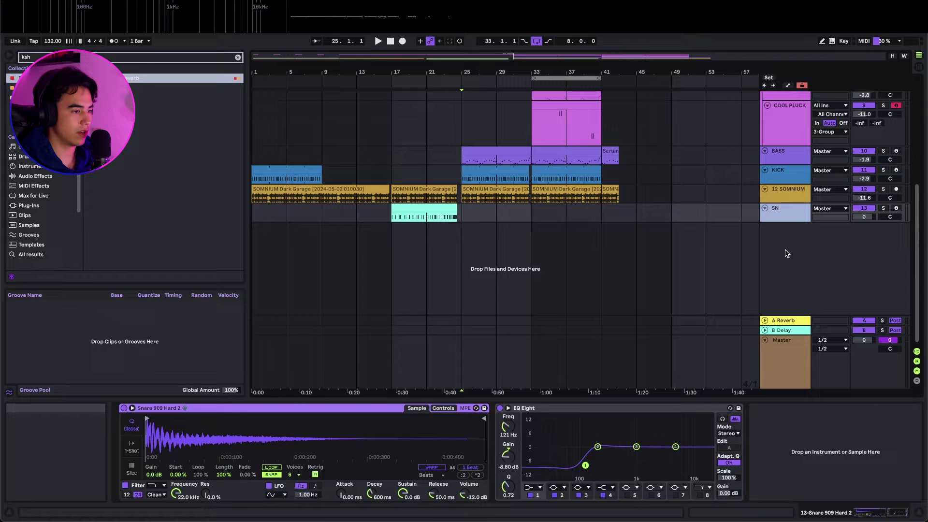
Rename the SOMNIUM track DRUM LOOP and put it in a light blue group named DRUM GROUP
click(790, 199)
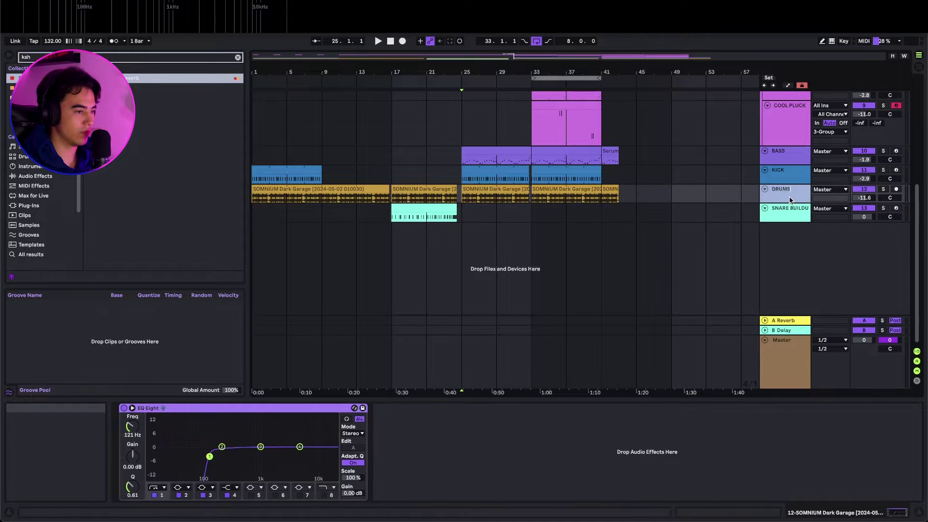
key(ctrl+g)
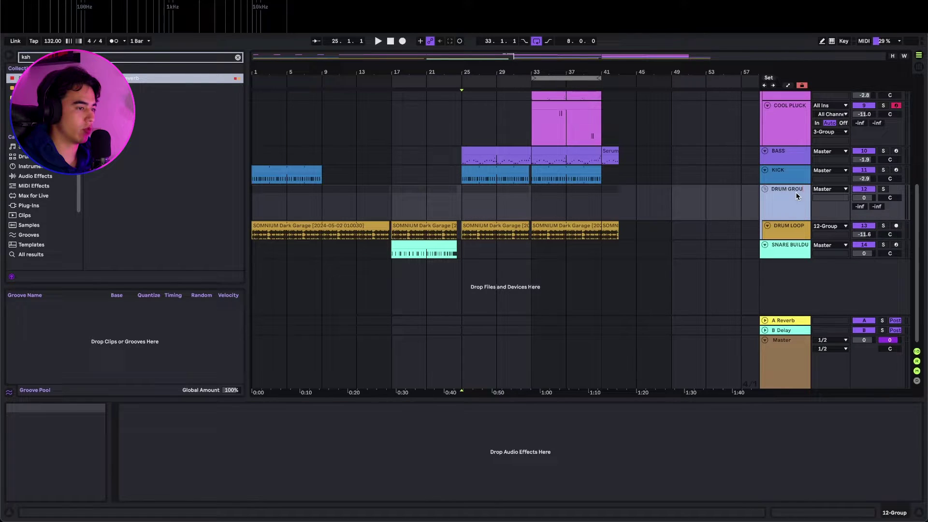
click(793, 196)
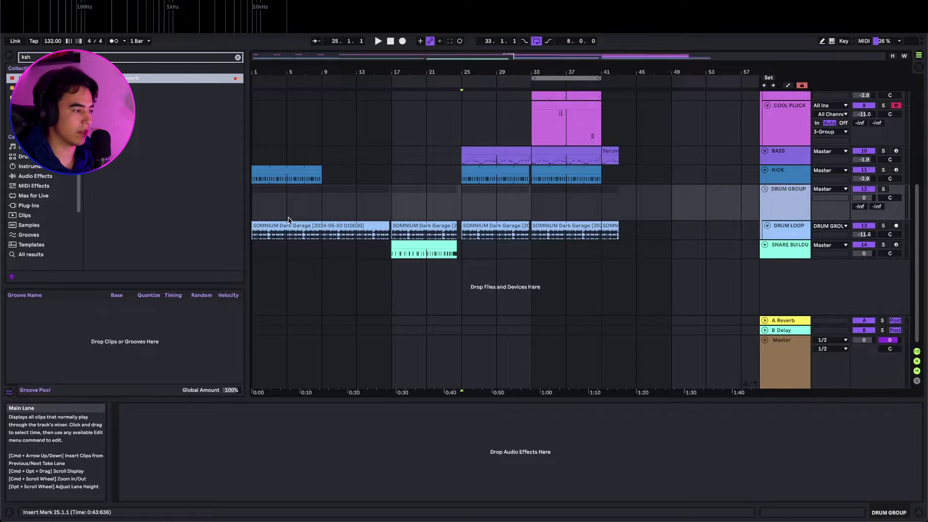
Delete the leftover BASS clip after bar 41 and fit the track heights to the view with DRUM GROUP folded
click(339, 231)
drag(618, 226, 672, 226)
scroll(486, 228, up, 10)
key(h)
click(496, 120)
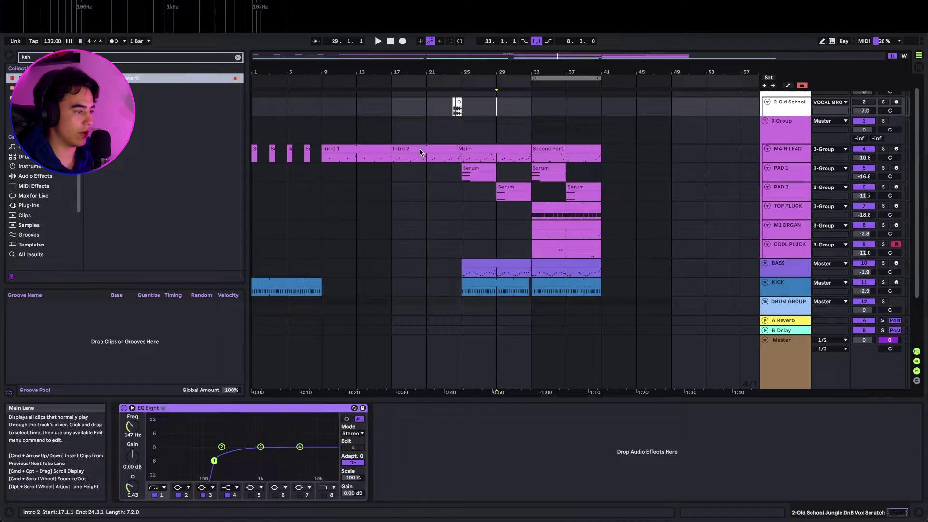
Insert an audio track below DRUM LOOP inside DRUM GROUP and set its volume to -12 dB
scroll(300, 195, down, 5)
key(space)
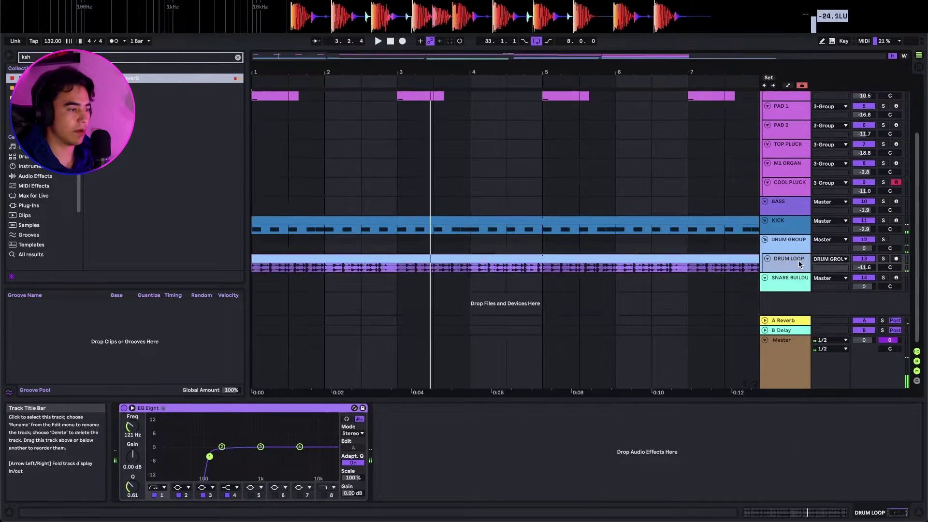
key(super+t)
click(412, 258)
scroll(412, 258, down, 3)
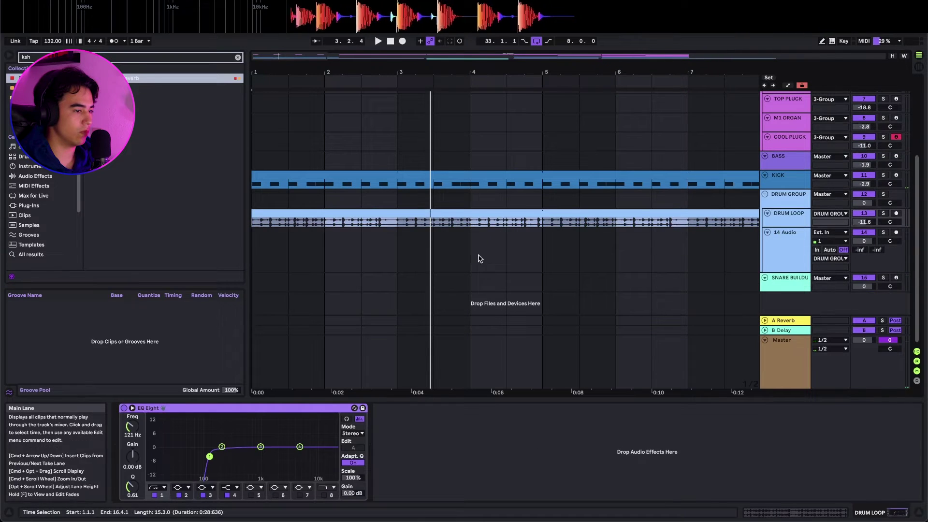
Enlarge the DRUM LOOP track, solo it and audition the individual drum hits at the start of bar 1
click(429, 212)
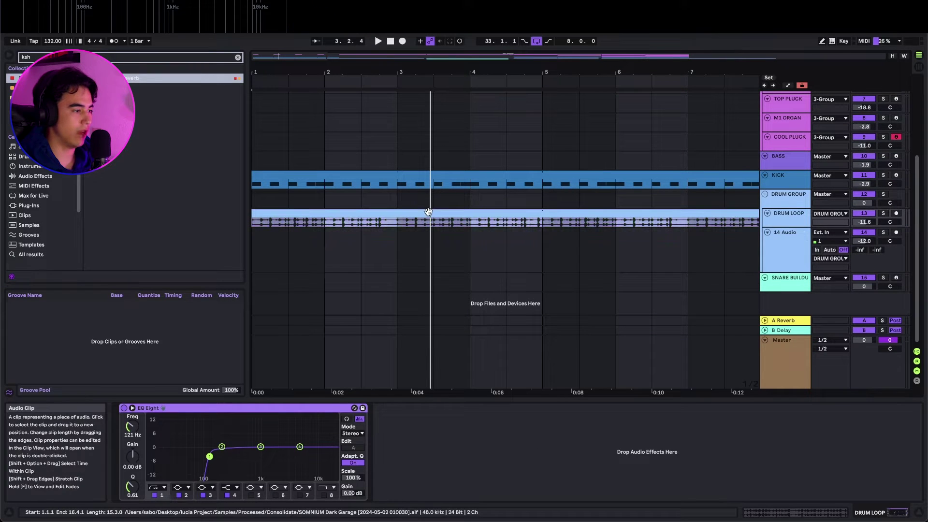
key(alt+plus)
key(alt+plus)
key(alt+plus)
key(alt+plus)
scroll(367, 234, up, 5)
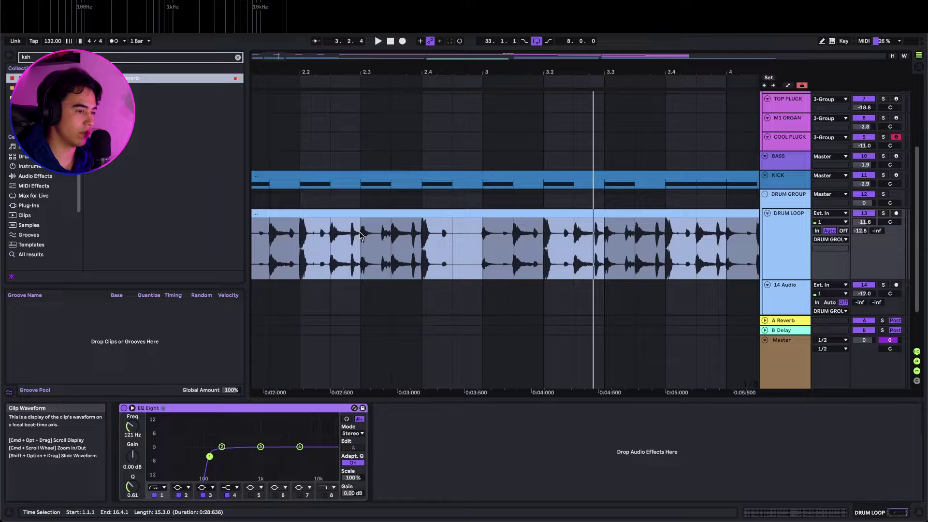
scroll(363, 233, left, 4)
key(s)
key(space)
key(space)
key(space)
key(space)
key(space)
key(space)
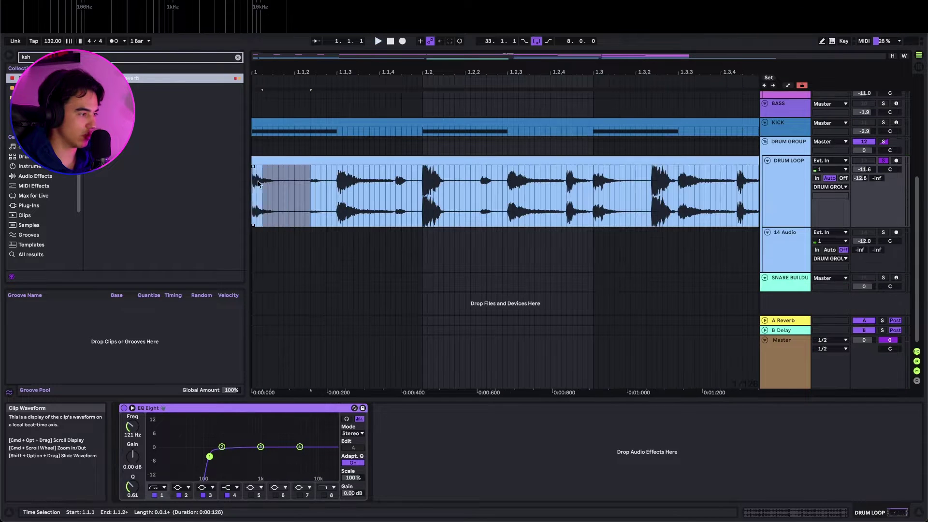
Insert a MIDI track below DRUM LOOP, load the loop's opening hit into it and open a new two-bar clip
click(777, 187)
key(shift+super+t)
scroll(259, 246, down, 1)
key(minus)
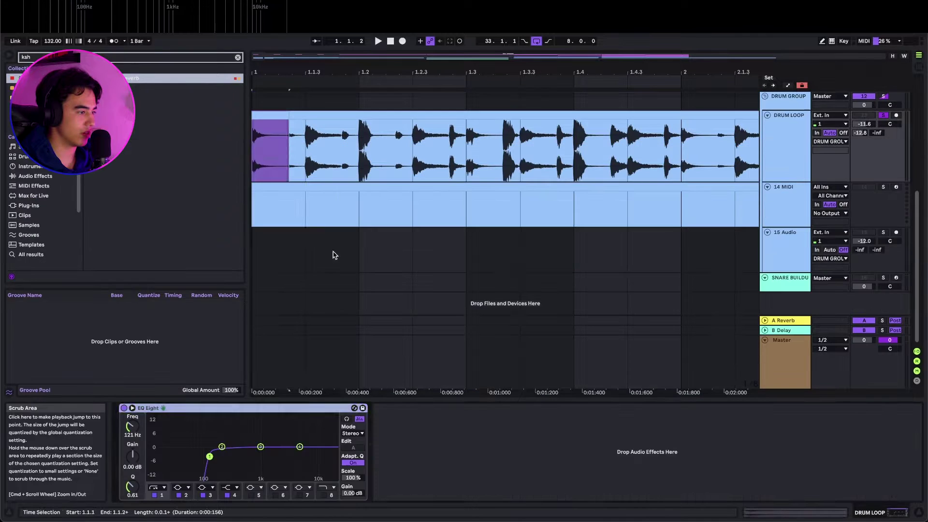
click(322, 196)
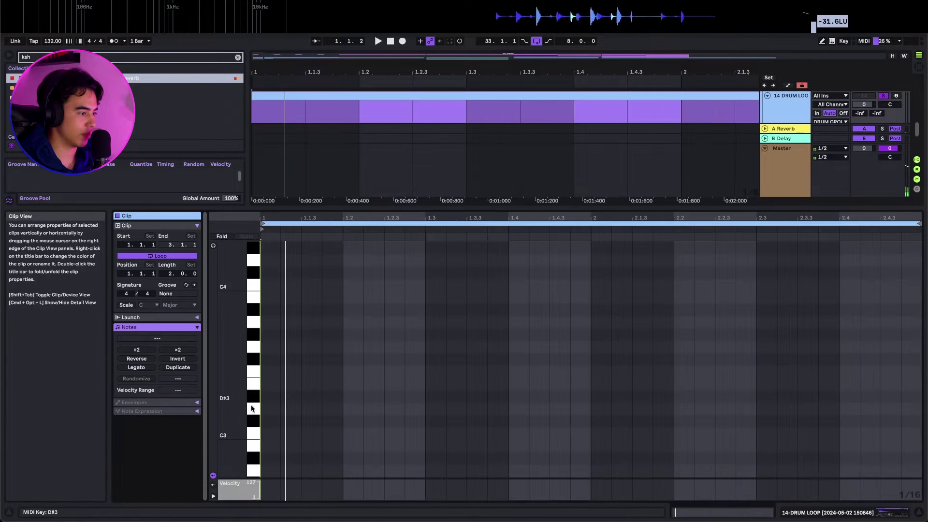
Program C3 notes on all four beats of bar 1 and duplicate them into bar 2 of the clip
double_click(267, 433)
double_click(352, 433)
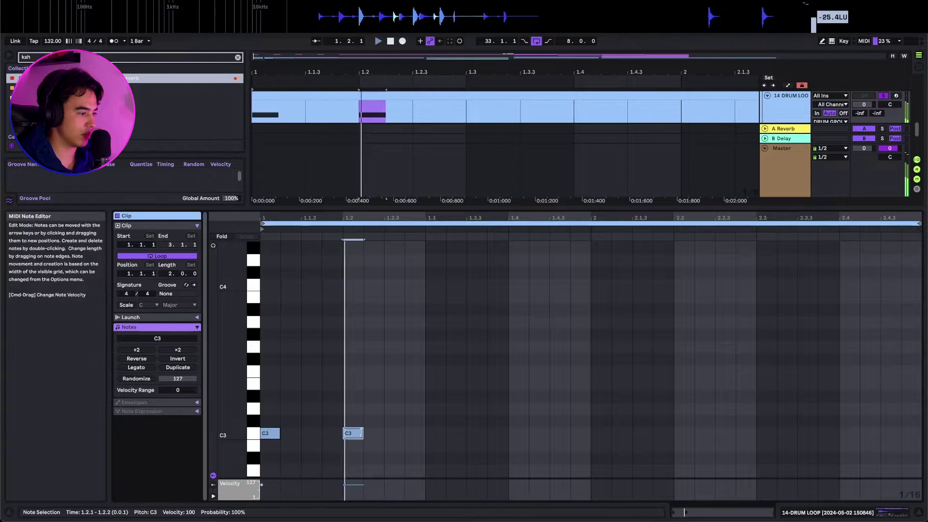
double_click(436, 433)
click(510, 438)
double_click(510, 435)
key(super+a)
key(super+d)
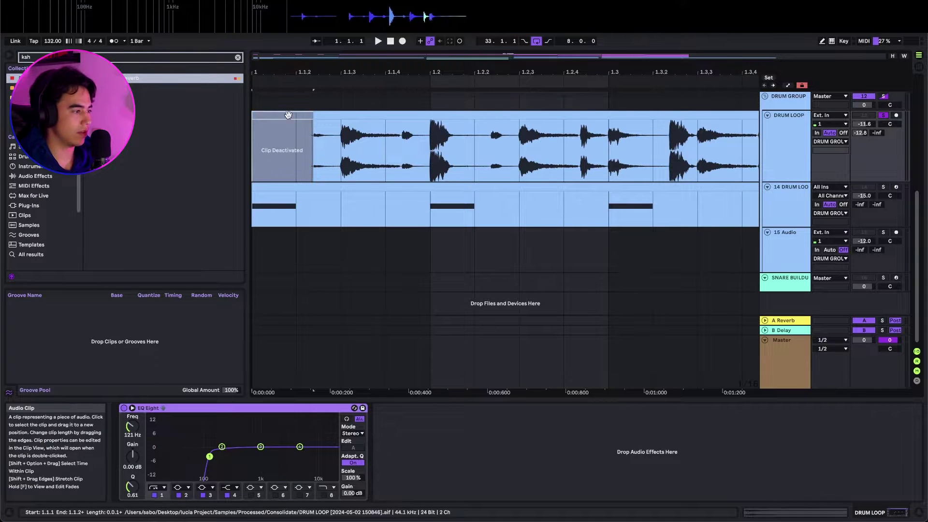
Duplicate the DRUM LOOP track, fold the original and deactivate the opening hit in the copy
key(space)
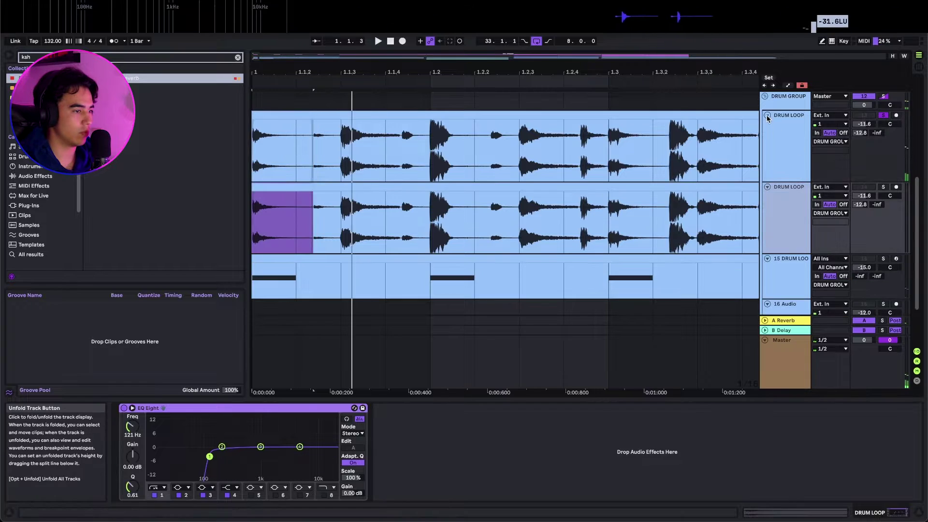
click(767, 117)
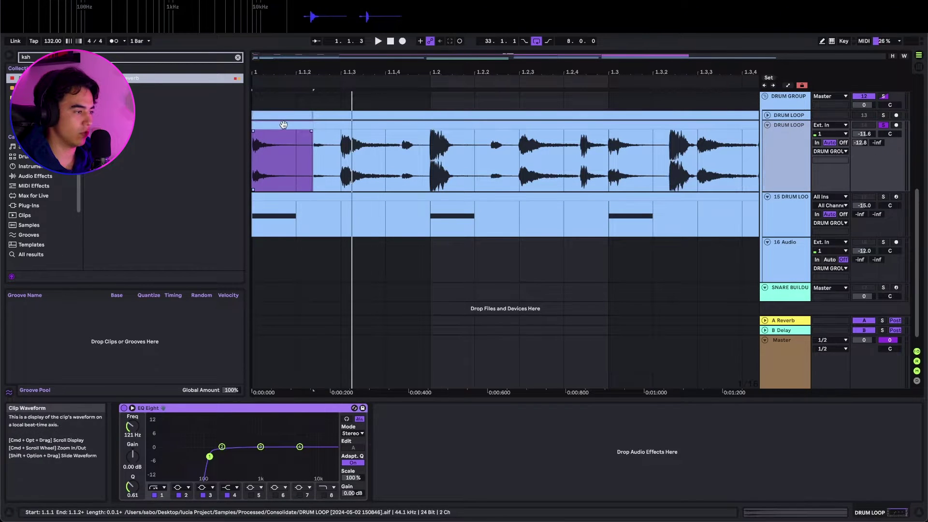
key(0)
Audition DRUM LOOP from 1.1.3, load that hit into a new MIDI track in 1-Shot mode and program it on every off-beat for two bars
click(336, 128)
click(345, 165)
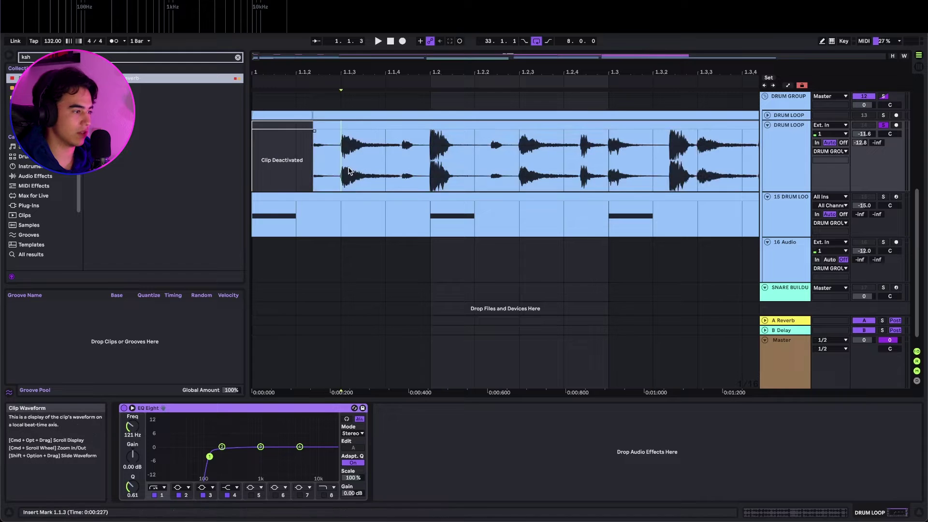
key(space)
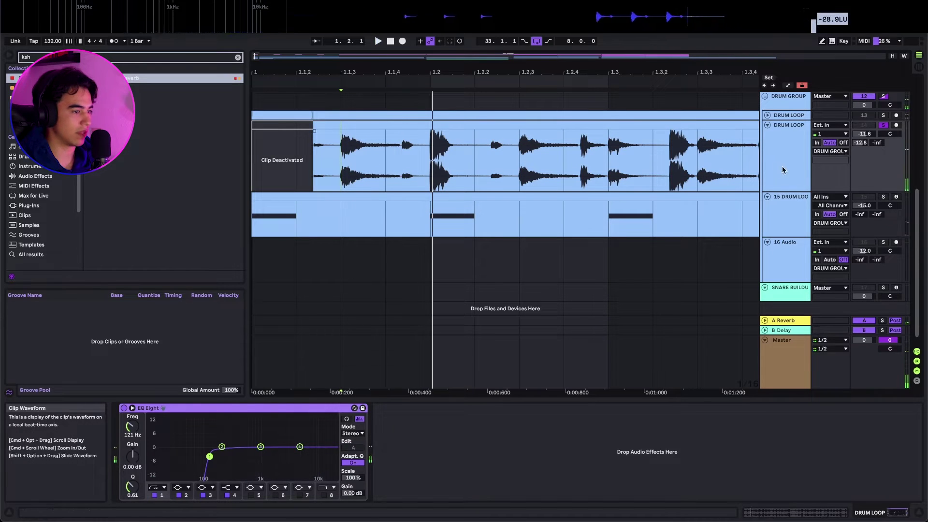
key(super+shift+t)
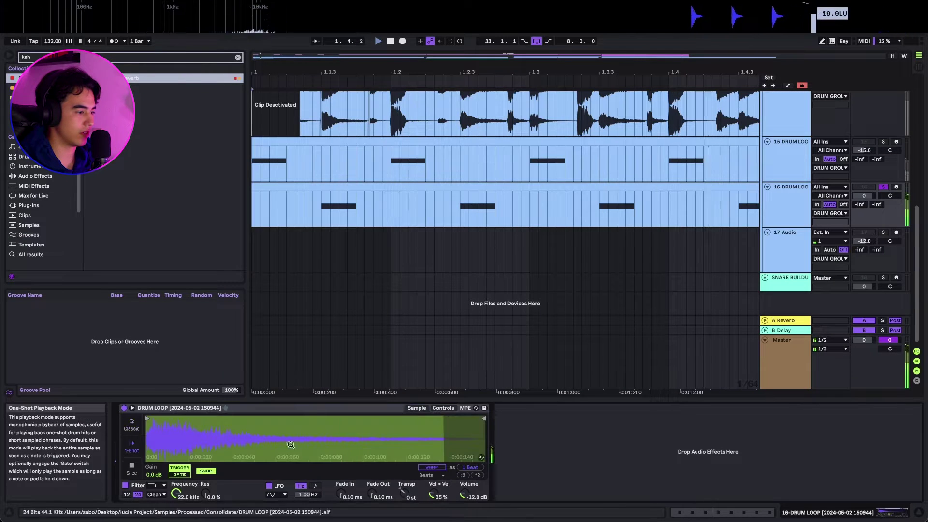
Solo the copied DRUM LOOP track, compare it with the sampled hit and delete its off-beat hits in beats 1 to 3 of bar 1
scroll(280, 162, up, 4)
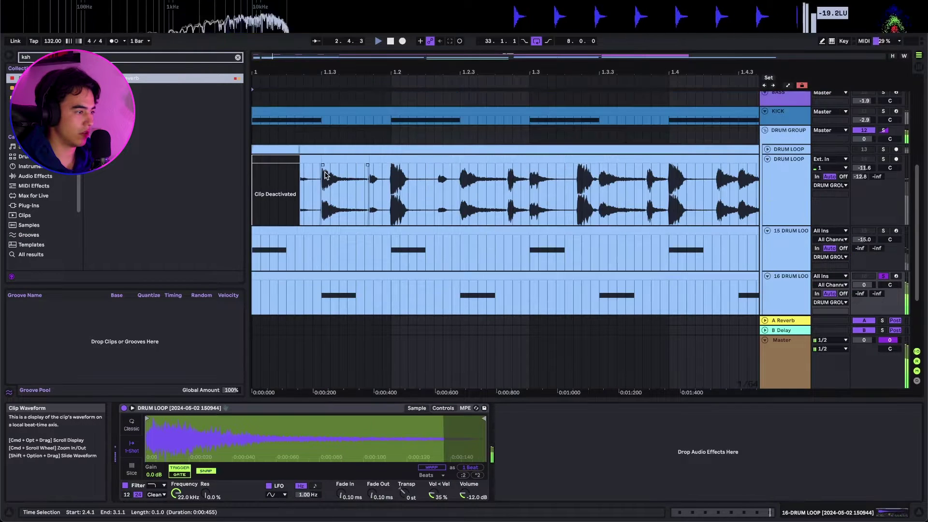
click(279, 161)
key(s)
key(space)
key(space)
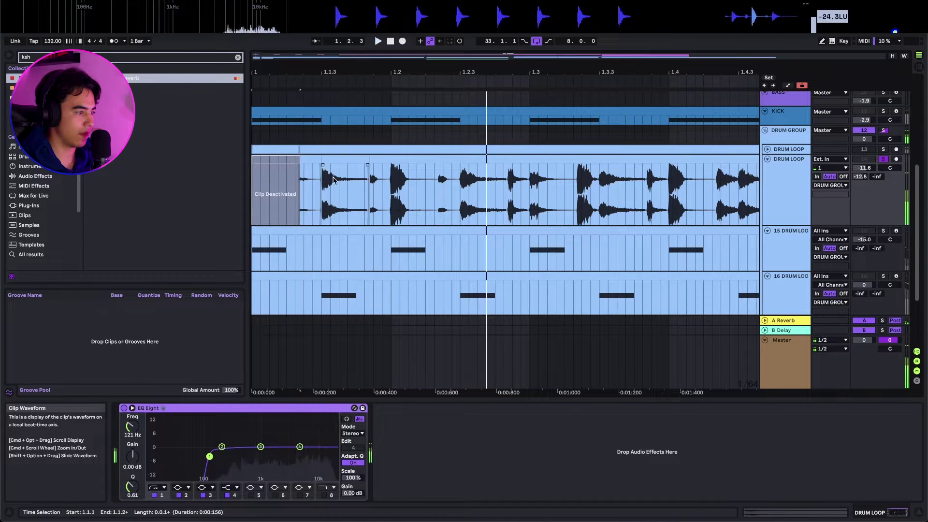
click(343, 158)
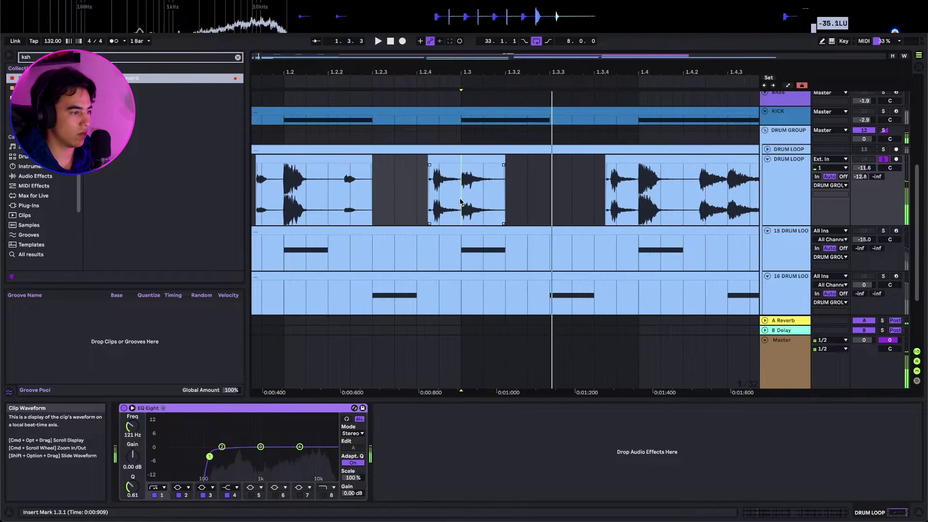
Compare the sampled hit with the DRUM LOOP hit at 1.3, trying the 15 DRUM LOOP volume at -8.4 dB
click(462, 257)
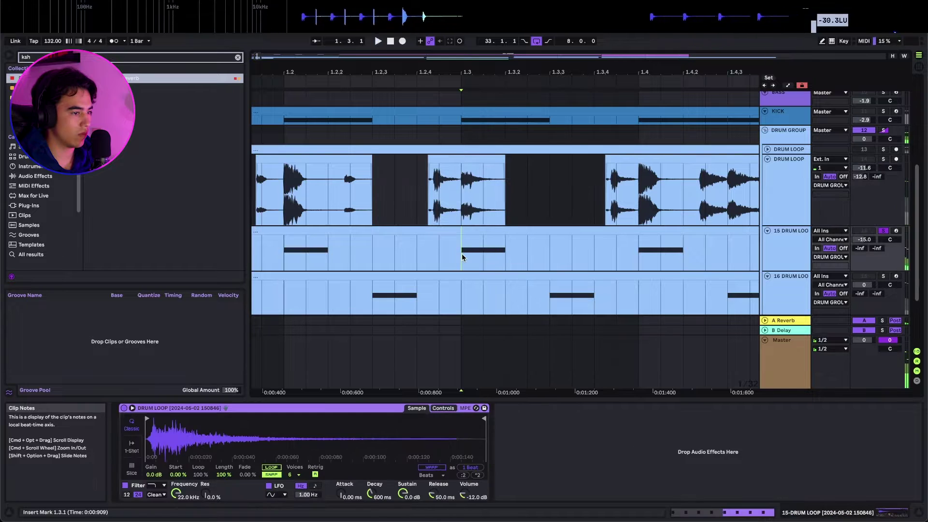
drag(864, 244, 864, 241)
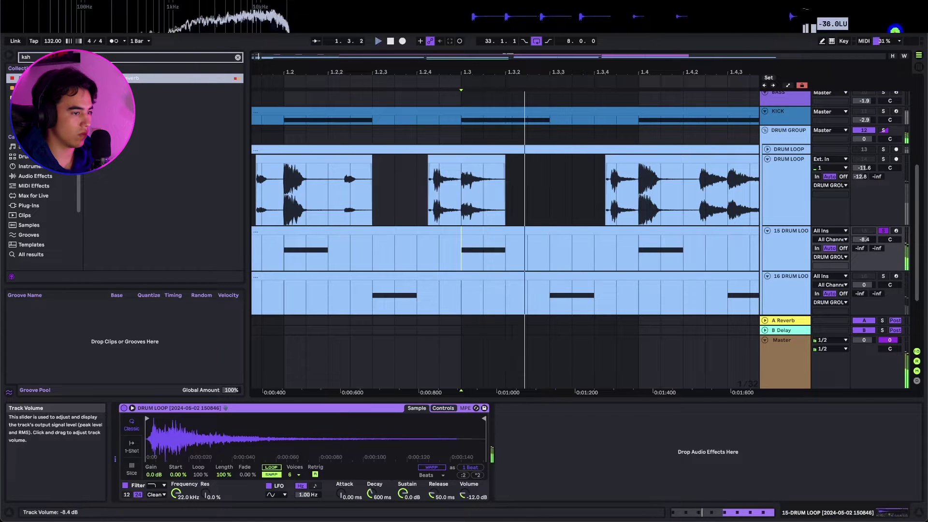
click(462, 211)
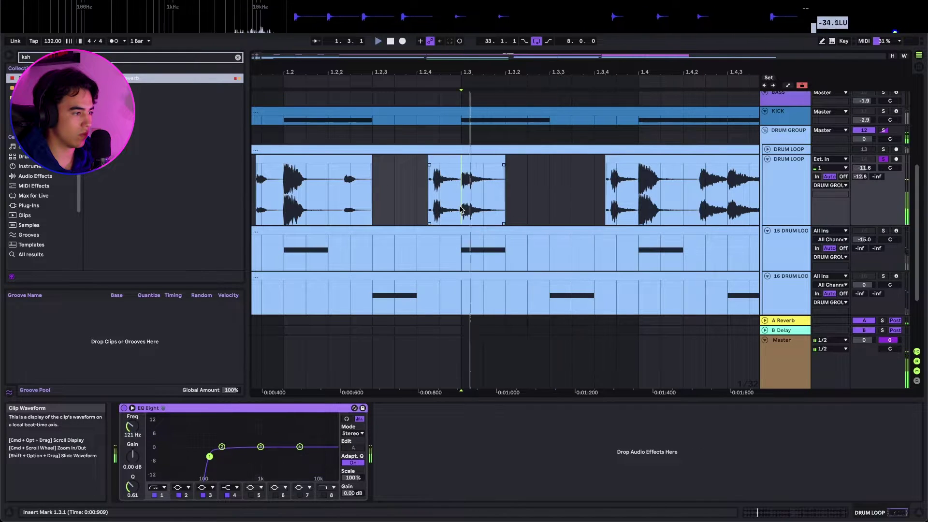
Duplicate the 15 DRUM LOOP track and load the DRUM LOOP hit from 1.3.1 to 1.3.2 into the copy in 1-Shot mode
drag(461, 210, 512, 209)
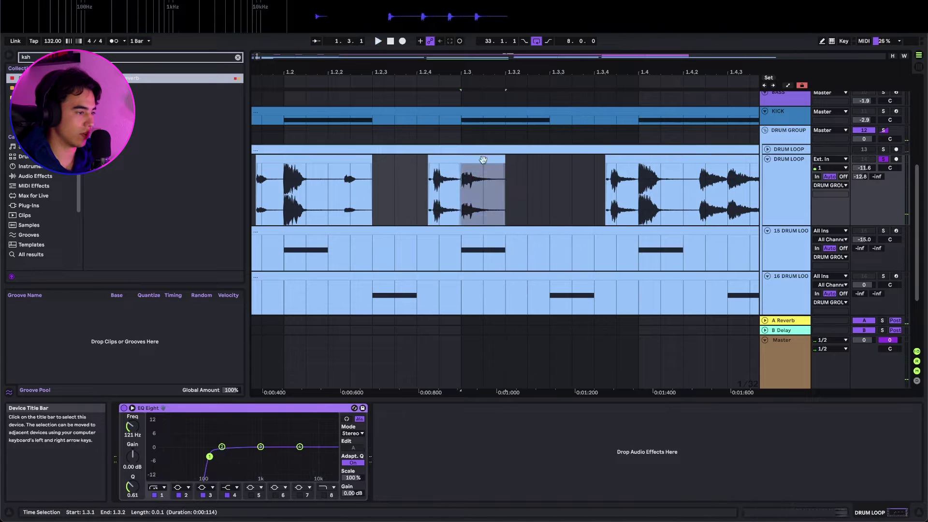
click(482, 230)
click(785, 261)
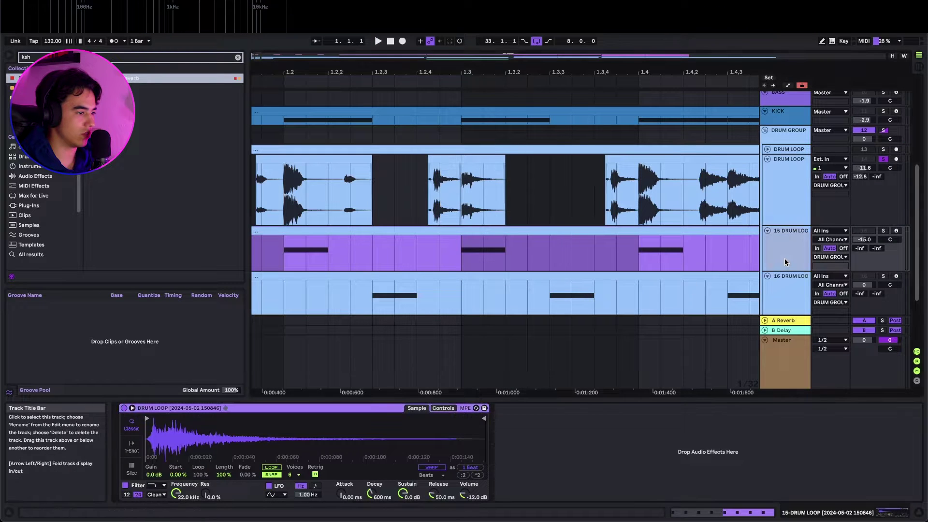
key(super+d)
click(478, 276)
click(448, 282)
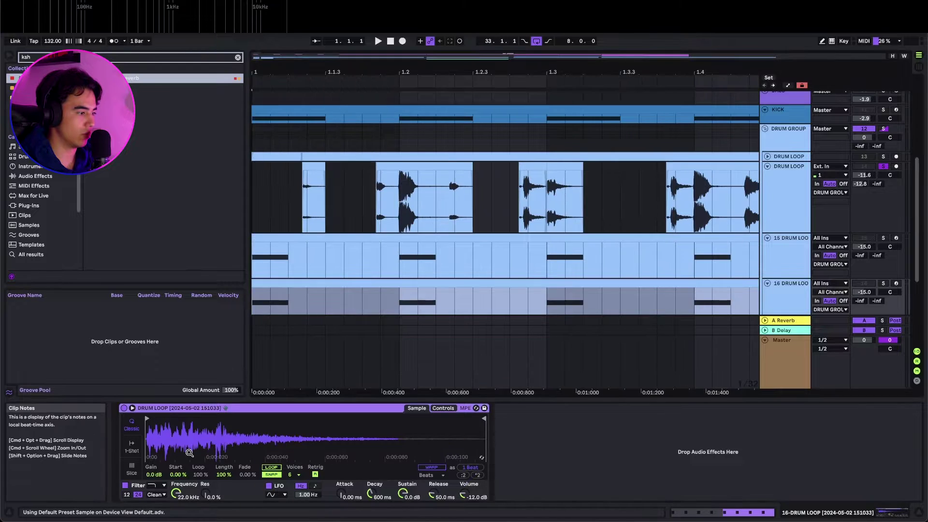
click(129, 452)
Reduce the duplicated clip to C3 notes at 1.3 and 2.3, and remove those two beats from the 15 DRUM LOOP clip
scroll(394, 275, down, 2)
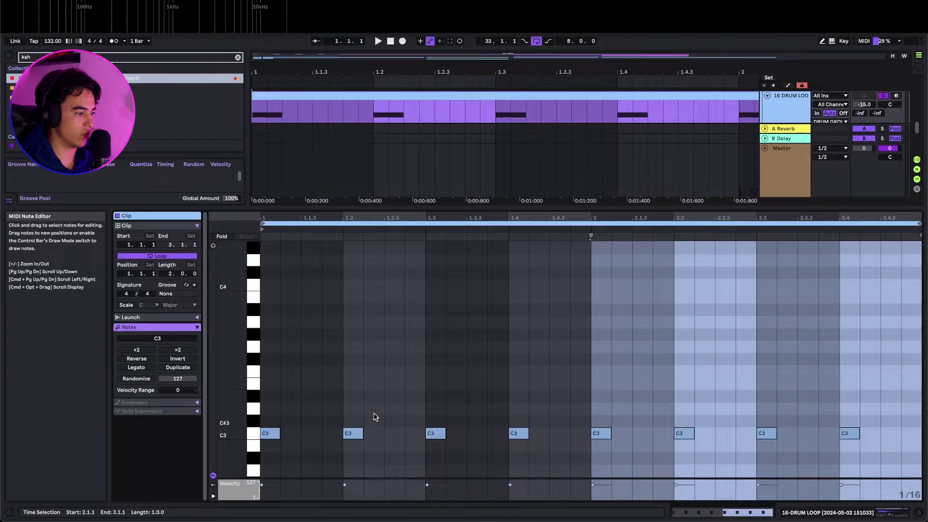
drag(375, 410, 274, 448)
key(Delete)
drag(516, 459, 894, 421)
key(Delete)
double_click(768, 433)
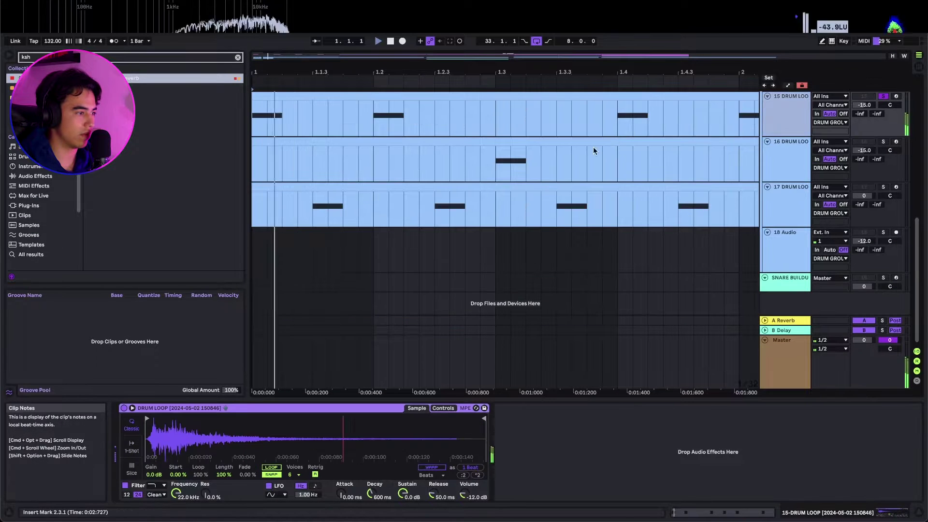
Solo the three sampled drum tracks together and loop playback over bars 1 and 2
scroll(585, 150, up, 1)
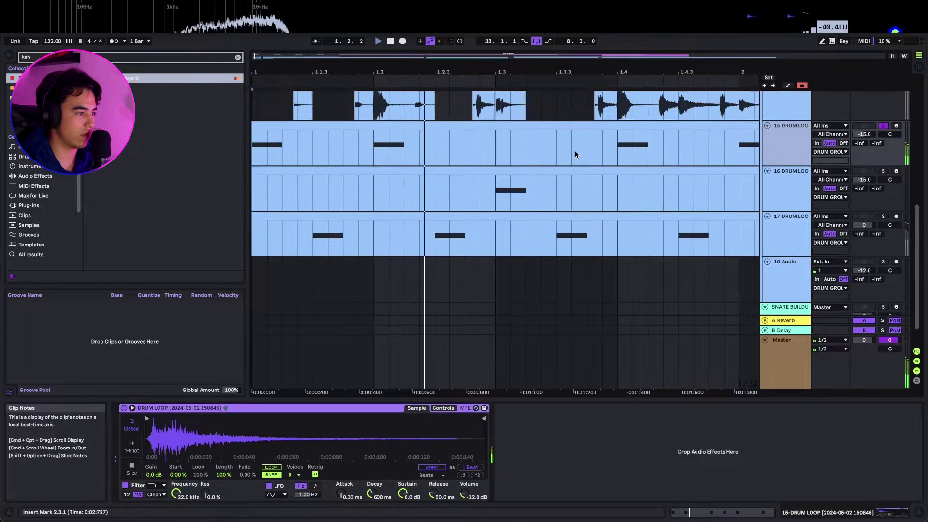
scroll(560, 200, down, 2)
click(885, 171)
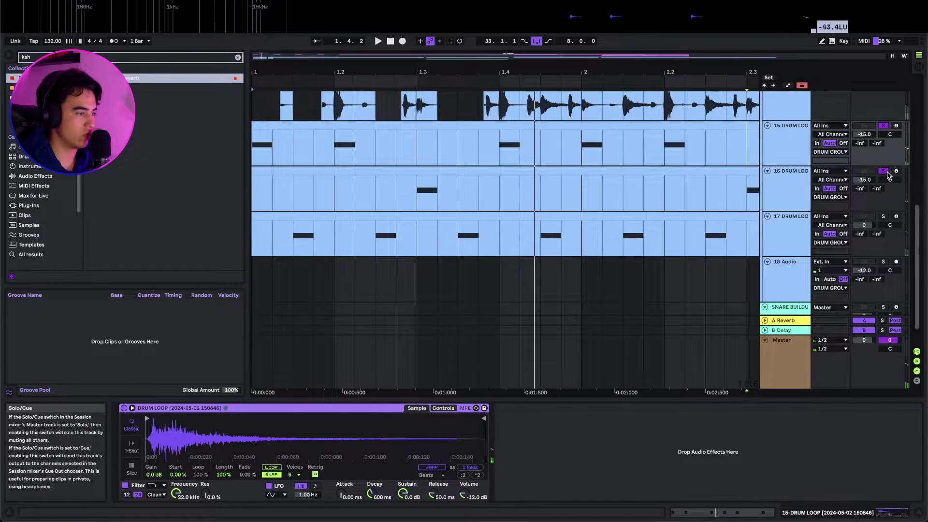
scroll(458, 186, down, 2)
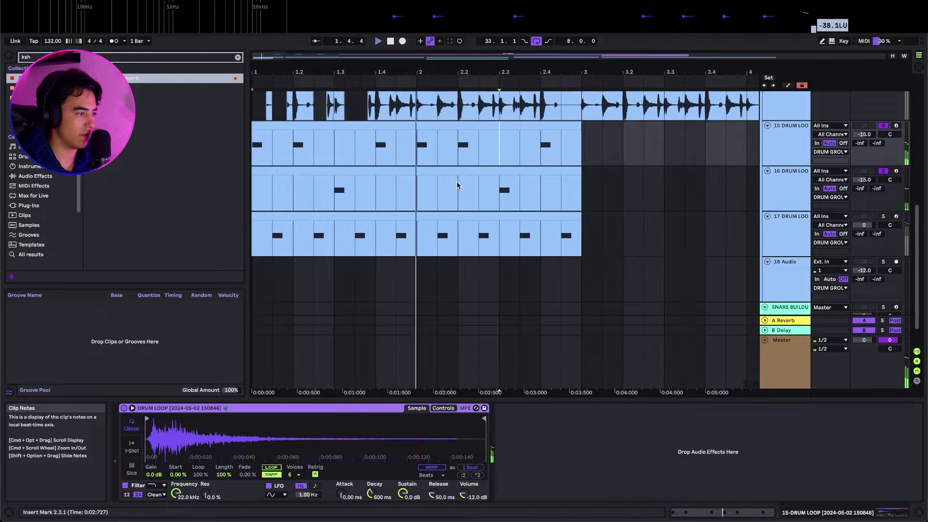
scroll(409, 187, up, 2)
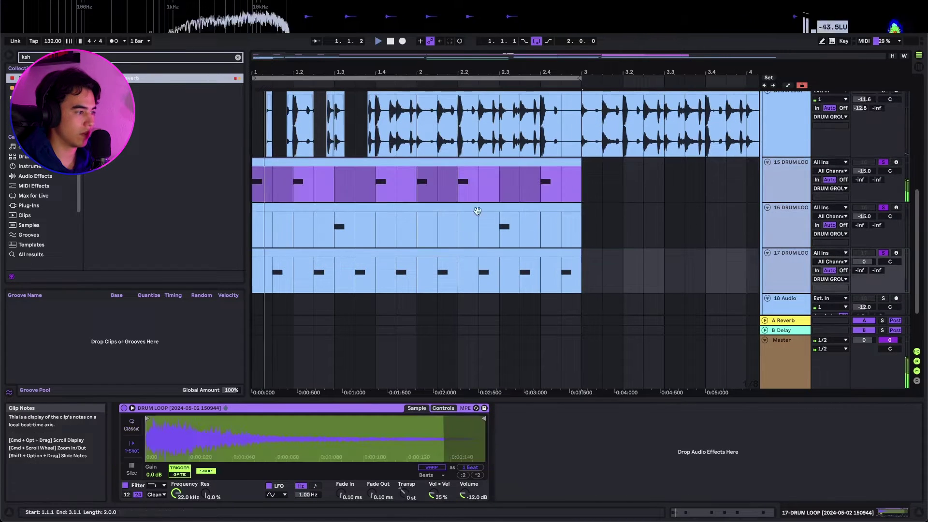
Balance the sampled drums by setting 16 DRUM LOOP to -12 dB and 17 DRUM LOOP to -2.6 dB
scroll(274, 226, up, 2)
drag(863, 285, 862, 292)
key(super+z)
click(726, 247)
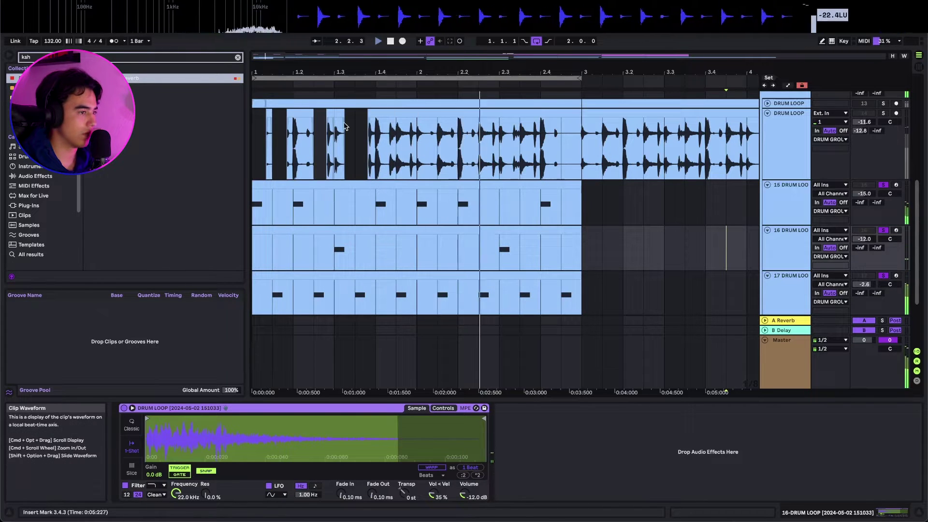
Insert a MIDI track below DRUM LOOP, load the loop's hit at 1.2 into it and open a new two-bar clip
scroll(311, 122, up, 4)
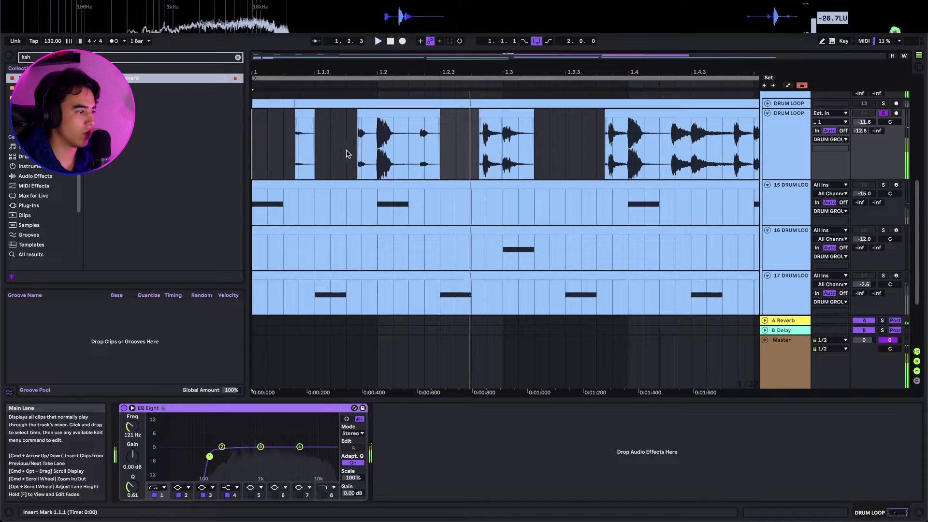
click(771, 159)
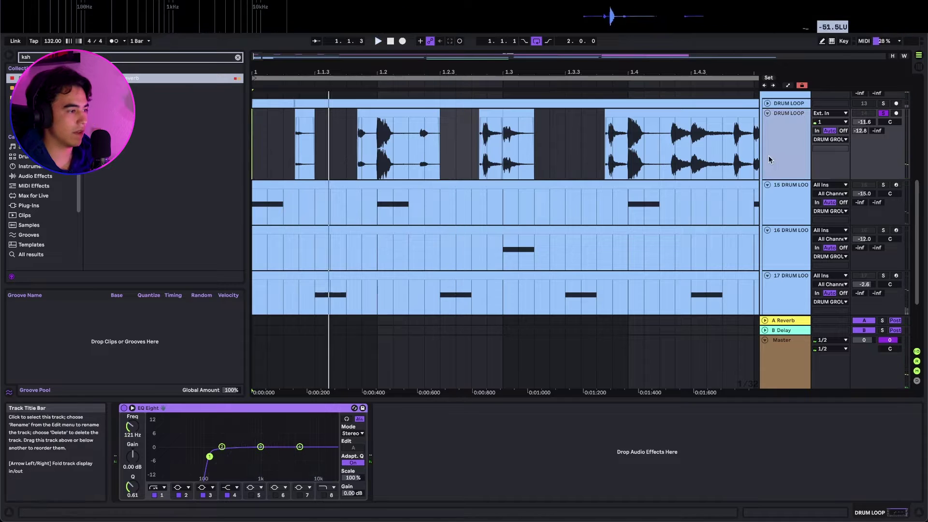
key(super+shift+t)
click(375, 171)
drag(375, 170, 418, 155)
scroll(419, 155, up, 3)
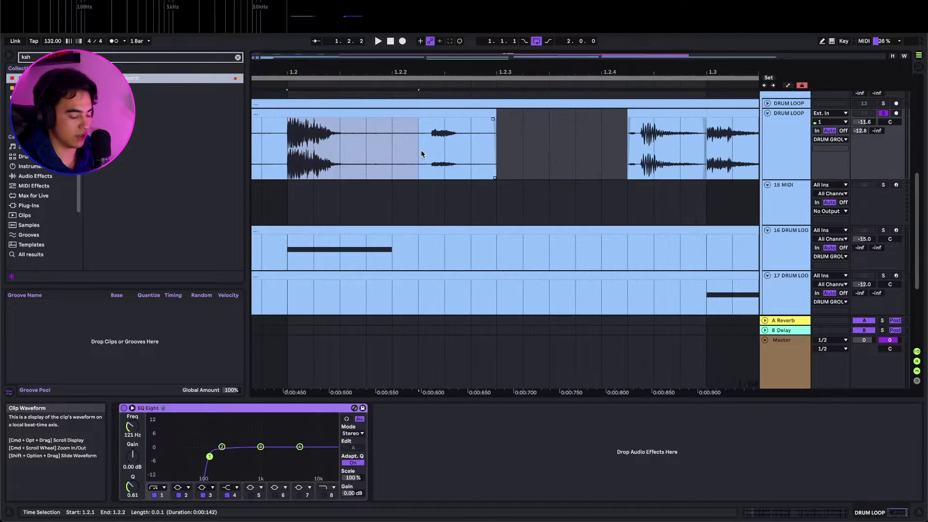
scroll(421, 154, down, 3)
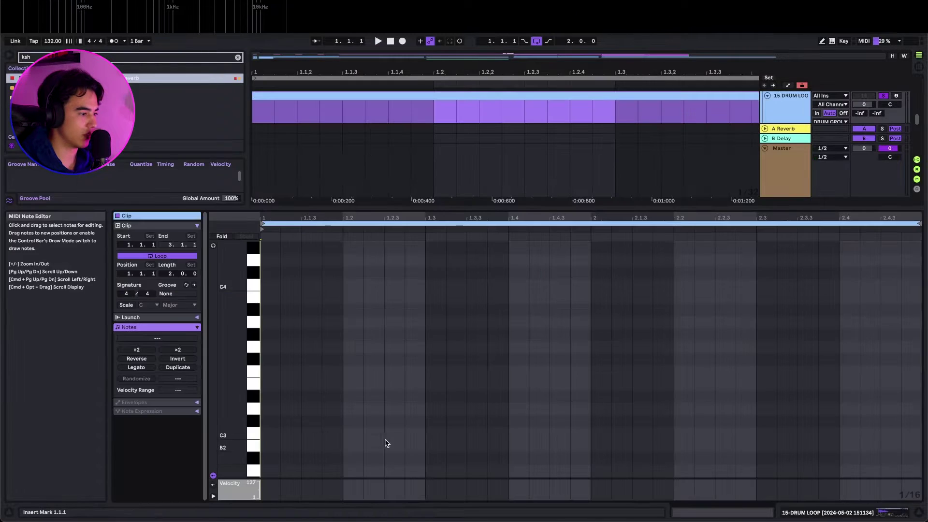
Add a C3 note at 1.2 in the new clip and play it back against the DRUM LOOP waveform
double_click(345, 437)
key(shift+Tab)
scroll(466, 217, up, 5)
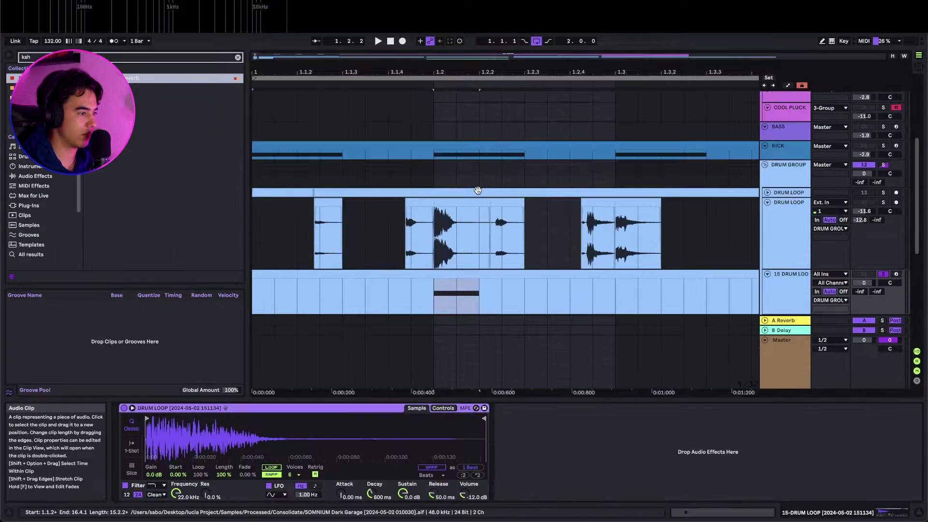
scroll(468, 232, down, 5)
scroll(437, 249, down, 1)
key(space)
scroll(314, 268, up, 3)
scroll(316, 269, left, 3)
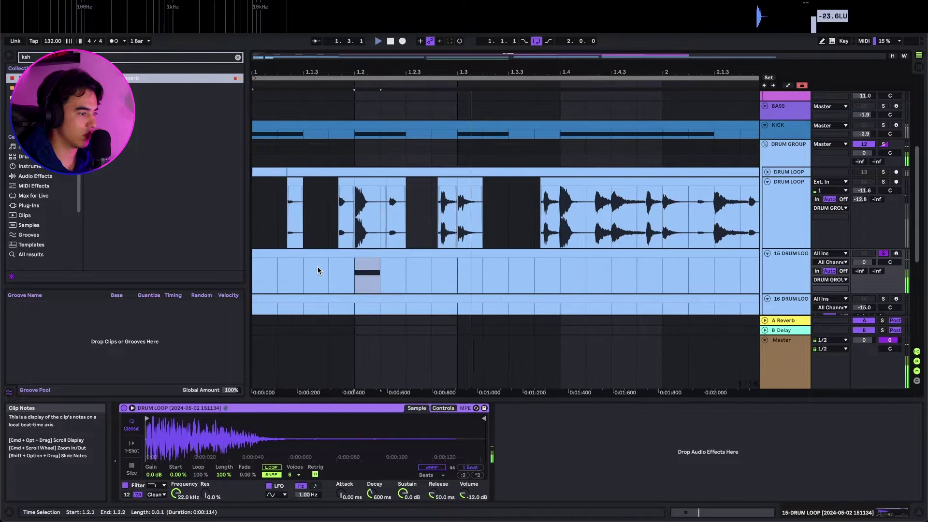
Add C3 notes just after 1.3.2 and at 1.4, checking the pattern against the DRUM LOOP track by ear
double_click(460, 402)
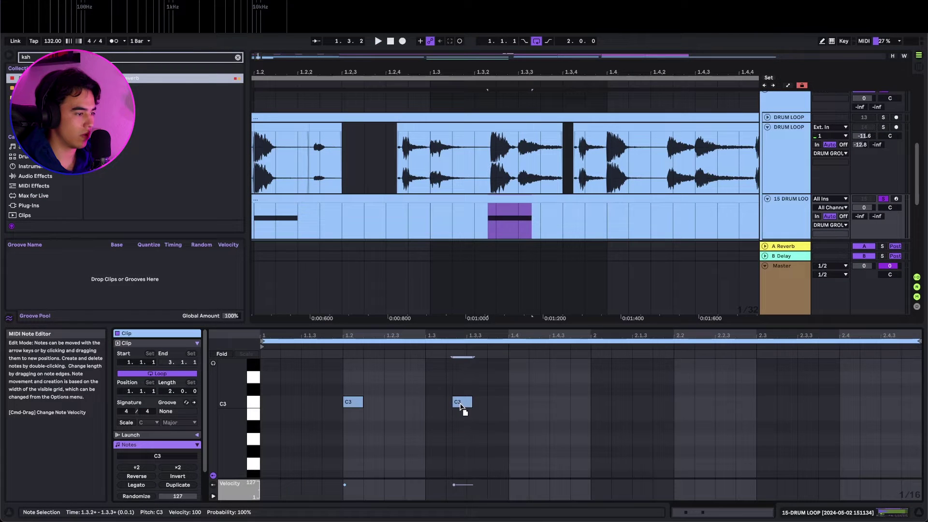
key(space)
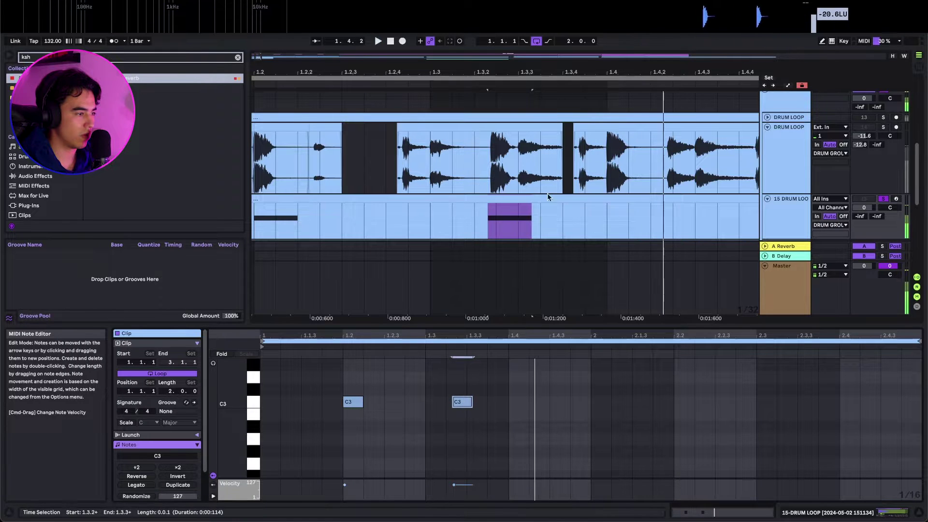
click(365, 169)
click(539, 190)
key(space)
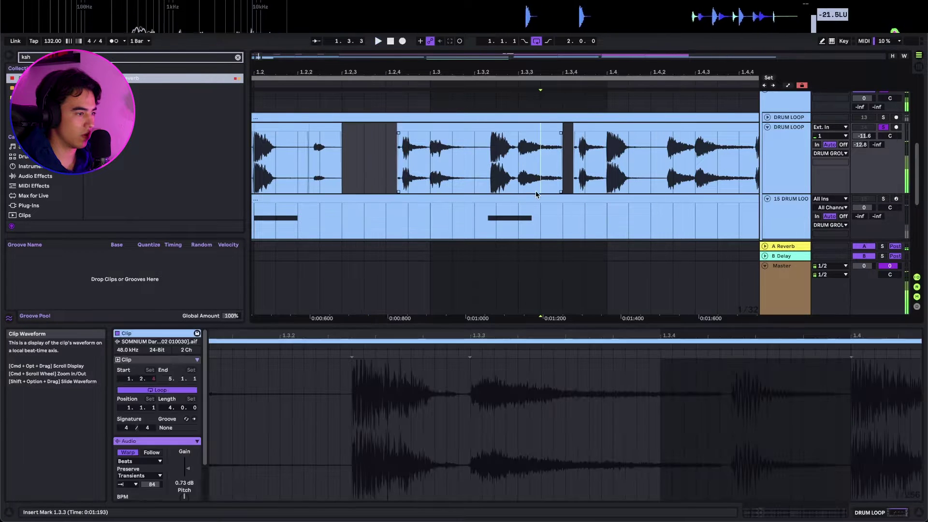
click(529, 198)
double_click(516, 401)
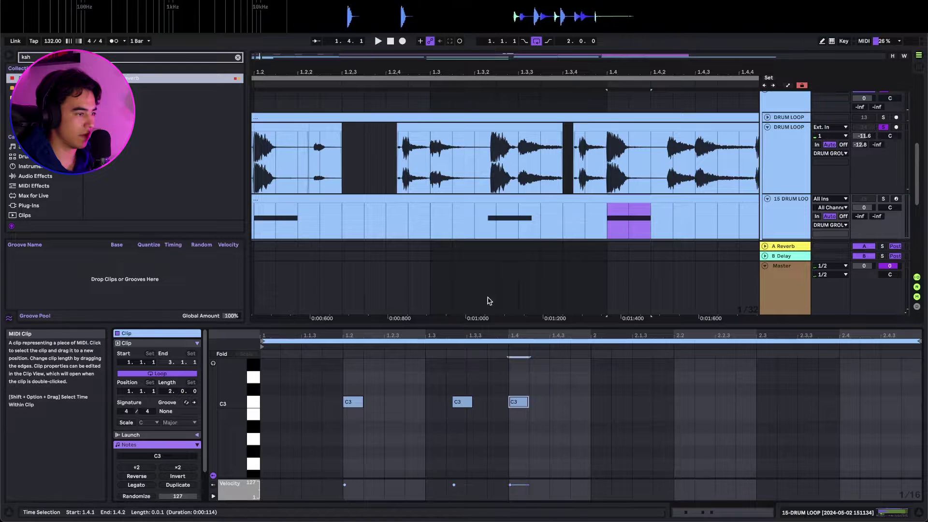
Align the note just after 1.3.2 with its DRUM LOOP transient and duplicate the bar 1 pattern into bar 2
scroll(467, 197, up, 6)
click(468, 403)
scroll(464, 401, up, 3)
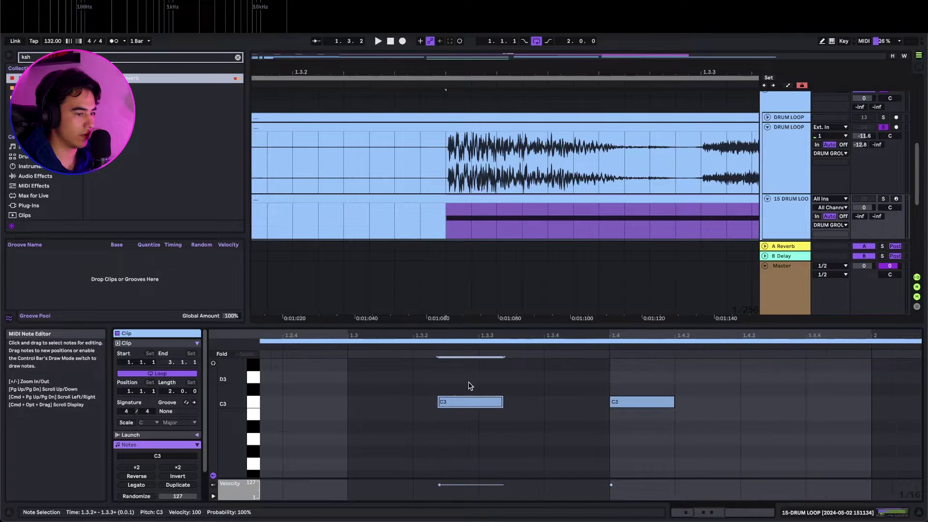
scroll(467, 384, down, 5)
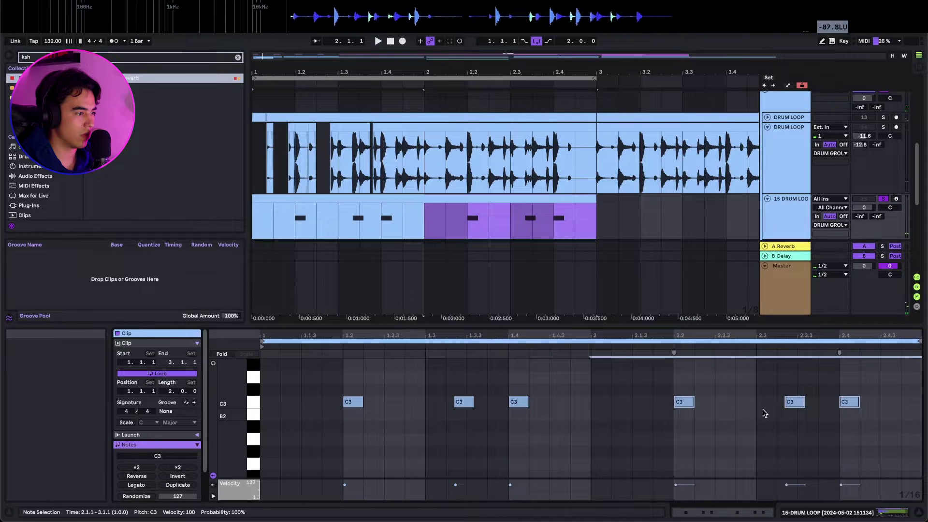
Delete the C3 note just after 2.3.2 from track 15's clip and play the drum tracks back
click(764, 413)
click(793, 404)
key(Delete)
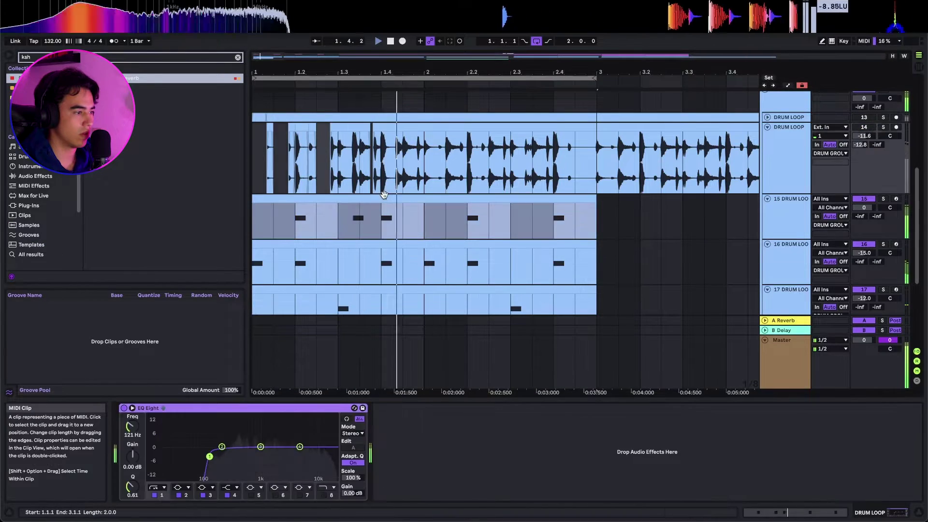
click(384, 198)
scroll(390, 202, down, 3)
scroll(448, 208, up, 3)
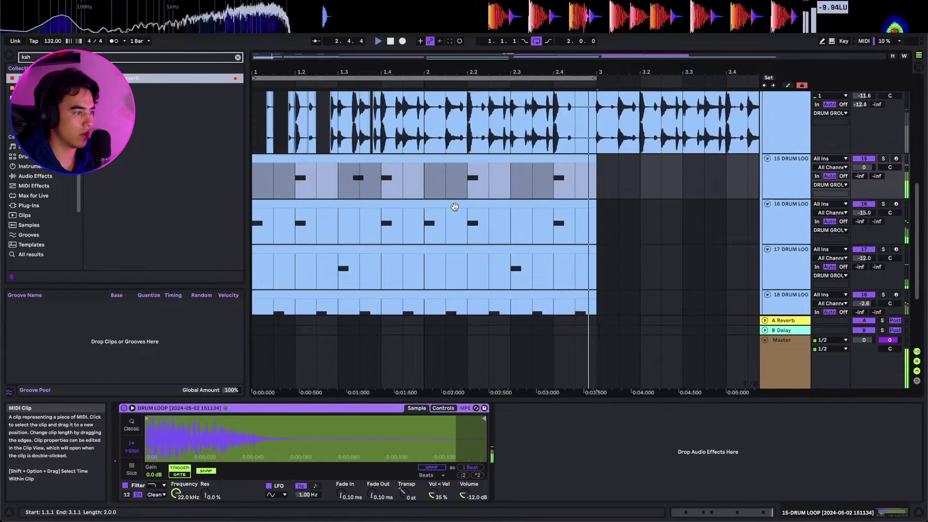
Turn off the solo on the second DRUM LOOP track and listen to tracks 14 to 18 within the mix
scroll(350, 210, up, 3)
scroll(351, 211, up, 3)
scroll(352, 211, left, 2)
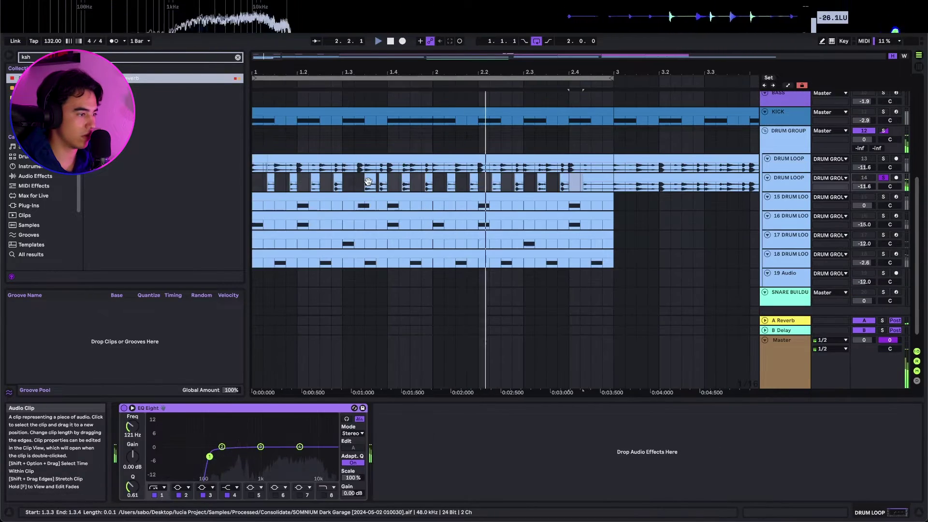
click(883, 177)
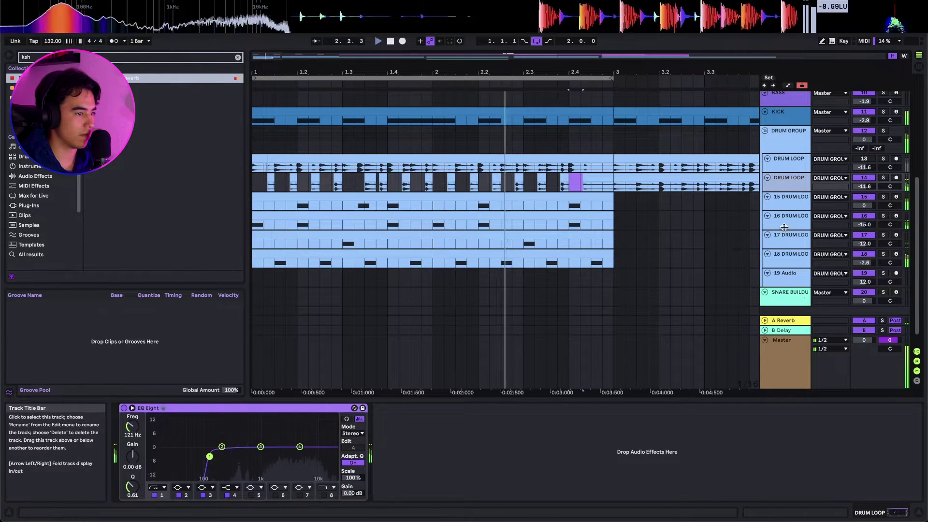
click(790, 257)
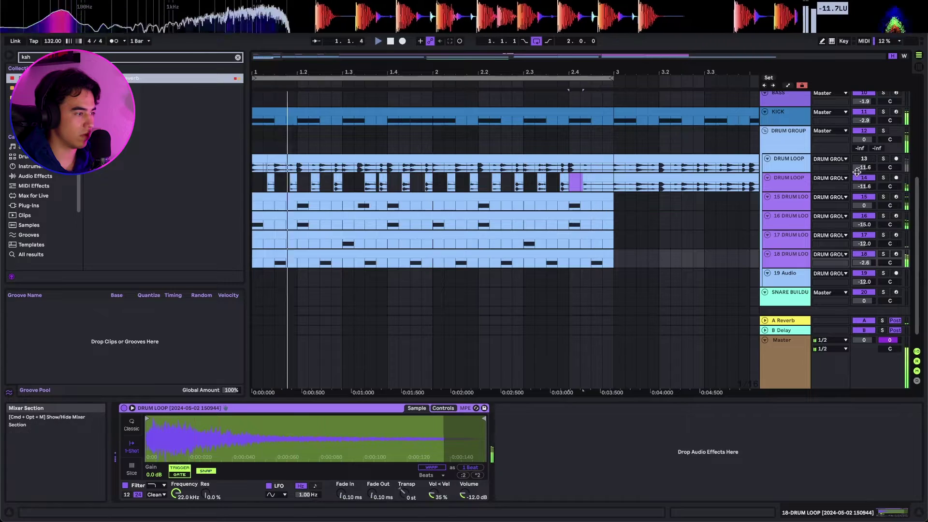
Lower the volume of track 18 to -4.3 dB, soloing it and the first DRUM LOOP in turn to compare levels
click(476, 254)
key(s)
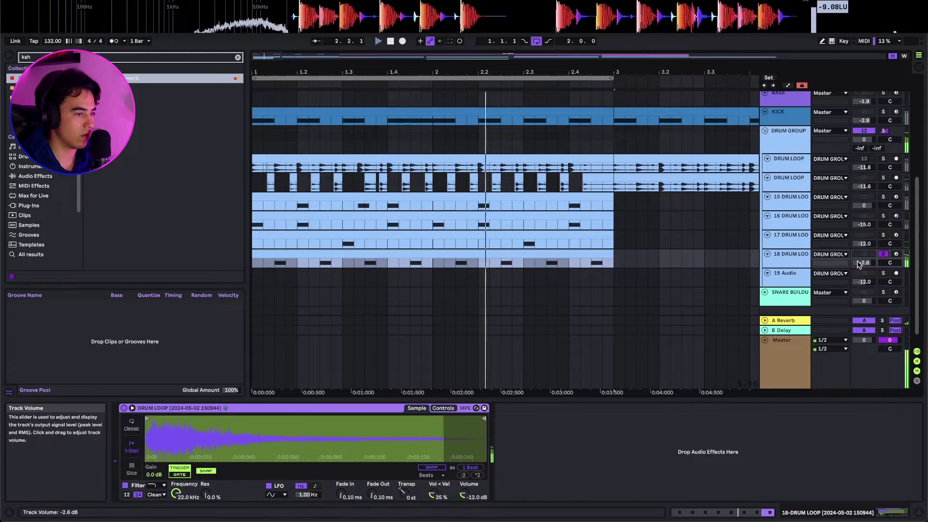
drag(858, 263, 858, 270)
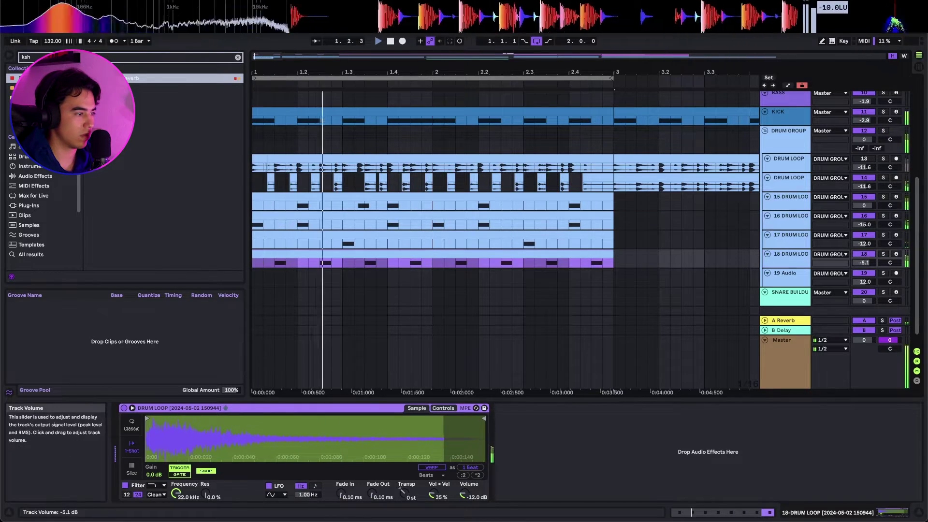
click(801, 160)
key(s)
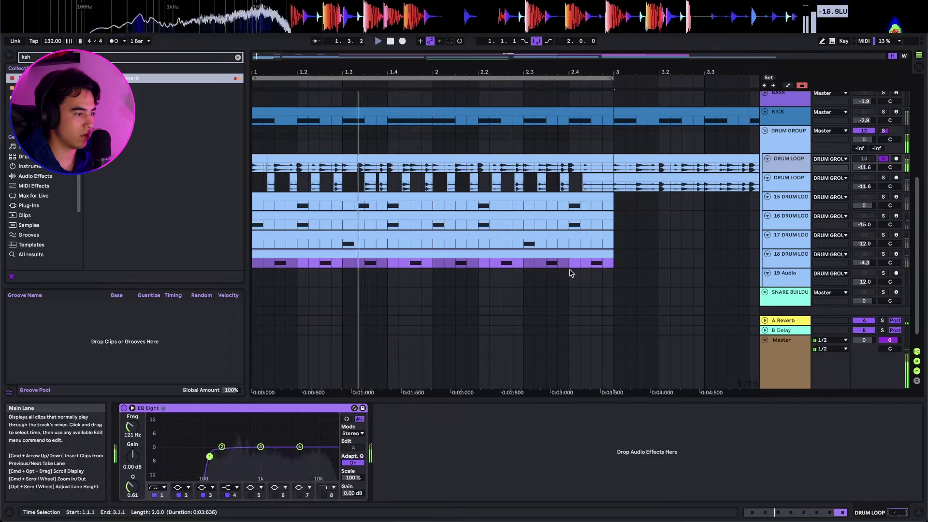
Extend track 18's sample to its full length with a fade out of 6.86 ms and stop playback
click(566, 253)
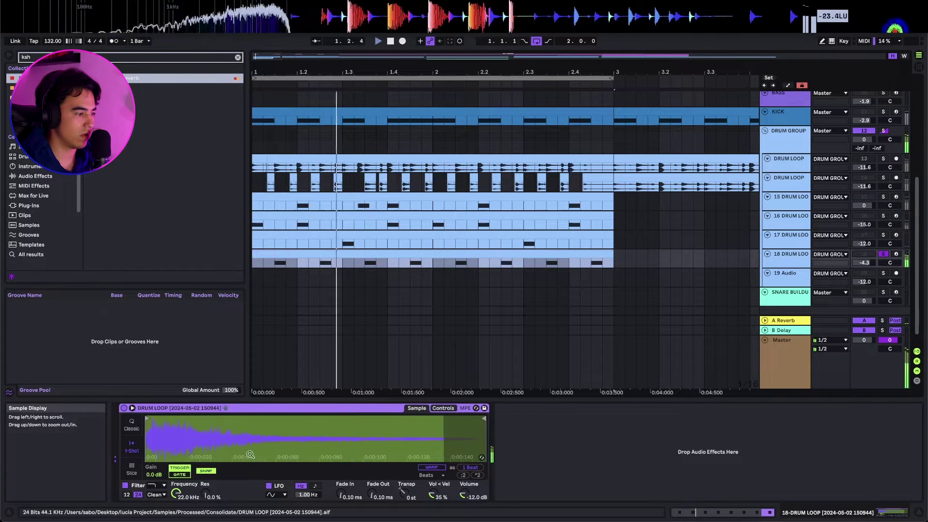
key(super+z)
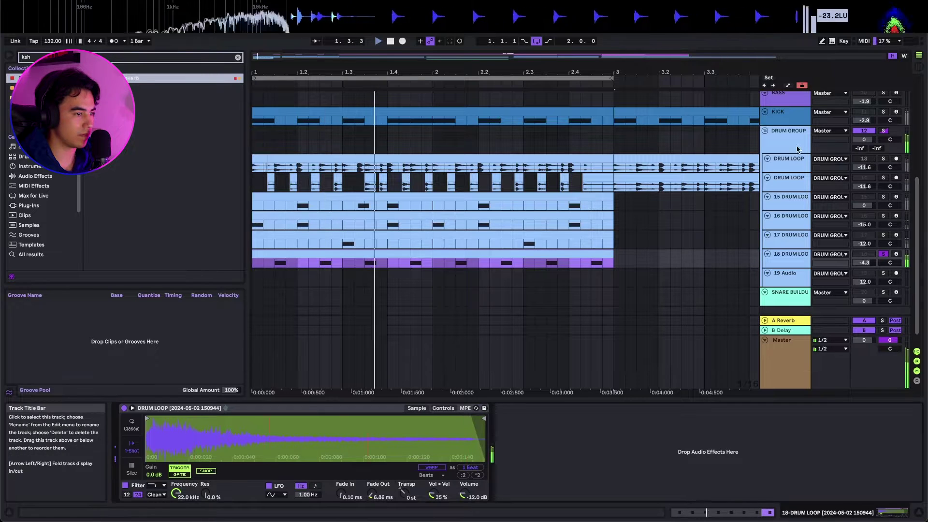
key(space)
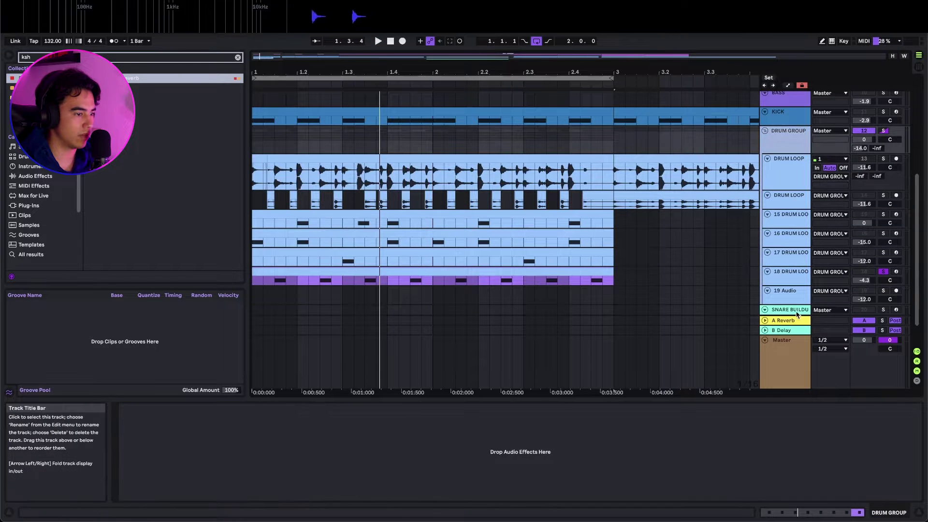
Set the decay on the A Reverb return to 679 ms and add an EQ Eight there with a low cut at 323 Hz, Q 0.45
click(790, 322)
click(239, 486)
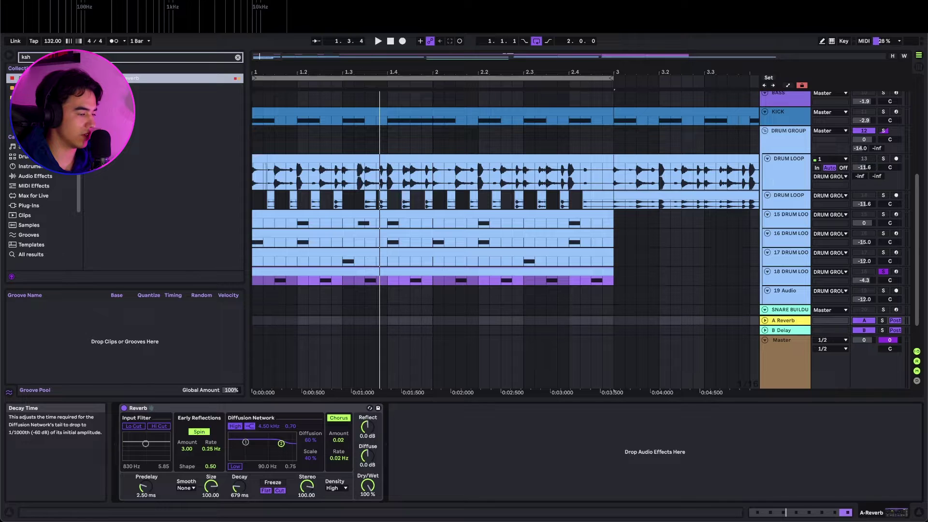
key(space)
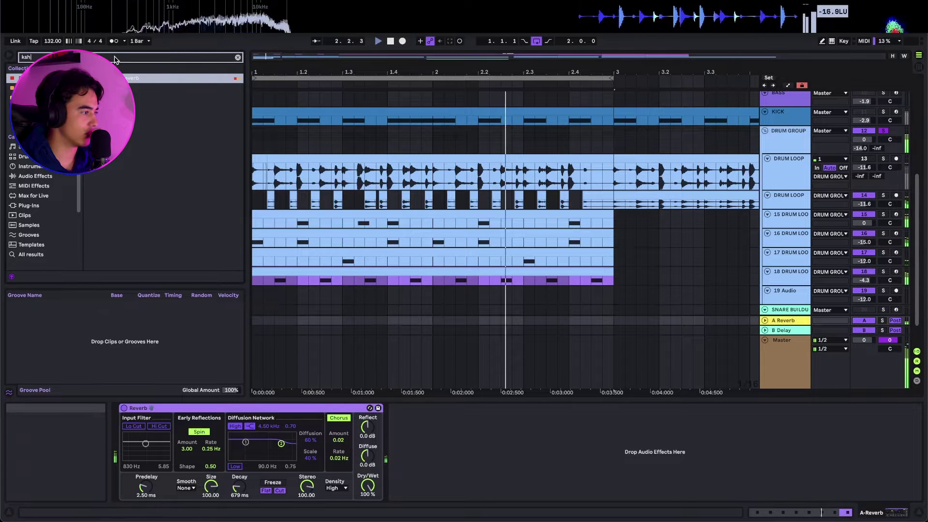
text(EQ)
key(Return)
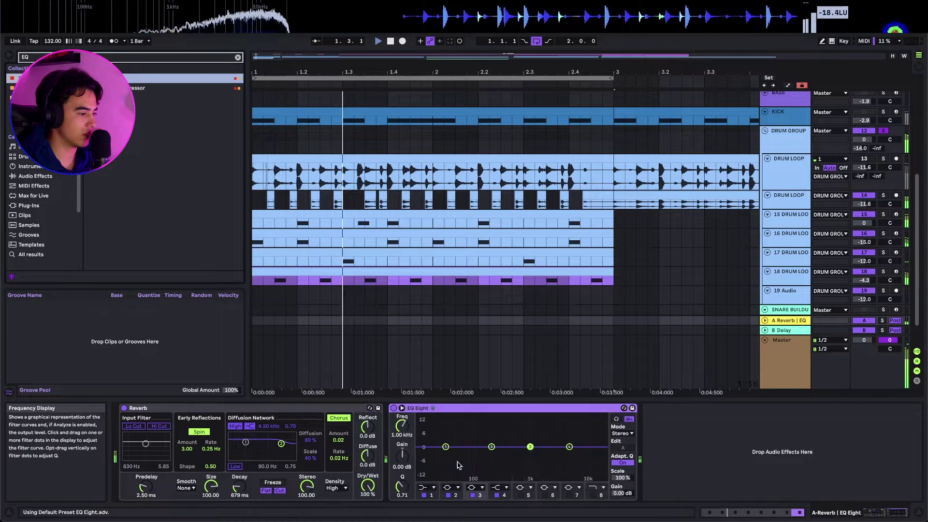
click(433, 486)
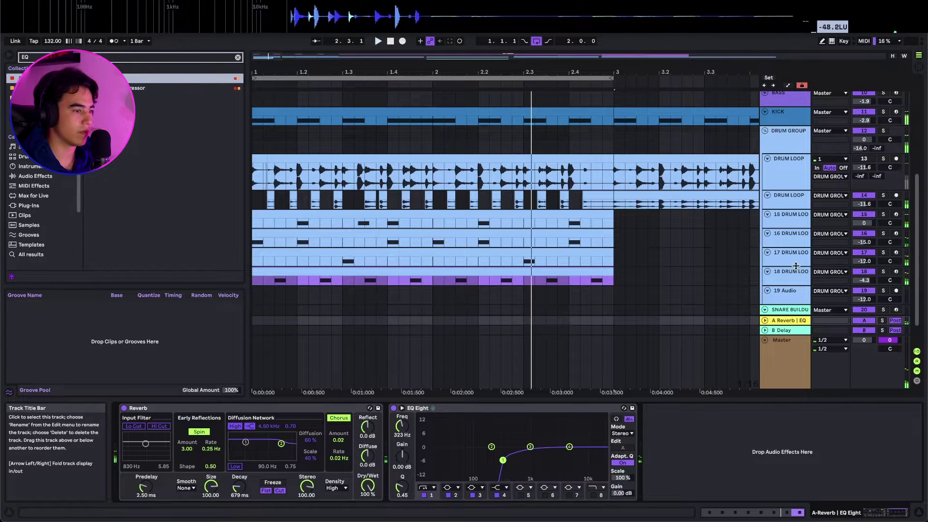
Solo DRUM GROUP and listen to the rebuilt drums, checking the track 18 clip
click(795, 139)
key(s)
key(space)
click(370, 271)
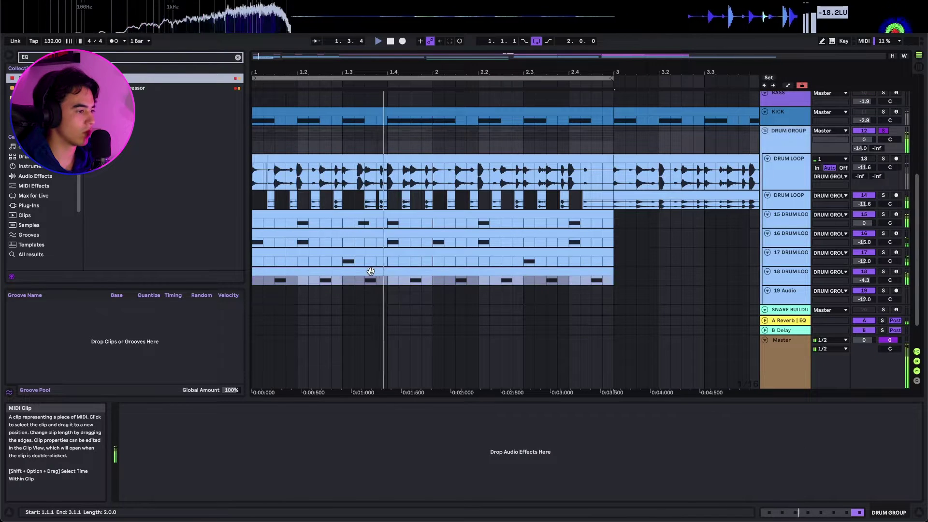
click(370, 271)
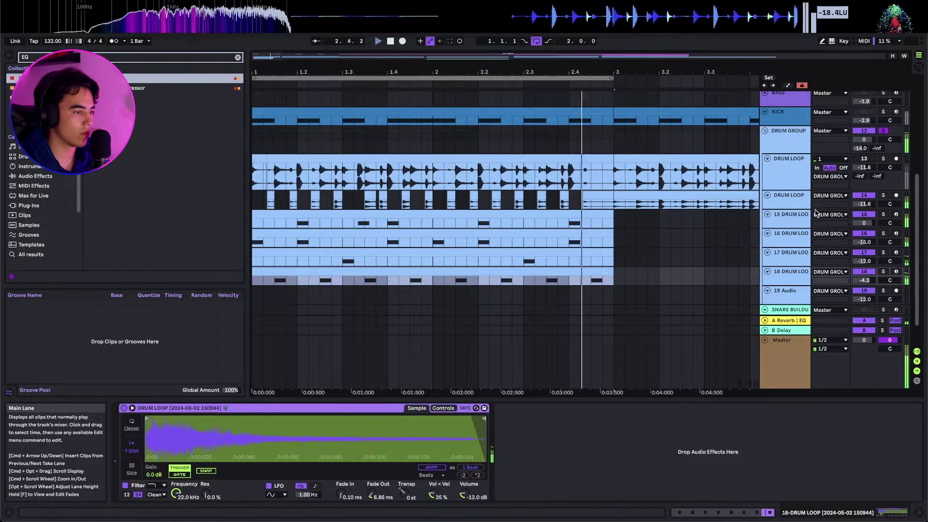
Solo the second DRUM LOOP track and examine which hits are still left in it
click(660, 208)
scroll(660, 208, up, 3)
click(610, 218)
key(s)
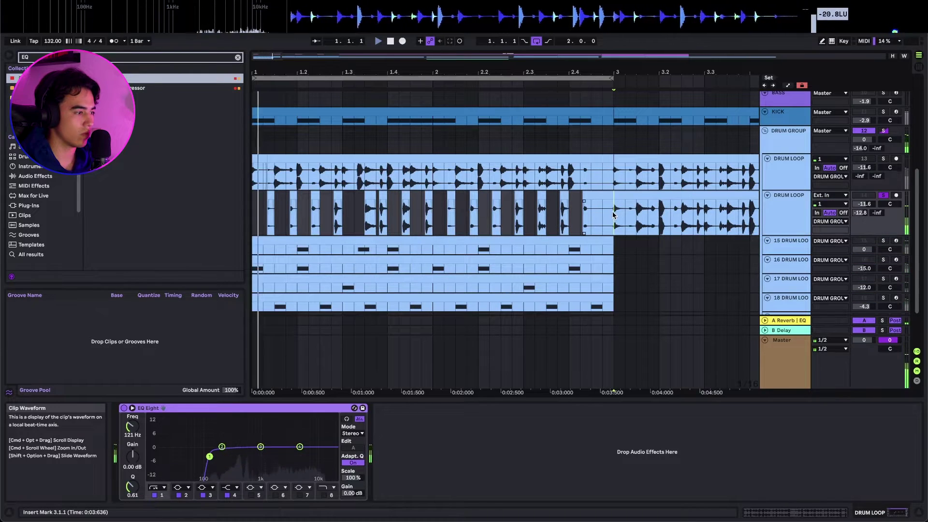
scroll(341, 217, up, 5)
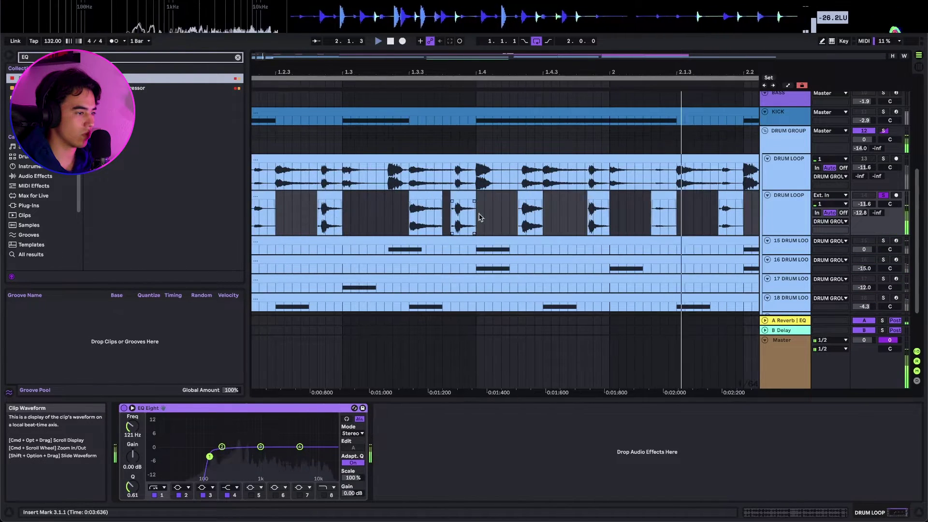
scroll(526, 219, down, 5)
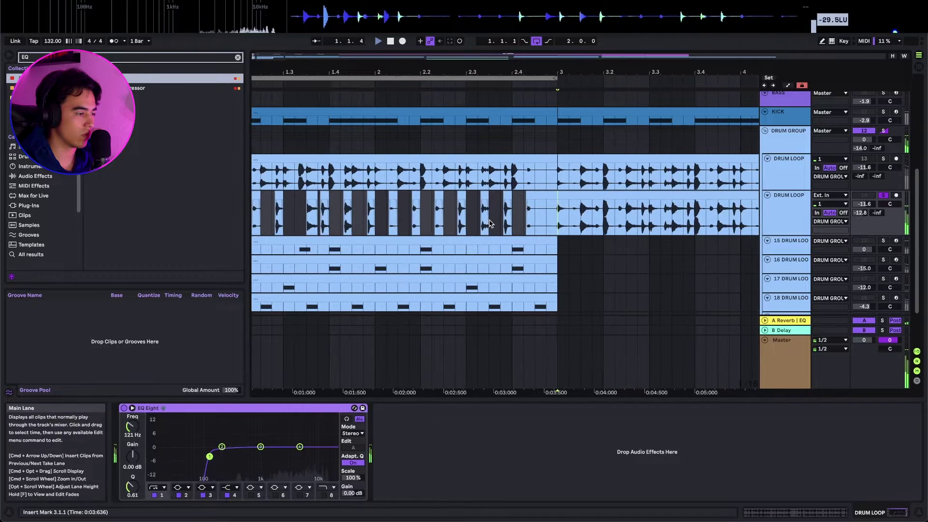
Insert an audio track below the second DRUM LOOP and move the hit just before 1.3 onto it
scroll(323, 227, up, 2)
click(342, 253)
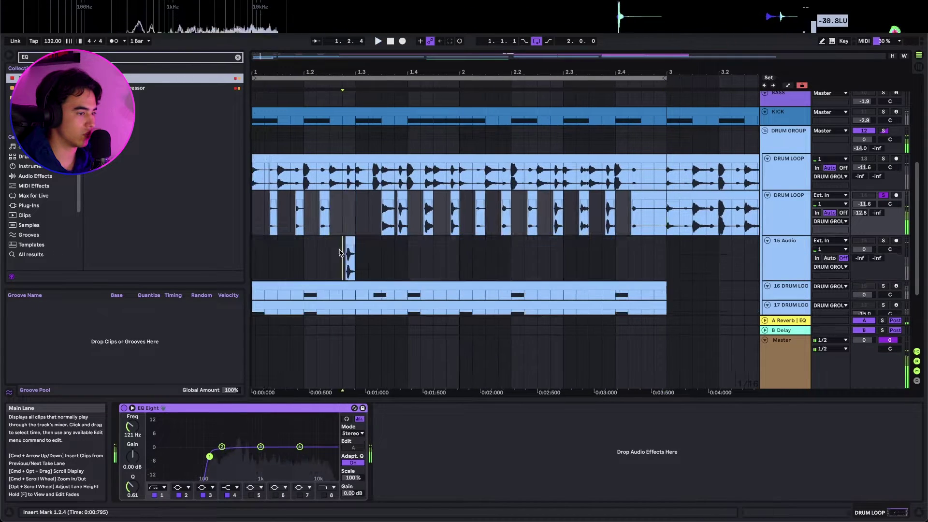
scroll(342, 253, up, 5)
click(376, 241)
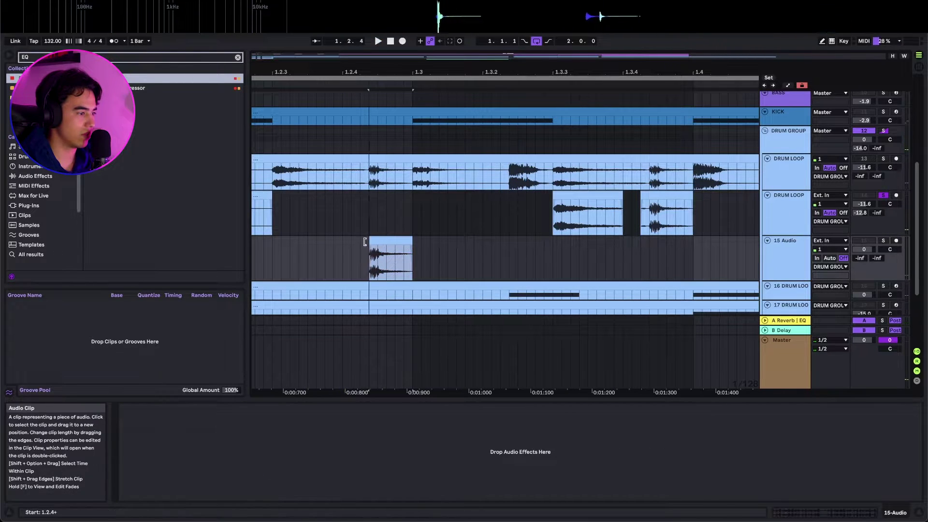
click(316, 256)
scroll(323, 255, down, 3)
click(341, 220)
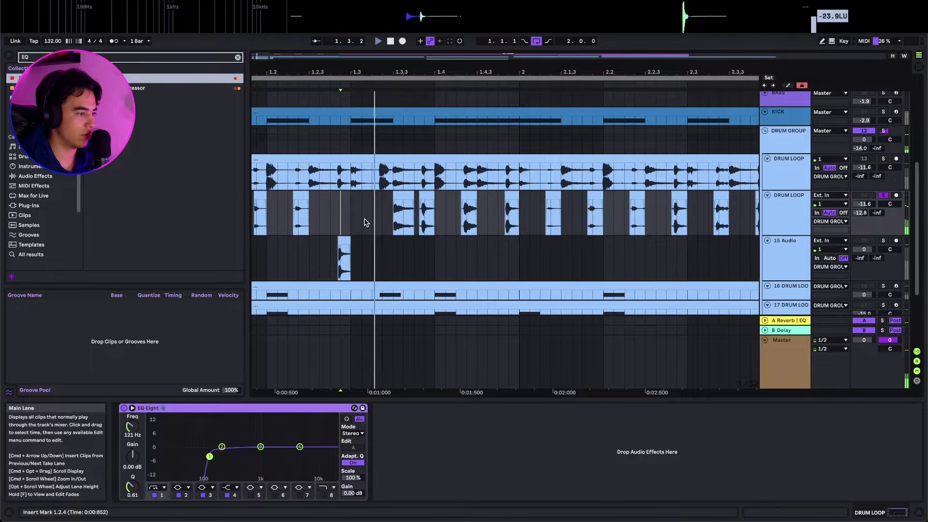
Move the hits just before 1.4 and just before 2 from the second DRUM LOOP onto the 15 Audio track
scroll(419, 198, up, 3)
key(space)
key(space)
drag(420, 197, 421, 242)
scroll(419, 240, up, 4)
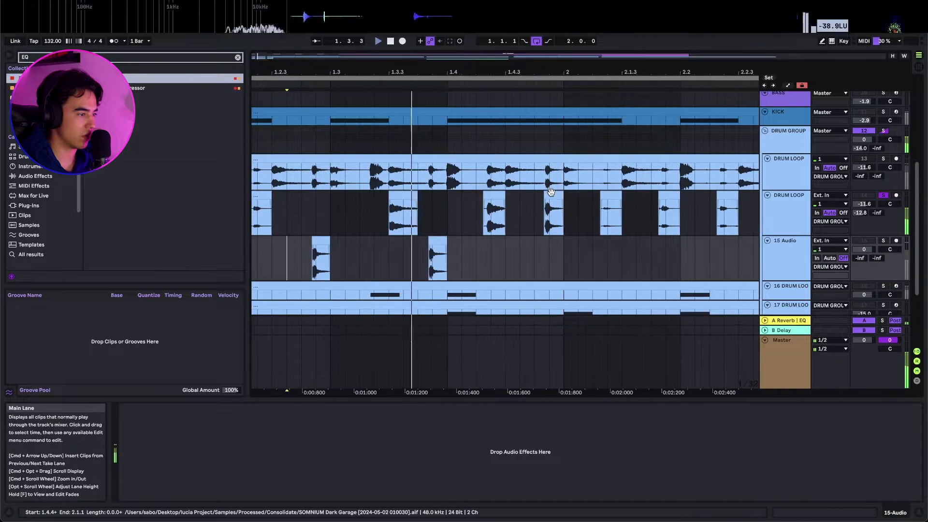
scroll(550, 193, up, 1)
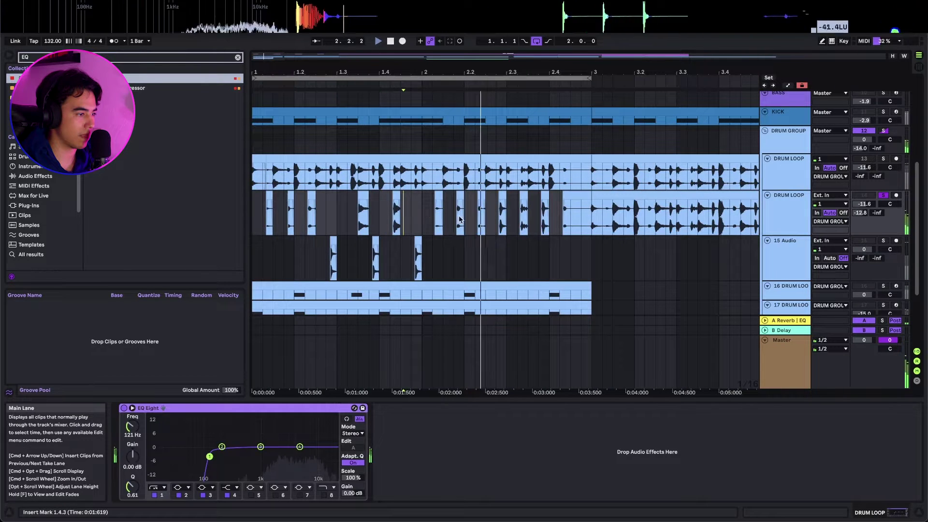
Move the hits just before 2.3 and just before 2.4 from the second DRUM LOOP onto the 15 Audio track
key(space)
scroll(504, 224, up, 5)
drag(478, 196, 477, 245)
scroll(478, 246, down, 4)
click(399, 214)
key(space)
scroll(588, 221, up, 2)
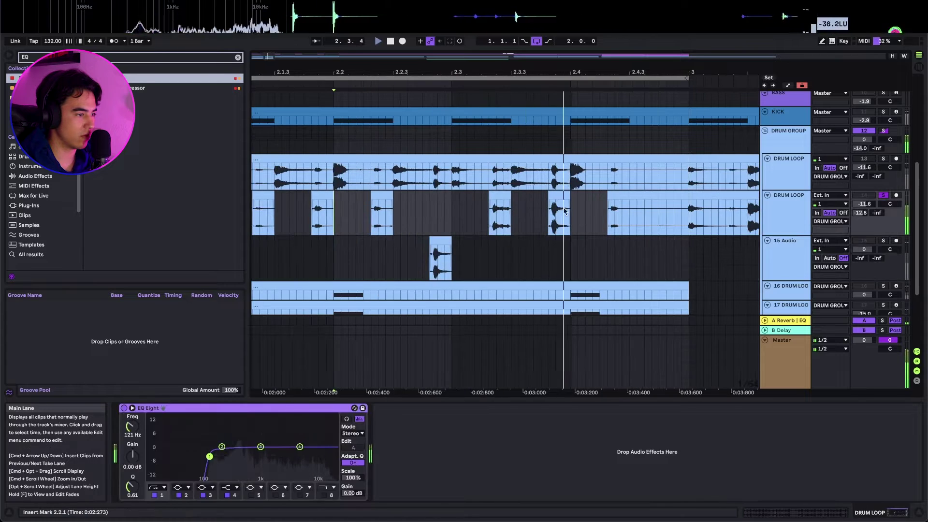
drag(564, 210, 563, 256)
scroll(437, 250, right, 3)
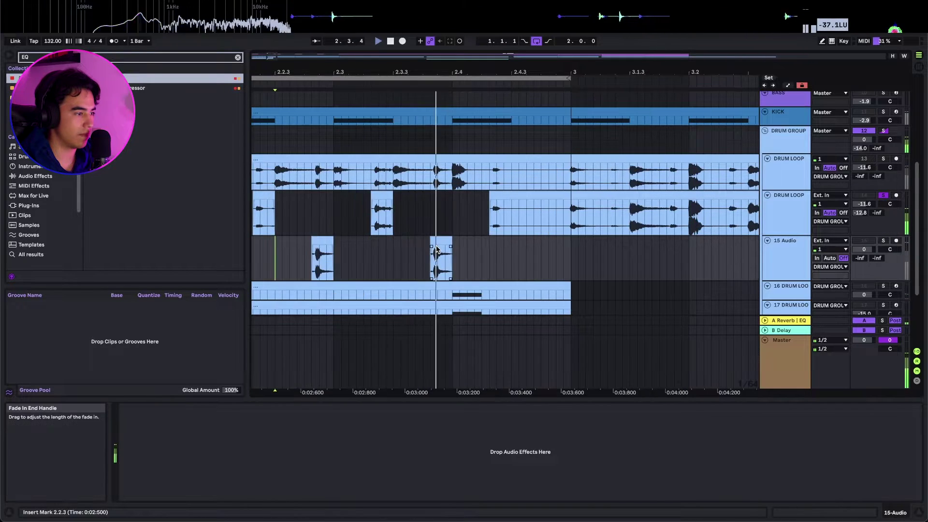
Solo the 15 Audio track and consolidate its hits into one two-bar clip from 1.1.1 to 3.1.1
scroll(437, 251, down, 5)
key(space)
scroll(370, 263, up, 5)
scroll(478, 254, down, 4)
key(s)
drag(492, 254, 191, 274)
key(super+j)
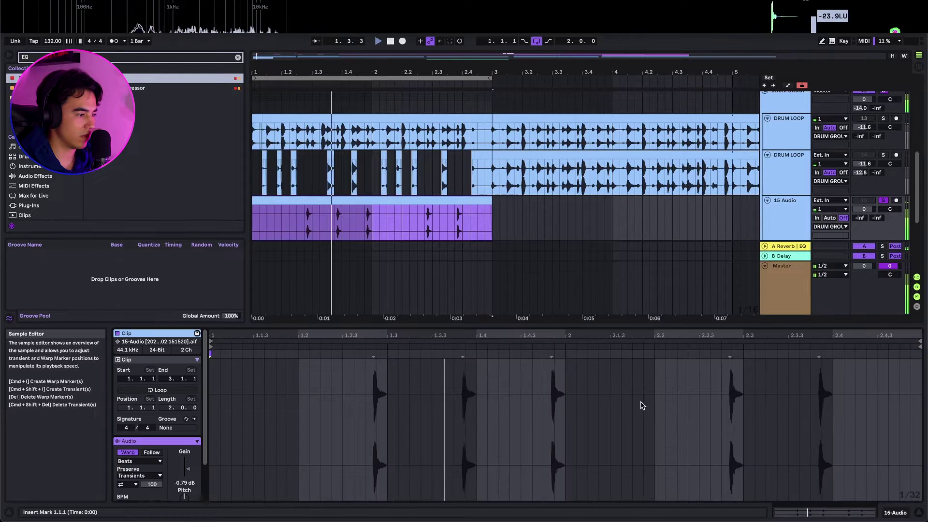
Set the volume of the 15 Audio track to -11.6 dB and return to its device view
click(634, 410)
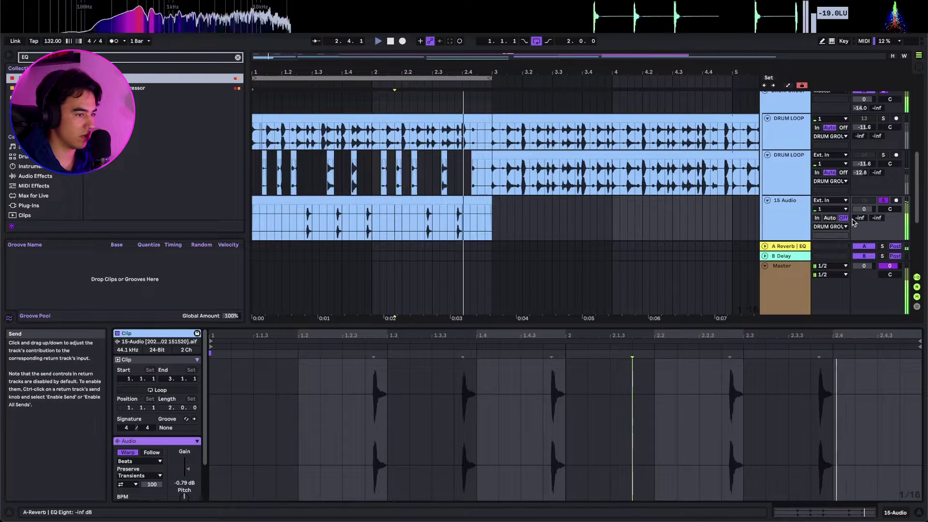
drag(864, 209, 865, 212)
key(shift+Tab)
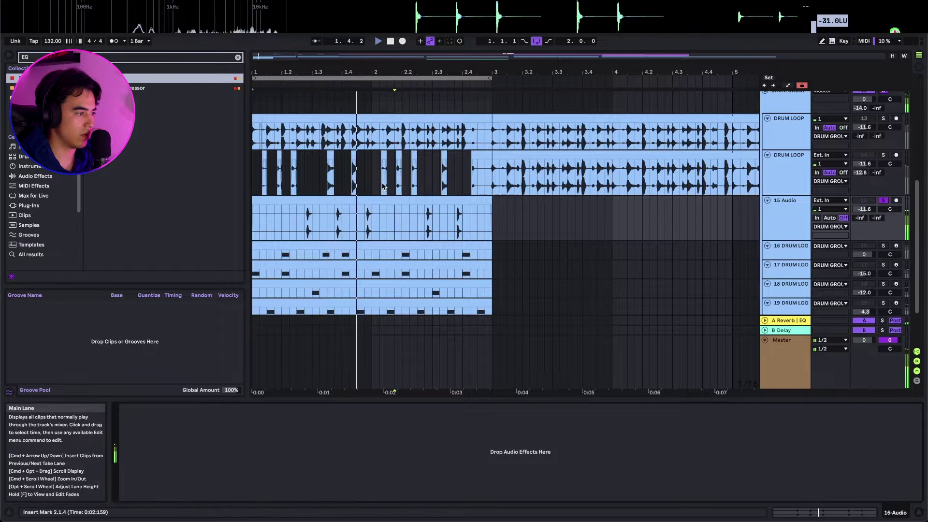
Solo the second DRUM LOOP track and listen from 1.1.1 for the hits still left in it
key(s)
key(space)
click(256, 180)
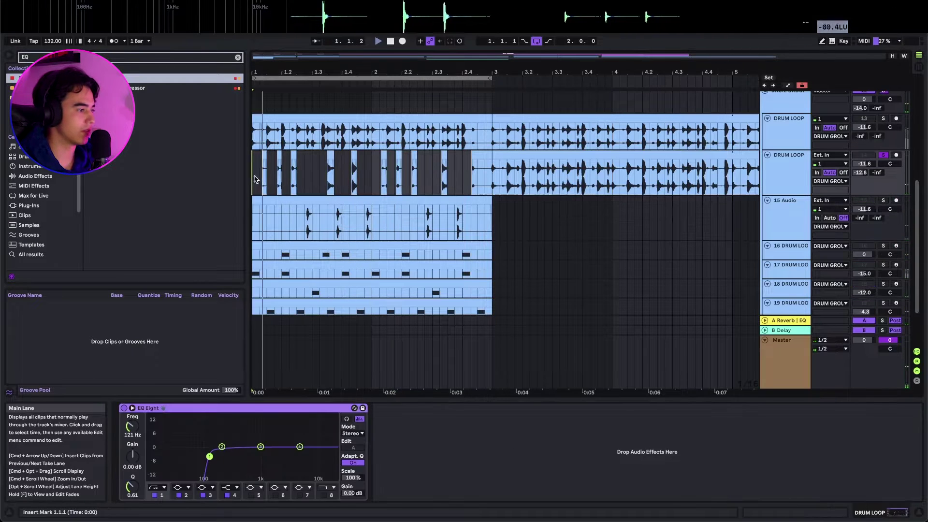
scroll(255, 179, up, 5)
scroll(337, 184, down, 5)
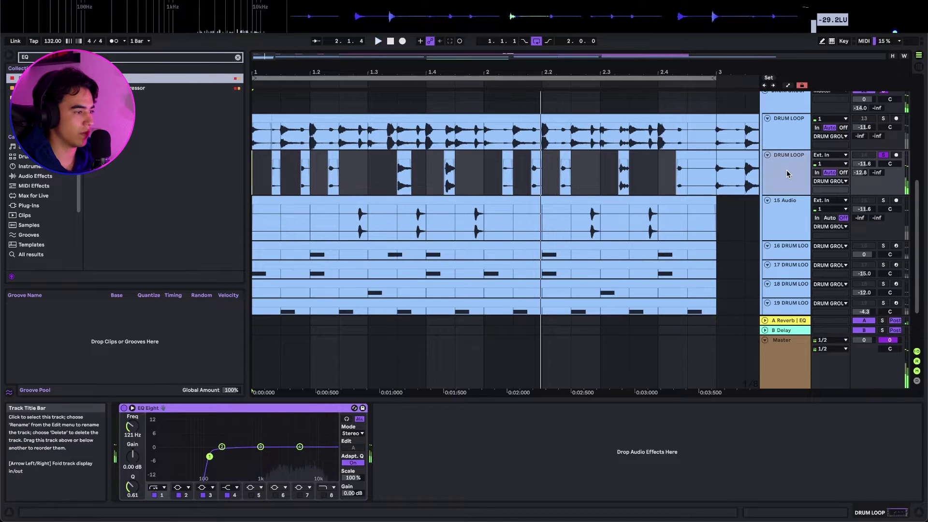
Insert another audio track below the second DRUM LOOP and move the hits between 1.1.1 and 1.3.1 onto it
key(super+t)
drag(368, 186, 253, 189)
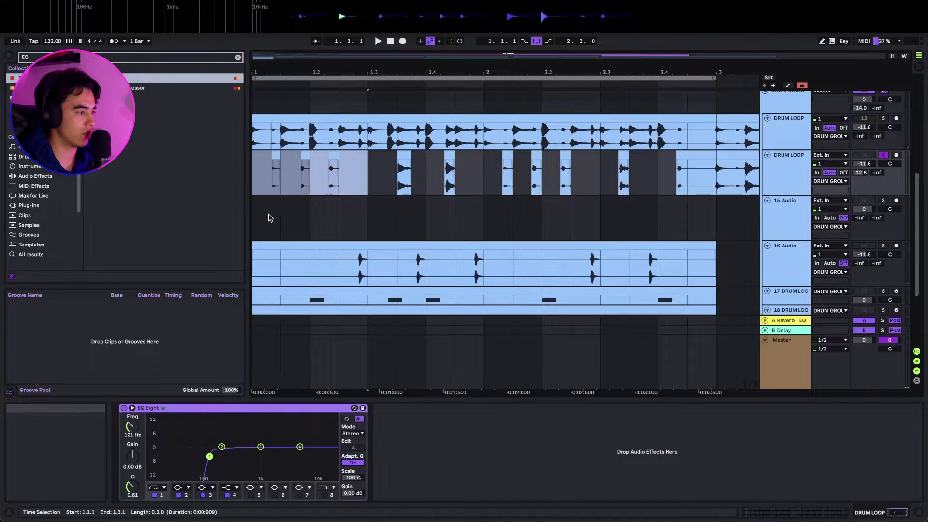
drag(334, 155, 334, 208)
Consolidate bar 1 of the new audio track into a clip, turn on its loop and extend it to 3.1.1
drag(476, 212, 219, 213)
key(super+j)
scroll(290, 215, down, 1)
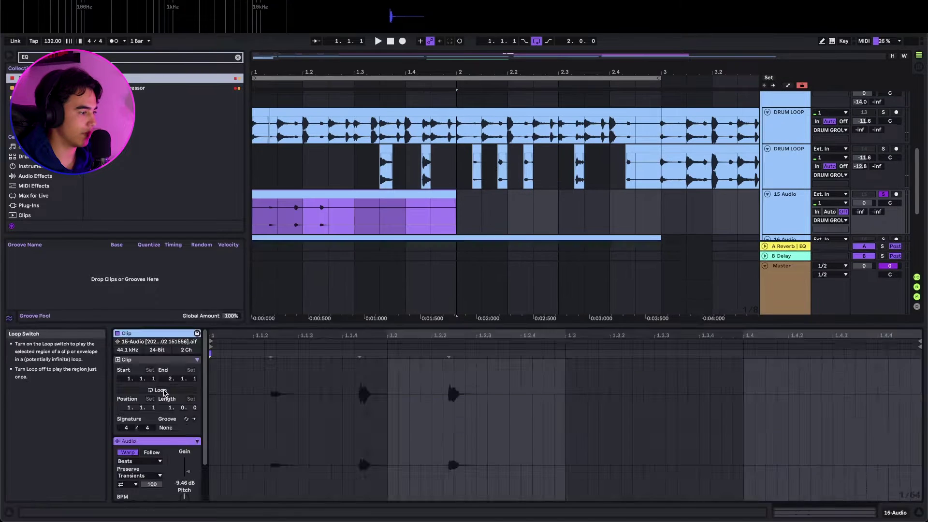
key(s)
key(shift+Tab)
drag(451, 193, 655, 191)
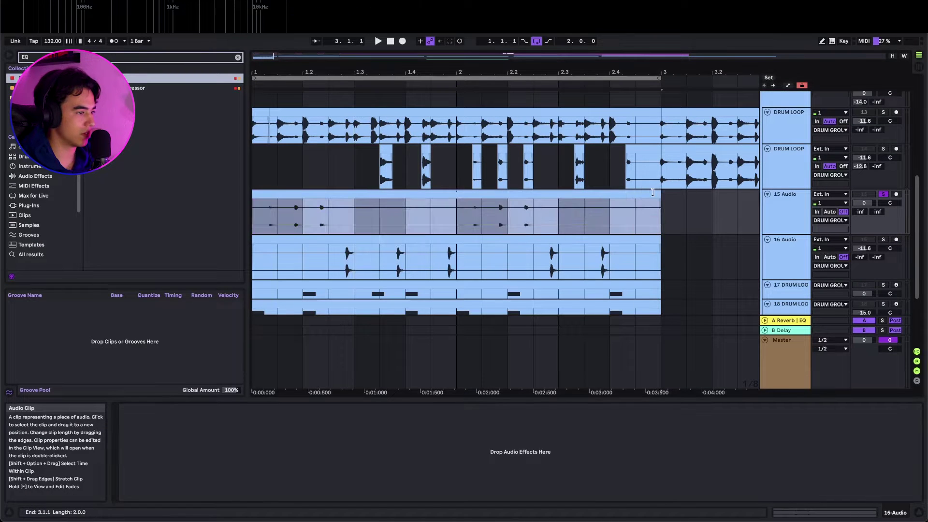
Delete the hits between 2.1.1 and 2.2.3 on the second DRUM LOOP track and listen from 1.3.1 against the 16 Audio track
drag(457, 176, 533, 175)
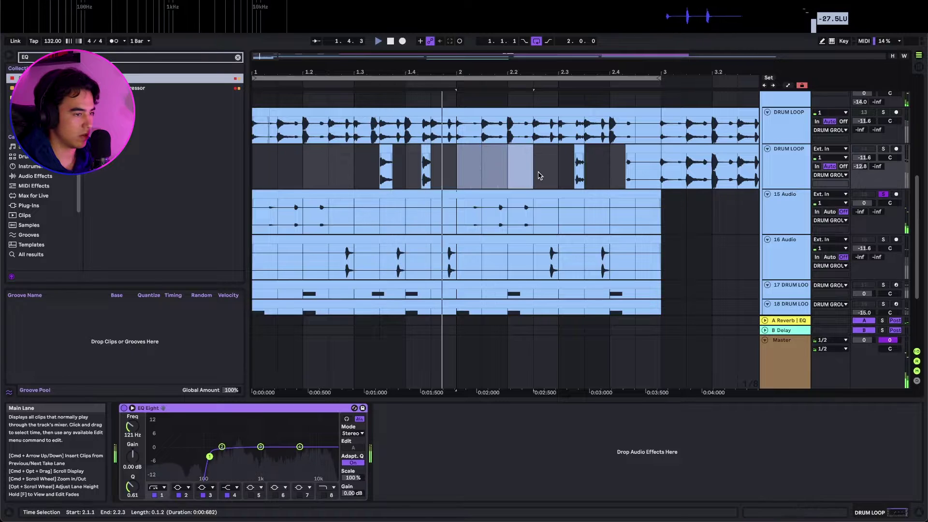
click(364, 170)
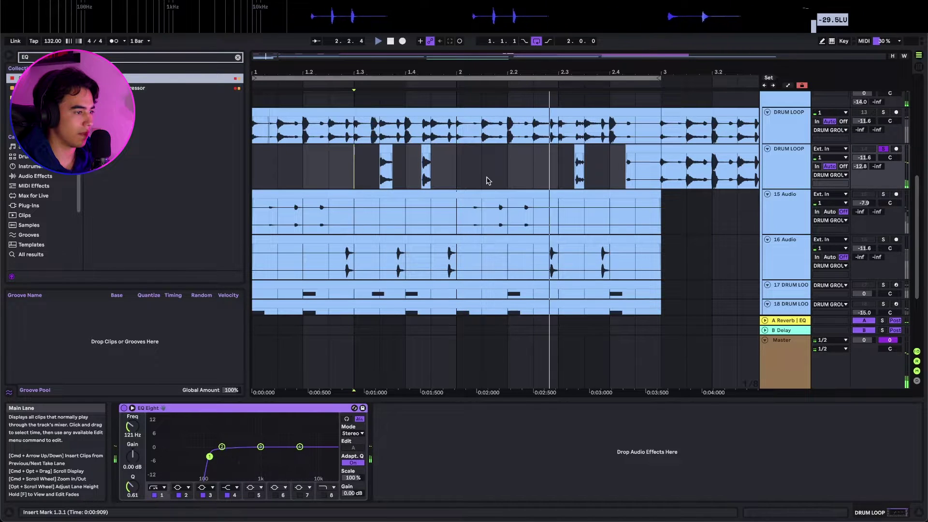
click(348, 265)
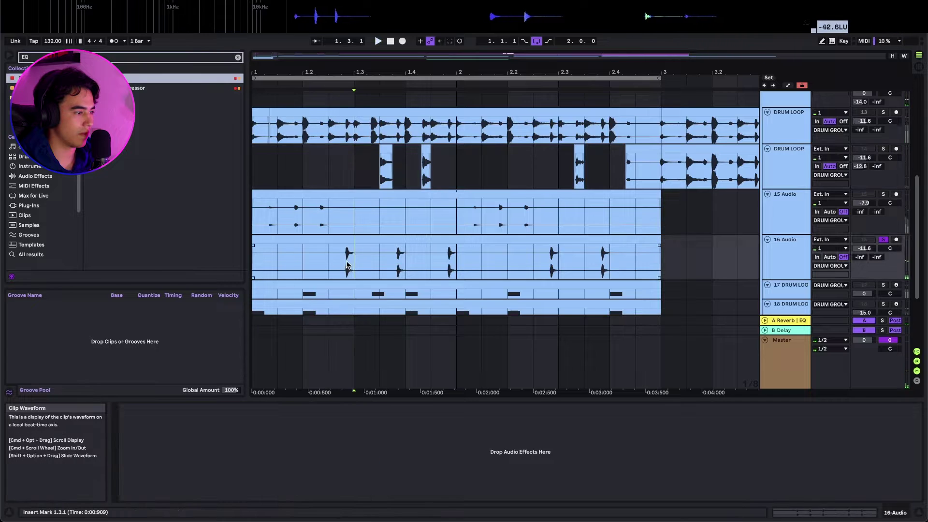
Try moving the second DRUM LOOP's hit between 1.4.2 and 1.4.3 onto the 16 Audio track, and undo the move
scroll(420, 177, up, 5)
click(408, 177)
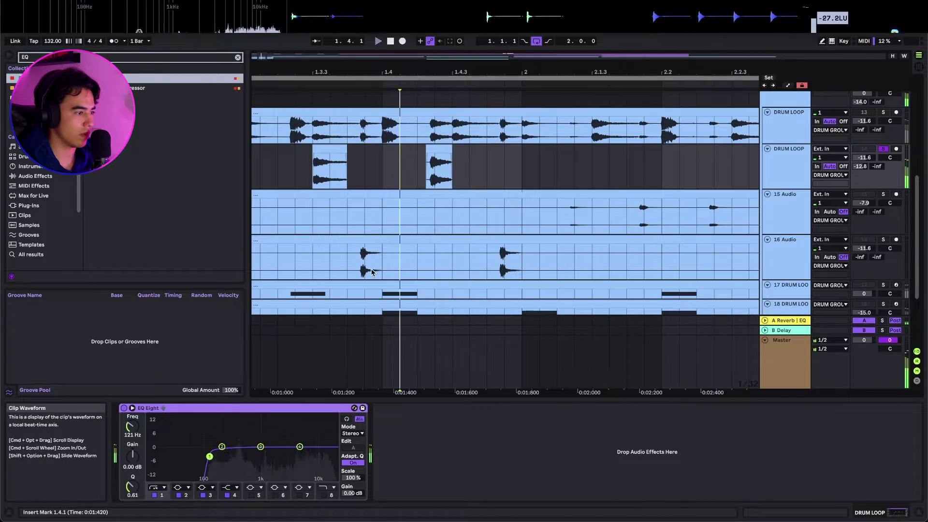
scroll(368, 232, down, 3)
scroll(377, 241, up, 4)
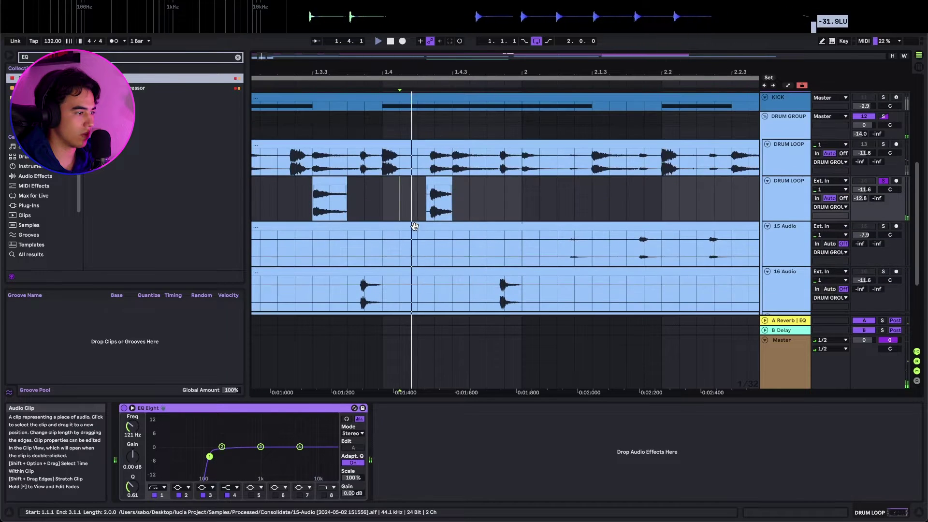
scroll(382, 252, down, 2)
click(353, 251)
key(space)
drag(432, 136, 437, 250)
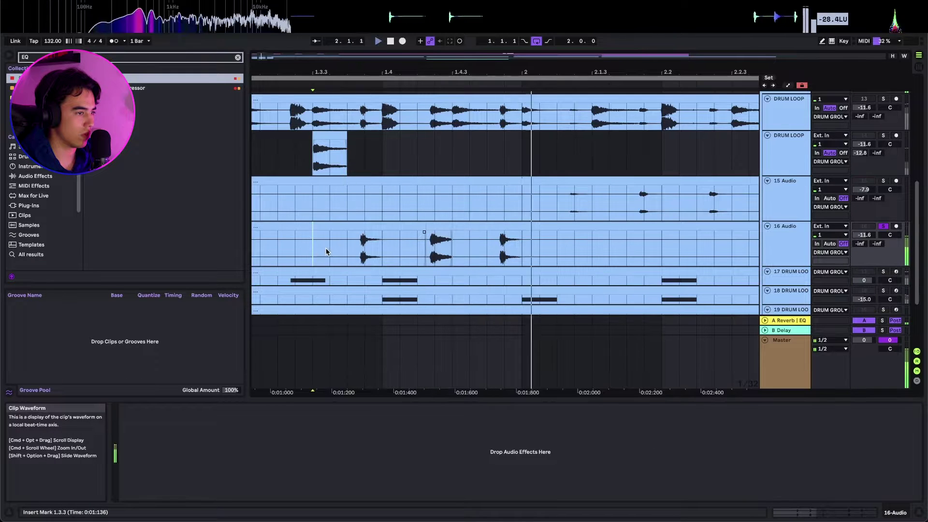
key(super+z)
Listen to the soloed second DRUM LOOP track from 1.2.4 and 1.3.3 to examine its remaining hits
key(space)
scroll(310, 167, left, 5)
click(494, 164)
key(space)
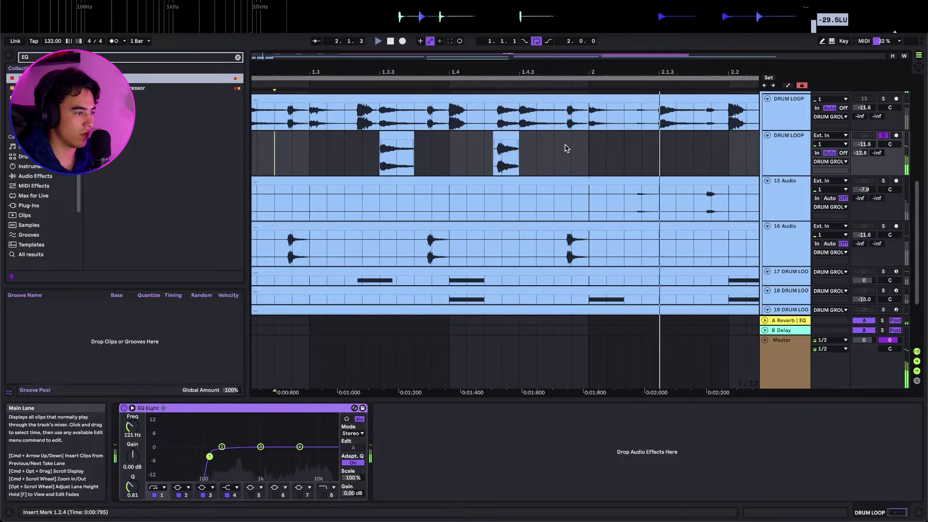
key(space)
key(space)
click(783, 157)
scroll(568, 179, down, 3)
click(418, 154)
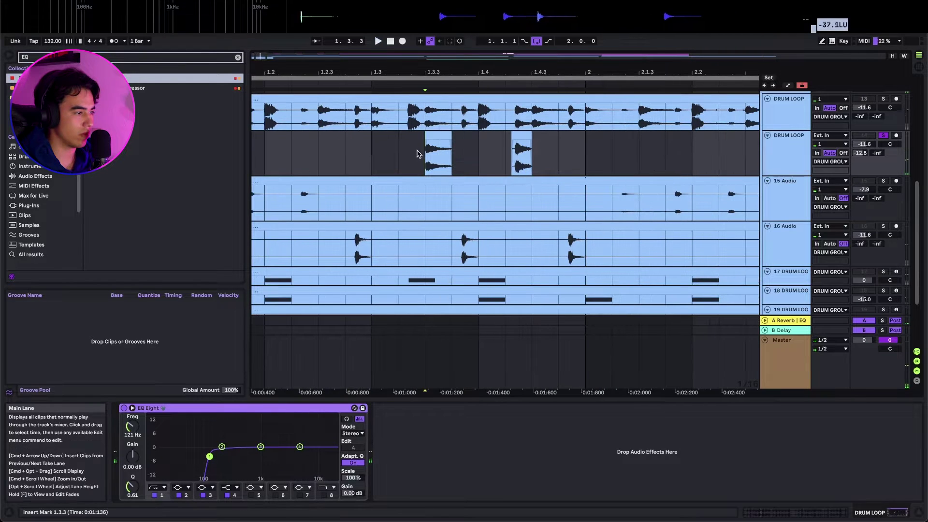
Select the hit between 1.3.3 and 1.3.4 on the second DRUM LOOP and insert a MIDI track below that track
click(438, 138)
scroll(438, 138, up, 5)
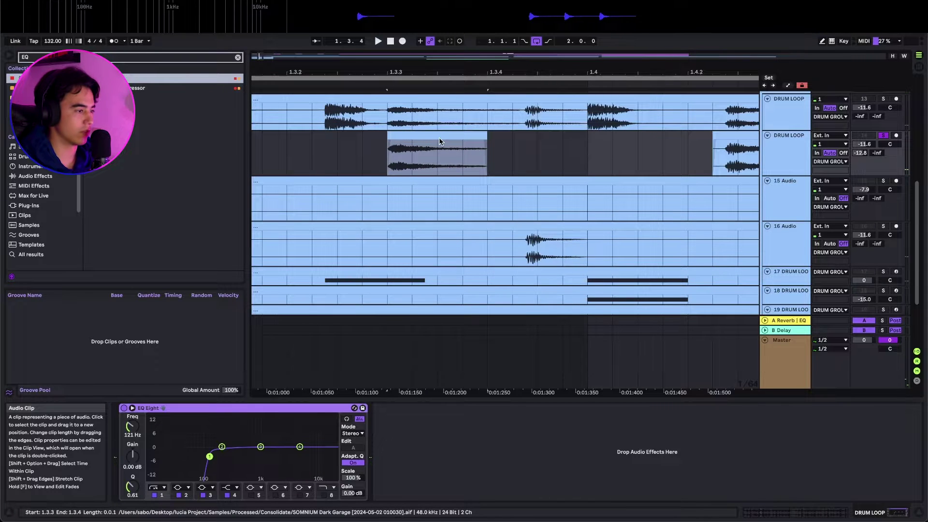
key(space)
scroll(473, 162, down, 4)
key(space)
key(super+shift+t)
Create a MIDI clip from 1.1.1 to 3.1.1 on the new track, using the 1.3.3 hit as its sample with a note at 1.3.3
scroll(442, 189, down, 3)
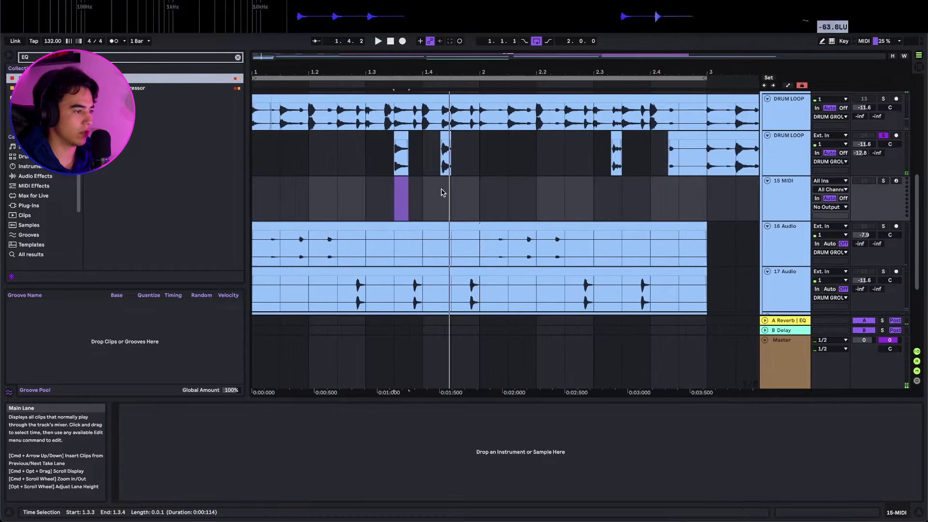
scroll(442, 192, down, 2)
drag(628, 196, 252, 205)
key(super+shift+m)
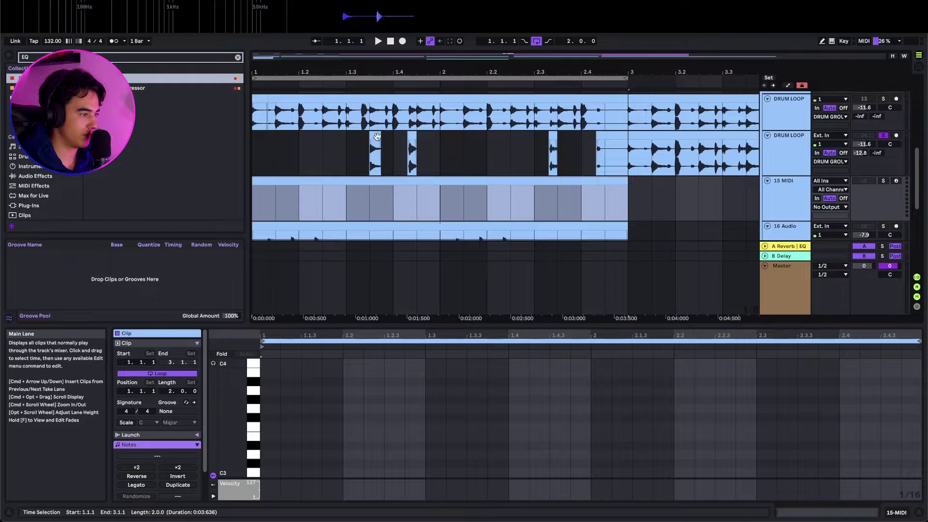
double_click(453, 441)
drag(454, 441, 474, 442)
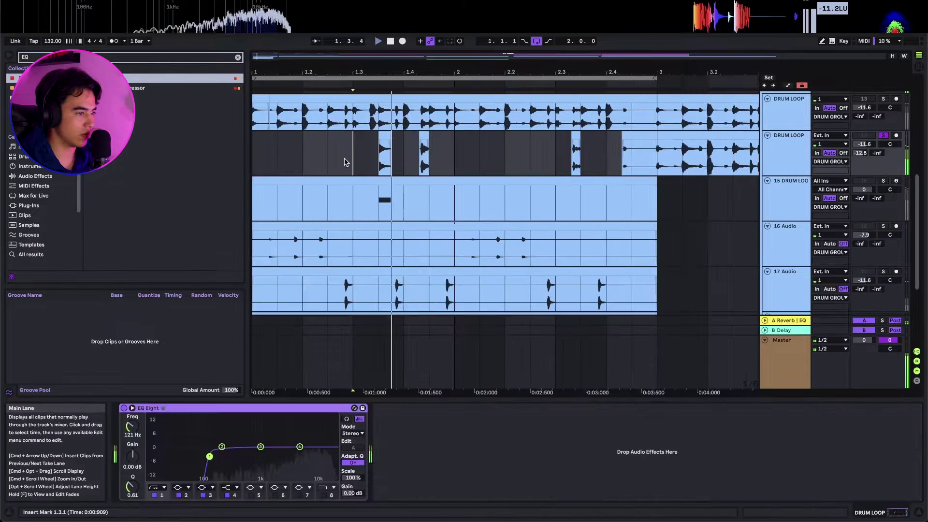
Add a second note at 1.4.2 to the new track's MIDI clip and set the track's volume to -10.2 dB
click(454, 184)
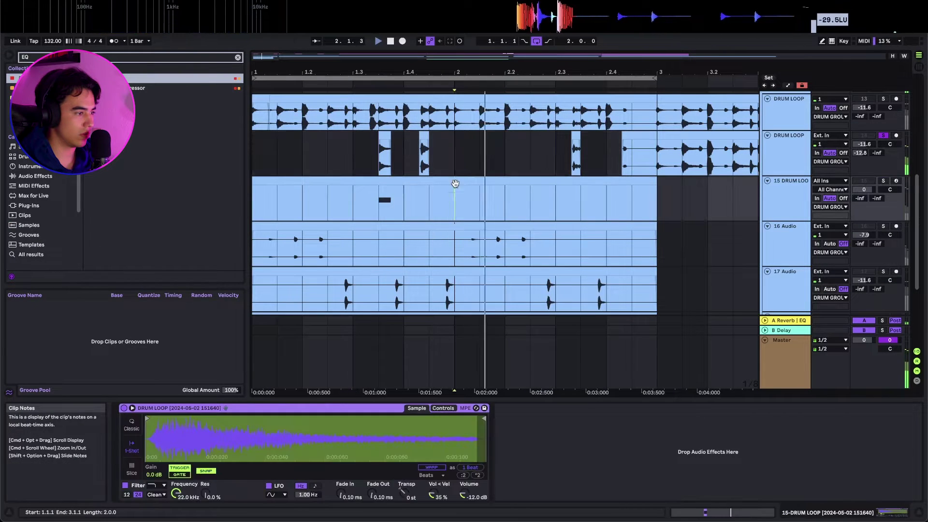
double_click(455, 184)
key(space)
click(567, 444)
double_click(545, 444)
key(Right)
key(Left)
key(Down)
key(Down)
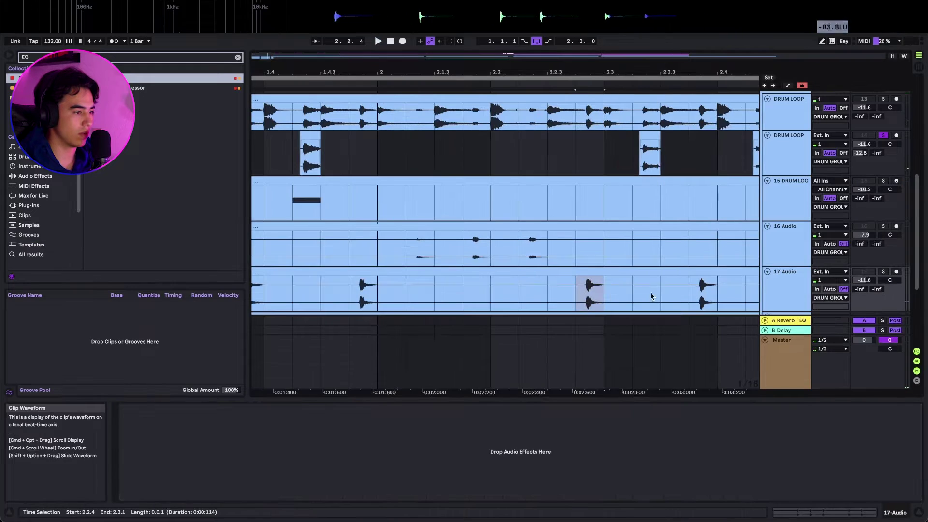
Paste a copy of the 17 Audio hit at 2.2.4 onto the same track at 2.3.2
click(643, 298)
key(plus)
key(plus)
key(plus)
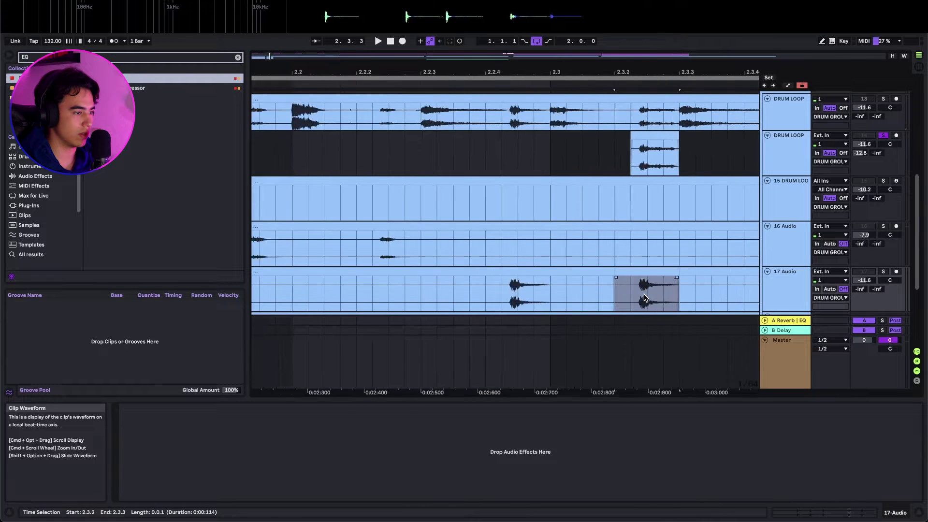
Paste another copy of the hit onto the 17 Audio track at 1.4.2 and check its alignment with the DRUM LOOP
key(minus)
key(minus)
key(minus)
key(minus)
scroll(487, 295, left, 3)
click(517, 296)
key(super+v)
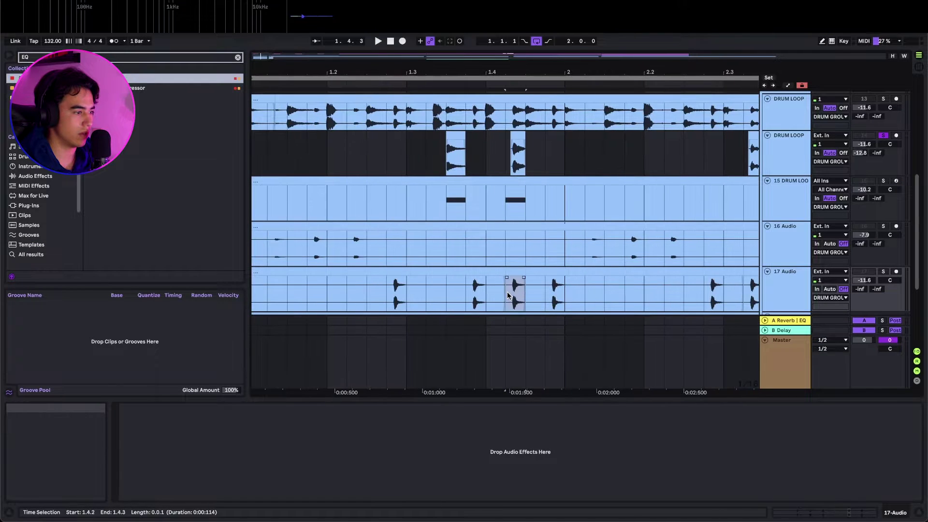
key(plus)
key(plus)
key(plus)
Listen to the second DRUM LOOP track from 2.4.1 for the hits still left at the end of bar 2
key(minus)
key(minus)
key(minus)
key(minus)
key(minus)
click(315, 271)
key(s)
key(space)
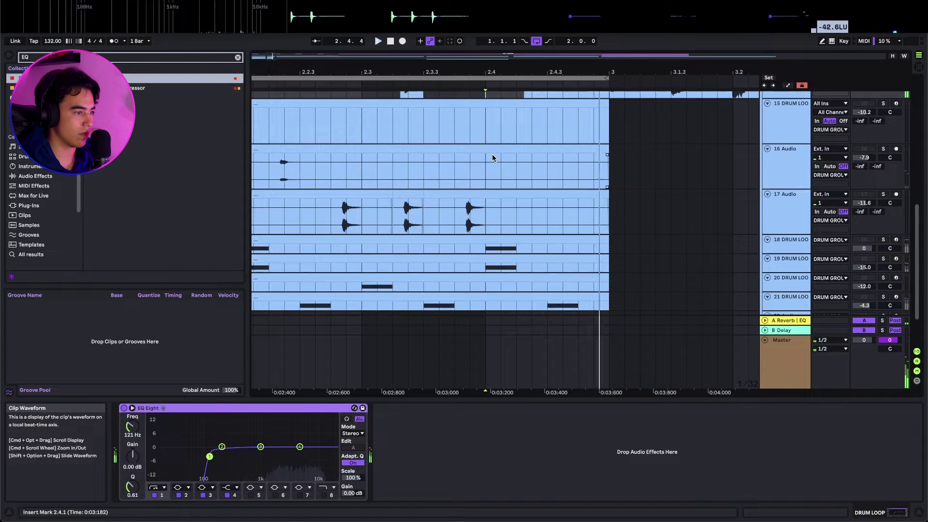
scroll(493, 156, up, 4)
key(space)
key(space)
Split the second DRUM LOOP at 2.4.4 to isolate the piece starting at 2.4.2, and insert a MIDI track below
click(588, 225)
scroll(589, 225, up, 1)
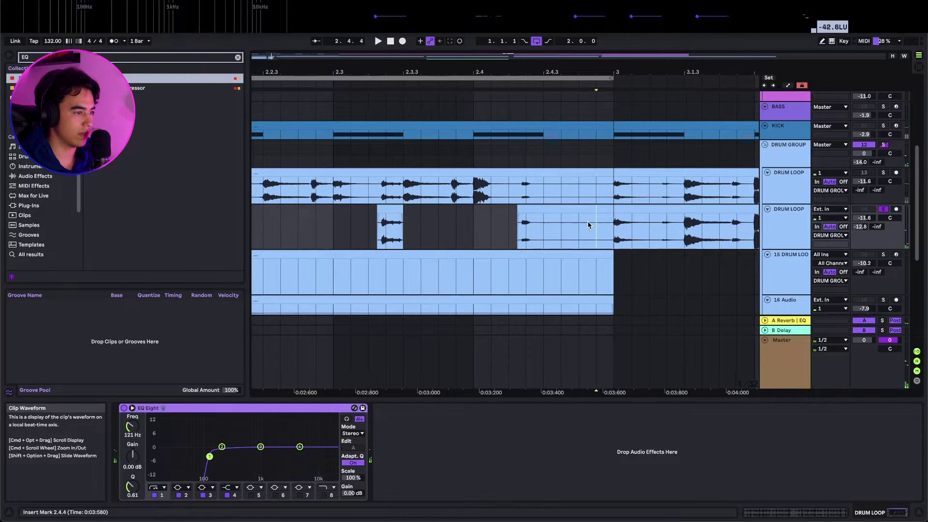
click(593, 211)
click(772, 226)
key(super+shift+t)
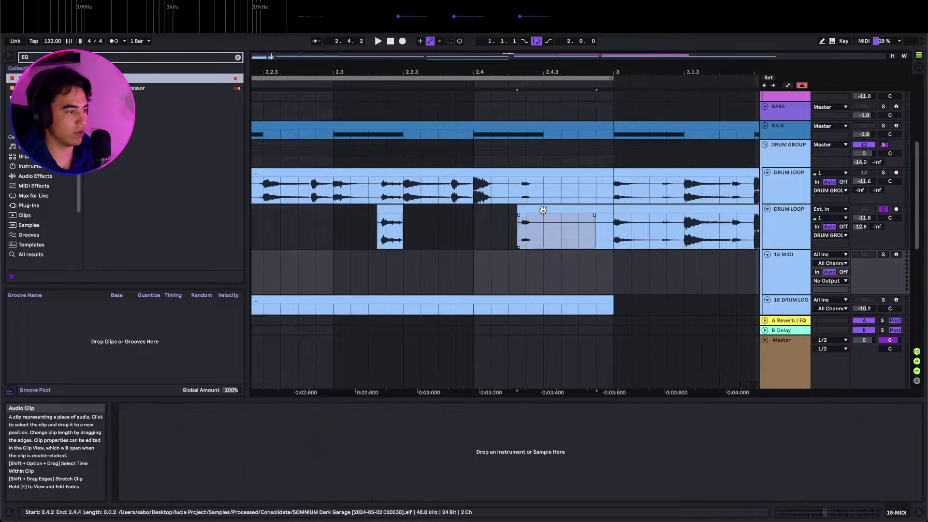
Build a MIDI clip from 1.1.1 to 3.1.1 using the isolated hit as the sample, filled with continuous sixteenth C3 notes
click(538, 209)
scroll(534, 209, up, 4)
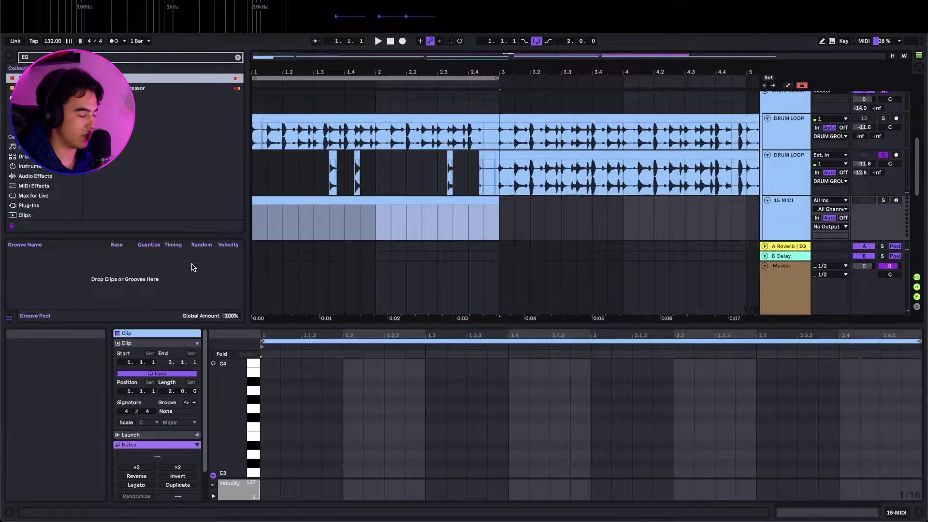
double_click(267, 473)
key(super+d)
key(super+d)
key(super+d)
key(super+d)
key(super+d)
key(super+d)
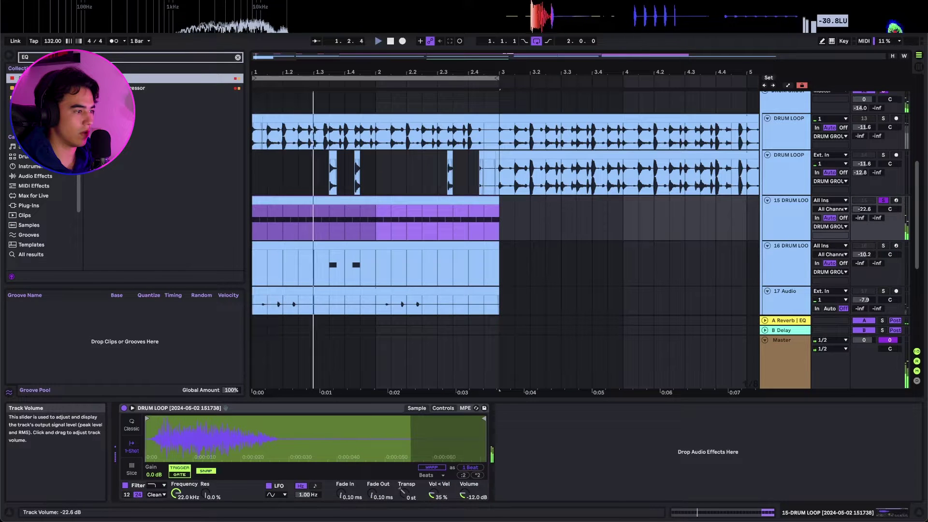
Set the sample's fade-in to 8.83 ms and fade-out to 35.9 ms, and balance the unsoloed track at -26.1 dB
mouse_move(372, 494)
mouse_down()
mouse_move(372, 479)
mouse_move(371, 493)
mouse_up()
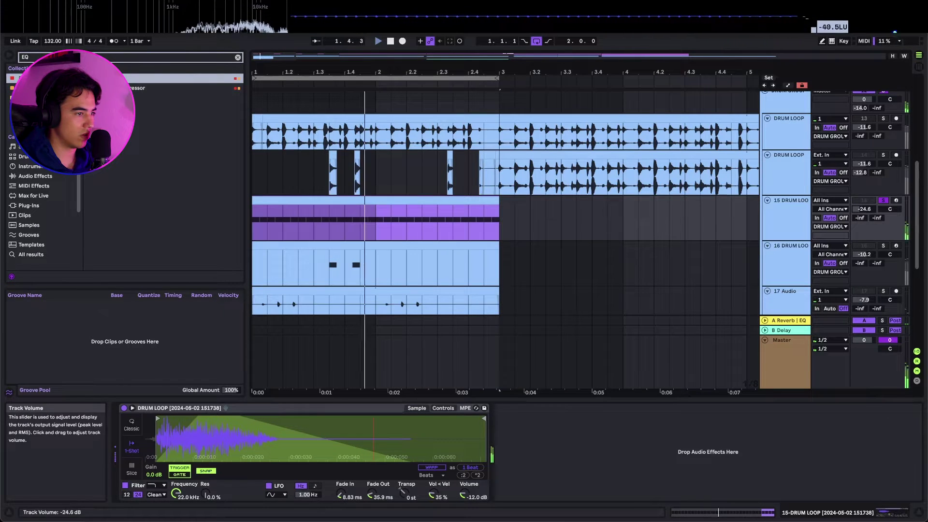
click(883, 200)
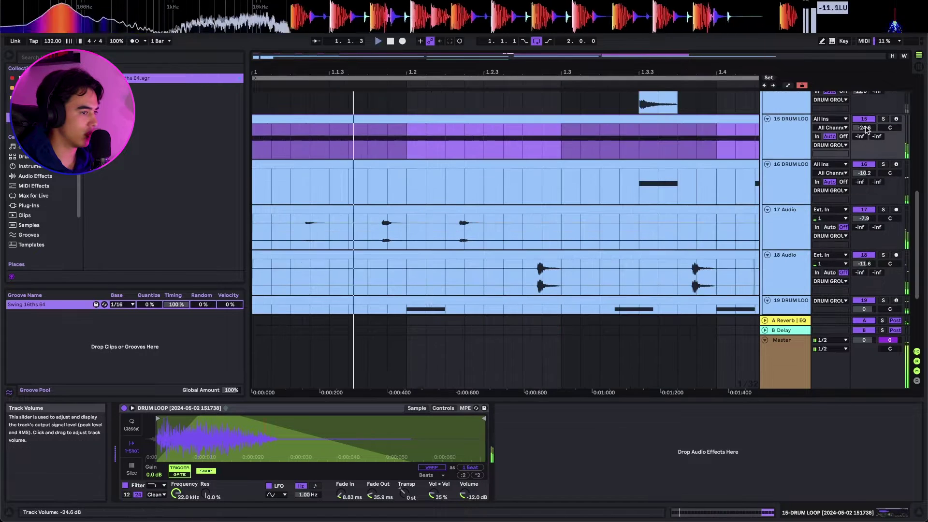
drag(865, 128, 865, 136)
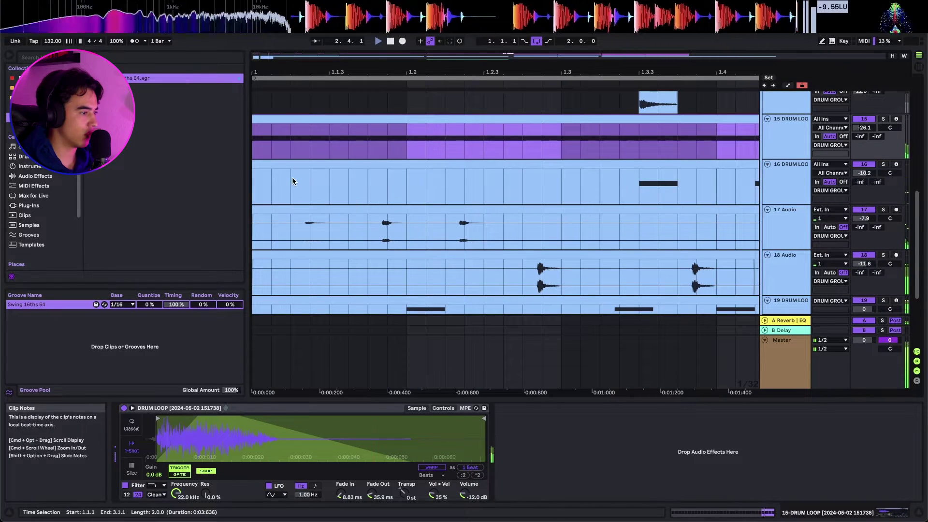
Shorten the rebuilt drum clips to end at 2.4.3 and duplicate the whole pattern to start at 3.1.1
scroll(311, 148, up, 2)
scroll(283, 236, up, 5)
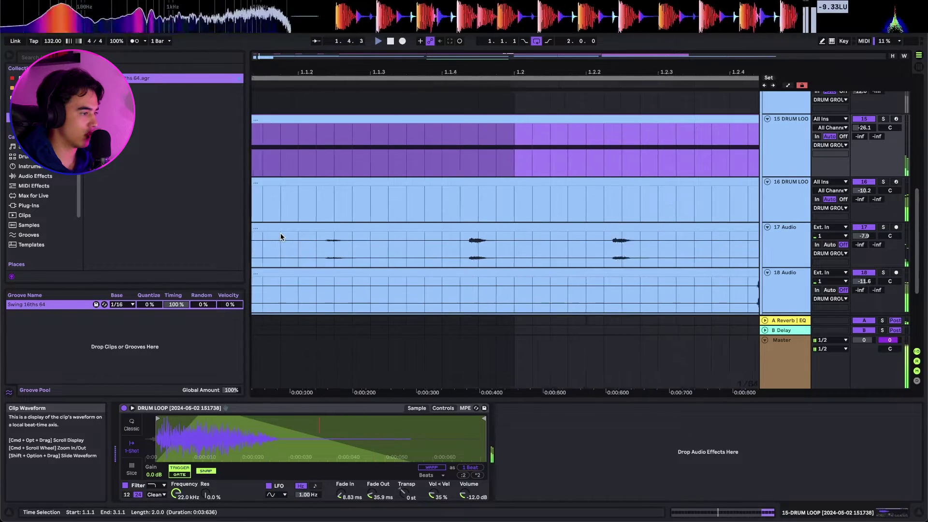
scroll(284, 236, left, 3)
scroll(429, 237, down, 5)
click(425, 228)
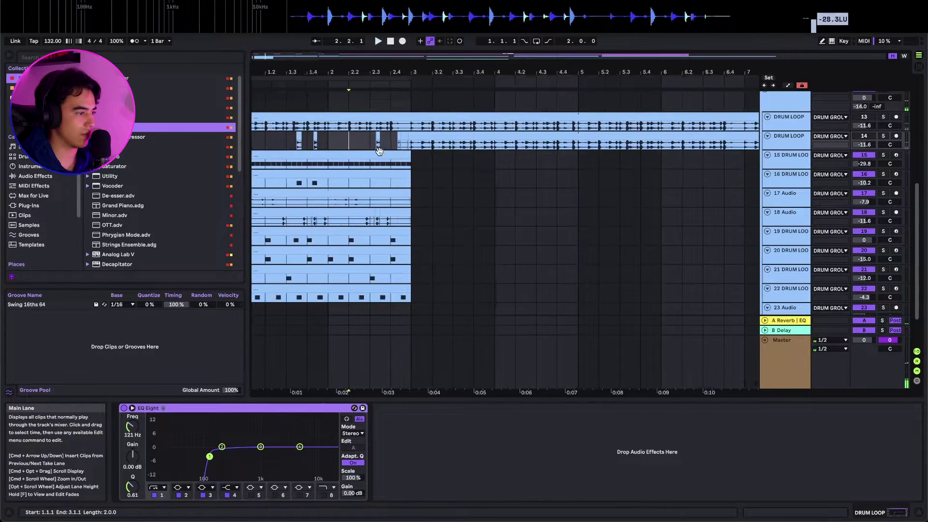
scroll(379, 145, up, 5)
click(452, 164)
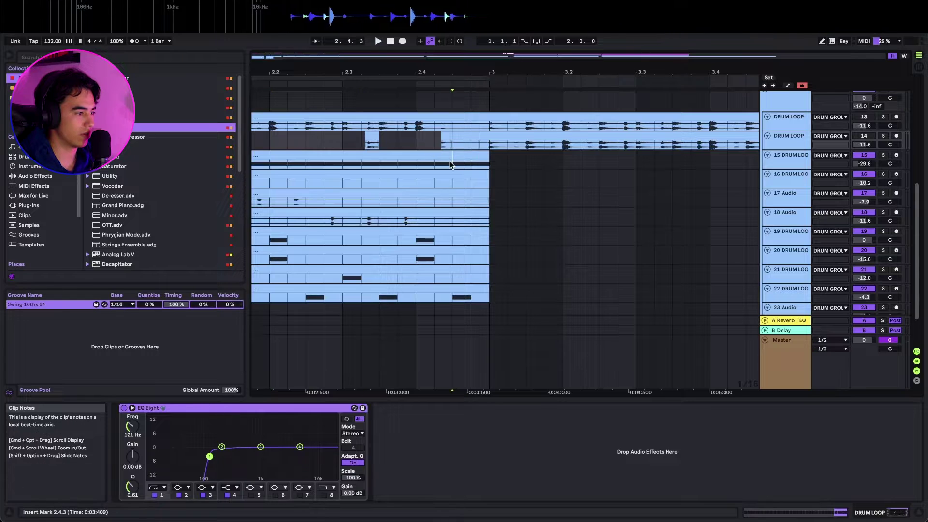
scroll(446, 155, up, 1)
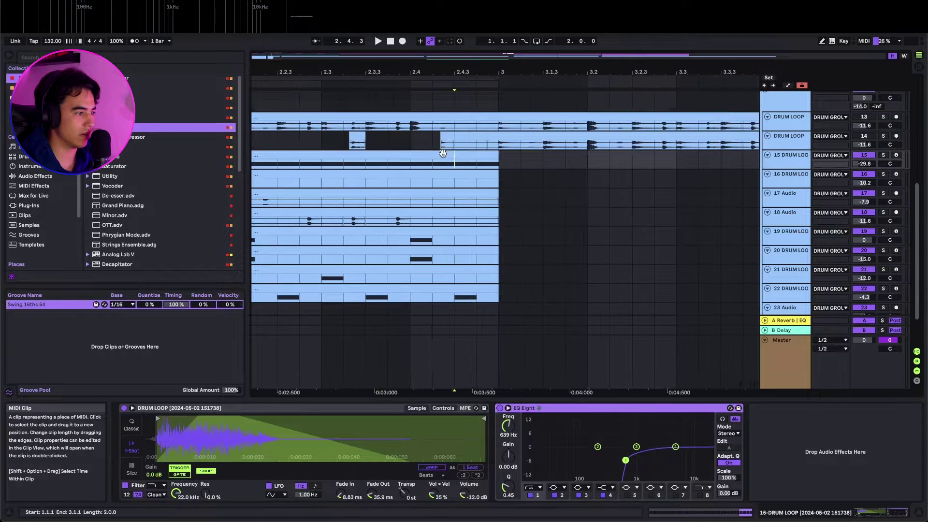
click(350, 140)
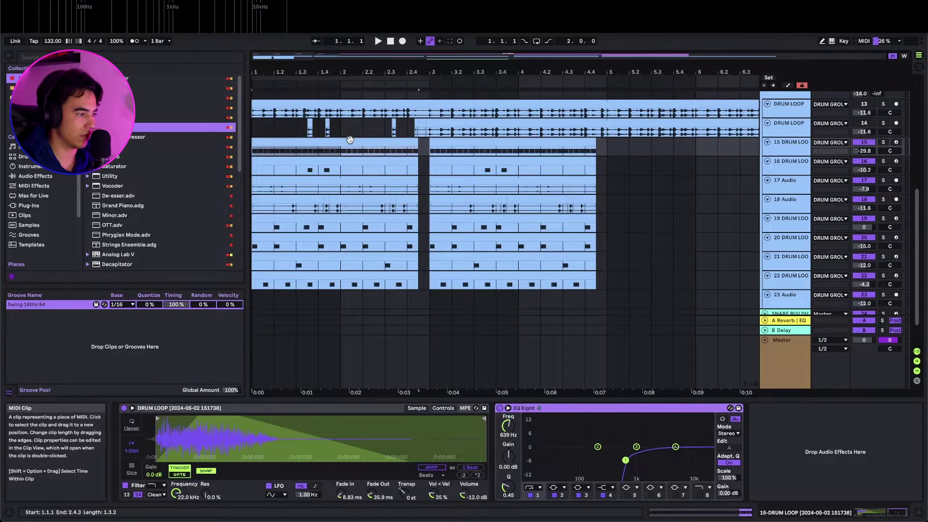
scroll(350, 140, up, 2)
scroll(350, 140, down, 2)
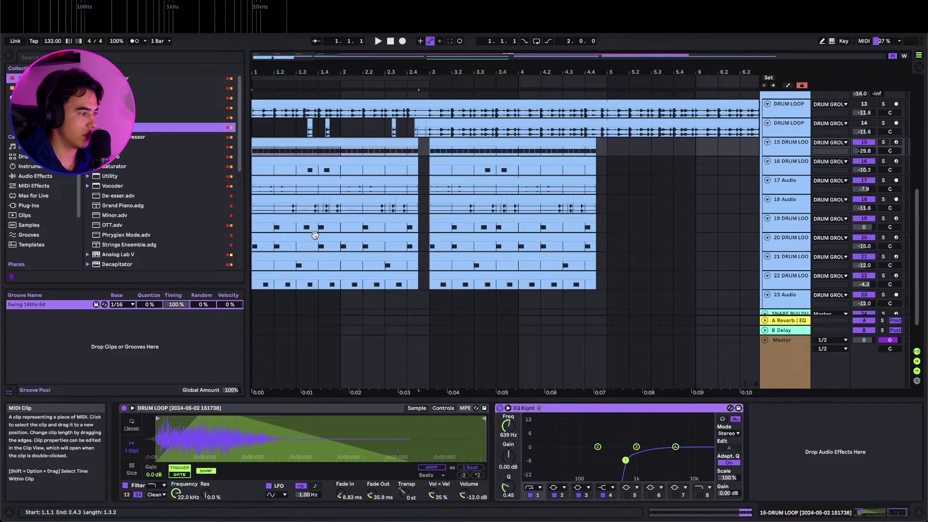
Solo the 20, 22 and 19 DRUM LOOP tracks in turn to hear their parts, and view the notes in track 19's first clip
click(315, 237)
key(s)
key(space)
click(304, 265)
click(264, 285)
key(s)
key(space)
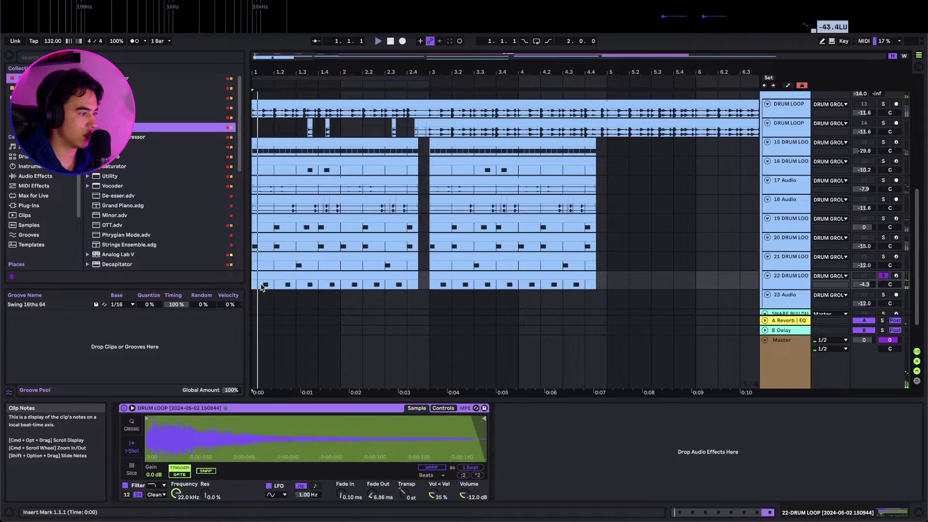
click(274, 227)
key(s)
key(space)
double_click(312, 220)
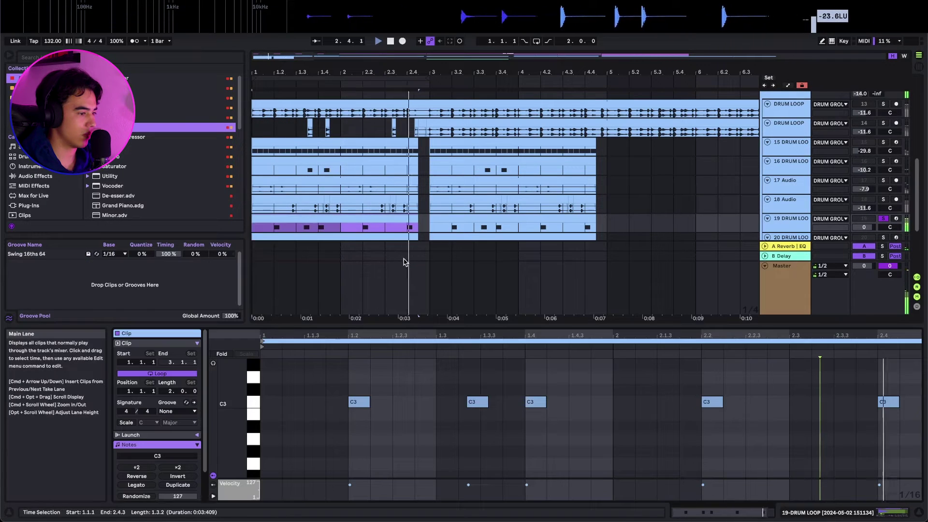
key(shift+Tab)
Extend the second clip on the 19 DRUM LOOP track to 5.1.1 and add a C3 note at 2.4.4 in the clip
click(456, 221)
key(space)
scroll(592, 218, up, 4)
scroll(615, 221, up, 3)
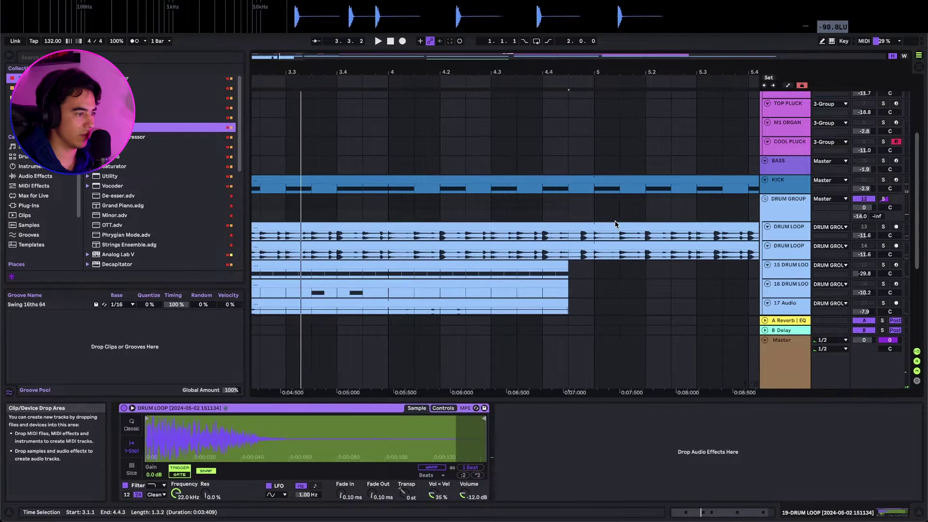
click(494, 215)
scroll(455, 238, down, 5)
click(498, 194)
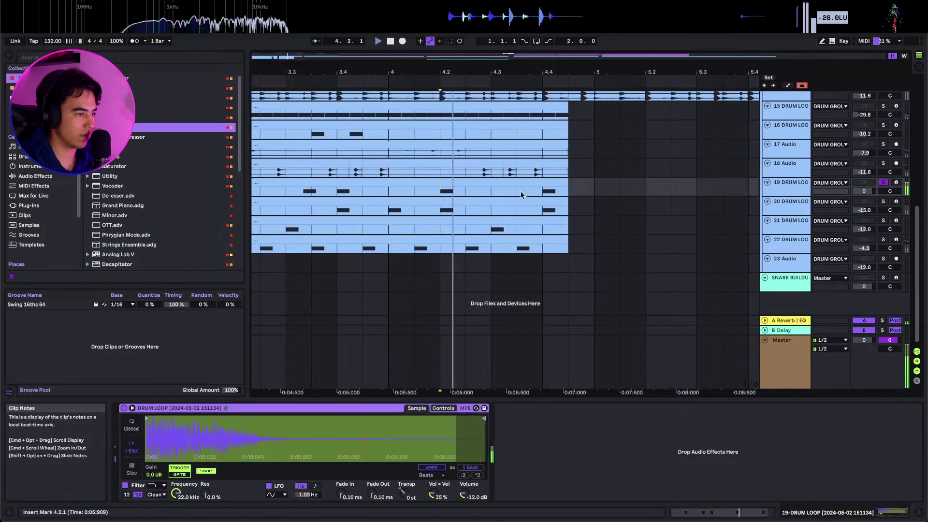
key(space)
scroll(586, 192, up, 4)
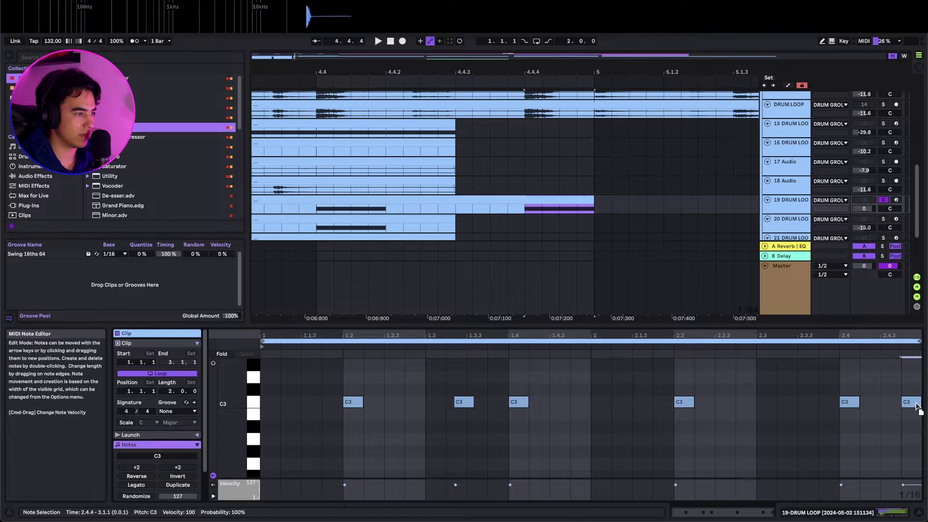
Unsolo the 19 DRUM LOOP track and loop the rebuilt drum pattern from 1.1.1 to 5.1.1
key(shift+Tab)
scroll(530, 228, down, 10)
click(382, 193)
scroll(382, 186, up, 2)
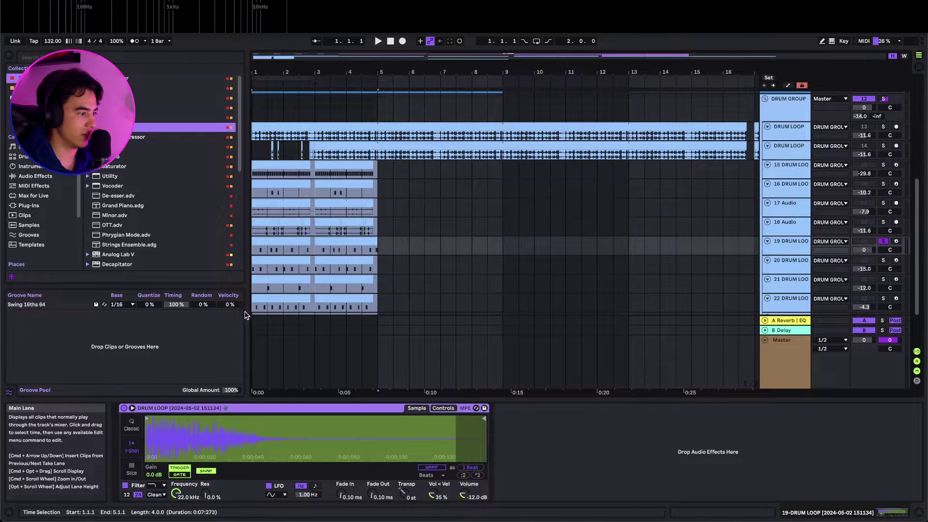
drag(245, 315, 247, 314)
scroll(301, 286, down, 3)
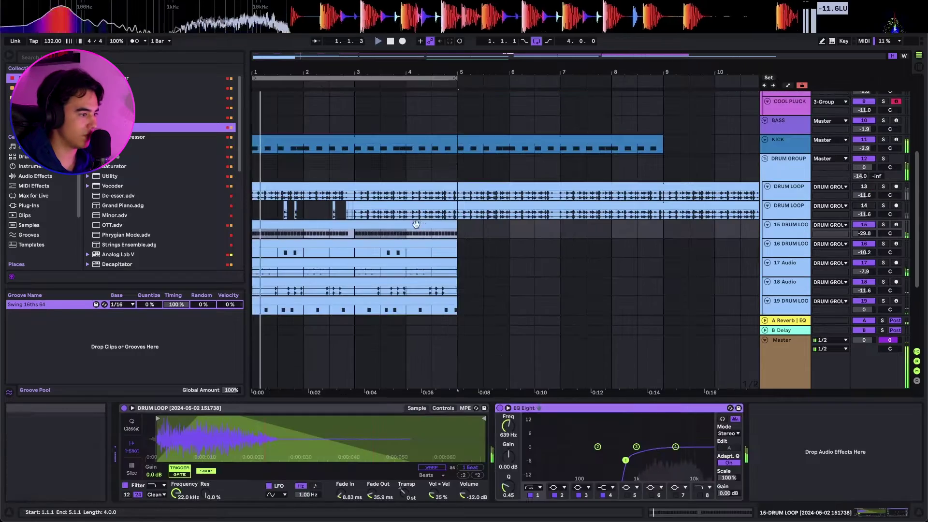
key(super+l)
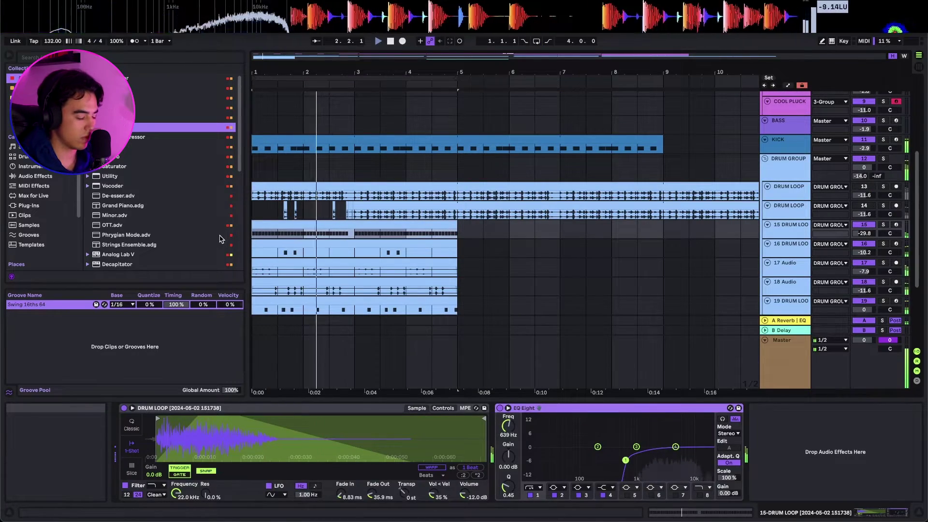
Look over the rebuilt drum tracks 15 to 22 while the looped pattern plays with the kick
scroll(528, 240, down, 4)
scroll(425, 224, up, 3)
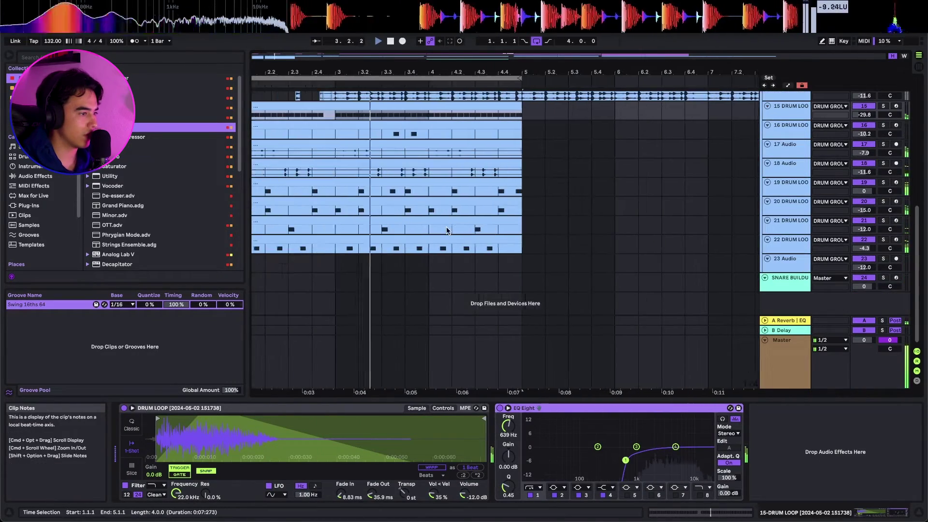
scroll(469, 224, up, 5)
scroll(471, 235, left, 3)
scroll(486, 236, down, 5)
scroll(602, 237, up, 4)
scroll(604, 236, down, 5)
Solo the original DRUM LOOP track, fold it, and compare it with the soloed rebuilt tracks 15 to 23
click(786, 197)
scroll(787, 197, up, 5)
click(787, 197)
key(s)
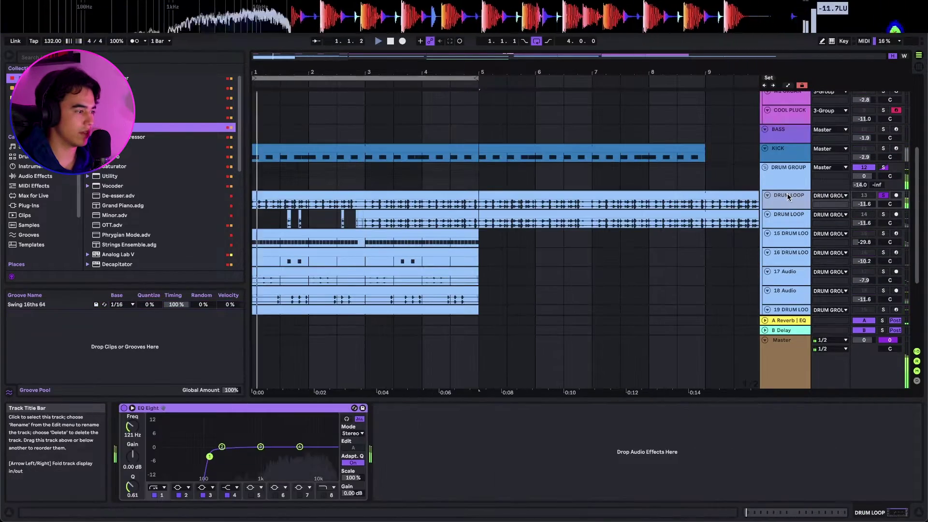
key(space)
key(s)
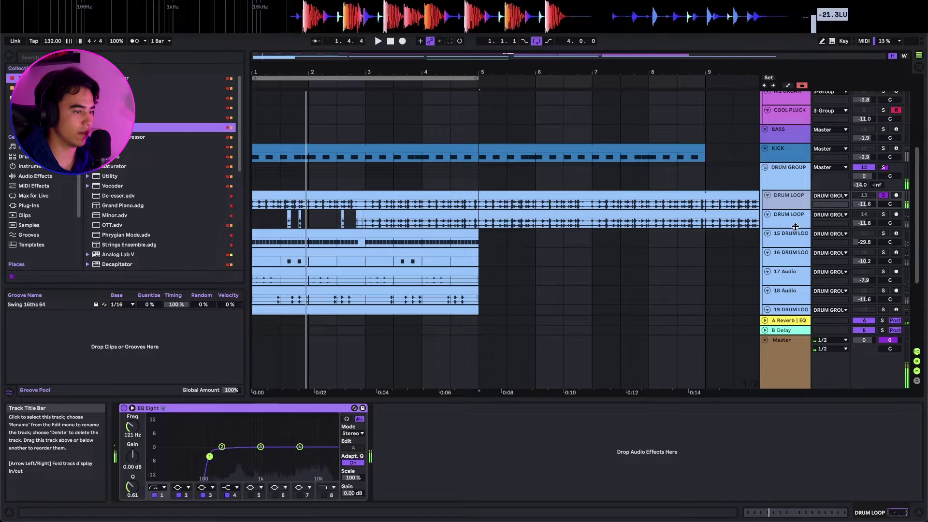
click(767, 196)
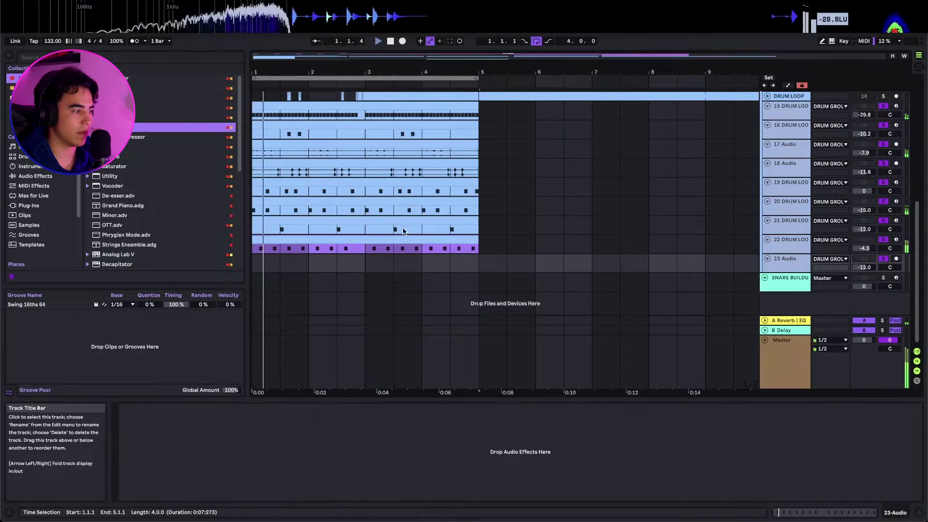
scroll(340, 220, up, 4)
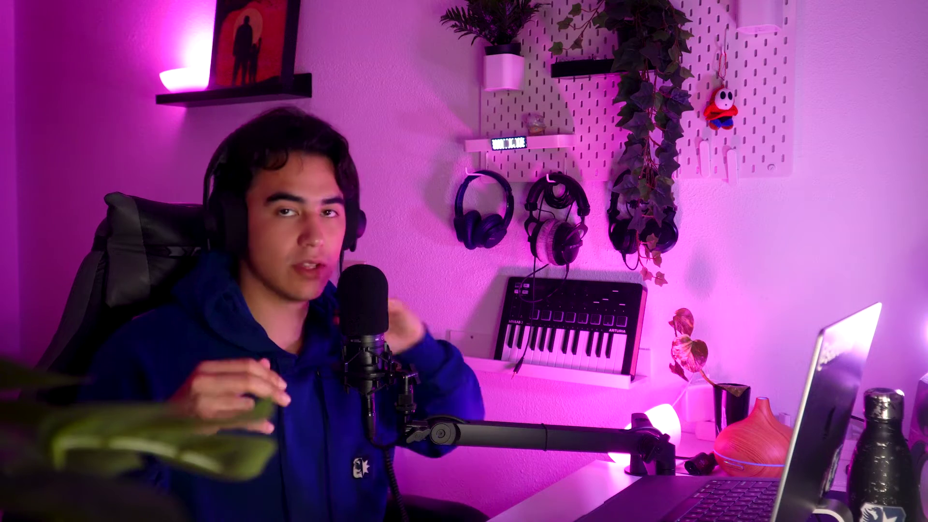
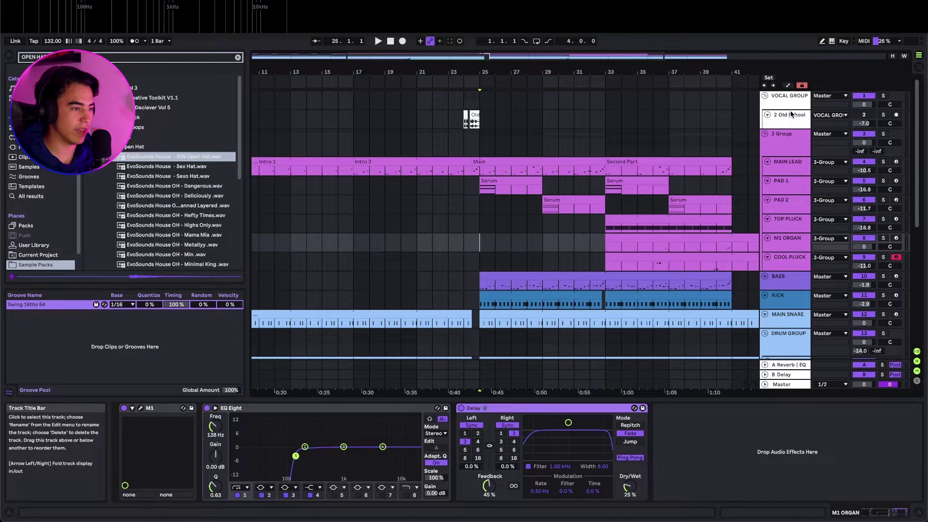
Place the RAFV 102 Ooh Yeah LoFi vocal sample at 25.1.1 on a new audio track in the VOCAL GROUP and open its clip
click(774, 116)
drag(816, 447, 489, 144)
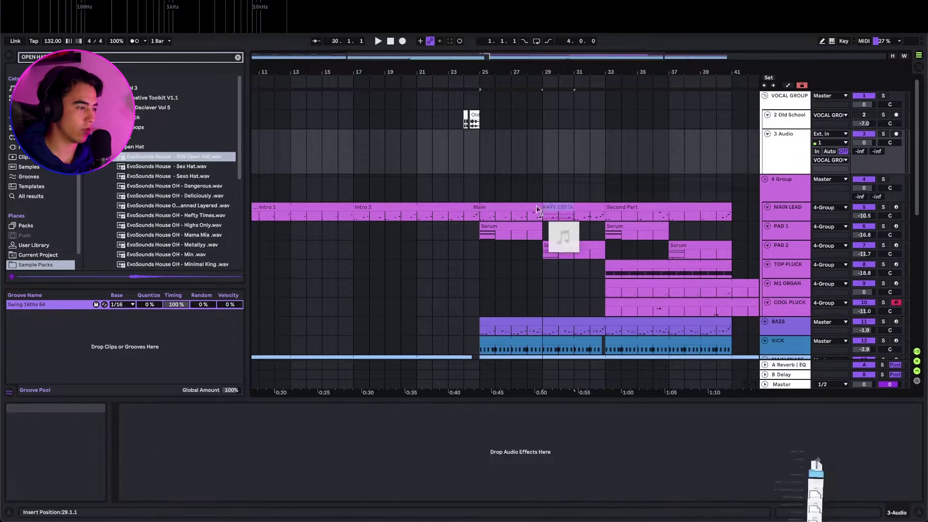
scroll(489, 143, up, 3)
scroll(490, 143, up, 2)
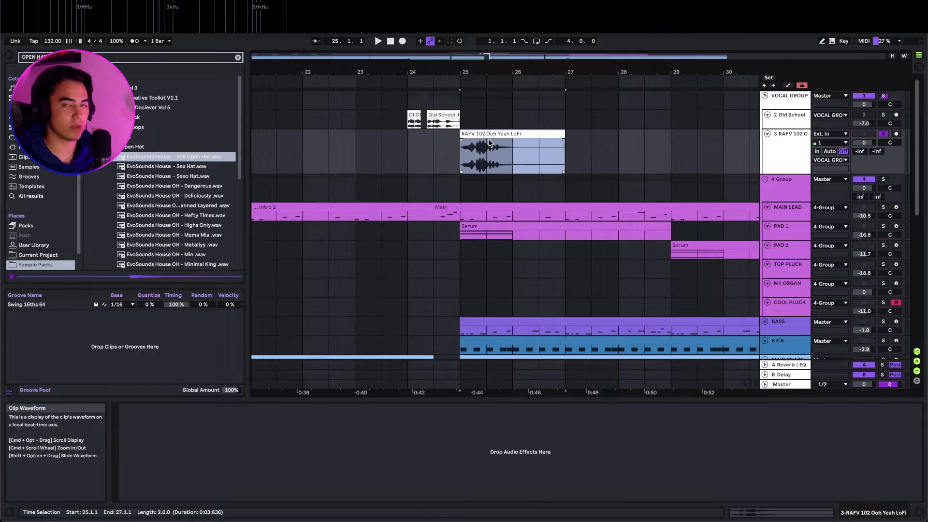
double_click(489, 143)
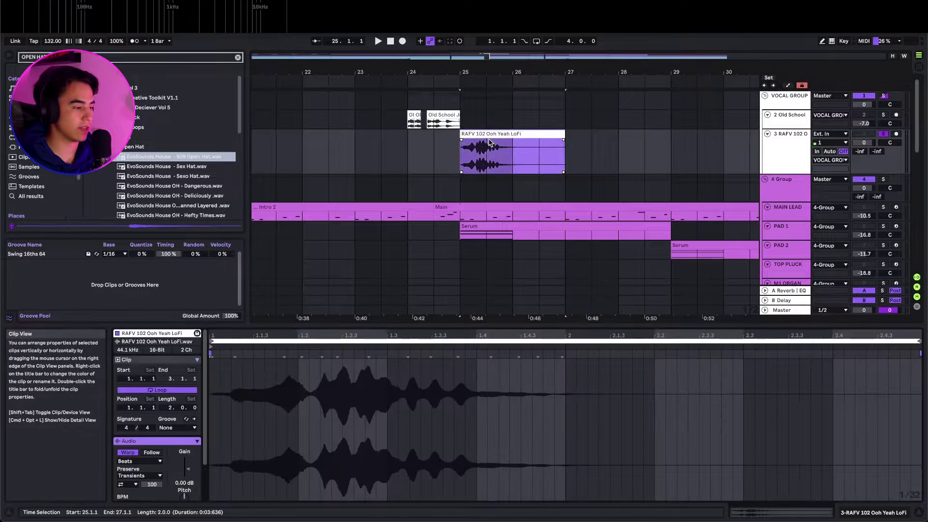
Set the Ooh Yeah vocal clip's warp mode to Pro and lower its track volume to -7.7 dB
click(149, 449)
click(133, 494)
drag(266, 324, 282, 265)
drag(863, 143, 864, 157)
Switch to Loopcloud to check the vocal sample's key, and examine the scale of the MAIN LEAD track's Main clip
click(495, 132)
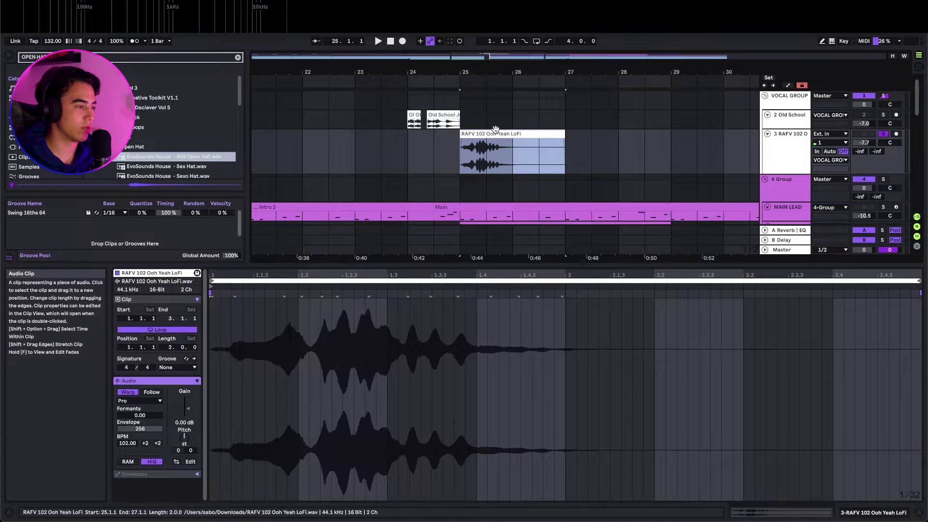
click(448, 518)
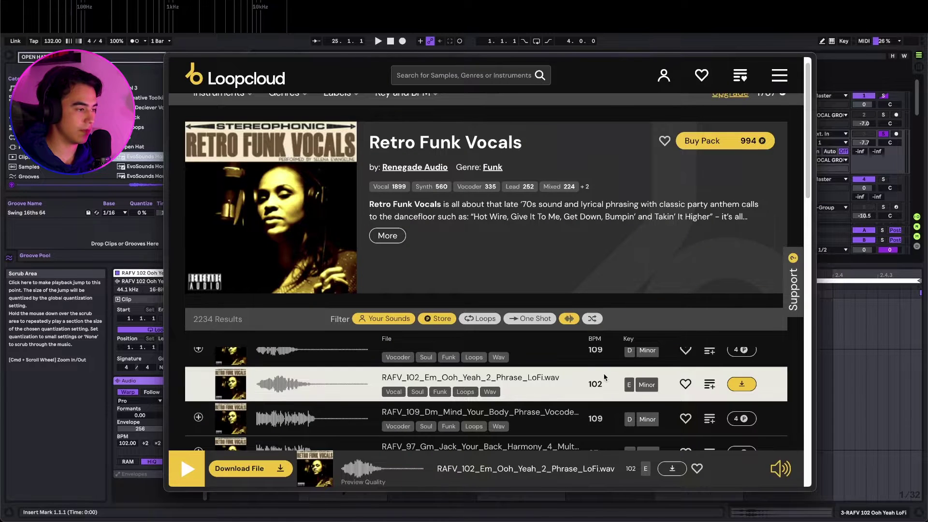
key(super+Tab)
key(shift+Tab)
double_click(480, 208)
click(246, 294)
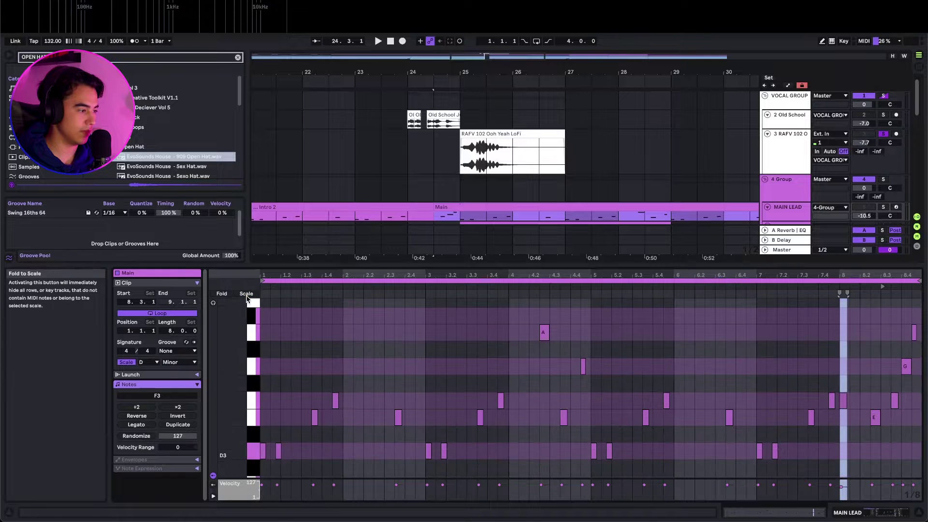
scroll(262, 438, down, 1)
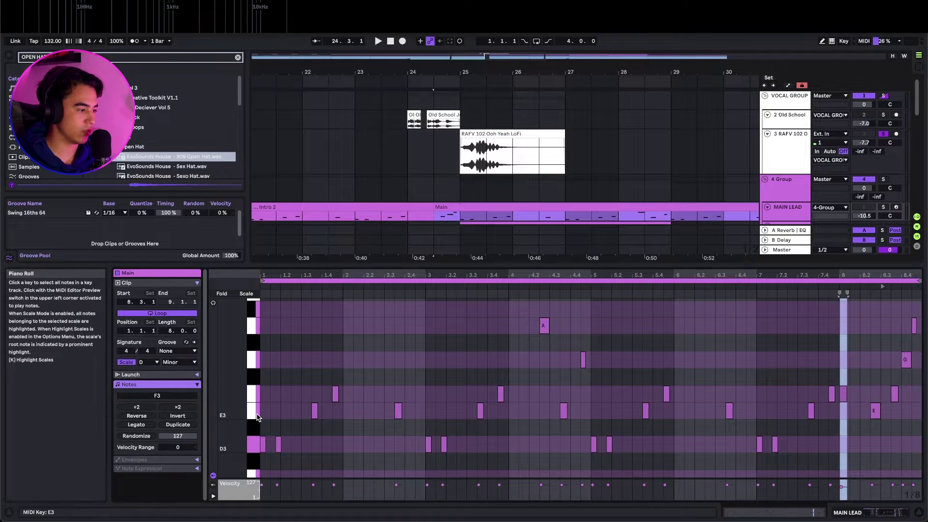
Reopen the Ooh Yeah vocal clip and play it soloed from 25.1.1
key(shift+Tab)
click(486, 141)
click(485, 134)
key(shift+Tab)
key(space)
key(shift+Tab)
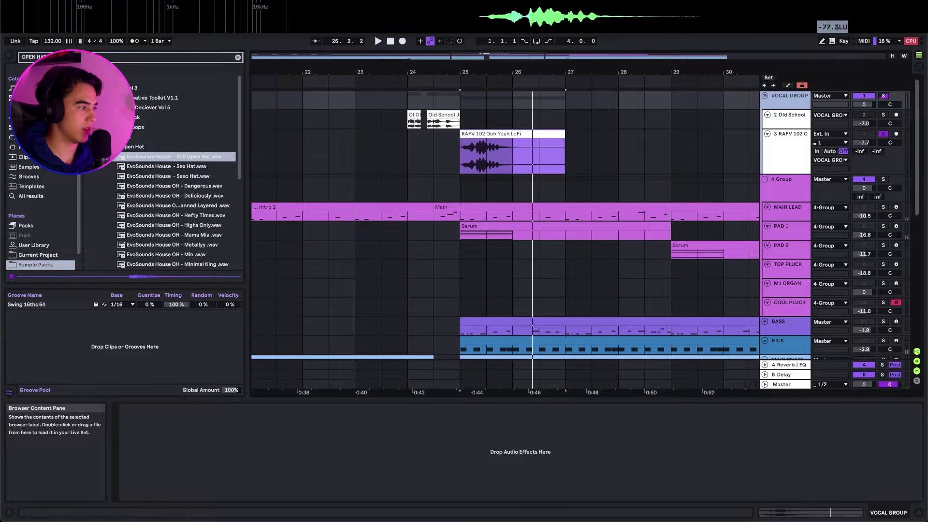
Search the browser for "ksh" and load KSHMR Reverb on the VOCAL GROUP
key(super+f)
text(ksh)
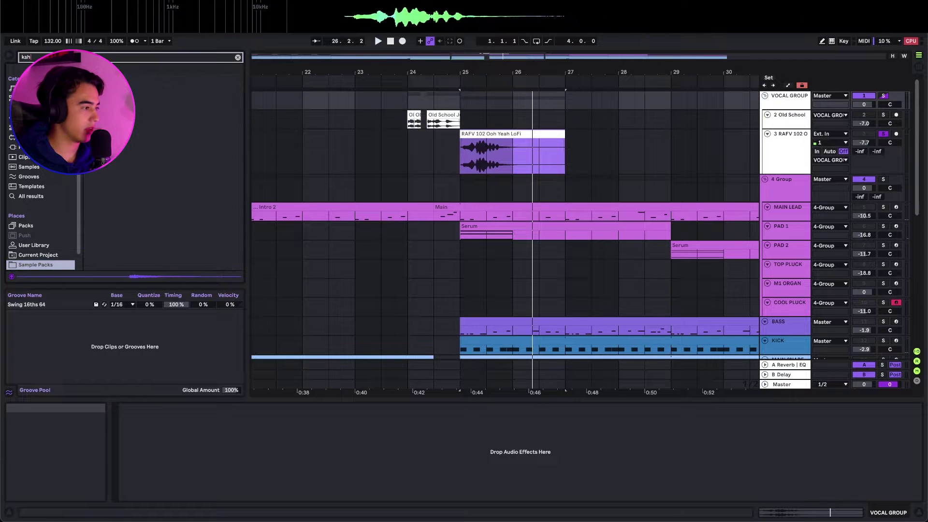
key(Down)
key(Return)
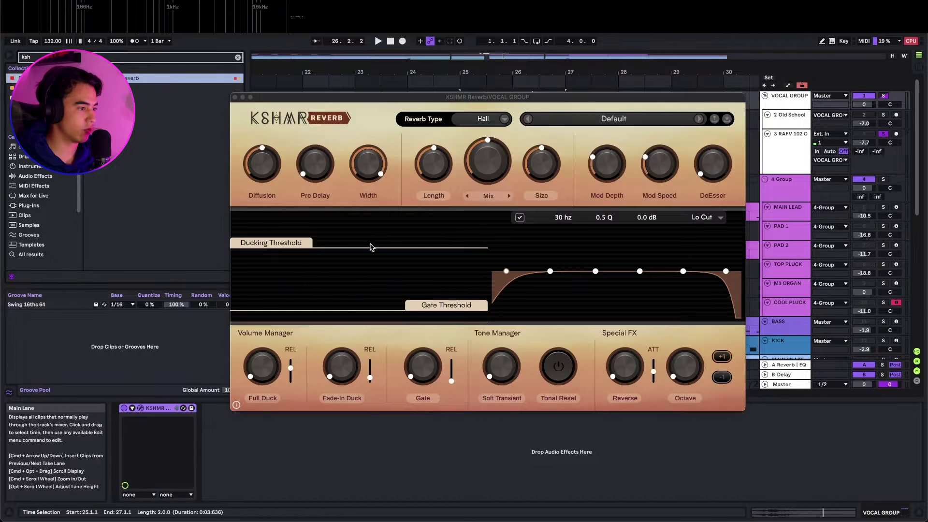
Switch the KSHMR Reverb from Mix to Reverb Vol, shorten Length, raise Full Duck, set Lo Cut to 243 Hz, and close the plugin
key(space)
drag(476, 172, 435, 186)
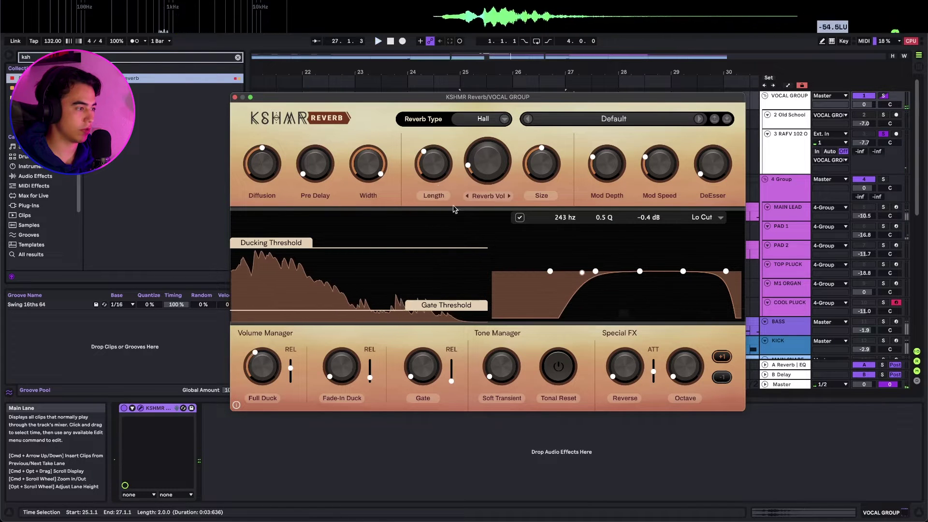
click(235, 98)
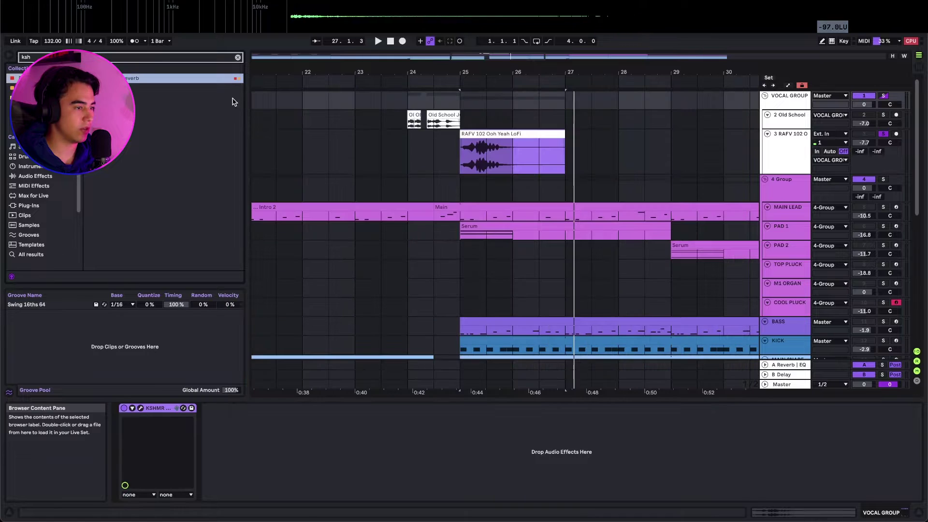
Move the RAFV 102 Ooh Yeah LoFi clip from bar 25 to bar 27 on its track
click(499, 134)
scroll(496, 135, right, 2)
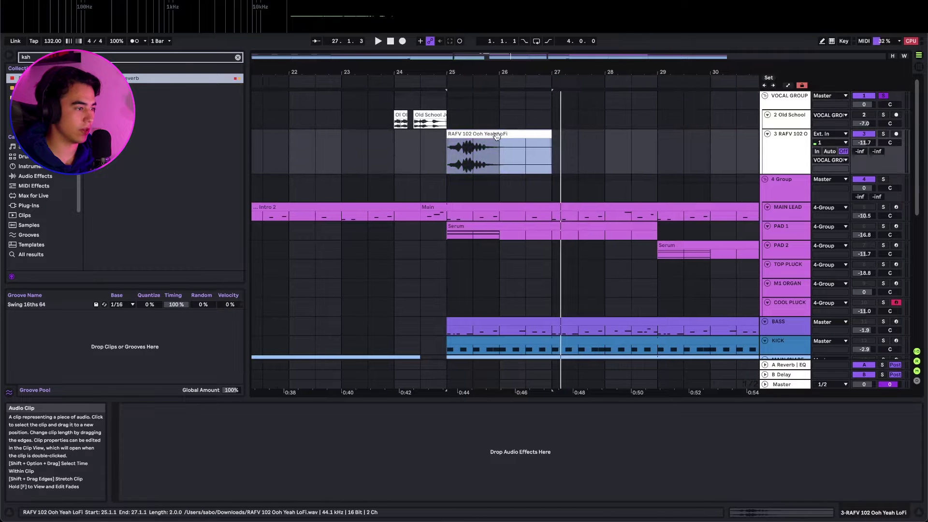
key(Delete)
scroll(547, 215, down, 4)
click(510, 161)
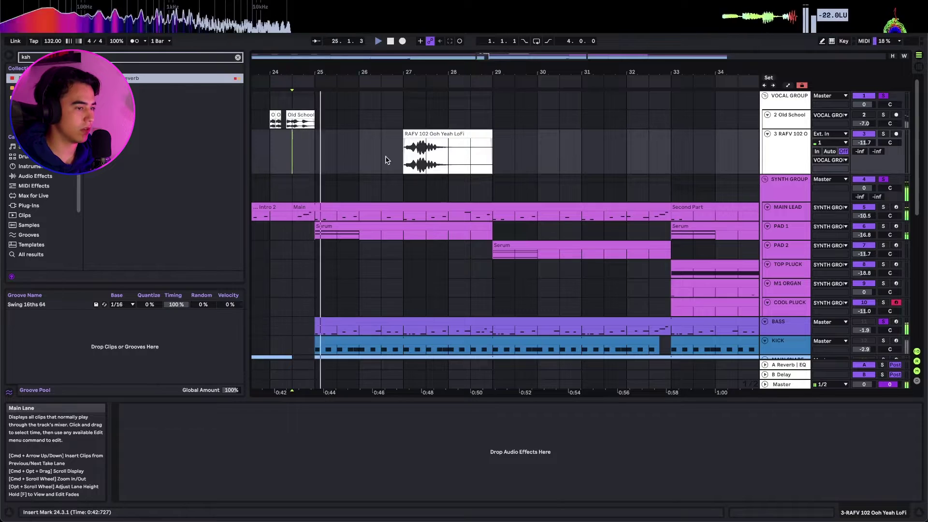
Move the RAFV 102 vocal clip earlier to 26.3.1 and lower its track volume to -14.4 dB
click(448, 134)
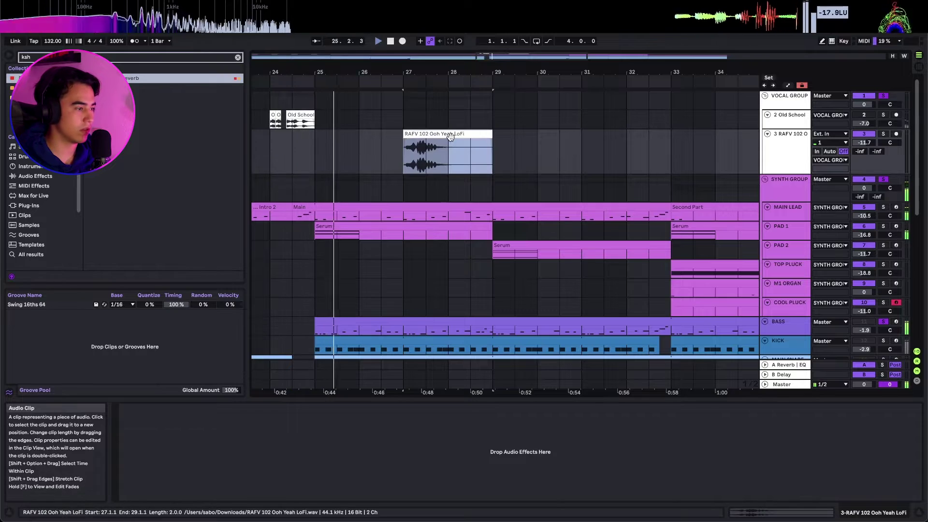
scroll(423, 146, up, 3)
drag(422, 133, 393, 133)
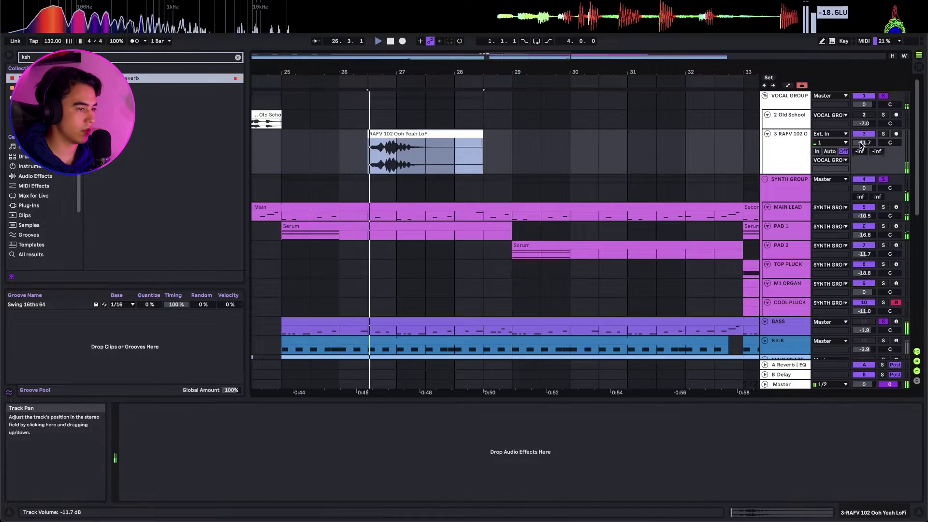
drag(863, 143, 864, 150)
Duplicate bars 25 to 33 of the RAFV 102 vocal track so the clip repeats in the Second Part
click(425, 133)
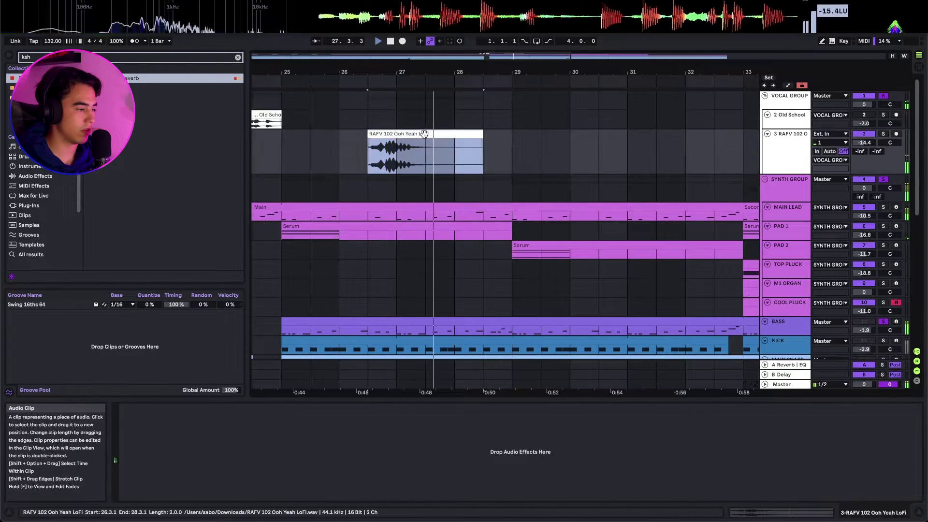
scroll(424, 133, down, 3)
click(358, 159)
drag(358, 158, 483, 155)
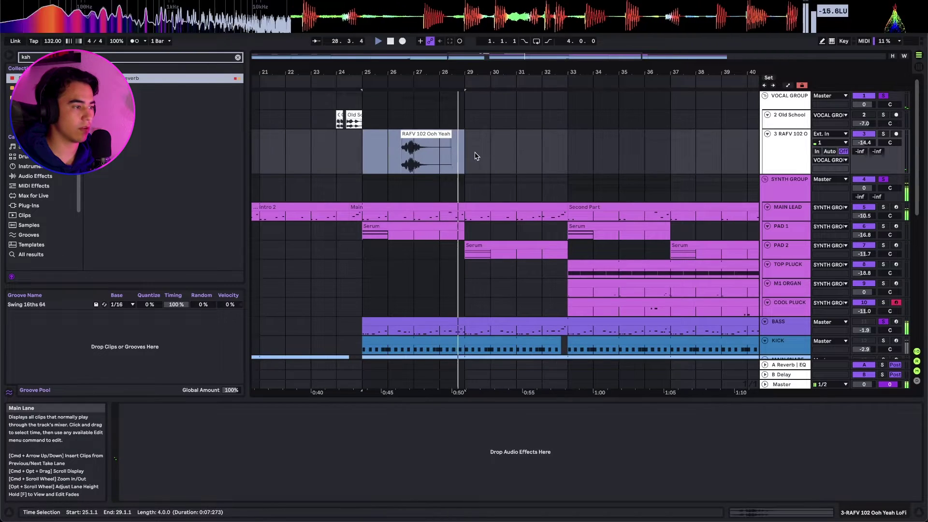
scroll(475, 155, down, 2)
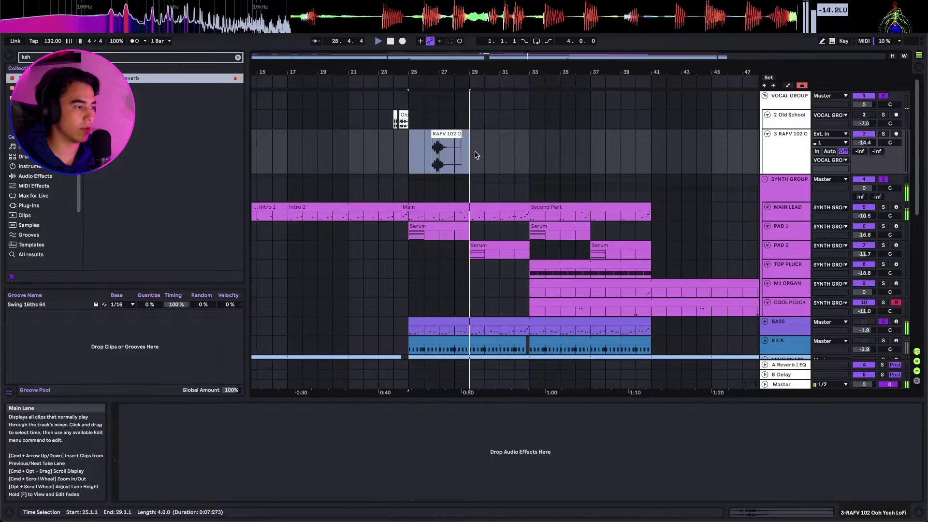
shift+click(528, 156)
key(super+d)
Examine the duplicated vocal clip in the Second Part and its timing against the other tracks during playback
click(545, 144)
click(566, 133)
scroll(544, 147, up, 3)
scroll(528, 151, up, 2)
scroll(528, 151, down, 4)
scroll(551, 155, up, 5)
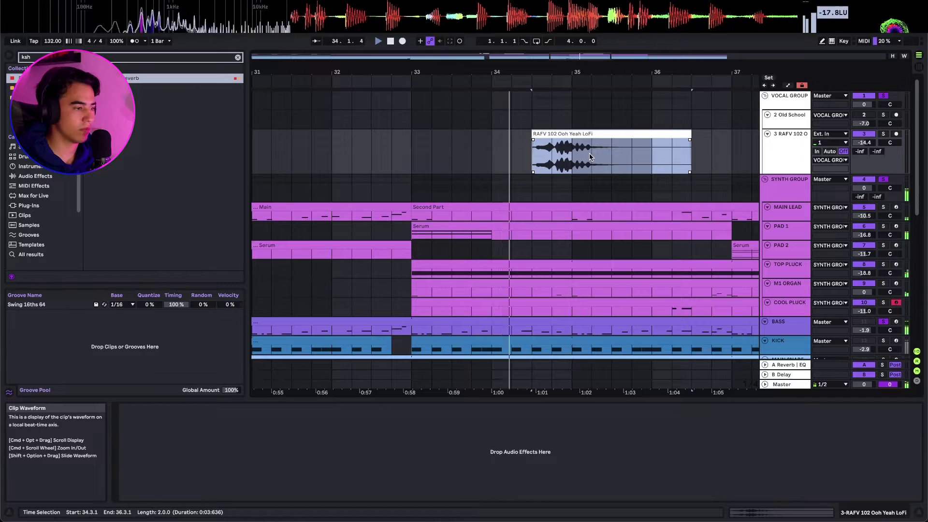
scroll(589, 153, down, 6)
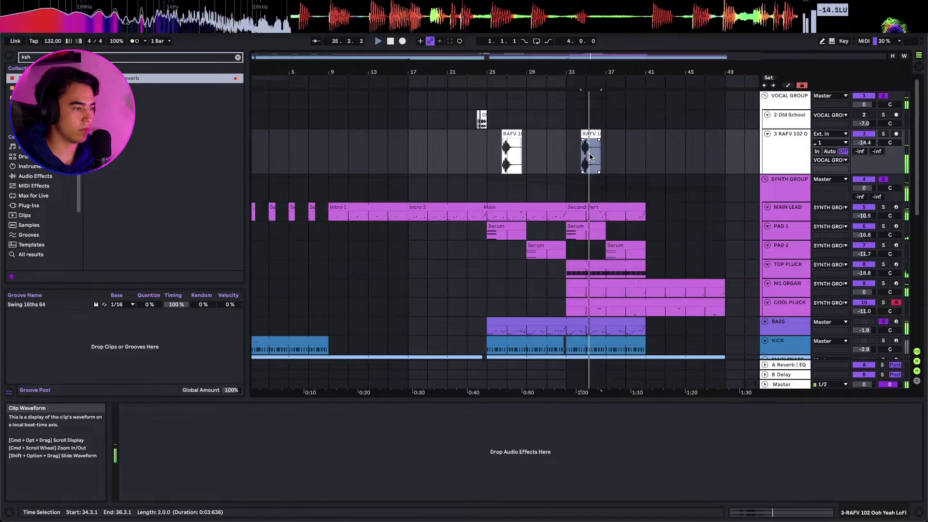
Replay the start of the Main section and move the first RAFV 102 clip to 26.2.1
scroll(496, 157, up, 4)
click(464, 159)
key(space)
key(space)
click(525, 134)
scroll(522, 142, up, 5)
drag(523, 141, 500, 136)
scroll(500, 134, up, 1)
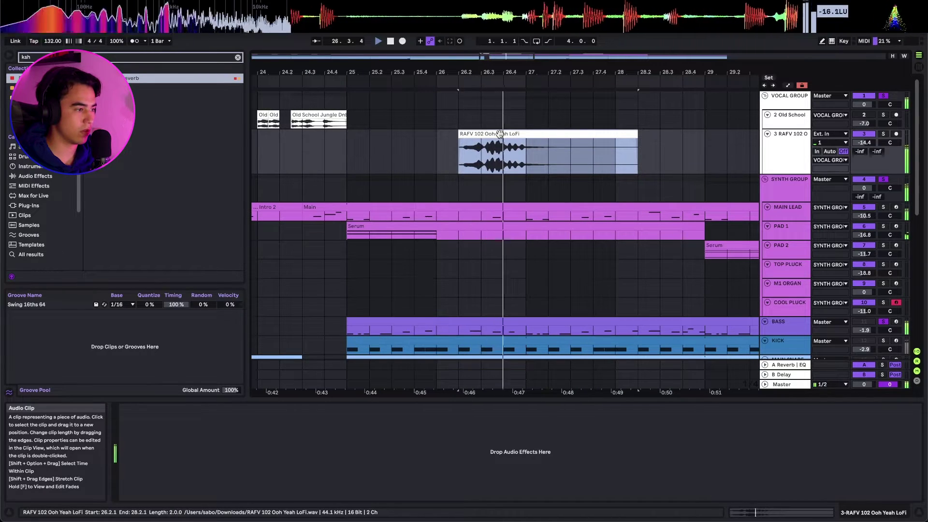
Try the first RAFV 102 clip at 26.1.1 during playback, and move it back to 26.2.1
drag(501, 134, 478, 136)
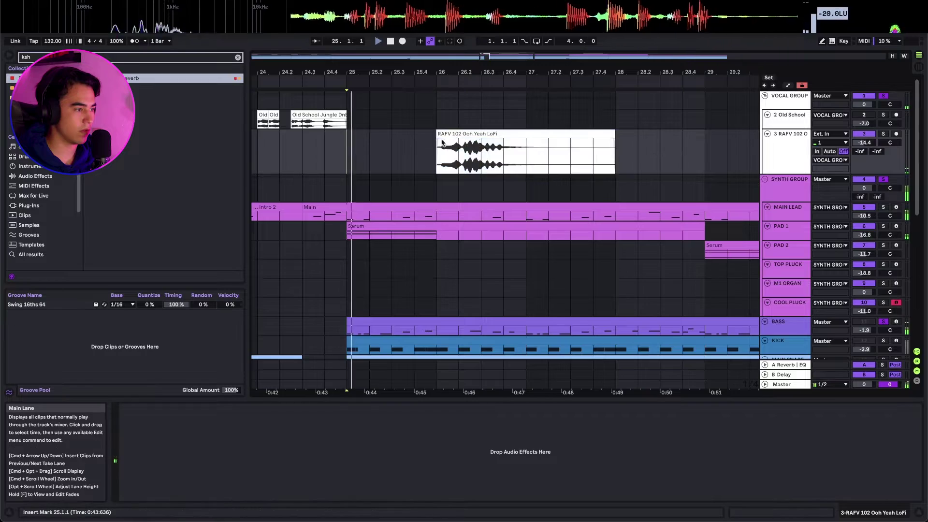
double_click(464, 157)
key(shift+Tab)
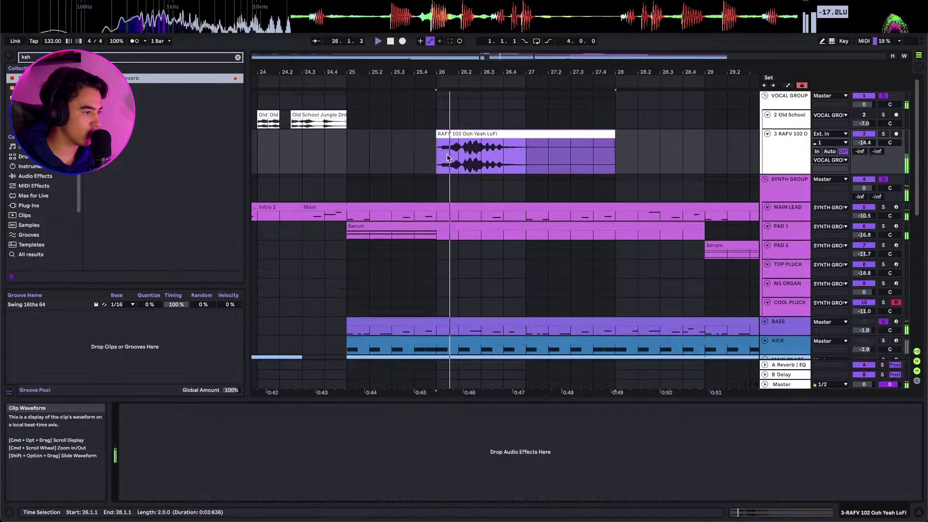
click(305, 153)
key(space)
key(space)
click(481, 133)
scroll(488, 134, up, 1)
drag(488, 133, 509, 132)
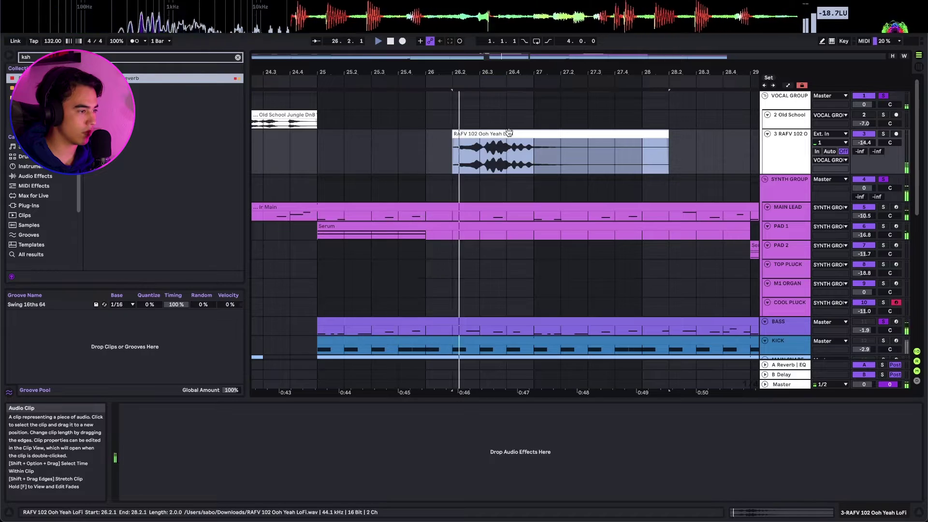
Copy bars 25 to 29 of the RAFV 102 track and paste them at bar 33 over the previous duplicate
scroll(509, 133, down, 5)
scroll(541, 149, up, 2)
drag(532, 155, 460, 161)
click(612, 160)
key(super+v)
click(682, 149)
click(665, 134)
drag(673, 135, 668, 134)
Cut the first RAFV 102 clip out of 26.2.1 and paste it at bar 28
click(397, 162)
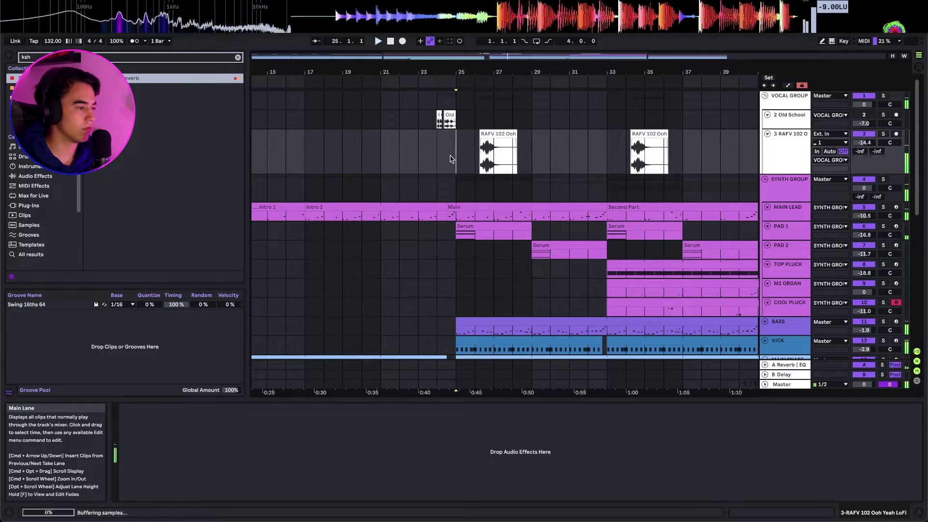
click(500, 152)
scroll(503, 151, up, 2)
scroll(502, 153, up, 3)
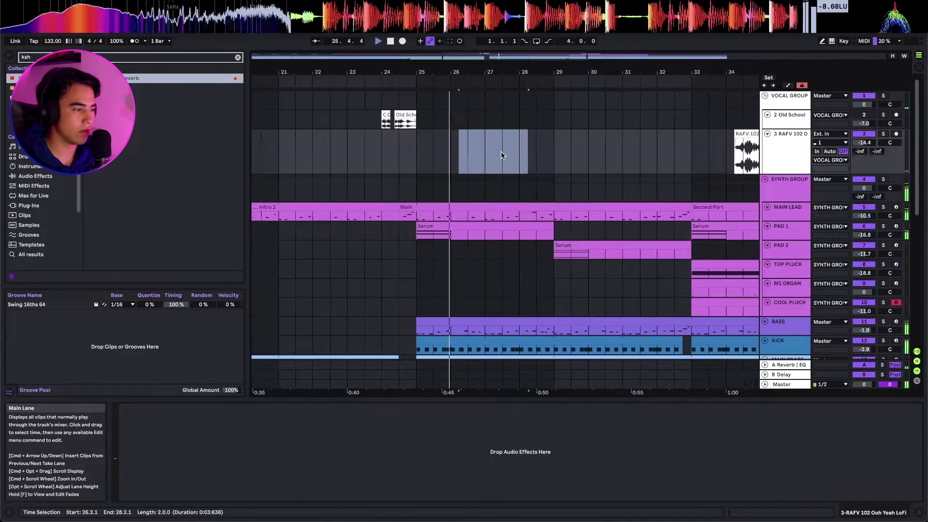
click(520, 154)
key(super+v)
scroll(519, 154, up, 2)
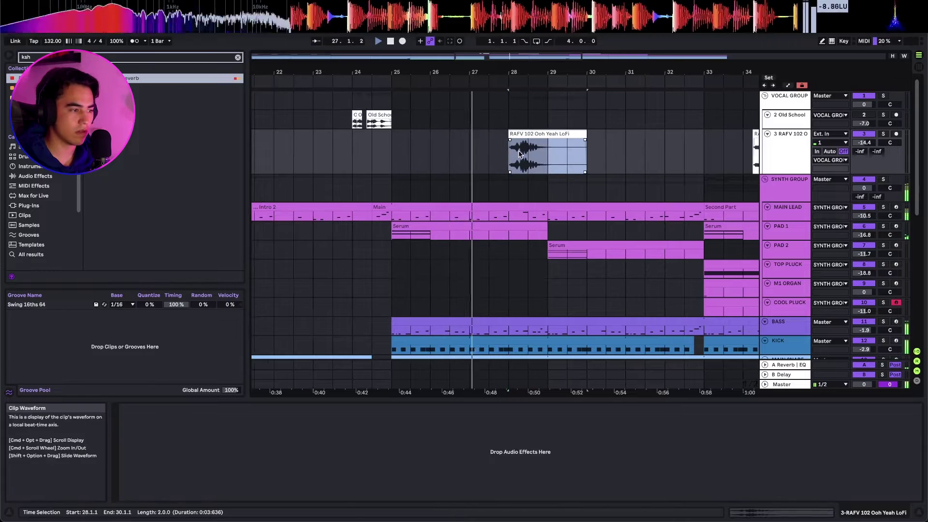
Shift the pasted RAFV 102 clip to 28.3.1 and nudge it slightly earlier to about 28.2.4
drag(526, 135, 556, 137)
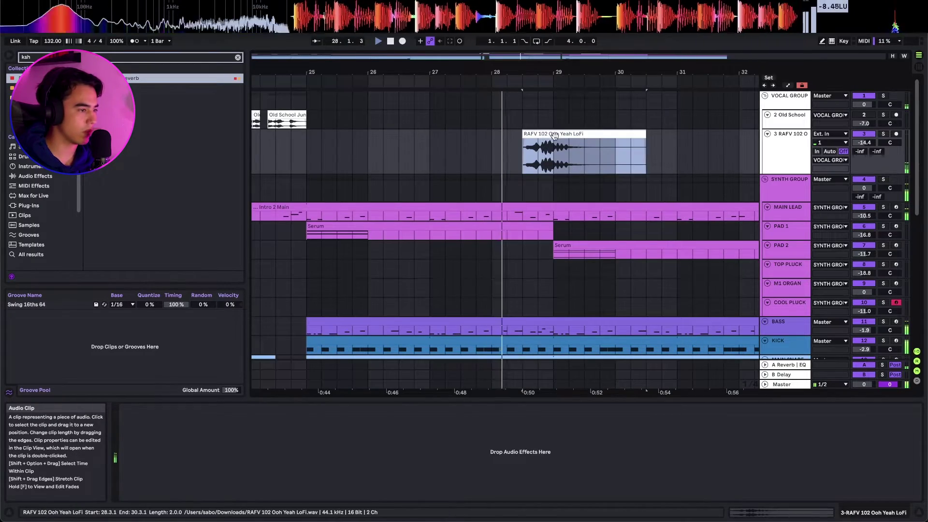
scroll(555, 136, up, 2)
scroll(532, 134, up, 2)
drag(529, 137, 500, 136)
scroll(500, 138, down, 8)
Play back the arrangement around bar 28 to check the timing of the repositioned vocal clip
click(394, 155)
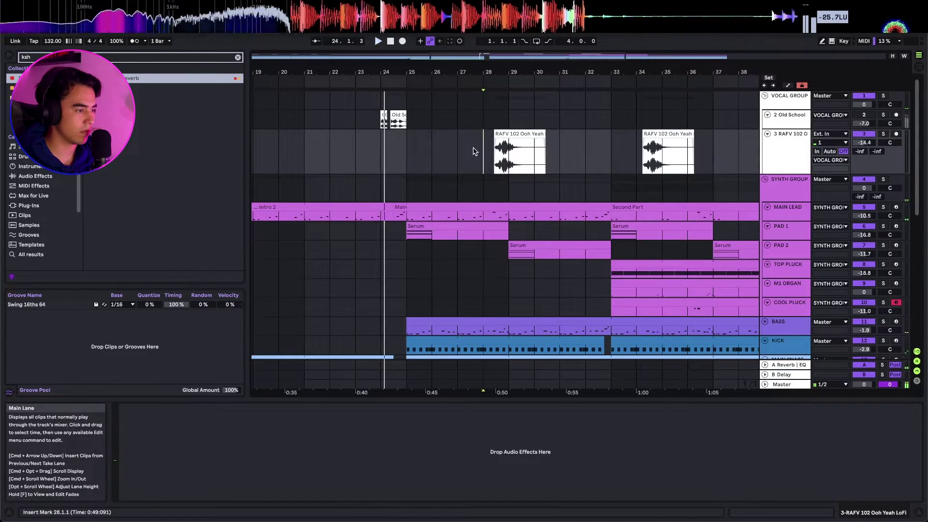
scroll(495, 150, up, 4)
click(570, 134)
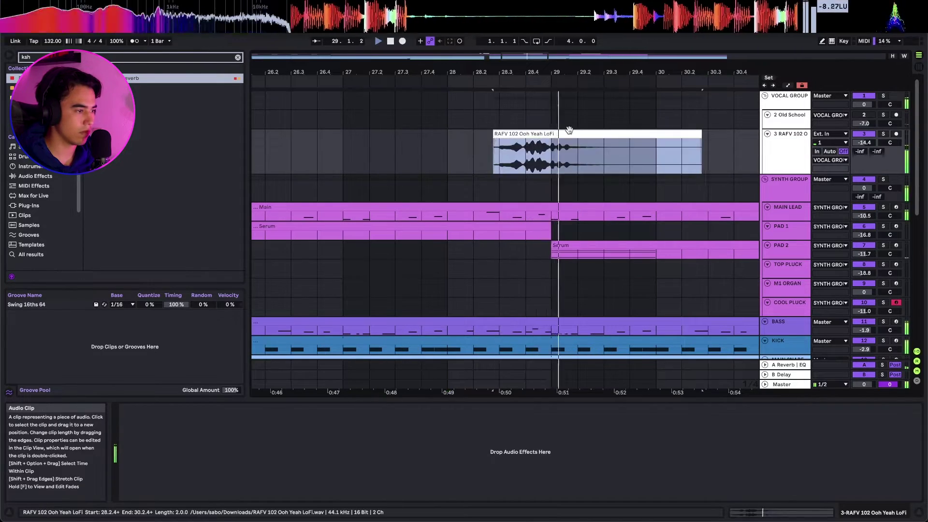
scroll(569, 134, down, 6)
click(481, 161)
key(space)
key(space)
Cut the section from 29.1.1 to 29.3.1 out of the first RAFV 102 clip
scroll(566, 153, up, 7)
drag(567, 153, 639, 146)
key(Delete)
click(459, 152)
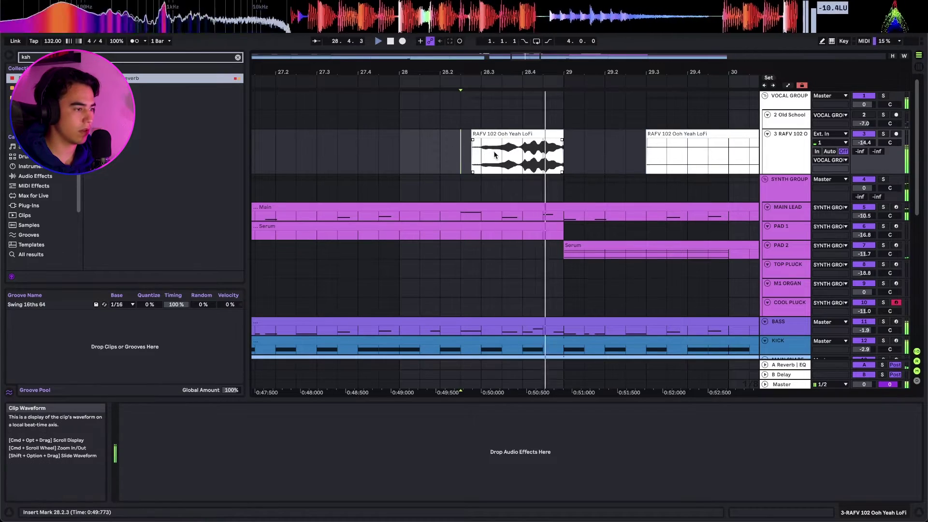
Replay the edited vocal and delete the leftover clip piece starting at 29.3.1
scroll(494, 155, down, 6)
click(380, 152)
key(space)
key(space)
click(498, 134)
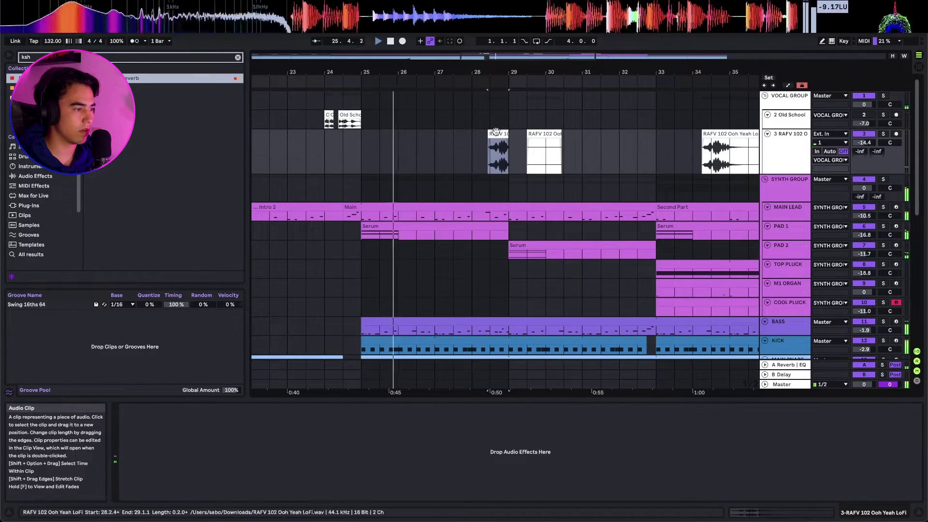
scroll(536, 131, up, 5)
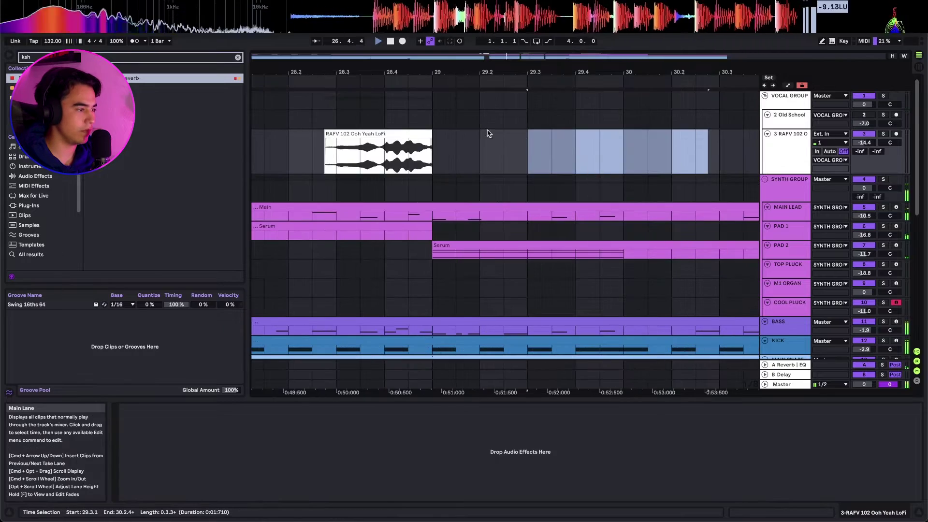
Create a new audio track below the RAFV 102 track and paste the cut vocal section at bar 25
drag(429, 133, 524, 133)
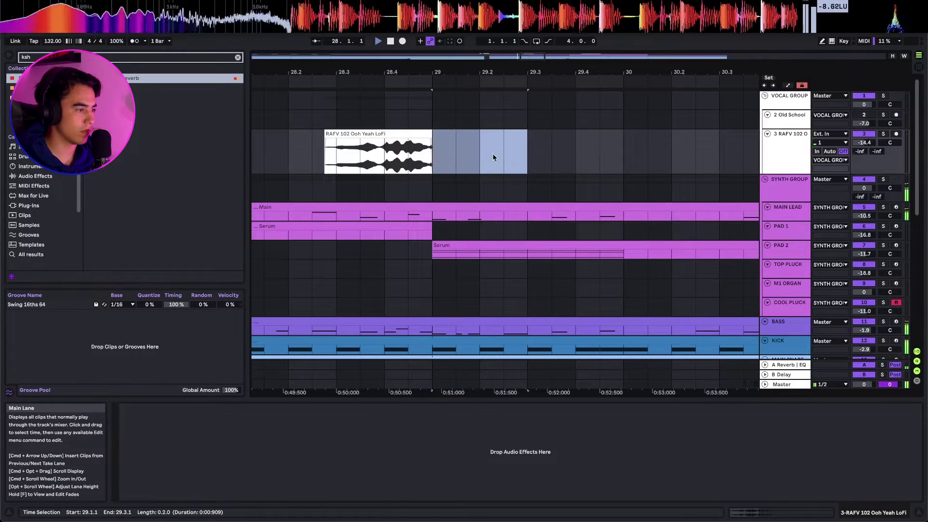
scroll(497, 154, down, 5)
click(795, 160)
key(super+t)
click(324, 195)
key(super+v)
Solo the new vocal track for playback, lower its volume to -18.6 dB, and turn its solo off
key(s)
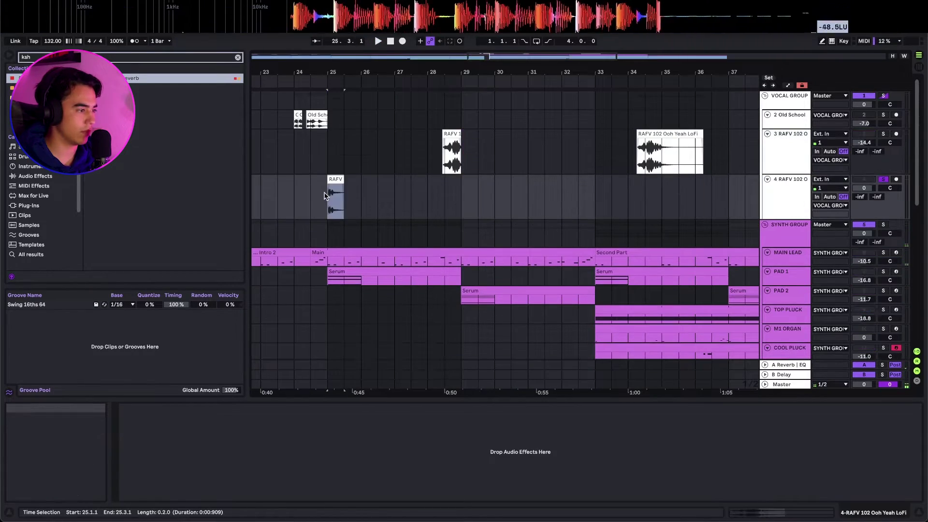
key(space)
scroll(336, 196, up, 5)
key(space)
click(858, 188)
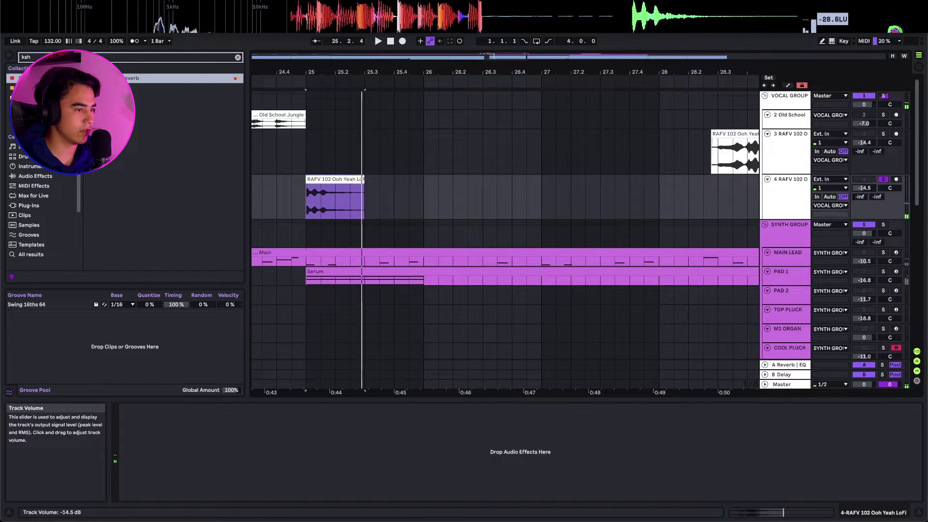
drag(864, 188, 864, 195)
click(883, 179)
Play the chopped vocal in context, copy its clip, and paste it at bars 27 and 29 on the new track
click(280, 212)
key(space)
click(336, 179)
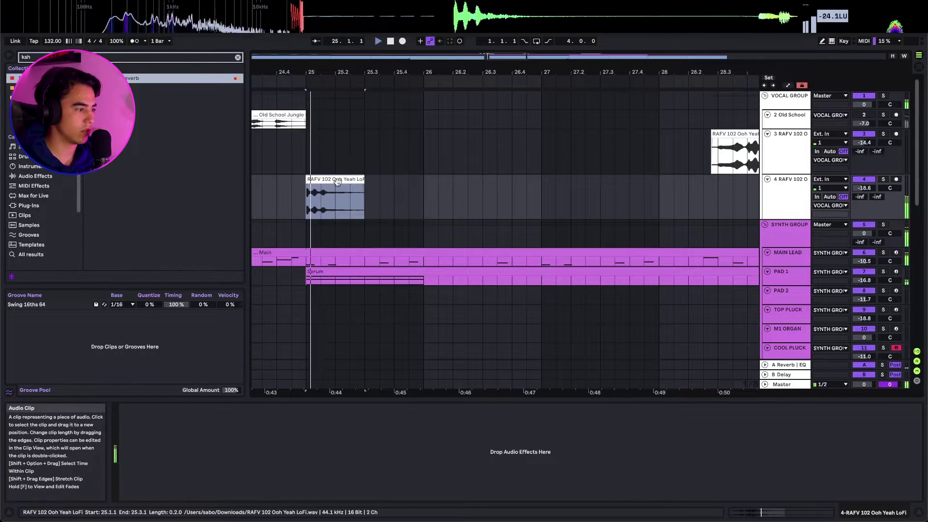
scroll(392, 188, down, 2)
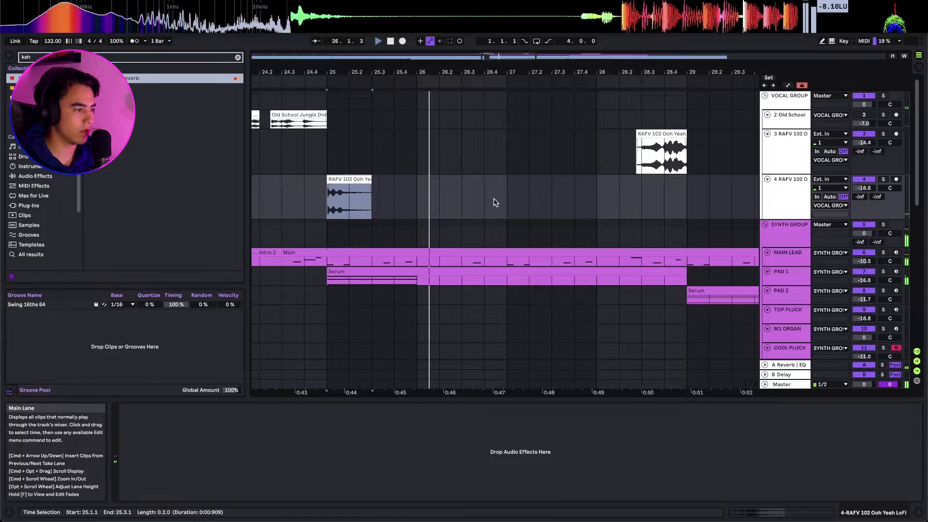
click(506, 201)
key(super+v)
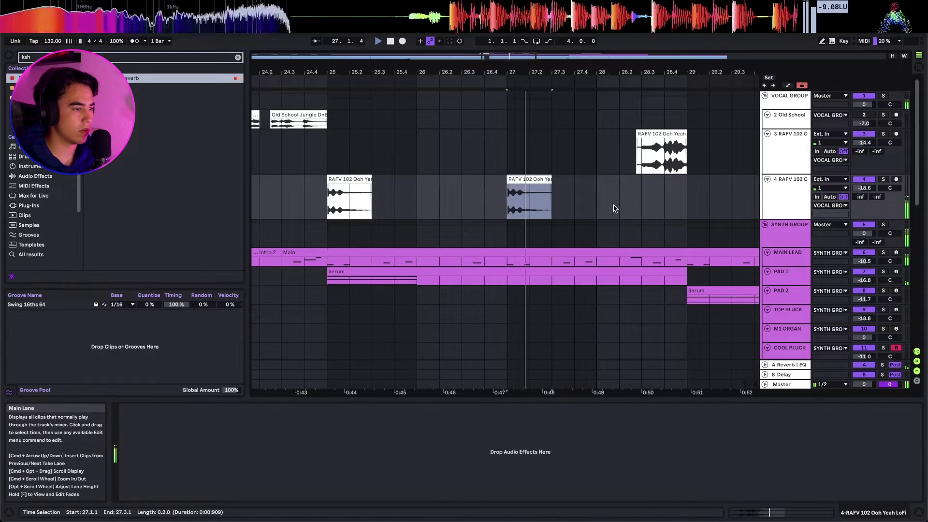
scroll(628, 198, down, 2)
click(638, 199)
key(super+v)
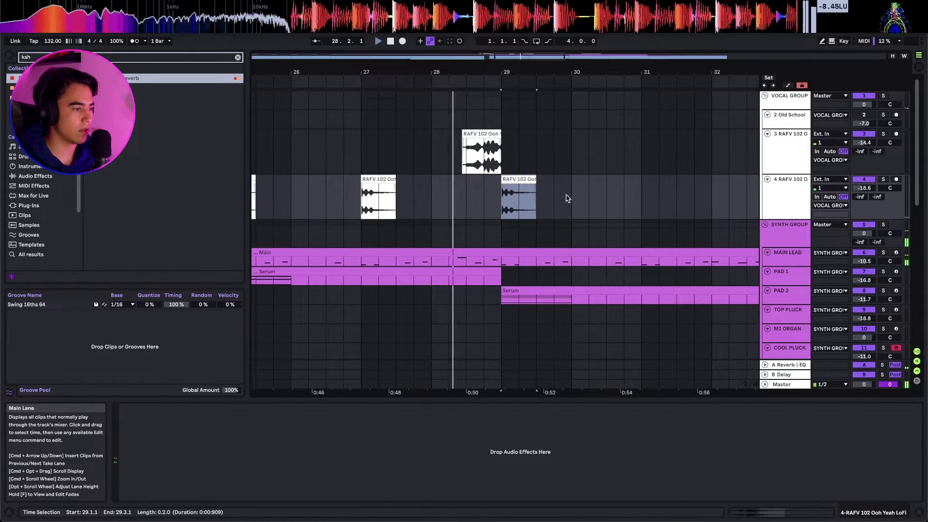
Paste the chopped vocal clip at bar 31 and lower its track volume to -19.7 dB
click(583, 198)
key(super+v)
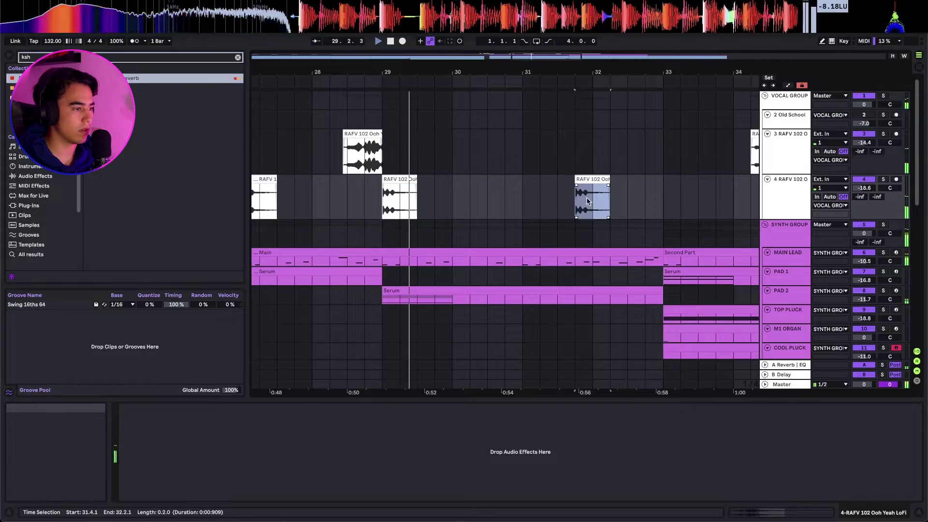
scroll(591, 199, down, 5)
click(531, 196)
key(super+v)
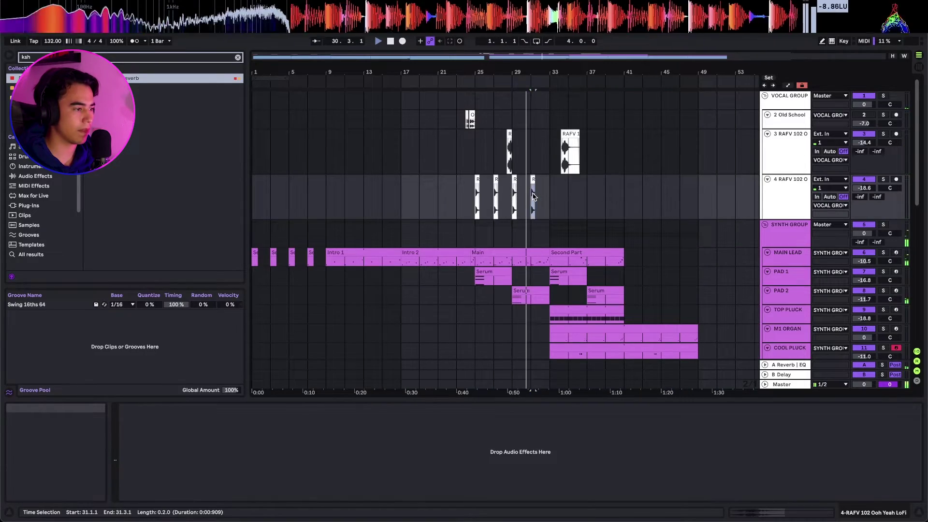
drag(869, 187, 869, 189)
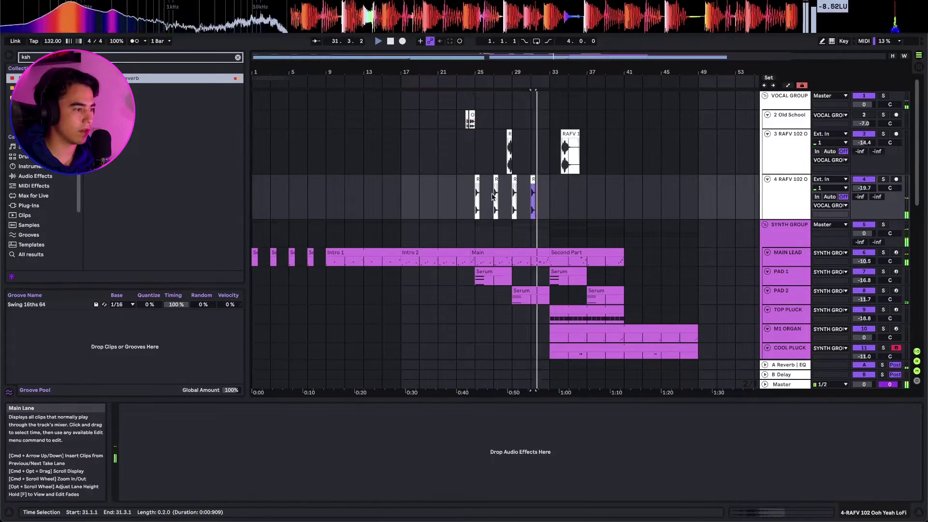
Paste the chopped vocal clip at bar 33, at the start of the Second Part
scroll(640, 201, up, 5)
click(658, 199)
key(super+v)
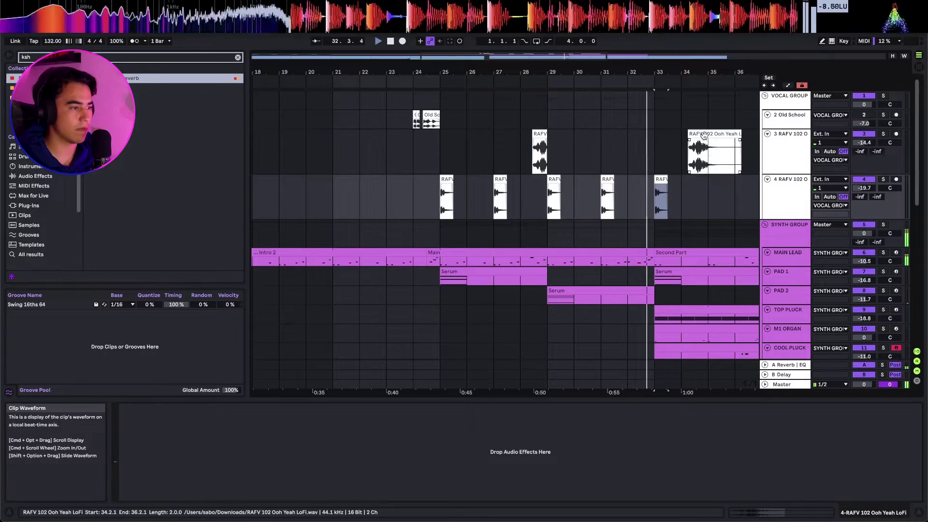
Delete the leftover vocal clip at bar 34 on the first RAFV 102 track and play from around bar 23
click(703, 135)
key(Delete)
click(388, 171)
key(space)
key(space)
Try pasting the bar 28 vocal clip just before bar 25 on its own track, listen to it, and undo the paste
click(444, 178)
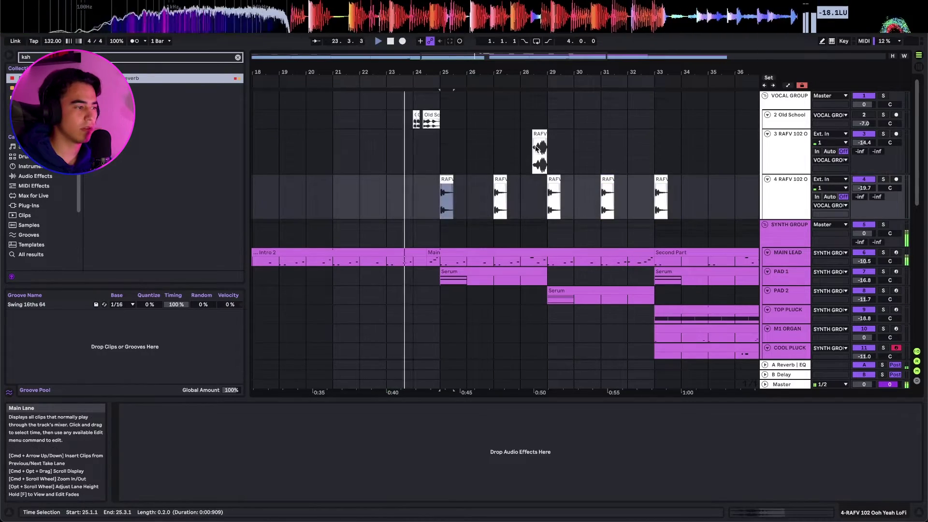
click(539, 151)
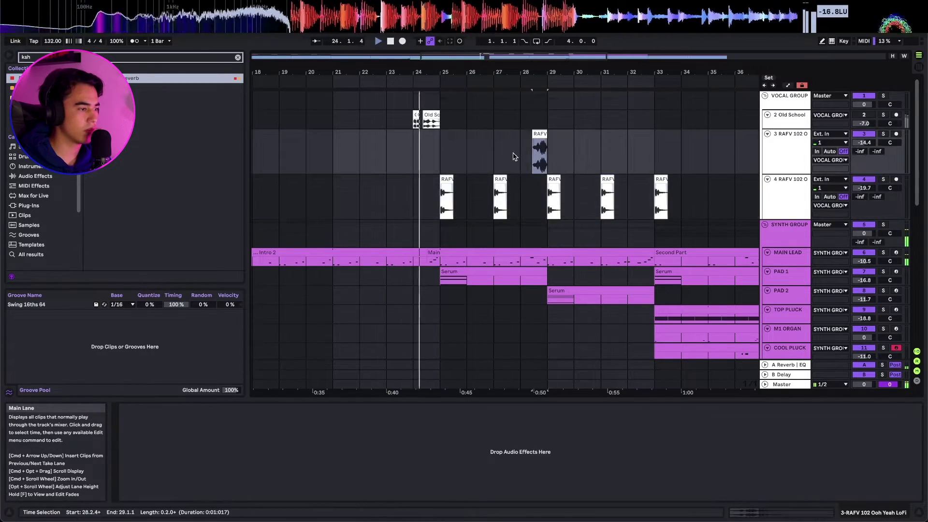
click(409, 159)
key(super+v)
click(410, 158)
key(space)
scroll(425, 158, up, 4)
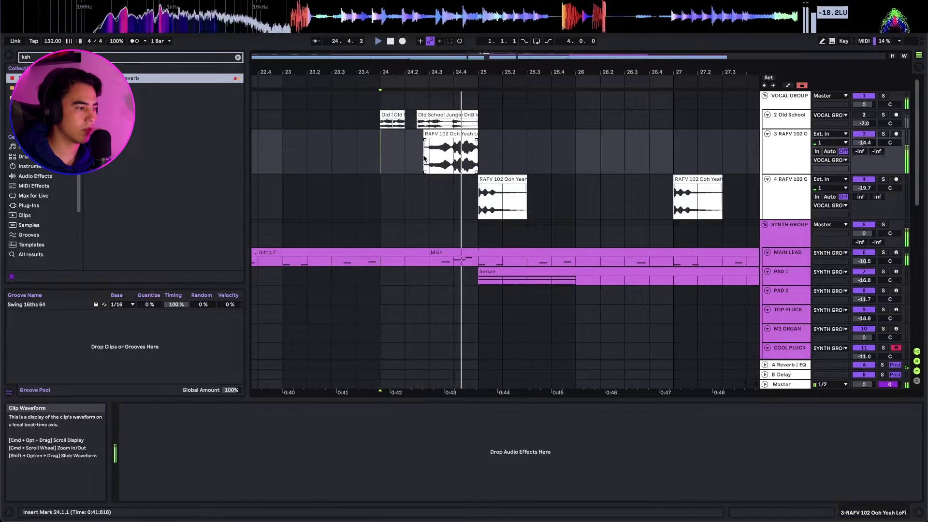
scroll(424, 159, down, 4)
key(super+z)
Play briefly from bar 22.3, copy the chopped vocal clip at bar 25, and paste it at bar 17, the start of Intro 2
click(315, 160)
key(space)
key(space)
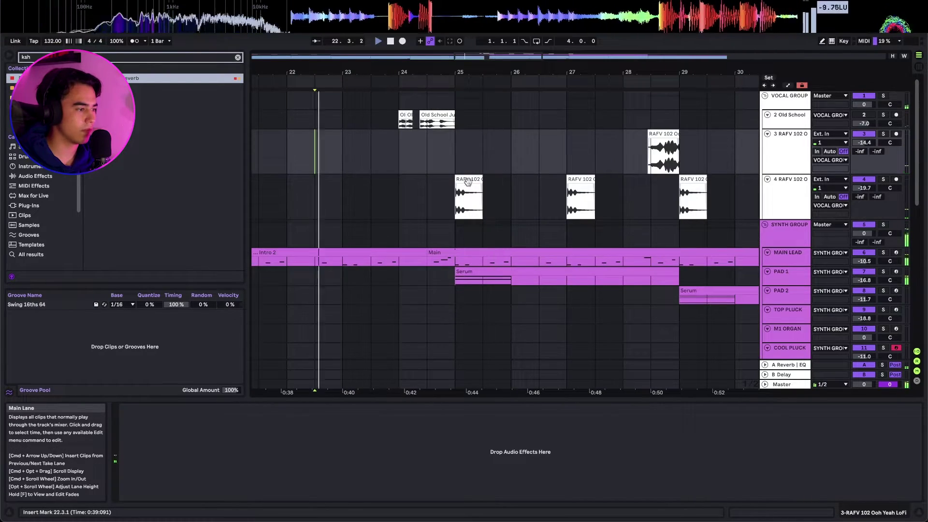
click(458, 178)
scroll(444, 184, down, 5)
click(380, 190)
scroll(399, 188, up, 3)
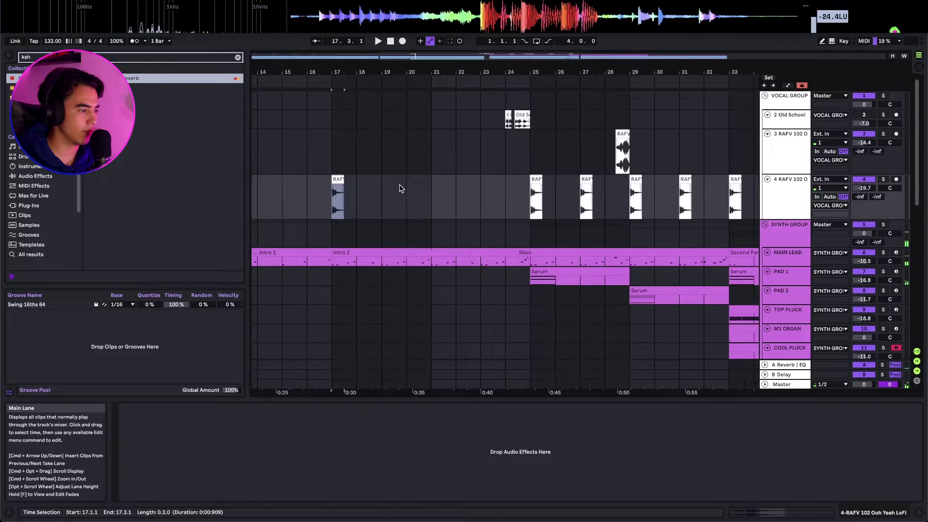
Repeat the chopped vocal clip at bars 19, 21 and 23 and play from bar 16
key(super+d)
key(super+d)
key(super+d)
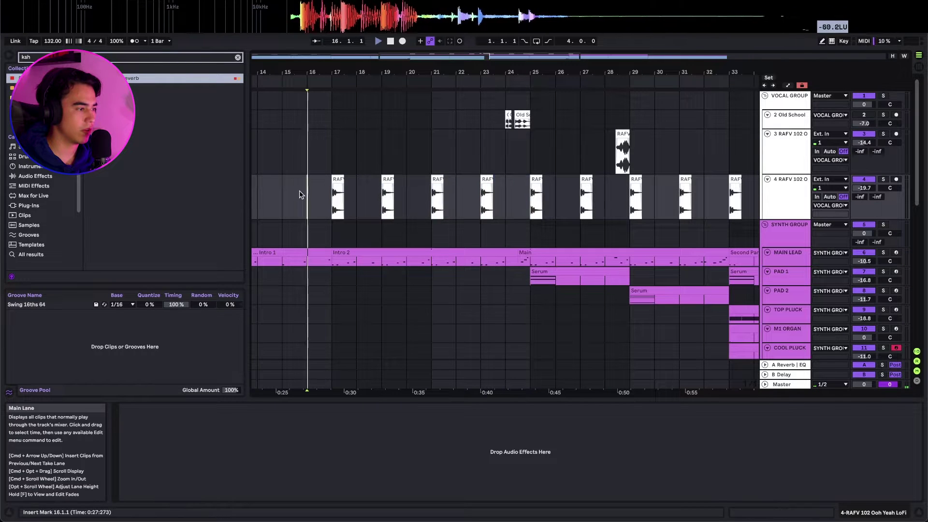
click(309, 191)
key(space)
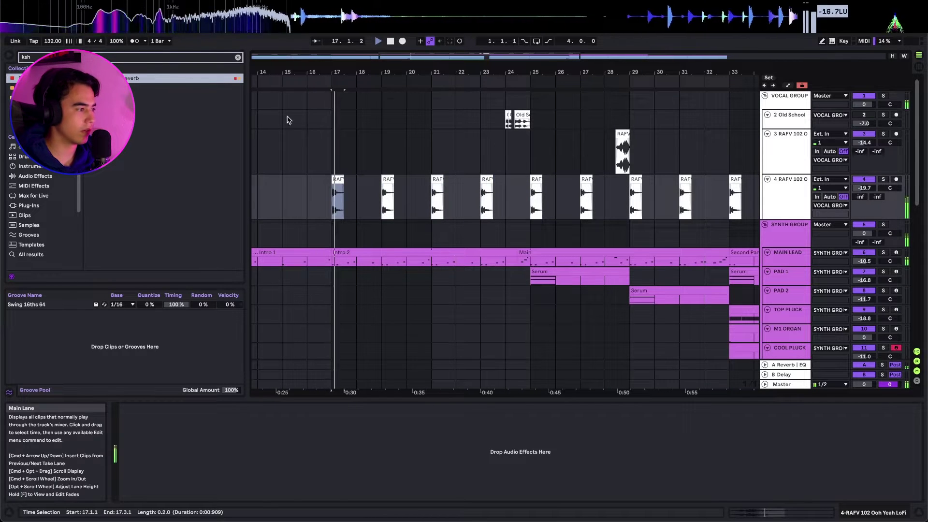
Add a Delay to the chopped vocal track with Ping Pong on, both times at 2, and feedback and dry/wet at 34%
click(209, 59)
text(DEL)
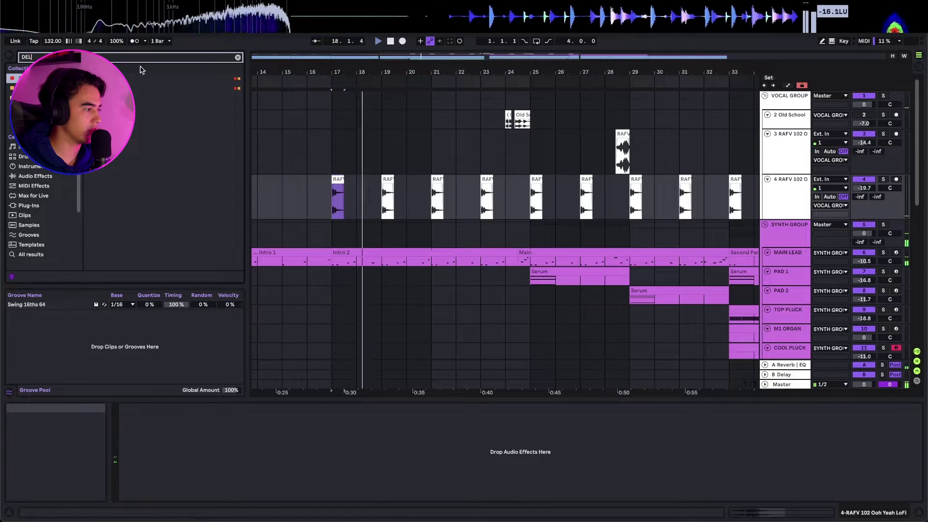
double_click(129, 78)
click(294, 434)
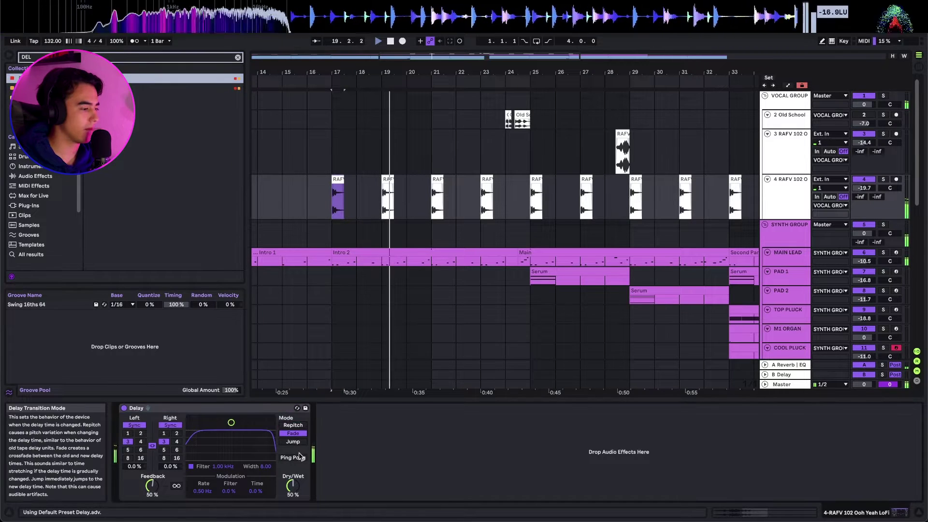
click(295, 457)
drag(292, 485, 291, 490)
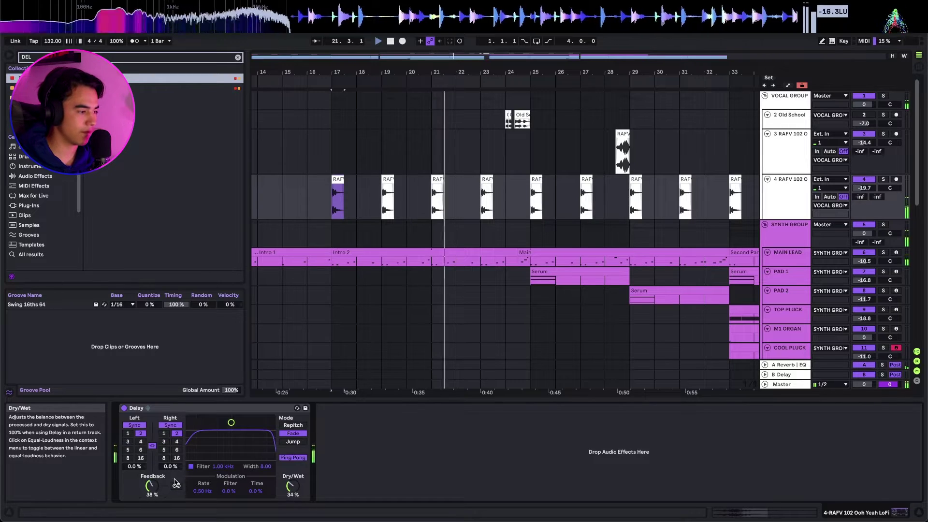
Trim the end of the chopped vocal clip at bar 17 slightly and turn on the arrangement loop
click(624, 186)
click(344, 179)
click(340, 179)
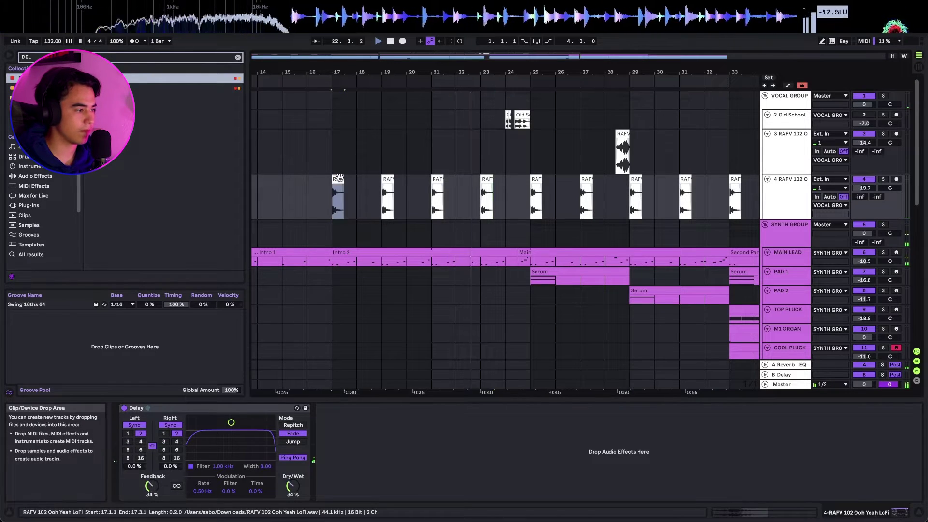
scroll(343, 179, up, 5)
drag(344, 180, 342, 180)
click(363, 147)
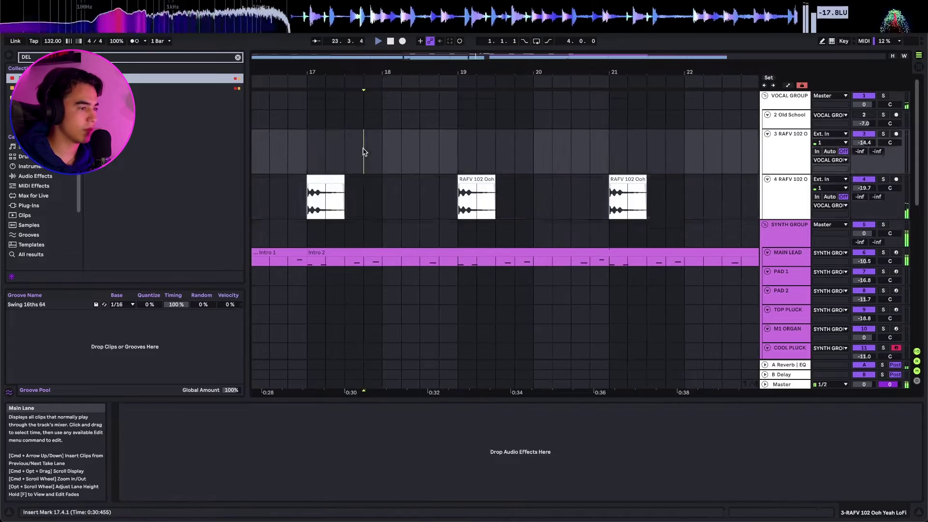
scroll(364, 147, down, 3)
click(536, 42)
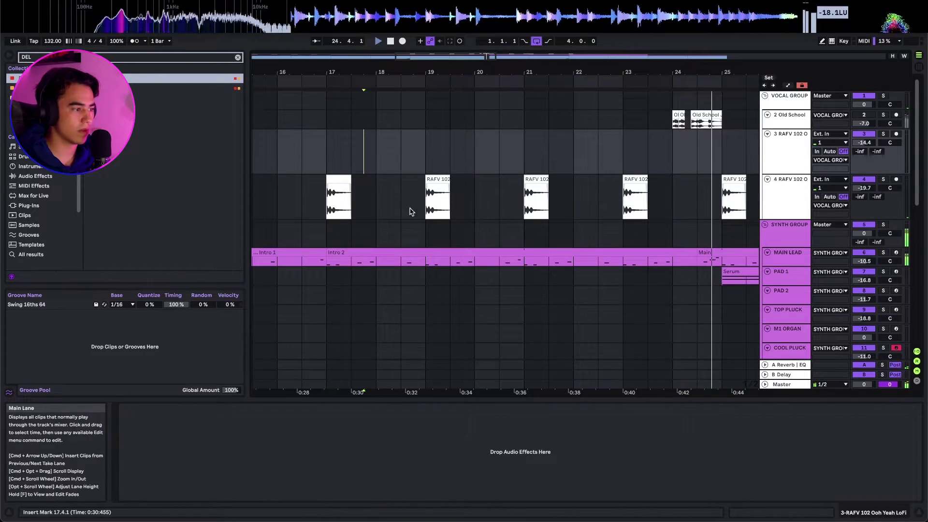
Duplicate the bar 17 to 19 section of the chopped vocal track repeatedly so it replaces the clips through bar 29
drag(422, 210, 326, 211)
scroll(326, 210, down, 4)
key(super+d)
key(super+d)
key(super+d)
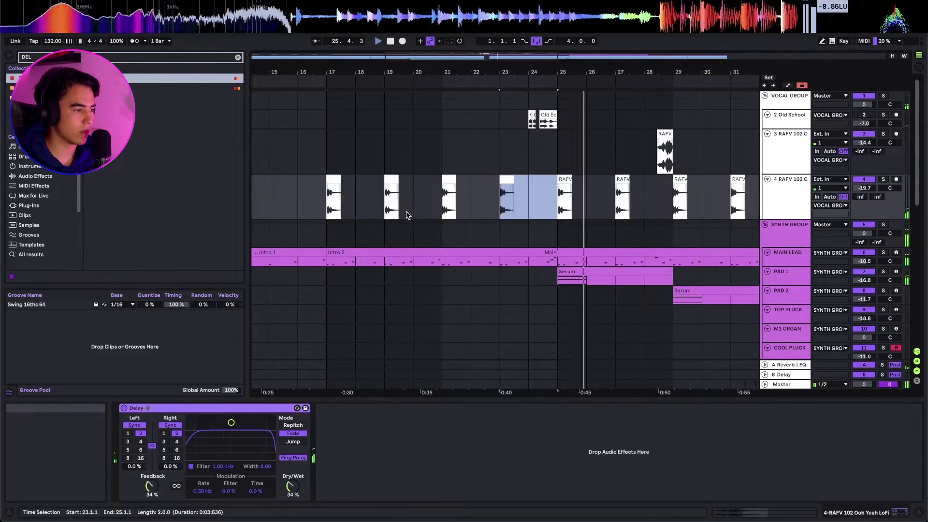
scroll(408, 215, down, 2)
key(super+d)
key(super+d)
key(super+d)
Clear the chopped vocal clips between bars 25 and 28 and duplicate the bar 29 to 31 section to bar 31
click(485, 158)
drag(544, 186, 601, 187)
scroll(600, 186, right, 4)
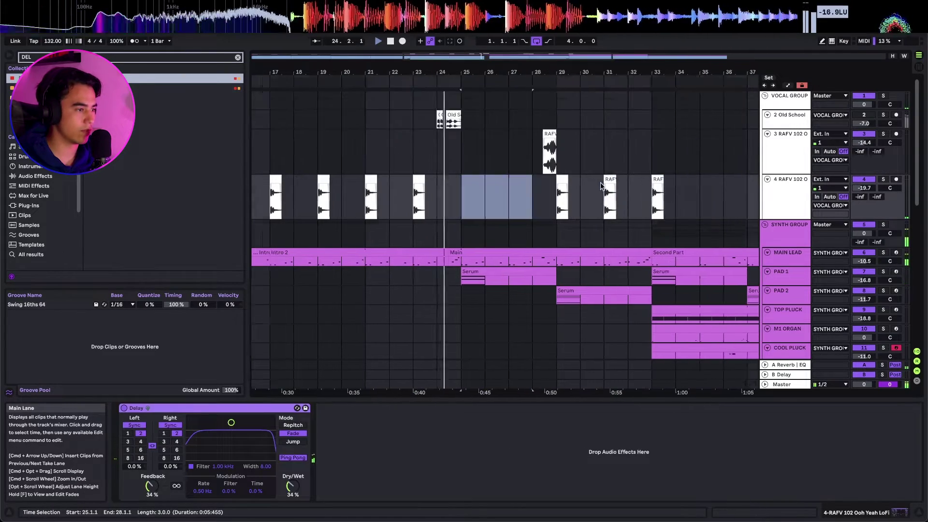
click(550, 184)
click(511, 201)
drag(500, 202, 547, 201)
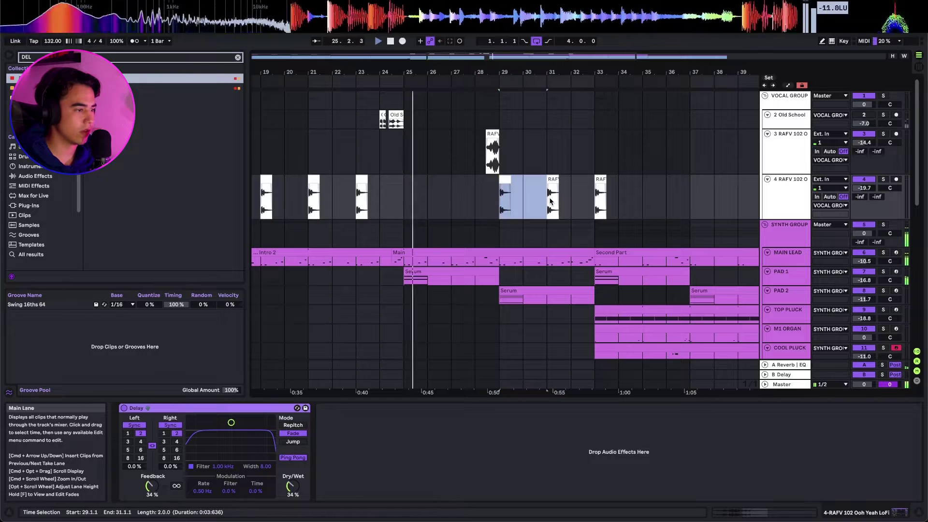
key(super+d)
Insert a new audio track directly below the DRUM LOOP track
scroll(550, 201, down, 10)
click(788, 284)
key(super+t)
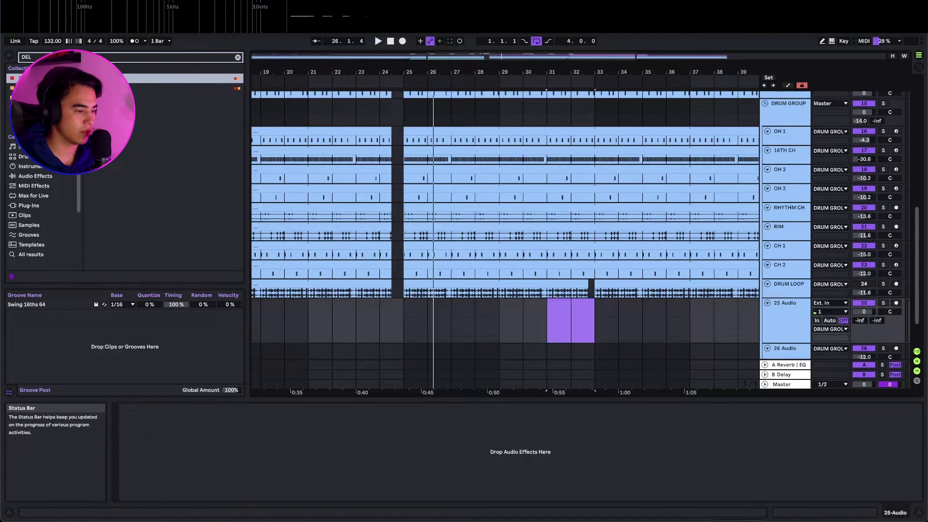
Switch to Splice and search the samples in the Sounds library for CRASH
key(super+Tab)
click(509, 50)
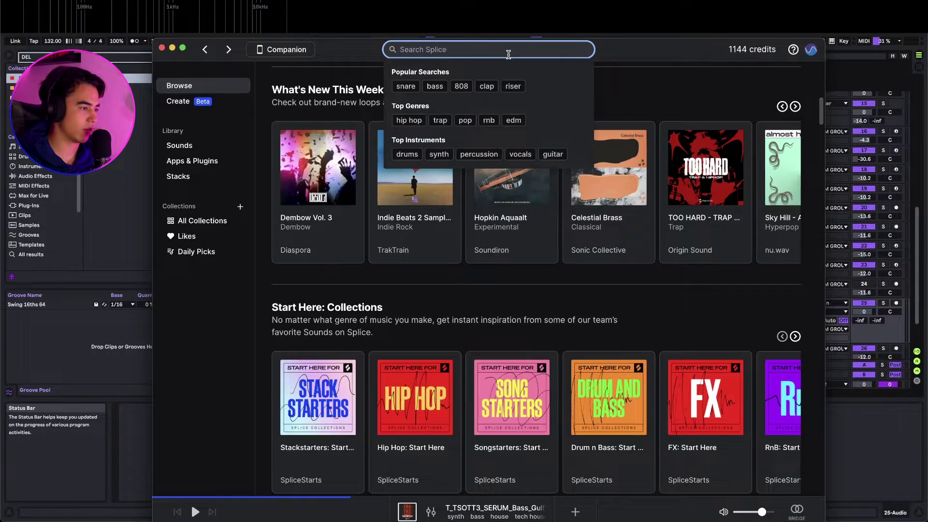
click(179, 145)
click(697, 227)
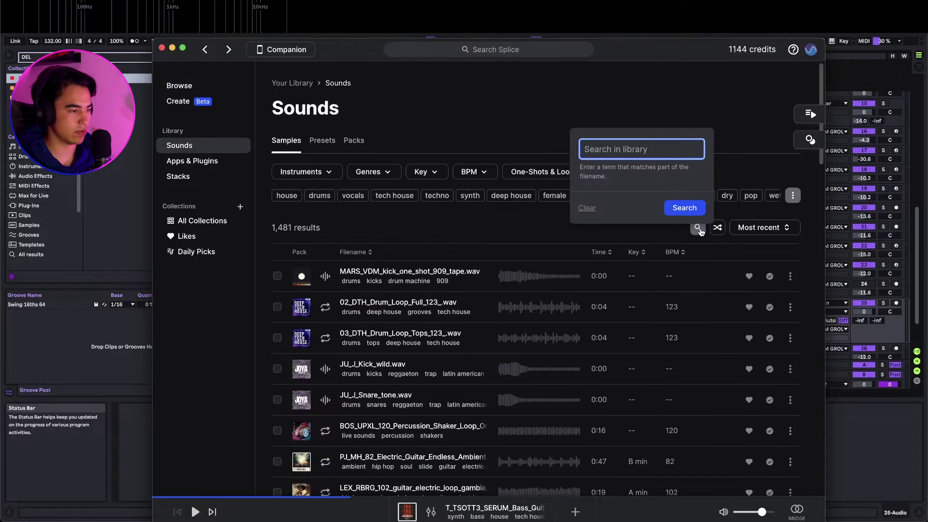
key(Return)
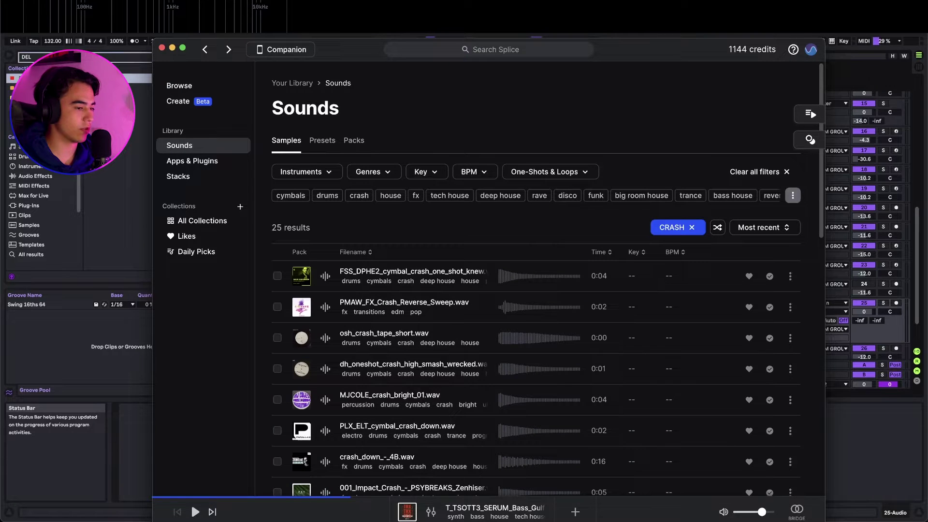
Audition the two T_TSTR_128 crash one-shots and copy T_TSTR_128_fx_oneshot_crash_echo.wav to the clipboard
click(328, 410)
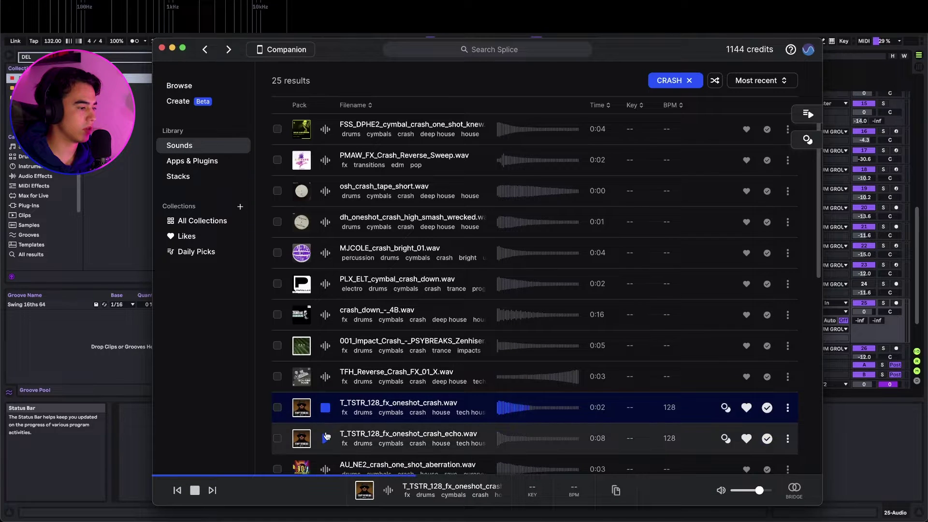
click(325, 438)
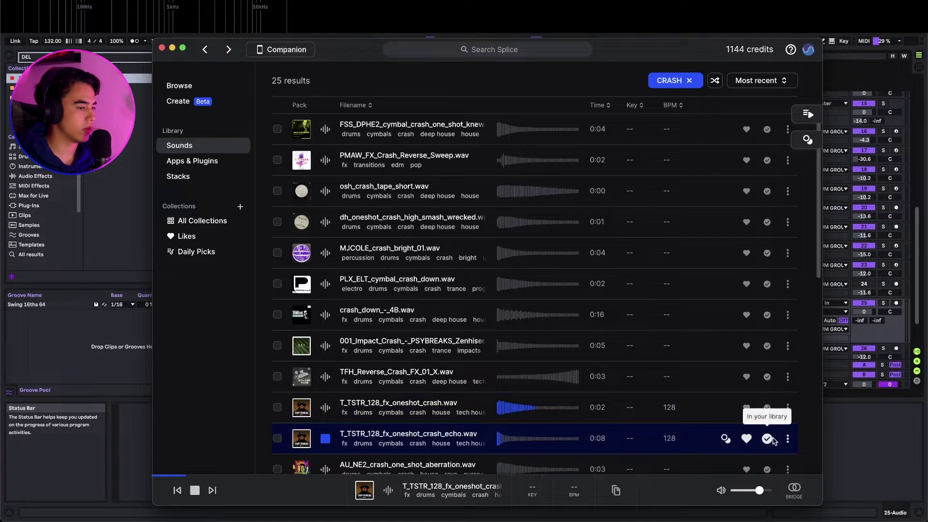
click(781, 441)
click(725, 294)
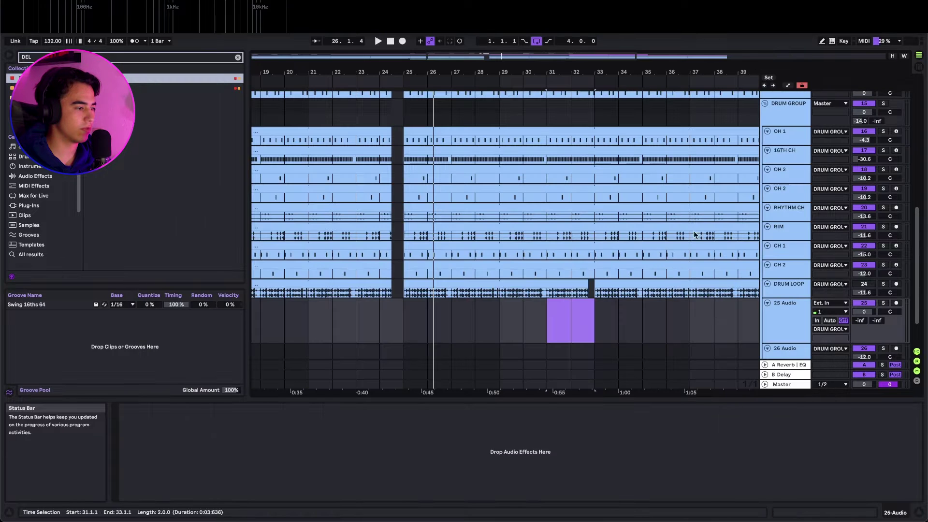
Insert a new audio track below the snare buildup track and paste the crash echo sample at bar 25
scroll(785, 303, down, 3)
click(793, 332)
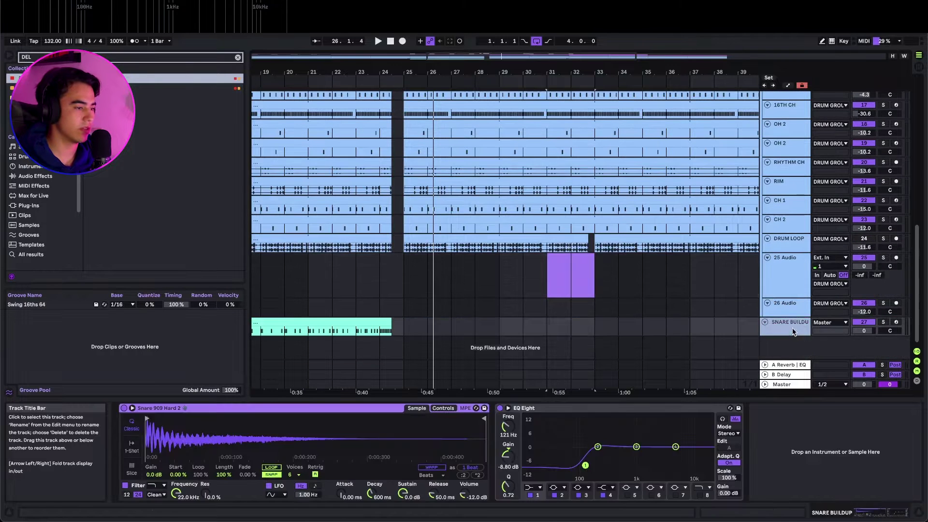
key(super+t)
click(396, 338)
key(super+v)
key(plus)
key(plus)
Play from bar 23, lower the crash echo track's volume to -21.7 dB, and select its clip
click(320, 337)
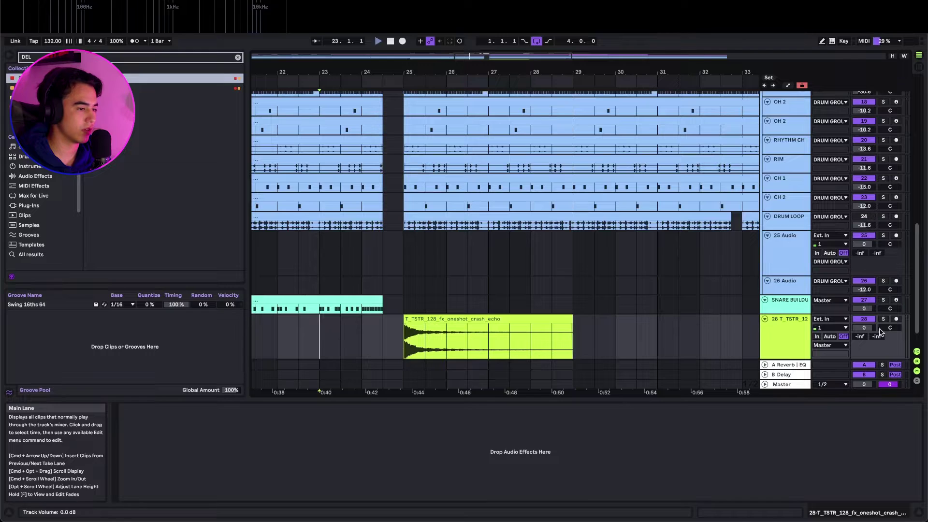
key(space)
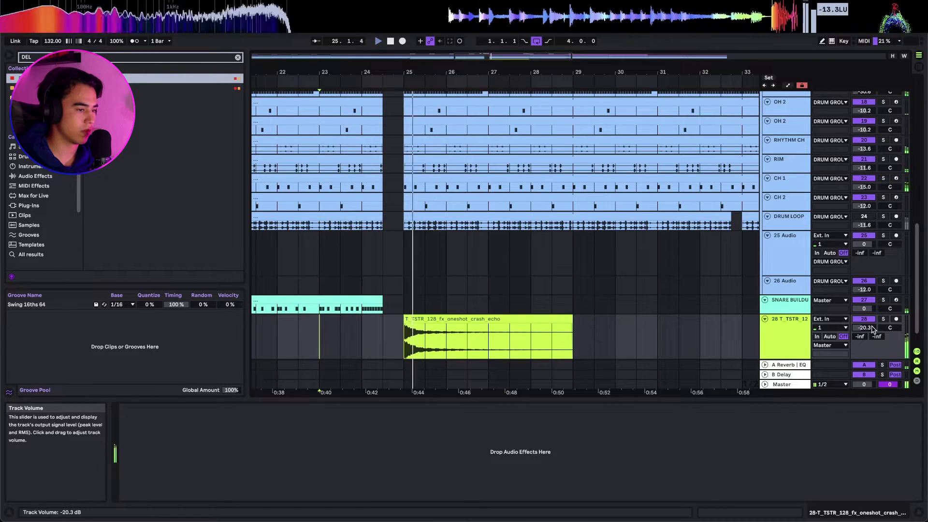
click(545, 318)
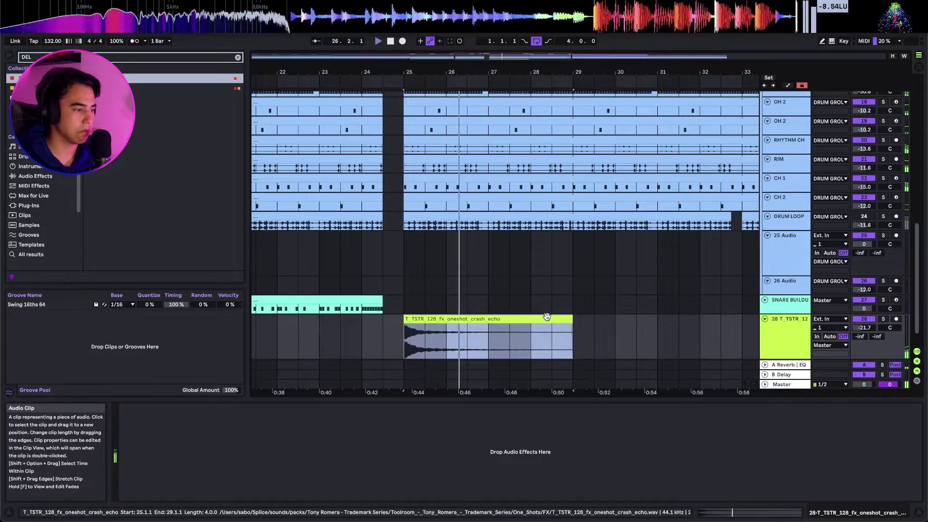
Inspect the crash echo clip's sample settings and return to the device view
scroll(545, 318, down, 2)
double_click(546, 318)
click(141, 401)
click(139, 439)
key(shift+Tab)
scroll(525, 284, right, 2)
scroll(524, 285, right, 2)
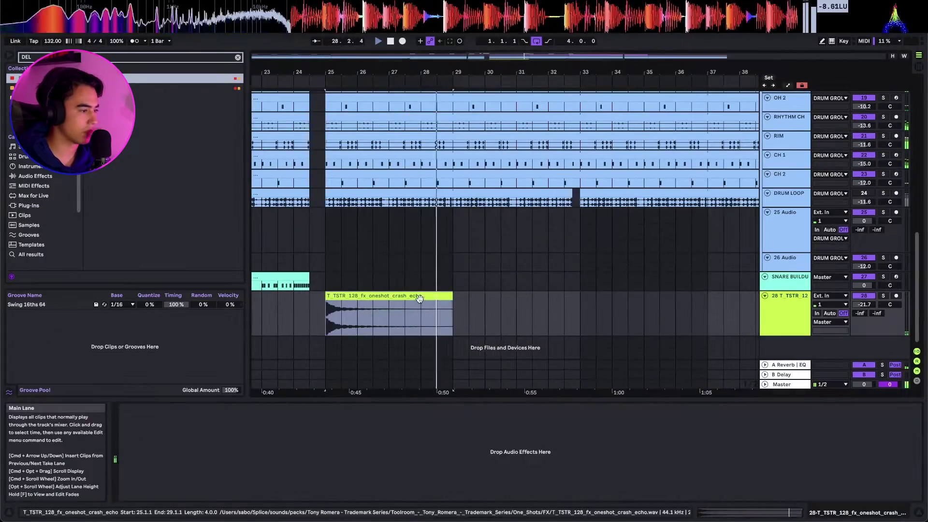
scroll(422, 297, down, 5)
Switch to Splice and copy T_TSTR_128_fx_oneshot_crash.wav to the clipboard
key(super+Tab)
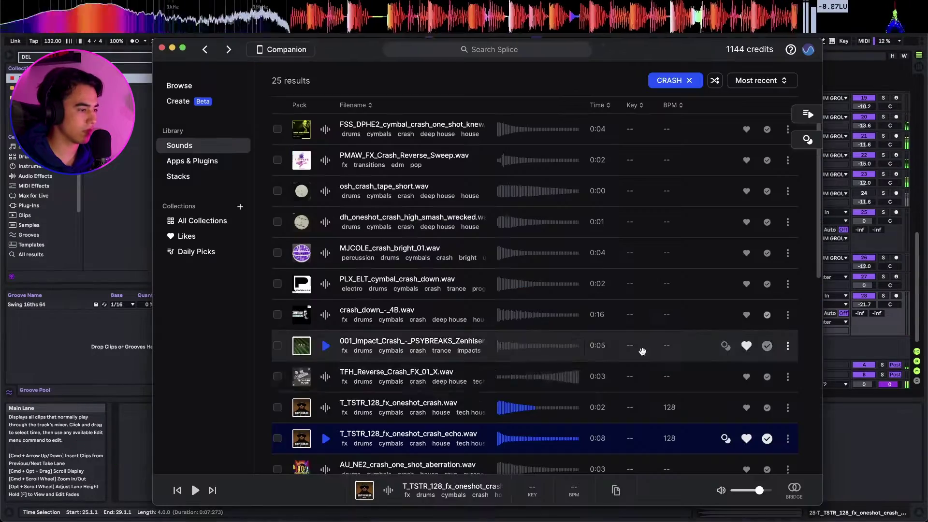
click(795, 415)
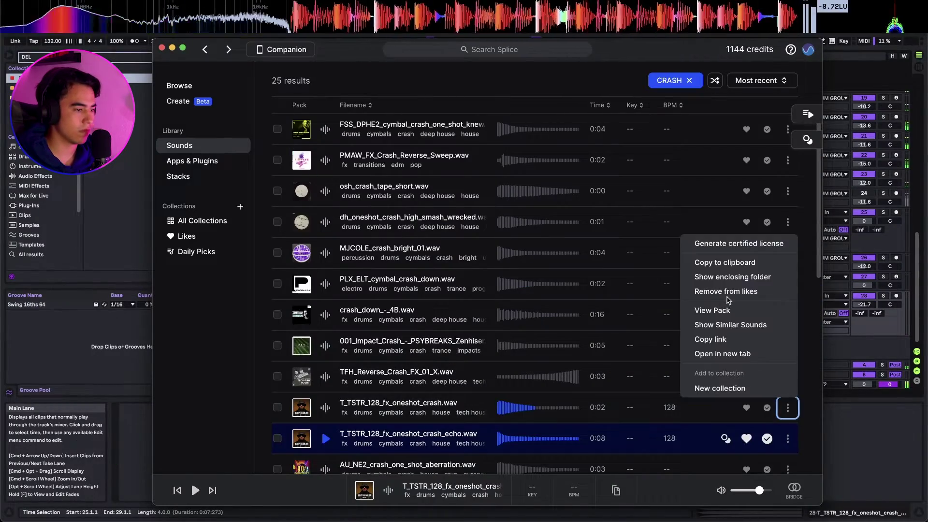
click(729, 266)
Switch back to Ableton Live and insert another audio track below the crash echo track
key(super+Tab)
click(803, 301)
key(super+t)
click(491, 340)
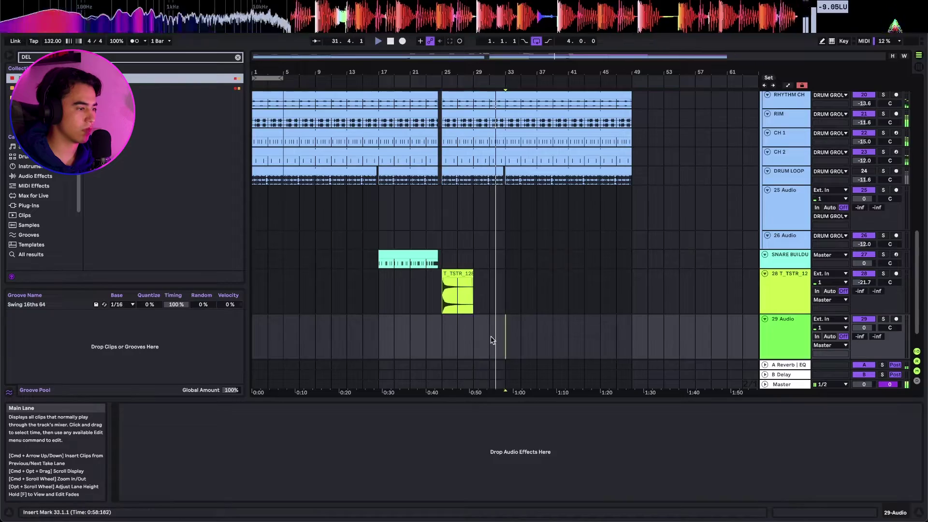
Paste the short crash sample at bar 31 on the new audio track and reverse it
scroll(503, 242, up, 10)
click(485, 183)
click(491, 179)
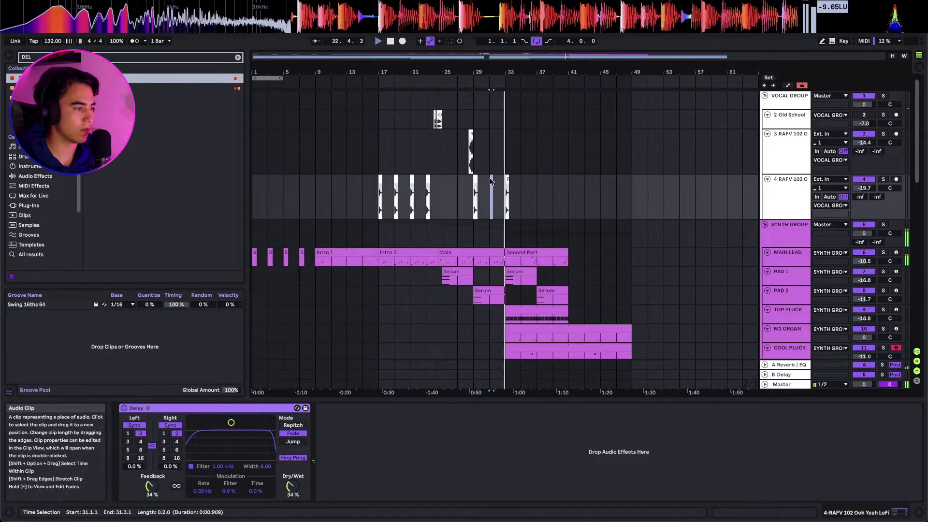
scroll(508, 232, down, 10)
click(500, 316)
key(super+v)
scroll(493, 322, up, 5)
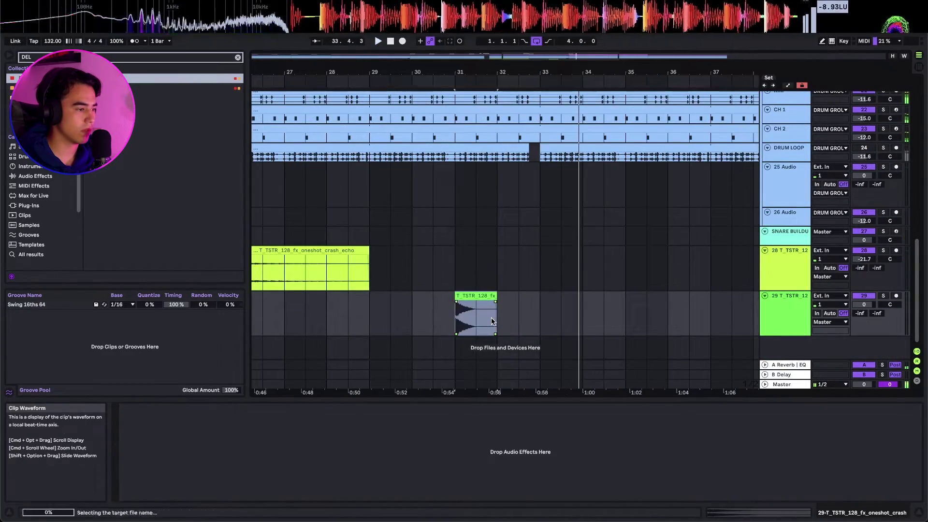
Move the reversed crash so it ends at bar 33 and lower its track volume to -19.3 dB during playback
click(417, 308)
key(space)
drag(479, 296, 524, 303)
drag(864, 304, 864, 324)
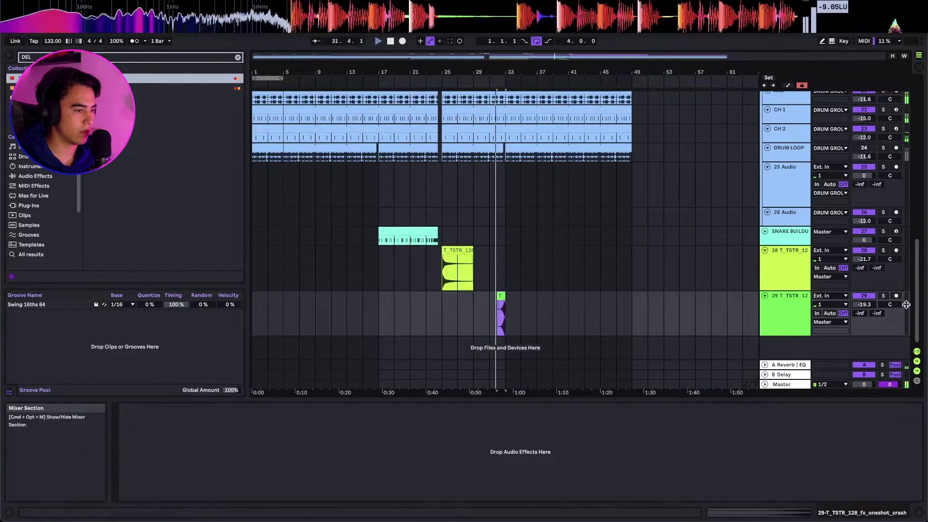
Copy the crash echo clip and paste it at bar 33, the start of the Second Part
click(467, 268)
click(501, 266)
key(super+v)
Place a copy of the reversed crash from 23.3 to 24.3, ending where the drums drop out before the Main section
scroll(500, 266, up, 5)
scroll(503, 266, down, 5)
scroll(503, 263, up, 3)
key(super+z)
key(super+z)
scroll(487, 309, down, 5)
scroll(413, 315, up, 5)
key(super+shift+z)
Play the transition into the Main section and select the reversed crash clip before bar 25
scroll(397, 304, up, 1)
click(355, 277)
key(space)
scroll(392, 285, up, 3)
click(445, 297)
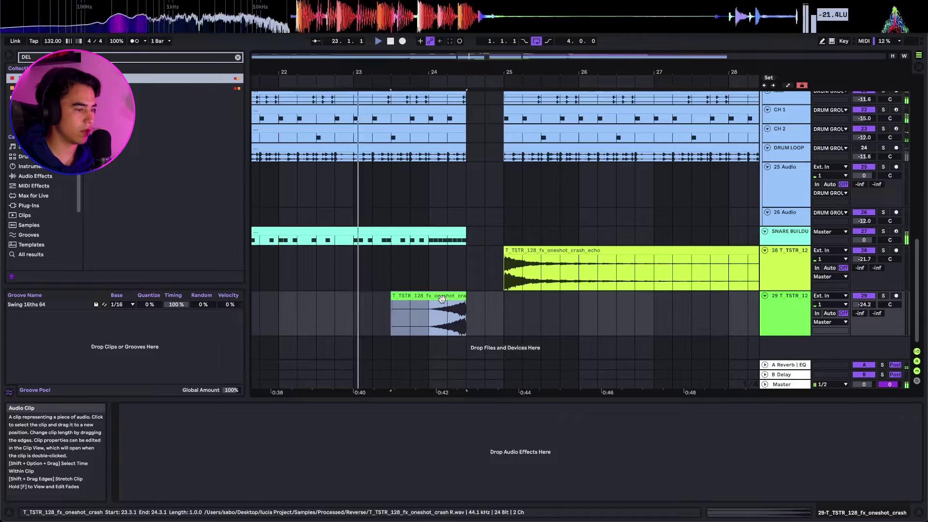
Raise the reversed crash track's volume to about -21.4 dB while the transition into the Main section plays
scroll(446, 298, up, 5)
drag(869, 306, 868, 303)
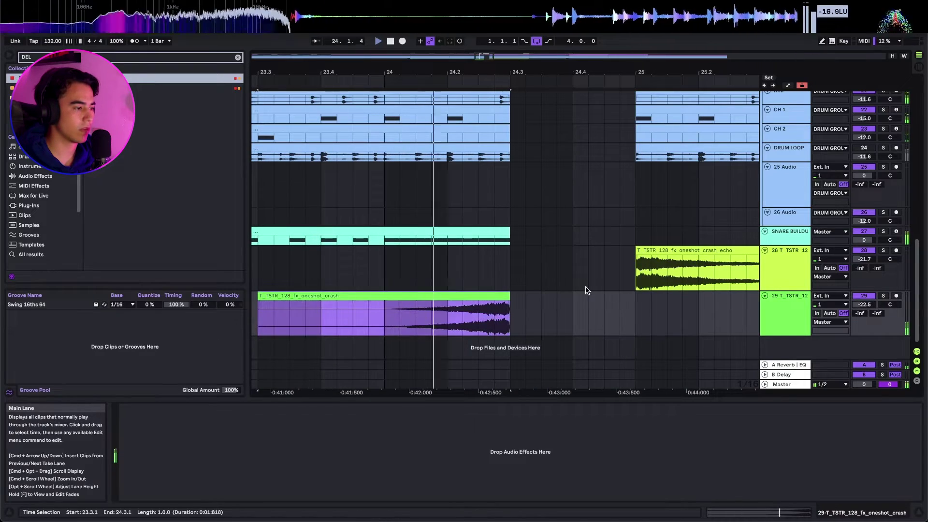
scroll(584, 289, down, 5)
drag(868, 299, 869, 296)
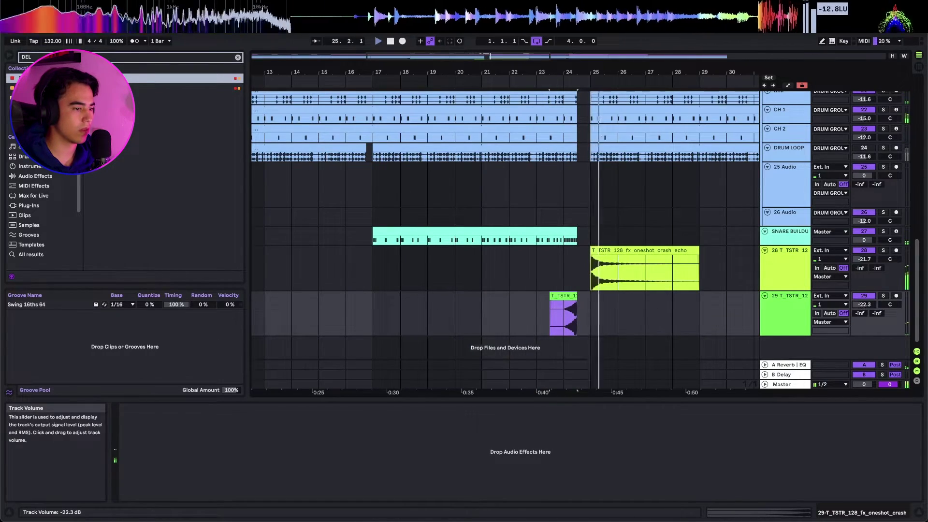
Automate the Mix of the Master's KSHMR Reverb to curve up to 17% just before the Main section
click(772, 386)
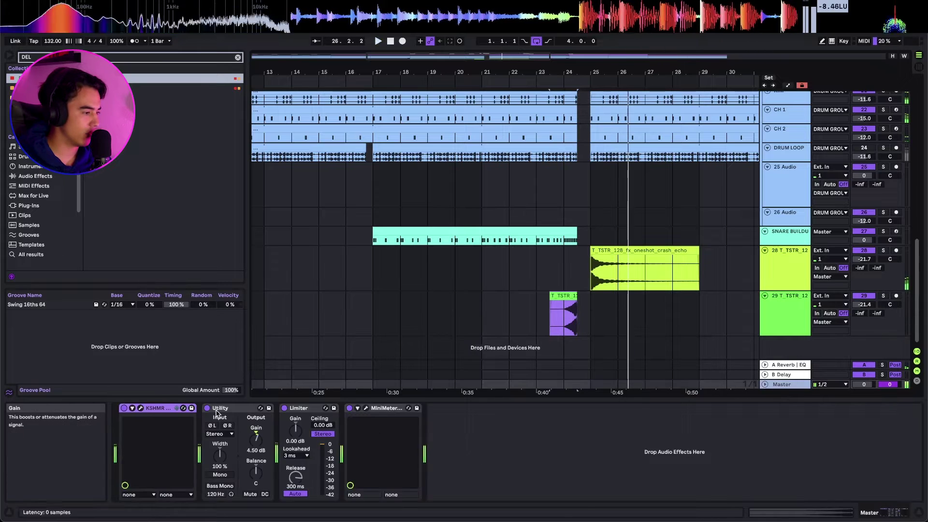
click(132, 408)
key(a)
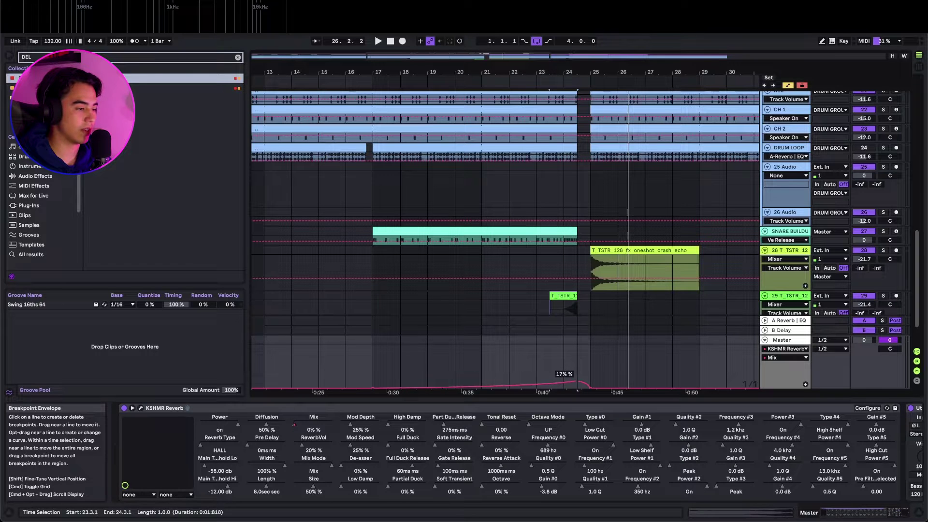
click(364, 347)
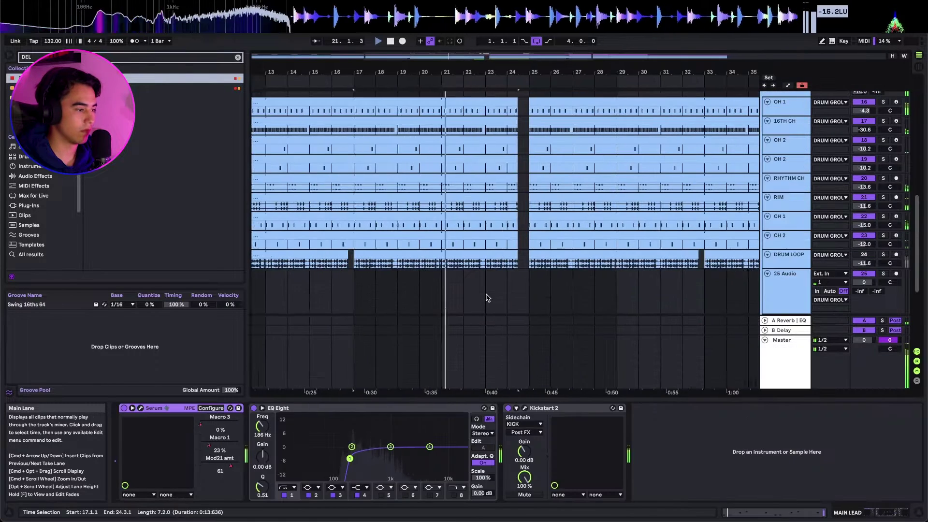
Inspect the notes of the snare buildup clip, then return to the track's device chain
scroll(487, 298, down, 4)
scroll(488, 292, up, 1)
click(507, 224)
double_click(500, 186)
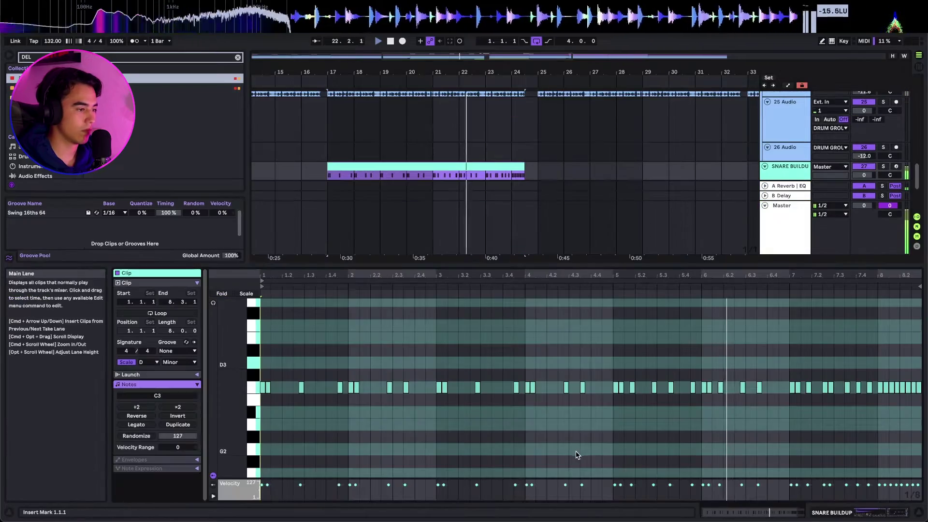
key(shift+Tab)
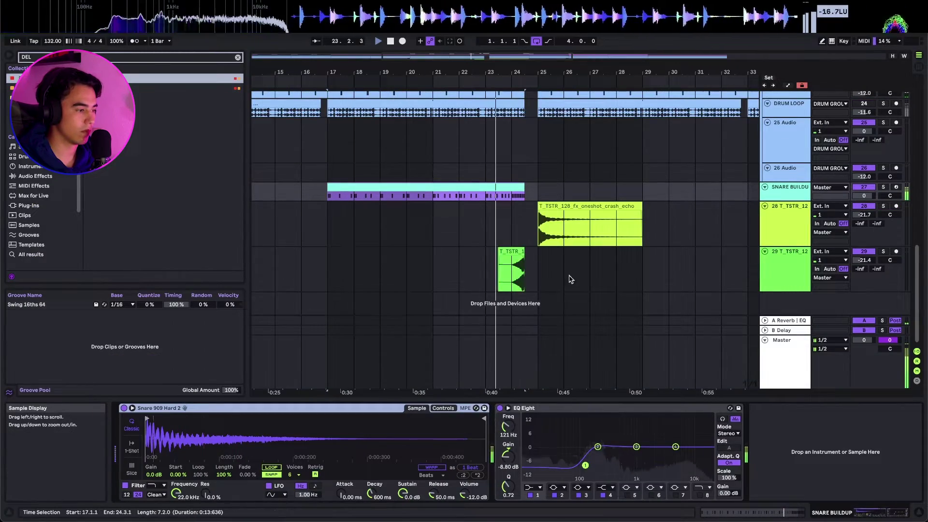
Play through the drop at bar 25 and raise the BASS track volume to -1.3 dB
scroll(520, 271, up, 5)
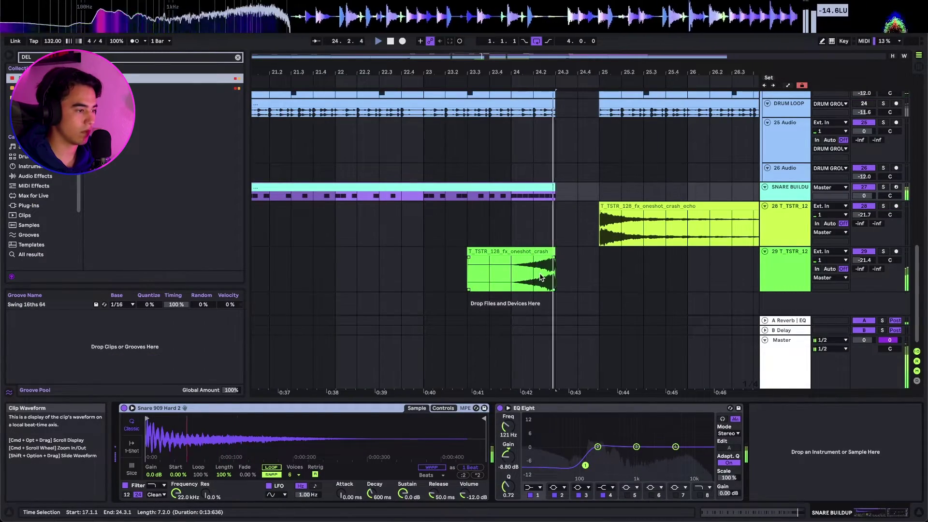
scroll(541, 277, down, 8)
scroll(430, 301, up, 6)
scroll(429, 299, down, 8)
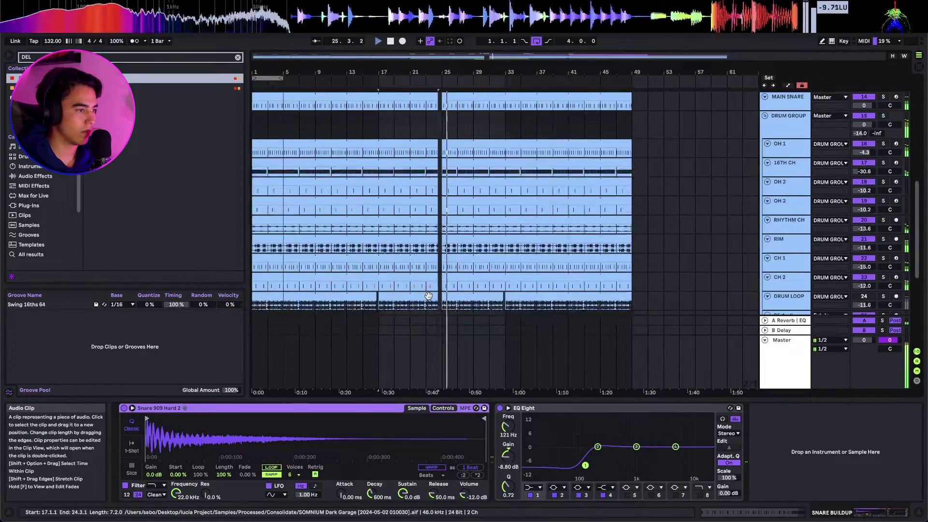
scroll(426, 295, up, 6)
scroll(489, 283, up, 2)
scroll(489, 284, down, 5)
scroll(489, 283, up, 5)
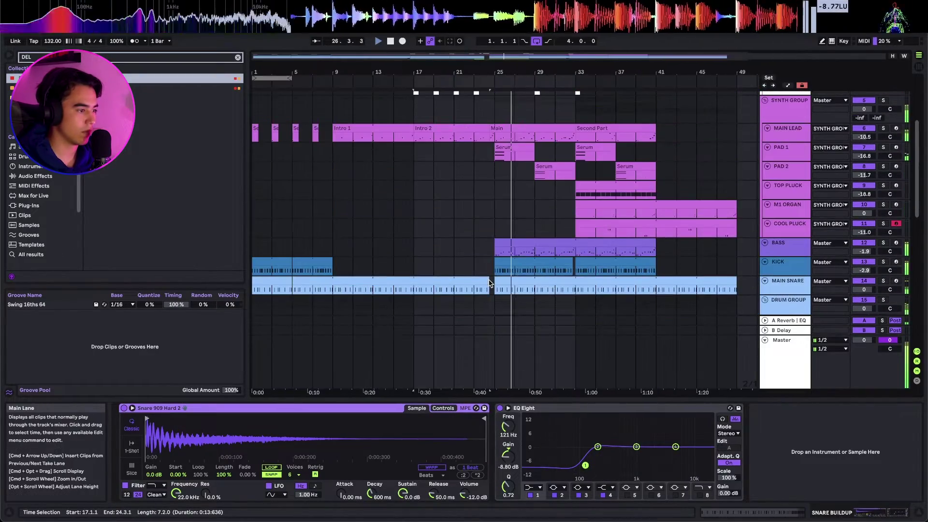
click(863, 252)
drag(862, 255, 862, 250)
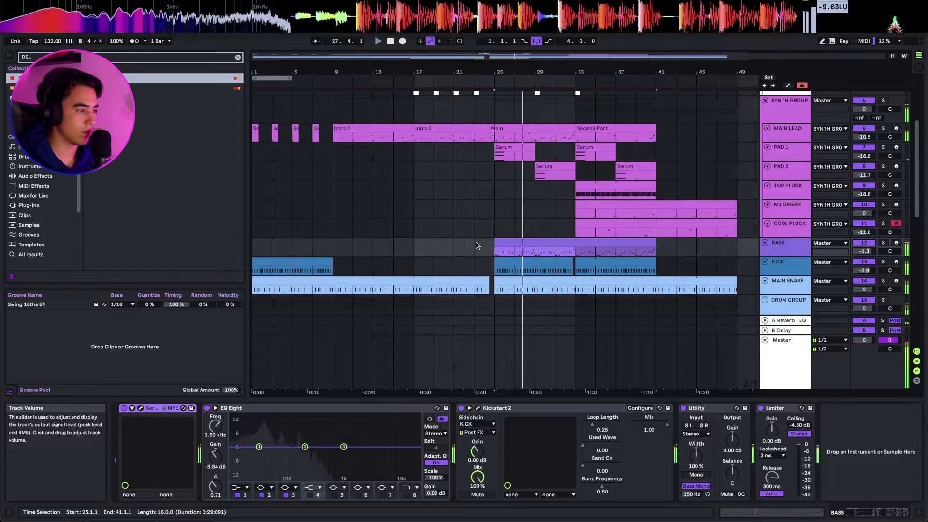
Select the Intro 2 clip on the MAIN LEAD track, stop playback and save the set
click(425, 128)
key(space)
scroll(393, 149, down, 2)
key(super+s)
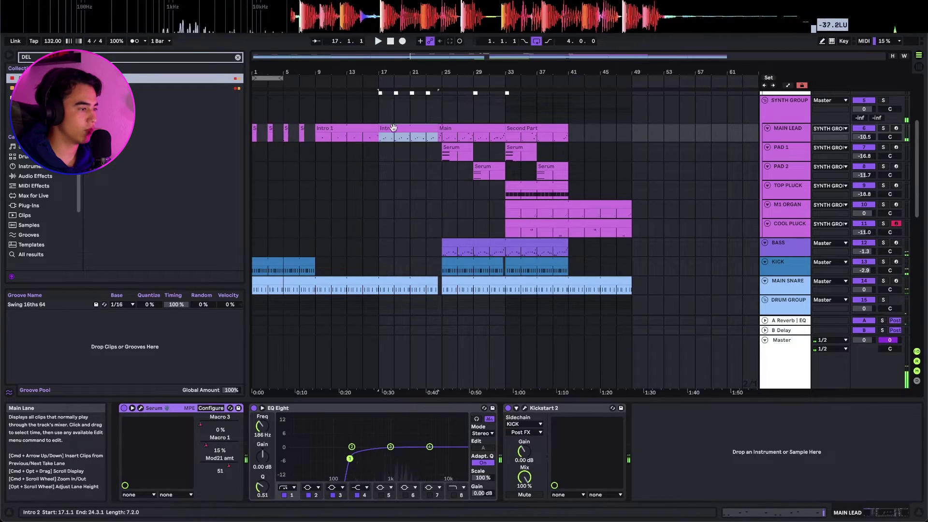
Move the MAIN LEAD's Intro 1 clip to bar 1 and extend the start of Intro 2 back to bar 9
scroll(395, 126, down, 5)
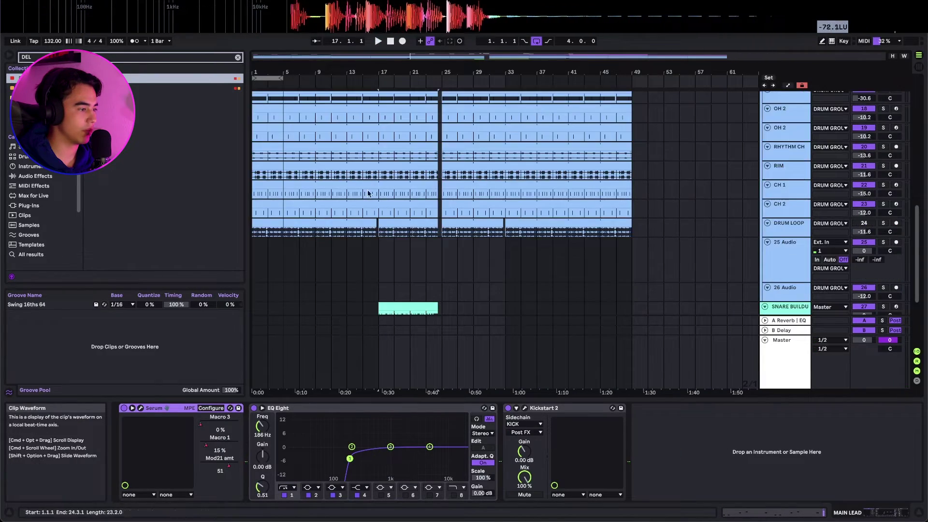
scroll(396, 169, up, 8)
key(super+x)
click(251, 240)
key(super+v)
drag(379, 235, 315, 235)
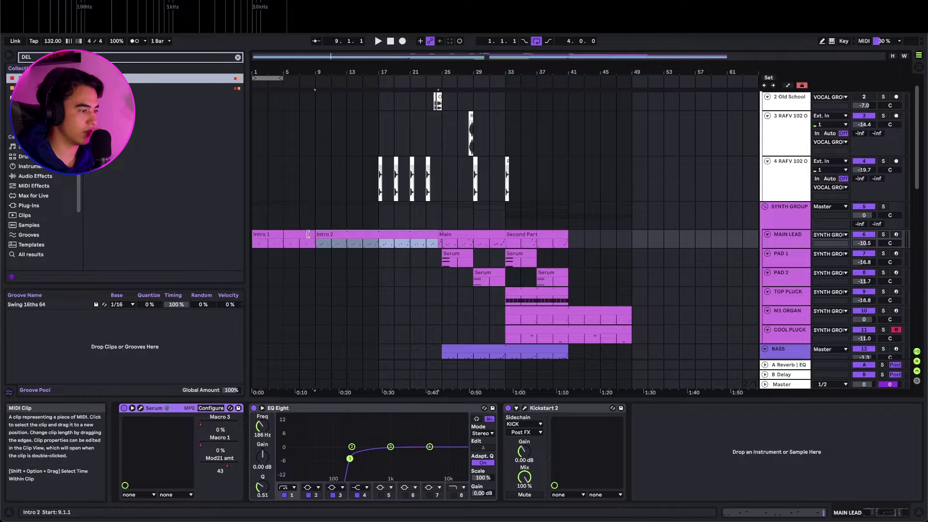
Reshape the MAIN LEAD's Mod21 amt automation into a rise from bar 9 across Intro 2, with the bar 17 breakpoint at 78
click(303, 209)
key(space)
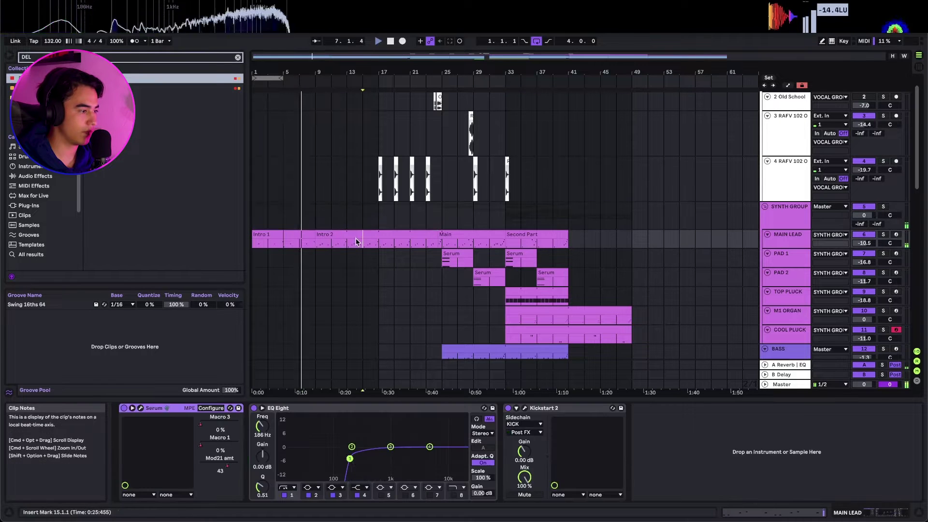
right_click(230, 465)
click(251, 468)
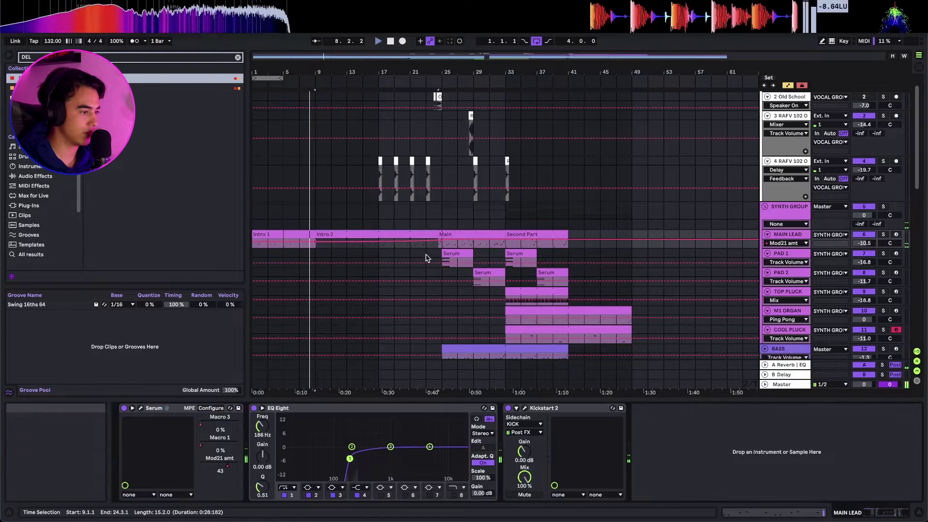
scroll(344, 244, up, 3)
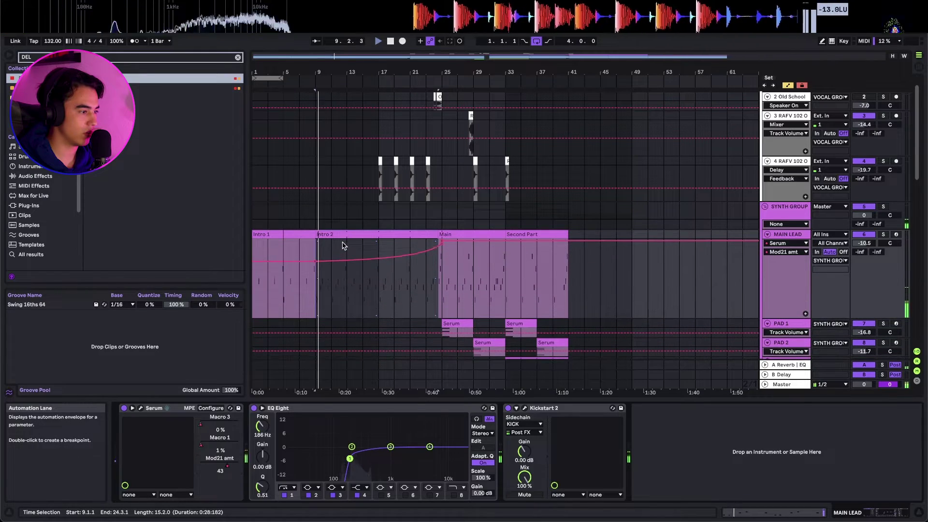
click(312, 261)
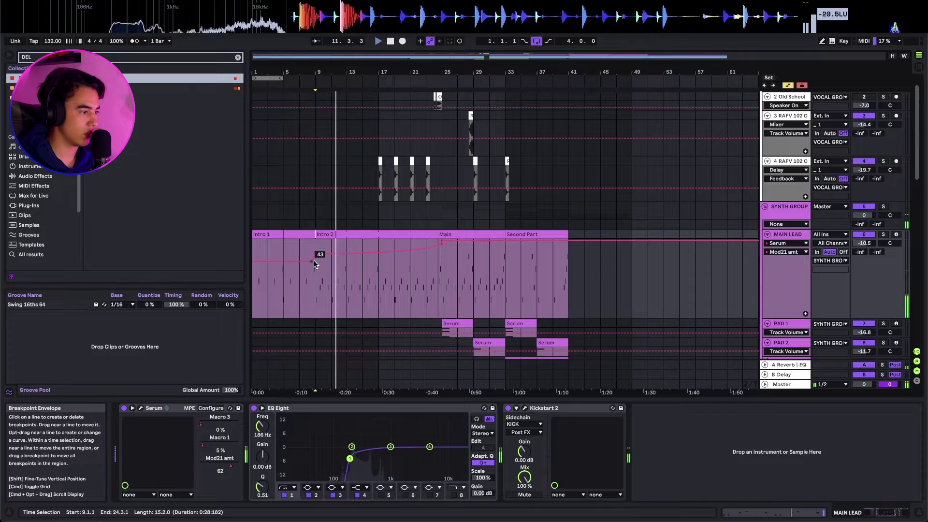
drag(380, 253, 379, 249)
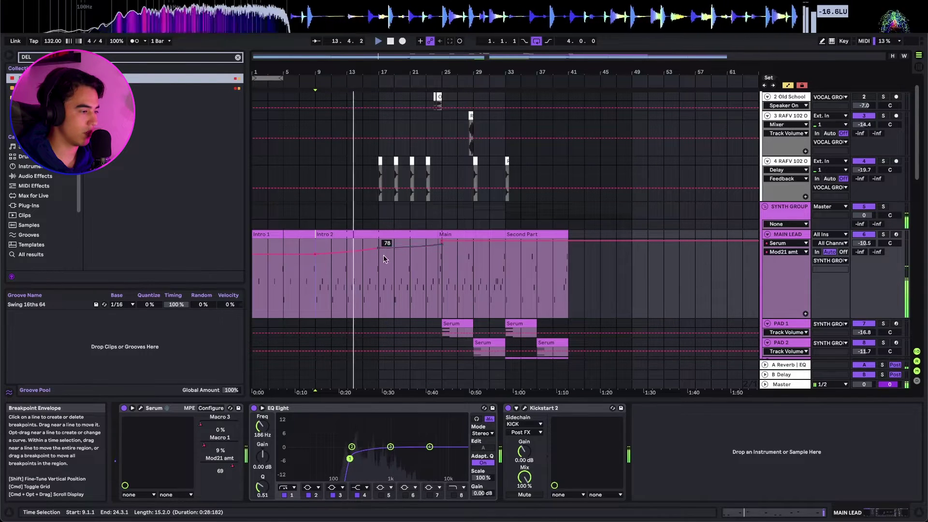
key(a)
key(a)
click(368, 234)
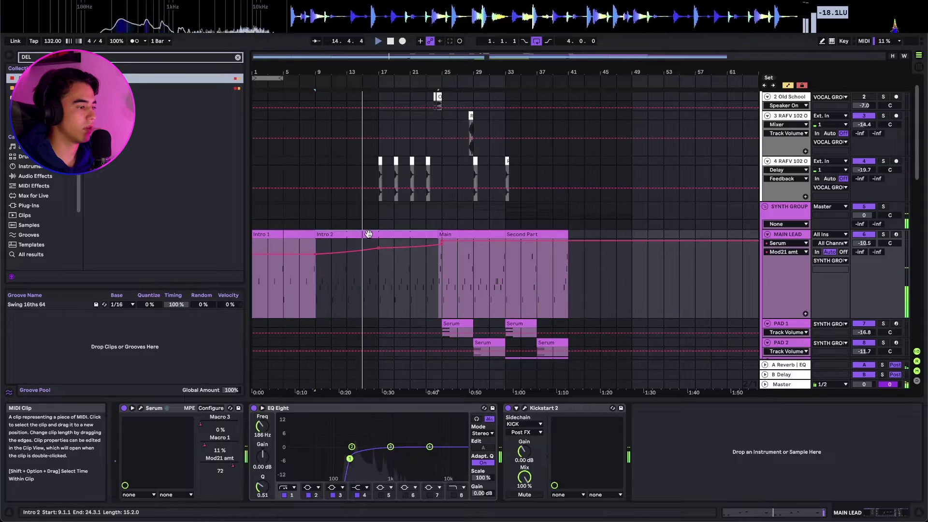
scroll(369, 234, up, 5)
scroll(370, 235, down, 5)
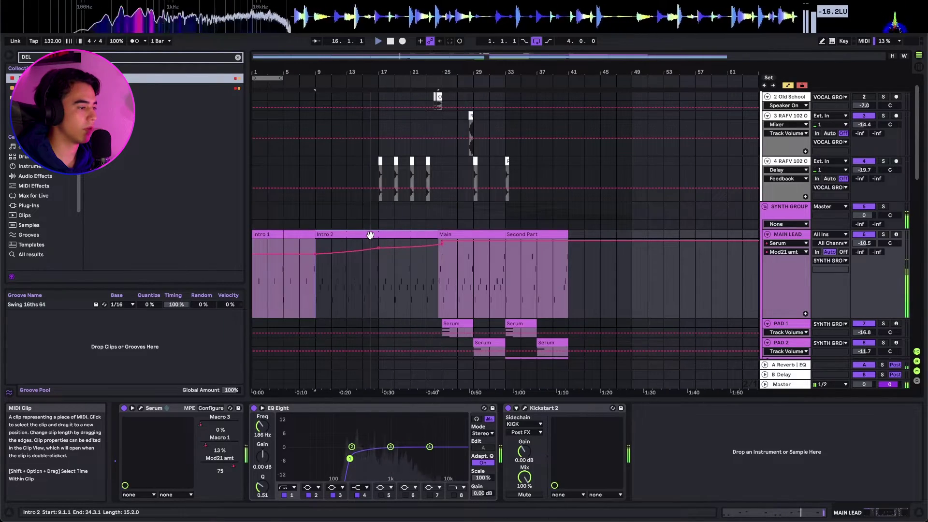
scroll(370, 235, up, 5)
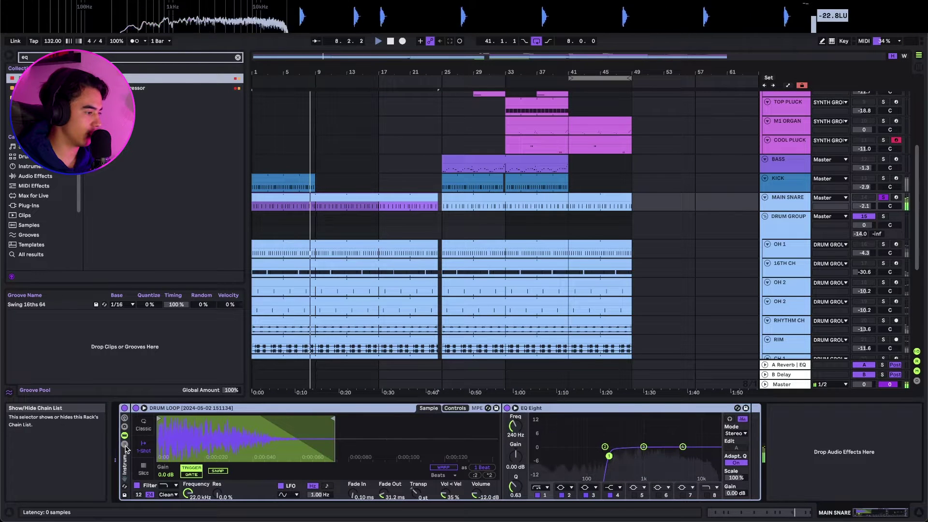
Show the chain list of the MAIN SNARE's Instrument Rack and open the Snare folder within Sample Packs
key(ctrl+g)
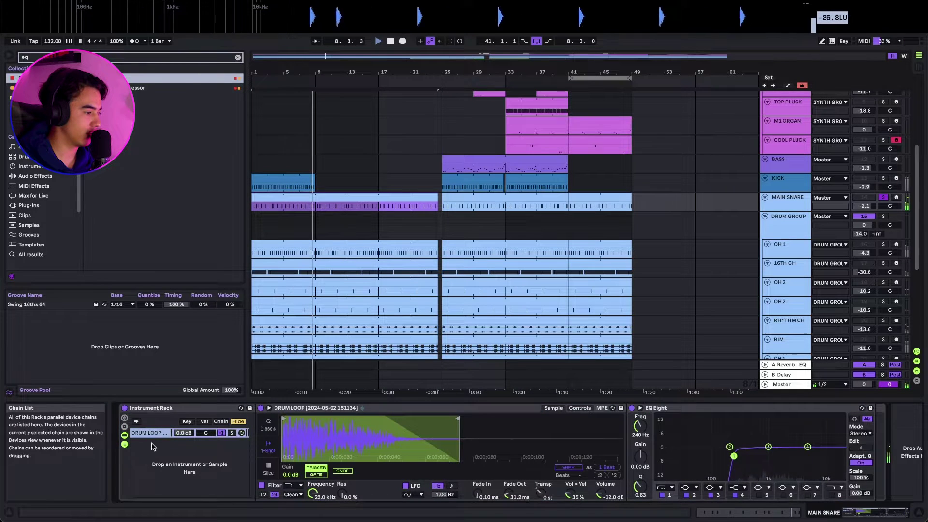
click(237, 57)
scroll(41, 218, down, 3)
click(36, 245)
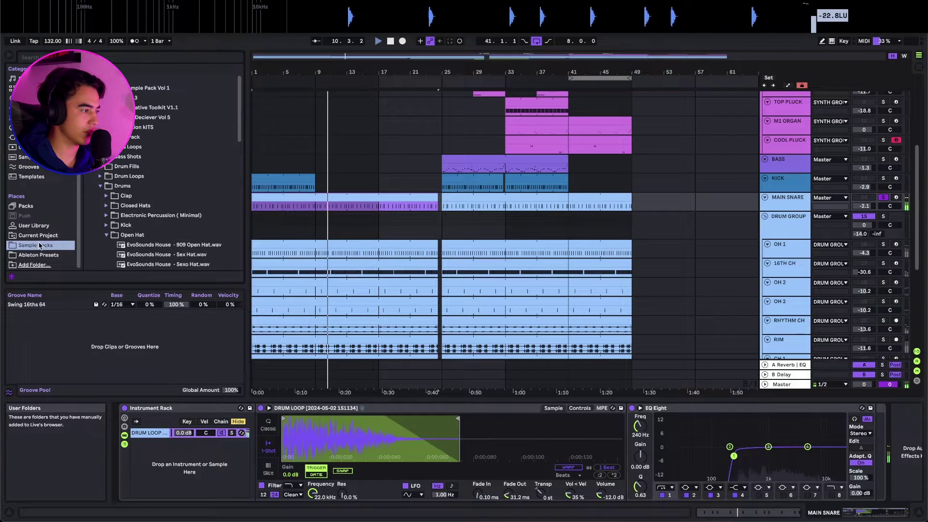
click(105, 234)
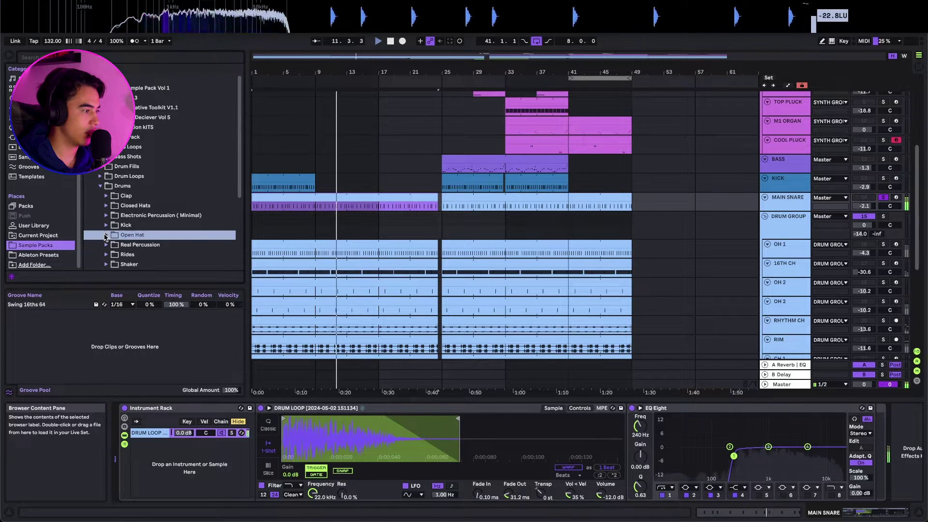
click(104, 227)
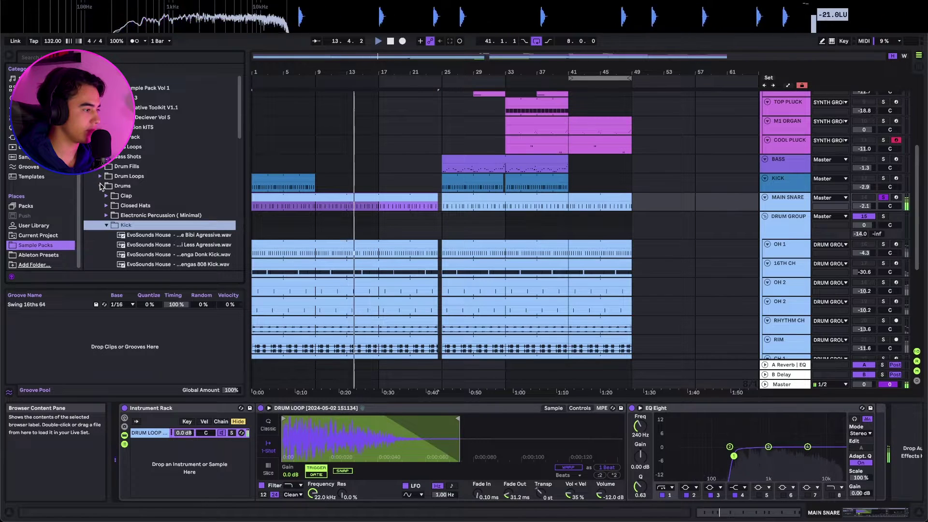
click(106, 224)
scroll(111, 237, down, 3)
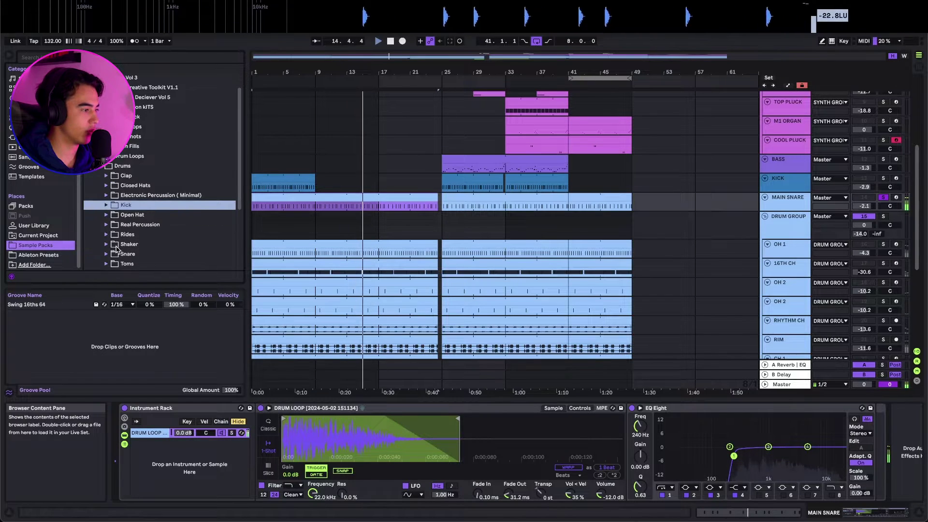
click(106, 228)
Preview the EvoSounds House snares 90S, Abletonight, Ambiental, Blasted and Cabin Fever
click(162, 238)
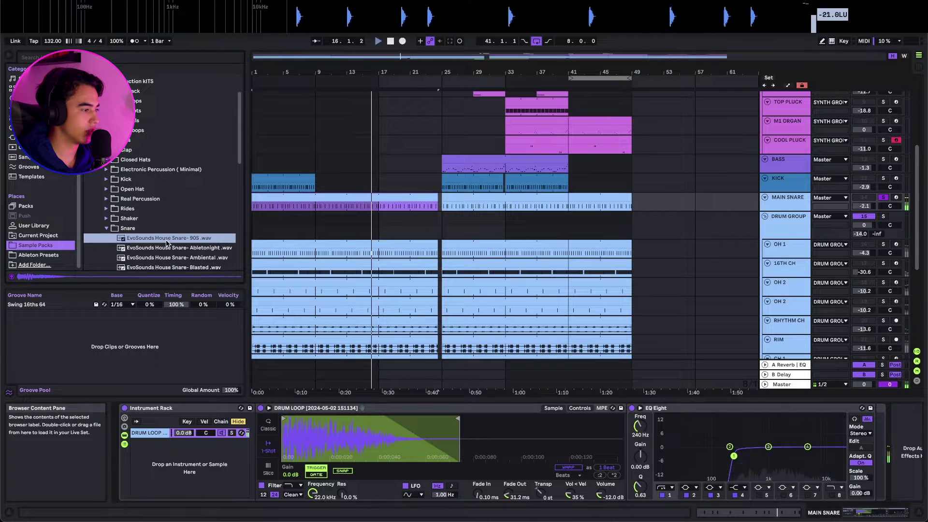
click(166, 246)
scroll(168, 244, down, 1)
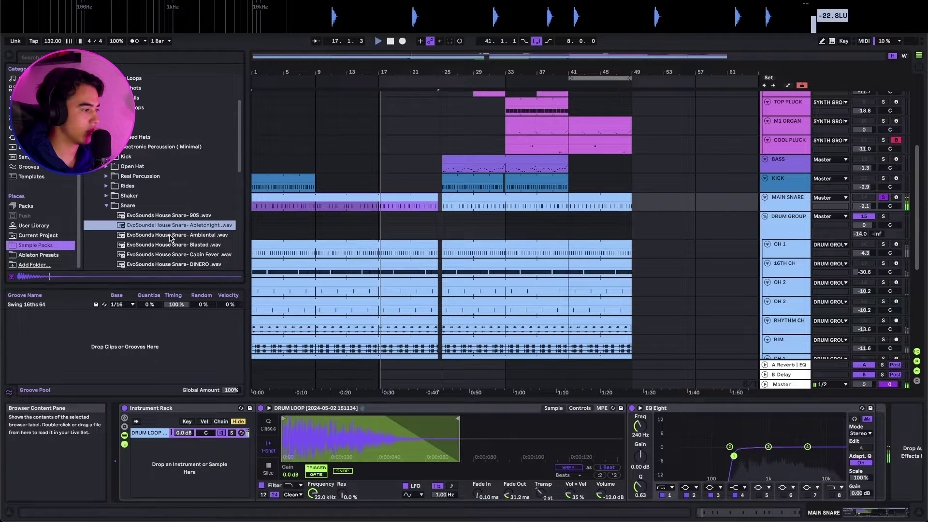
click(172, 237)
click(172, 245)
scroll(174, 242, down, 5)
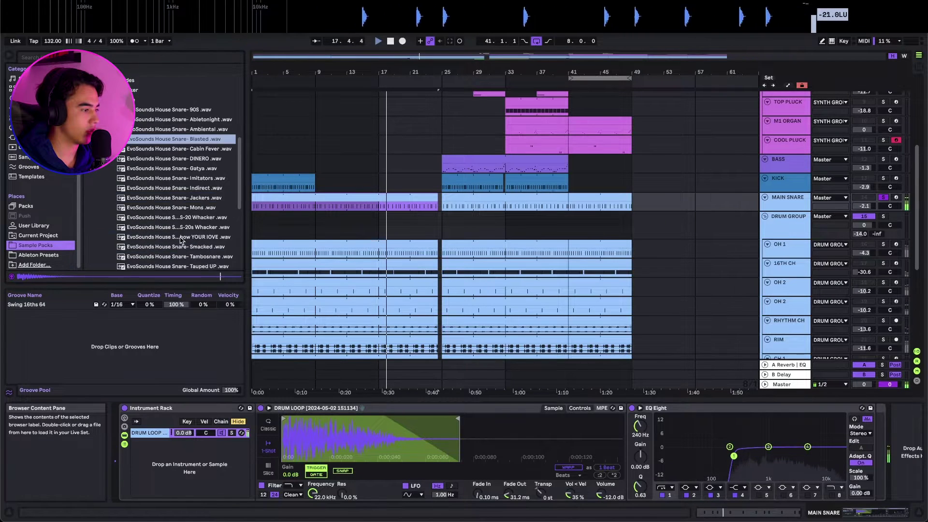
click(190, 149)
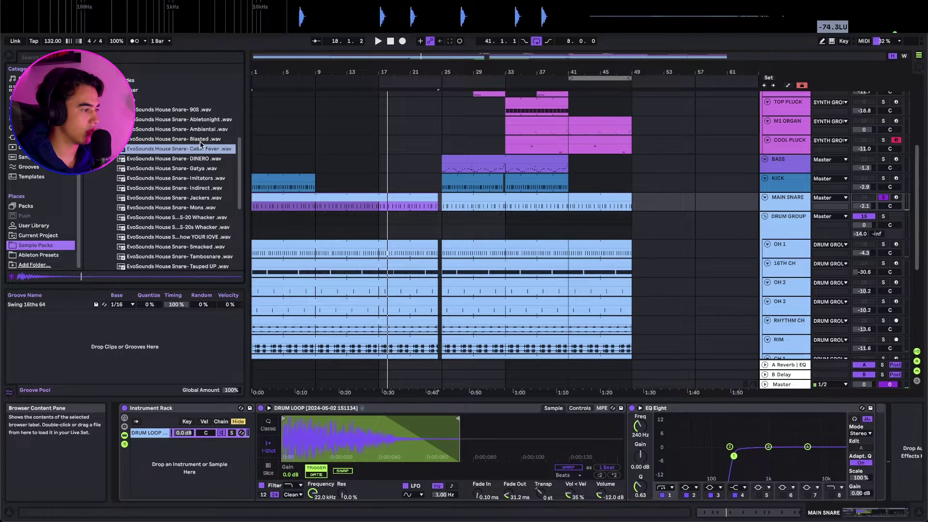
click(200, 140)
Add EvoSounds House Snare- Blasted as a second chain in the rack, set it to 1-Shot mode and play the layered snare
drag(173, 141, 202, 468)
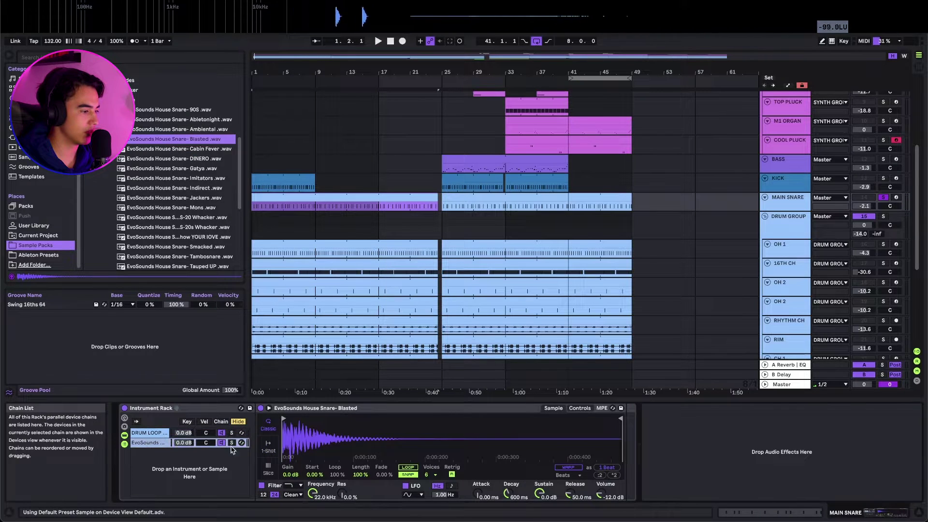
click(269, 448)
key(space)
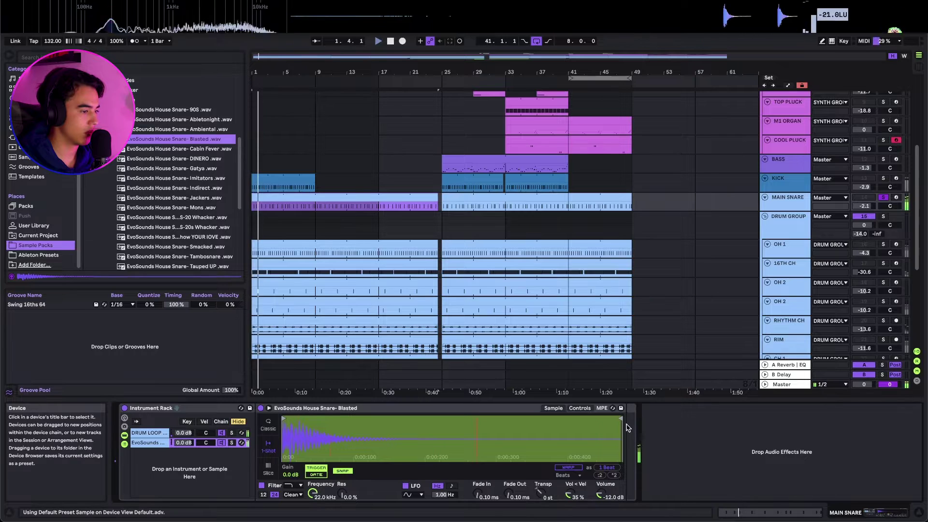
Set the Blasted snare's Fade Out to 2.00 s and place its sample end at about 0.2 s
drag(509, 494, 508, 476)
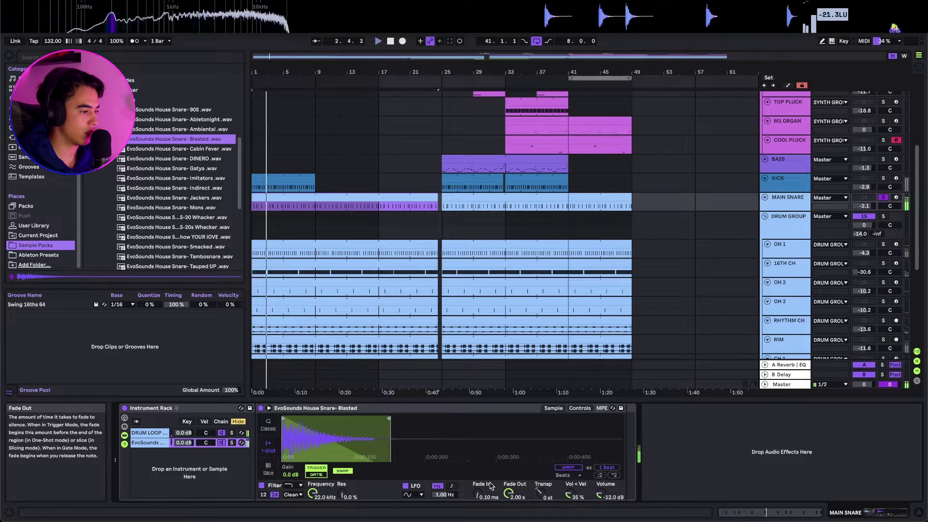
drag(390, 419, 437, 419)
click(342, 470)
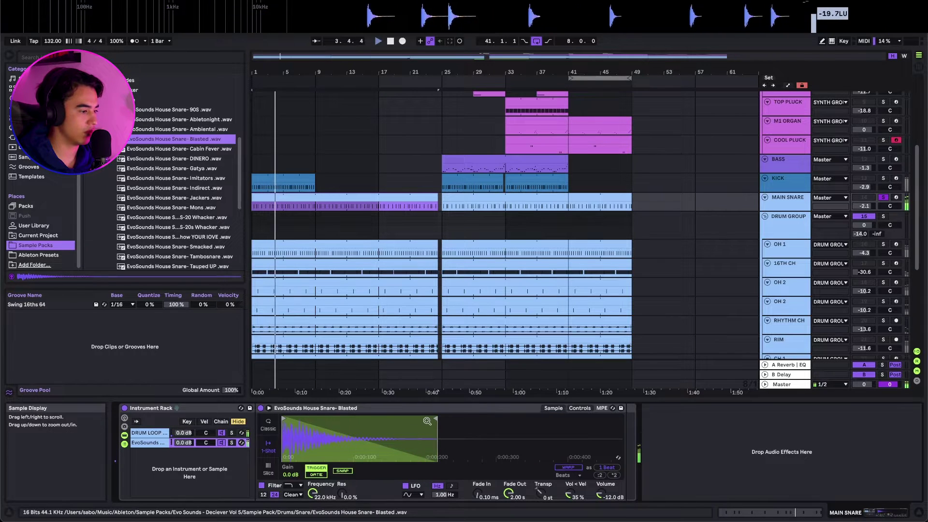
Trim the Blasted snare's sample end to about 0.18 s, then unsolo MAIN SNARE and play it in the full mix
mouse_move(435, 418)
mouse_down()
mouse_move(358, 417)
mouse_move(402, 417)
mouse_up()
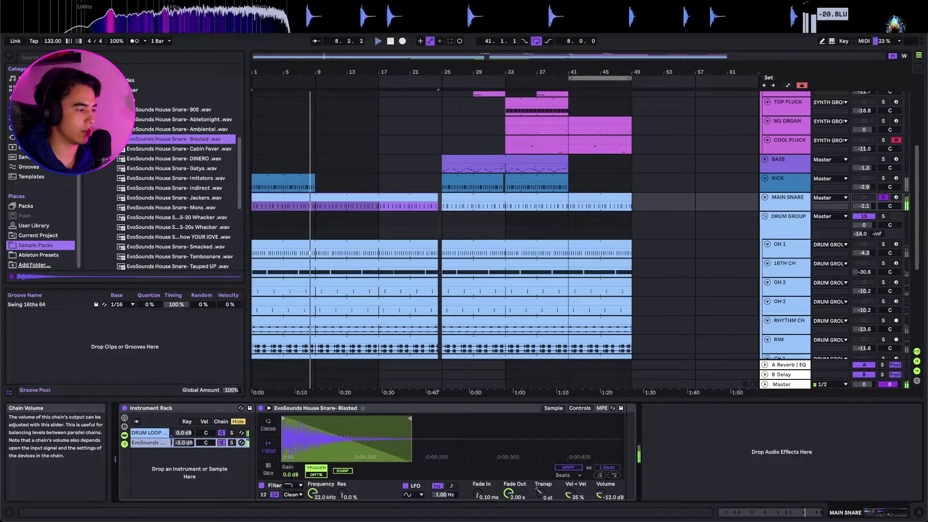
key(s)
key(space)
key(space)
Set the Blasted chain's volume to -2.0 dB and the MAIN SNARE track's volume to -2.9 dB
drag(182, 442, 181, 444)
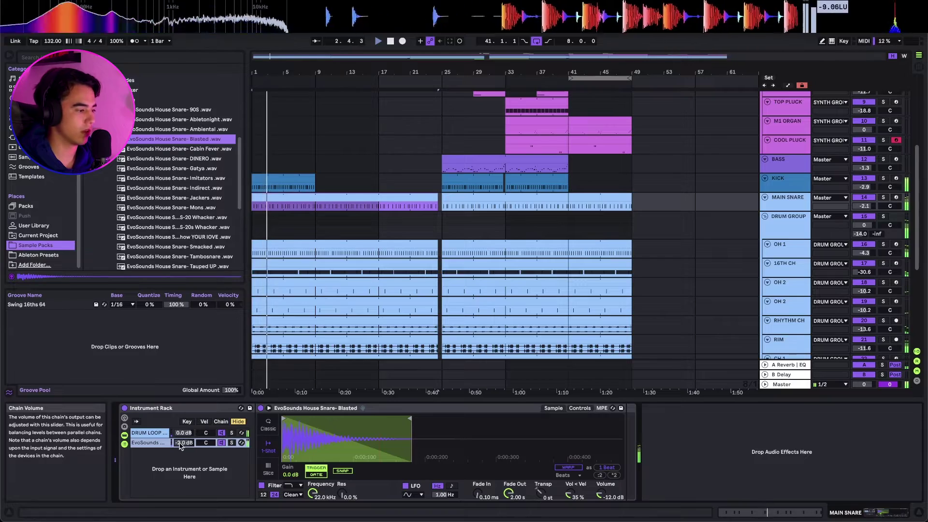
drag(865, 206, 864, 210)
Show MAIN LEAD's Mod21 amt automation and raise its breakpoint at bar 9 slightly
scroll(422, 251, up, 6)
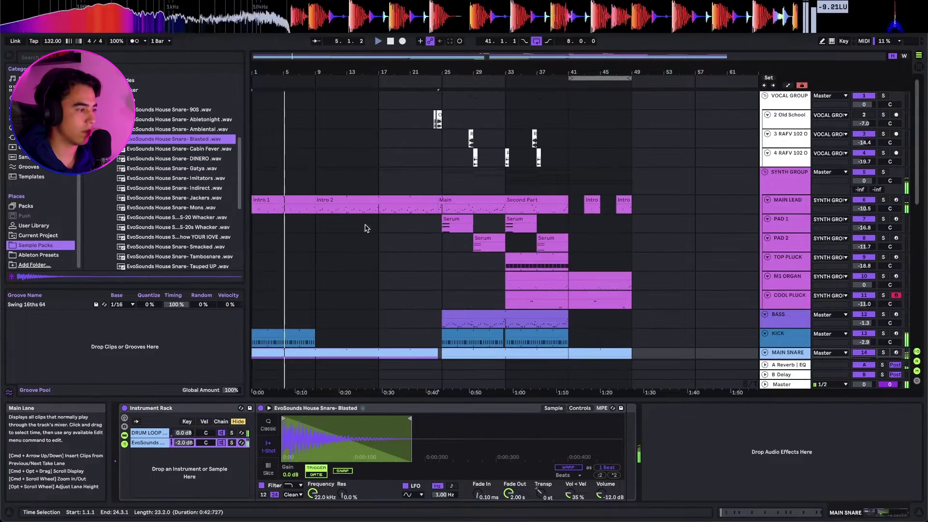
click(291, 200)
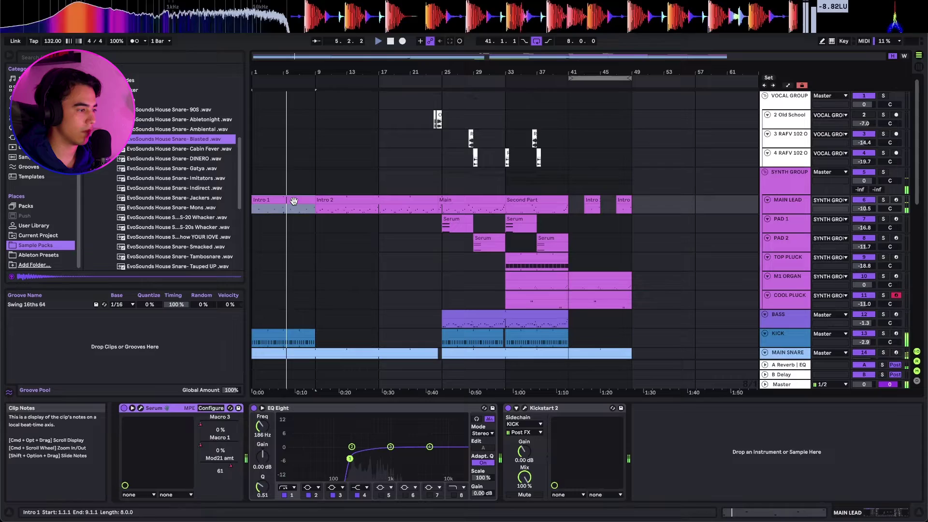
right_click(230, 465)
click(241, 470)
scroll(316, 209, up, 5)
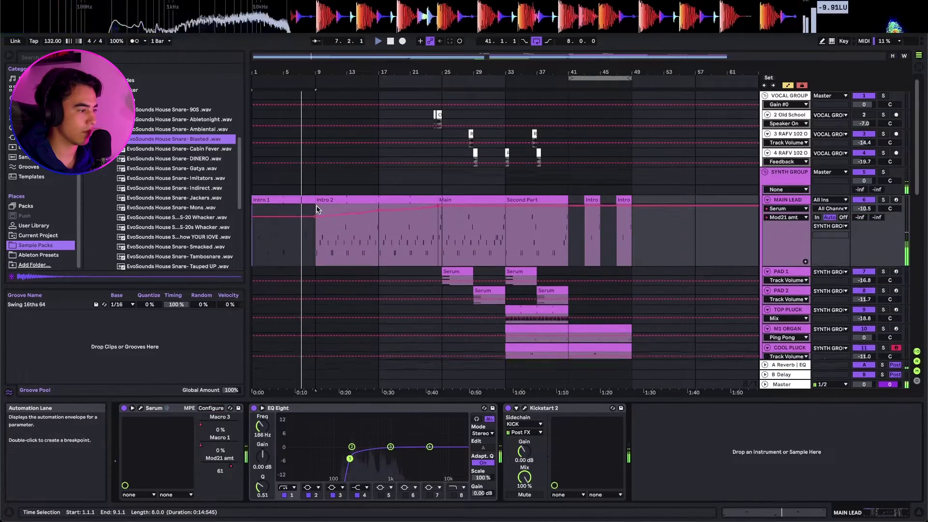
drag(316, 220, 316, 218)
key(a)
Copy the PAD 1 and PAD 2 clips from bars 25-33 across bars 1-25 in the same alternating pattern
scroll(341, 224, down, 10)
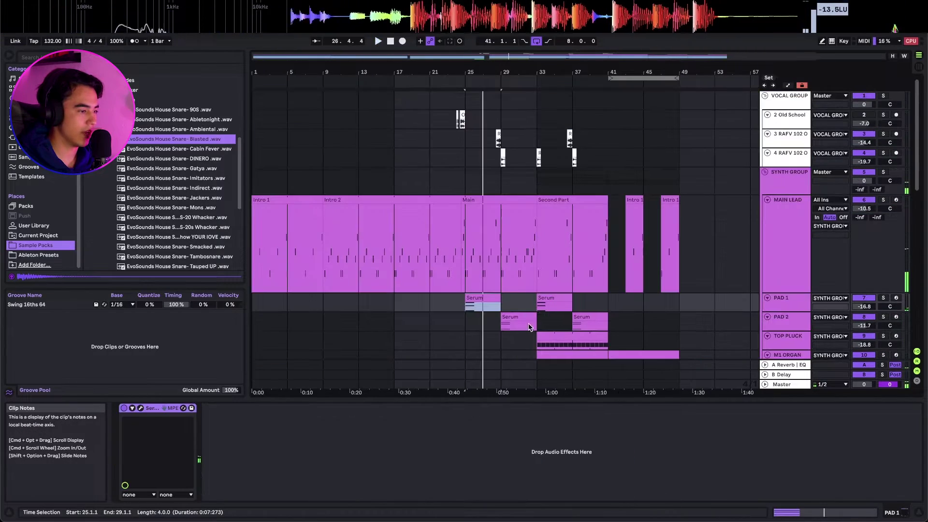
key(h)
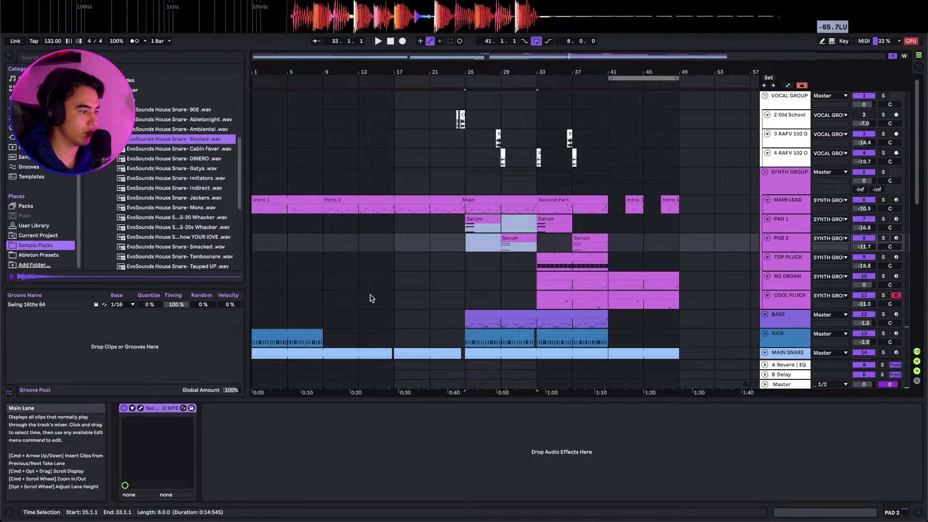
click(326, 226)
key(super+v)
key(super+v)
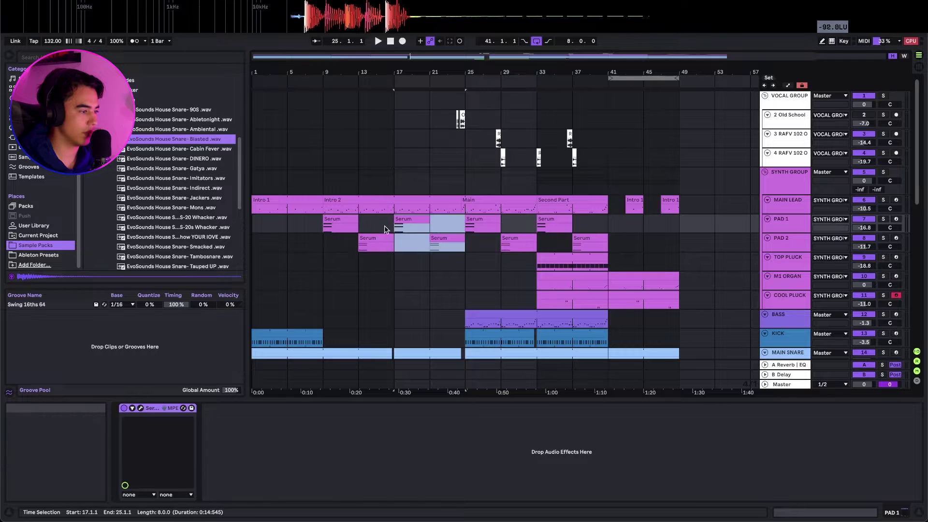
click(338, 225)
click(265, 232)
key(super+v)
click(290, 242)
key(super+v)
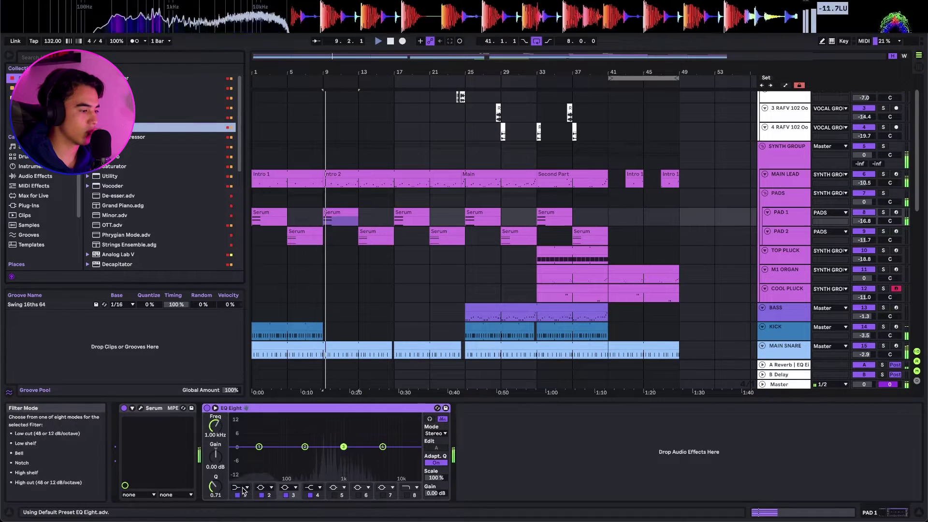
Set band 1 of PAD 1's EQ Eight to a low cut at 230 Hz with a Q of 0.63
click(245, 490)
click(237, 495)
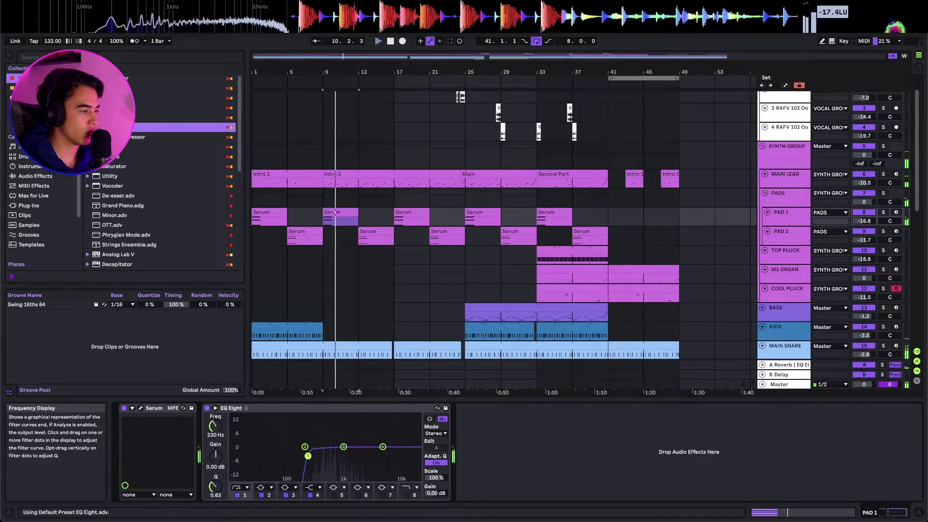
Solo PAD 1, open its Serum editor and play the pad clip from bar 9
click(378, 224)
click(376, 230)
click(334, 212)
key(space)
key(s)
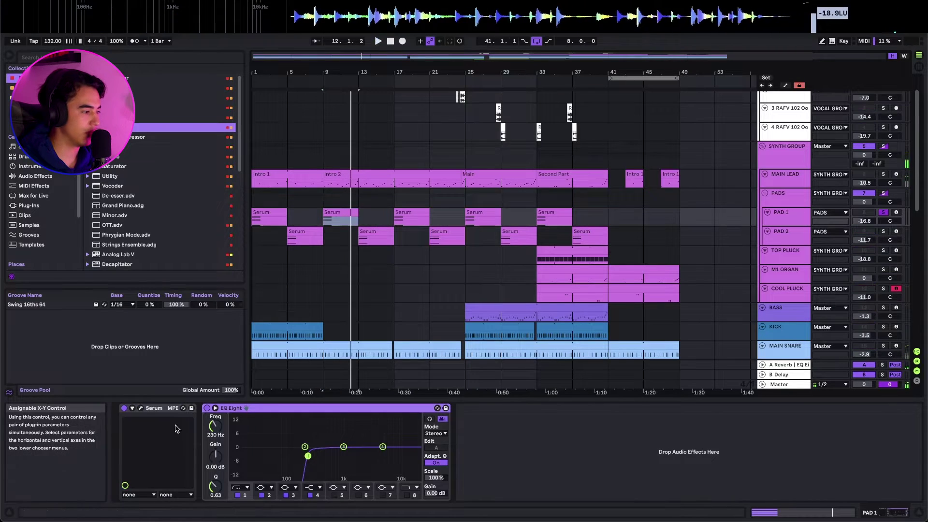
click(141, 408)
key(space)
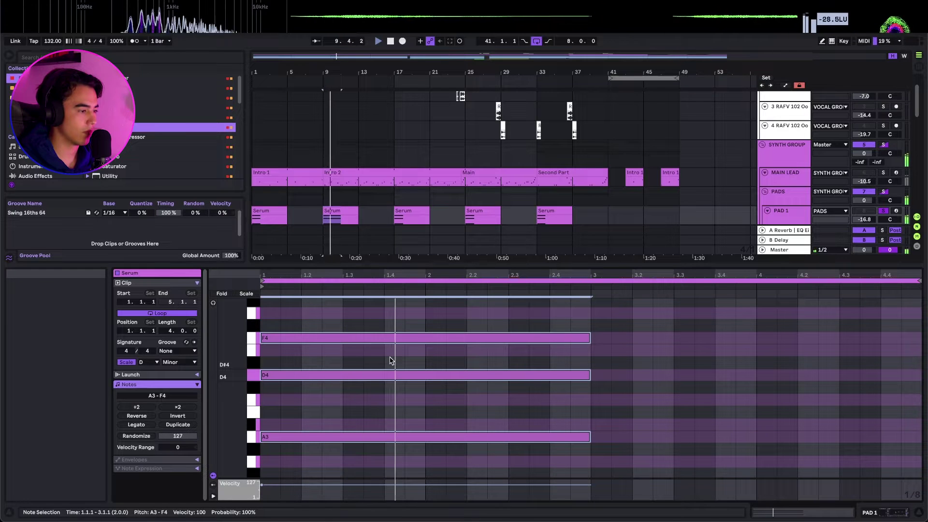
Lengthen the A3, D4 and F4 notes in PAD 1's bar 9 clip to three and a half bars
key(shift+Right)
key(shift+Right)
key(shift+Right)
key(shift+Right)
key(shift+Right)
key(shift+Right)
key(shift+Right)
key(shift+Right)
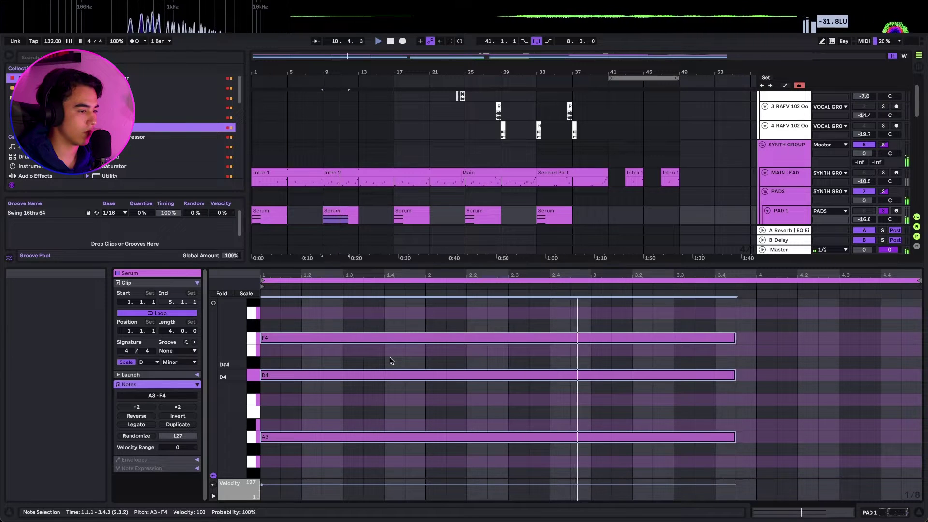
key(shift+Right)
key(shift+Right)
key(shift+Right)
key(shift+Right)
key(shift+Tab)
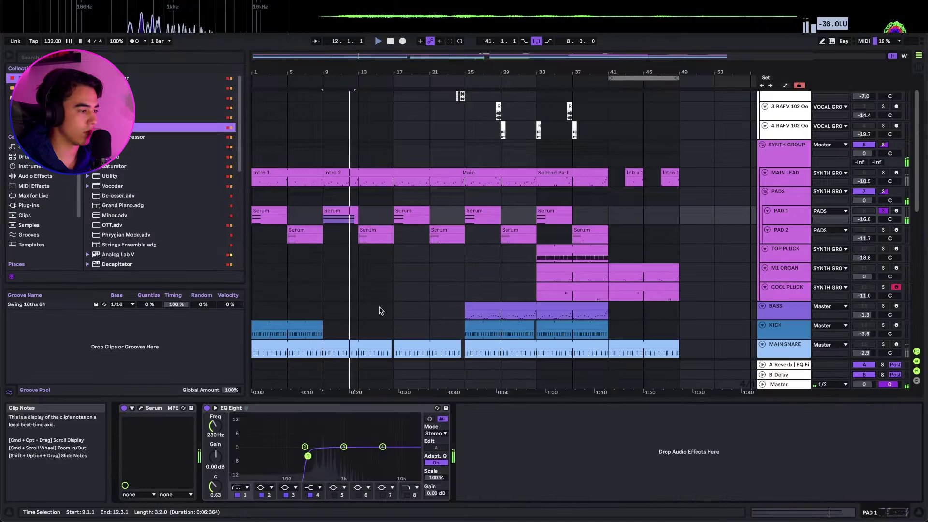
Copy PAD 1's lengthened bar 9 clip to bar 1
click(787, 201)
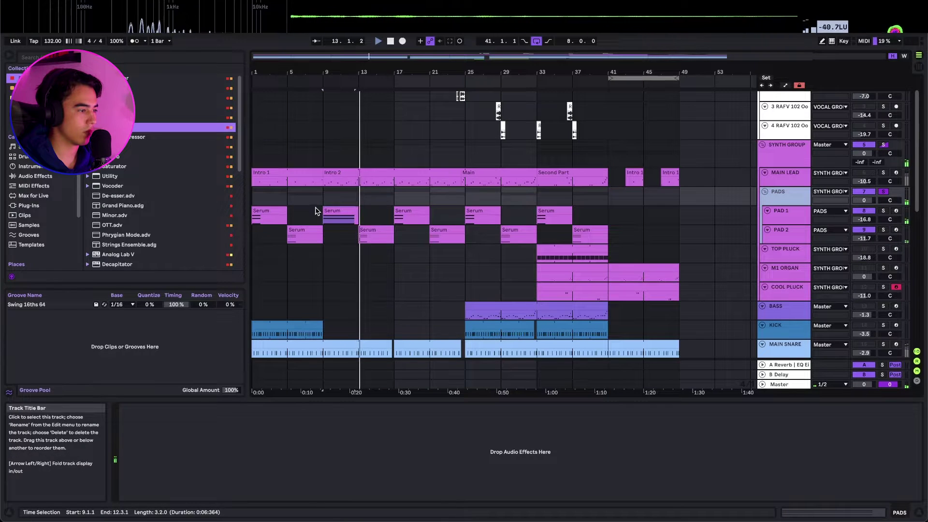
click(331, 211)
key(super+c)
click(254, 218)
key(super+v)
Show only scale notes in PAD 2's bar 5 clip, lengthen its E2, D3 and F3 notes to three bars, and play the arrangement
click(295, 228)
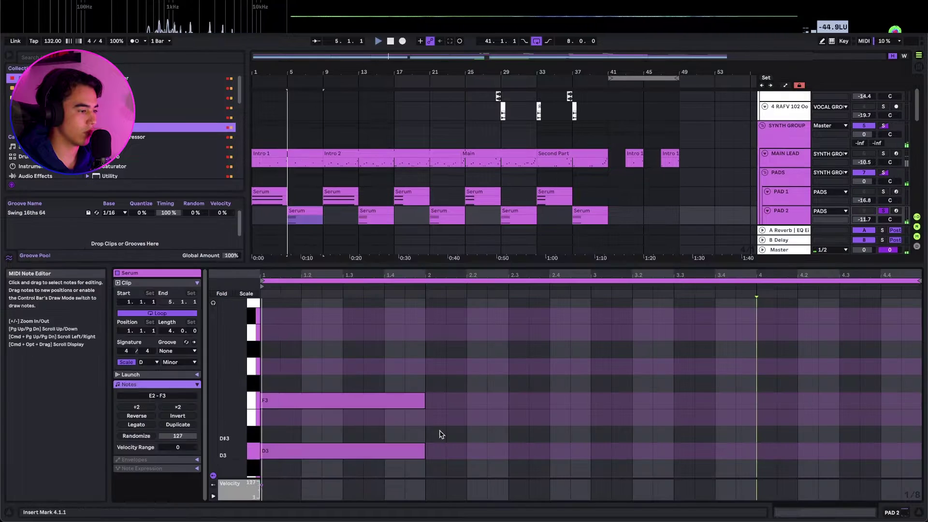
click(401, 482)
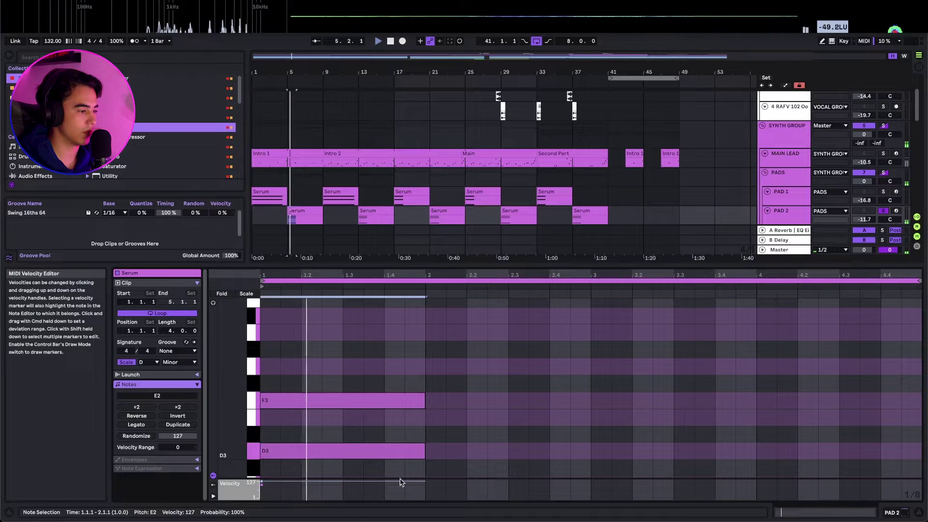
click(485, 405)
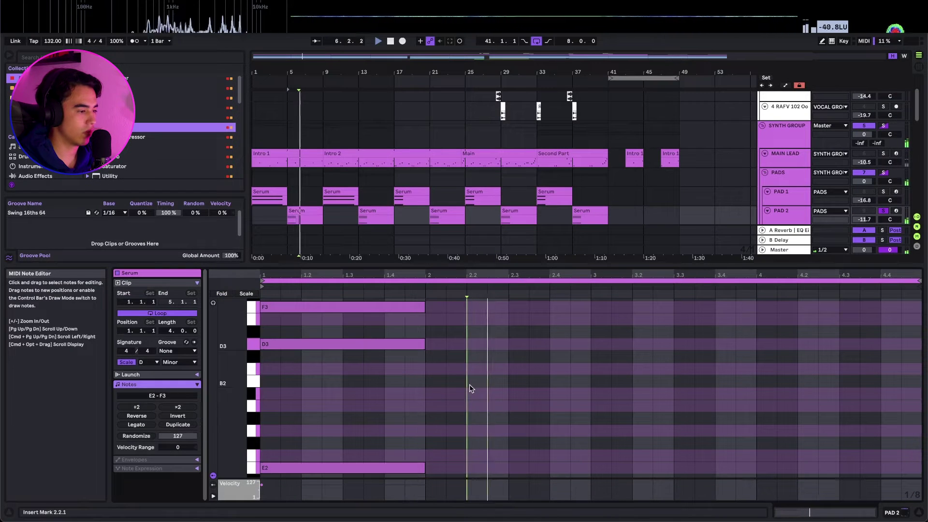
key(space)
click(246, 294)
key(super+a)
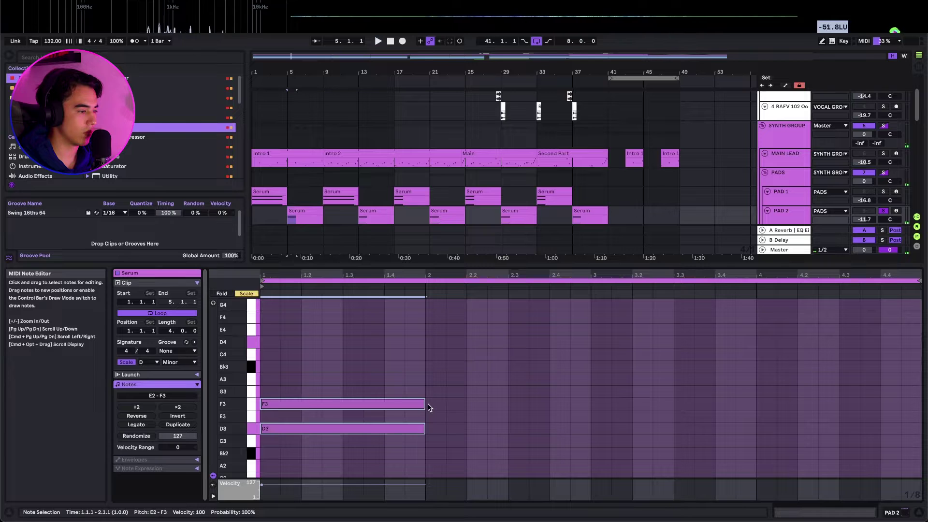
drag(424, 405, 760, 421)
key(space)
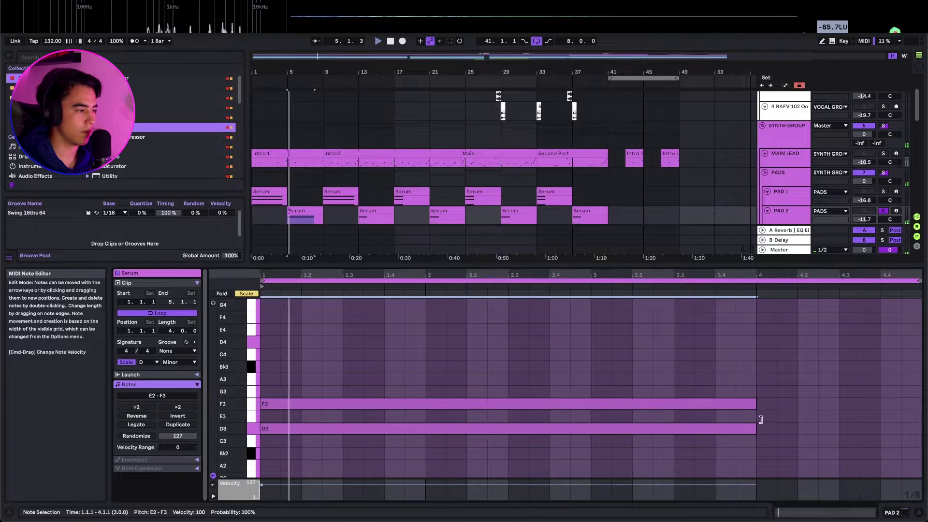
key(shift+Tab)
click(254, 181)
key(space)
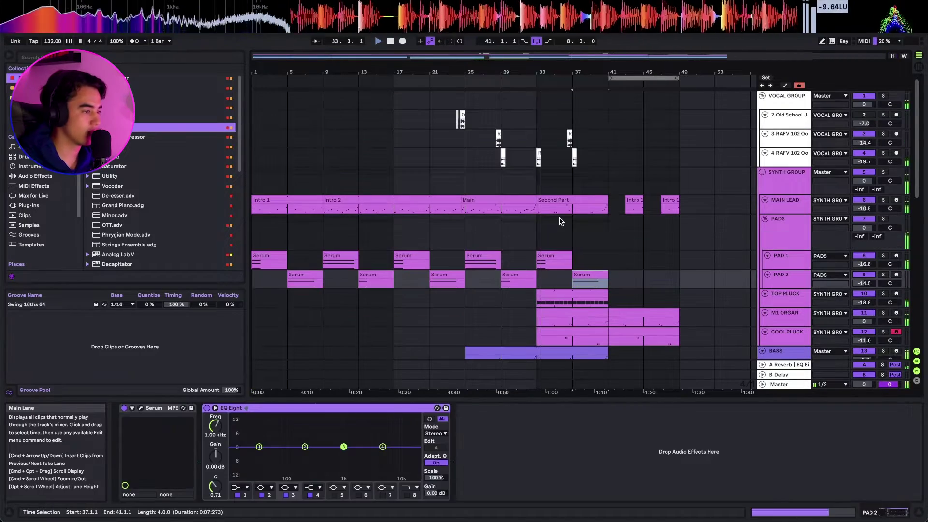
Examine the layout of the synth, drum and effect tracks around the Second Part during playback
click(554, 241)
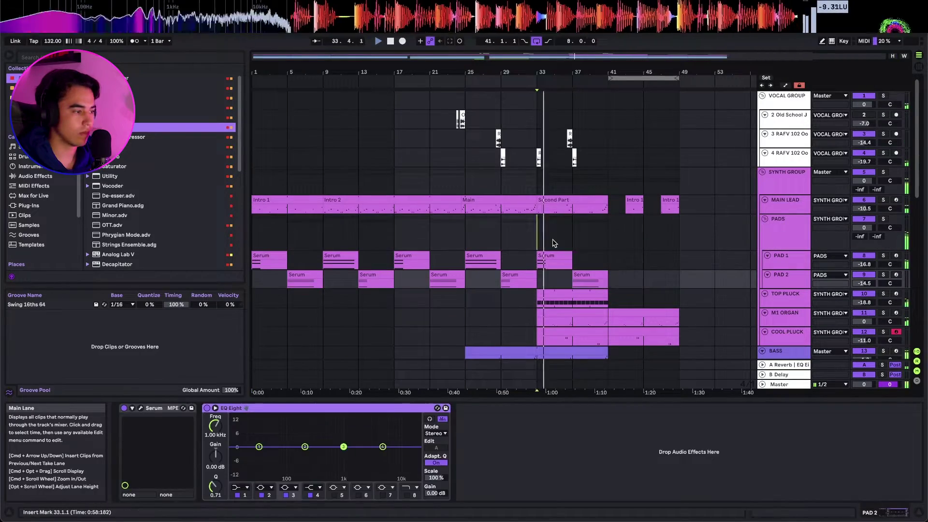
scroll(553, 241, down, 1)
click(521, 292)
scroll(502, 271, down, 8)
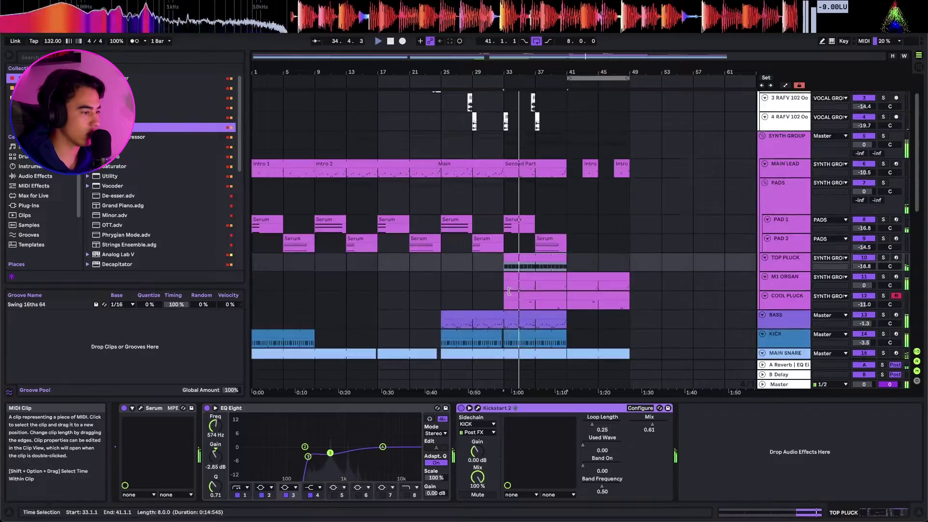
scroll(513, 187, up, 2)
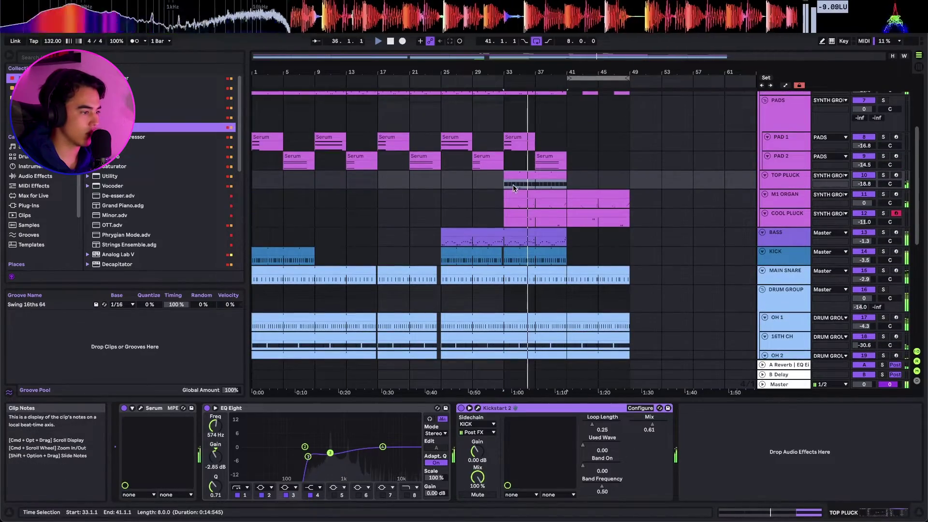
scroll(511, 177, down, 11)
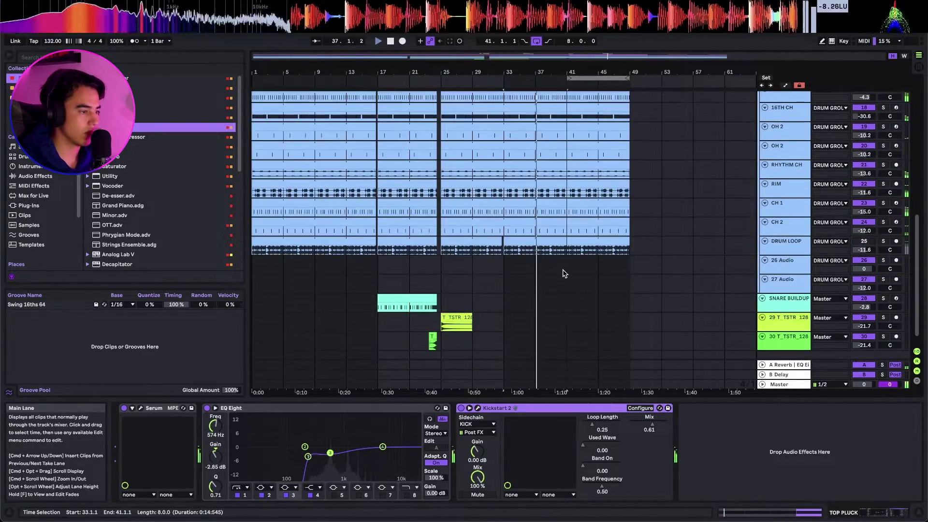
scroll(564, 275, up, 15)
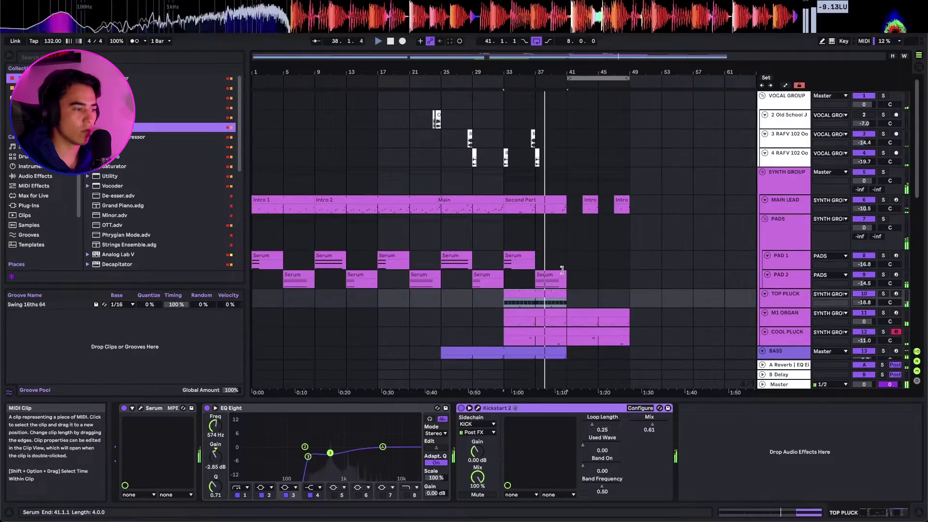
scroll(560, 272, down, 10)
scroll(561, 270, up, 7)
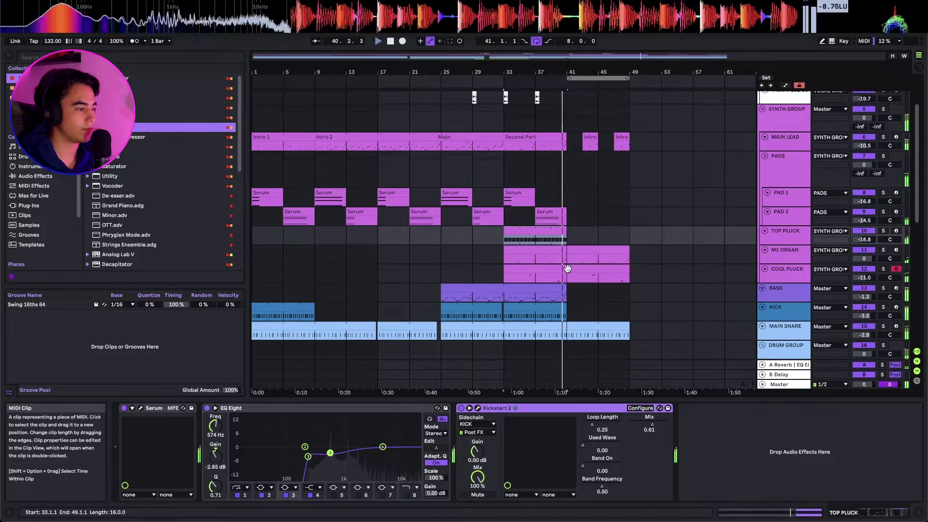
scroll(568, 269, down, 5)
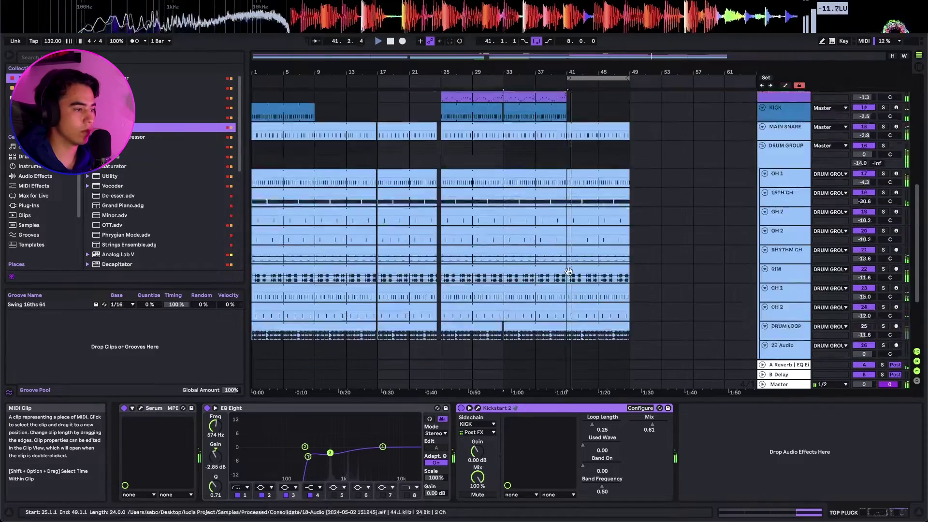
scroll(569, 273, up, 5)
Consolidate the PAD 1 and PAD 2 clips over bars 1-17 into one looped clip per track
click(562, 216)
click(336, 208)
drag(365, 213, 252, 230)
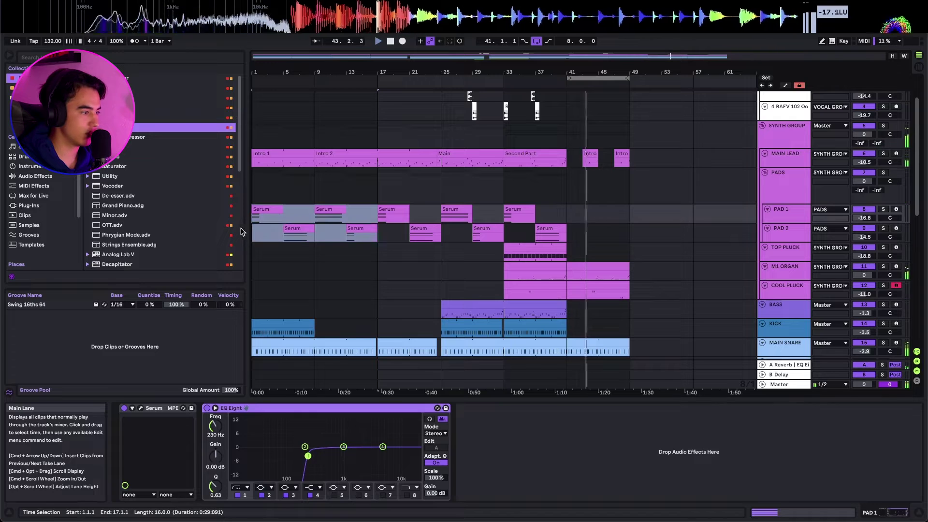
double_click(356, 207)
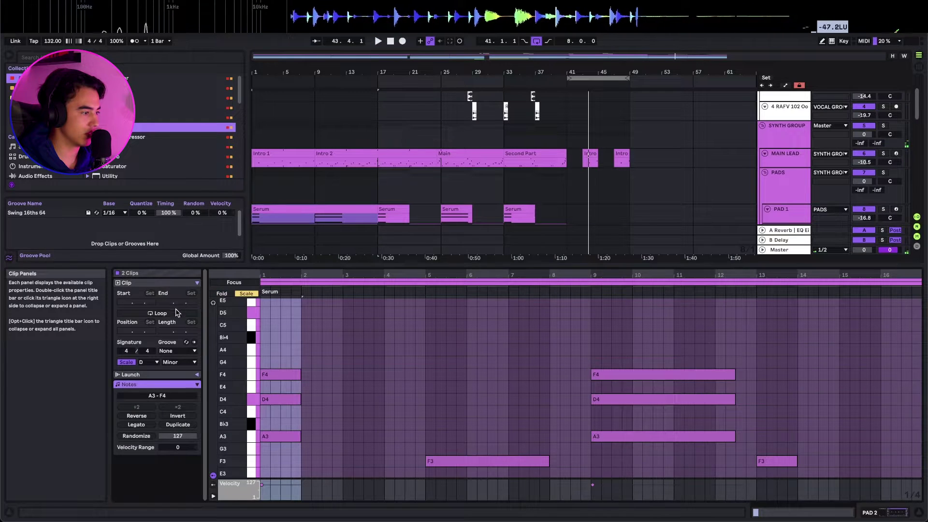
key(shift+Tab)
Inspect the notes in the consolidated PAD 1 and PAD 2 clips, with PAD 2 soloed
click(370, 210)
click(353, 229)
click(351, 207)
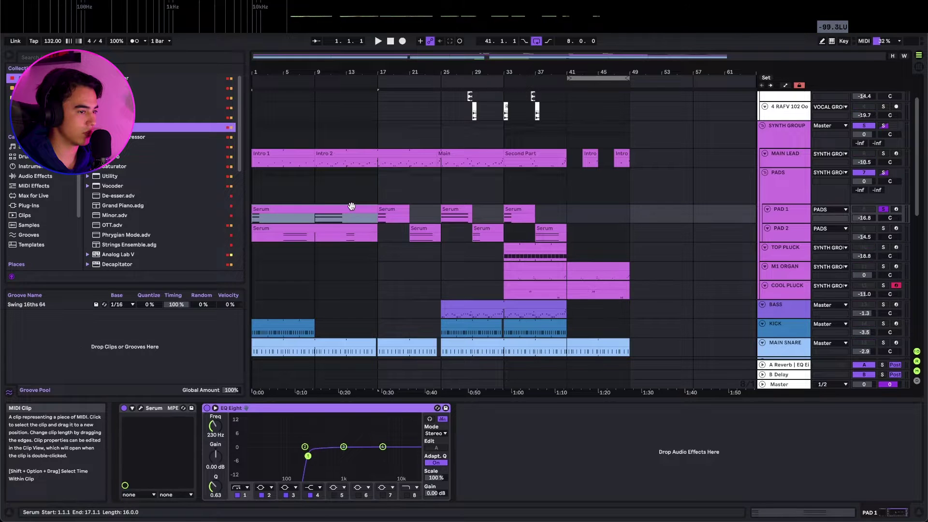
key(shift+Tab)
key(shift+Tab)
click(304, 228)
key(s)
key(shift+Tab)
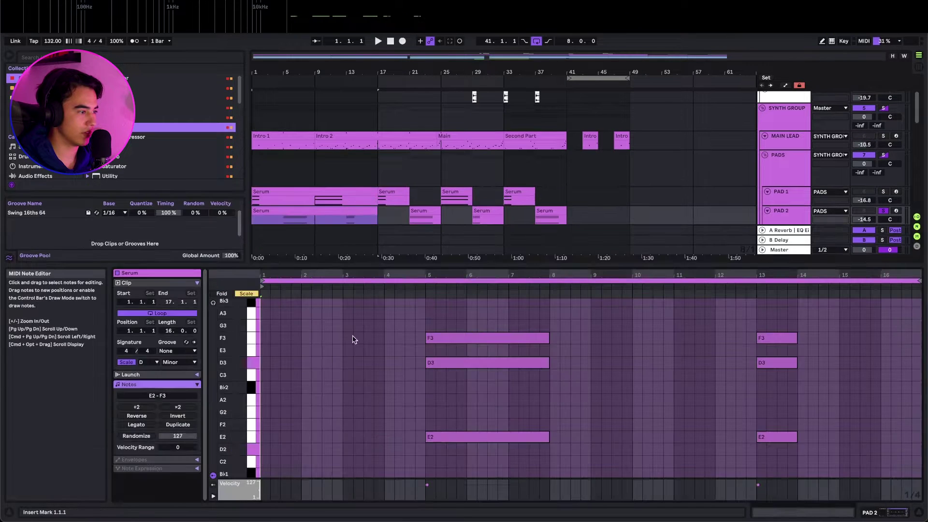
key(shift+Tab)
Extend both looped pad clips to bar 81 and unsolo their tracks
click(365, 192)
drag(373, 192, 881, 193)
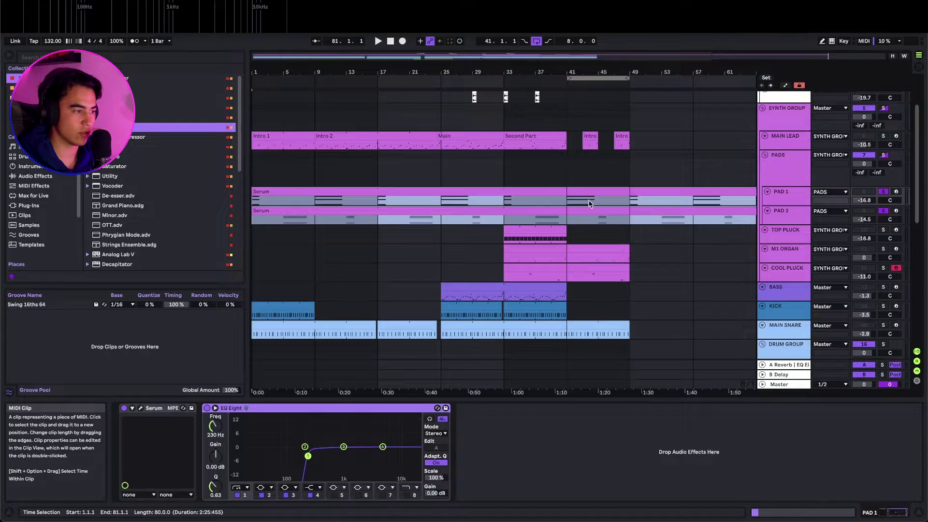
key(s)
Play the full mix from bar 33 and fit the whole arrangement's length in view
click(489, 167)
key(space)
click(537, 203)
key(Up)
key(w)
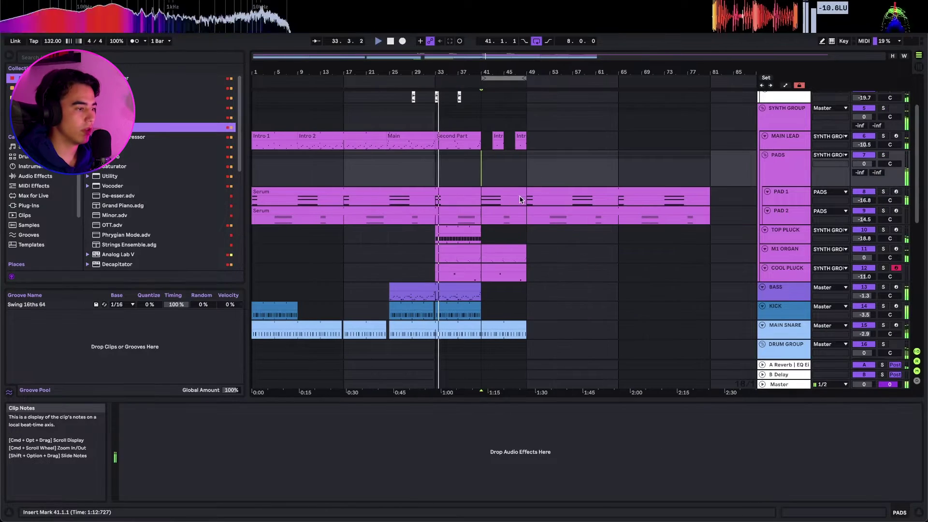
Turn off the arrangement loop and place the insert marker at bar 49 on the TOP PLUCK track
click(503, 190)
shift+click(468, 209)
click(536, 41)
click(581, 176)
click(507, 236)
scroll(468, 286, down, 6)
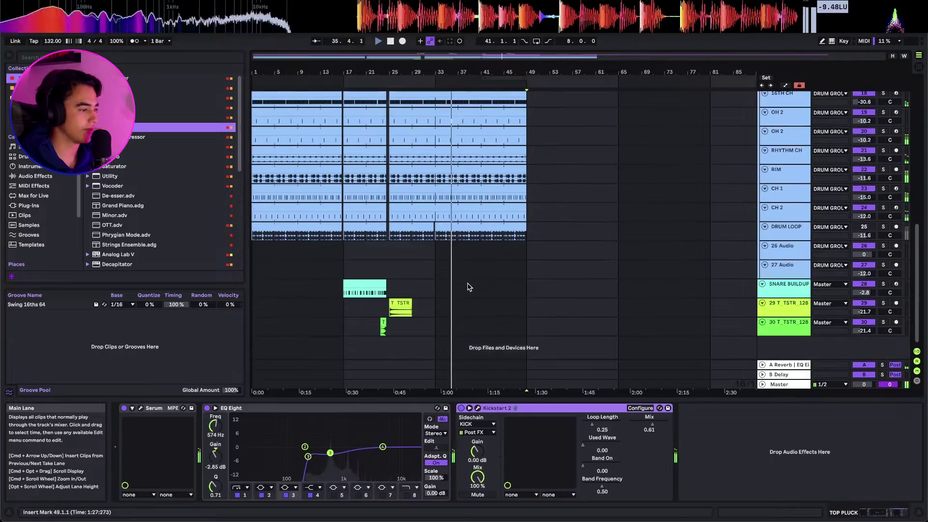
Copy the crash echo clip from bar 25 to bar 41 on the same track
click(407, 310)
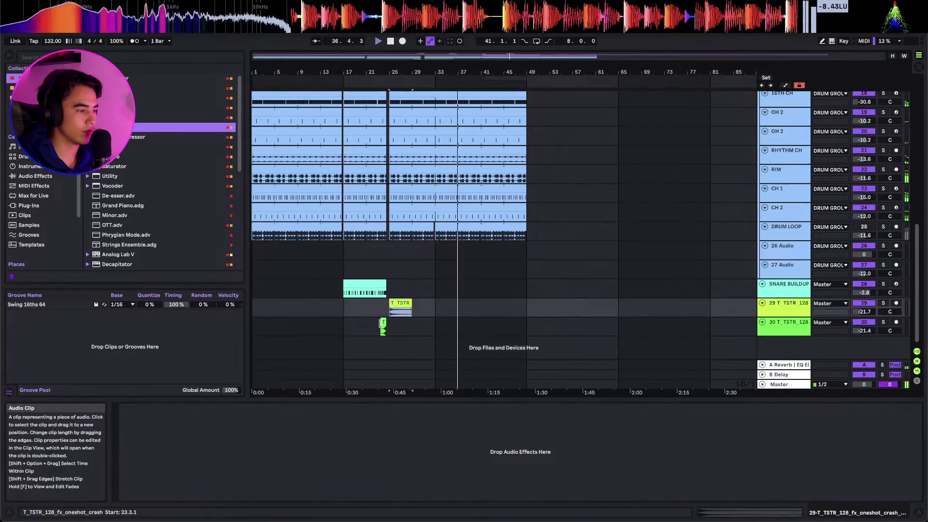
click(480, 308)
key(super+v)
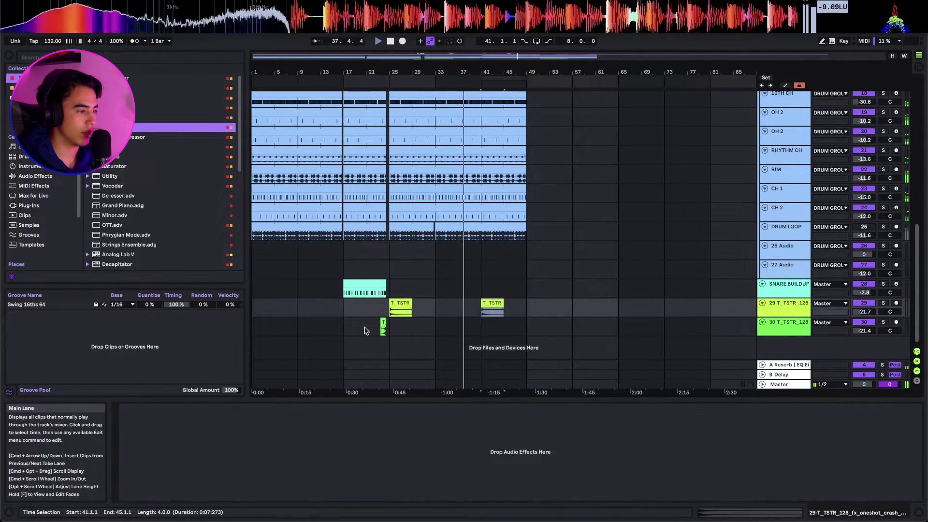
Copy the one-bar crash clip to bar 40 on its track so that it ends exactly at bar 41
drag(385, 331, 389, 330)
click(454, 331)
key(super+v)
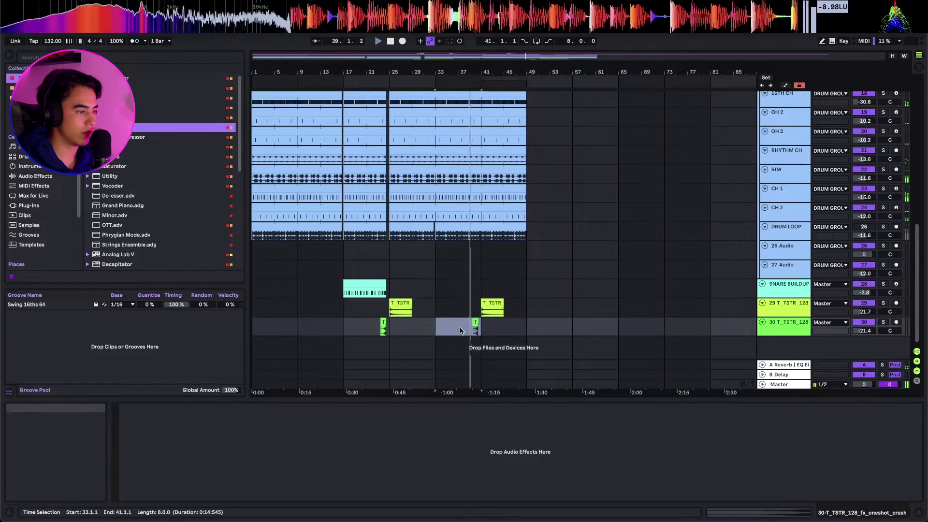
scroll(481, 323, up, 5)
click(440, 322)
scroll(444, 322, up, 5)
drag(435, 322, 477, 322)
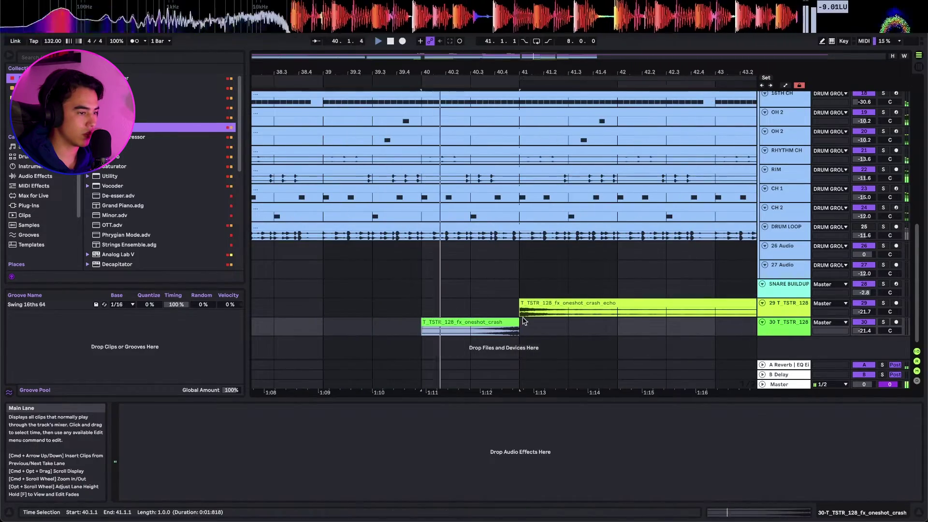
scroll(557, 311, down, 10)
Delete the empty 26 Audio and 27 Audio tracks and fold the DRUM LOOP track
click(485, 292)
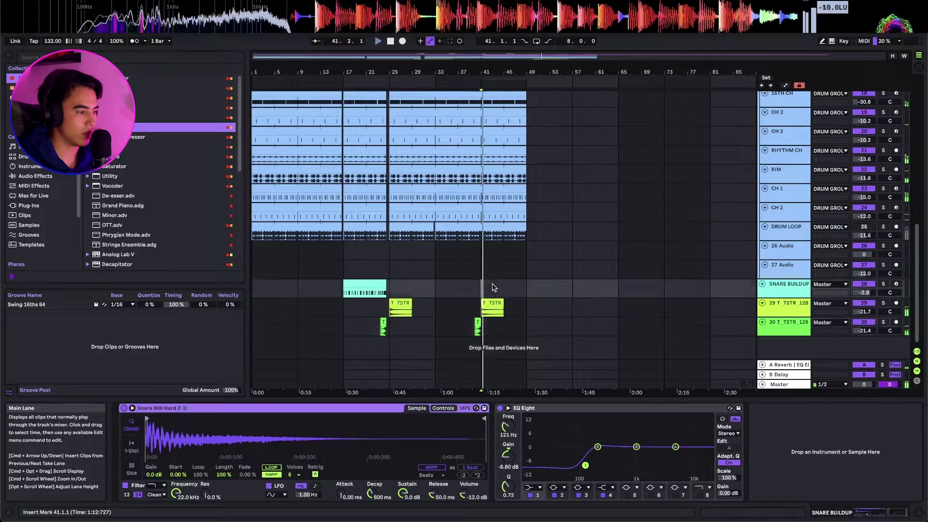
scroll(483, 311, up, 1)
scroll(482, 311, up, 2)
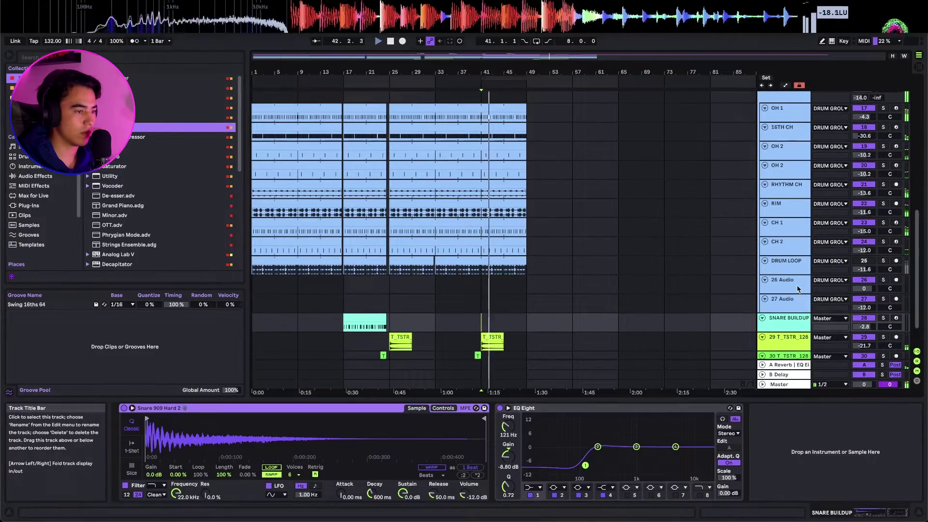
click(779, 302)
key(Delete)
click(778, 267)
scroll(551, 256, up, 5)
scroll(665, 275, down, 5)
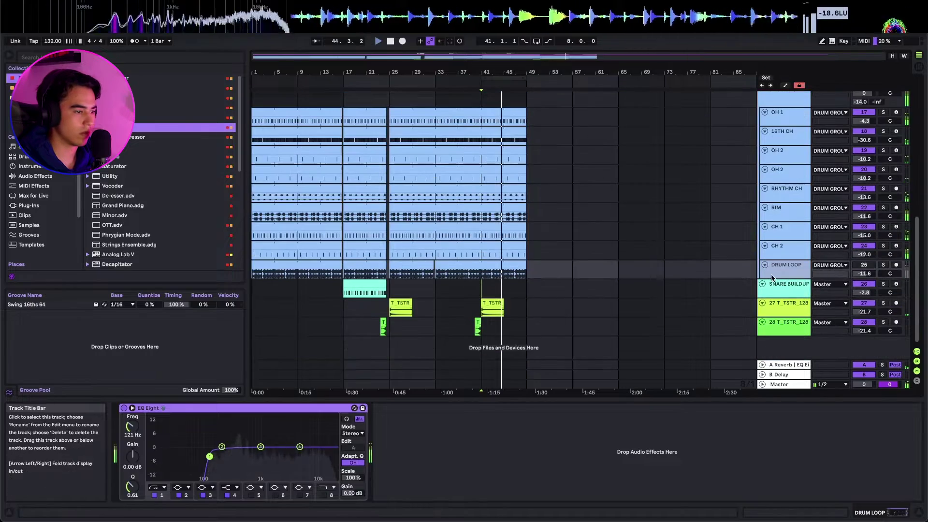
click(765, 265)
Extend the M1 ORGAN clip to bar 73 and the COOL PLUCK clip to bar 65
scroll(569, 257, up, 5)
click(540, 243)
click(516, 200)
click(508, 240)
drag(525, 239, 664, 241)
drag(524, 257, 618, 257)
Copy the MAIN LEAD's Intro 2 section from bars 9 to 24.3 to bar 49
click(364, 122)
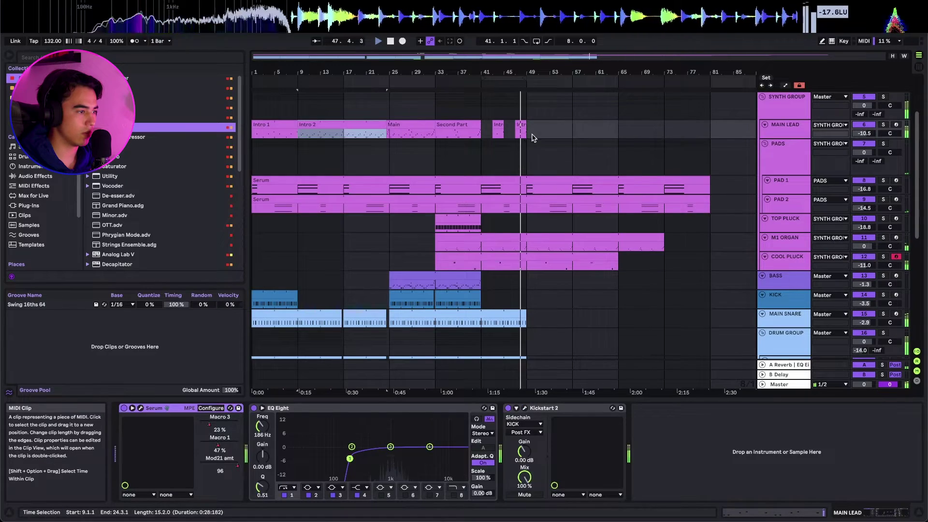
key(super+d)
scroll(532, 218, down, 5)
scroll(529, 242, up, 8)
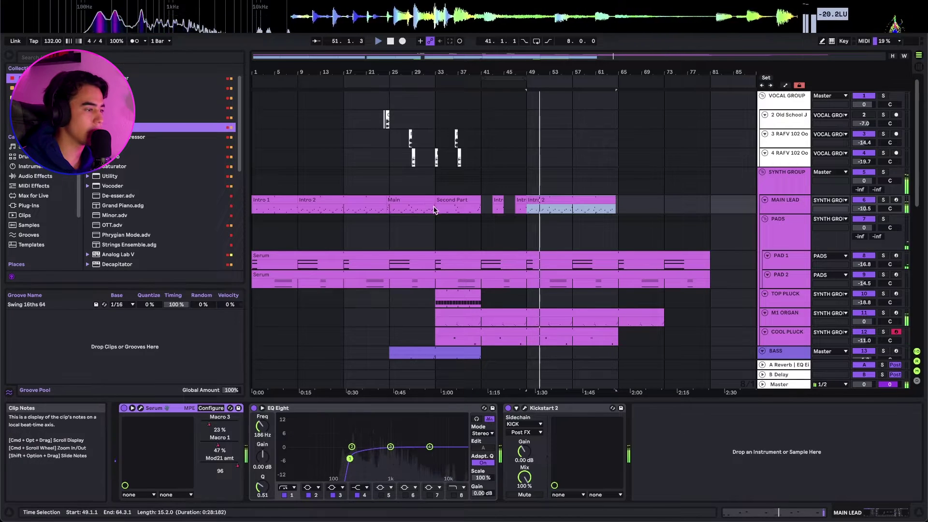
drag(434, 209, 394, 208)
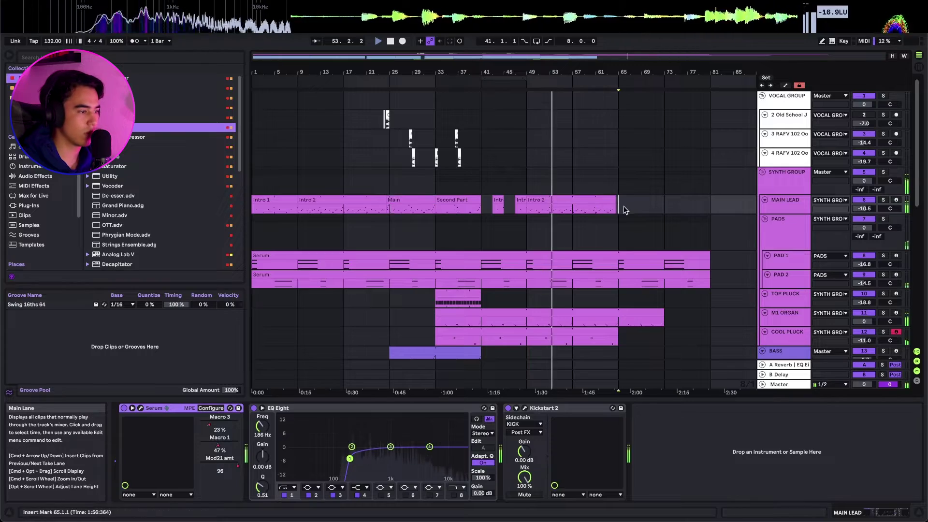
Copy the SNARE BUILDUP clip to bar 57 on the same track
scroll(366, 281, down, 10)
click(366, 281)
key(super+c)
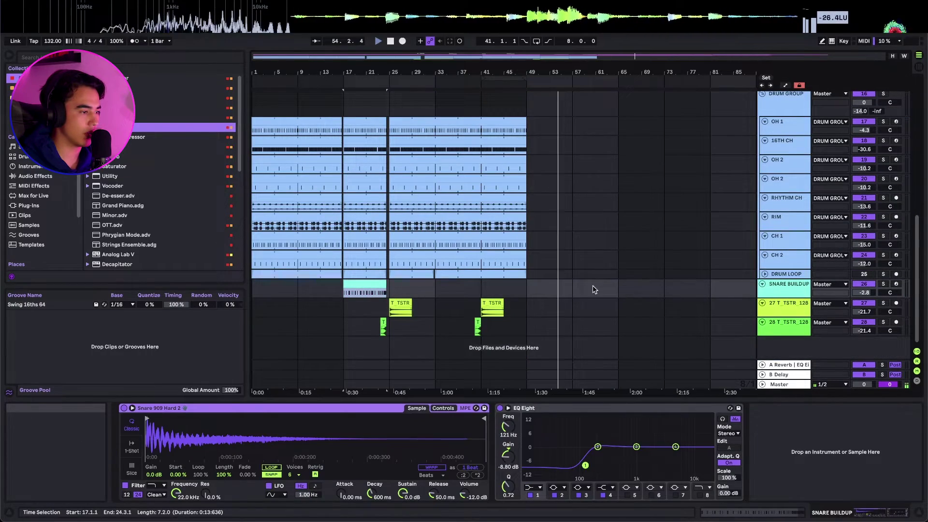
click(574, 291)
key(super+v)
Paste the crash echo clip at bar 57 on track 27, then place the one-bar crash over its start
click(488, 302)
click(580, 309)
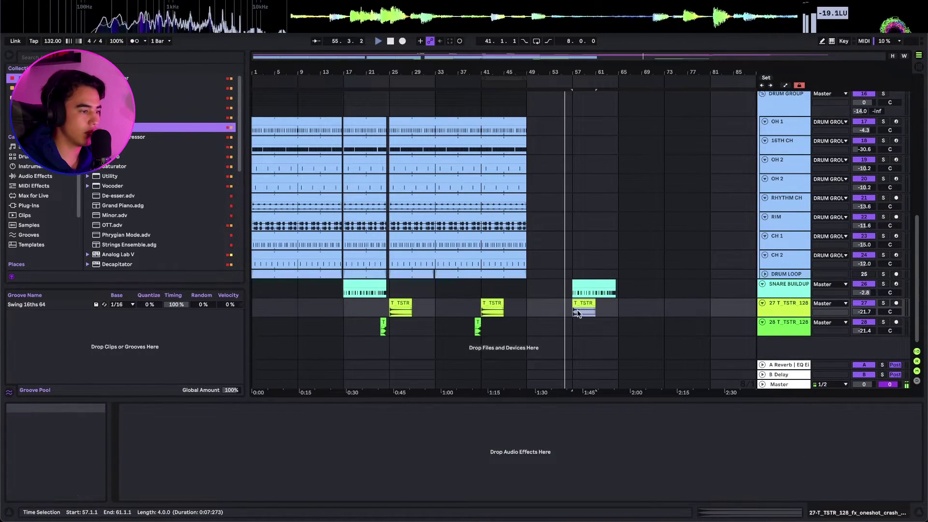
scroll(596, 302, up, 10)
scroll(597, 301, down, 10)
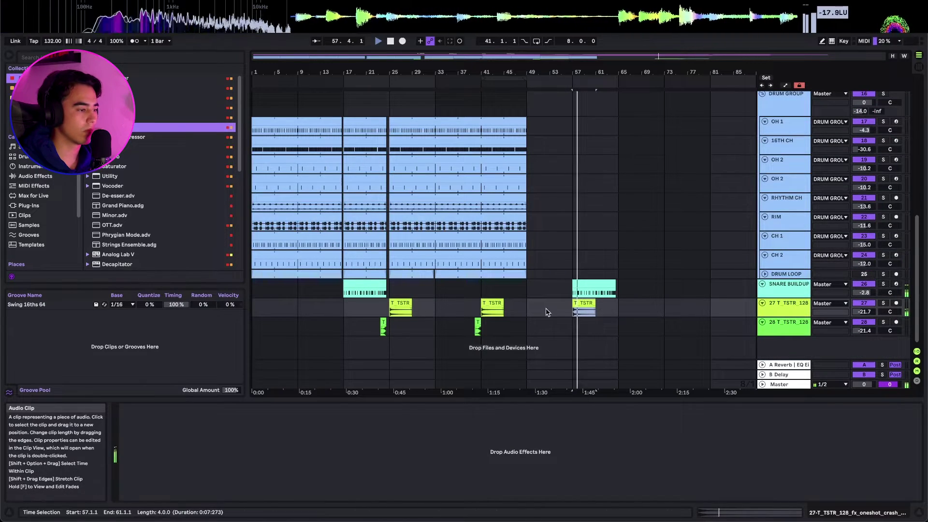
click(571, 313)
key(ctrl+v)
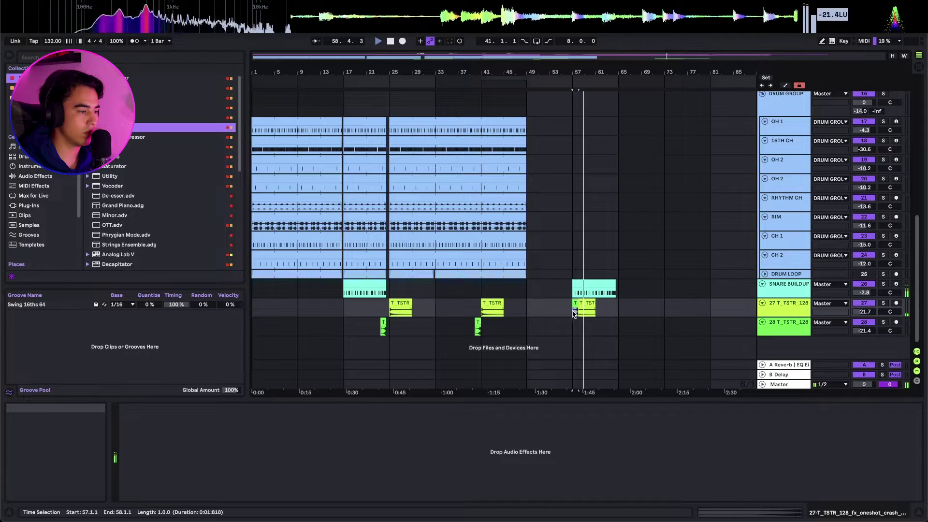
Play the new crash transition, then delete both crash clips under the second snare buildup
scroll(578, 313, up, 10)
click(420, 315)
key(space)
key(space)
click(596, 311)
click(597, 303)
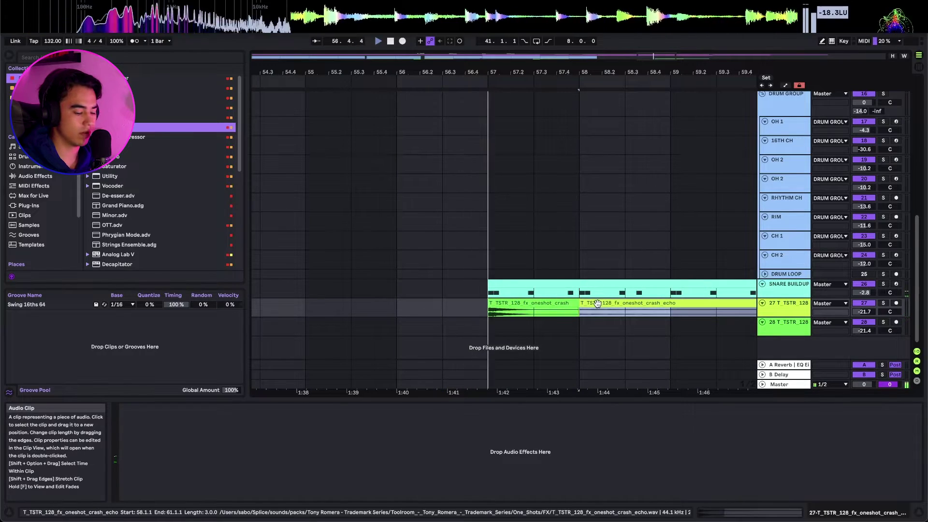
key(Delete)
click(555, 303)
key(Delete)
click(438, 307)
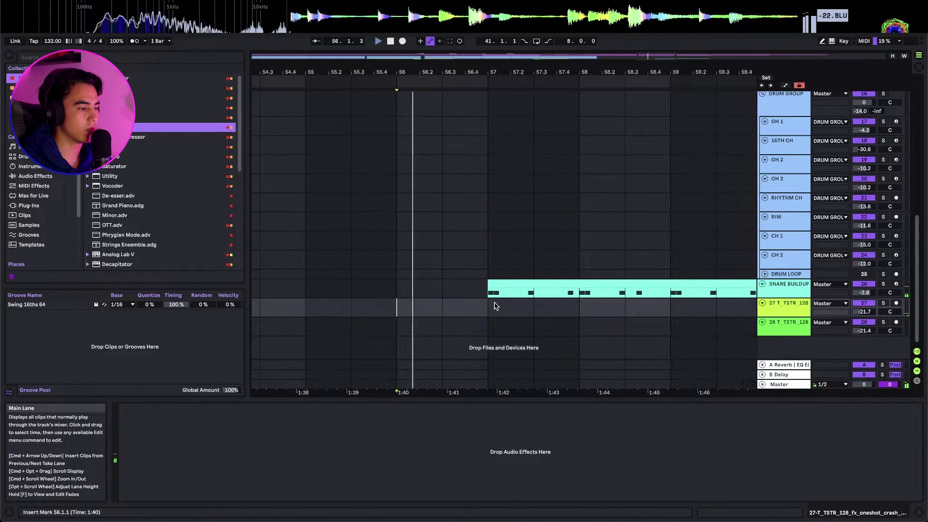
Undo the deletion of the one-bar crash and move that clip from bar 57 to bar 56
scroll(497, 304, down, 10)
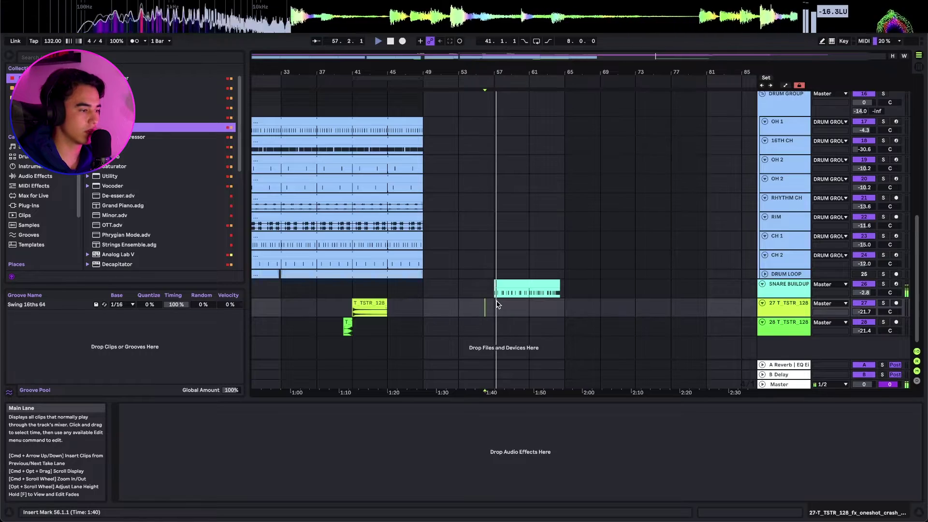
scroll(532, 282, up, 6)
scroll(535, 279, up, 5)
scroll(534, 276, down, 6)
key(super+z)
scroll(472, 305, up, 6)
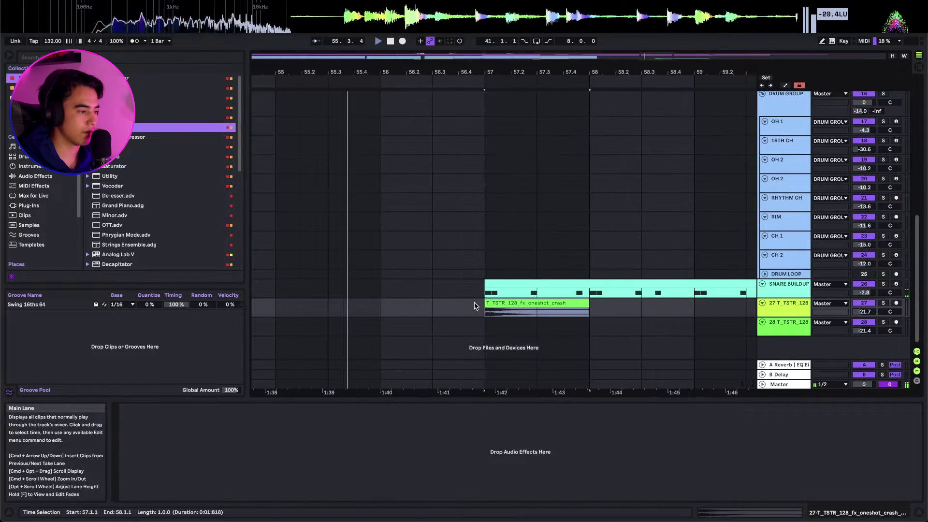
key(super+x)
click(389, 311)
key(super+v)
Retrigger the crash on every beat of bar 56 as four one-beat clips leading into the snare buildup
drag(385, 312, 407, 315)
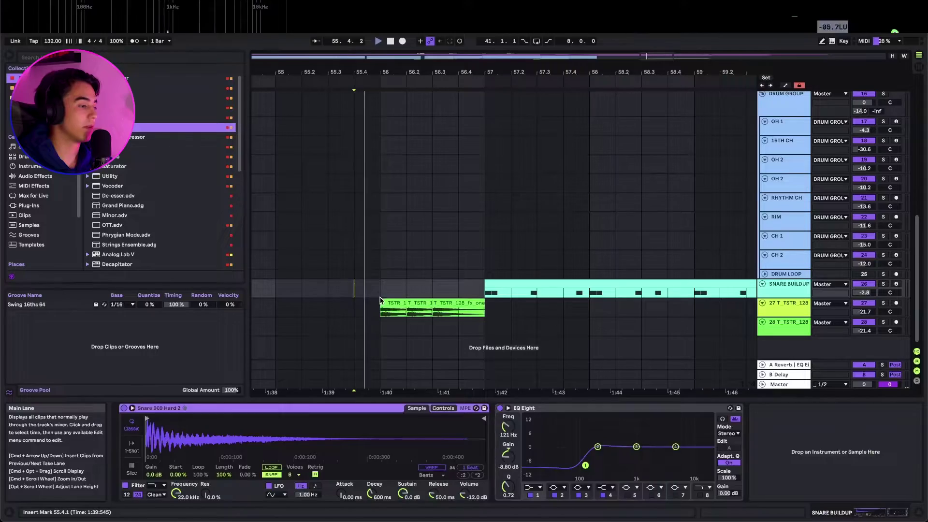
drag(408, 312, 425, 312)
key(w)
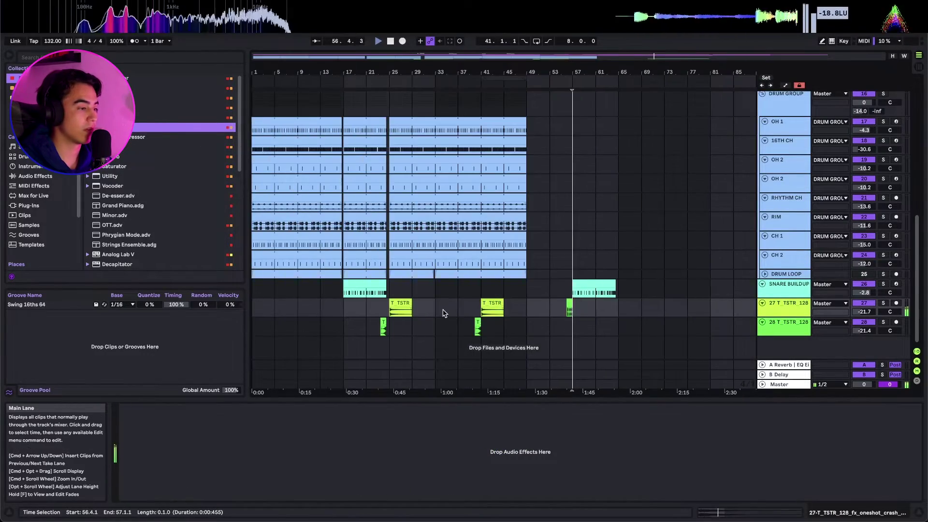
scroll(575, 293, up, 8)
scroll(506, 290, down, 8)
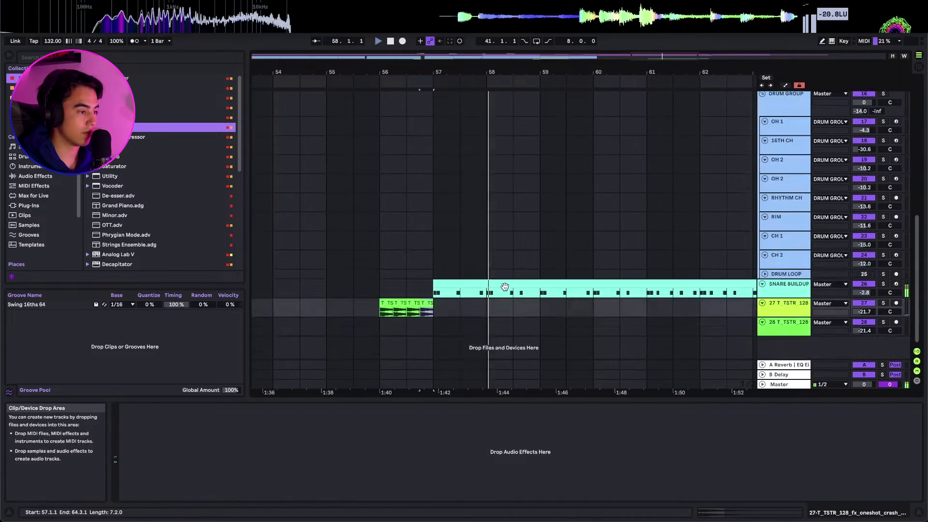
scroll(504, 288, down, 4)
Place the one-bar crash at bar 61 on track 27 and duplicate it to bars 62 and 63
click(542, 308)
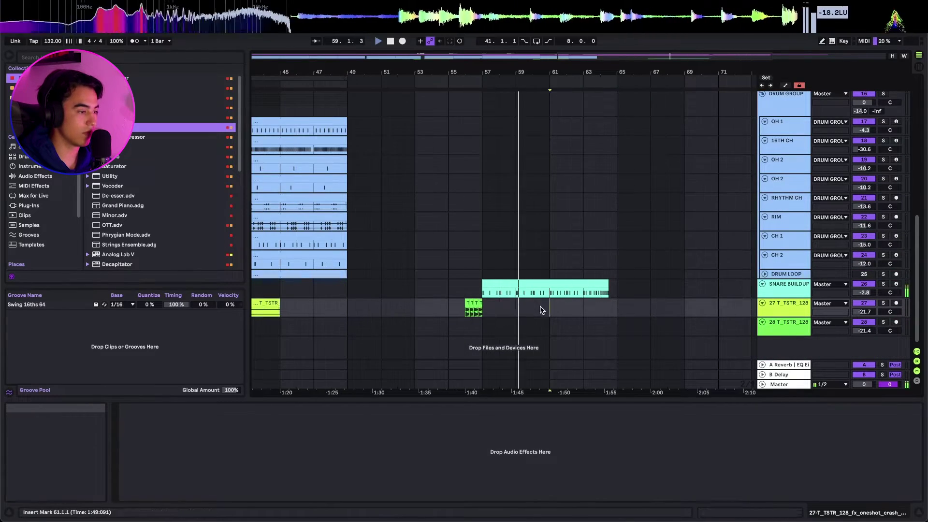
key(super+v)
scroll(549, 306, up, 5)
click(558, 305)
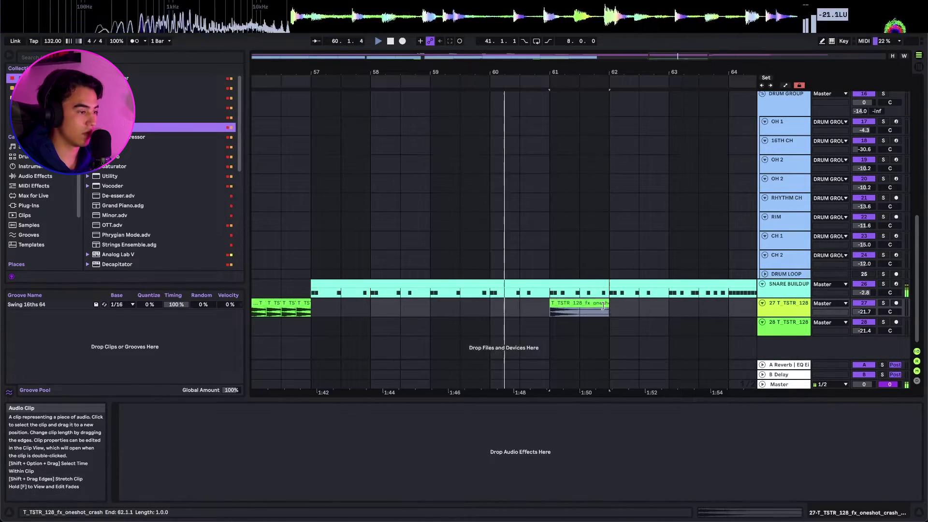
scroll(602, 305, right, 5)
click(384, 307)
click(362, 303)
key(super+d)
key(super+d)
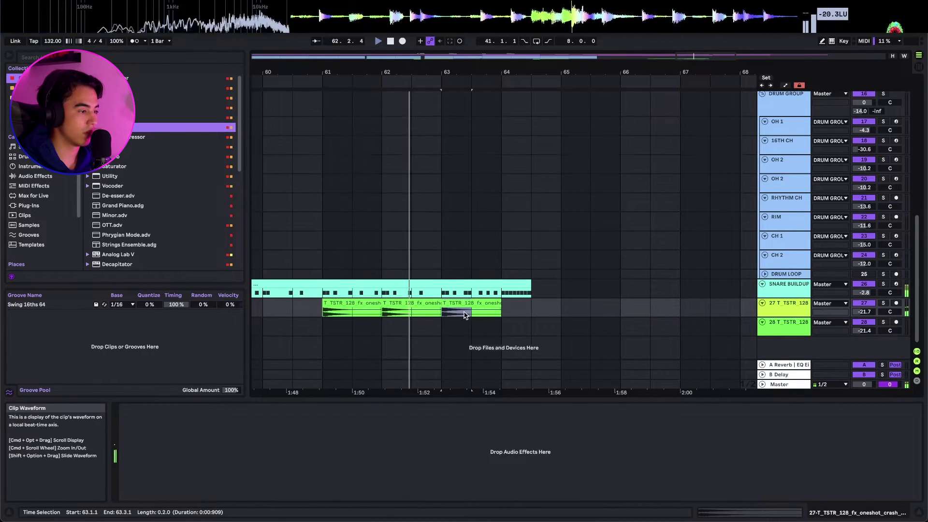
Retrigger the crash at 63.3 as a half-bar hit, then on every beat of bar 64 up to bar 65
key(plus)
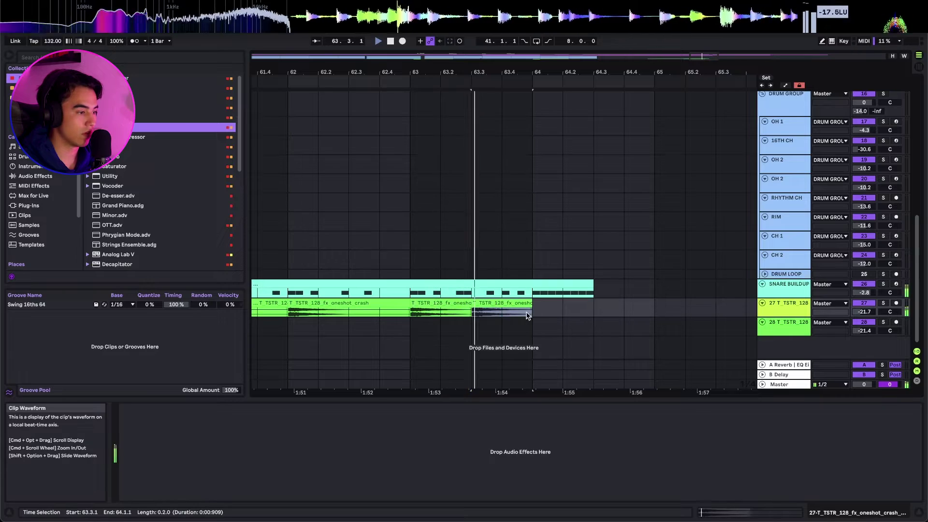
key(super+d)
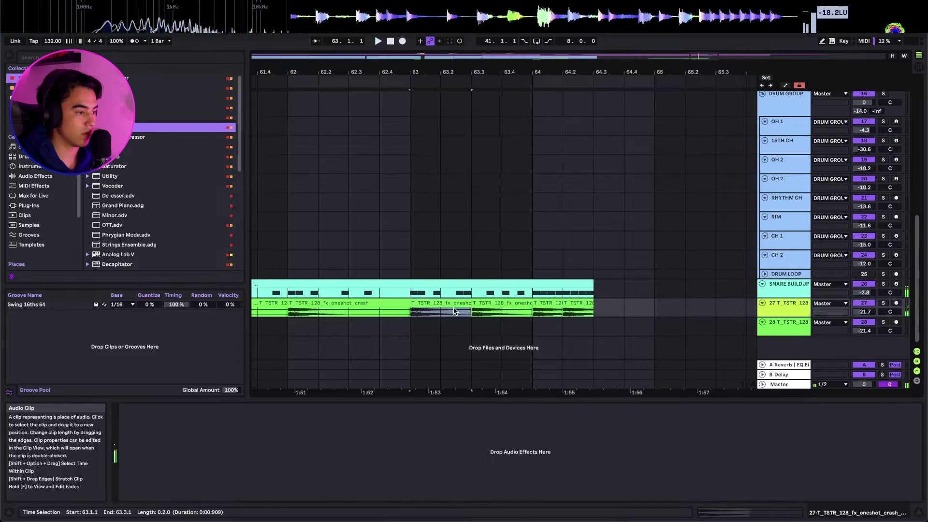
key(super+d)
key(super+d)
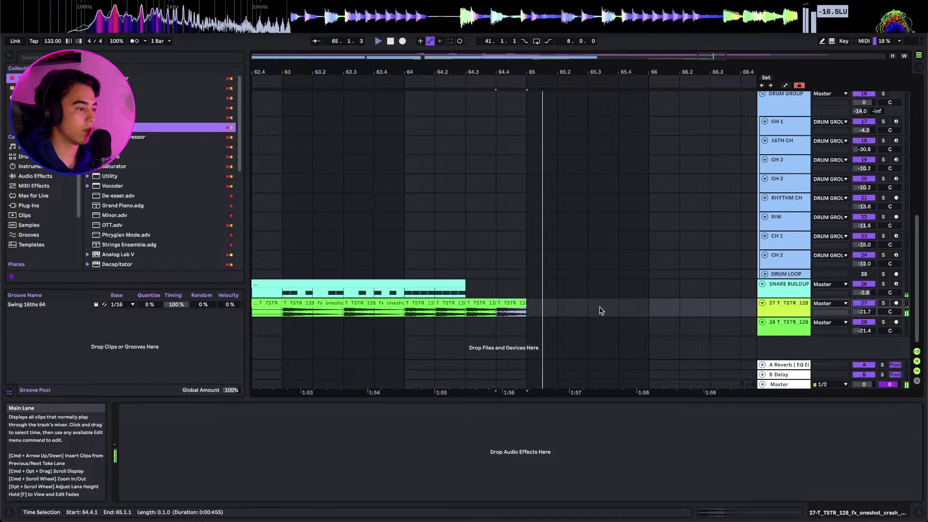
Copy bars 25 to 33 of MAIN LEAD and all tracks below it to the end of Intro 2 at 64.3
scroll(600, 310, down, 8)
scroll(601, 306, up, 10)
scroll(601, 305, down, 3)
click(397, 229)
click(404, 213)
shift+click(434, 356)
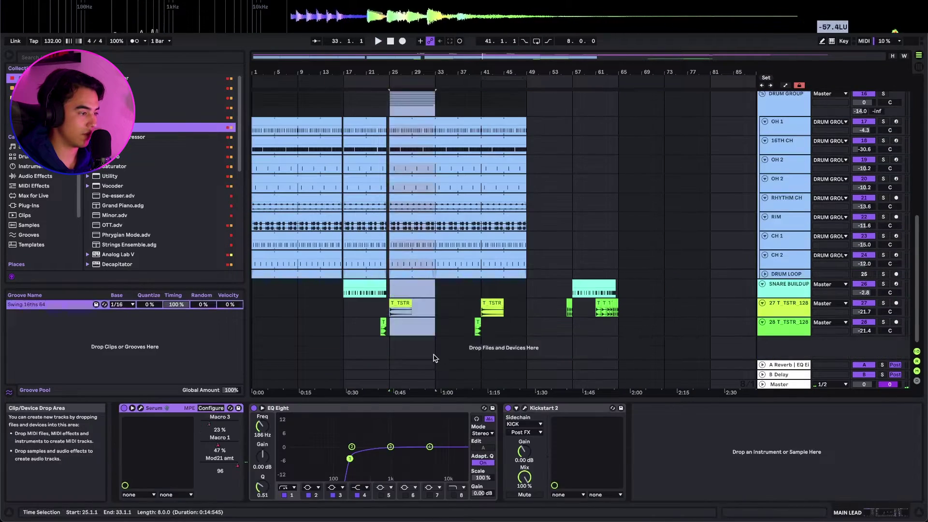
click(619, 203)
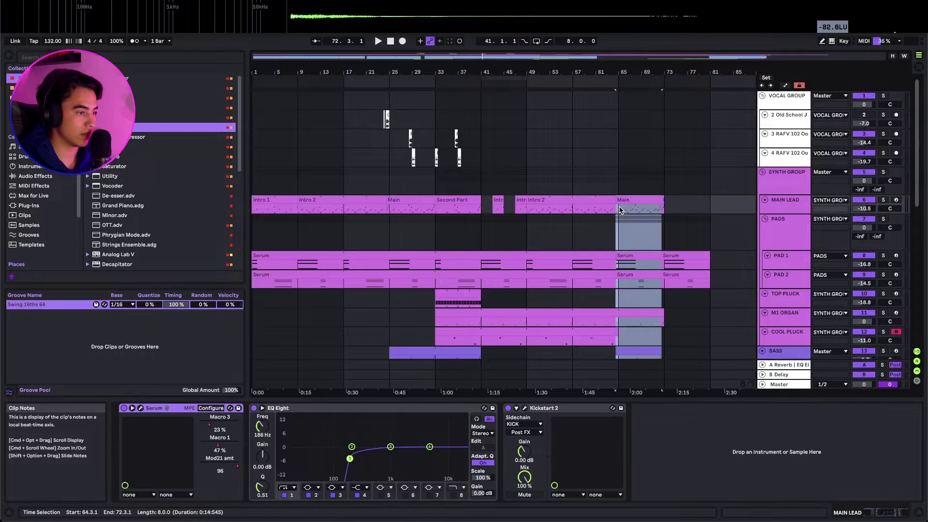
scroll(620, 202, up, 5)
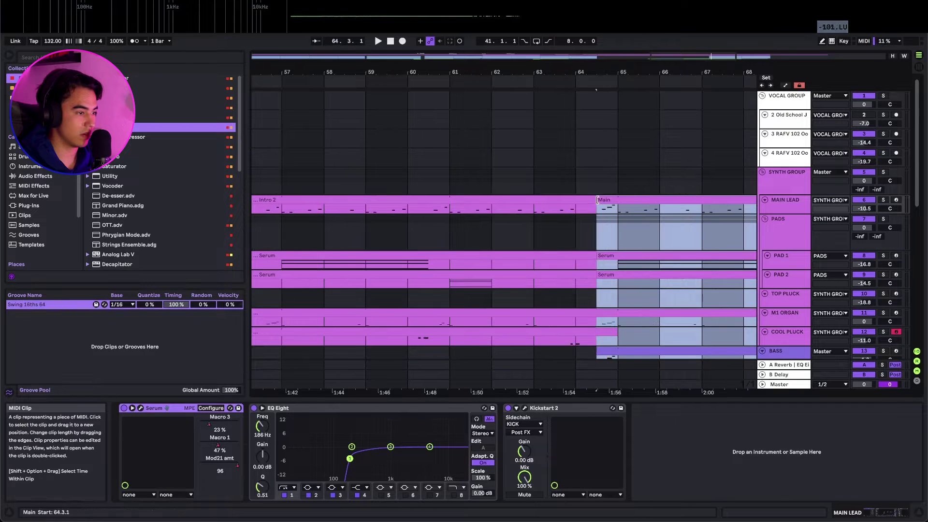
click(534, 152)
key(super+z)
key(super+shift+z)
Move the pasted crash echo clip to bar 65 and refill the one-beat crash hits up to its start
click(456, 160)
scroll(467, 207, down, 5)
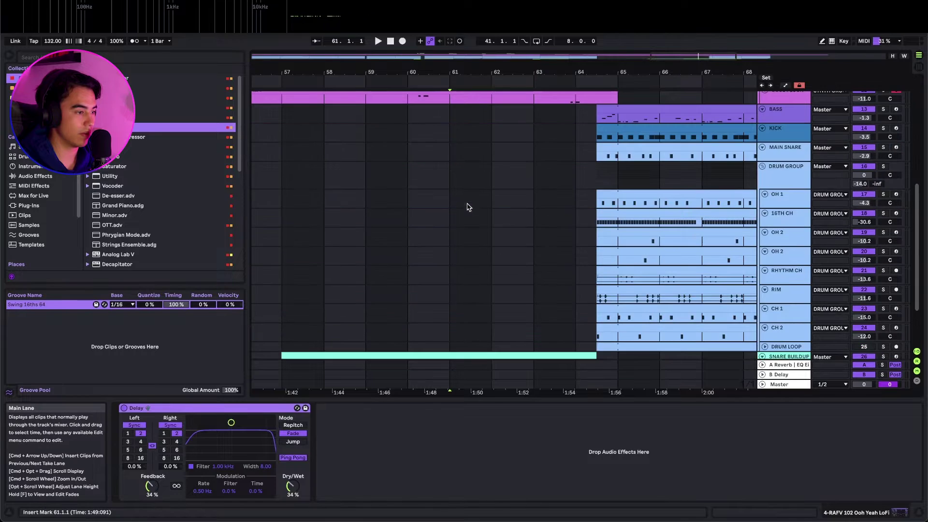
click(427, 232)
scroll(411, 235, down, 3)
click(329, 205)
key(space)
click(604, 297)
drag(599, 302, 612, 304)
click(580, 303)
shift+click(591, 302)
key(super+d)
Move the crash hit groups at bars 61 and 56 from track 27 to track 28
click(470, 303)
shift+click(612, 303)
drag(580, 313, 580, 328)
scroll(460, 327, down, 5)
click(358, 313)
drag(358, 313, 358, 329)
Set the SNARE BUILDUP track volume to -4.5 dB
click(862, 293)
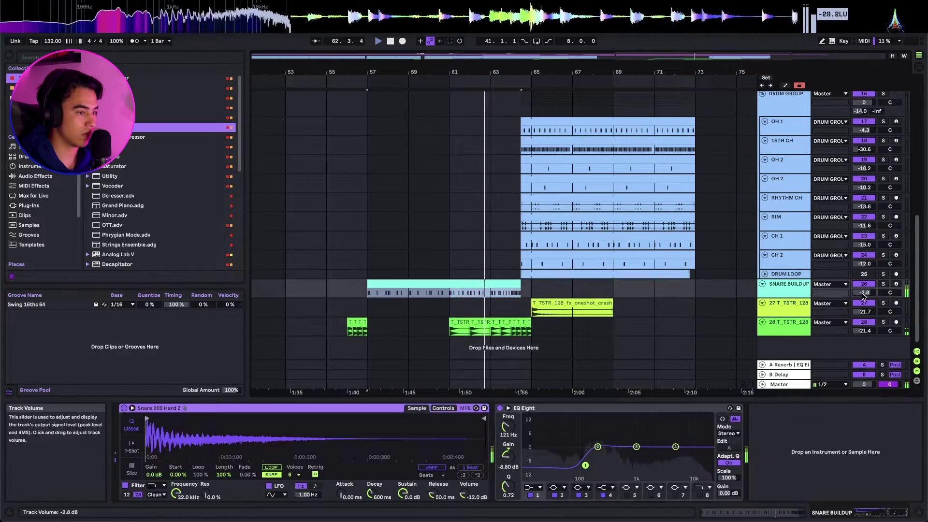
click(863, 293)
scroll(531, 260, up, 8)
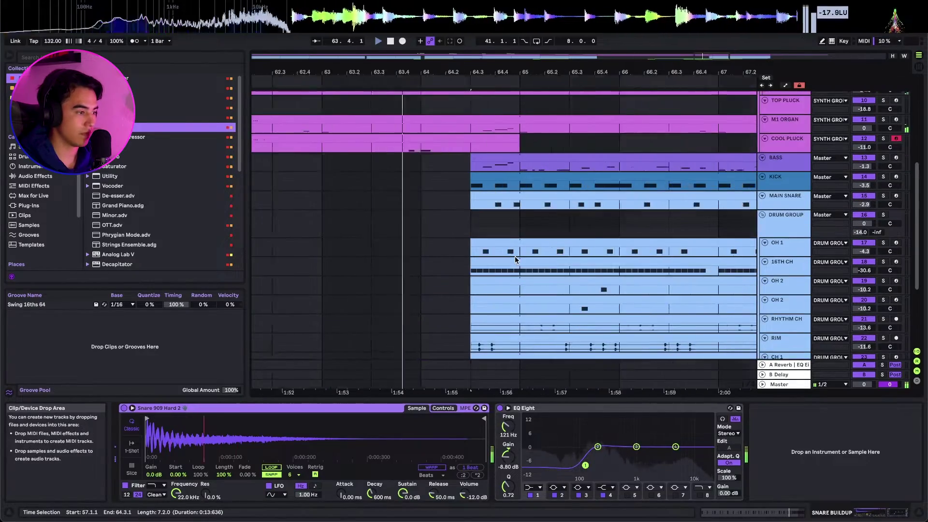
Delete the kick, main snare and drum group material between 64.3 and bar 65
scroll(515, 260, down, 5)
click(447, 288)
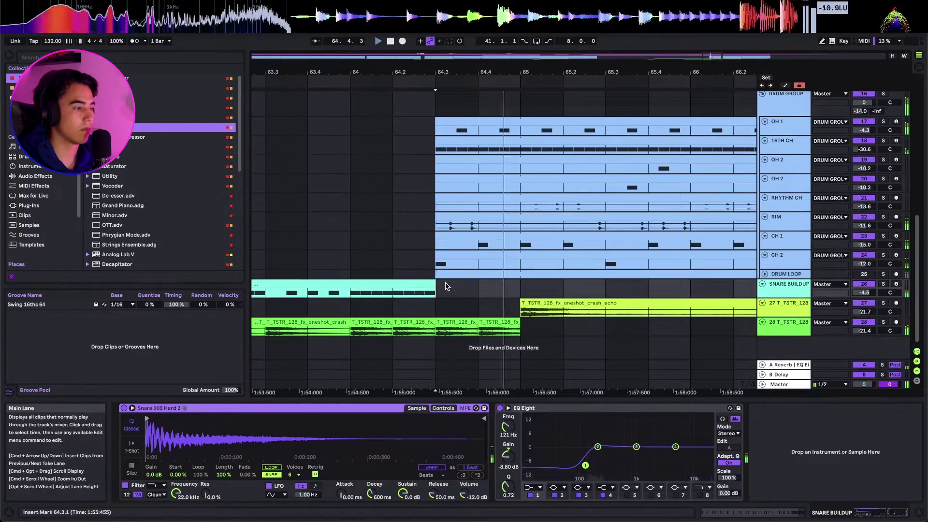
scroll(483, 283, up, 5)
shift+click(520, 211)
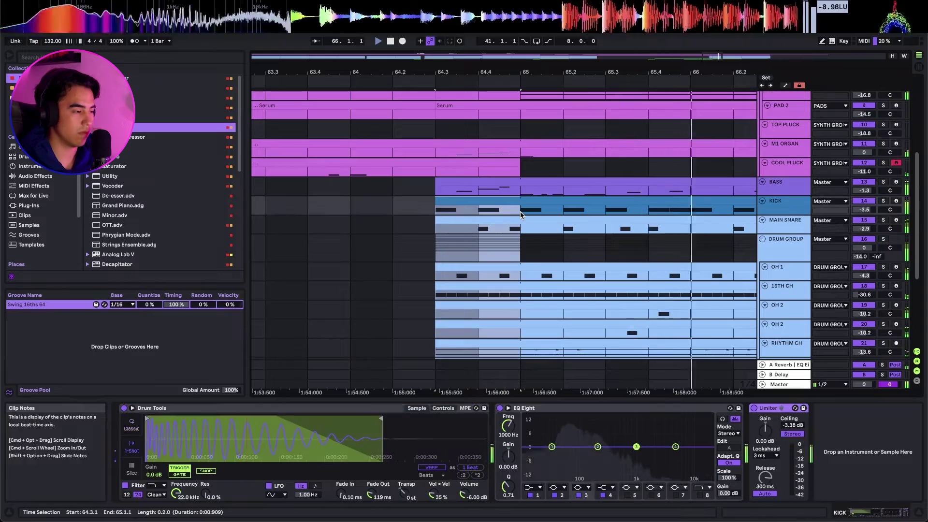
key(Delete)
Replay the transition into the second drop from bar 64 and deactivate the RHYTHM CH track
click(353, 207)
scroll(419, 229, down, 5)
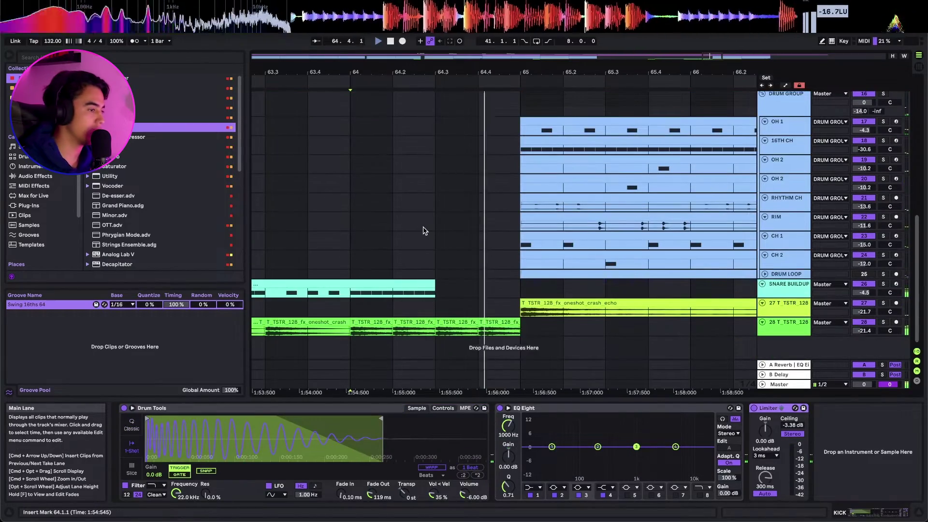
scroll(433, 242, up, 5)
scroll(433, 242, down, 5)
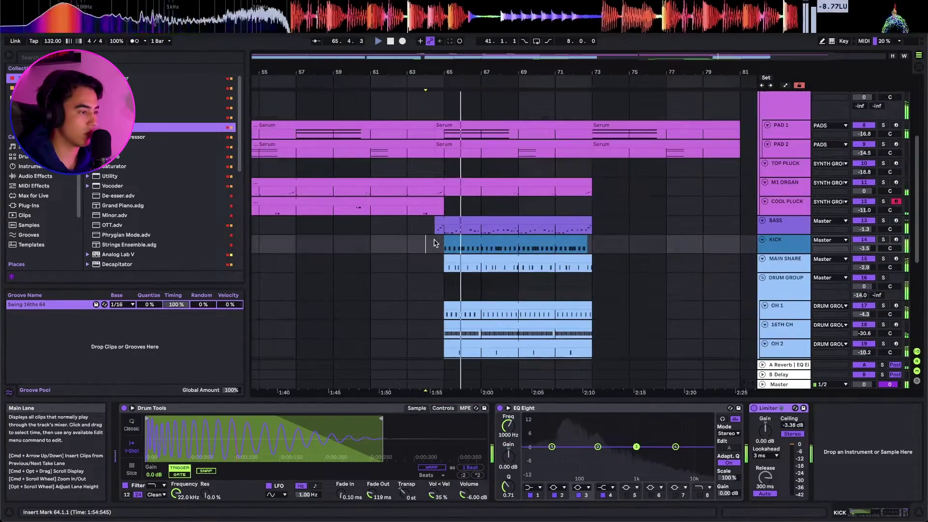
scroll(529, 267, down, 5)
scroll(461, 255, up, 5)
click(481, 216)
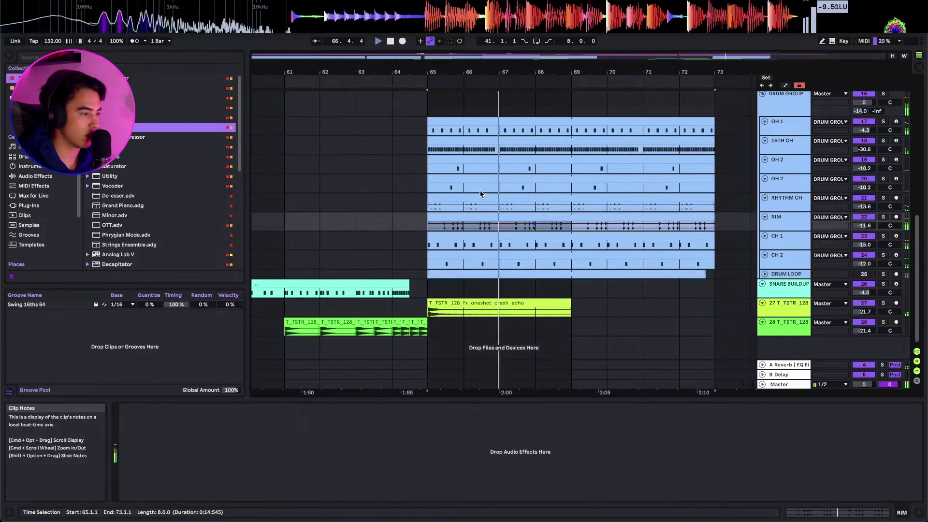
click(481, 197)
click(865, 198)
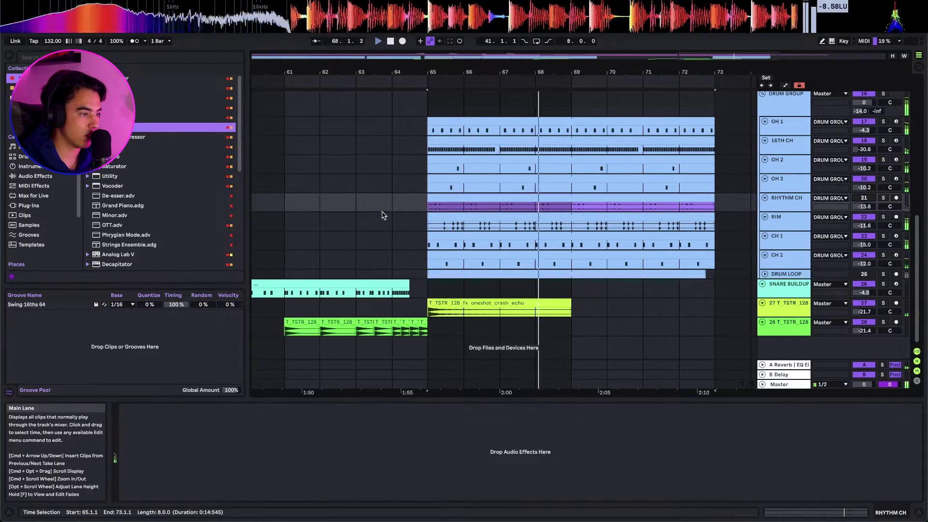
Solo RHYTHM CH and 16TH CH in turn and replay the drop from 64.3 to compare the hi-hats
key(s)
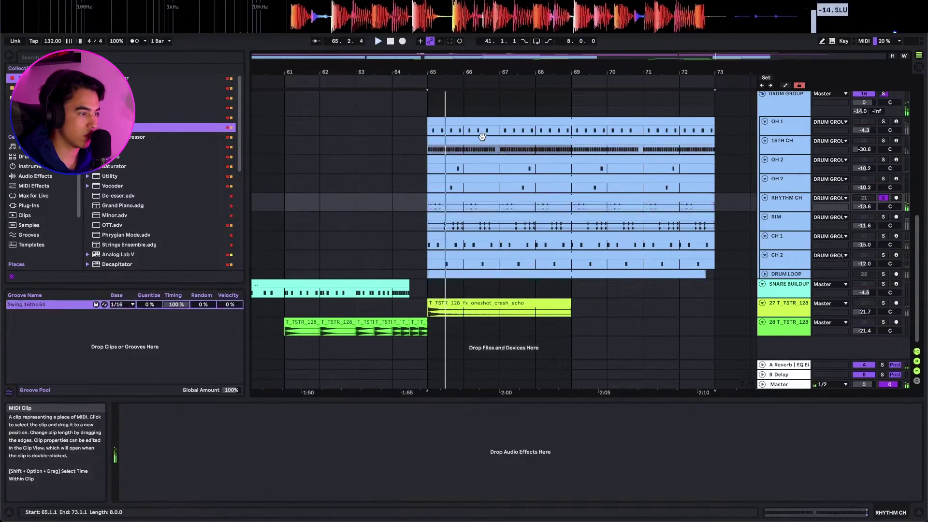
click(481, 139)
key(s)
key(space)
key(space)
key(s)
key(space)
click(418, 145)
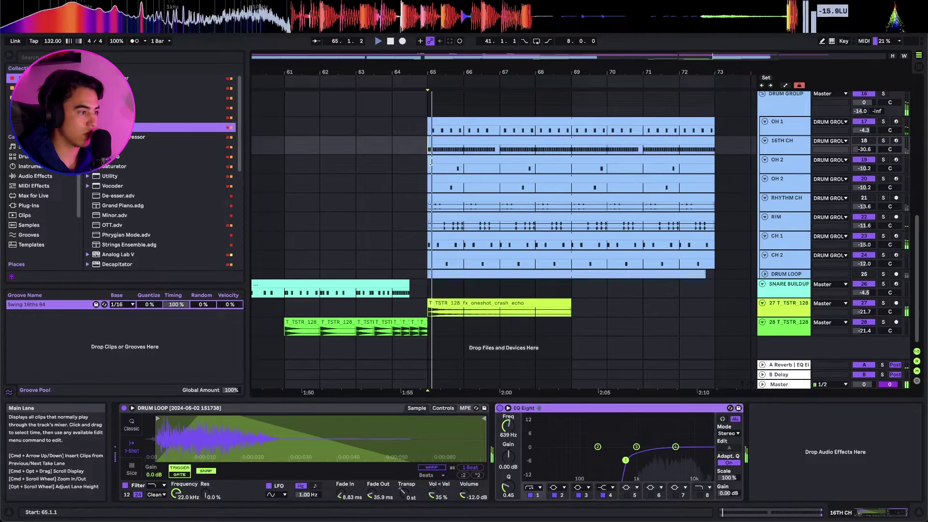
key(plus)
key(minus)
key(minus)
key(minus)
key(minus)
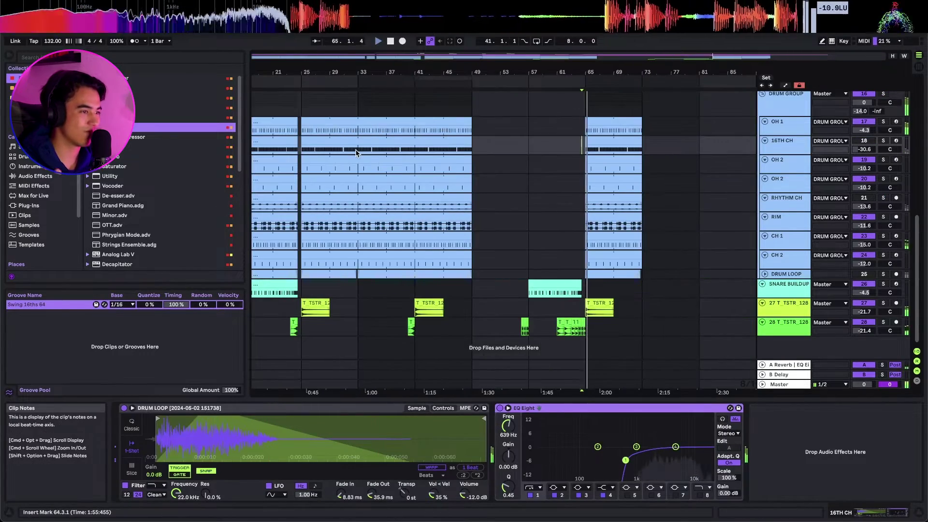
key(plus)
key(plus)
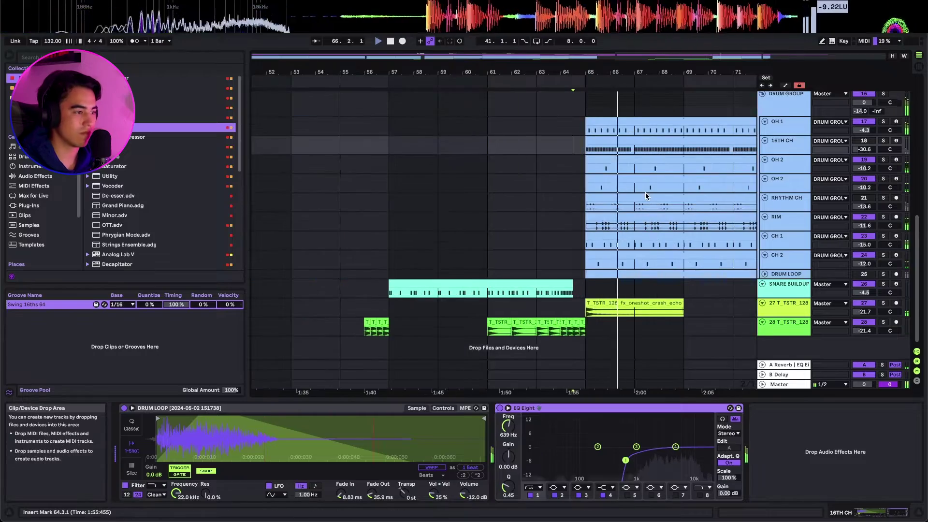
key(plus)
key(plus)
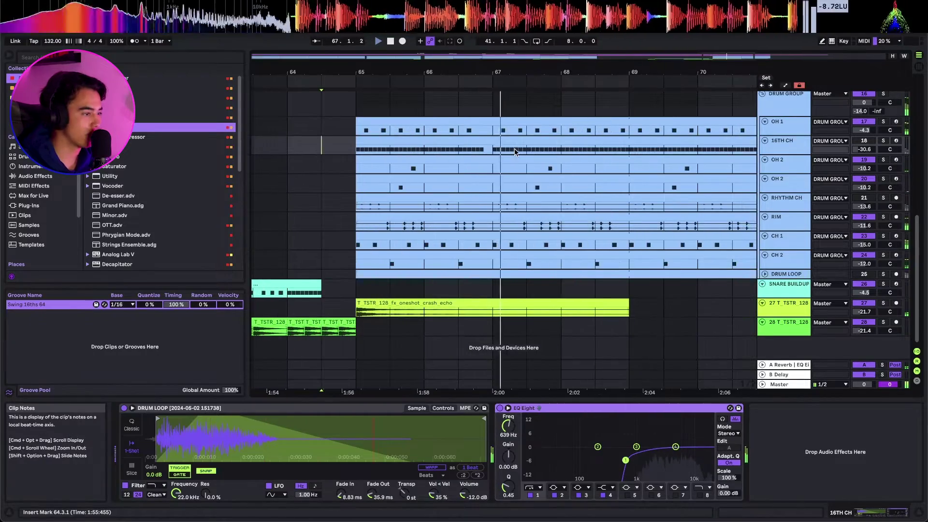
Transpose the 16TH CH sample up 4 semitones and set the track volume to -27.5 dB
click(864, 149)
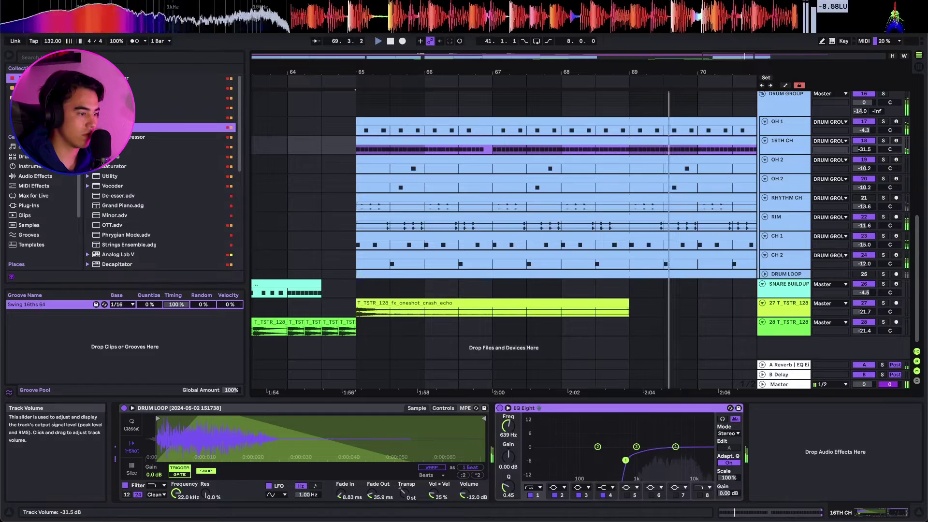
click(883, 141)
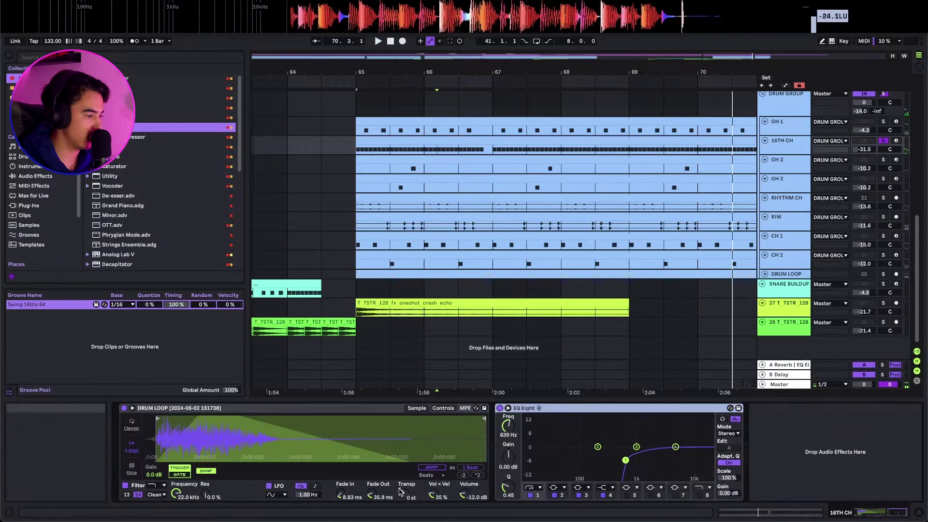
click(408, 494)
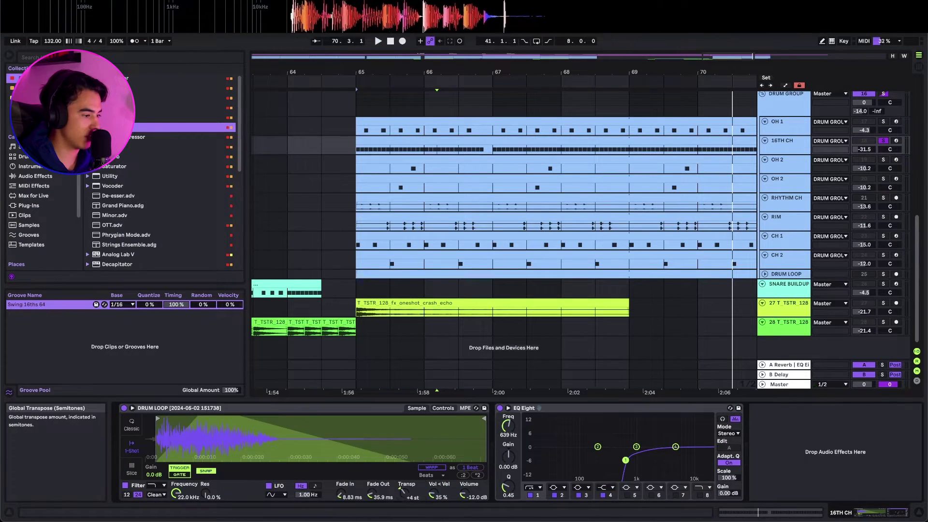
click(314, 134)
key(space)
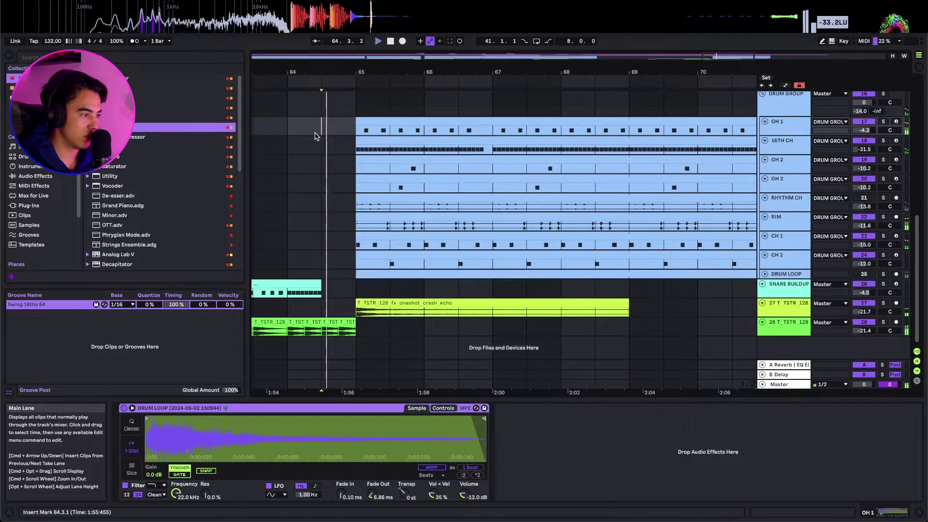
click(377, 140)
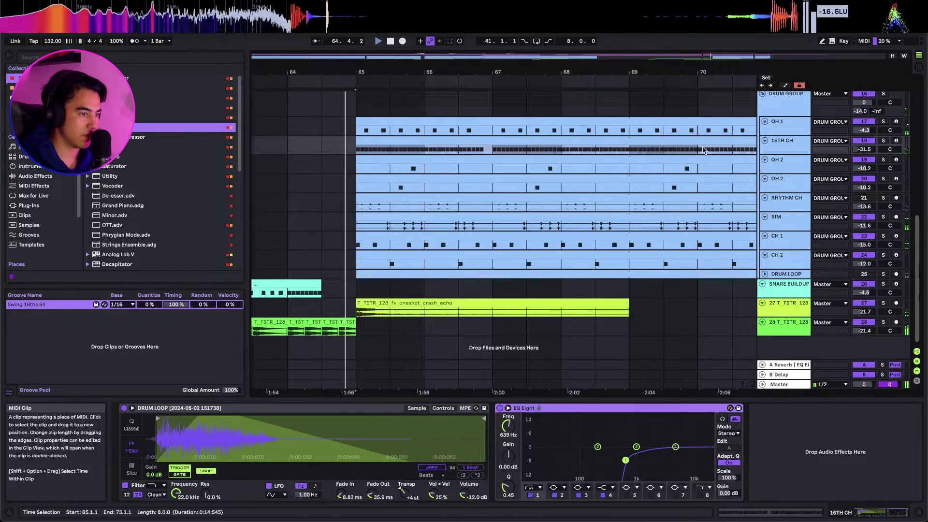
drag(859, 151, 859, 146)
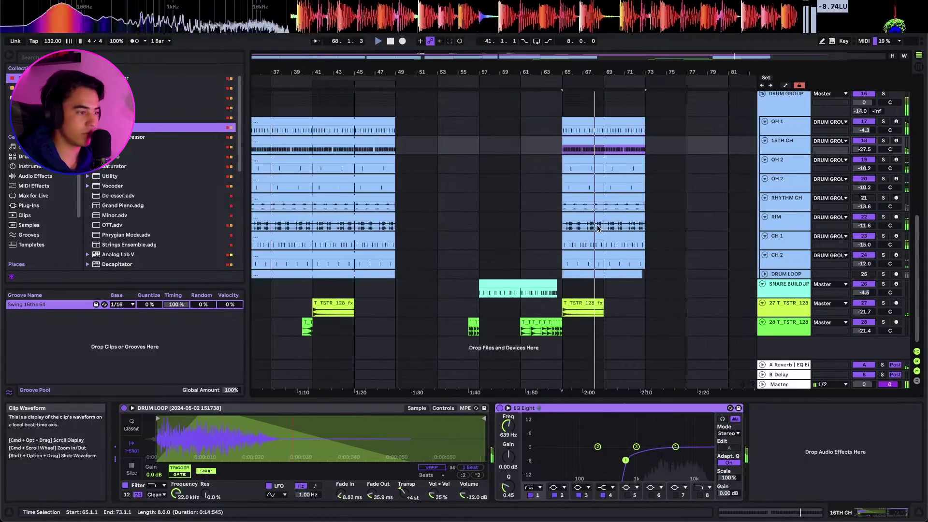
Copy the TOP PLUCK clip at bar 33 to bar 65 and extend its start back to bar 57
scroll(599, 219, up, 3)
scroll(596, 229, up, 10)
scroll(555, 235, down, 10)
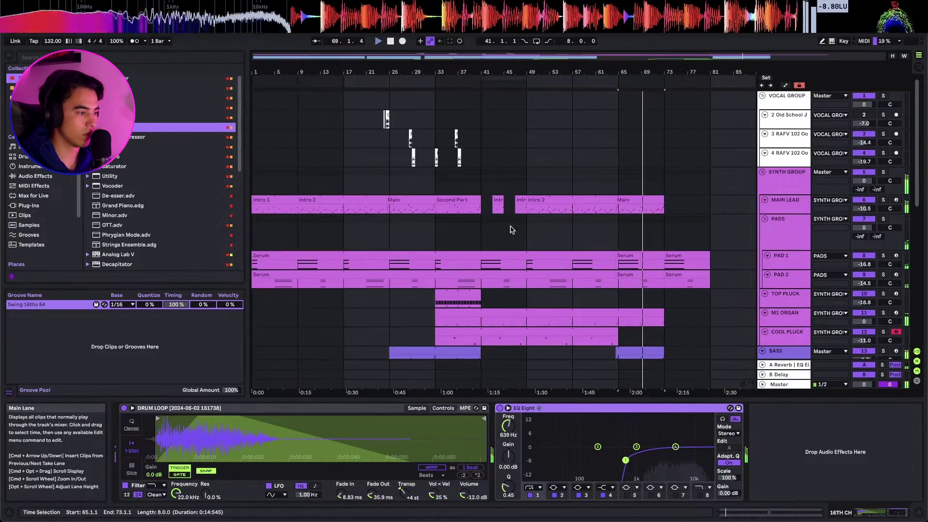
click(481, 235)
key(space)
key(space)
click(451, 292)
click(616, 297)
key(super+v)
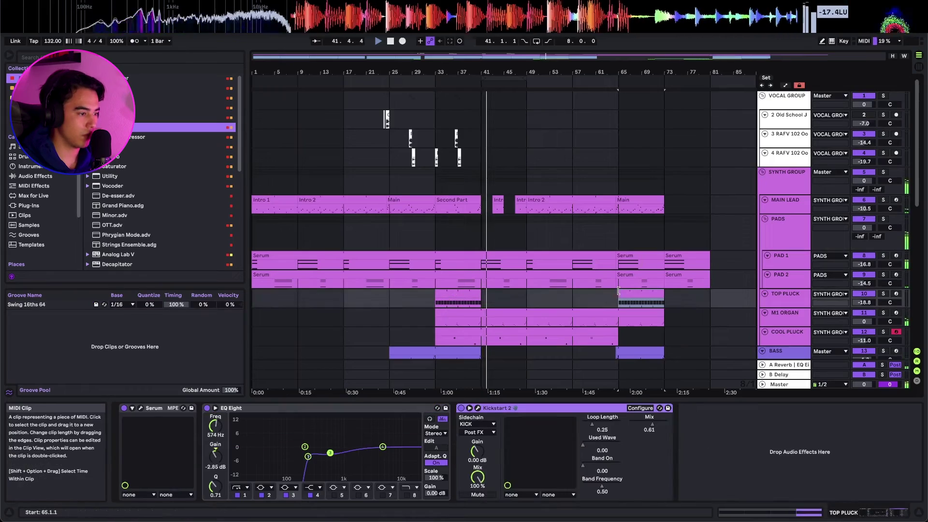
drag(566, 292, 549, 292)
scroll(530, 296, down, 7)
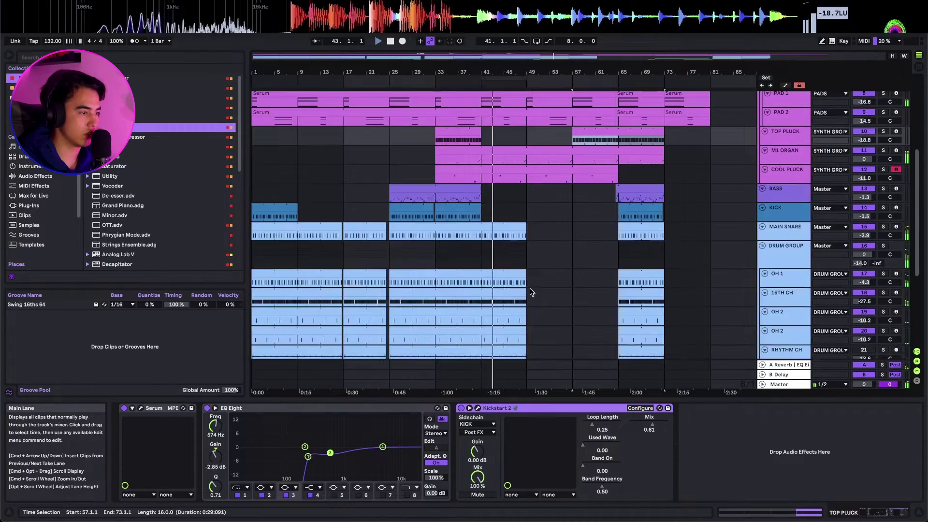
scroll(530, 292, up, 6)
Extend the COOL PLUCK clip so it ends at bar 73
click(613, 303)
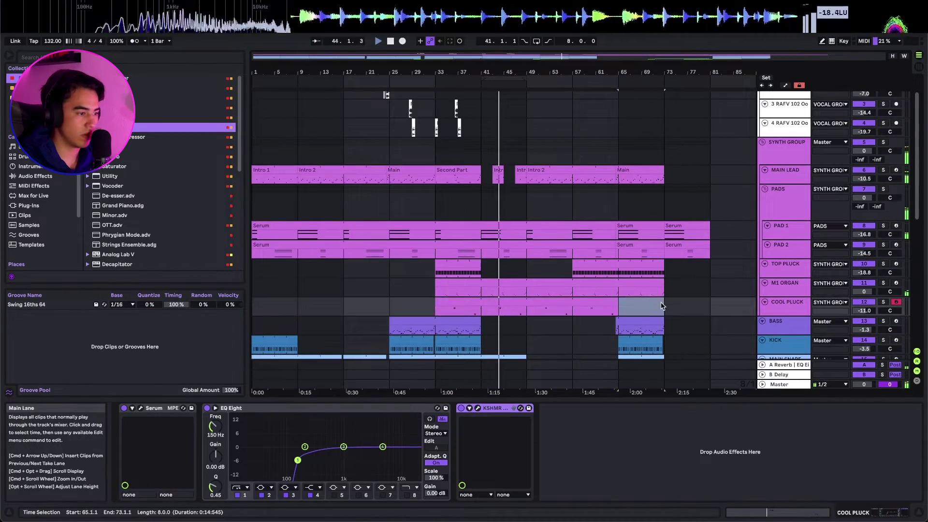
drag(611, 301, 654, 300)
scroll(580, 295, down, 8)
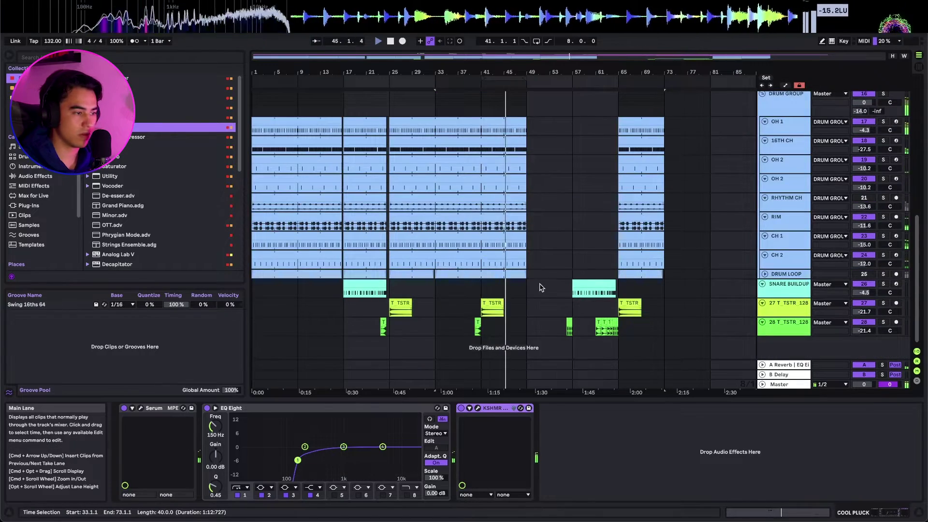
Examine the second breakdown between bars 49 and 65 across the vocal, synth and drum tracks during playback
scroll(543, 286, up, 8)
click(531, 221)
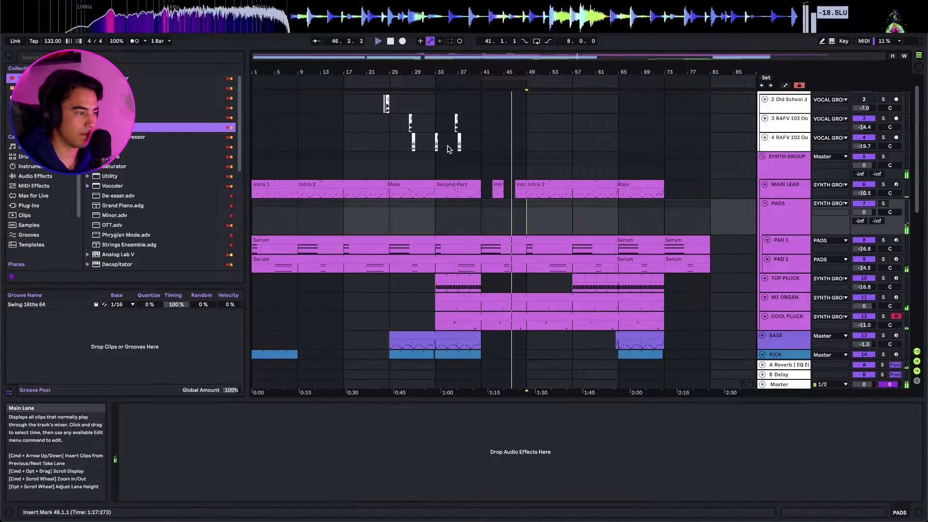
scroll(459, 157, up, 1)
click(377, 120)
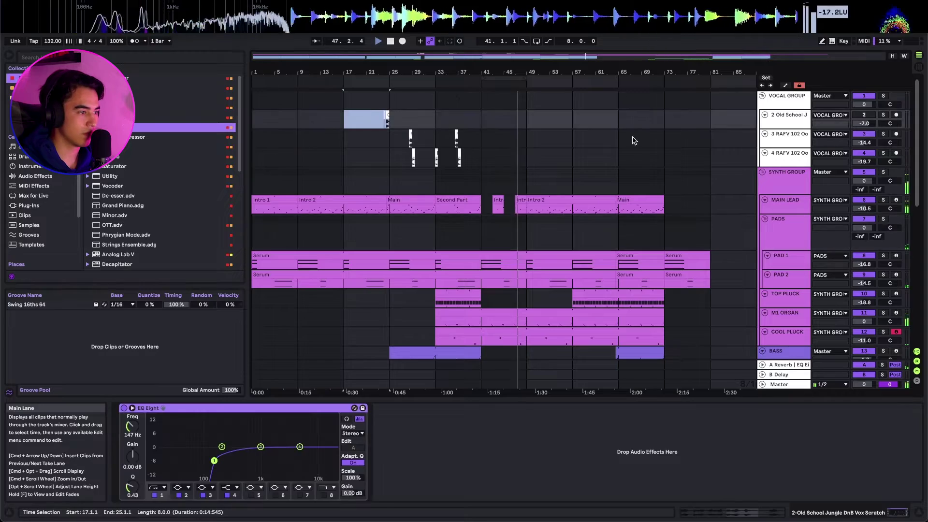
scroll(585, 215, down, 15)
click(528, 215)
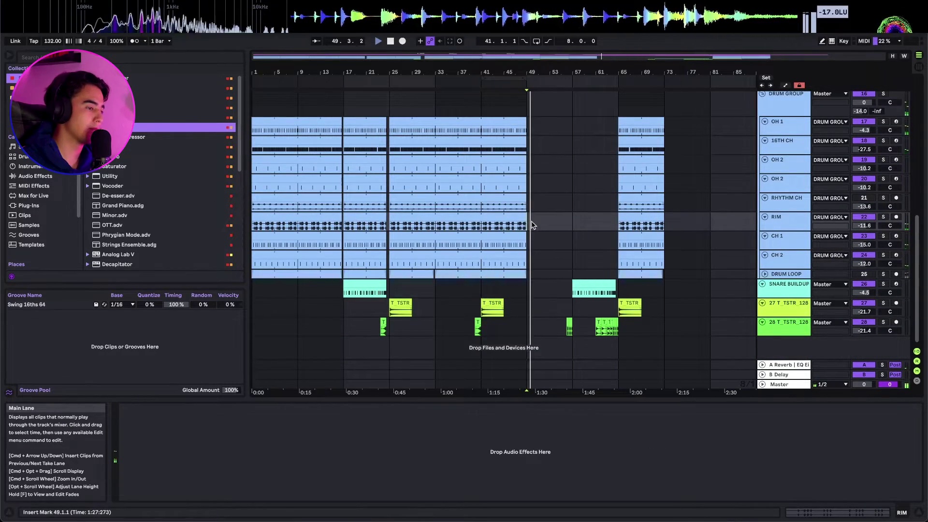
scroll(531, 226, up, 15)
scroll(533, 225, down, 5)
scroll(535, 224, up, 8)
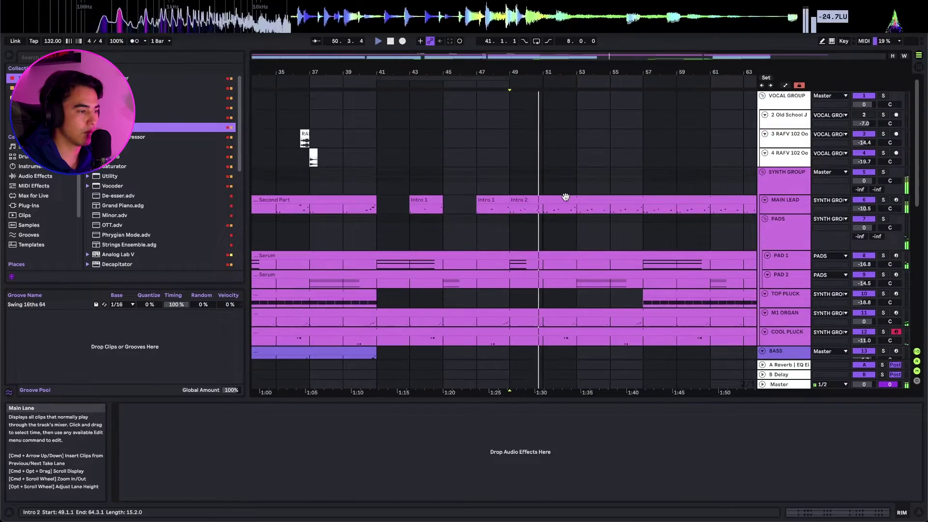
click(563, 198)
scroll(545, 216, down, 6)
click(567, 208)
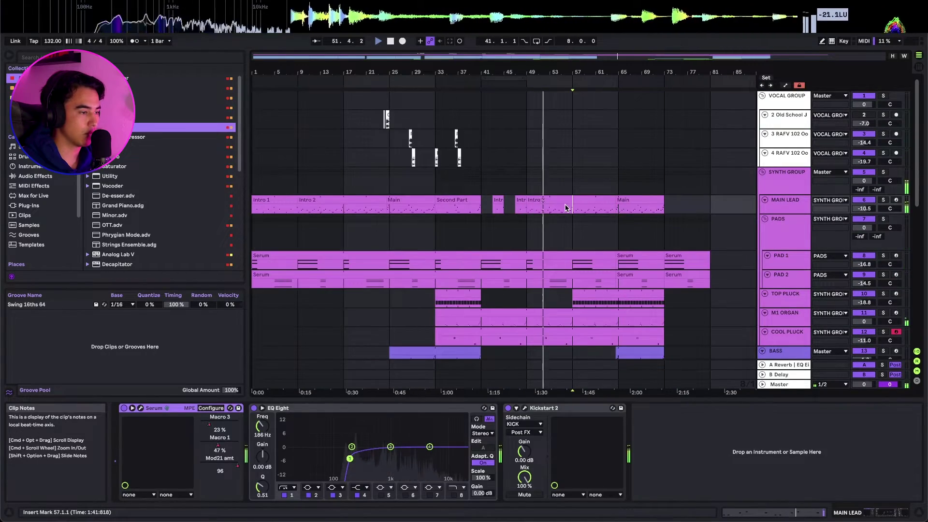
scroll(539, 313, down, 10)
scroll(573, 303, up, 8)
scroll(544, 305, up, 10)
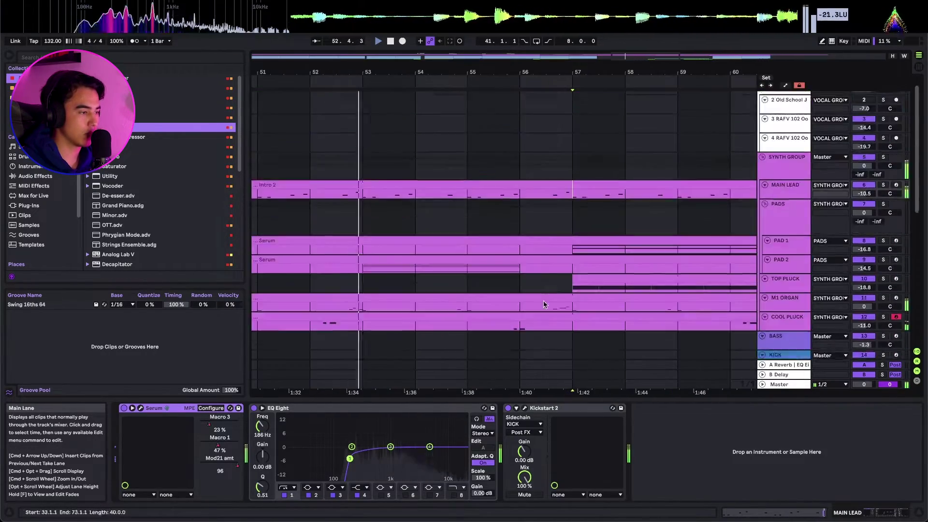
scroll(544, 305, up, 2)
scroll(540, 301, down, 8)
scroll(590, 202, up, 6)
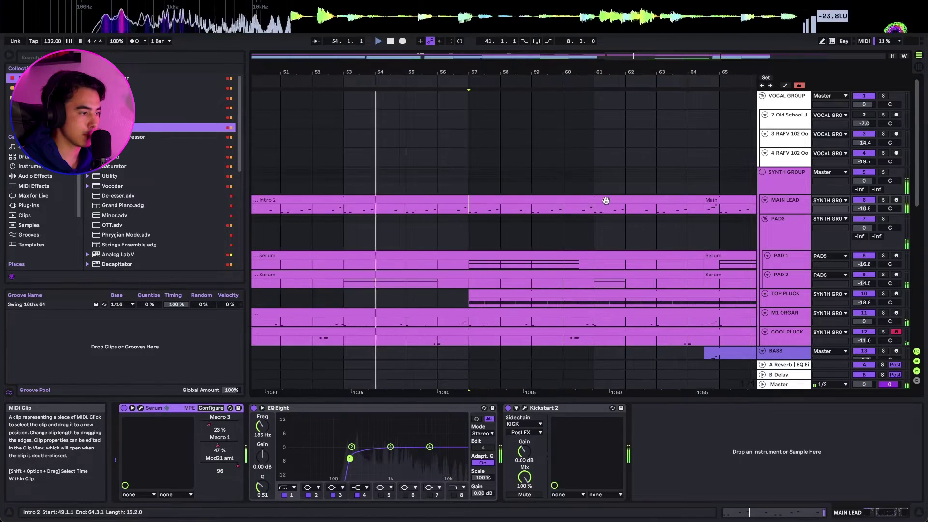
scroll(591, 209, down, 10)
Show Serum's Mod21 amt automation on MAIN LEAD in a taller lane and draw a rise from bar 41 to bar 65
right_click(223, 473)
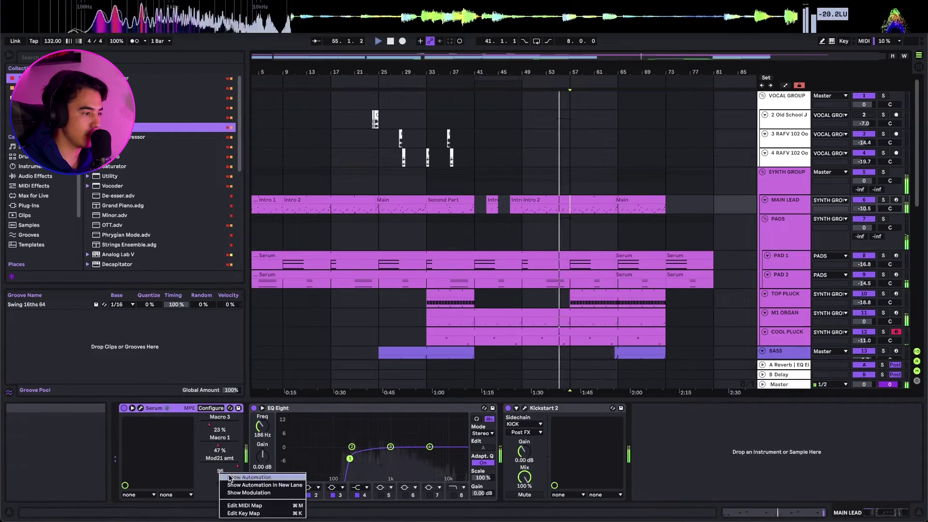
click(249, 478)
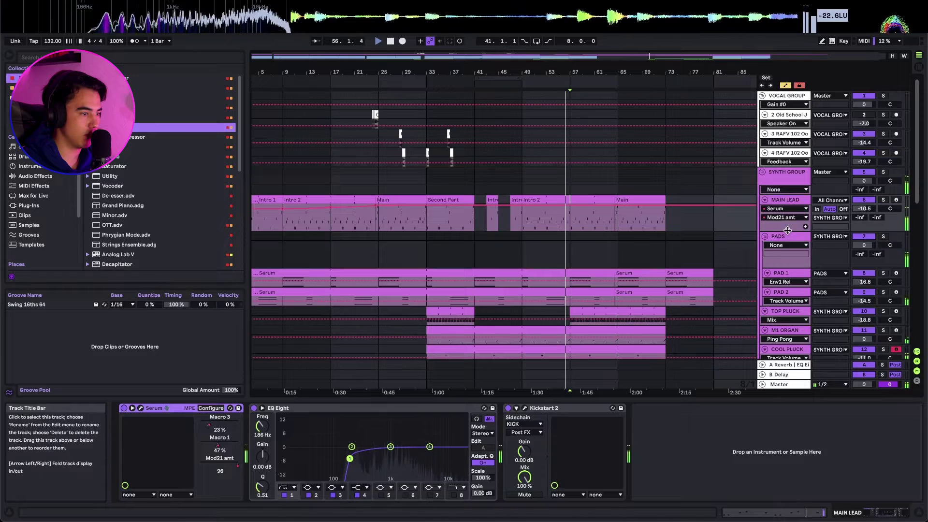
drag(788, 230, 787, 257)
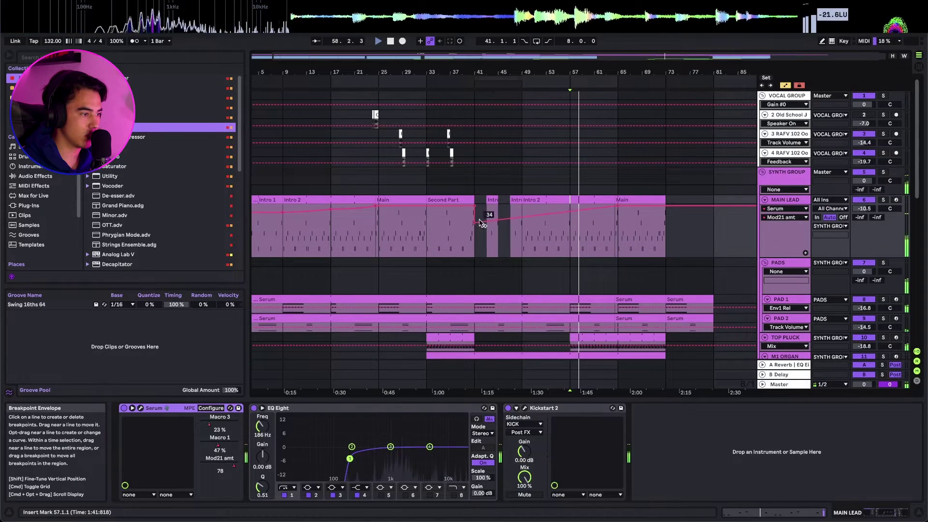
Reshape the MAIN LEAD Mod21 amt envelope to fall from bar 41 to a low point at bar 49
click(469, 232)
key(space)
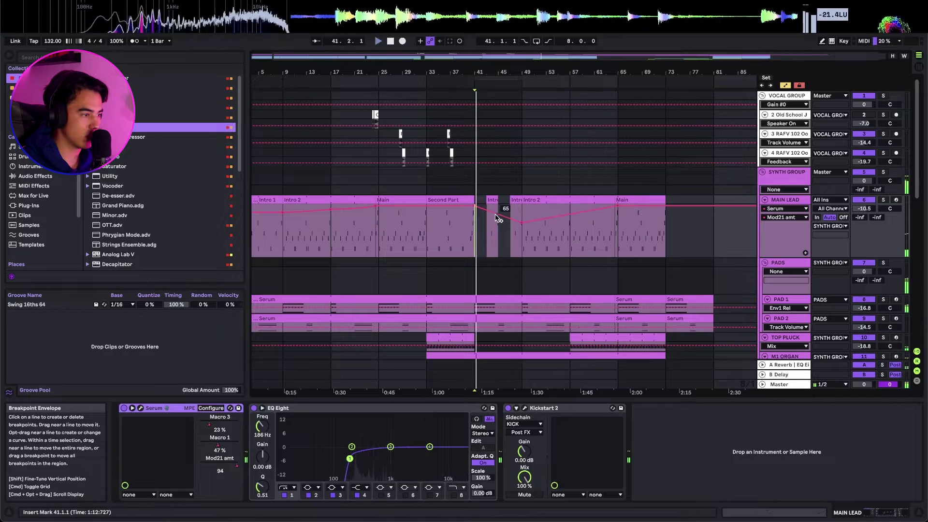
click(522, 237)
key(space)
key(space)
scroll(523, 235, up, 2)
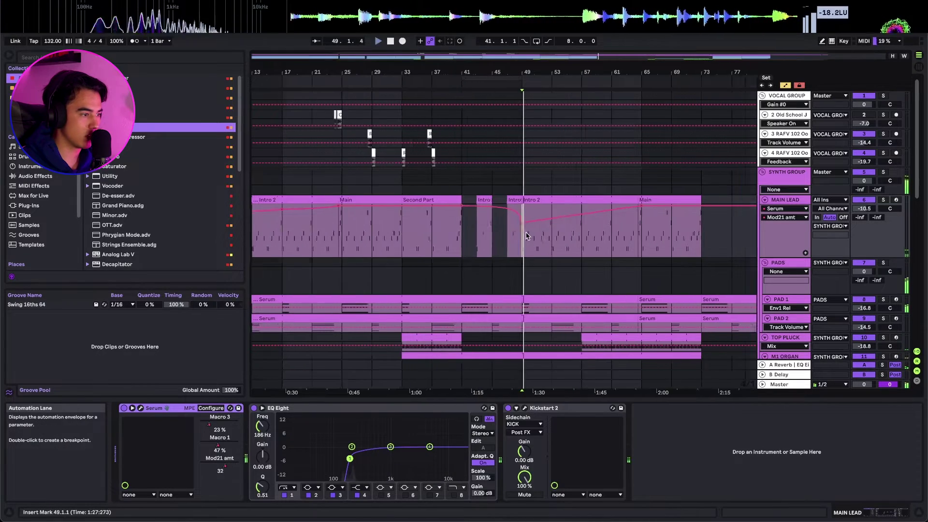
Play the arrangement from bar 45 to check the MAIN LEAD Mod21 amt dip around bar 49
click(486, 240)
key(space)
key(space)
scroll(513, 237, up, 3)
scroll(515, 237, down, 5)
scroll(517, 232, up, 5)
scroll(524, 222, down, 1)
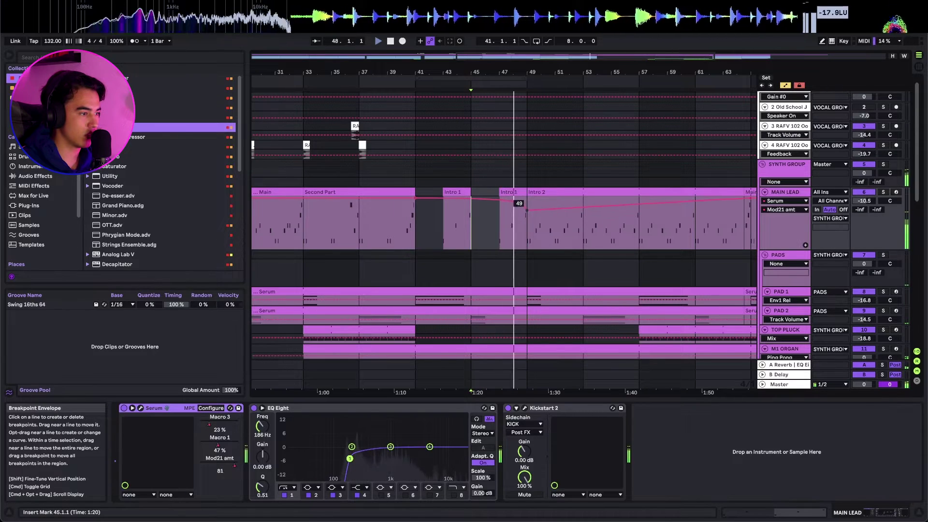
scroll(534, 222, up, 5)
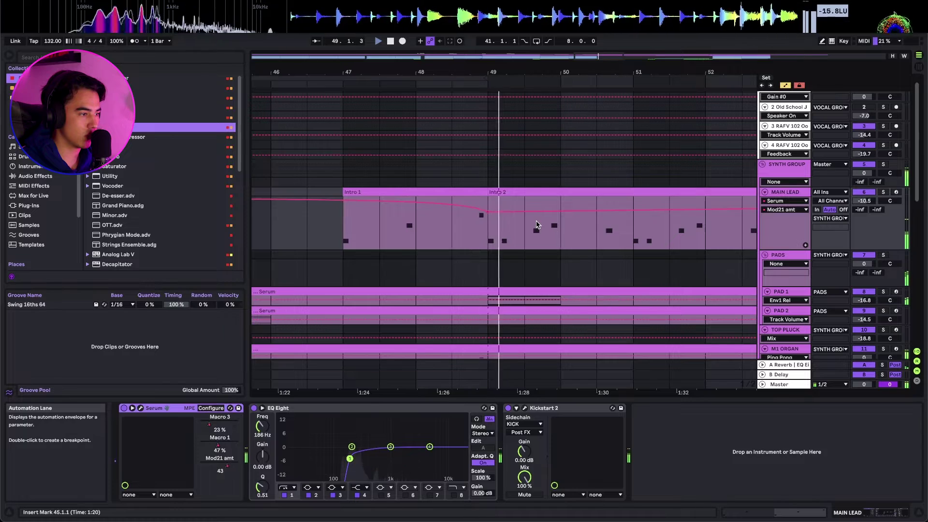
Enlarge the MAIN LEAD lane and make its Mod21 amt rise end in a step up where the Main clip starts, just before bar 65
scroll(537, 224, down, 5)
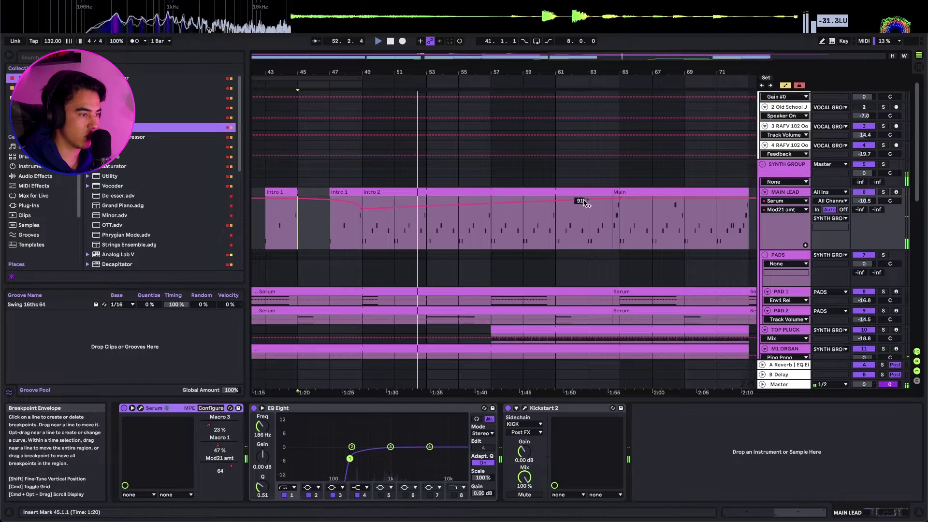
scroll(528, 202, up, 3)
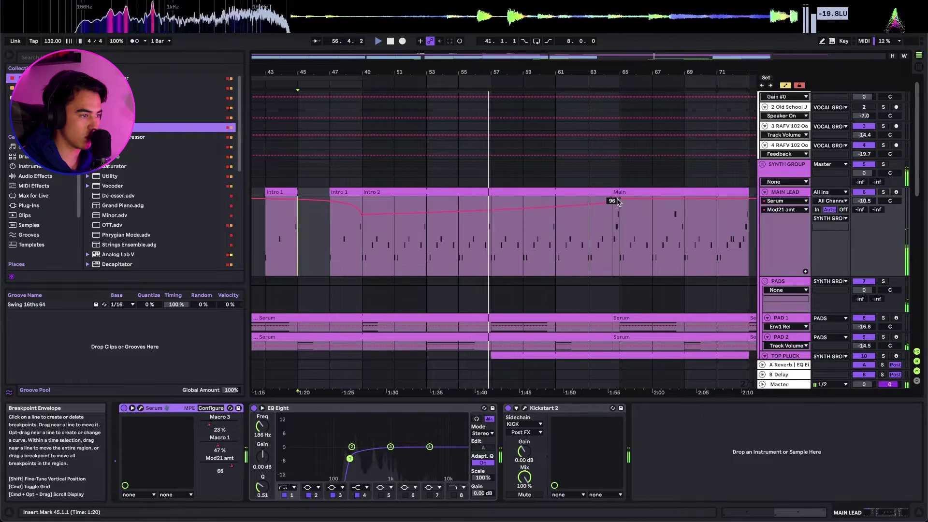
scroll(483, 222, down, 5)
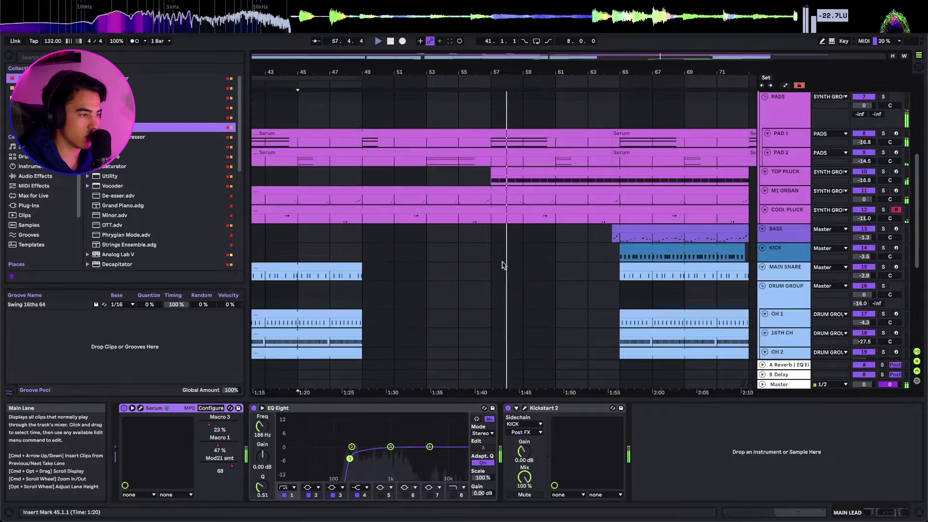
scroll(530, 173, up, 5)
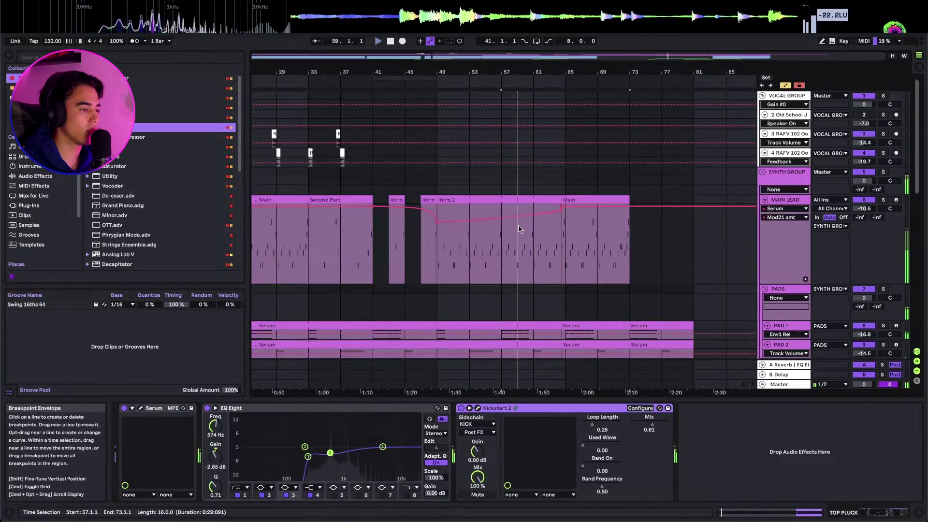
Raise the MAIN LEAD Mod21 amt breakpoint just before the Main clip slightly and hide the automation
scroll(521, 230, down, 3)
scroll(584, 246, down, 8)
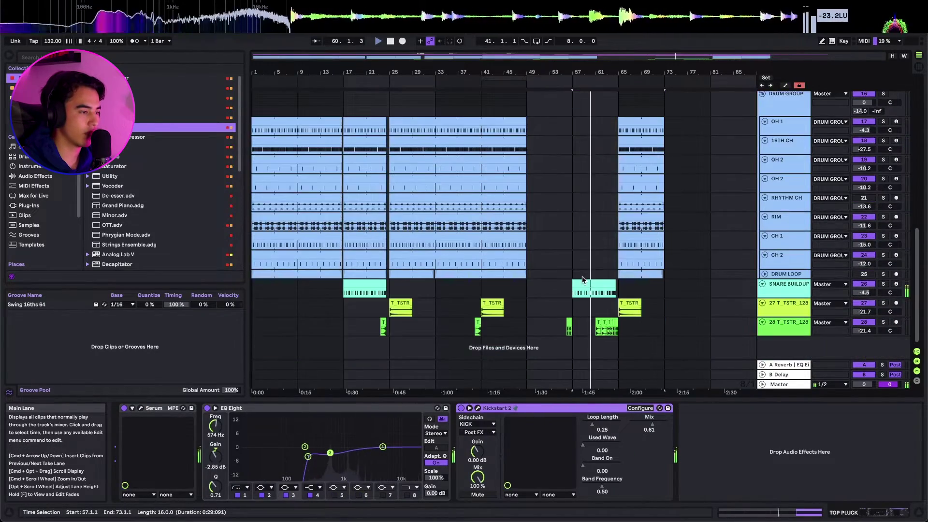
scroll(623, 295, up, 5)
scroll(620, 296, down, 5)
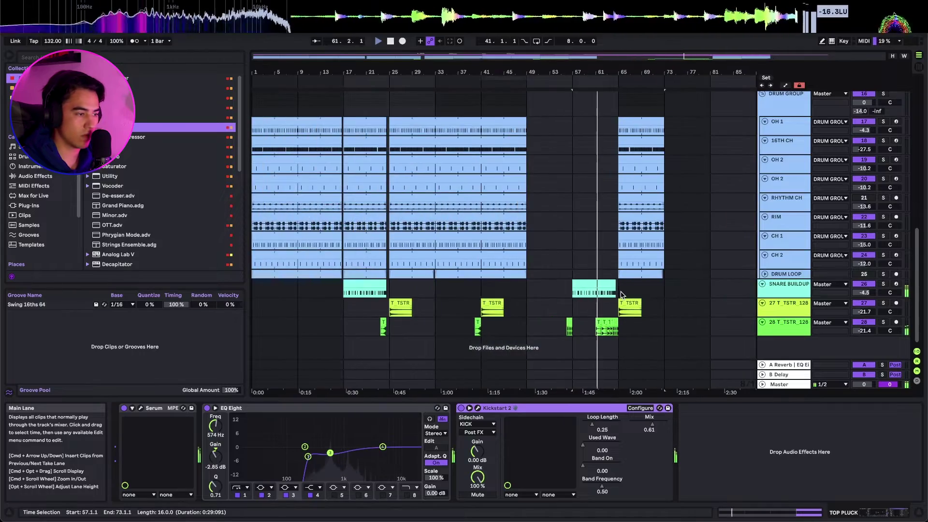
scroll(621, 295, up, 5)
scroll(622, 295, down, 4)
key(a)
scroll(611, 272, up, 8)
scroll(616, 266, up, 8)
key(a)
key(a)
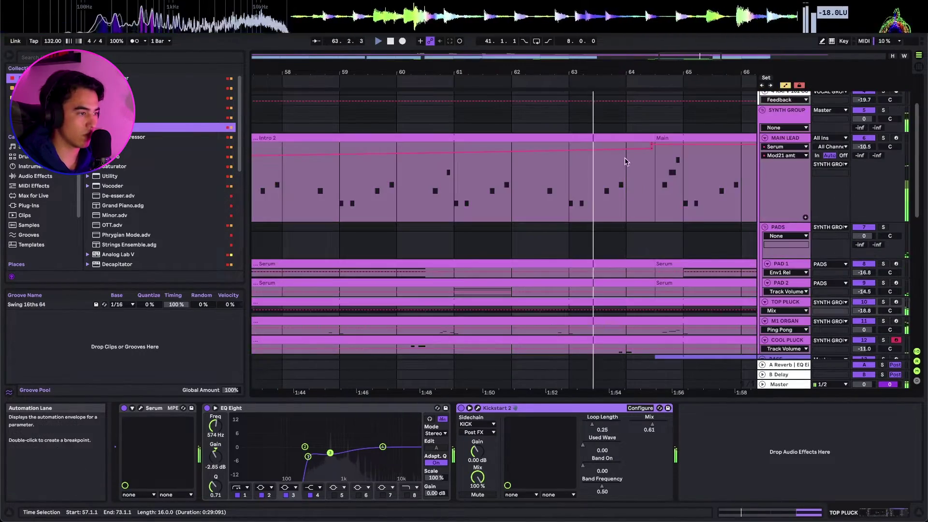
click(652, 153)
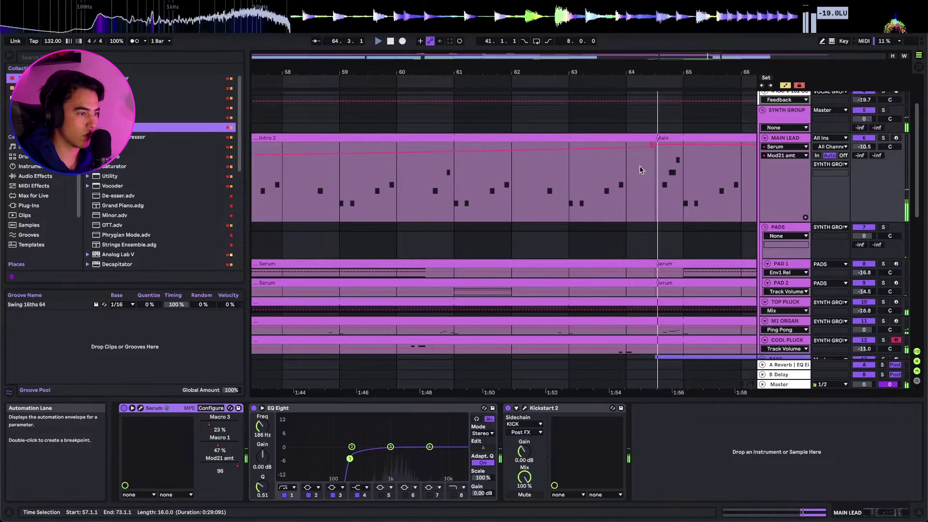
scroll(640, 167, down, 5)
key(a)
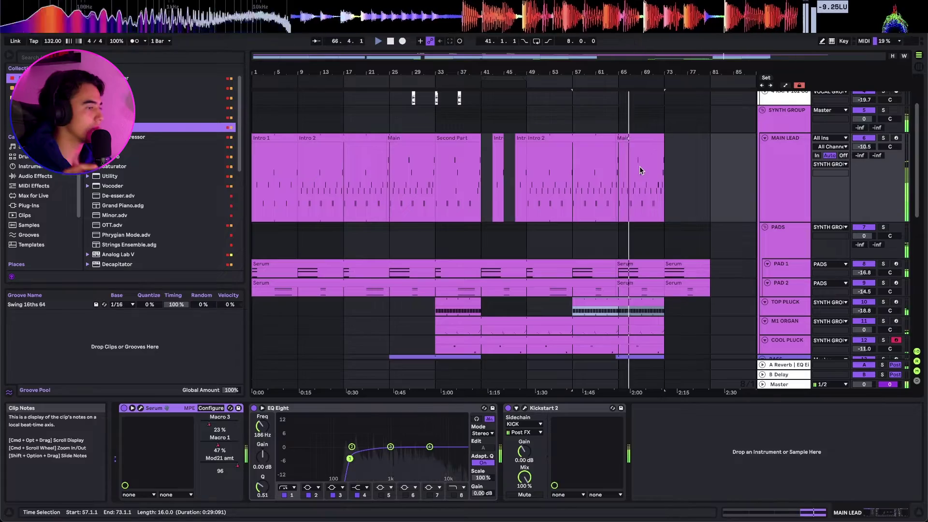
Duplicate bars 65 to 73 across the synth, bass and drum tracks so the main drop runs to bar 81
click(639, 166)
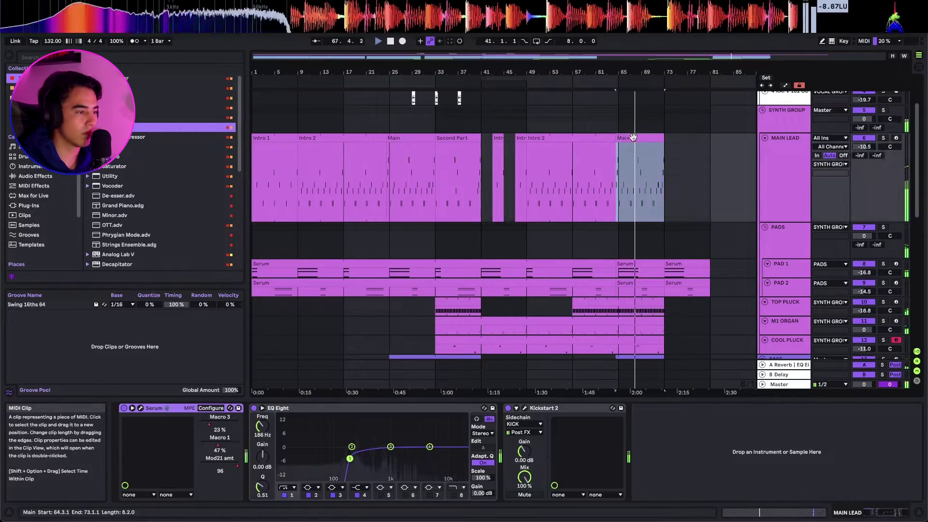
scroll(662, 259, down, 10)
drag(667, 292, 625, 100)
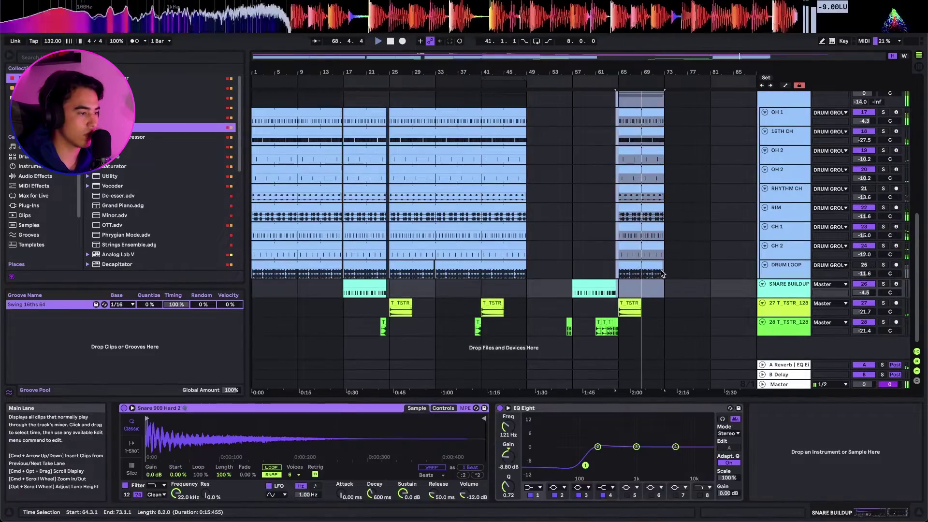
click(674, 269)
scroll(674, 269, up, 5)
click(614, 265)
click(616, 249)
click(622, 256)
scroll(621, 256, up, 10)
drag(377, 209, 620, 353)
key(super+d)
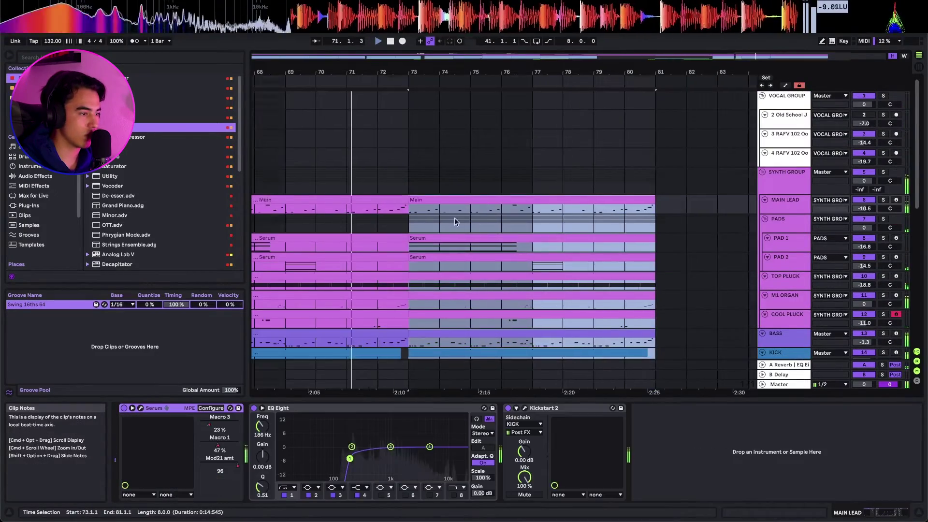
Select the long PAD 1 clip that runs from bar 1 to just before bar 65
scroll(455, 218, down, 10)
click(594, 226)
click(593, 241)
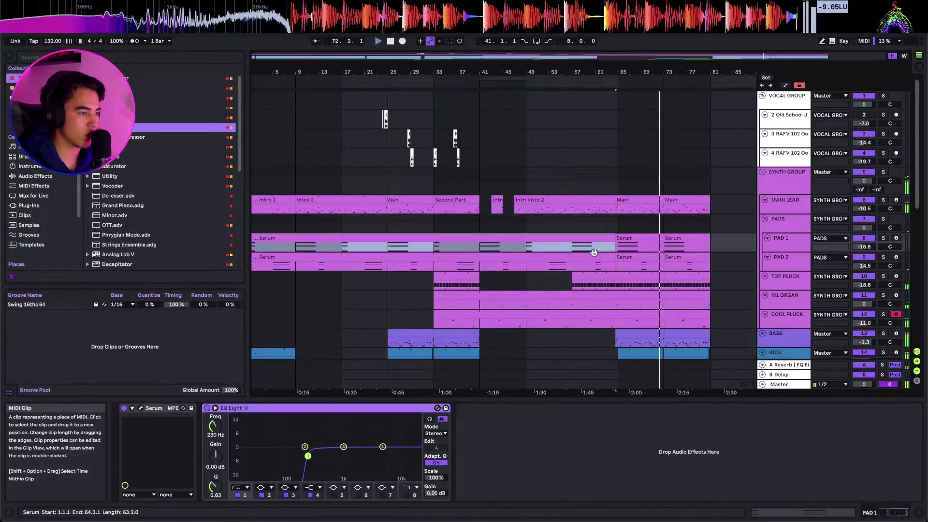
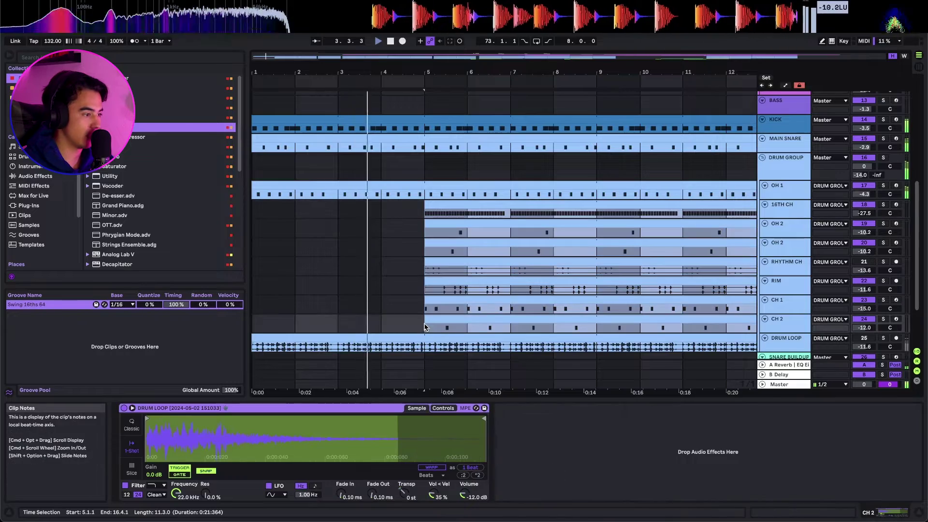
Delete bars 5 to 9 from both OH 2 tracks, RHYTHM CH, RIM and CH 1
drag(426, 233, 589, 293)
key(Delete)
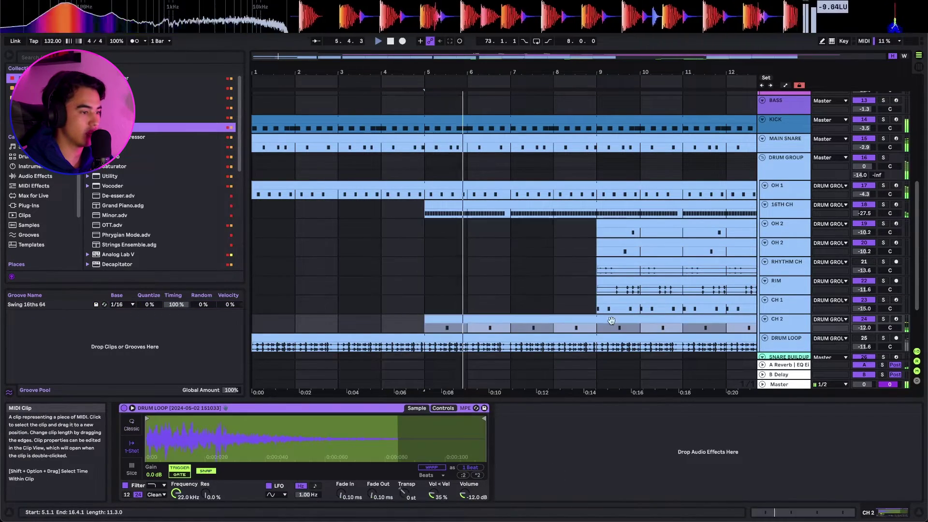
scroll(580, 175, right, 1)
scroll(570, 162, up, 5)
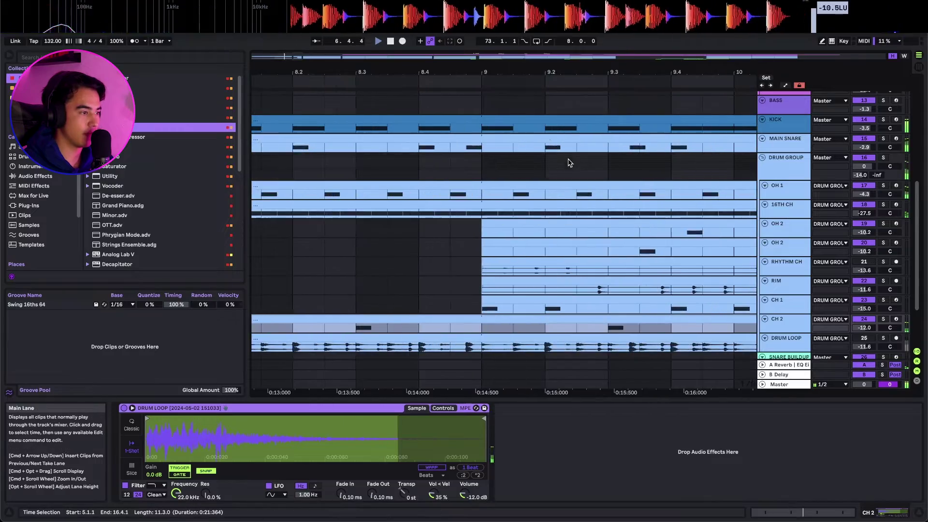
Select the RIM clip in the intro and set the RIM track volume to -14.3 dB
scroll(490, 174, down, 4)
scroll(490, 255, down, 4)
scroll(443, 263, up, 5)
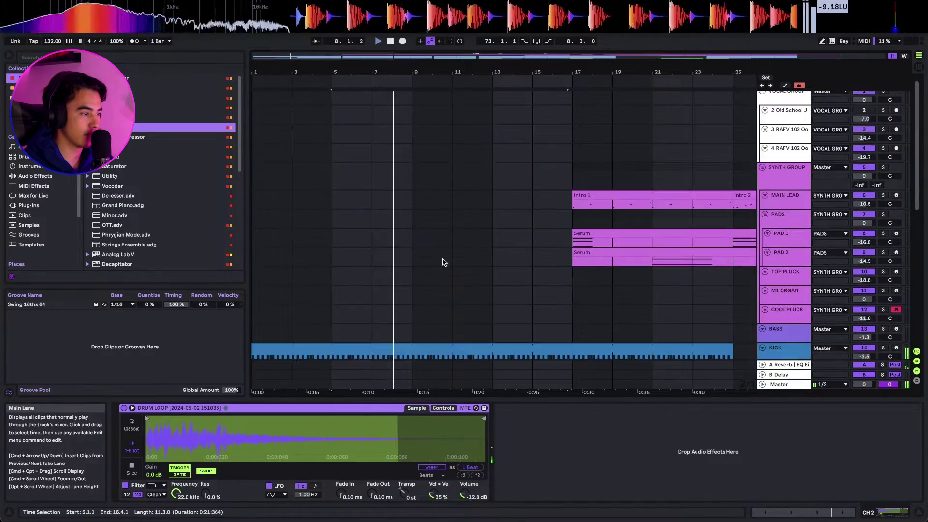
scroll(443, 263, down, 6)
scroll(417, 244, up, 5)
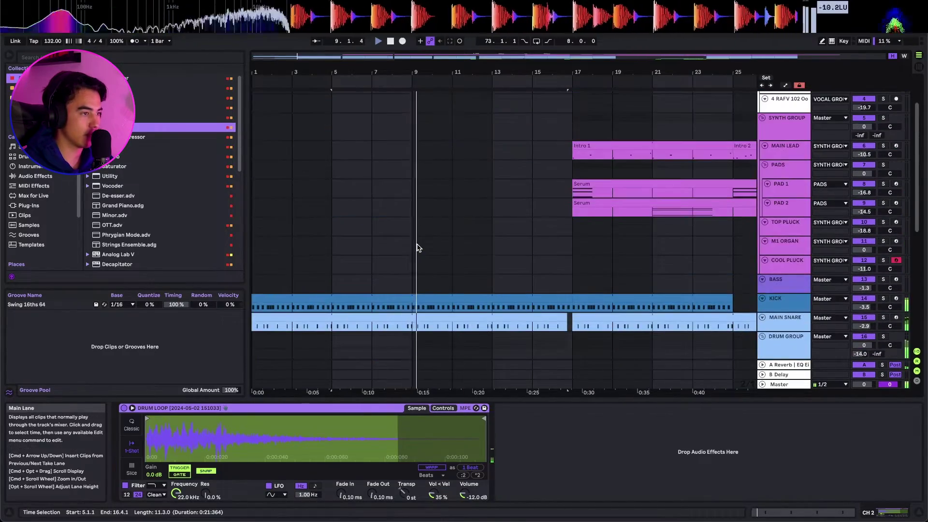
scroll(417, 244, down, 5)
click(455, 275)
scroll(454, 282, down, 2)
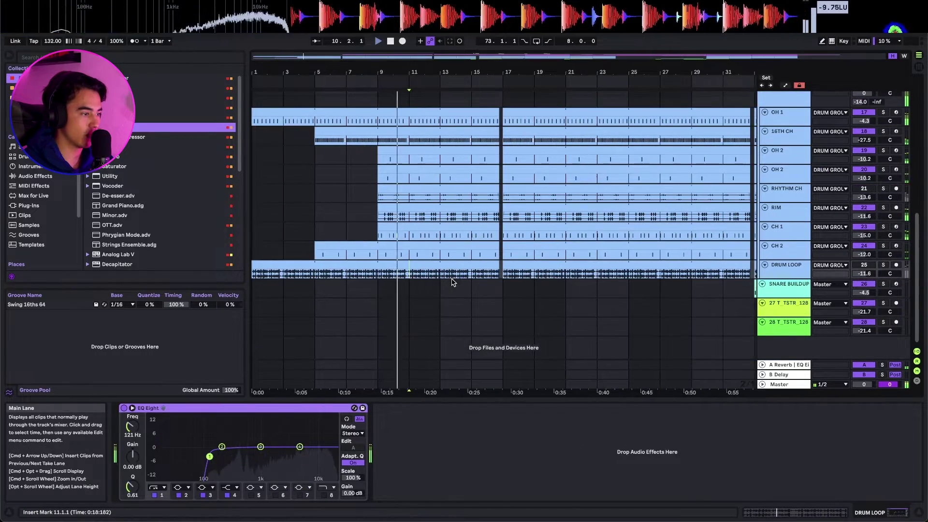
click(431, 199)
click(427, 207)
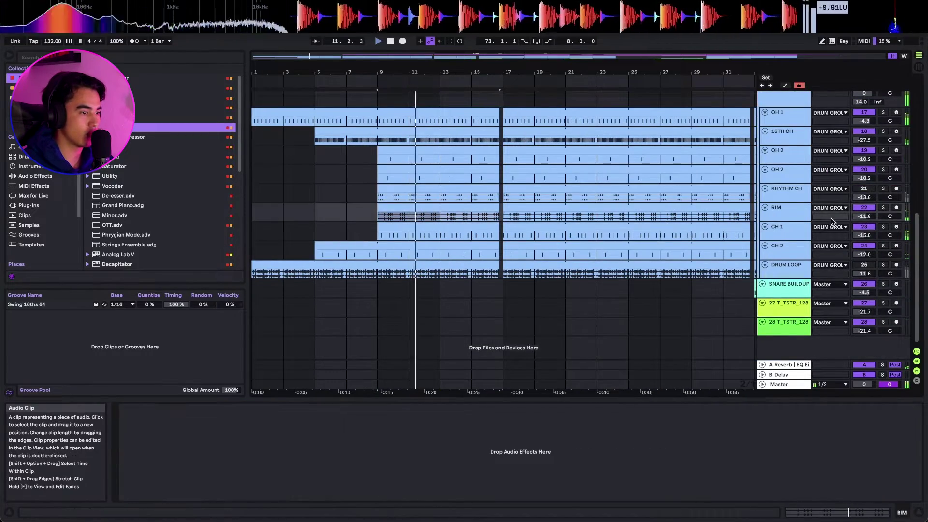
scroll(508, 213, up, 5)
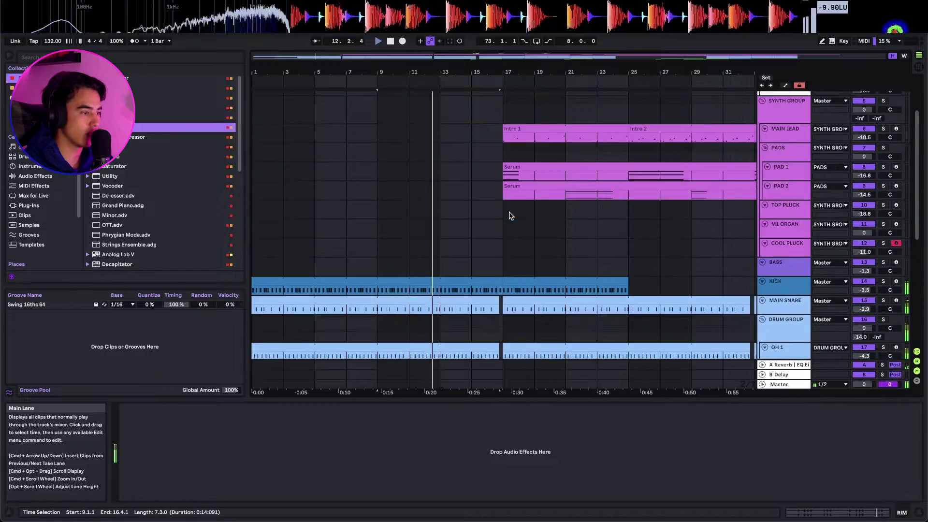
Copy the 16-bar BASS clip from bar 41 to bar 17
click(500, 261)
scroll(498, 260, down, 3)
click(440, 260)
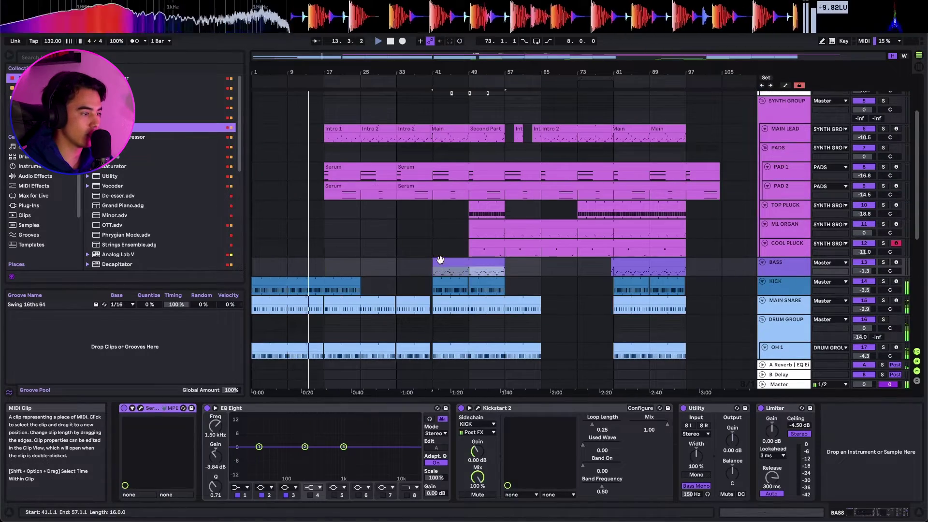
click(328, 267)
key(super+v)
Duplicate the time of bars 1 to 17 to lengthen the intro and move the copied BASS clip from bar 33 to bar 17
drag(321, 268, 195, 270)
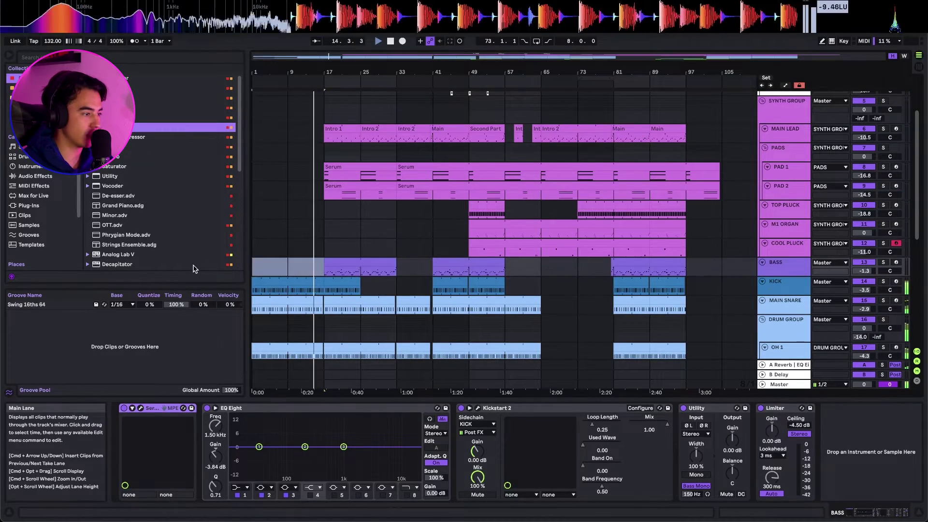
key(super+shift+d)
click(406, 262)
key(super+x)
click(325, 271)
key(super+v)
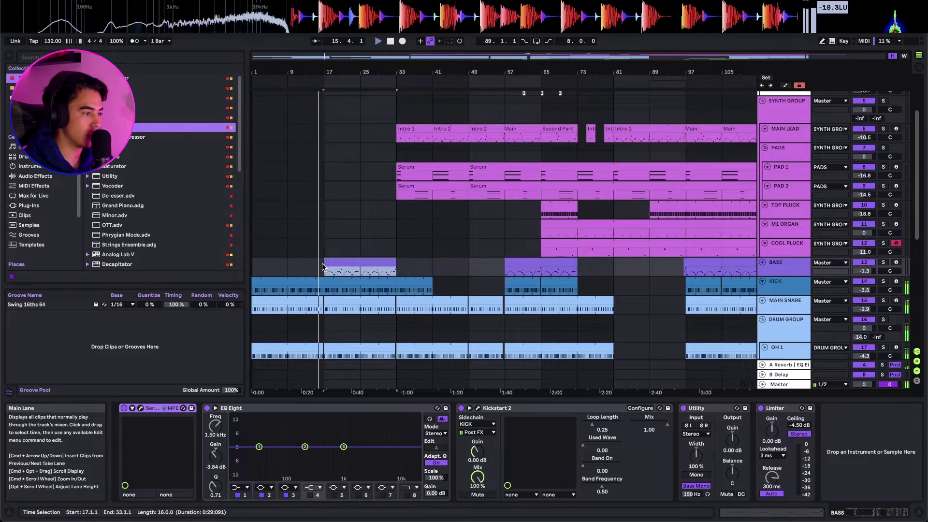
Delete the last beat of the KICK before bar 17
scroll(323, 268, up, 6)
scroll(322, 266, up, 4)
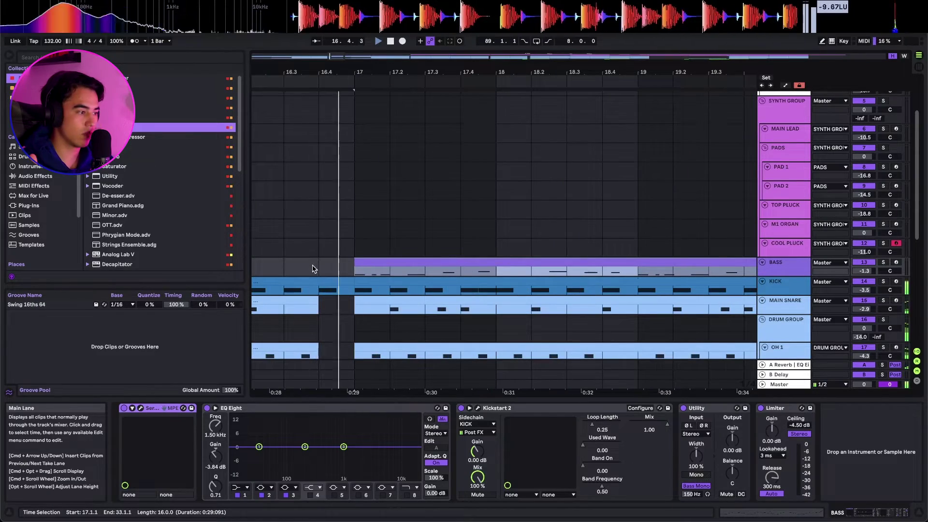
scroll(334, 242, down, 5)
scroll(352, 221, left, 3)
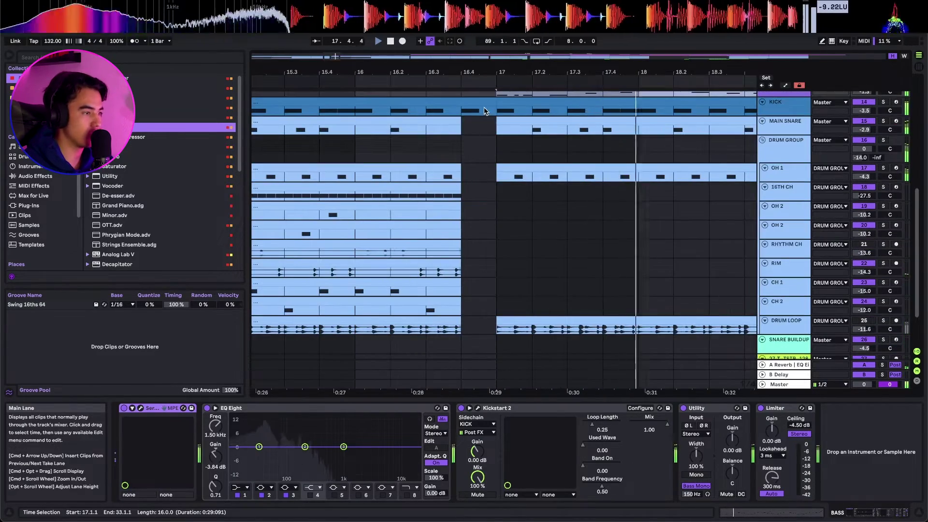
drag(494, 111, 451, 108)
key(Delete)
Play from bar 14 and extend the first MAIN SNARE clip so it ends at bar 17
scroll(445, 109, down, 5)
click(332, 155)
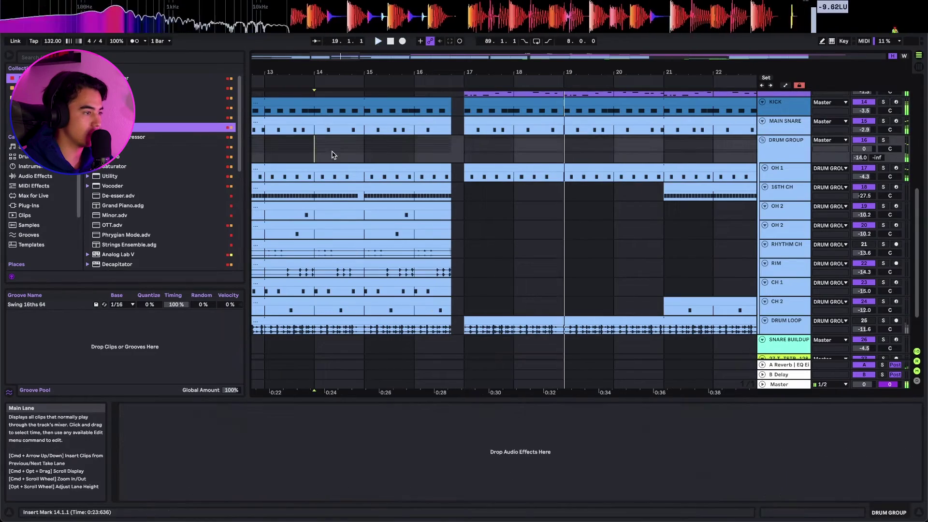
key(space)
click(447, 122)
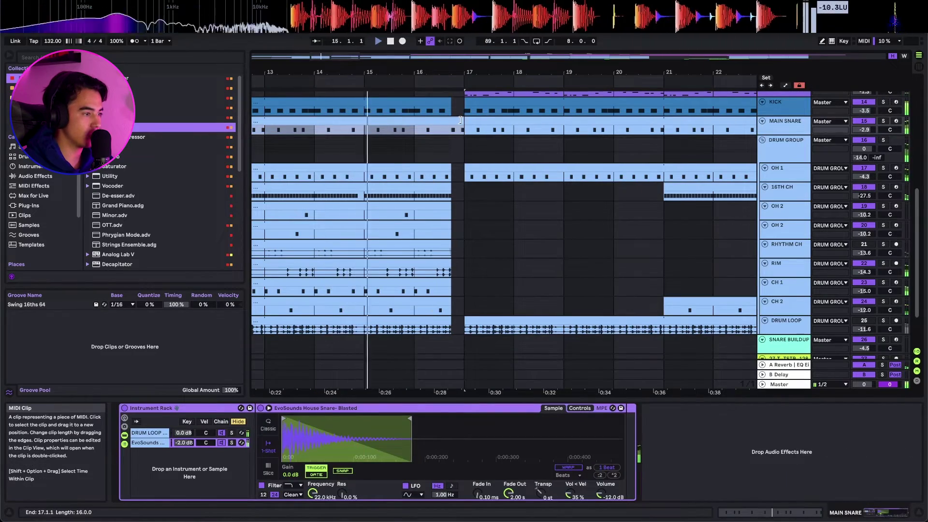
Examine the OH 1 clip and the other drum layers around the transition at bar 17 during playback
scroll(461, 126, up, 5)
click(416, 169)
scroll(417, 284, down, 2)
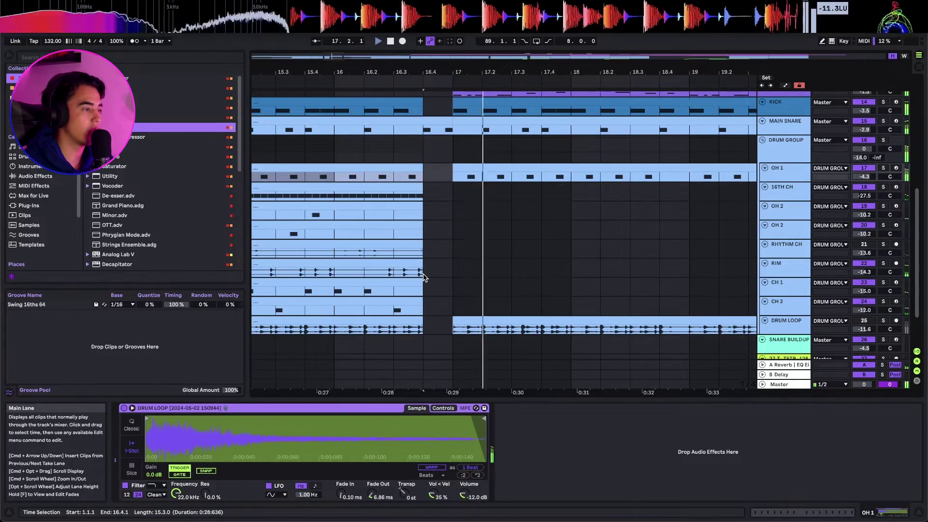
scroll(425, 271, down, 1)
scroll(468, 248, up, 4)
scroll(469, 248, down, 5)
scroll(467, 249, down, 5)
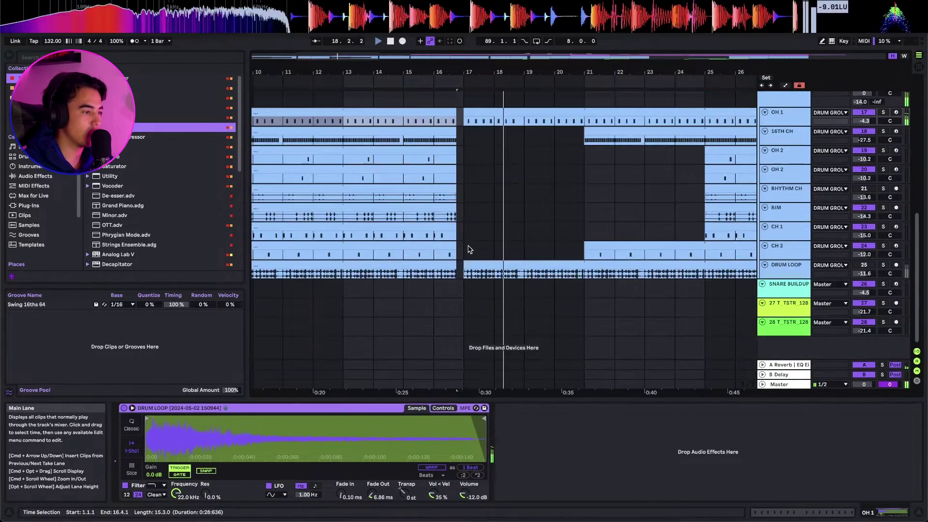
scroll(345, 240, down, 5)
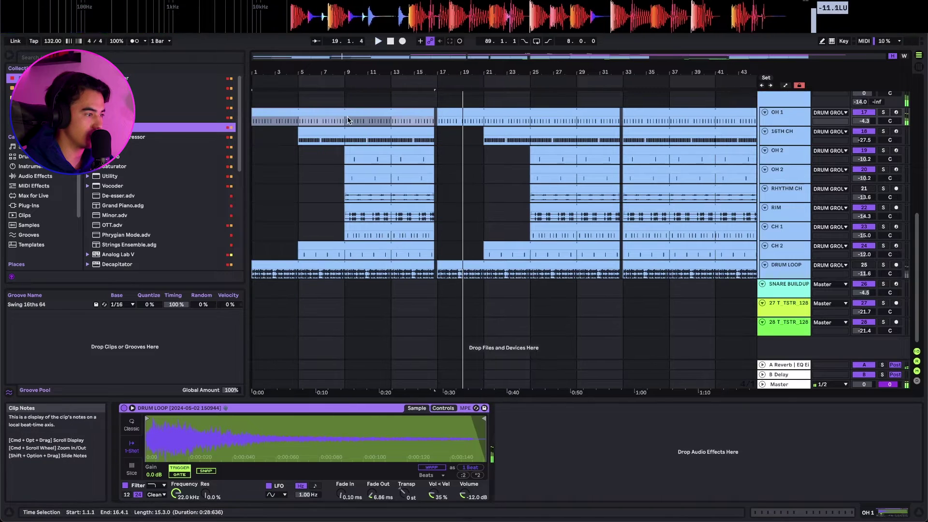
Copy the full drum layers from OH 1 to DRUM LOOP between bars 9 and 16.4 and paste them at bar 17
drag(347, 121, 431, 231)
drag(431, 265, 431, 269)
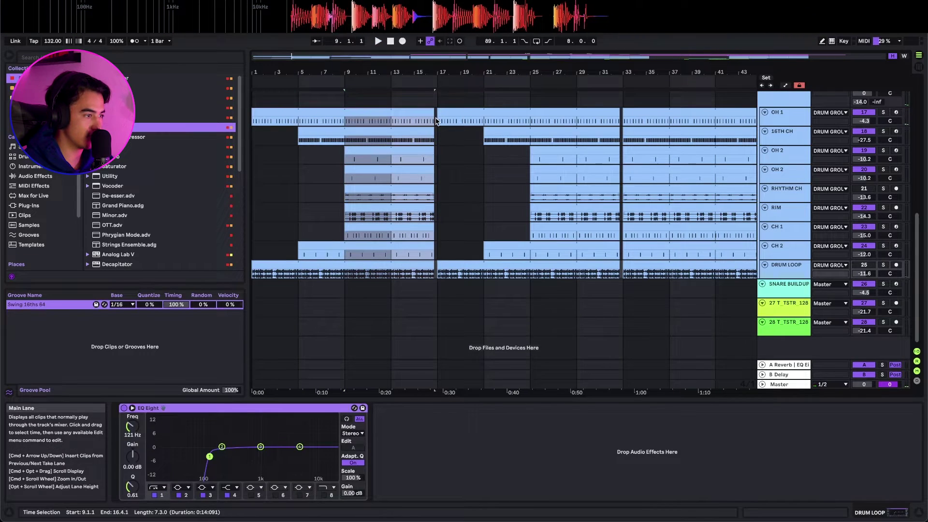
click(437, 121)
key(super+v)
Play the end of the first intro section to check the transition into bar 17
click(395, 89)
key(space)
key(space)
click(410, 96)
key(space)
key(space)
Copy the crash echo clip from bar 73 on track 27 and place it at bar 17
scroll(683, 278, down, 3)
click(621, 300)
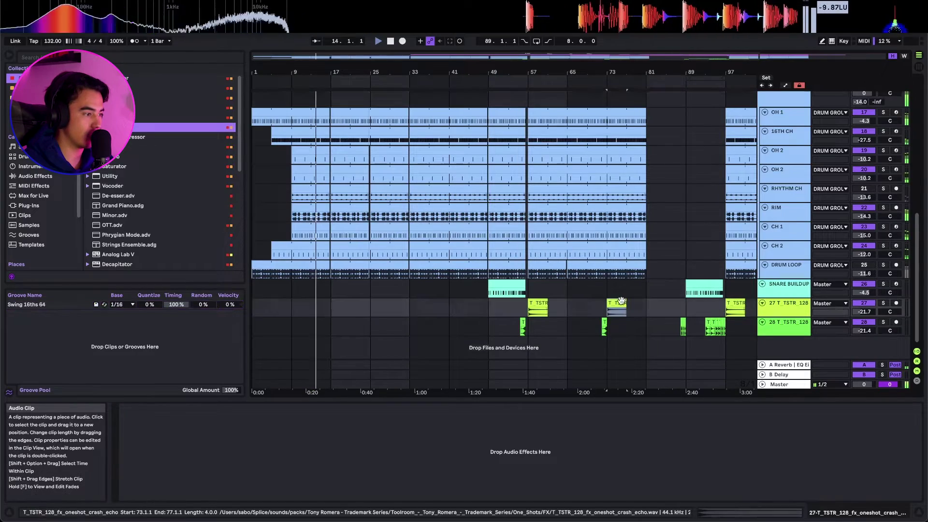
scroll(331, 310, up, 5)
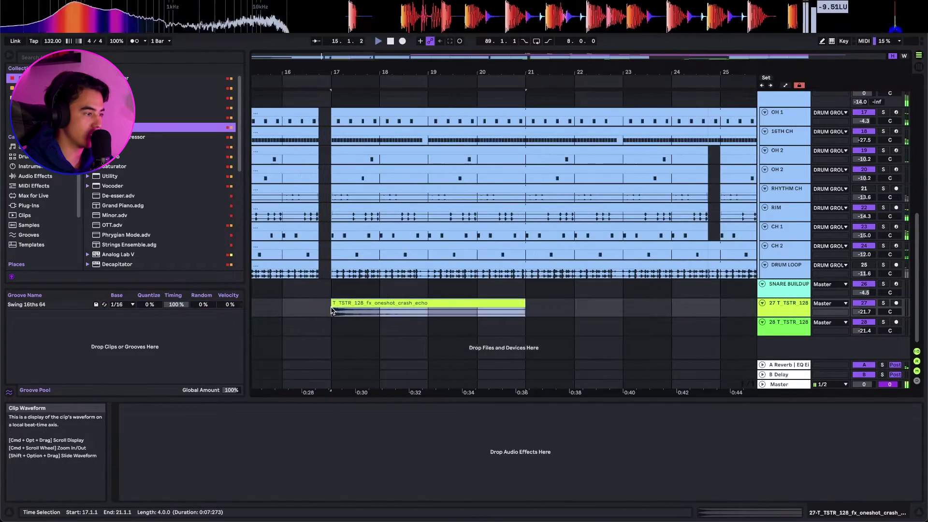
Copy a reversed crash clip on track 28 and paste it ahead of bar 17, from 15.3.1 to 16.3.1
scroll(336, 308, down, 6)
drag(457, 329, 478, 329)
key(super+c)
click(290, 327)
key(super+v)
scroll(297, 325, up, 6)
click(426, 323)
key(plus)
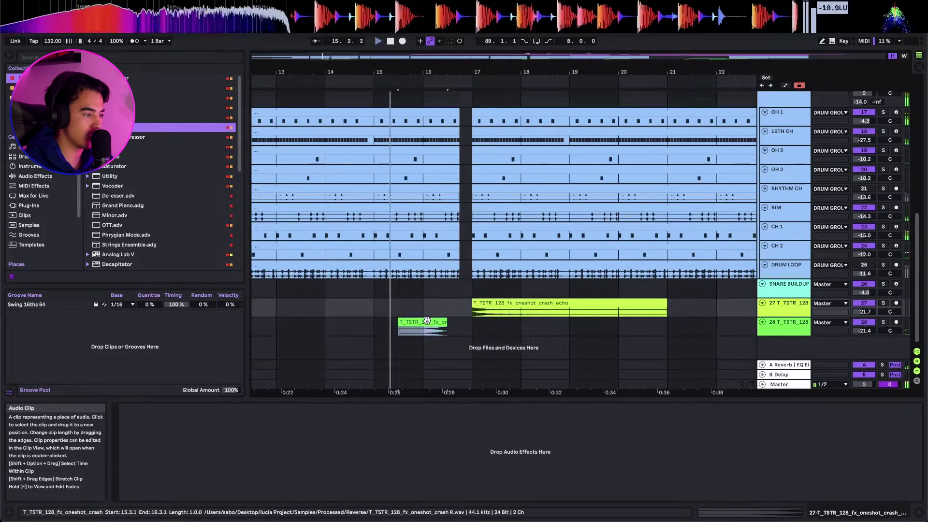
Move the pasted reversed crash clip to run from 15.4.1 to 16.4.1, in line with the end of the drums
drag(439, 320, 452, 320)
key(plus)
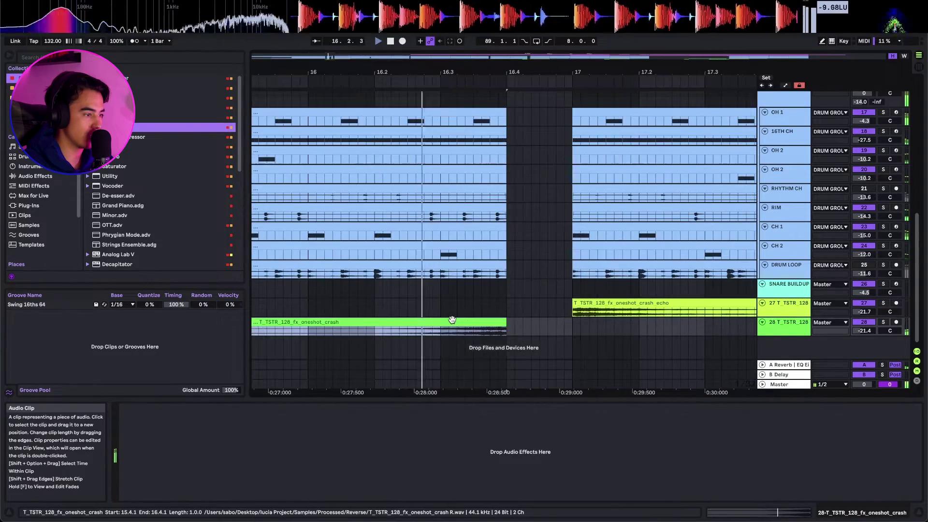
key(minus)
key(minus)
key(minus)
key(minus)
scroll(525, 291, up, 6)
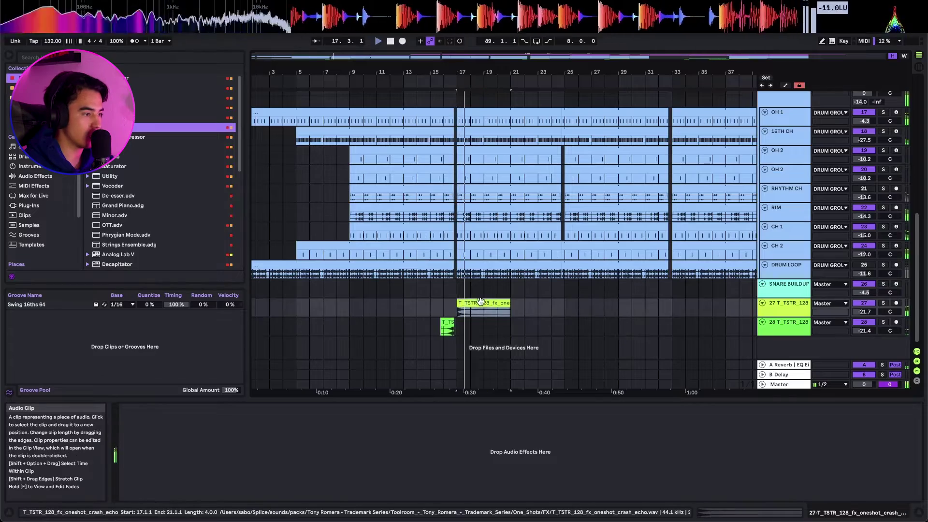
Open the BASS track's Serum synth and examine its filter and effects settings while the intro bass plays
scroll(524, 290, down, 6)
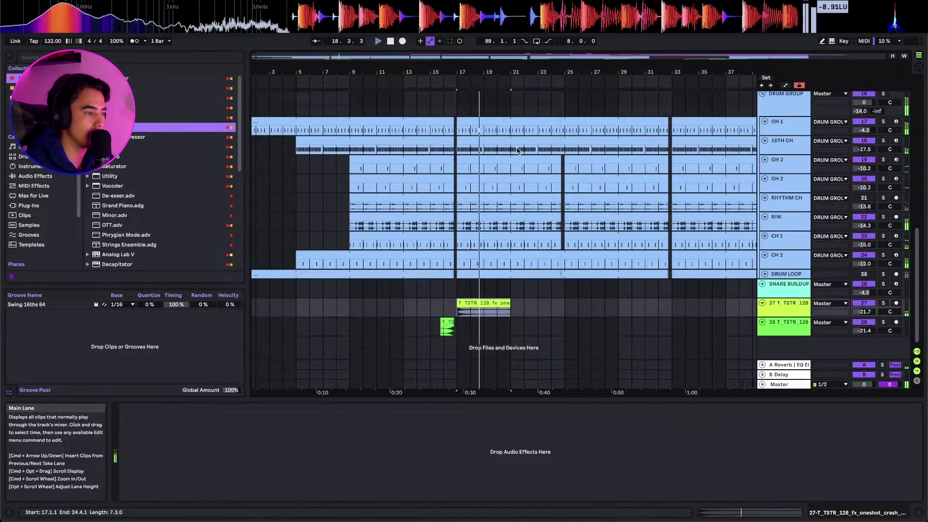
click(497, 171)
click(497, 164)
scroll(502, 174, up, 6)
click(490, 202)
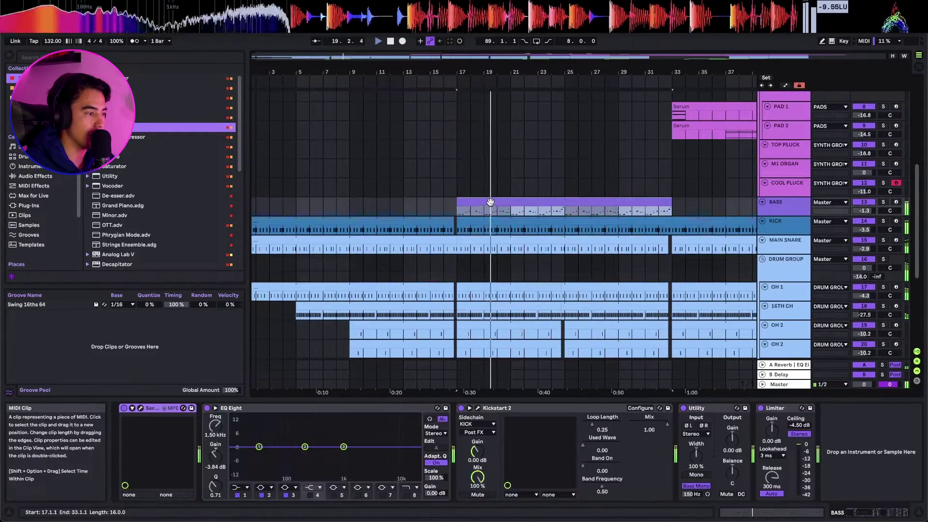
click(140, 408)
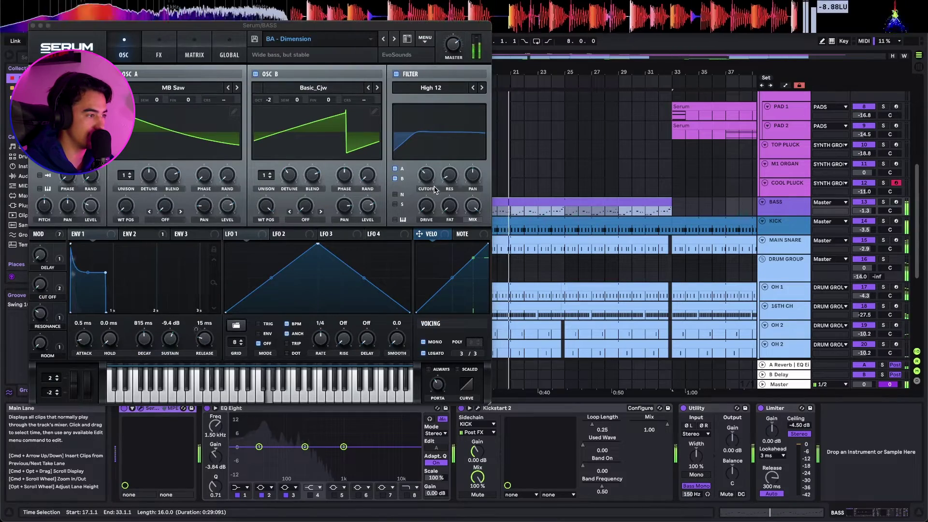
click(397, 74)
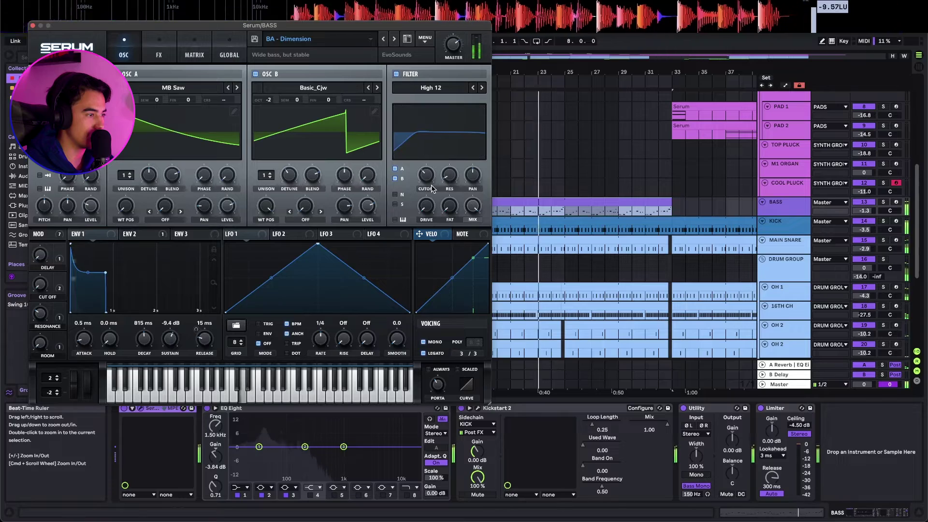
click(159, 55)
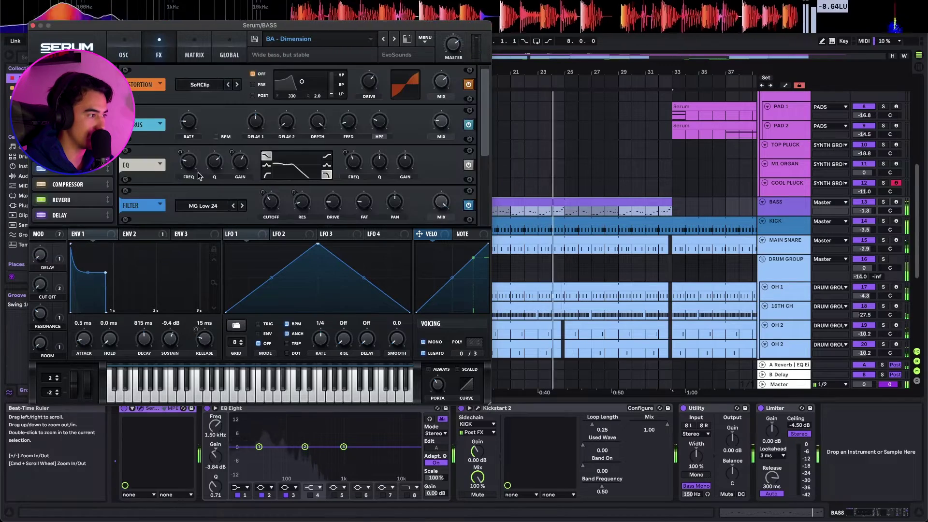
mouse_move(271, 201)
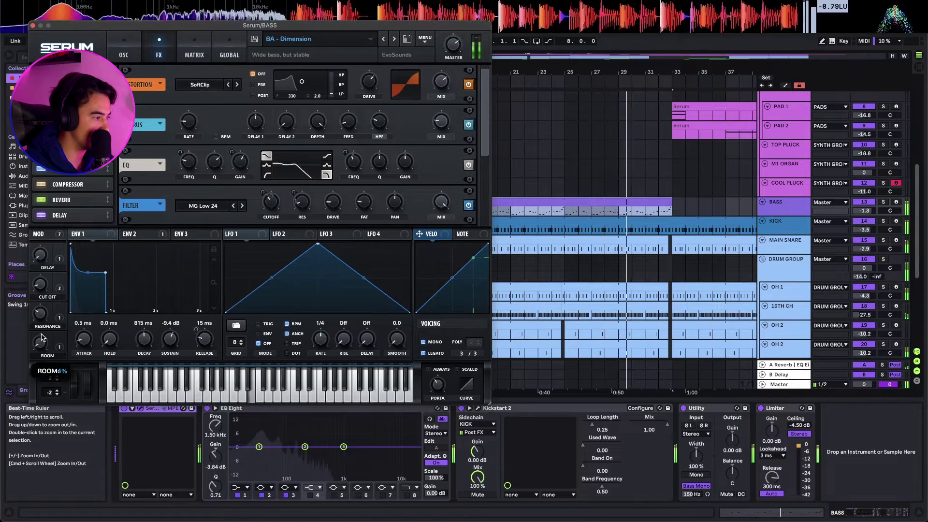
click(32, 26)
Extend the intro BASS clip that starts at bar 17 so it ends at bar 41 with the kick
scroll(640, 242, down, 5)
click(448, 268)
scroll(349, 271, up, 8)
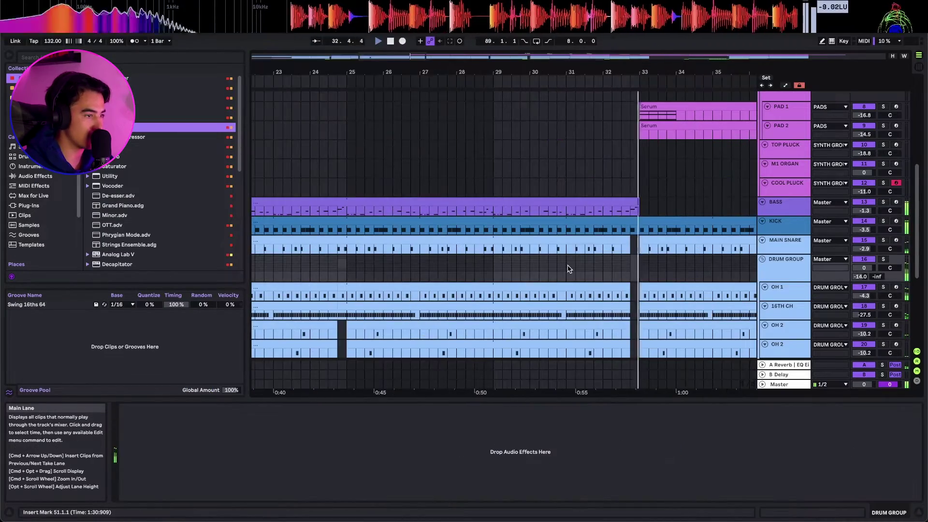
click(559, 171)
scroll(559, 174, down, 3)
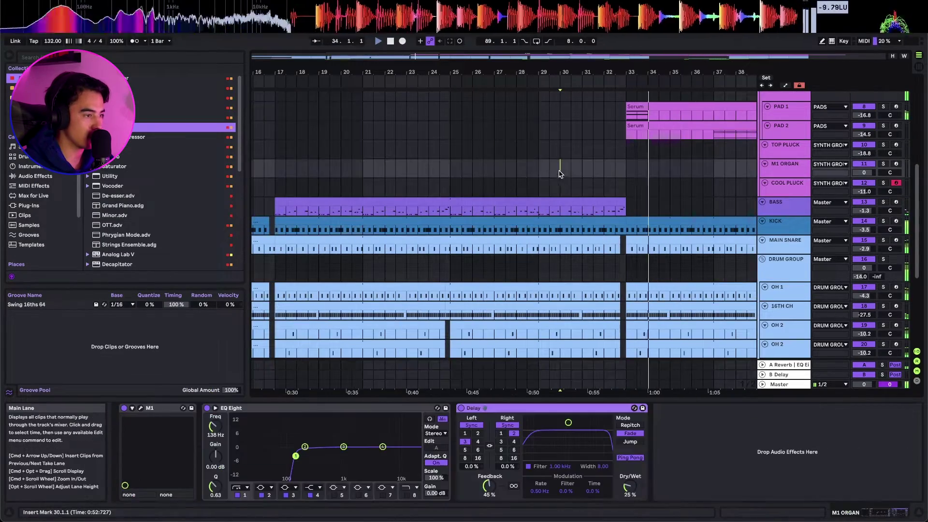
scroll(560, 184, down, 2)
click(457, 208)
scroll(457, 200, down, 3)
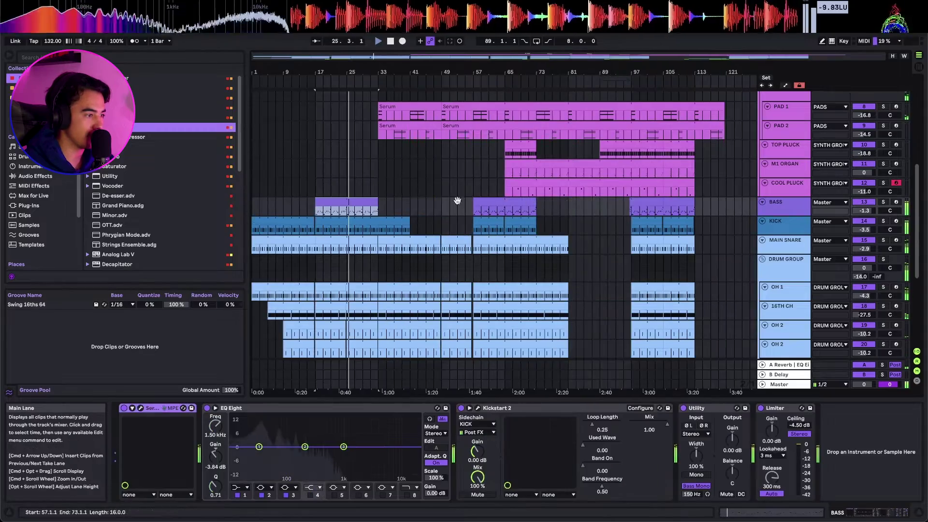
scroll(371, 220, up, 5)
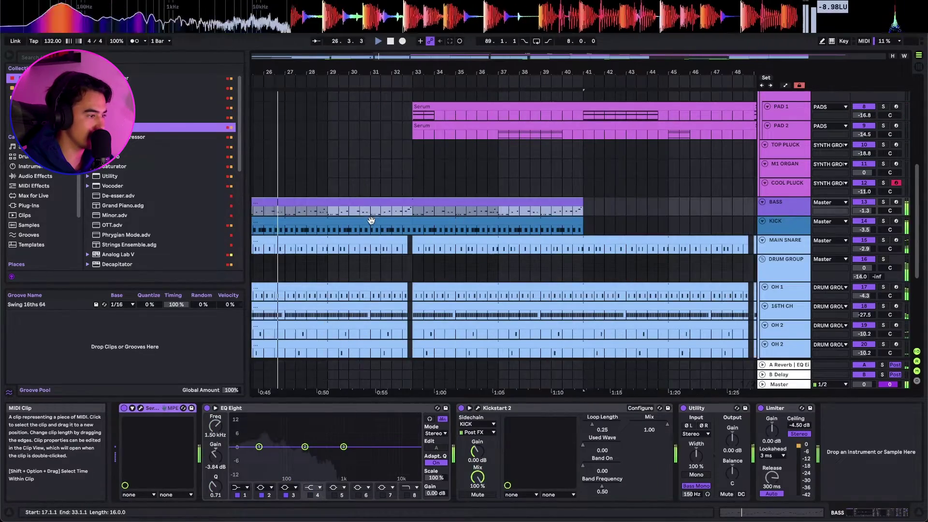
click(387, 239)
scroll(387, 251, down, 4)
click(394, 266)
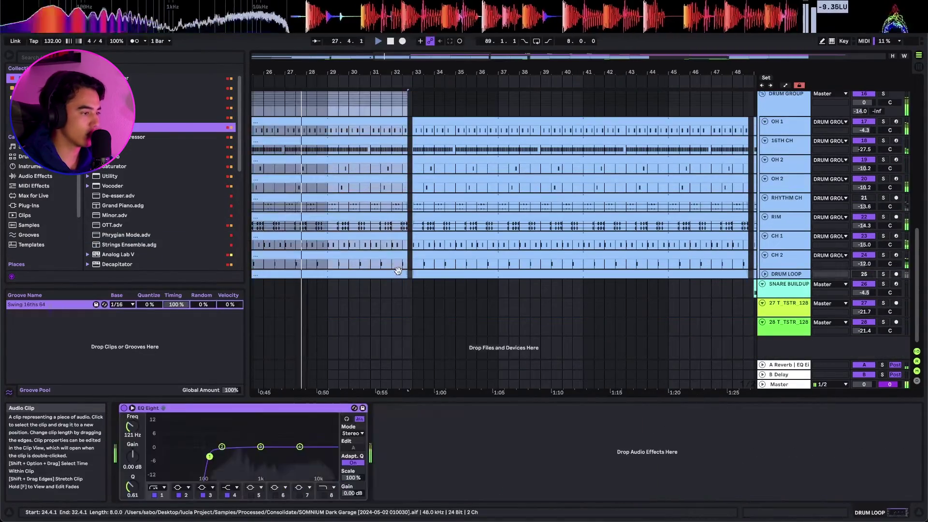
scroll(416, 259, up, 5)
Find Auto Filter with the search term "auto" and add it to the end of the BASS track's device chain
click(420, 278)
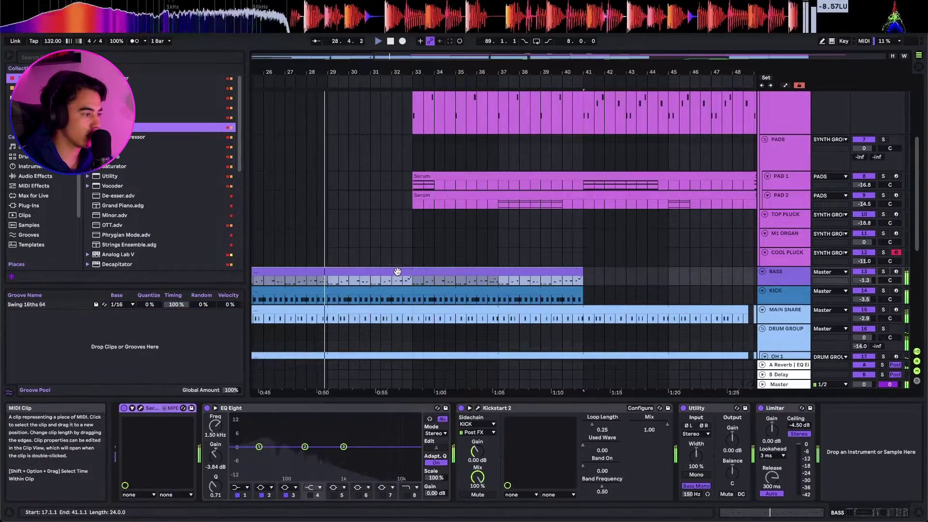
click(156, 59)
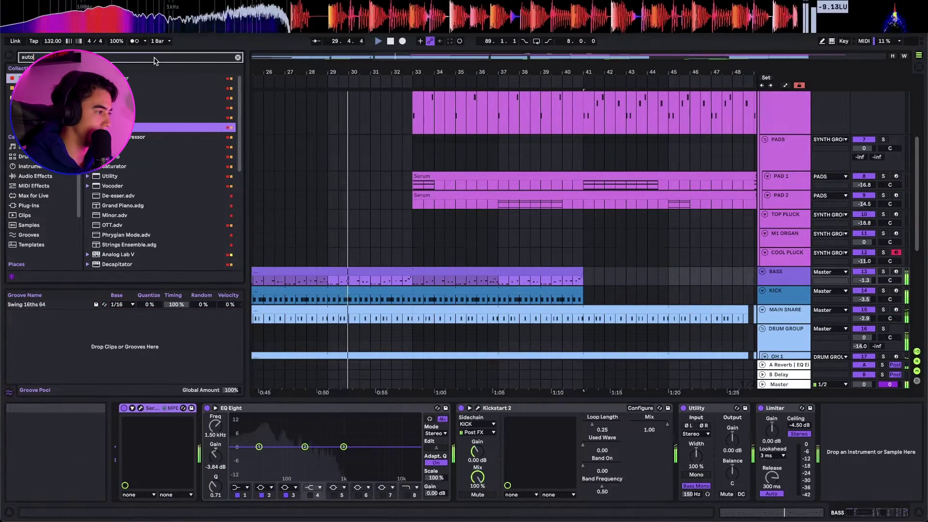
text(auto)
key(Down)
key(Return)
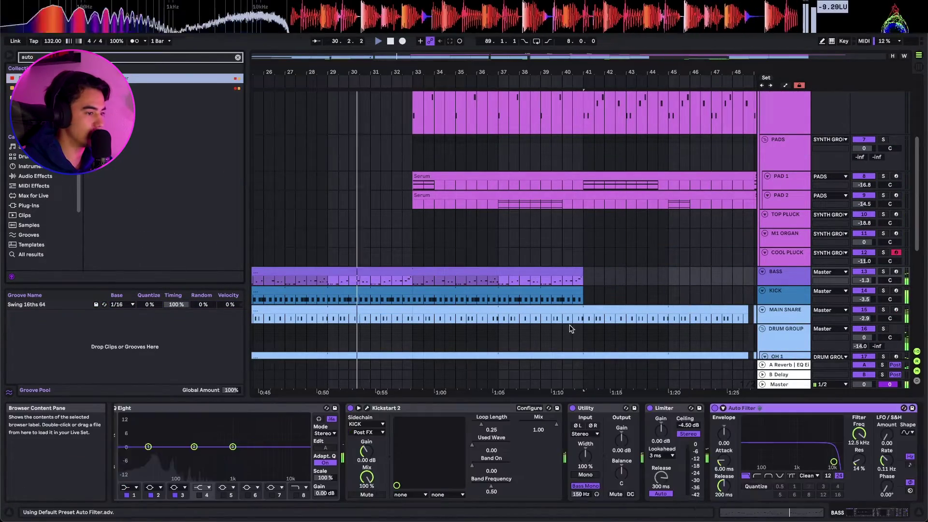
Set the BASS Auto Filter to high-pass with a 12 dB slope and show automation for its frequency
click(828, 476)
click(758, 476)
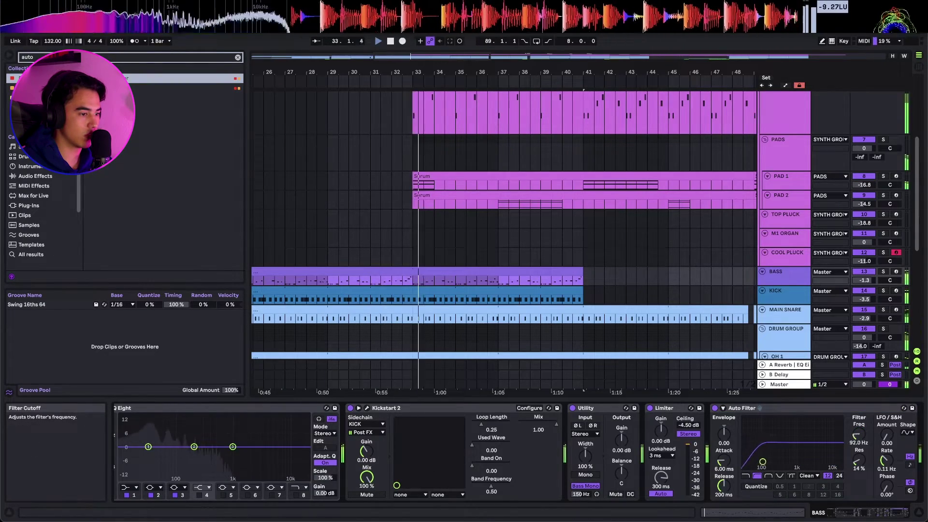
right_click(858, 435)
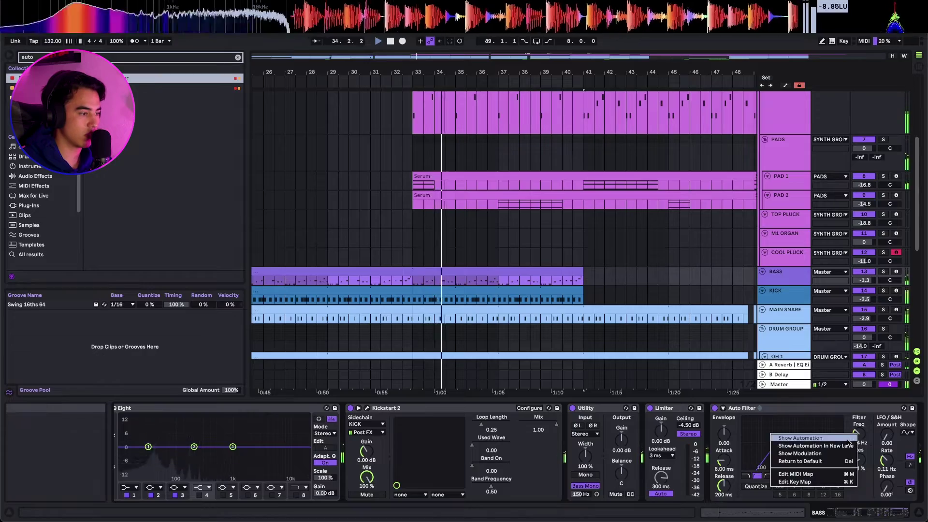
click(817, 439)
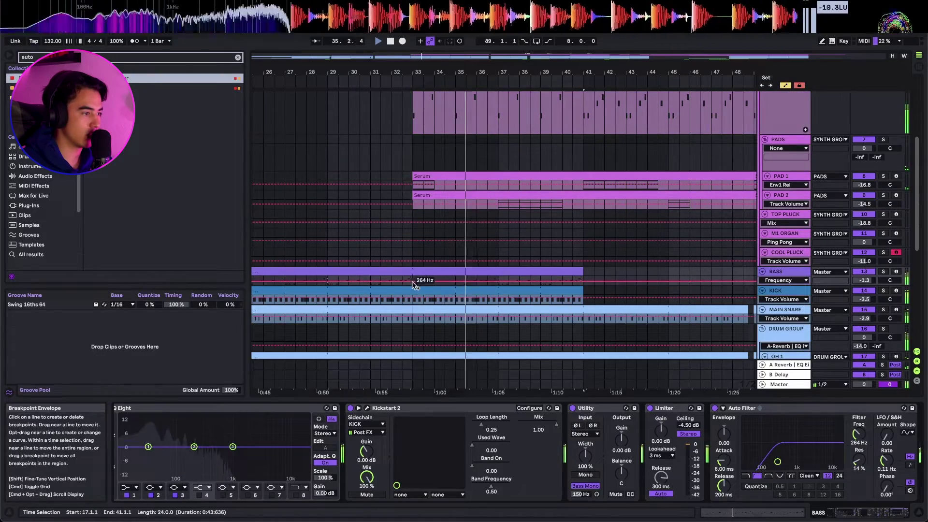
Automate the BASS filter frequency to hold 26.0 Hz until bar 33 and rise to about 606 Hz by bar 41
scroll(473, 268, down, 5)
key(a)
scroll(461, 280, down, 5)
key(a)
scroll(461, 283, up, 5)
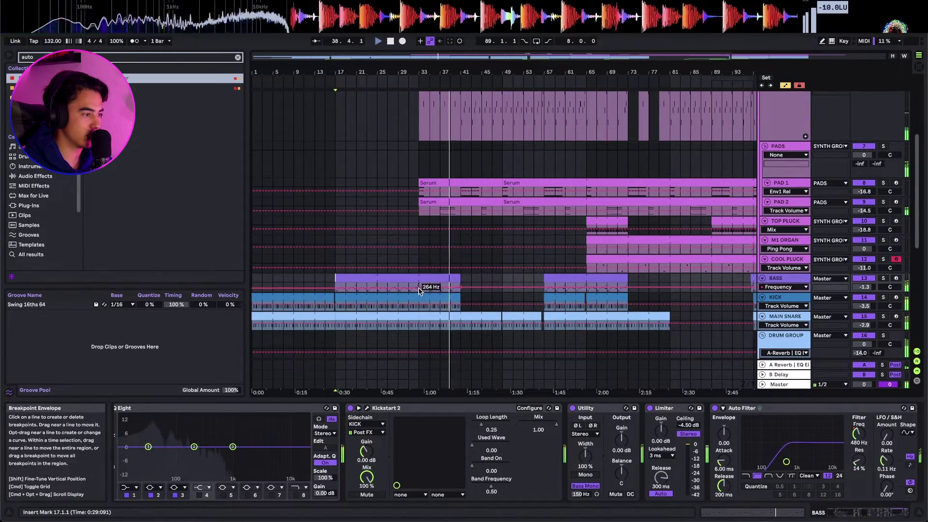
scroll(419, 290, up, 3)
scroll(419, 324, up, 3)
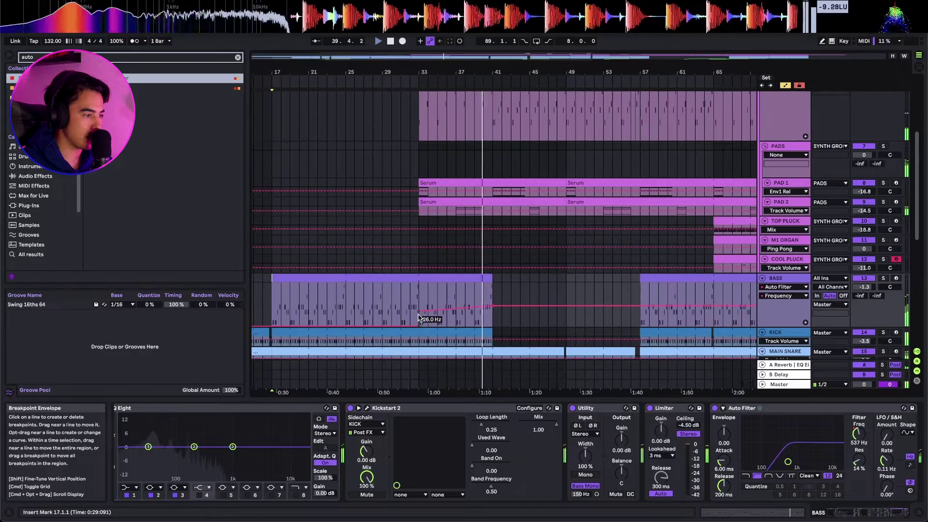
key(a)
Delete the eight bars of time from bar 25 to bar 33 across the whole arrangement
scroll(473, 302, down, 11)
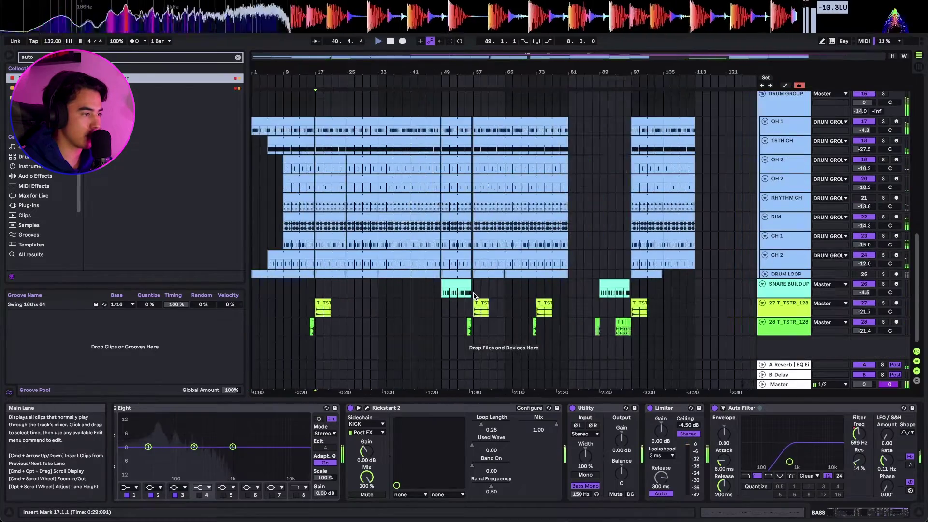
key(h)
scroll(397, 278, up, 7)
scroll(425, 278, down, 7)
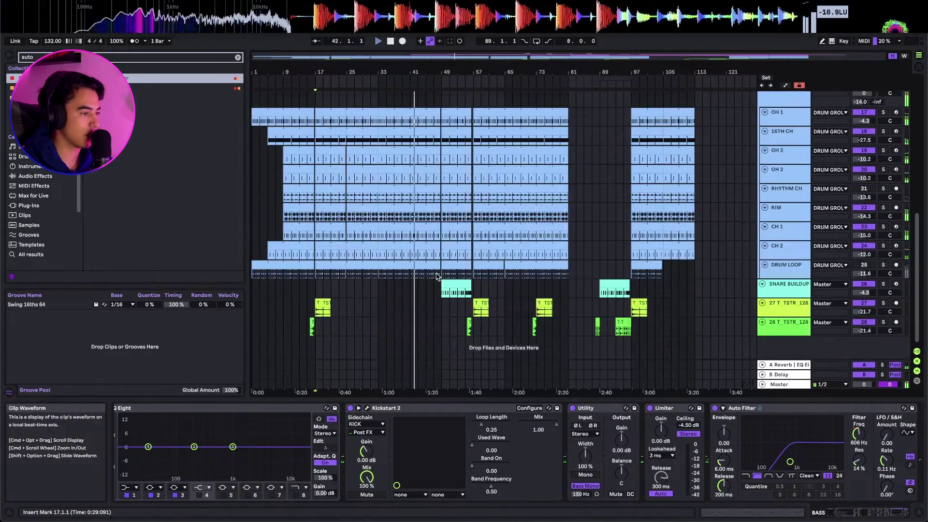
scroll(436, 276, up, 8)
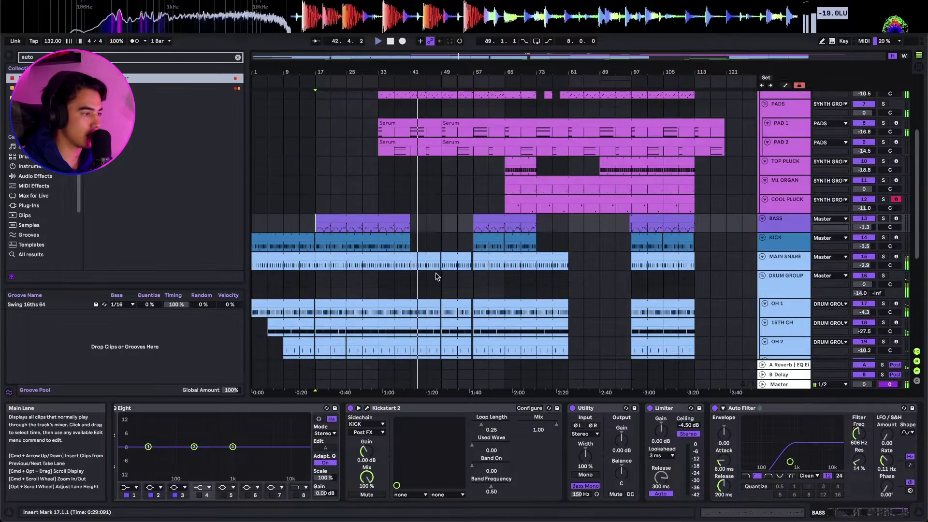
click(355, 203)
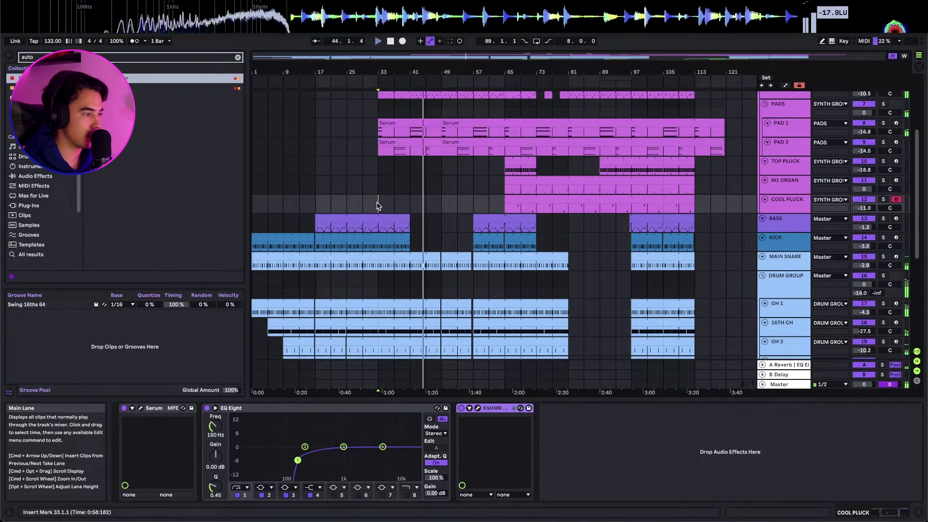
scroll(341, 203, up, 5)
scroll(353, 189, down, 6)
scroll(358, 189, up, 6)
drag(357, 255, 362, 256)
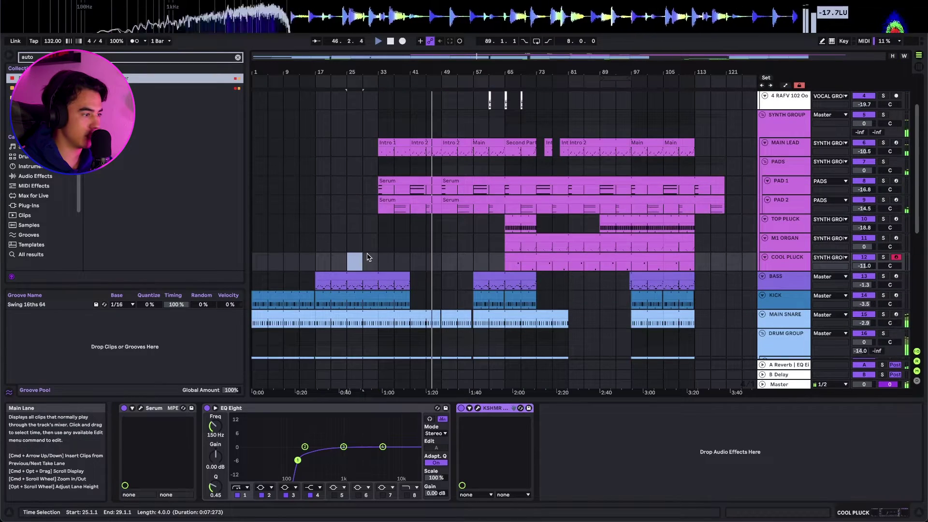
key(super+shift+BackSpace)
Play from bar 13 and examine the shortened intro's bass, kick and drum layers, especially the BASS clip between bars 17 and 25
click(299, 244)
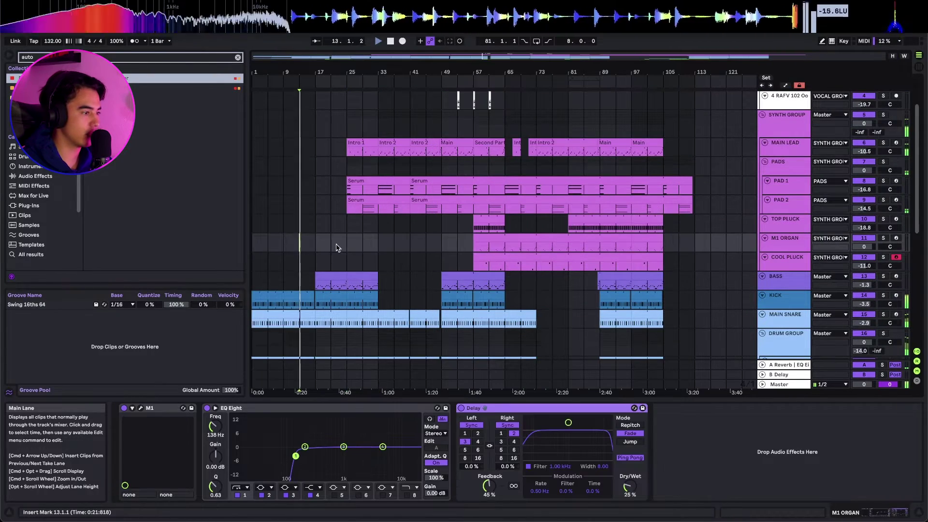
click(382, 280)
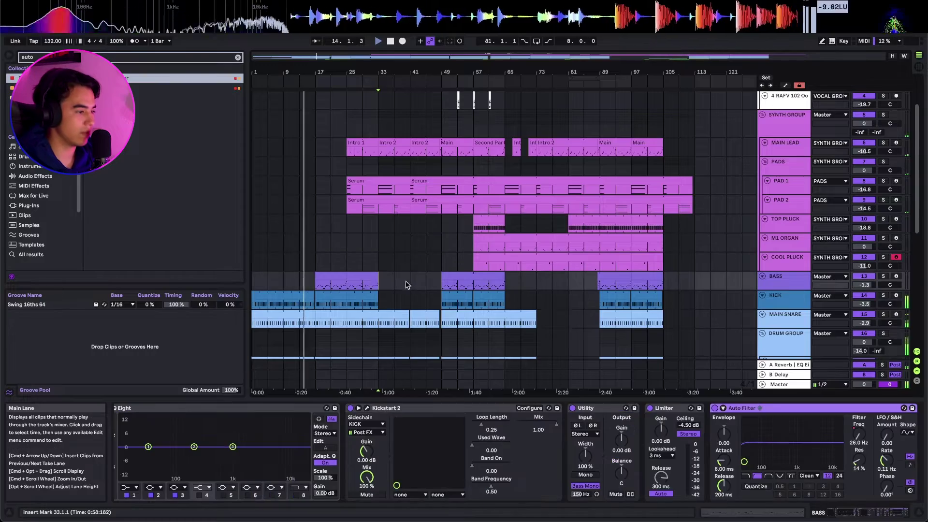
scroll(436, 284, up, 5)
scroll(451, 300, down, 5)
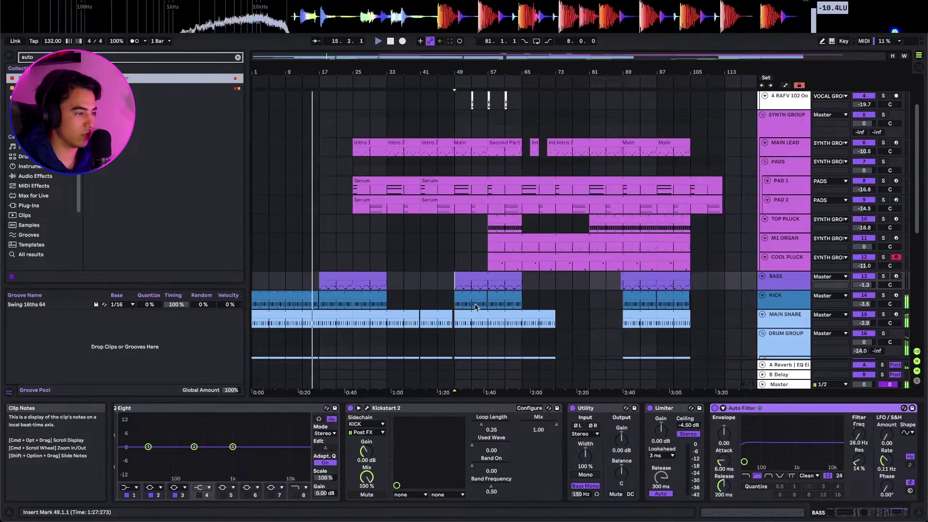
scroll(451, 301, down, 8)
scroll(392, 247, up, 5)
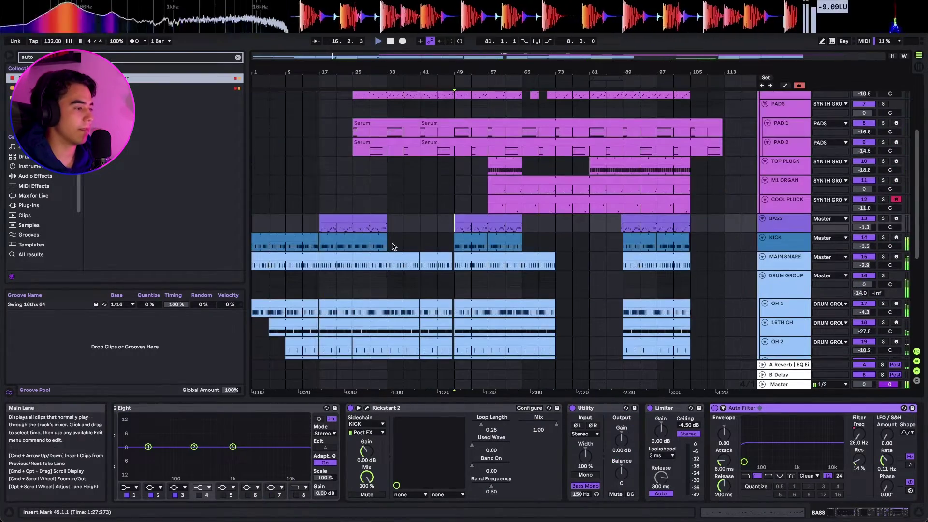
click(343, 209)
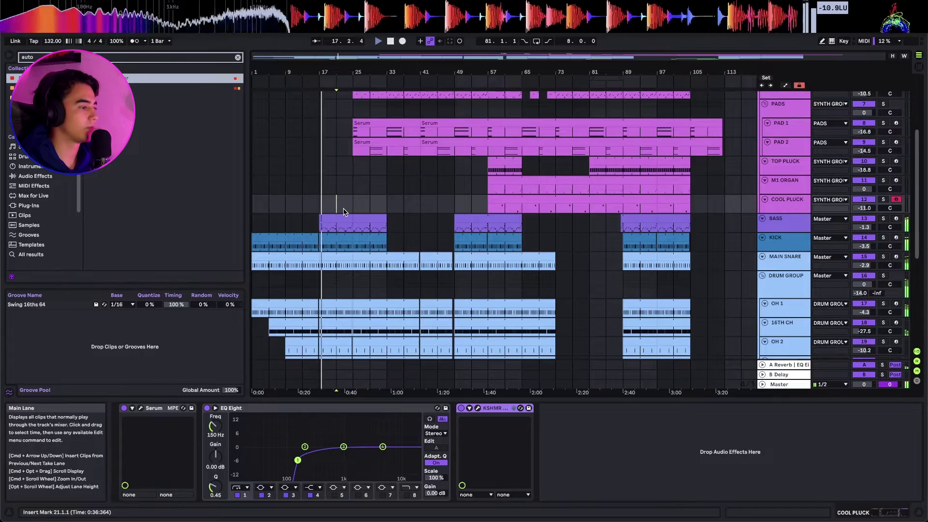
click(338, 218)
scroll(338, 220, up, 8)
scroll(402, 236, down, 1)
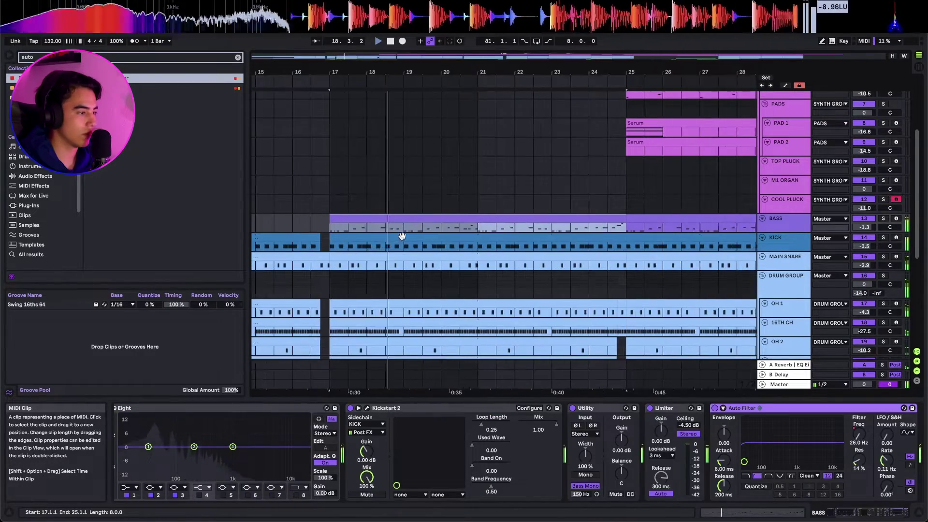
Move Kickstart 2 to the end of the BASS device chain, after the Auto Filter
key(x)
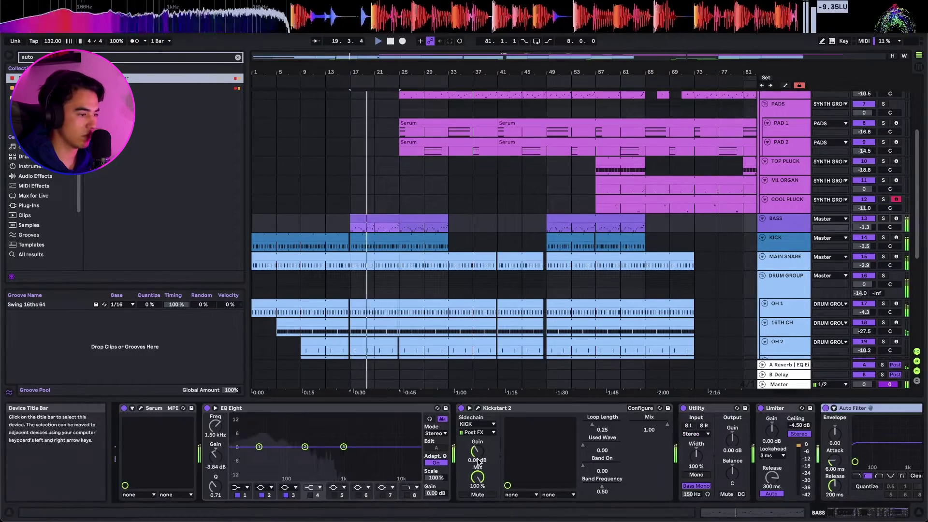
scroll(477, 461, right, 3)
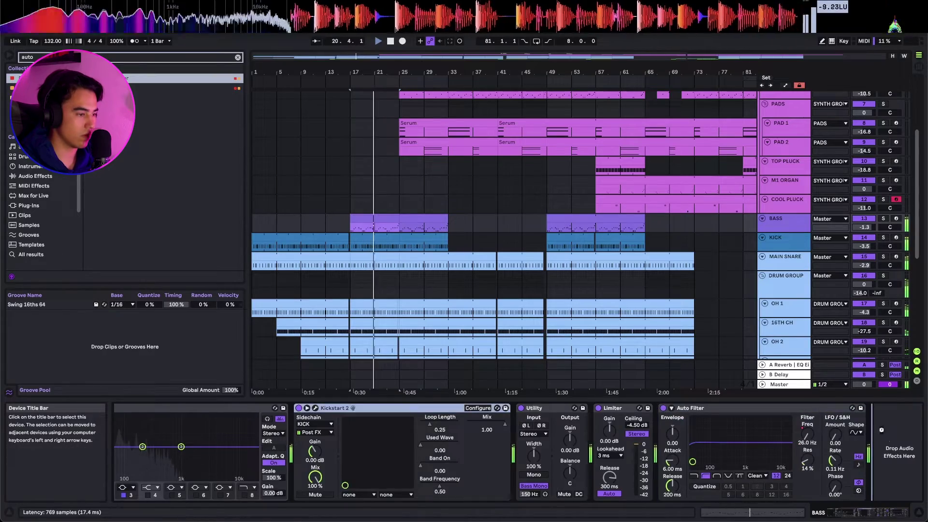
drag(882, 433, 881, 433)
scroll(538, 427, left, 3)
click(375, 262)
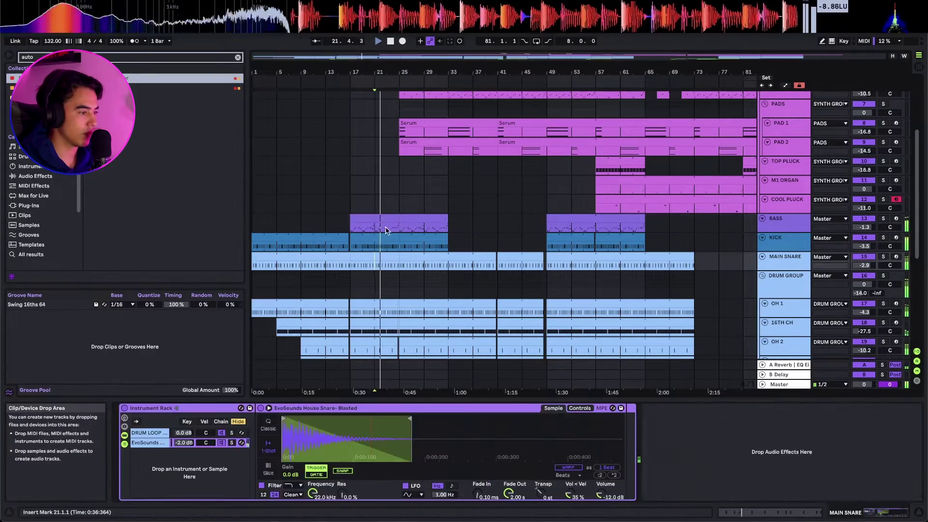
click(385, 229)
key(plus)
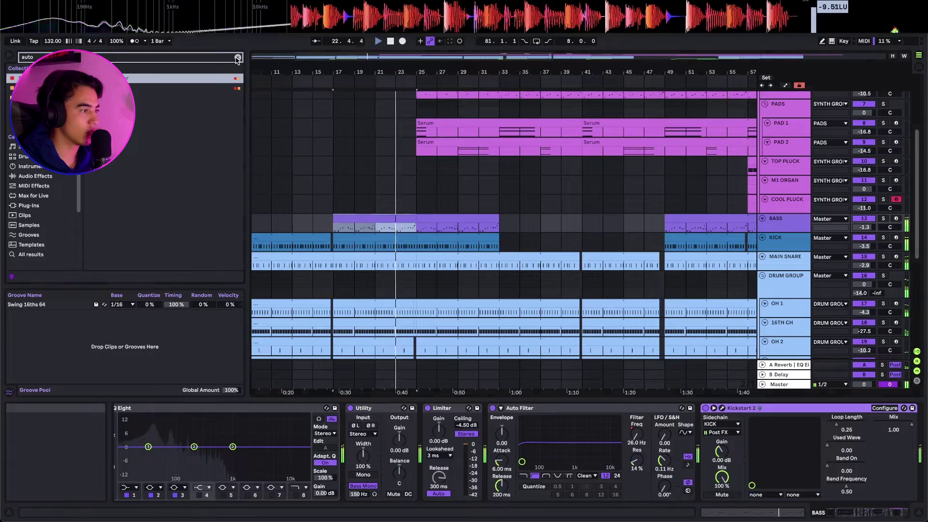
Clear the browser search and add an Auto Filter to the end of the KICK device chain
click(238, 58)
key(plus)
drag(414, 216, 497, 219)
scroll(416, 223, up, 4)
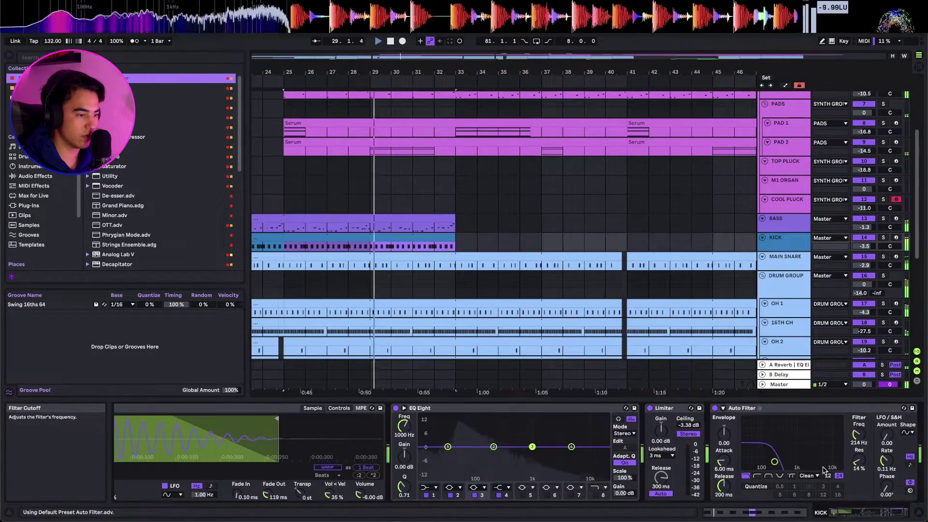
Set the KICK Auto Filter to high-pass with a 12 dB slope at about 148 Hz and show automation for its frequency
click(757, 476)
right_click(863, 433)
click(864, 430)
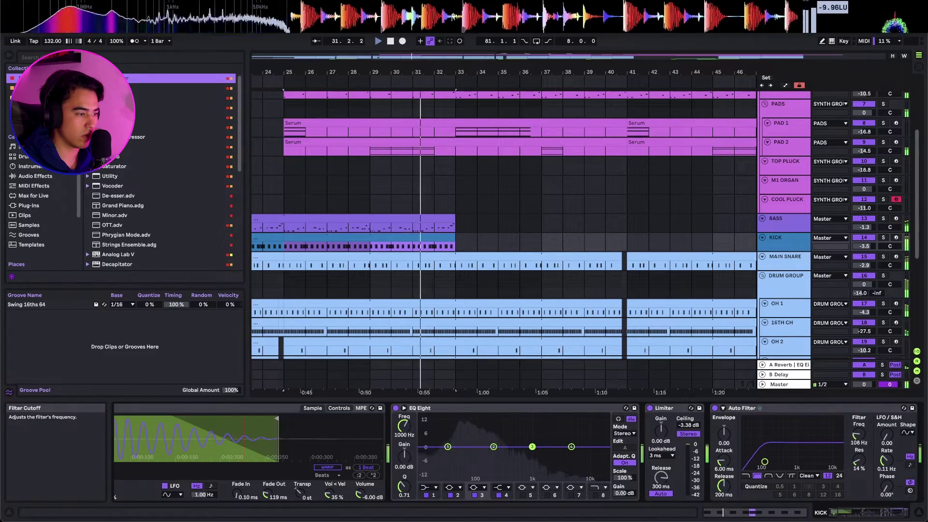
drag(859, 434, 858, 428)
right_click(863, 434)
click(832, 438)
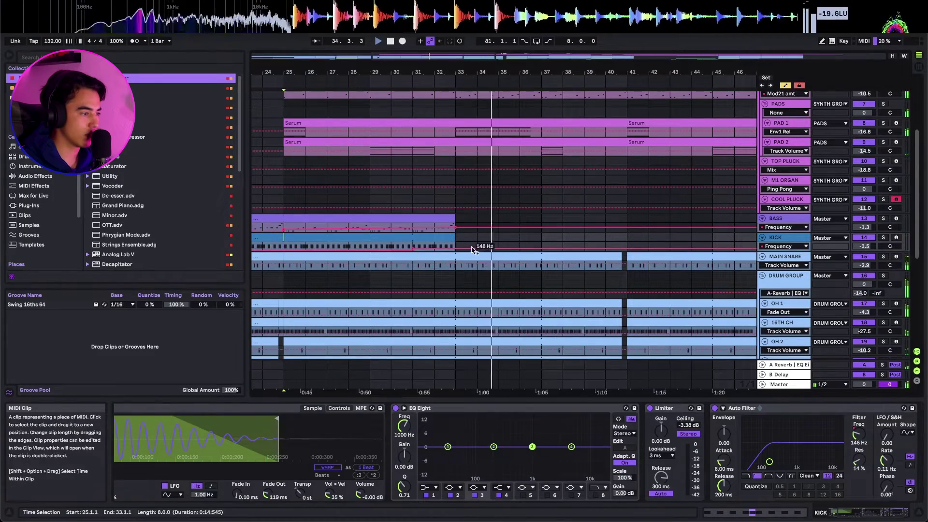
Examine the KICK and BASS filter automation and the drum layers leading through the buildup from bar 41 to the drop at bar 49
scroll(483, 249, down, 10)
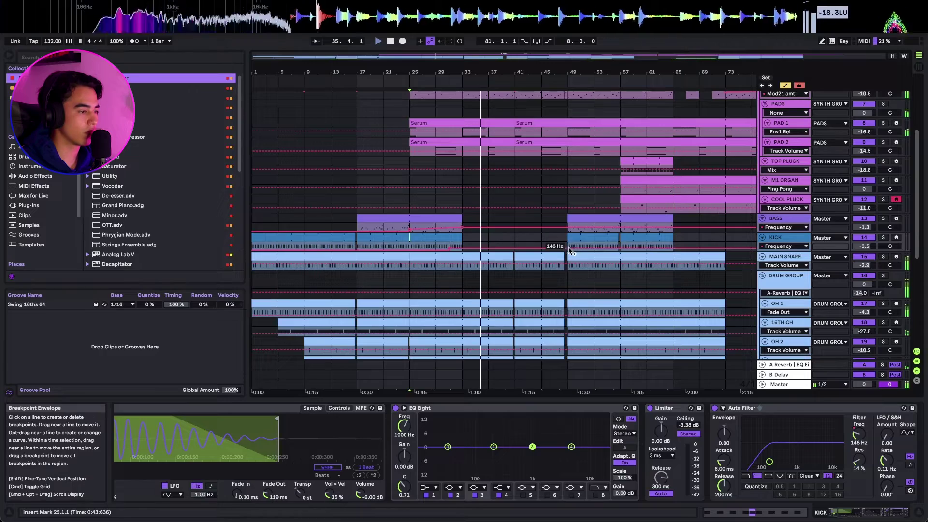
click(580, 229)
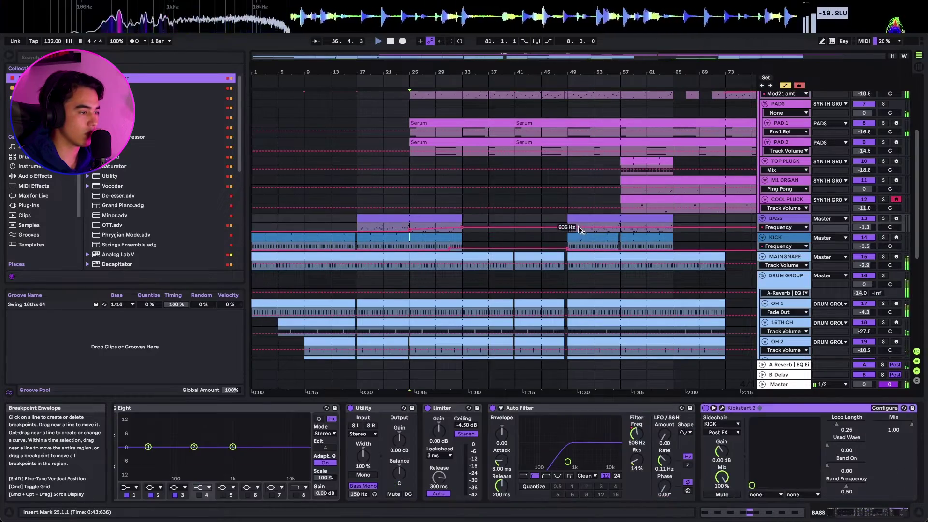
key(a)
scroll(550, 235, up, 5)
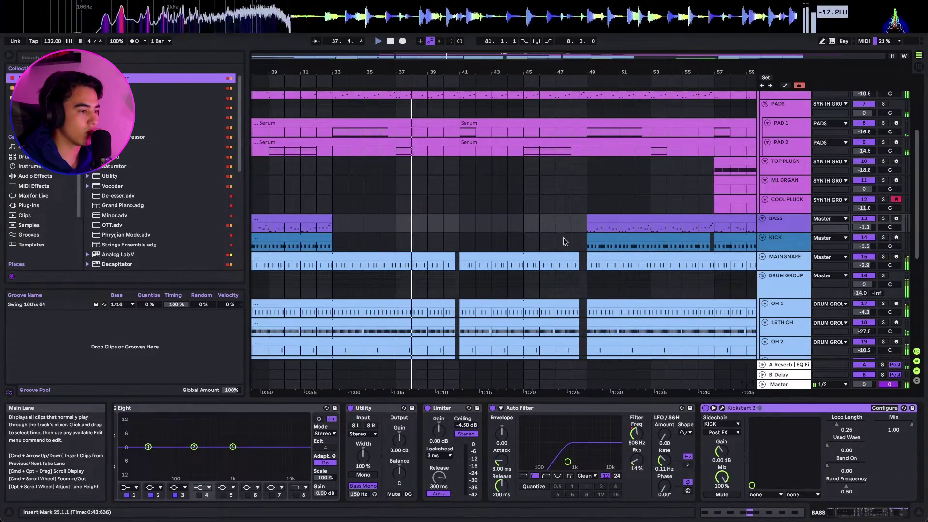
scroll(565, 242, down, 5)
scroll(564, 251, up, 8)
click(591, 282)
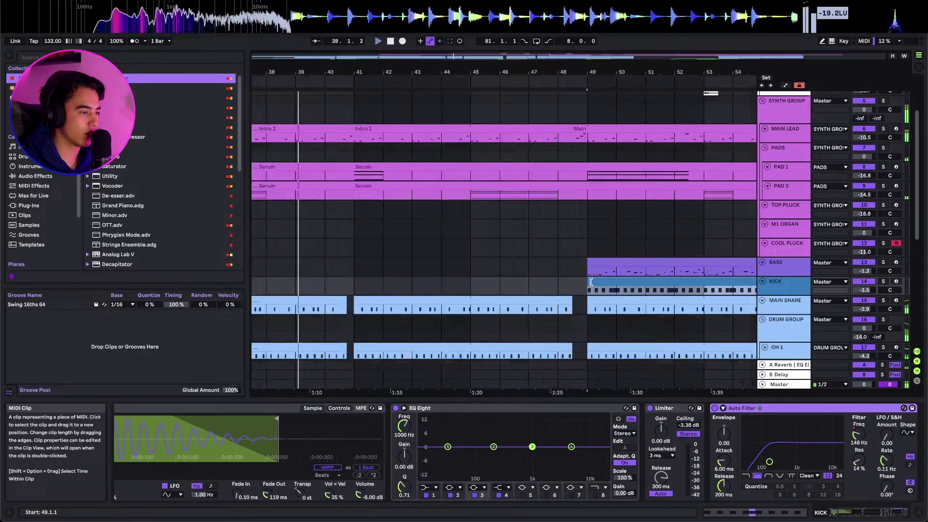
scroll(590, 282, up, 3)
scroll(464, 284, down, 8)
scroll(449, 280, down, 8)
scroll(440, 280, up, 3)
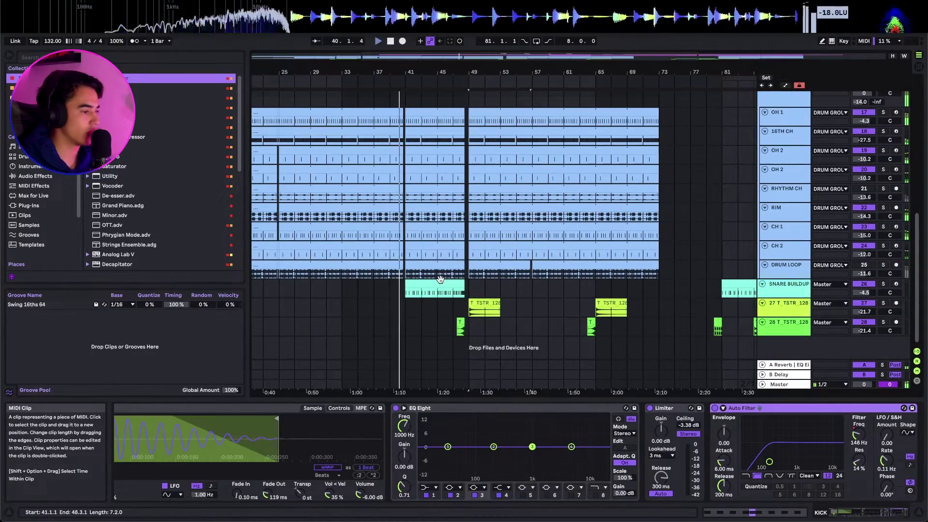
scroll(419, 278, up, 6)
scroll(418, 278, down, 8)
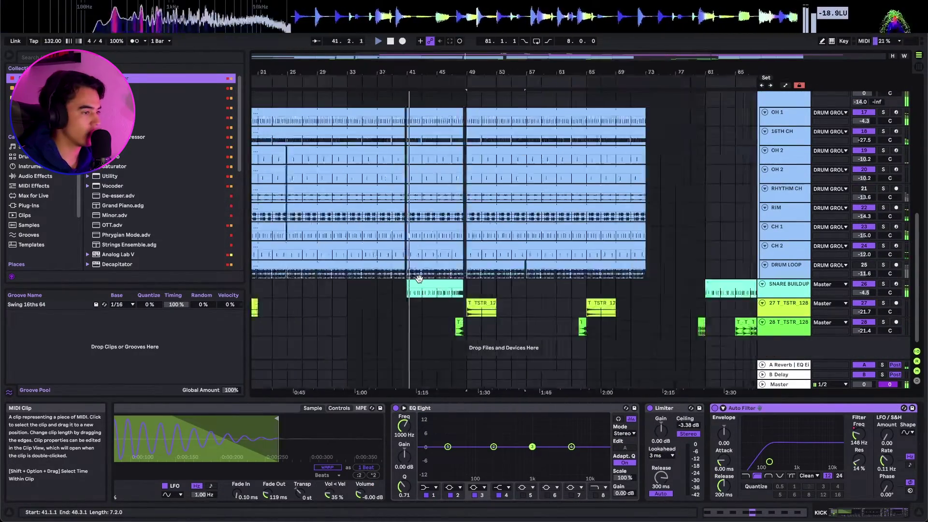
scroll(419, 282, up, 5)
scroll(420, 282, up, 3)
scroll(420, 280, down, 8)
scroll(407, 277, up, 4)
scroll(435, 238, left, 5)
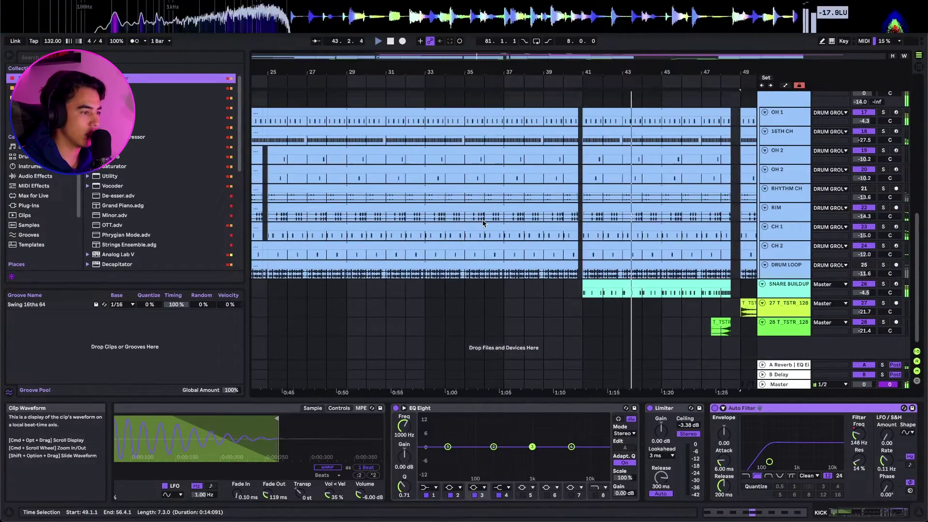
scroll(481, 222, down, 3)
Delete the RIM, CH 1 and CH 2 clips in the buildup between bars 41 and 49
click(574, 223)
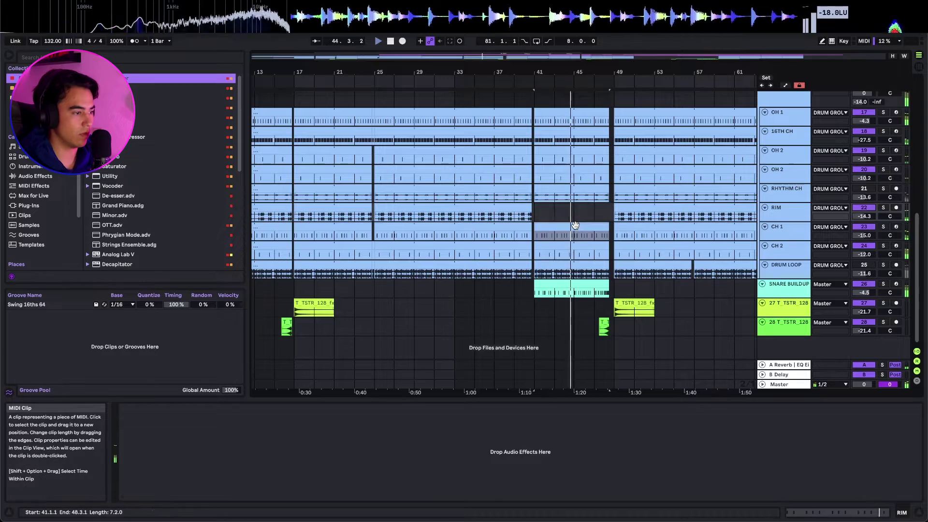
click(574, 234)
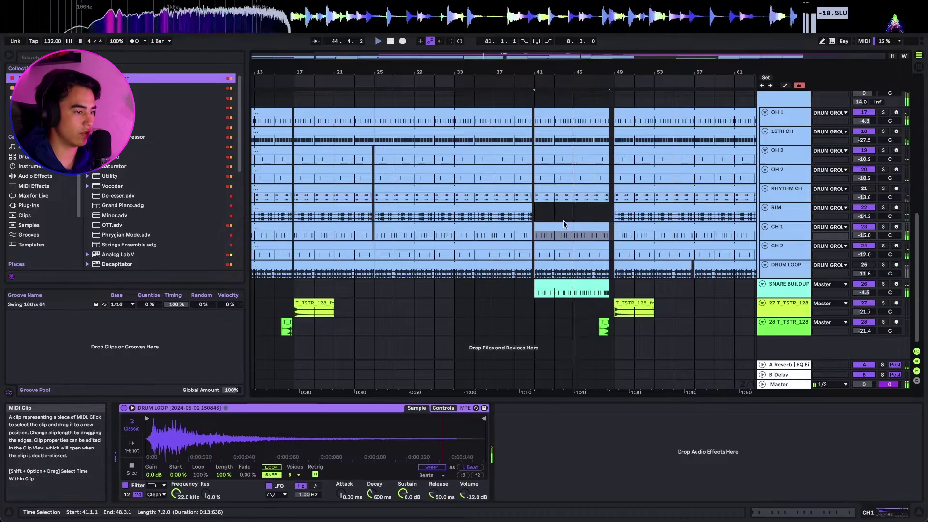
key(Delete)
click(578, 252)
click(577, 189)
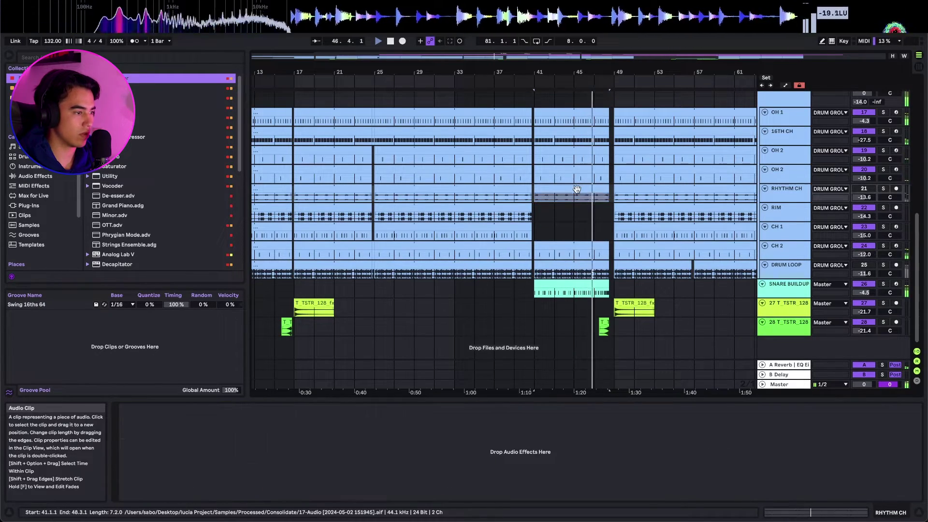
click(589, 251)
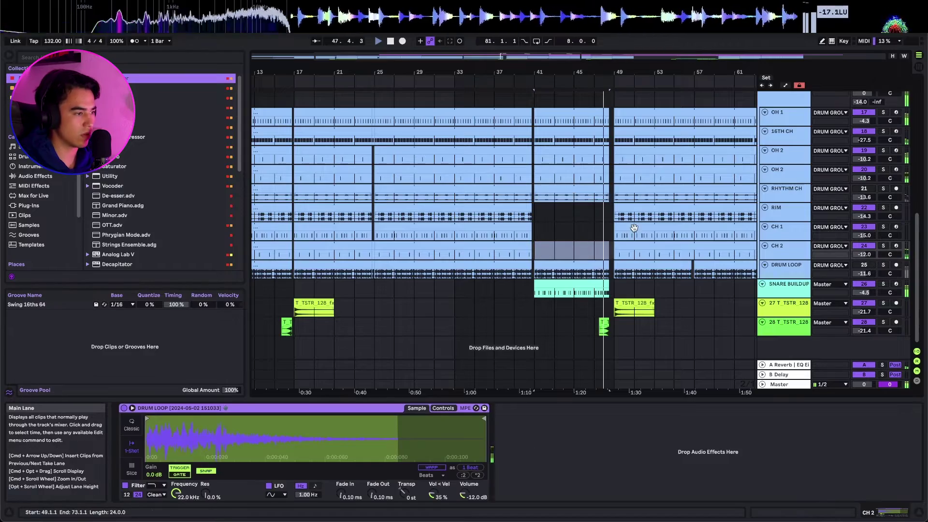
Clear the CH 2 and upper OH 2 tracks between bars 41.1.1 and 48.3.1
scroll(621, 221, up, 2)
scroll(590, 163, up, 2)
key(Delete)
click(582, 147)
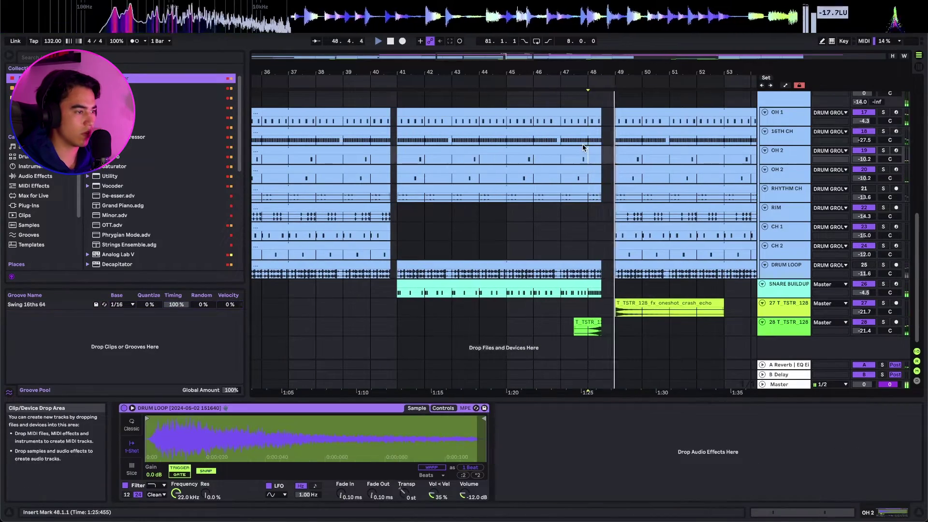
key(Delete)
click(305, 161)
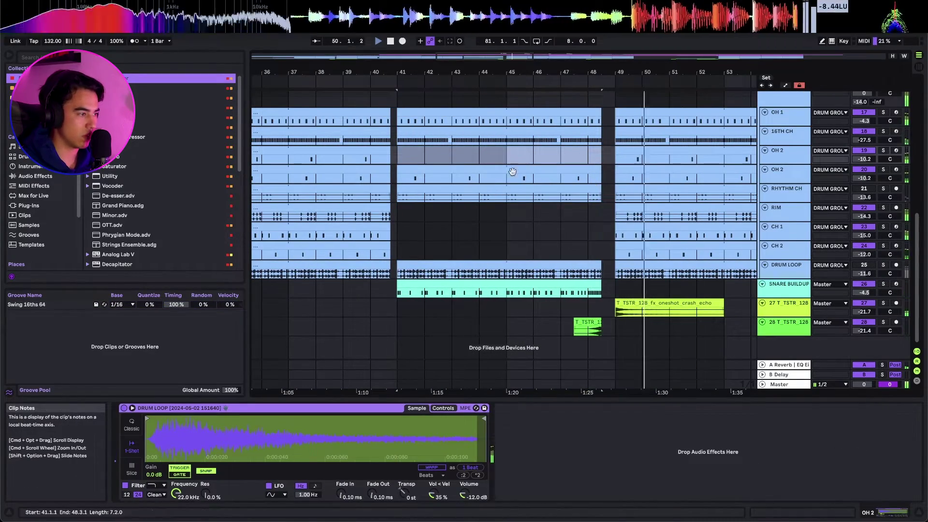
Extend the upper OH 2 pattern back to bar 1 and lower its track volume to -13.6 dB
key(space)
key(w)
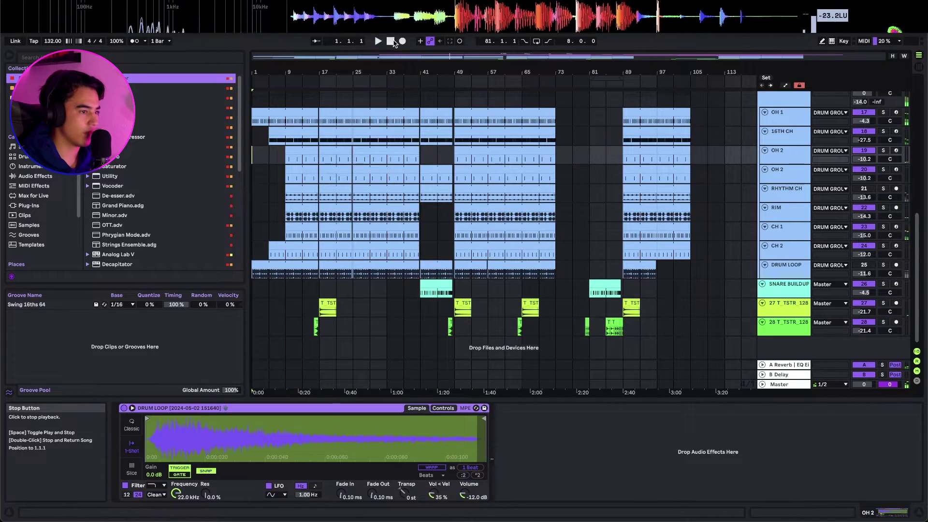
click(286, 151)
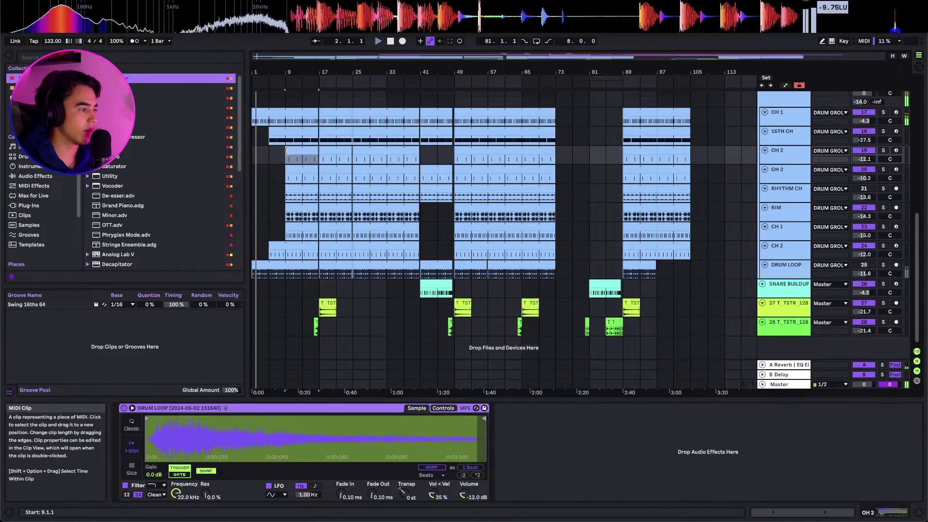
key(space)
key(space)
scroll(270, 159, up, 8)
scroll(297, 159, left, 2)
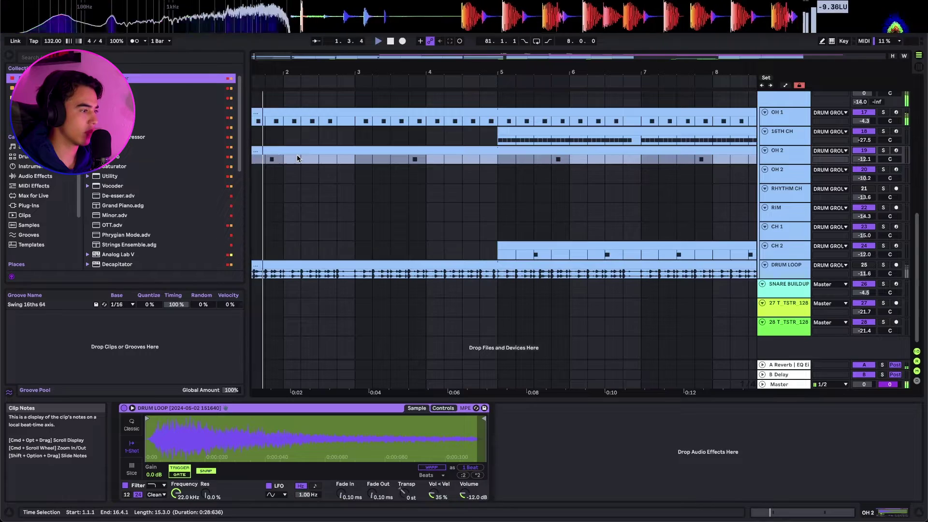
scroll(297, 159, left, 2)
click(865, 159)
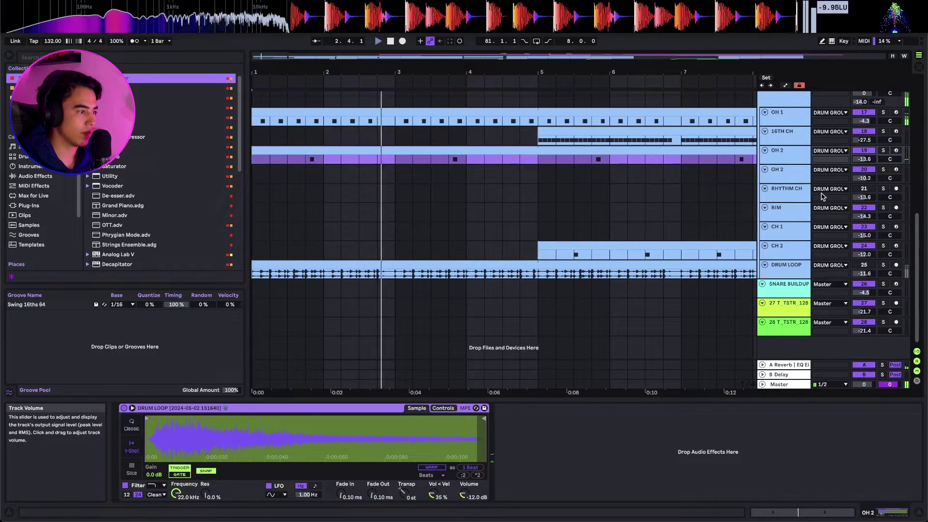
Open the upper OH 2 clip's MIDI notes, select all of them and audition the pattern
key(shift+Tab)
click(577, 357)
key(space)
key(ctrl+a)
key(space)
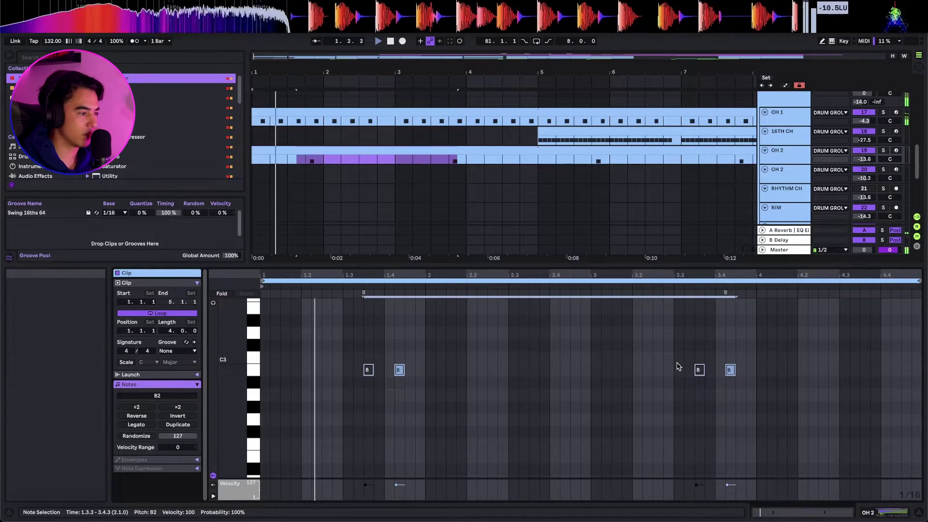
Close the note editor and set the OH 2 sampler's global detune to -20 in its expanded controls
key(shift+Tab)
key(shift+Tab)
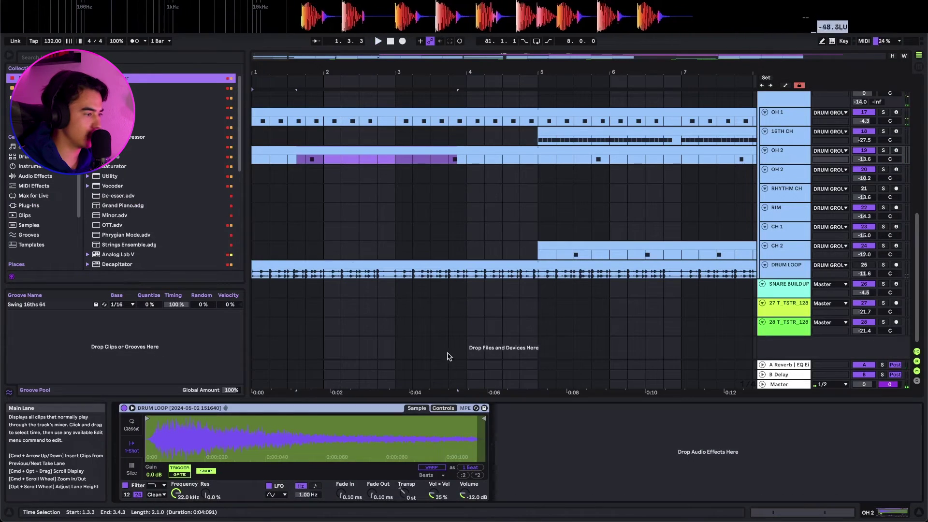
click(132, 408)
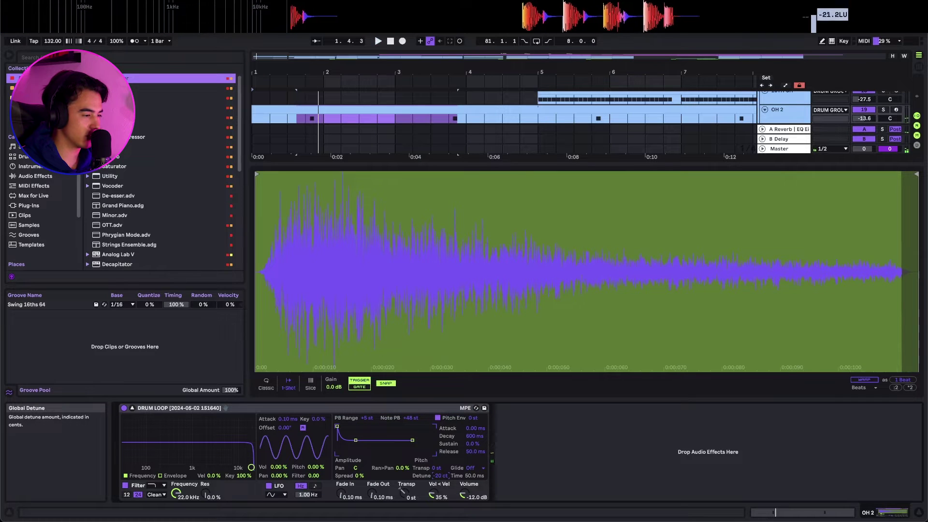
click(132, 408)
Extend the OH 2 pattern from the intro across the rest of the arrangement
click(392, 186)
click(400, 150)
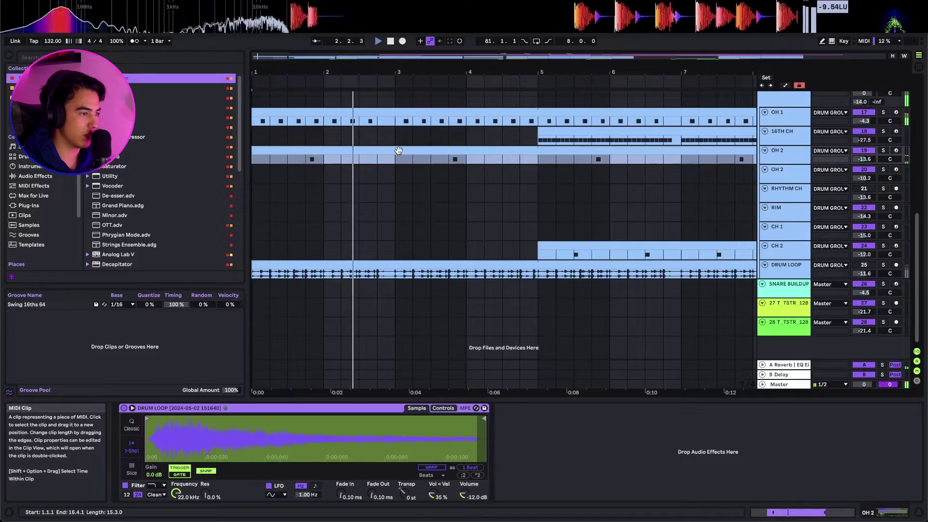
scroll(400, 150, down, 10)
scroll(315, 155, up, 6)
scroll(315, 155, down, 6)
drag(316, 151, 670, 149)
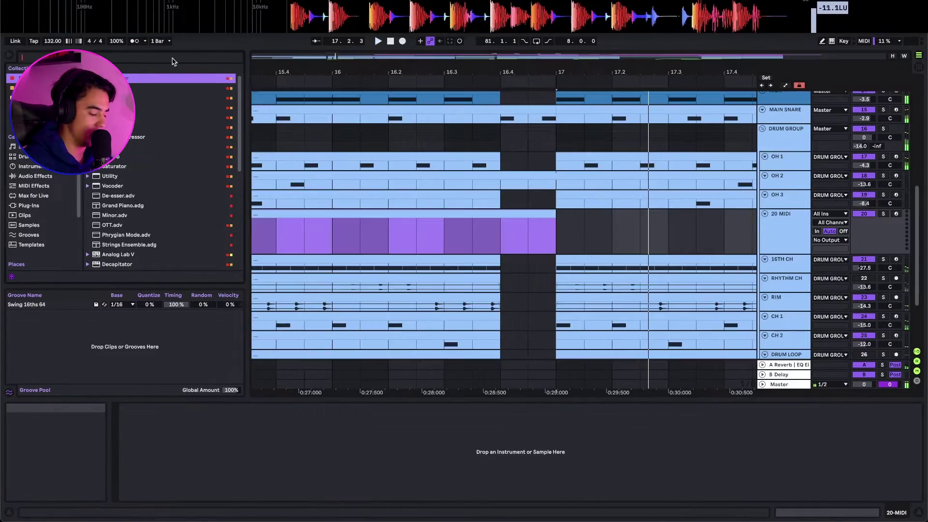
Search the browser for "open hat" and "909", audition results and load Hihat Open 909 onto the new MIDI track
click(173, 59)
text(open hat)
key(ctrl+a)
text(909)
click(140, 138)
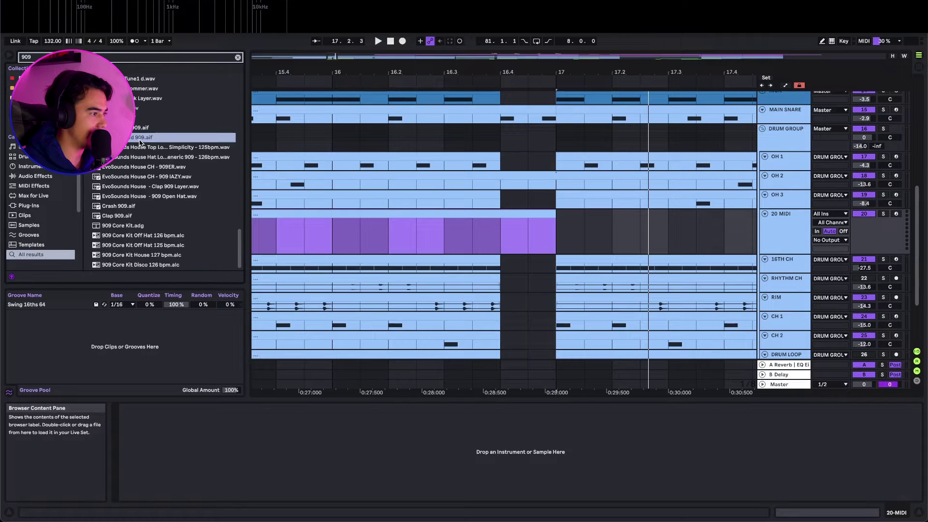
click(142, 128)
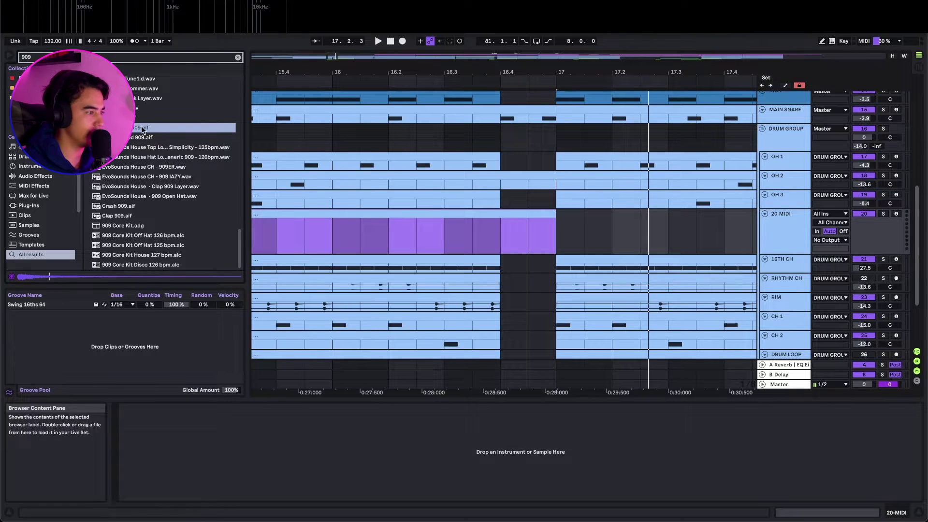
double_click(142, 129)
Place a C3 hi-hat note at 1.4.3 of the clip just before bar 17 and lengthen it to the bar line
click(484, 218)
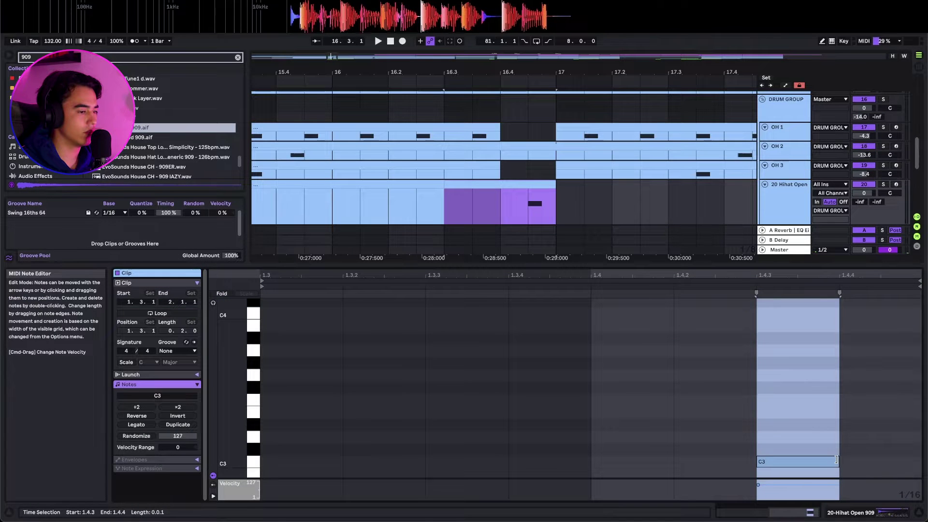
drag(836, 459, 920, 461)
key(shift+Tab)
Audition the Hihat Open track soloed from bar 16.3.1 and move its sample end point later
click(448, 199)
key(s)
key(space)
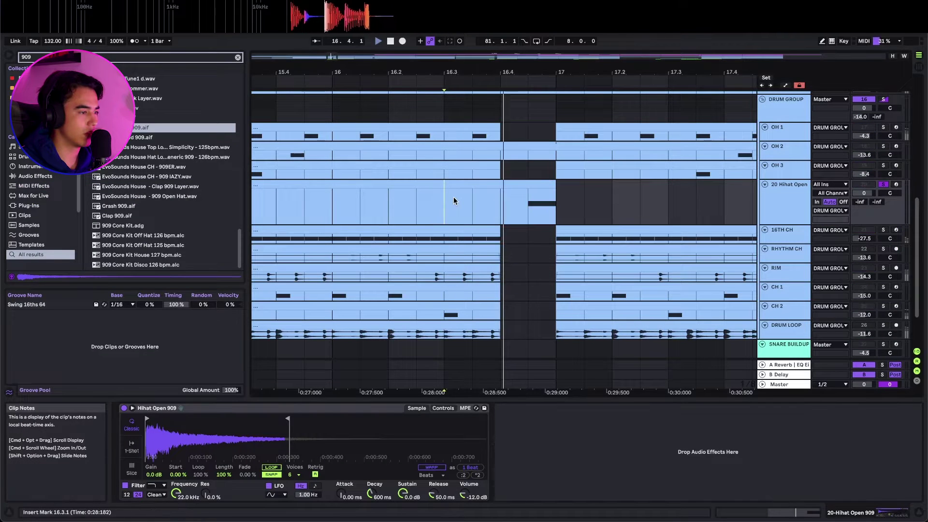
drag(285, 421, 308, 421)
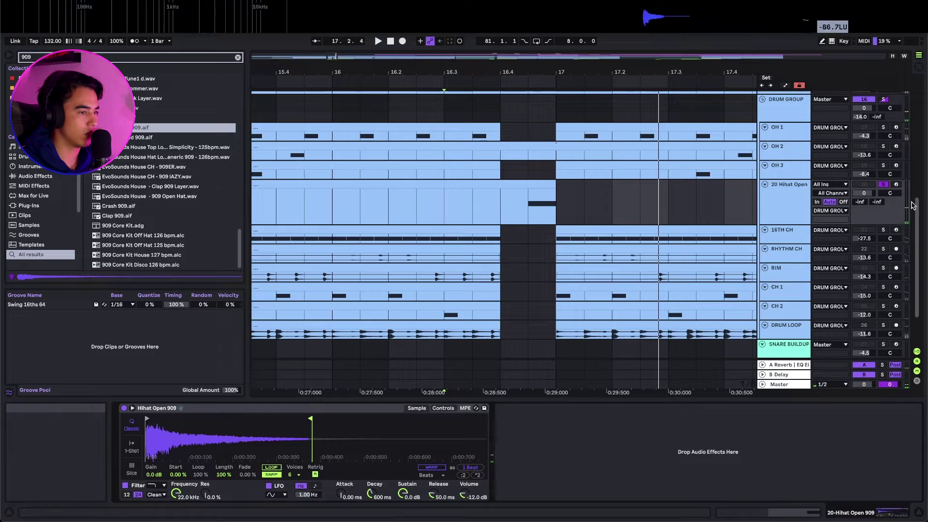
Unsolo the Hihat Open track, lower its volume to -16.4 dB and play it with the full mix
click(882, 185)
drag(863, 193, 864, 213)
click(304, 212)
key(space)
Audition the open hi-hat fill between bars 16.3.1 and 17.1.1 and raise its track volume to -6.8 dB
drag(556, 205, 444, 198)
scroll(510, 197, down, 8)
scroll(290, 212, up, 5)
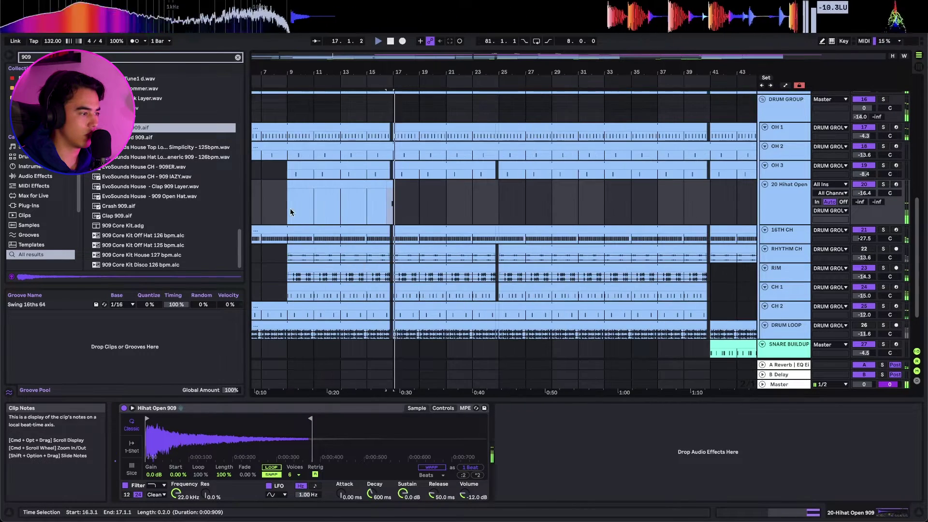
key(space)
key(space)
drag(863, 193, 863, 189)
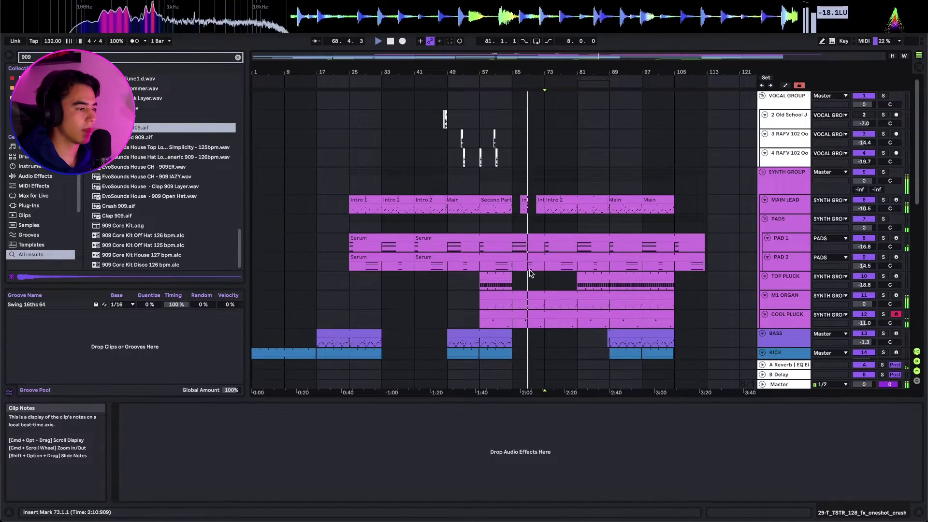
Copy the BASS clips from bars 49 to 65 and paste them at bar 73
scroll(530, 274, down, 10)
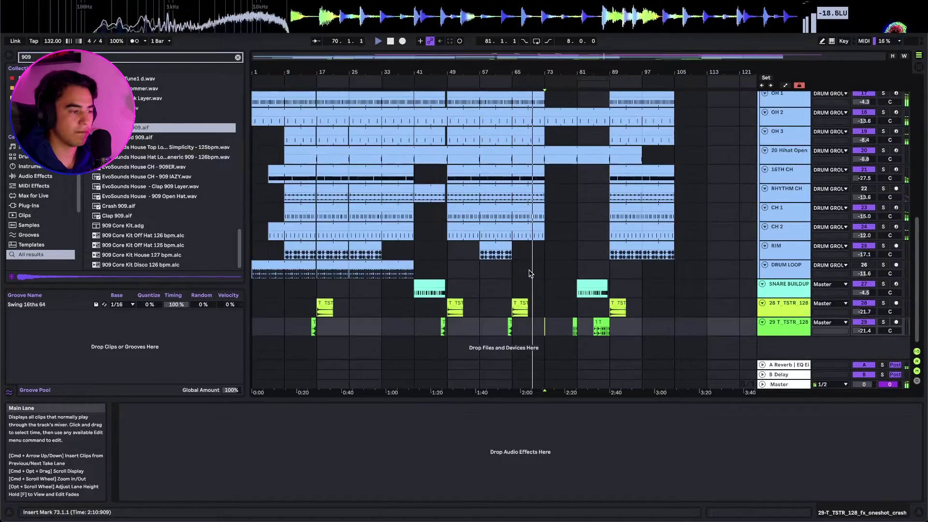
scroll(500, 298, up, 8)
click(500, 299)
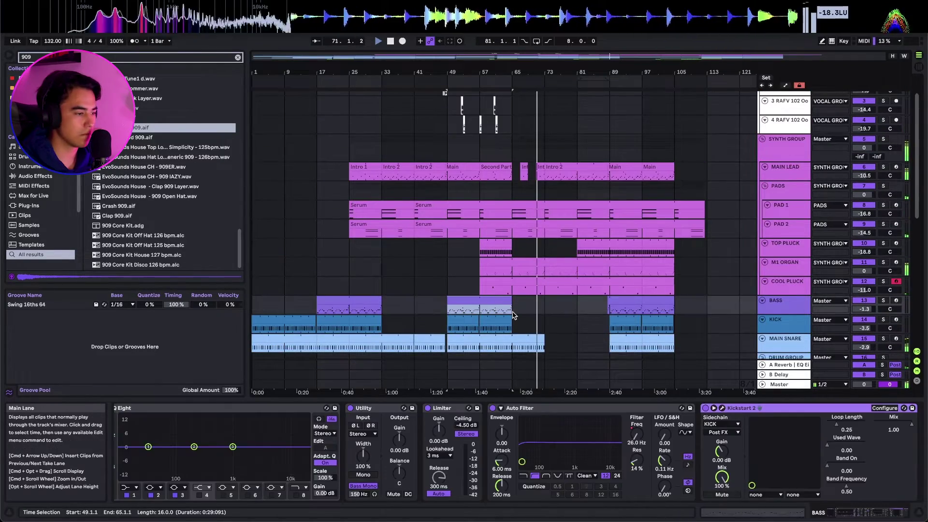
click(544, 308)
key(super+v)
key(space)
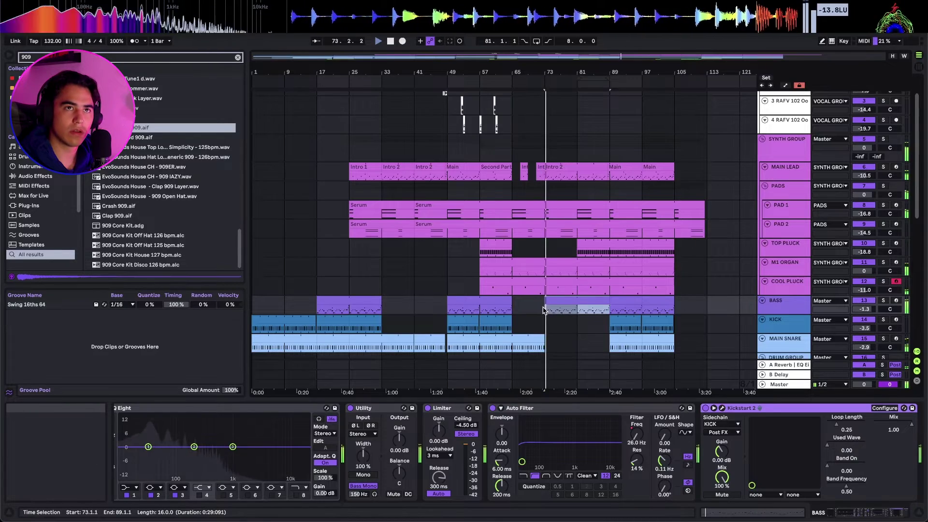
Delete the OH 2 clips between bars 73 and 89
scroll(605, 303, up, 4)
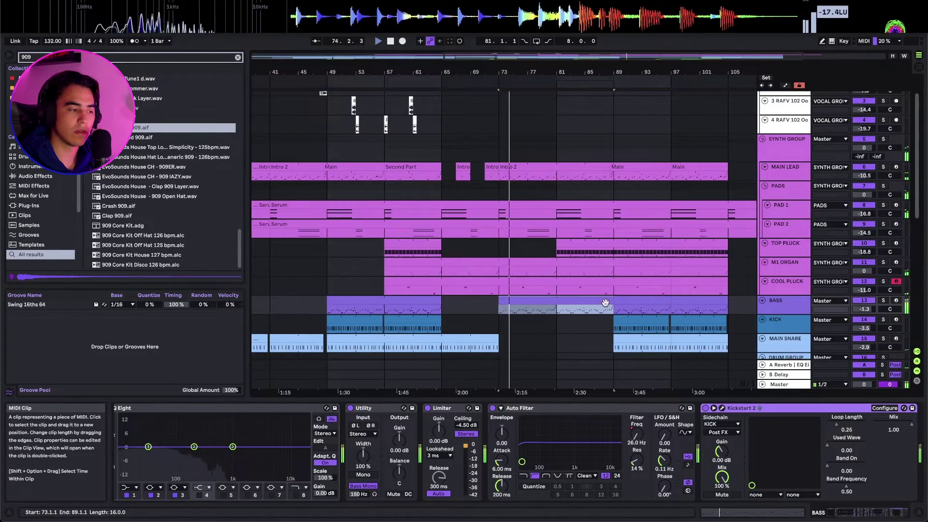
scroll(605, 303, down, 7)
drag(504, 121, 594, 117)
key(Delete)
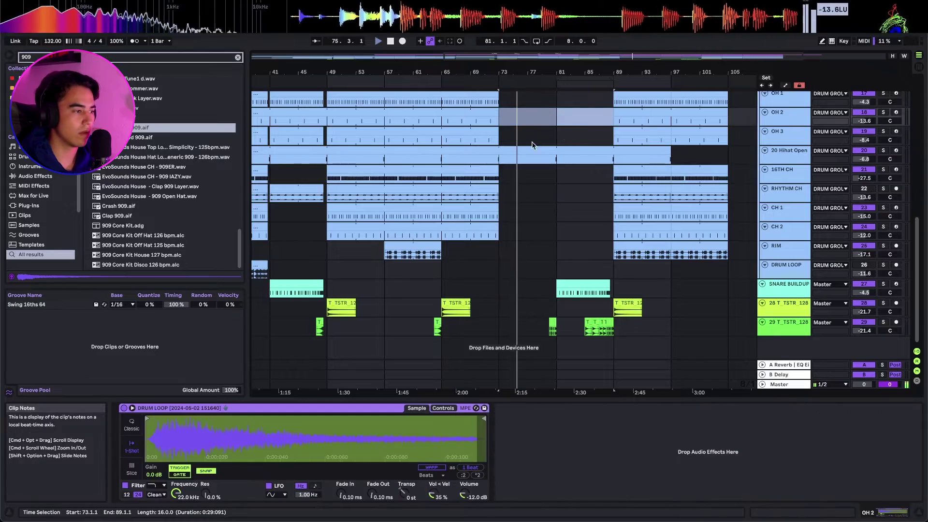
Select the pasted BASS clips in bars 73 to 89 and show the track's Auto Filter frequency automation
scroll(508, 178, up, 5)
click(518, 187)
shift+click(605, 189)
scroll(604, 188, up, 4)
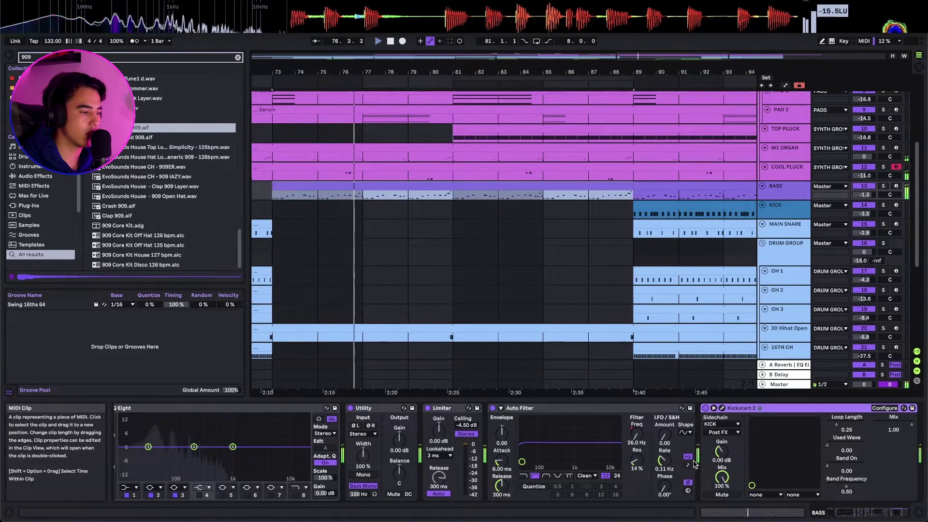
click(637, 437)
key(a)
scroll(446, 197, up, 5)
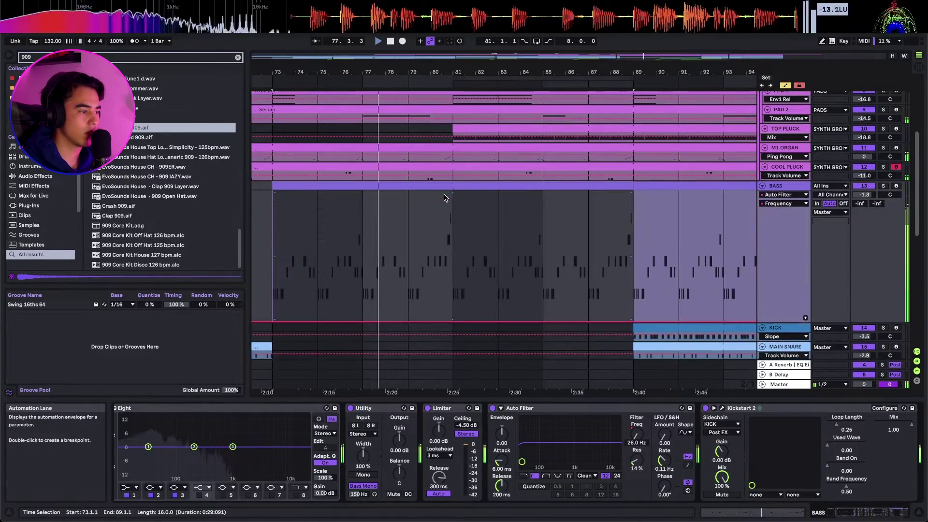
Copy the BASS filter frequency ramp from bars 25 to 33 and paste it at bar 81
scroll(466, 248, down, 6)
click(522, 274)
drag(328, 227, 289, 227)
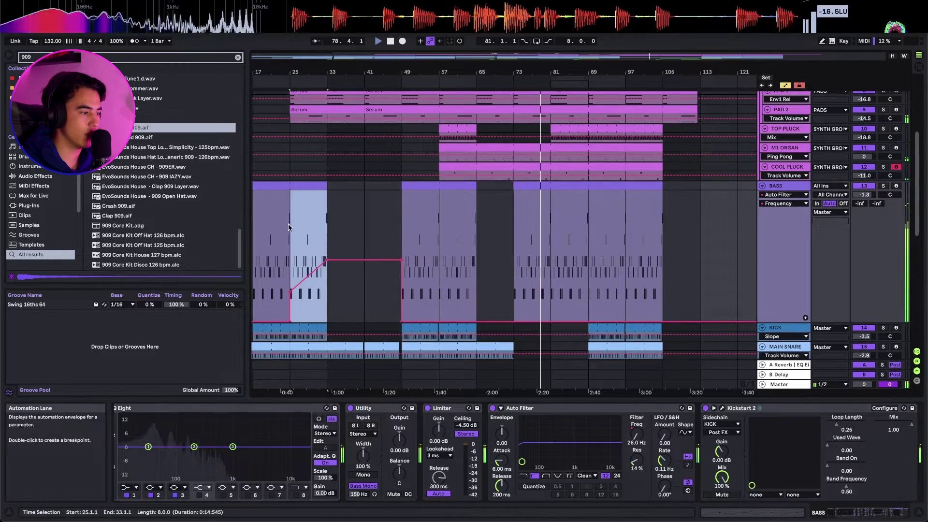
click(552, 269)
key(super+v)
click(543, 272)
Raise the end breakpoint of the BASS filter frequency ramp at bar 89 to 851 Hz
scroll(606, 252, up, 3)
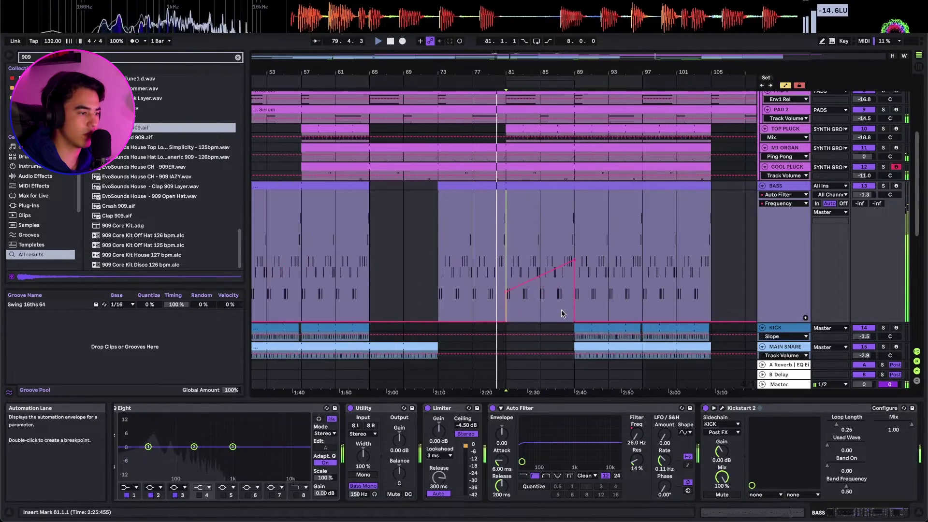
scroll(561, 310, up, 4)
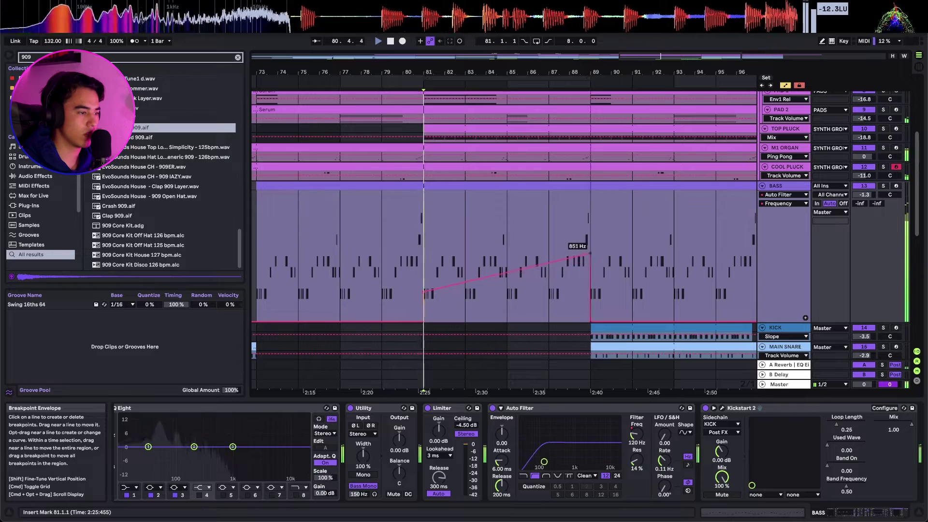
scroll(230, 462, left, 3)
Expose the BASS Serum's Cut Off macro (Macro 2) as a configured parameter and show its automation
click(132, 408)
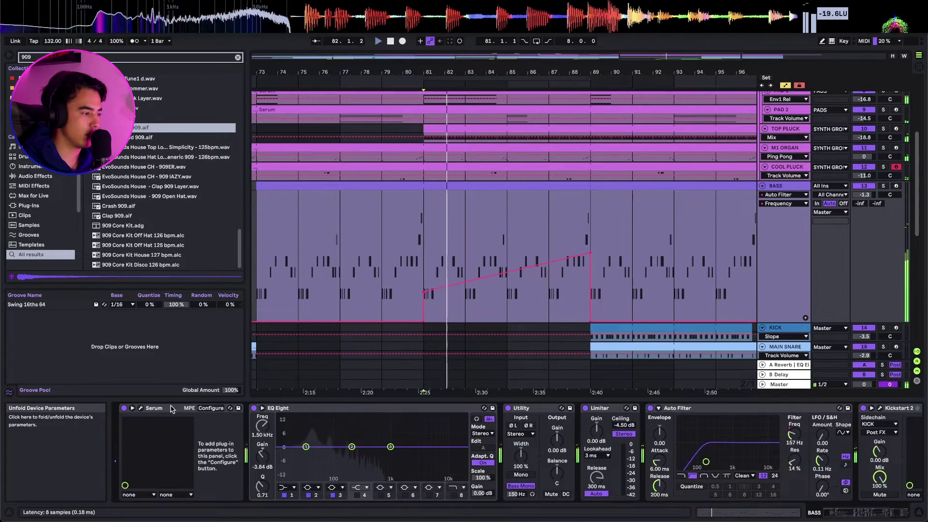
click(212, 408)
click(37, 290)
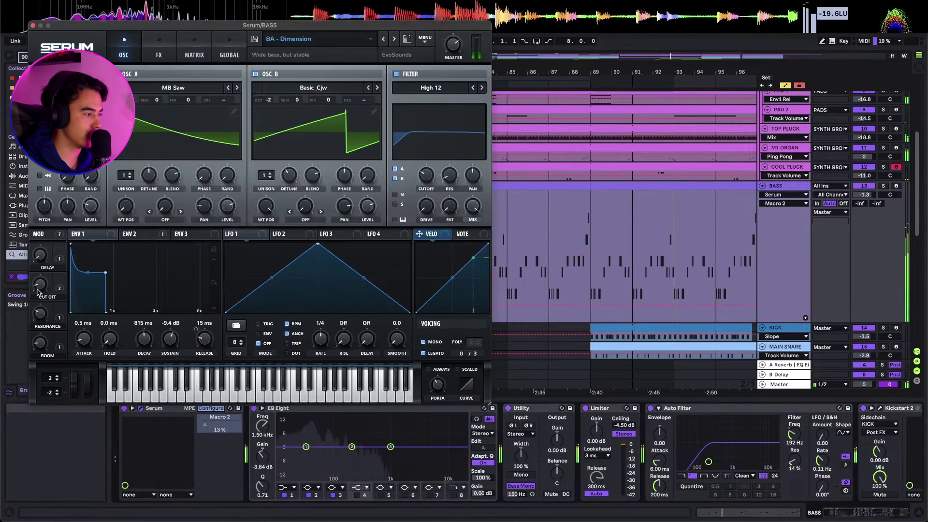
click(213, 409)
right_click(213, 425)
click(235, 430)
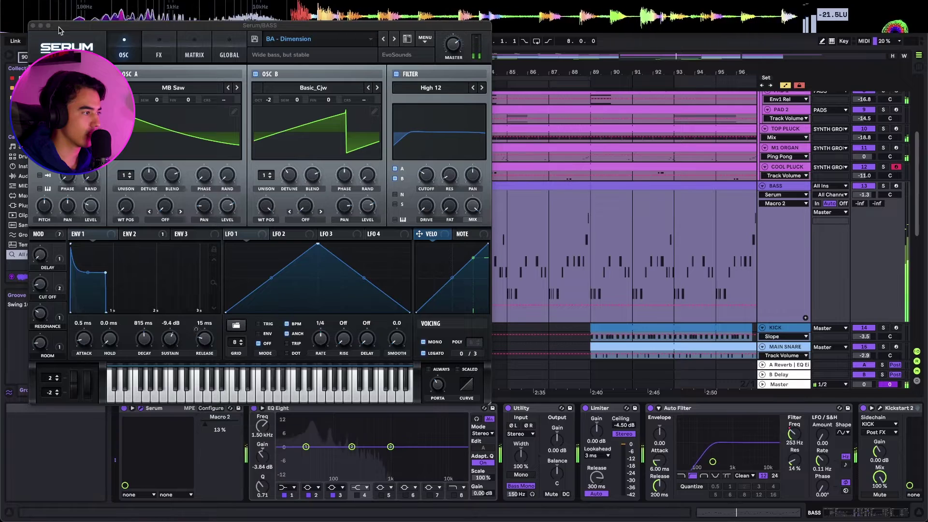
click(33, 26)
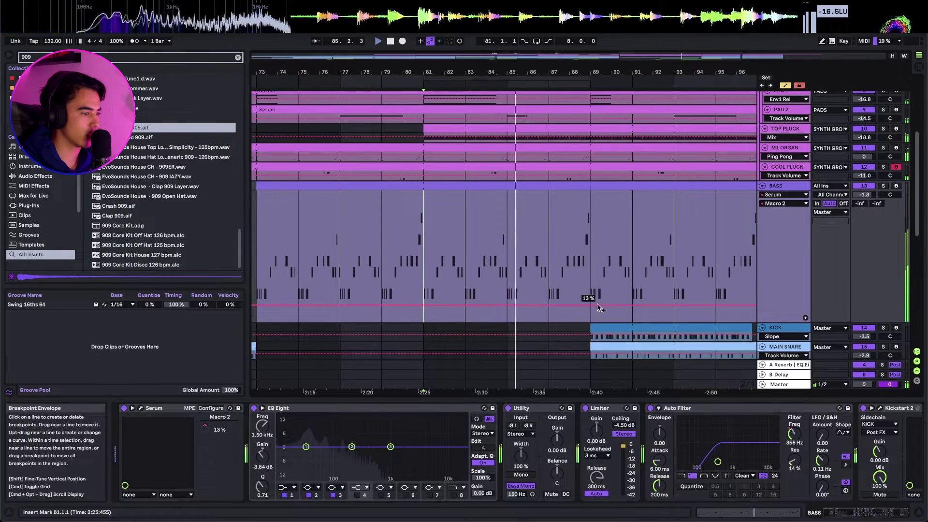
Ramp the BASS Macro 2 automation from 13% at bar 81 up to 52% at bar 89, and hide automation
drag(590, 297, 590, 262)
scroll(591, 255, up, 5)
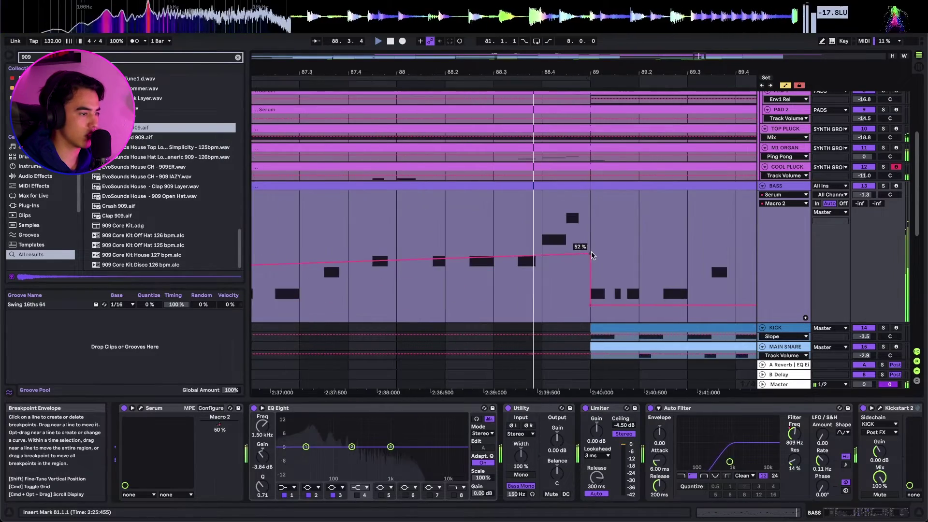
scroll(593, 258, down, 8)
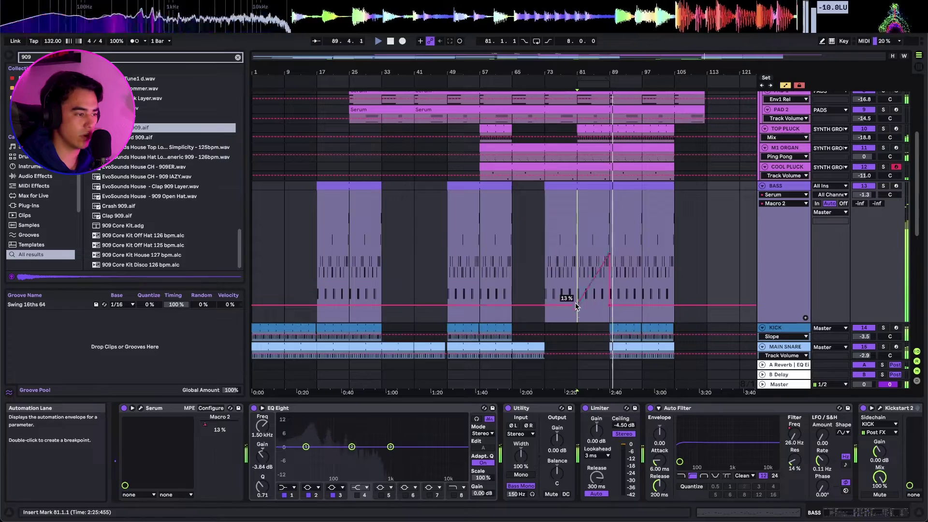
key(a)
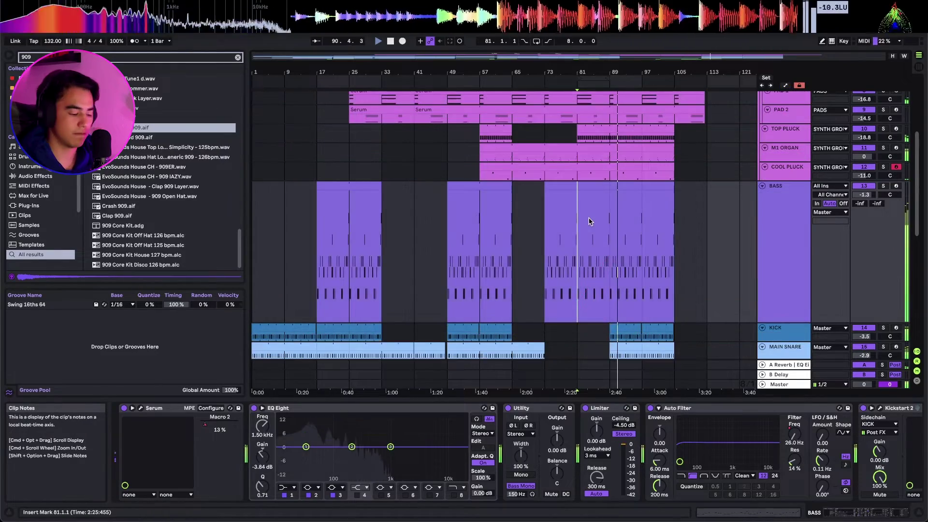
Set the first band of the DRUM GROUP's EQ Eight to a 30 Hz low cut and add the Decapitator plug-in after it
key(h)
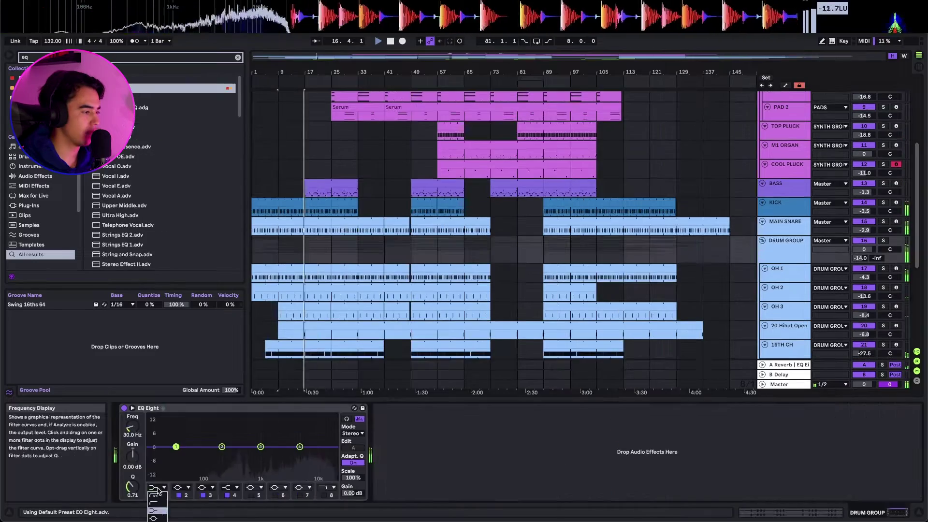
click(29, 98)
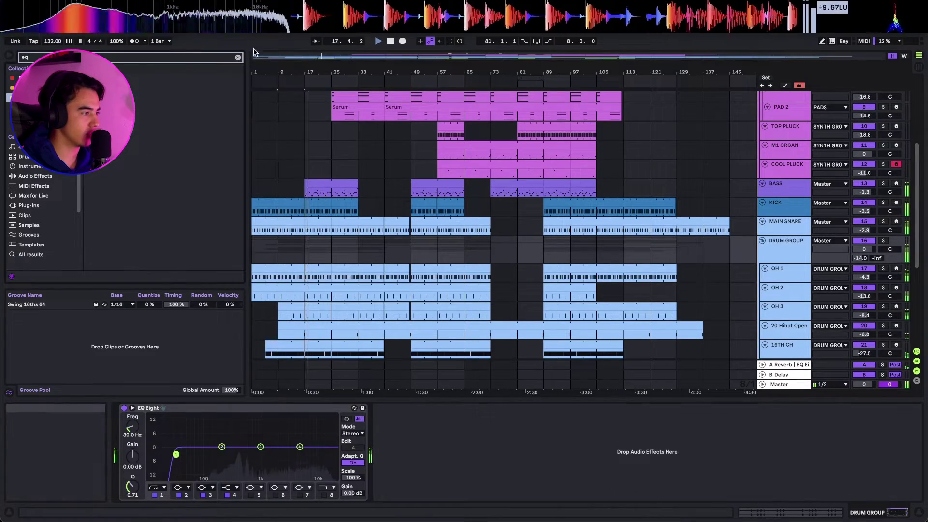
click(238, 58)
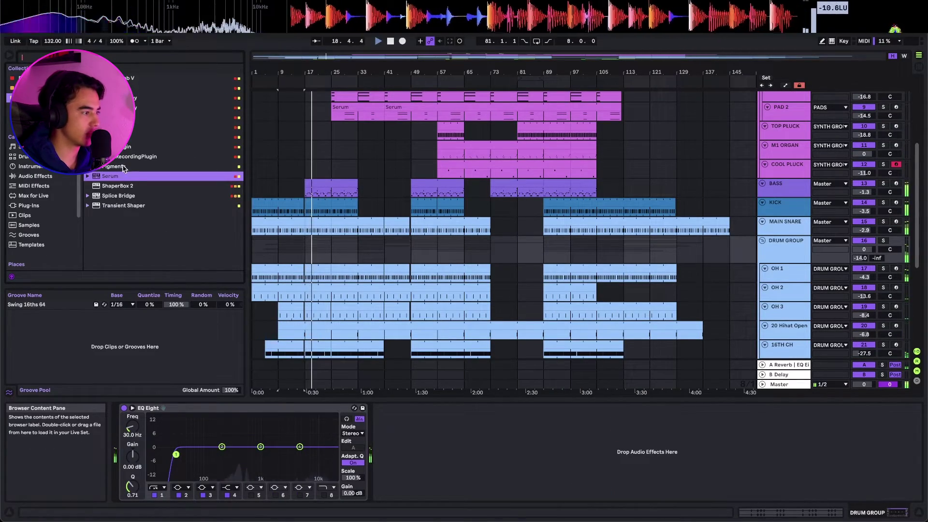
text(deca)
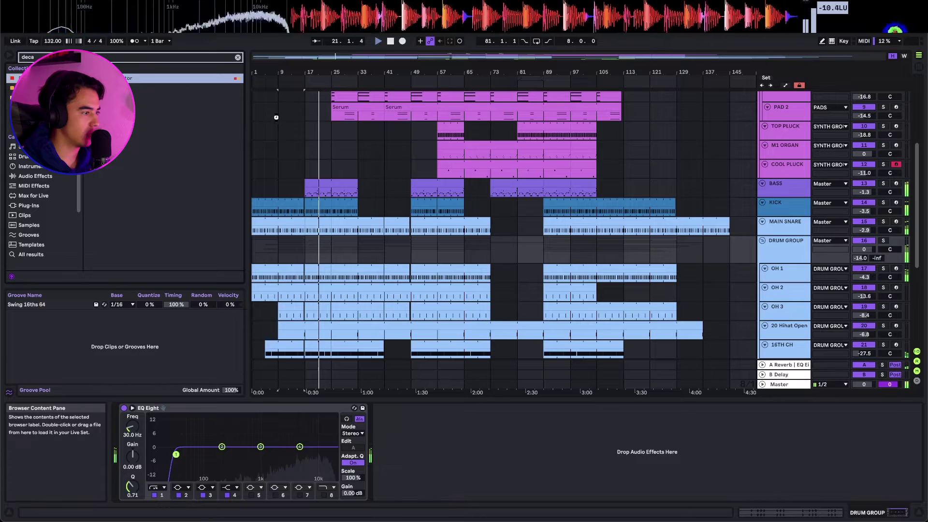
key(Return)
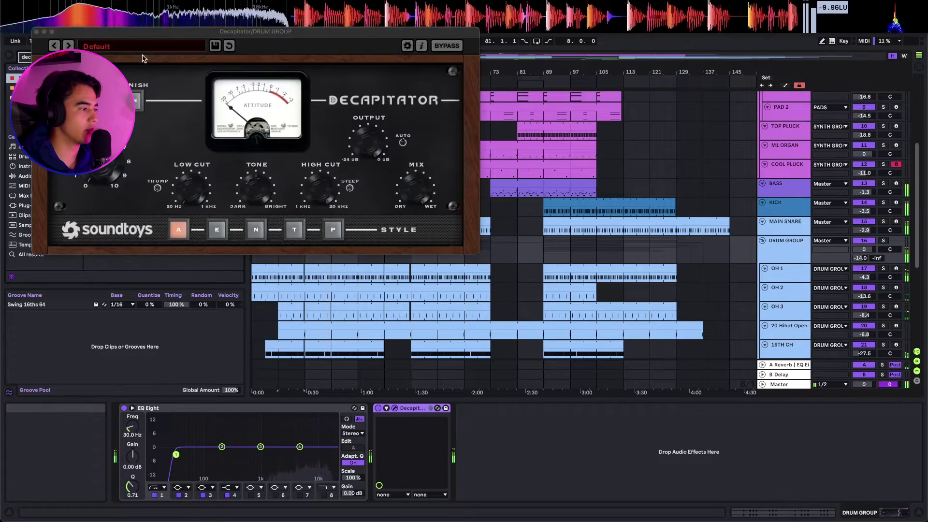
Load Decapitator's DrumFattener 1 preset on the DRUM GROUP and move EQ Eight behind it in the device chain
click(116, 48)
click(316, 68)
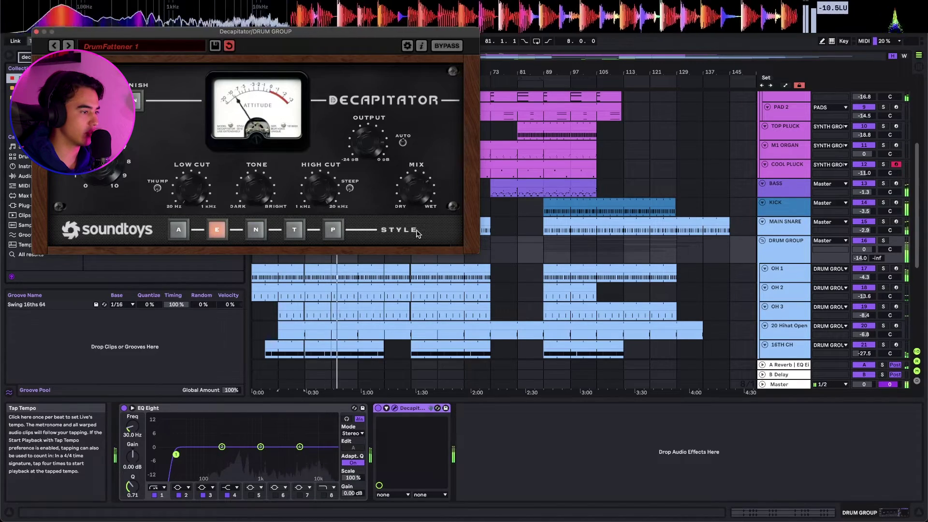
click(36, 32)
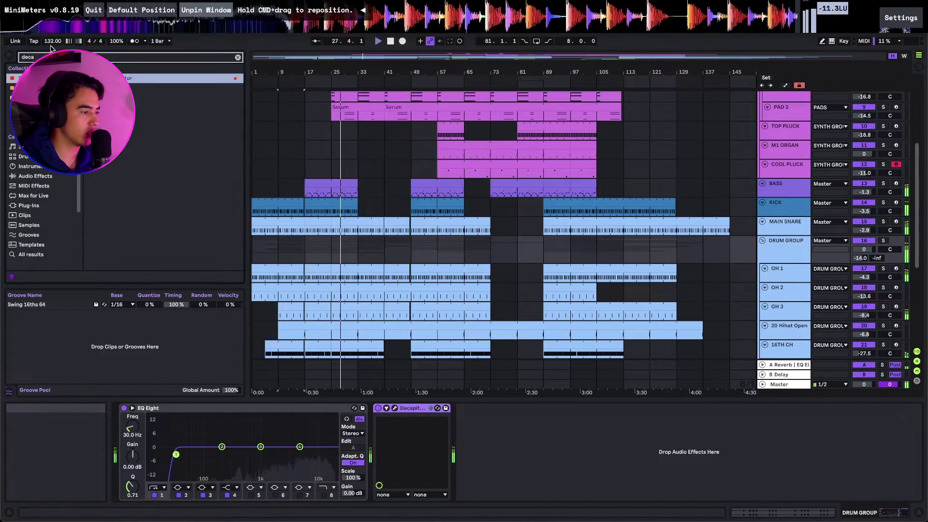
drag(184, 408, 497, 430)
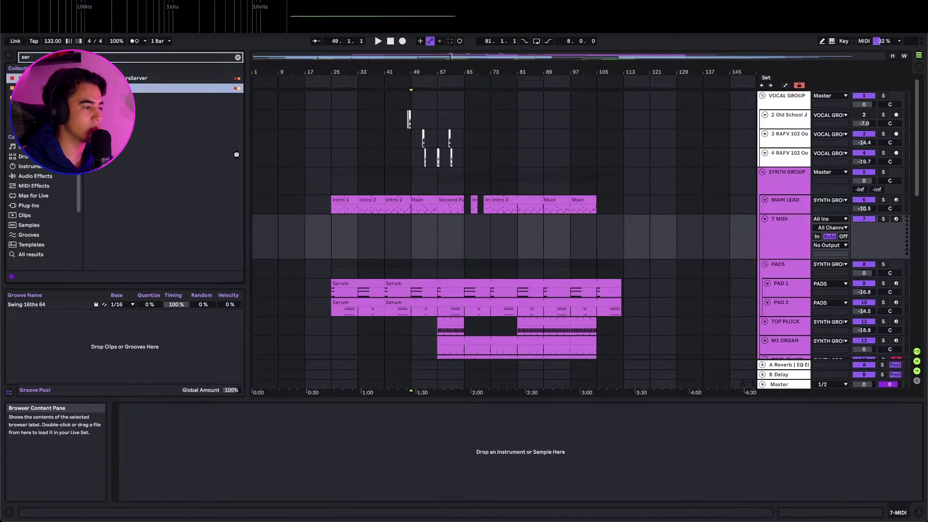
Load Serum on the new MIDI track below MAIN LEAD and choose the downloaded lead preset LD - Meek
key(Return)
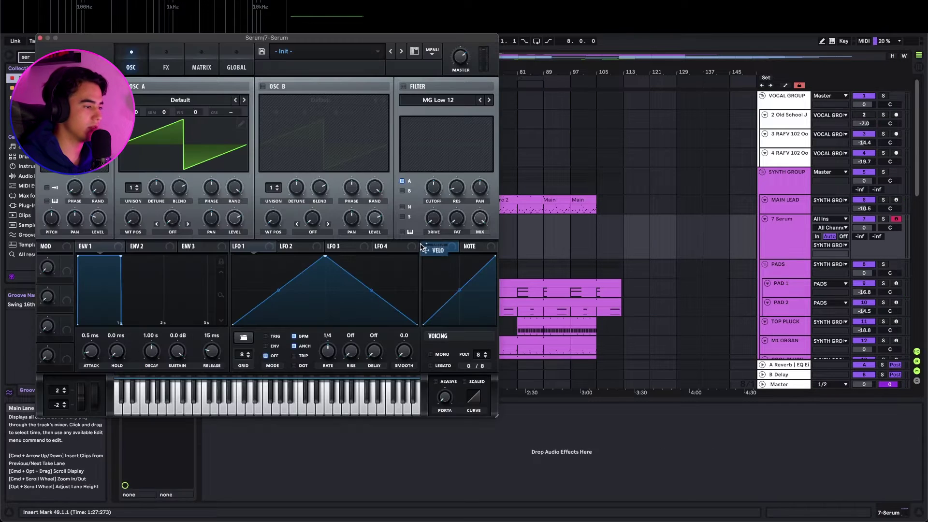
drag(264, 35, 302, 139)
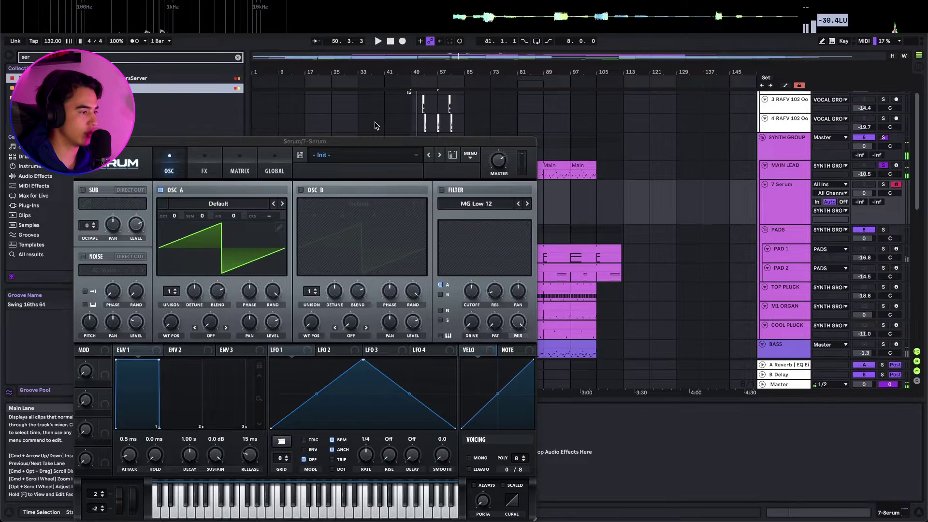
click(338, 155)
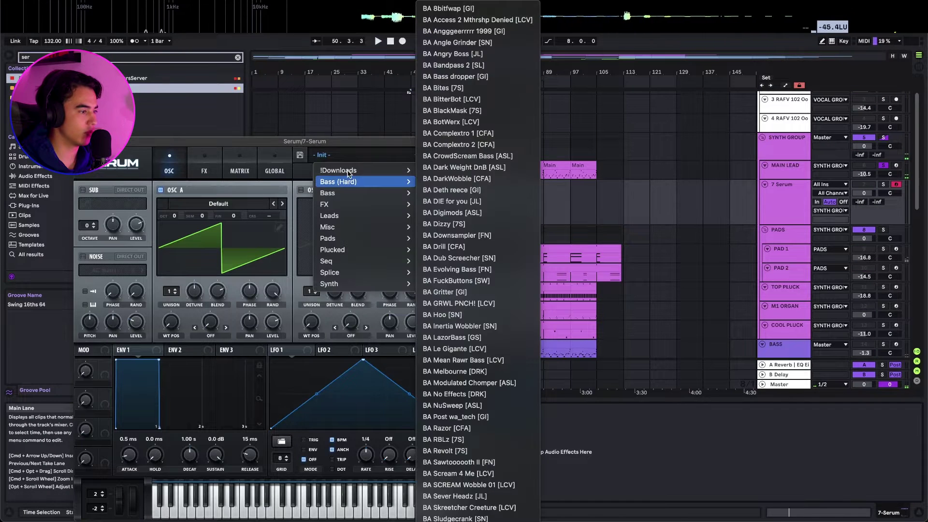
mouse_move(338, 170)
mouse_move(491, 250)
scroll(705, 306, down, 15)
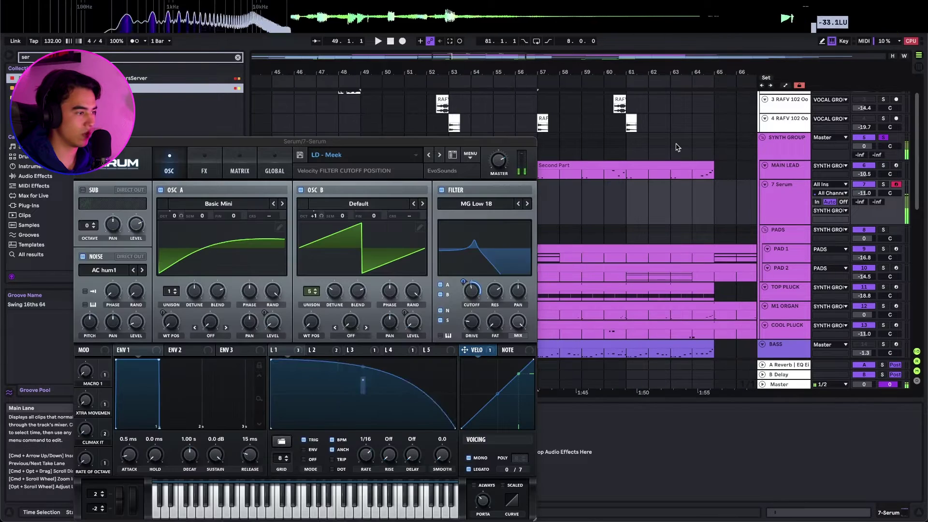
Audition the preceding Serum lead presets one after another, settle on LD - EENIE MEENIE and close the plug-in window
click(428, 156)
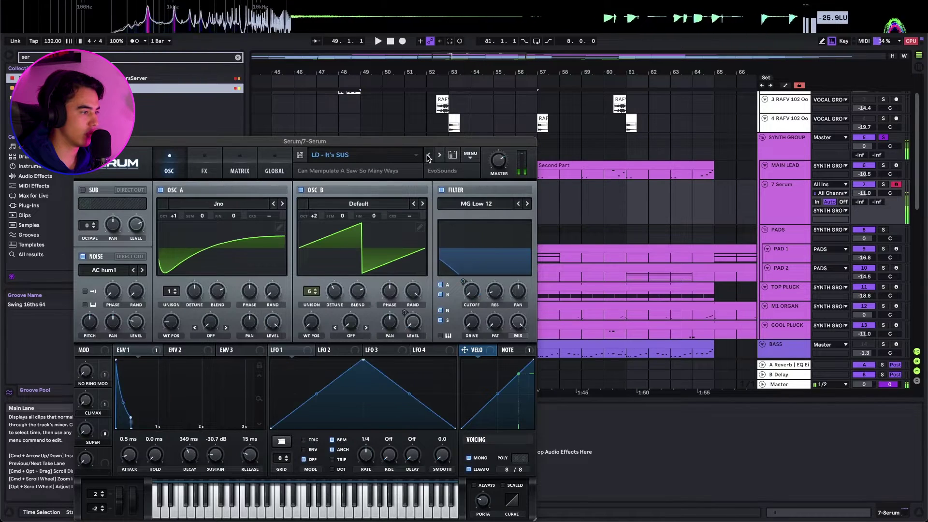
click(427, 155)
click(427, 156)
click(429, 156)
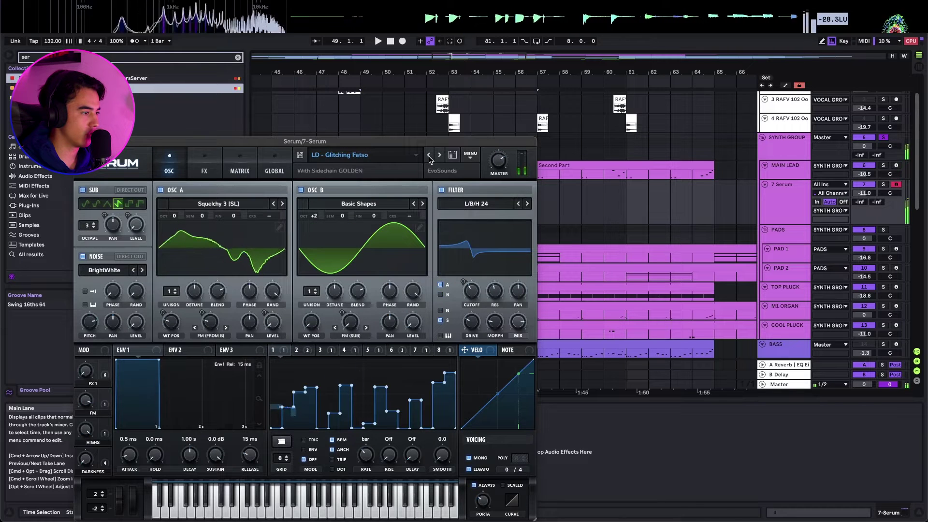
click(428, 159)
click(445, 318)
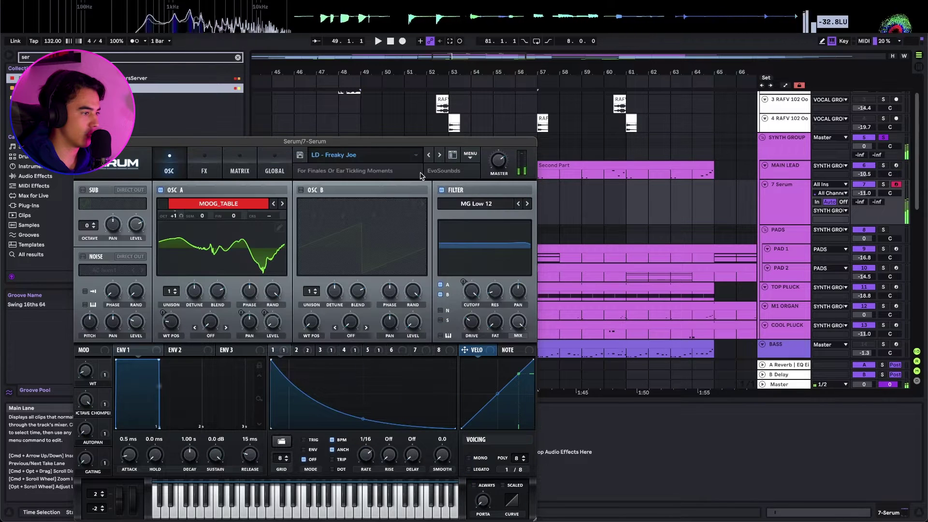
click(429, 156)
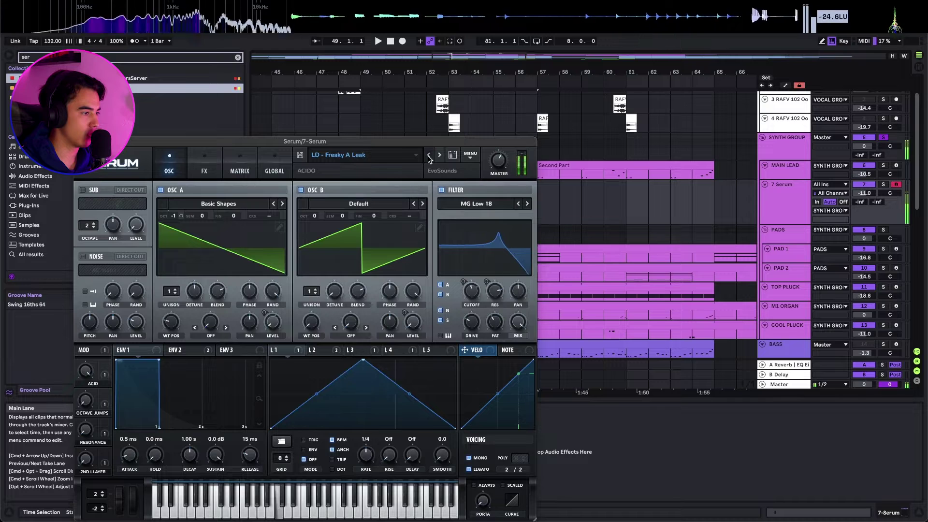
click(428, 156)
click(428, 156)
click(444, 318)
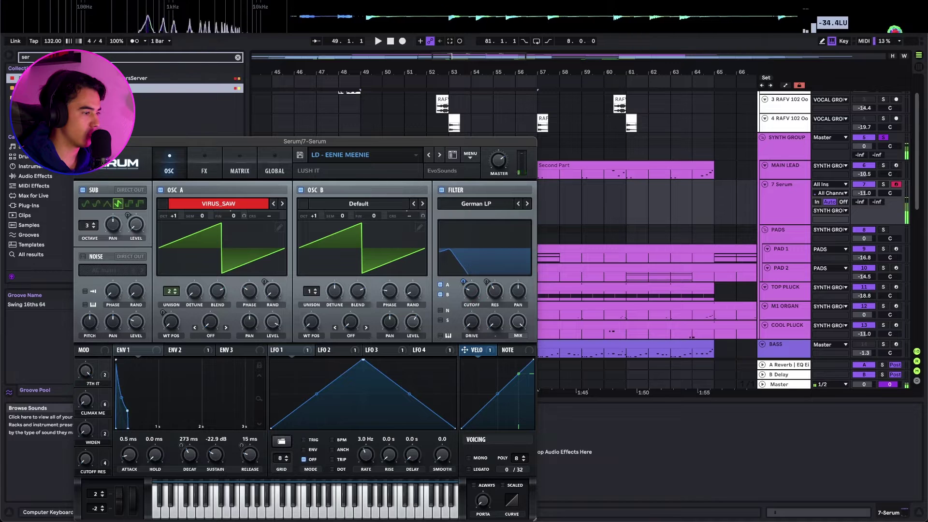
click(80, 141)
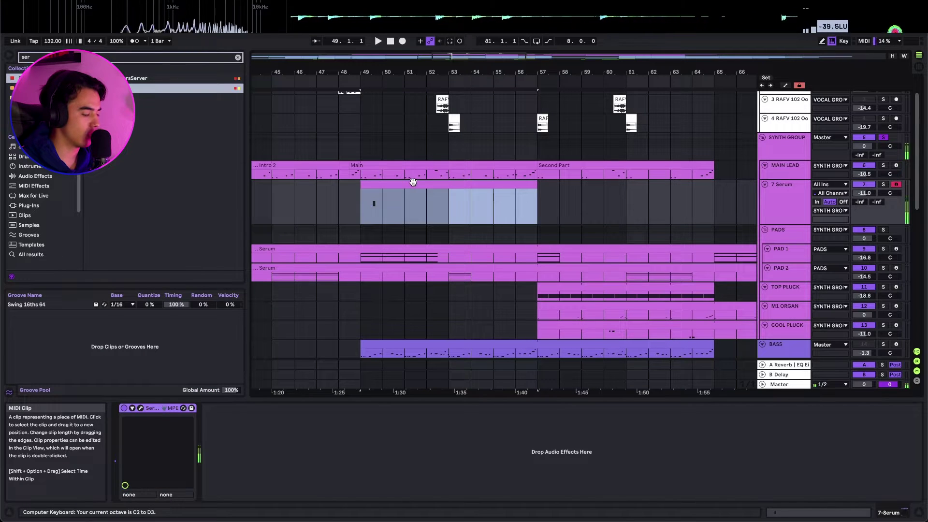
Audition the A2 note in the 7 Serum clip at bar 49 and solo the whole SYNTH GROUP
key(space)
double_click(411, 182)
click(309, 380)
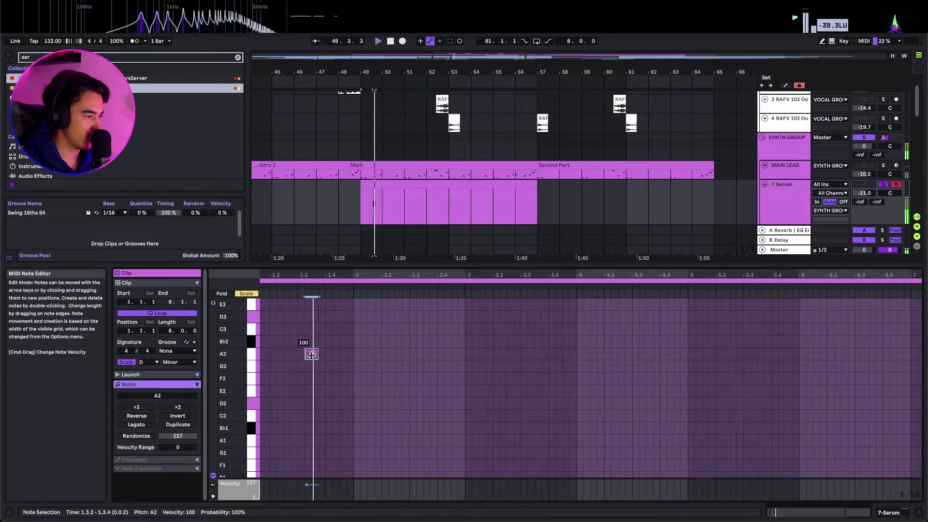
click(792, 185)
click(787, 140)
key(s)
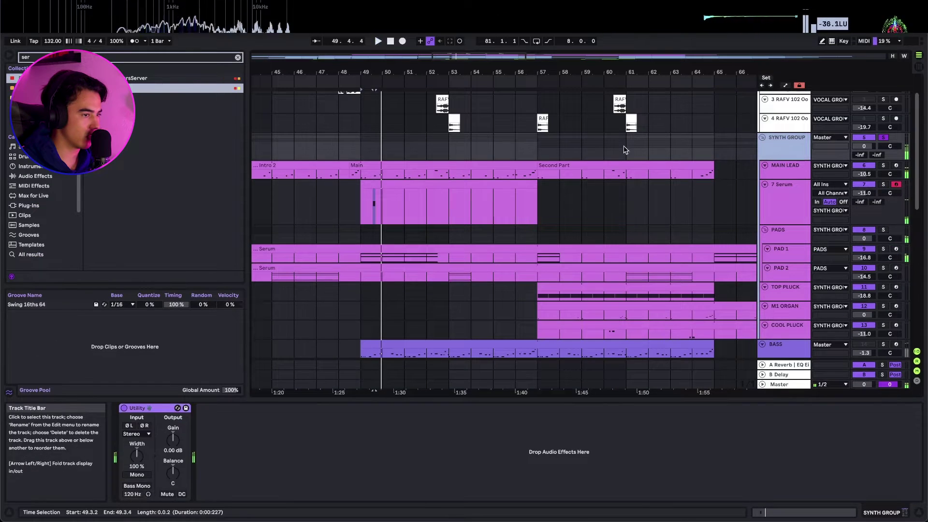
Move the A2 note in the 7 Serum clip to position 2.2.1
click(396, 185)
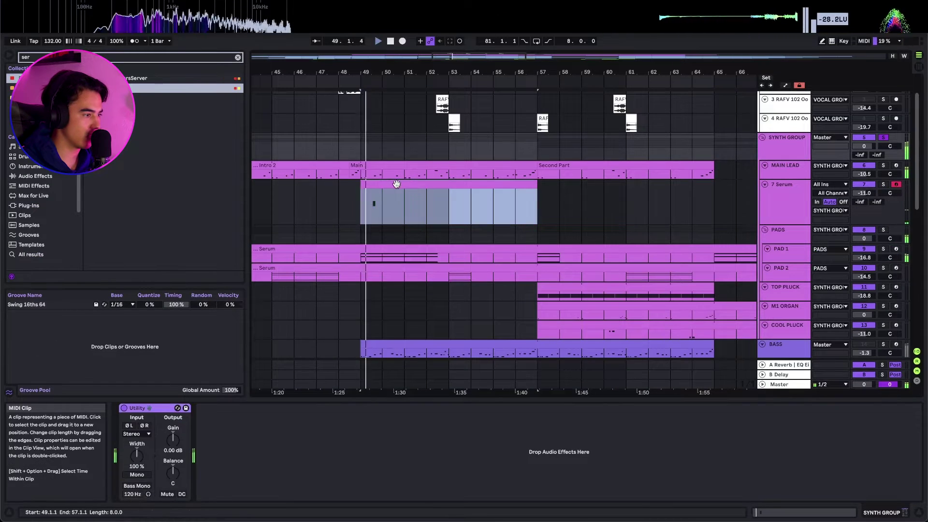
scroll(366, 198, up, 5)
double_click(368, 186)
key(space)
click(292, 360)
click(310, 355)
drag(310, 355, 363, 355)
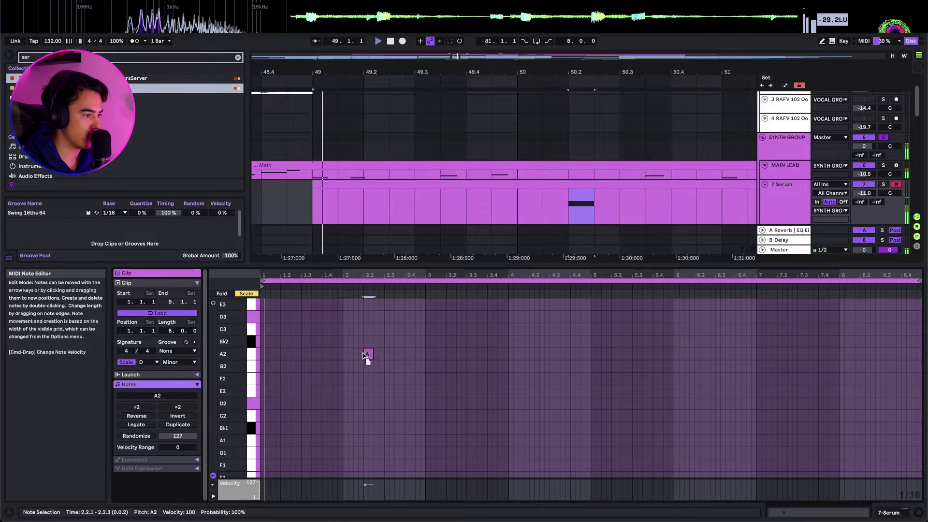
Duplicate the A2 note to 2.2.3 and lower the copy to F2
key(super+d)
key(Down)
key(Down)
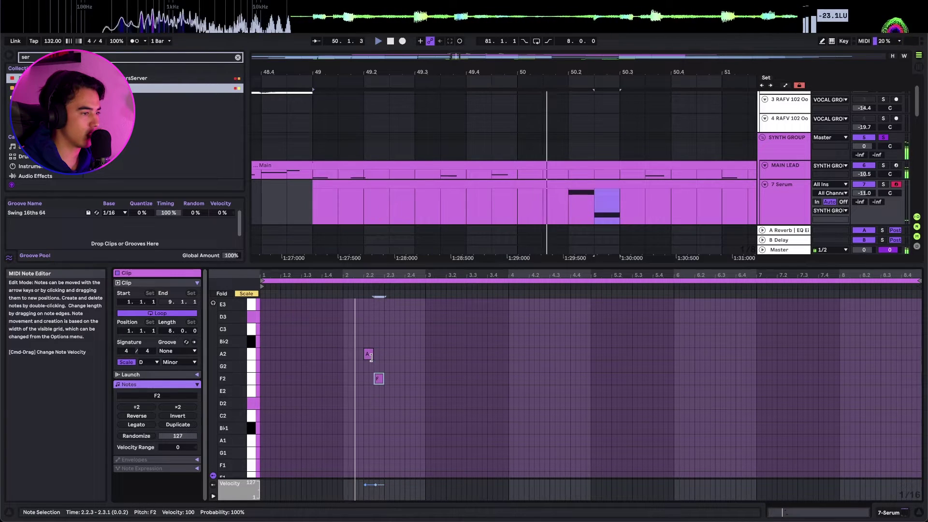
scroll(364, 375, up, 5)
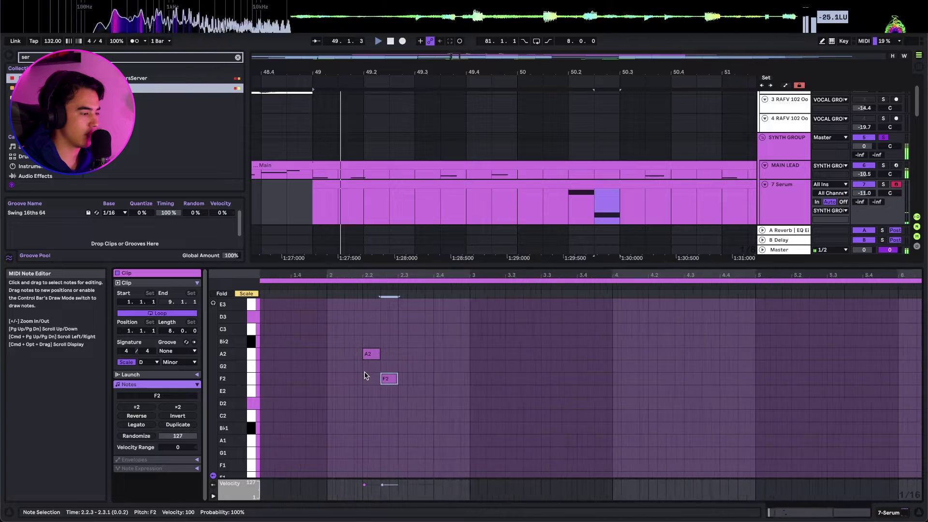
scroll(379, 375, left, 5)
Close the note editor and set the 7 Serum track volume to -6.5 dB
key(space)
click(583, 365)
key(shift+Tab)
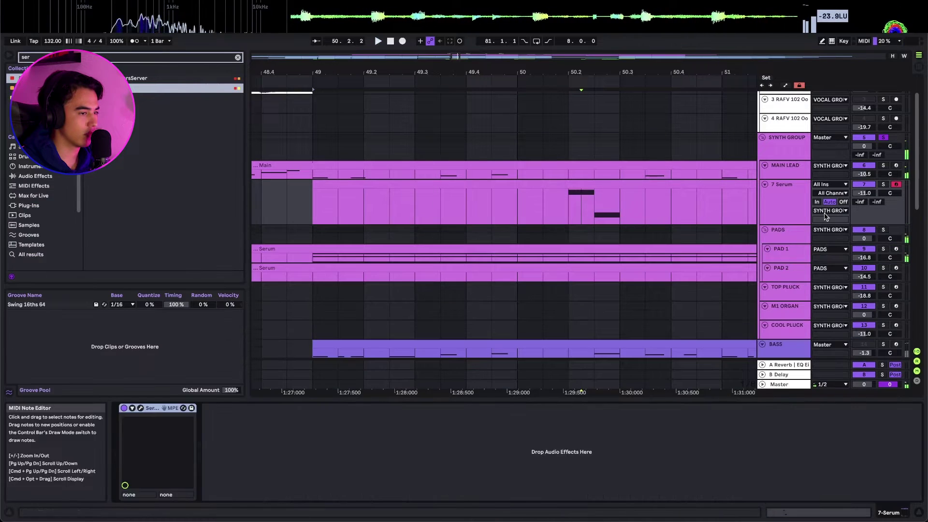
click(628, 184)
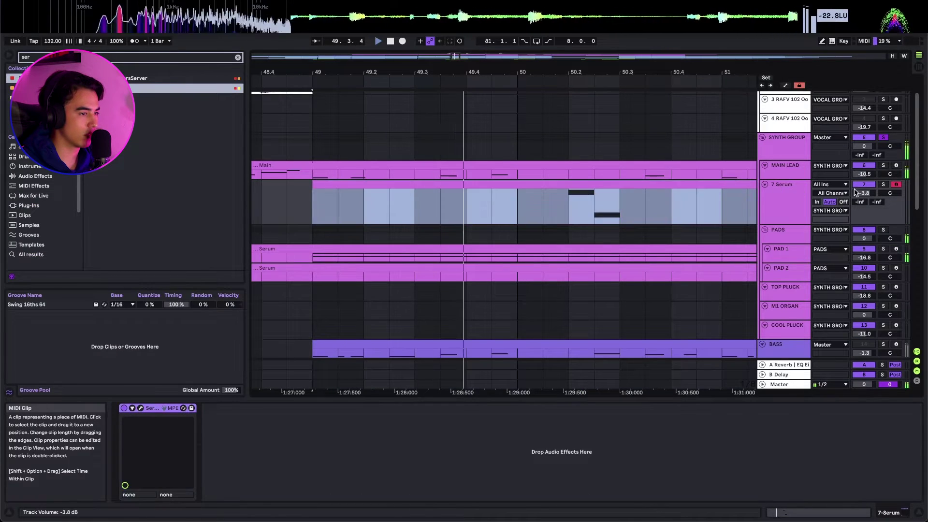
Lower the A2 note at 2.2.1 to D2, add a second short D2 note at 2.2.3 and audition them
double_click(624, 185)
click(398, 368)
key(space)
key(space)
drag(371, 358, 367, 404)
double_click(377, 406)
key(space)
key(space)
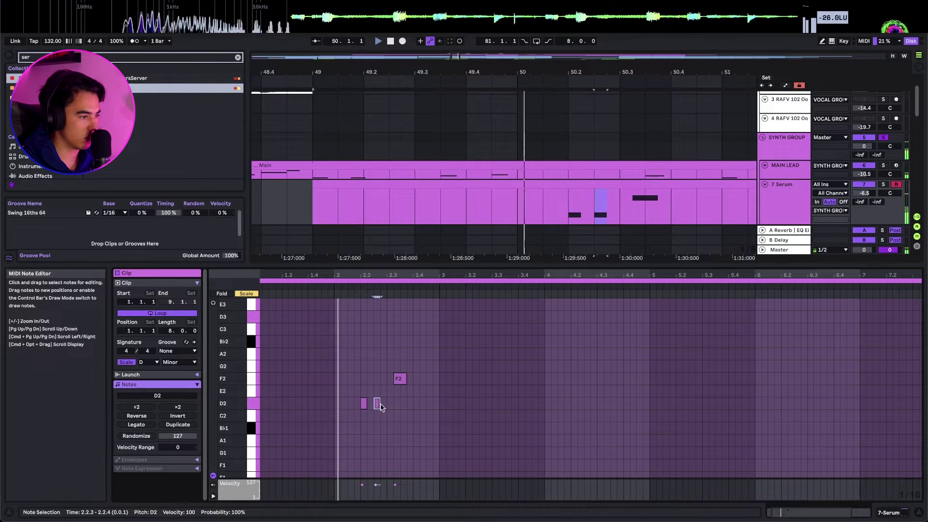
Open the MAIN LEAD's Main clip and play it to compare its notes with the Serum part
click(546, 167)
key(space)
key(space)
key(space)
key(space)
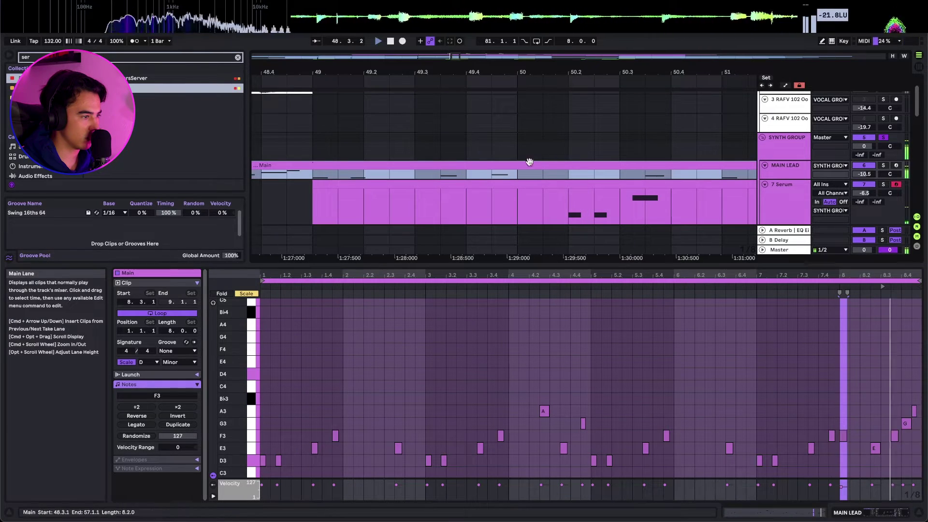
Reopen the 7 Serum clip and delete the F2 note at 2.3.2
click(513, 186)
click(364, 425)
scroll(377, 414, up, 4)
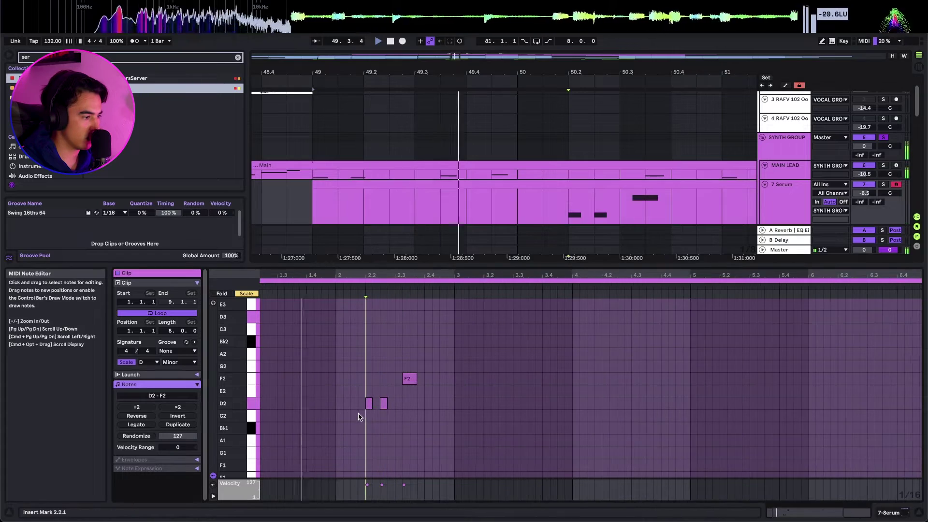
click(483, 380)
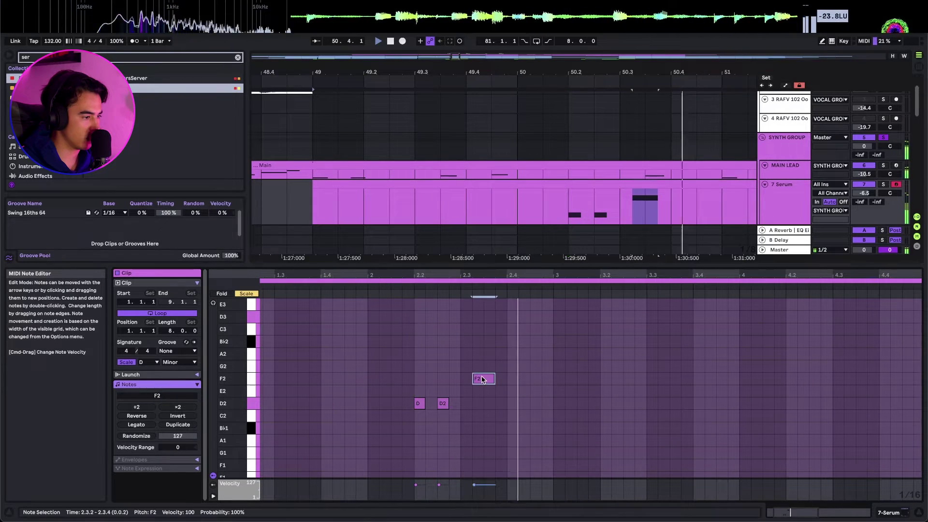
key(Delete)
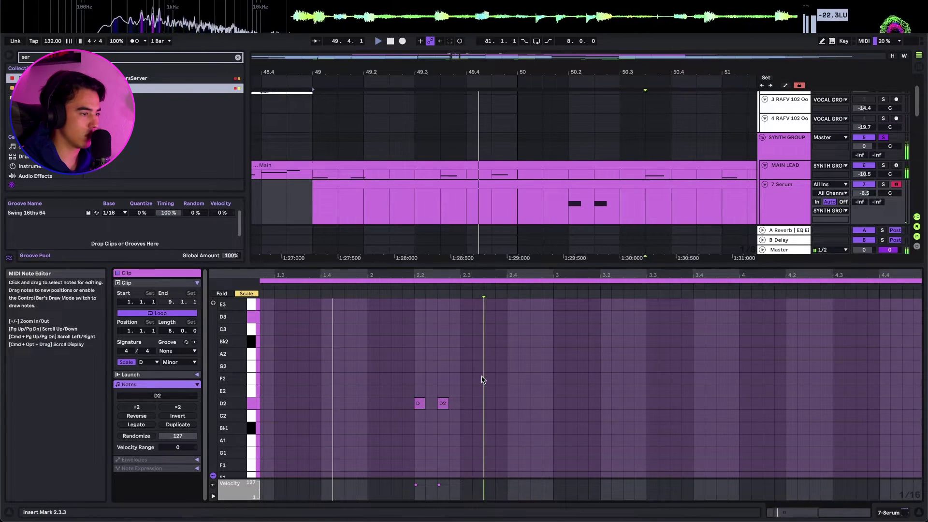
key(shift+Tab)
Duplicate the pair of D2 notes four bars on, to 6.2.1 and 6.2.3 in the 7 Serum clip
scroll(524, 241, down, 5)
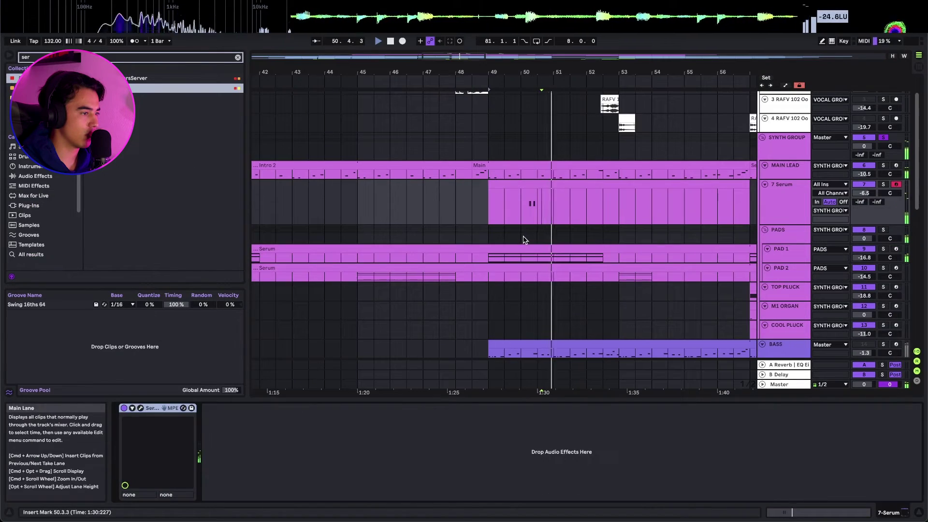
click(537, 187)
key(shift+Tab)
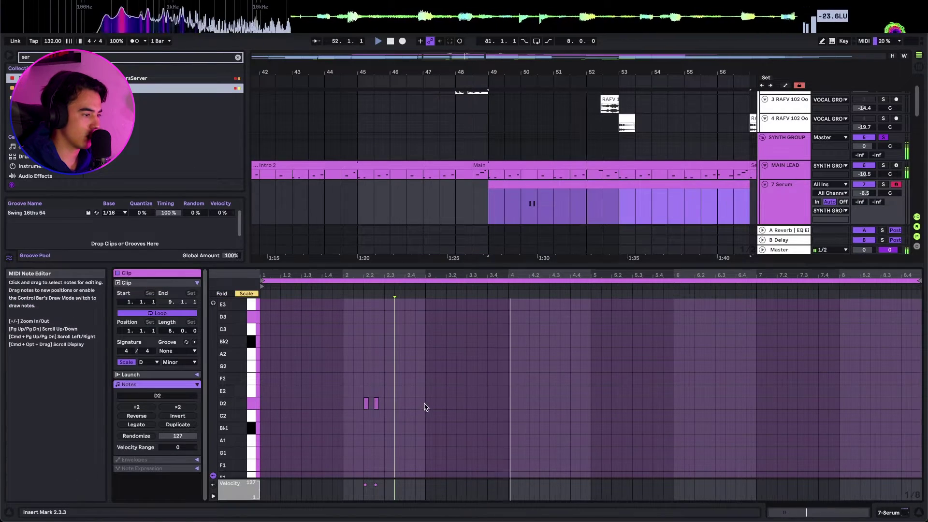
drag(424, 404, 164, 400)
drag(590, 405, 117, 413)
key(super+d)
click(717, 374)
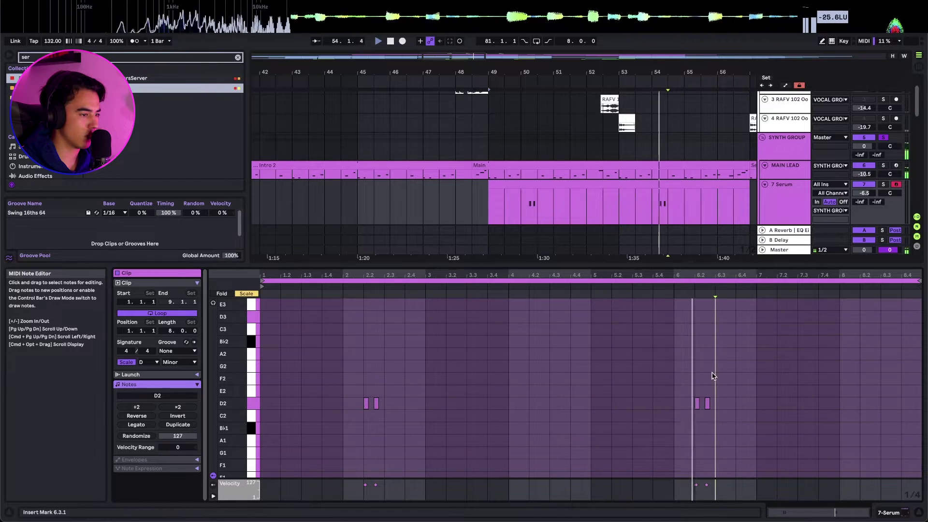
Extend the looped 7 Serum clip that starts at bar 49 so it ends at bar 113
key(shift+Tab)
click(660, 184)
scroll(647, 205, right, 4)
key(w)
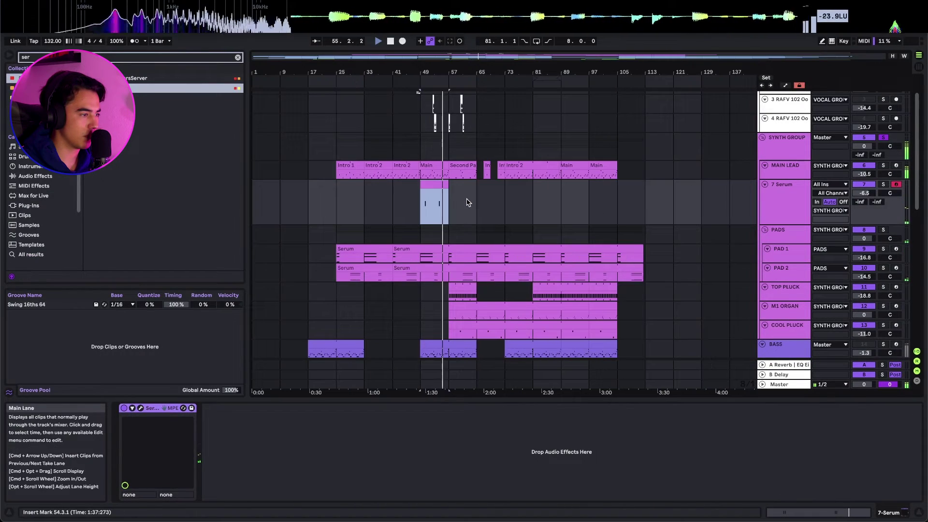
drag(448, 185, 634, 202)
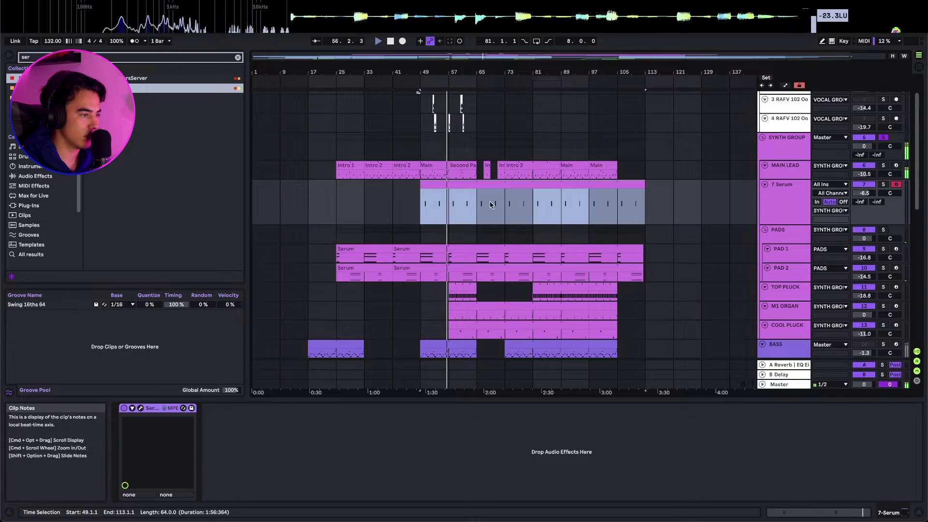
Play the arrangement from bar 45 and lower the 7 Serum track's volume to -7.0 dB
key(plus)
key(plus)
key(plus)
key(plus)
key(minus)
key(minus)
click(404, 203)
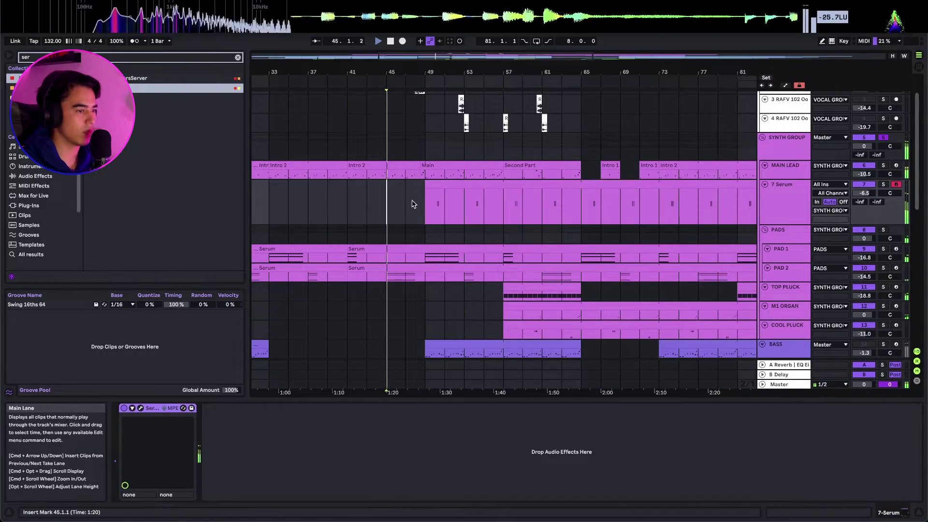
scroll(425, 207, up, 5)
click(446, 185)
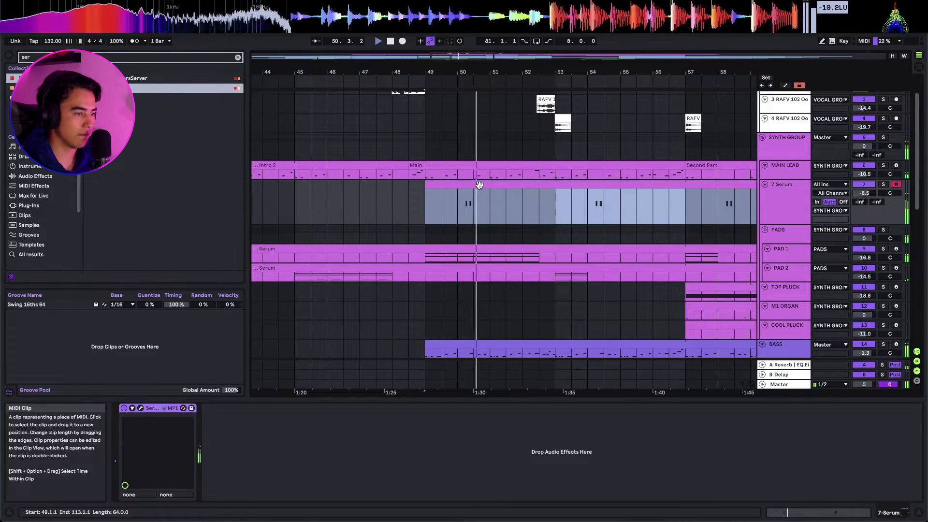
drag(864, 193, 864, 196)
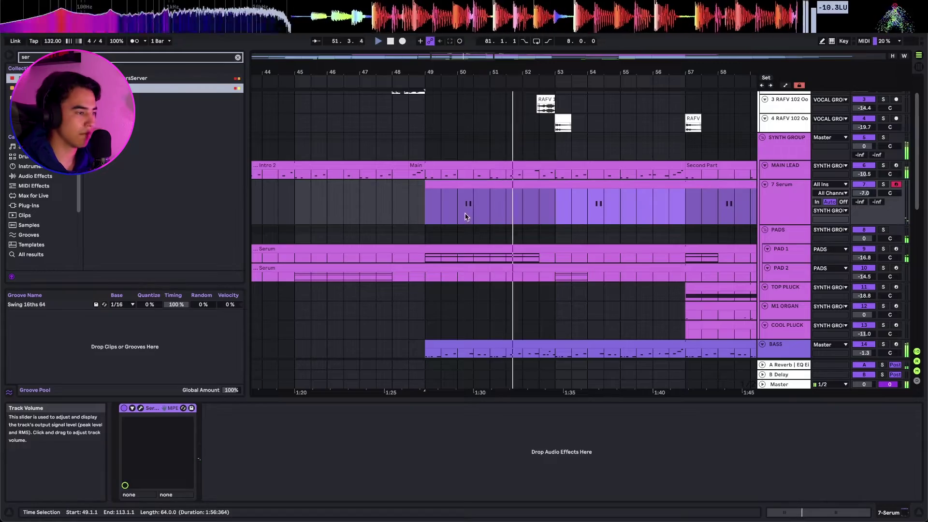
Apply the Swing 16ths 64 groove to the 7 Serum clip and audition it from bar 49
scroll(558, 234, up, 8)
scroll(559, 233, down, 9)
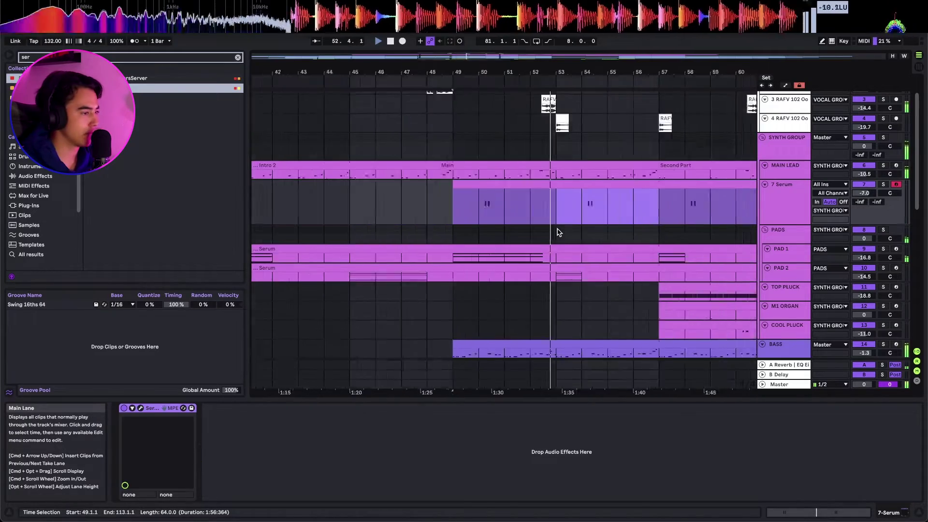
scroll(594, 230, up, 4)
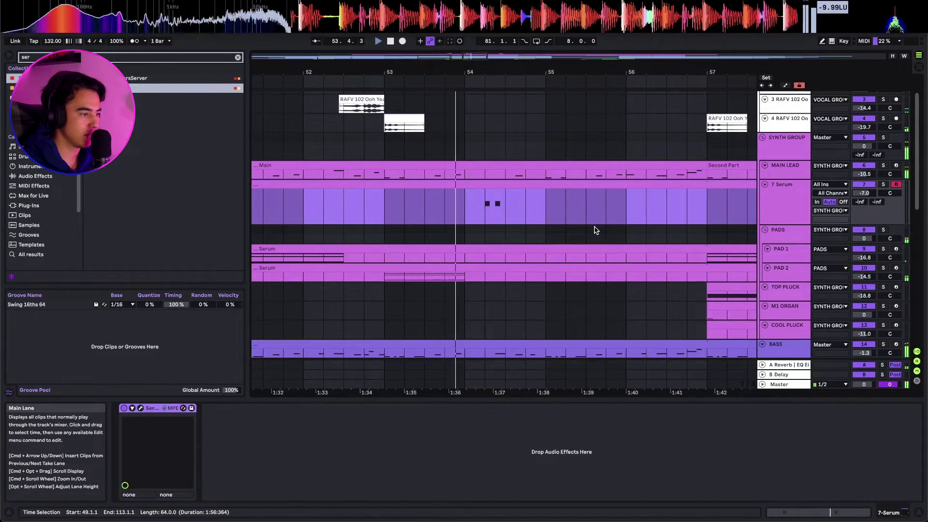
drag(40, 305, 363, 193)
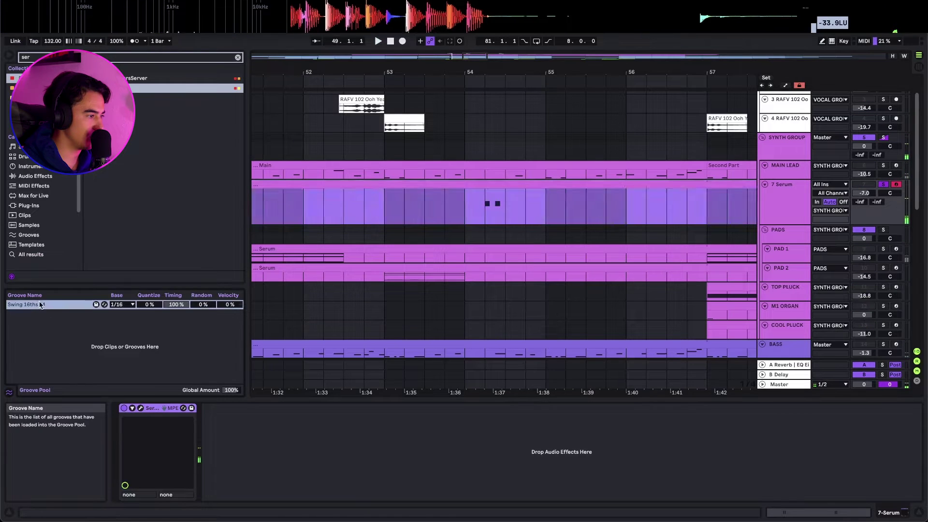
scroll(392, 205, down, 7)
click(393, 205)
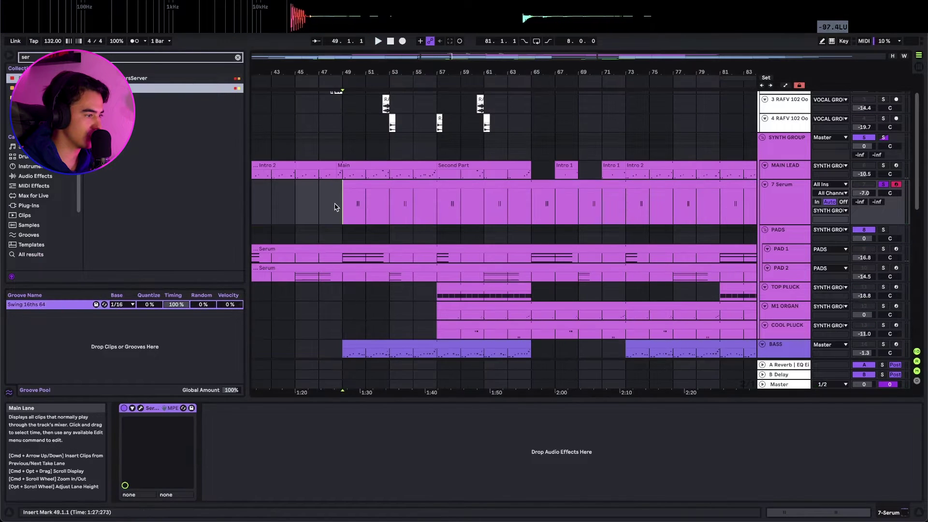
scroll(411, 198, up, 5)
scroll(417, 193, up, 5)
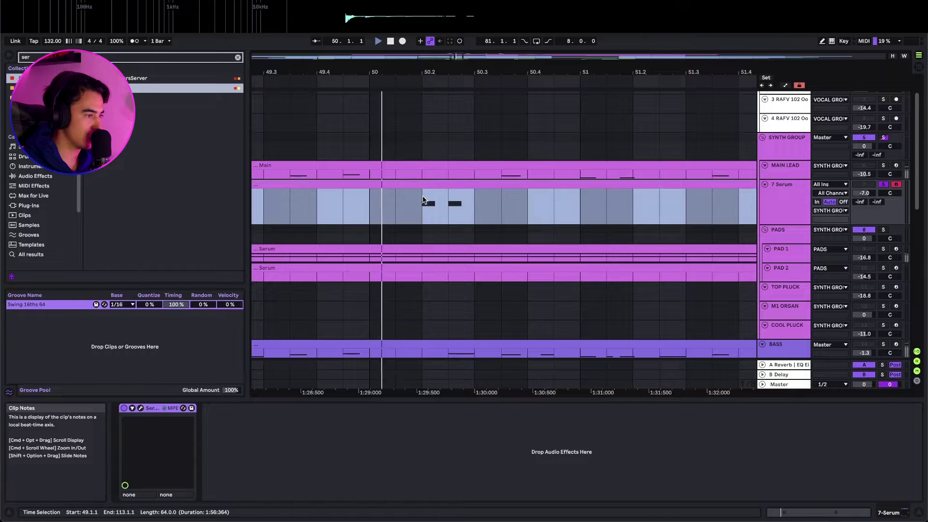
scroll(436, 199, down, 5)
key(space)
drag(29, 304, 408, 200)
Open the BASS clip at bar 49 and play it to check its groove setting
scroll(408, 200, down, 8)
scroll(365, 300, down, 5)
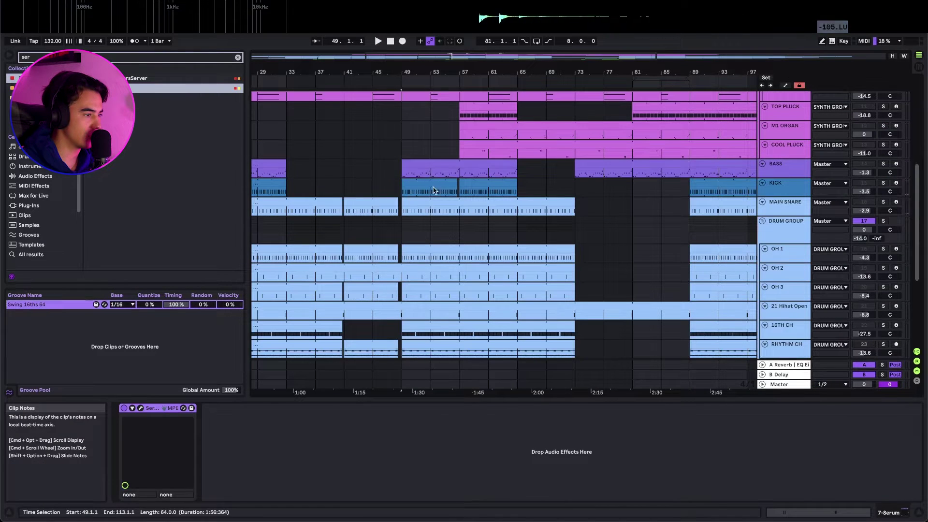
click(440, 169)
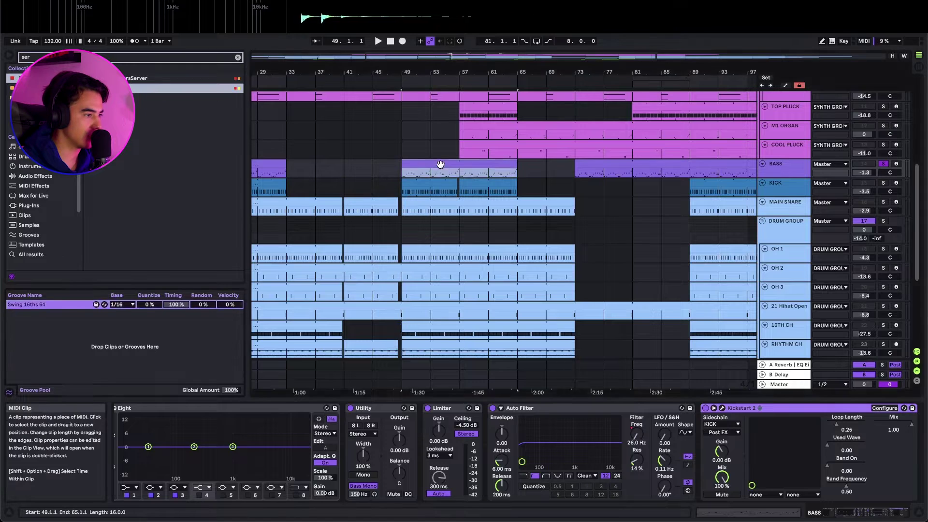
double_click(441, 167)
key(space)
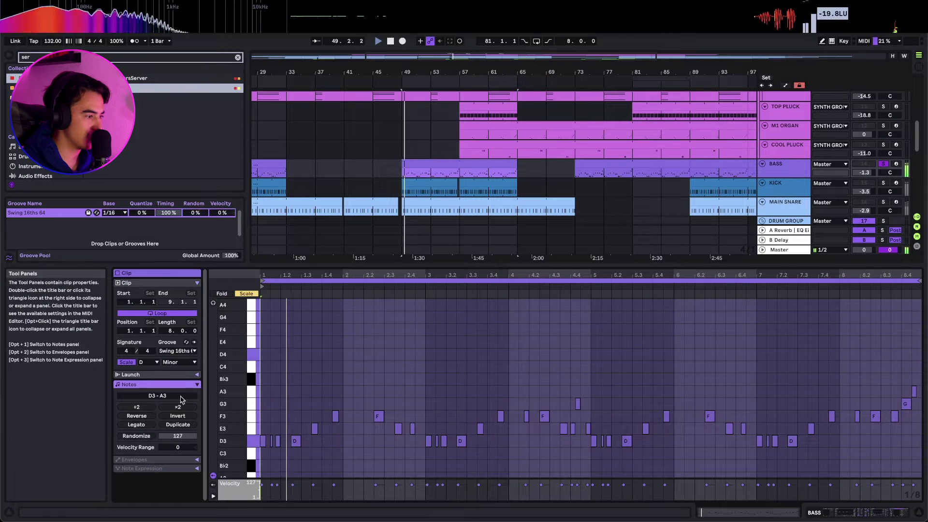
click(195, 345)
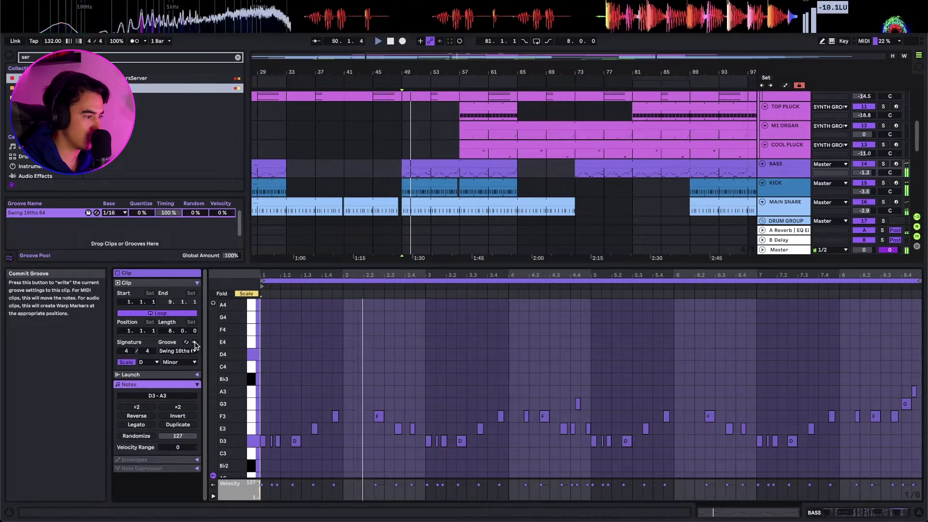
key(shift+Tab)
Listen to the 7 Serum part against the other tracks and lower its track volume to -8.6 dB
scroll(479, 215, up, 6)
click(423, 219)
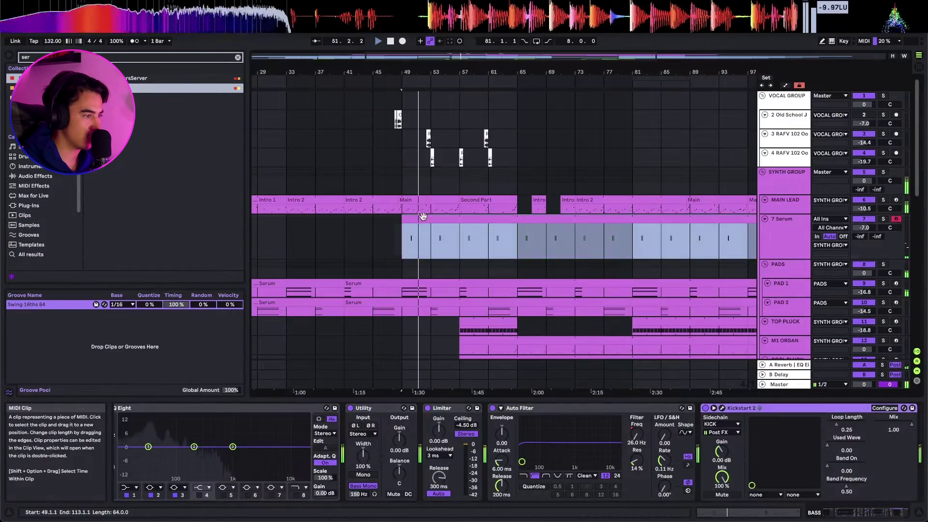
scroll(418, 222, up, 5)
scroll(486, 224, up, 4)
scroll(489, 225, down, 10)
scroll(490, 226, down, 6)
scroll(489, 226, up, 5)
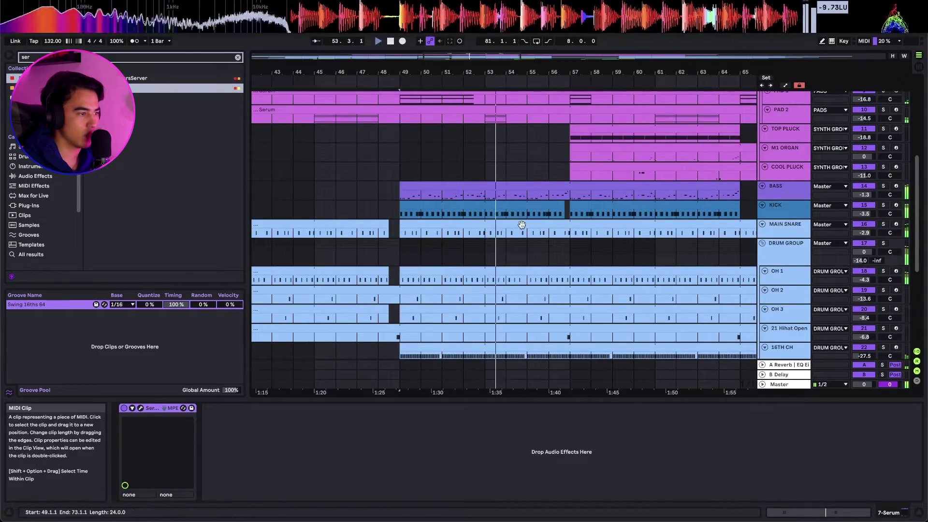
click(537, 193)
scroll(560, 222, up, 4)
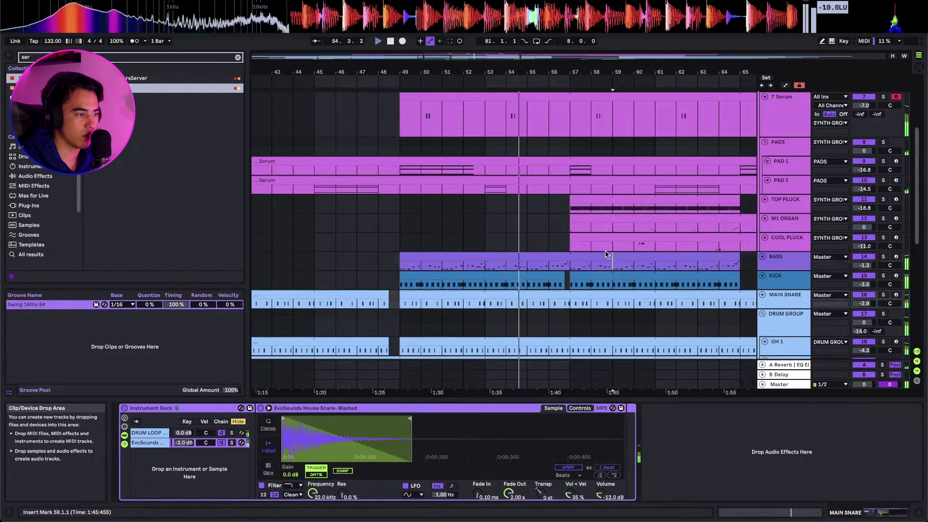
scroll(594, 255, up, 2)
click(543, 164)
click(544, 156)
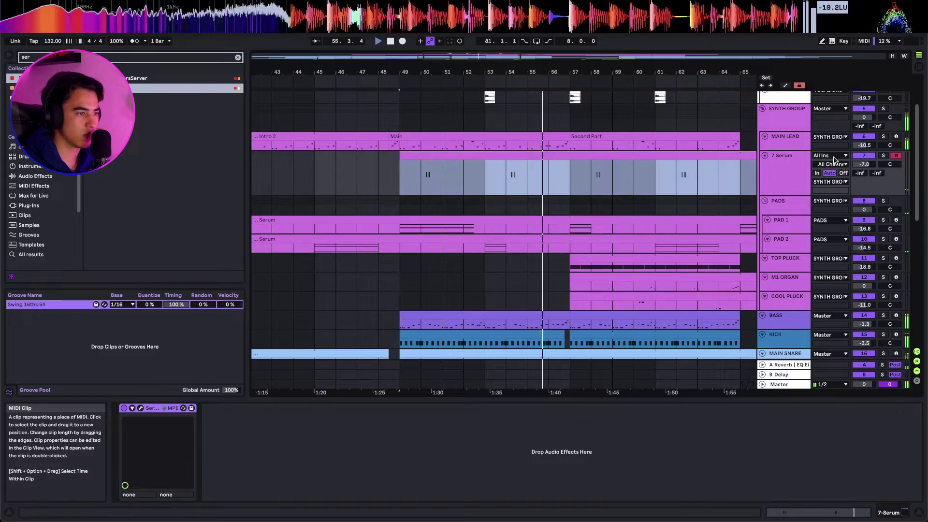
click(863, 163)
Search the browser for "eq" and add EQ Eight after Serum on the 7 Serum track
scroll(499, 220, down, 5)
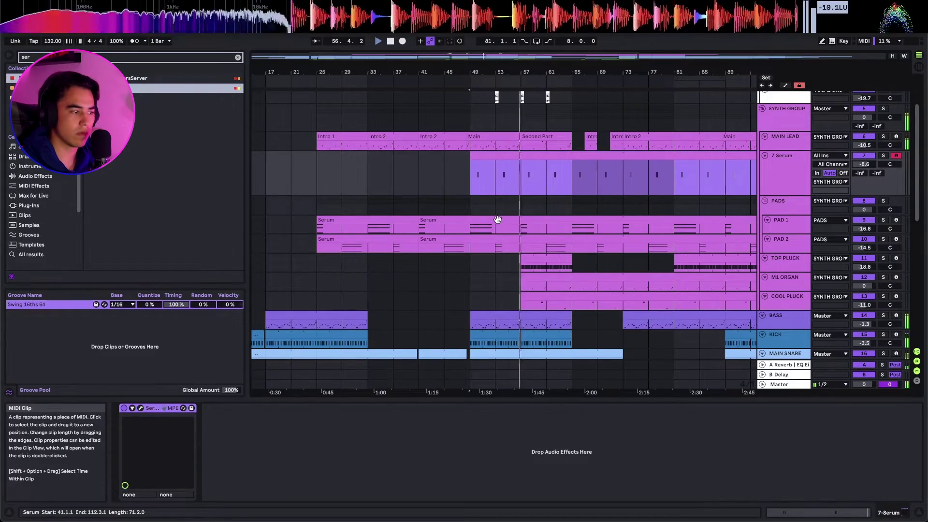
scroll(510, 254, up, 5)
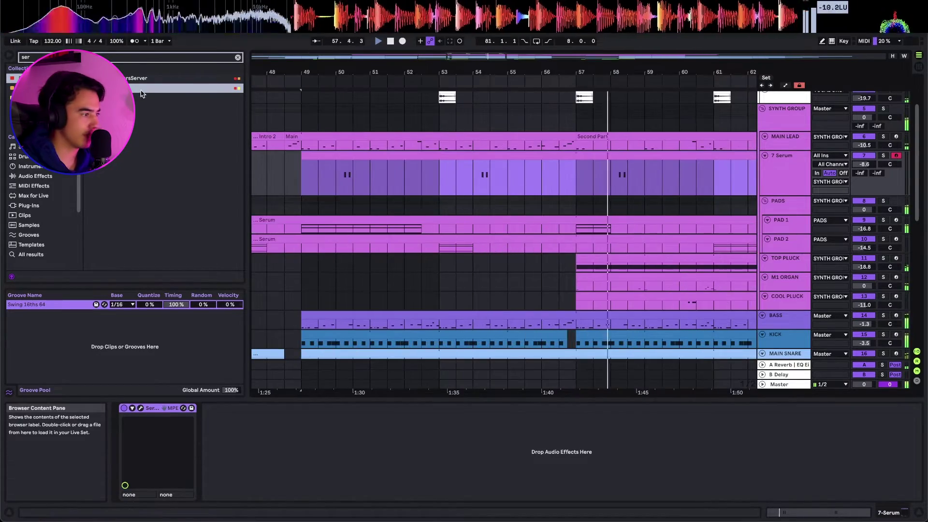
click(135, 59)
key(BackSpace)
key(BackSpace)
key(BackSpace)
text(eq)
double_click(137, 78)
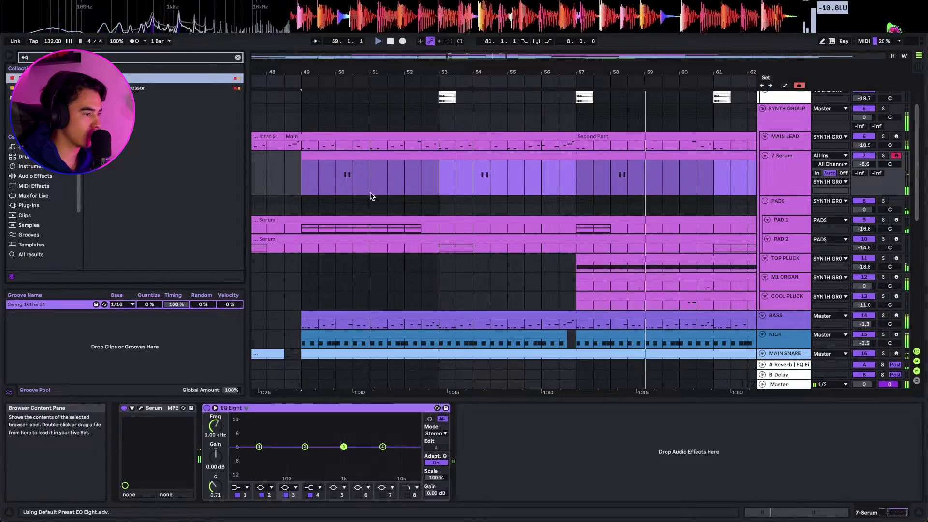
Insert a MIDI track below 7 Serum and create an empty MIDI clip on it from bar 65 to bar 73
scroll(582, 287, right, 5)
scroll(528, 261, down, 5)
click(791, 174)
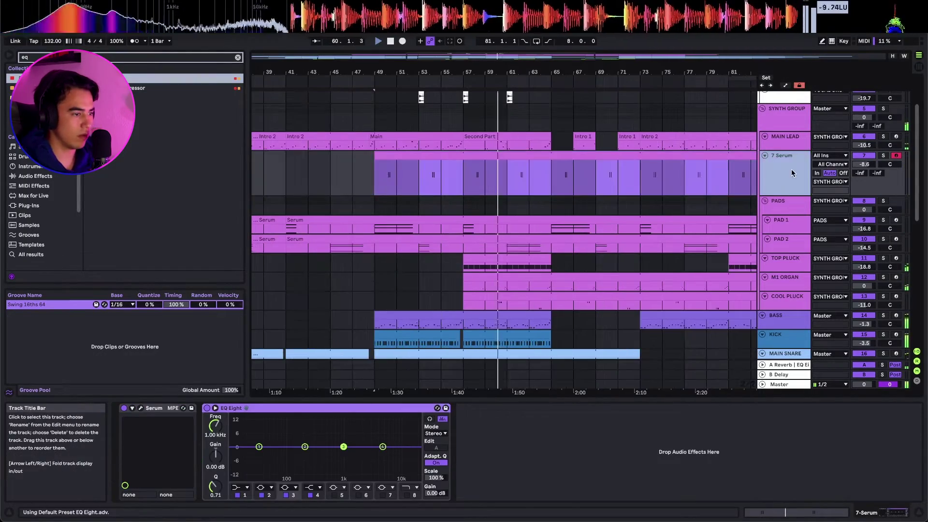
key(super+shift+t)
drag(561, 222, 642, 218)
key(super+shift+m)
Search the browser for "string" and load the Strings Ensemble preset onto the new MIDI track
key(shift+Tab)
text(string)
drag(198, 90, 183, 95)
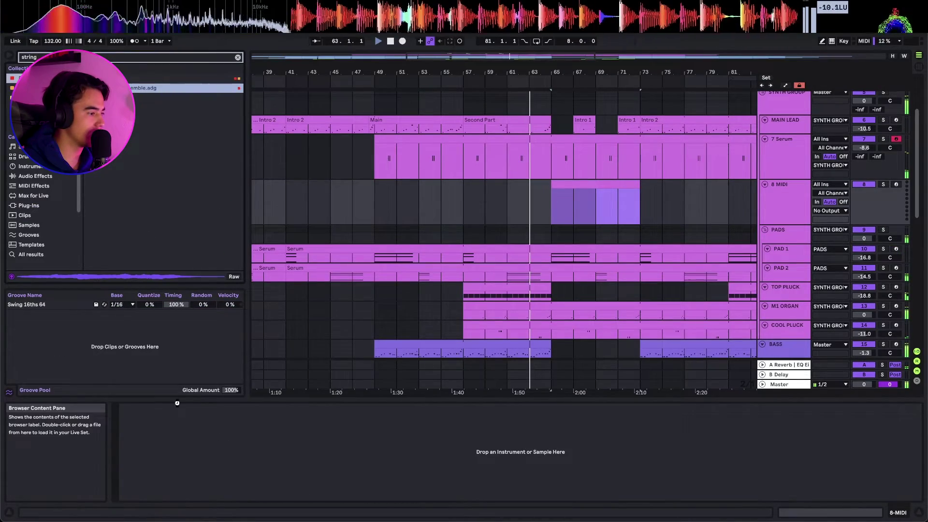
Draw a D3 note from 1.1.1 to 7.2.1 in the strings clip and set the track's volume to -14.6 dB
key(shift+Tab)
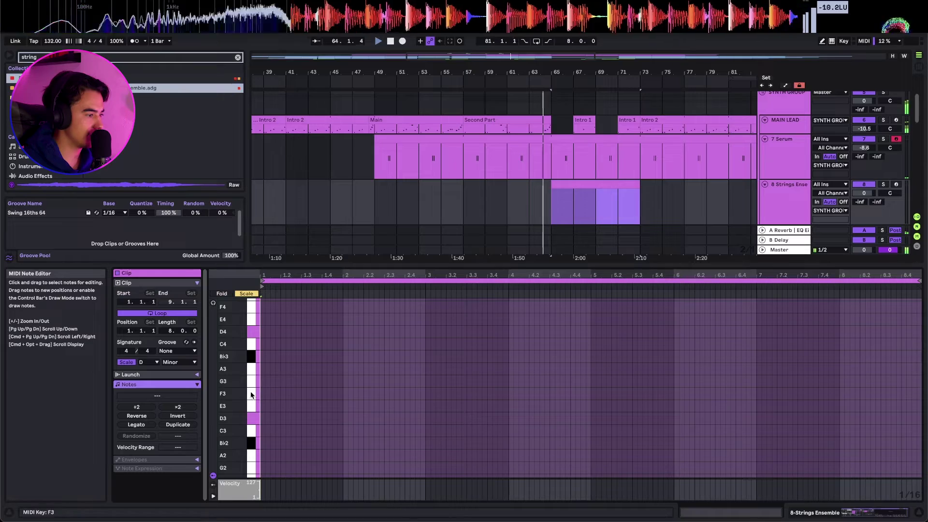
double_click(265, 420)
drag(267, 421, 776, 418)
drag(864, 193, 864, 213)
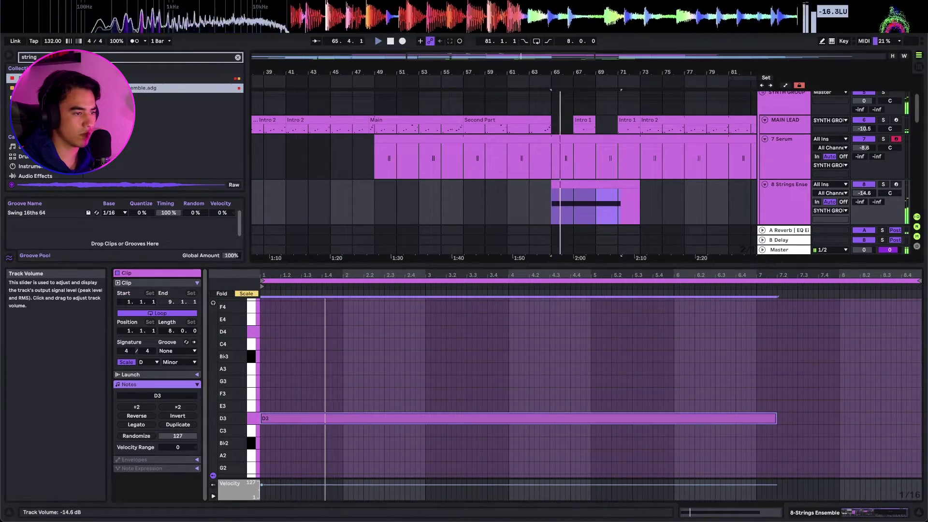
Lengthen the D3 note to the end of the strings clip, try a copy of it on F3 and undo that copy
click(624, 185)
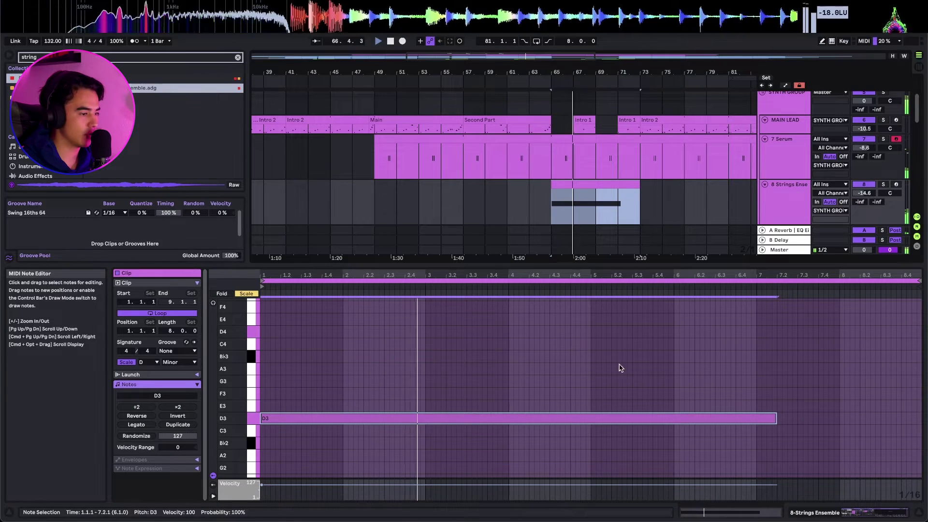
drag(768, 423, 891, 419)
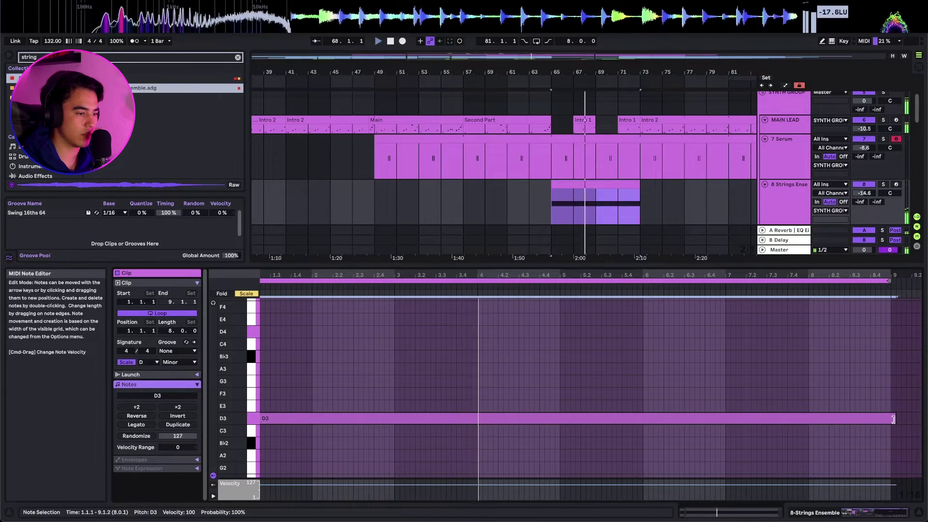
drag(590, 417, 594, 399)
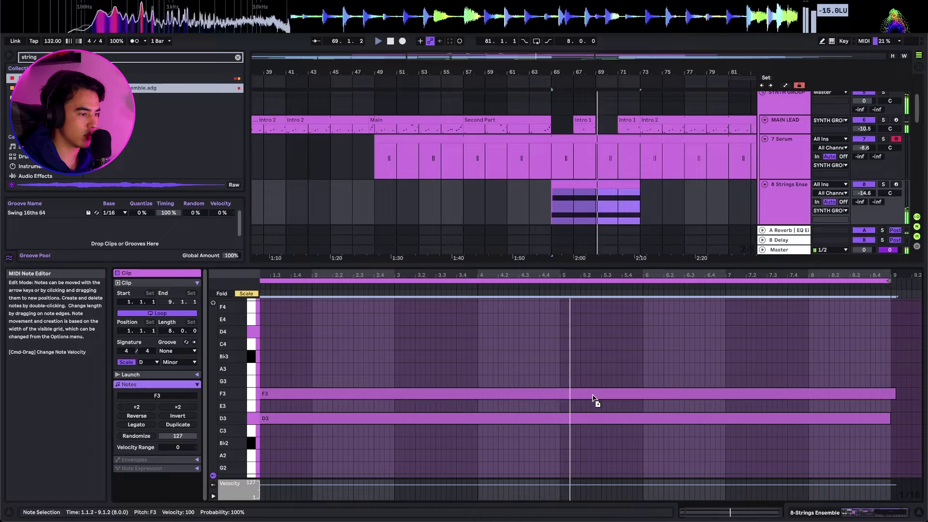
key(super+z)
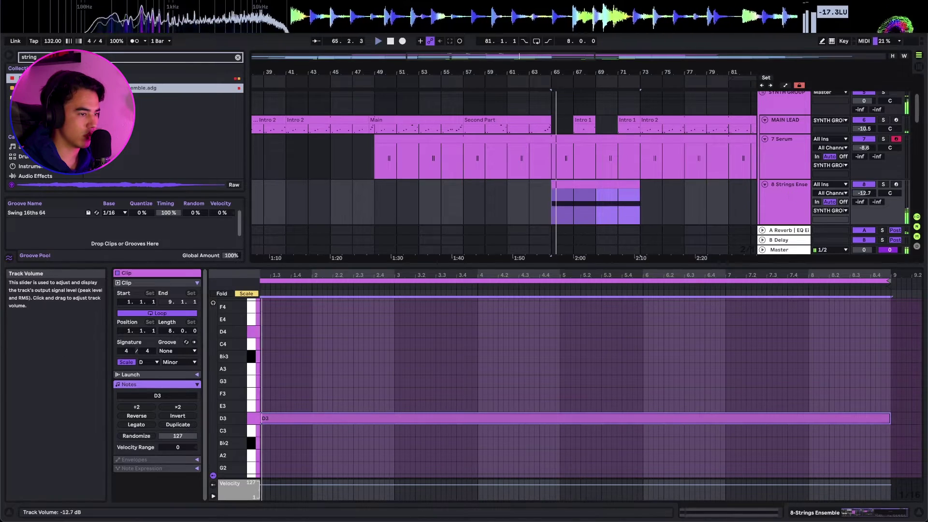
Check the strings clip at bar 65 in the arrangement and duplicate the 8 Strings Ensemble track
key(shift+Tab)
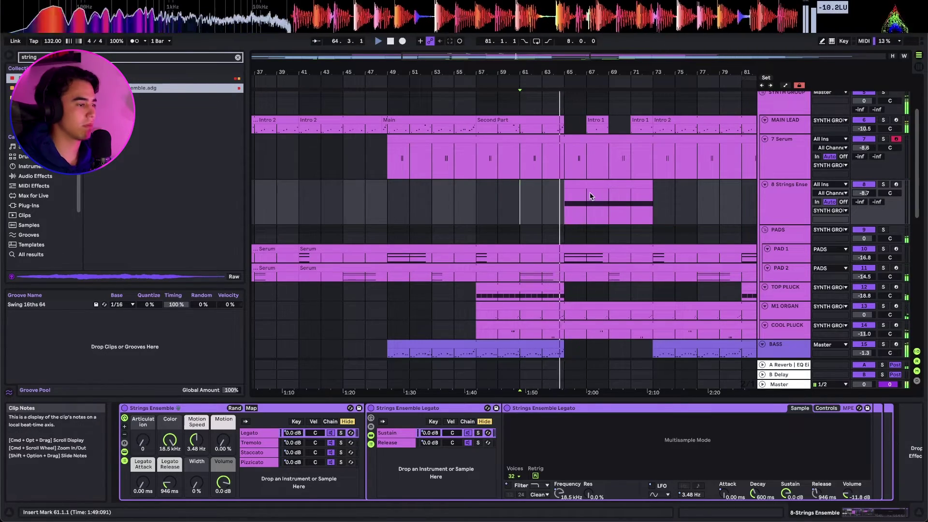
click(610, 188)
scroll(620, 193, up, 3)
scroll(620, 193, right, 3)
click(780, 206)
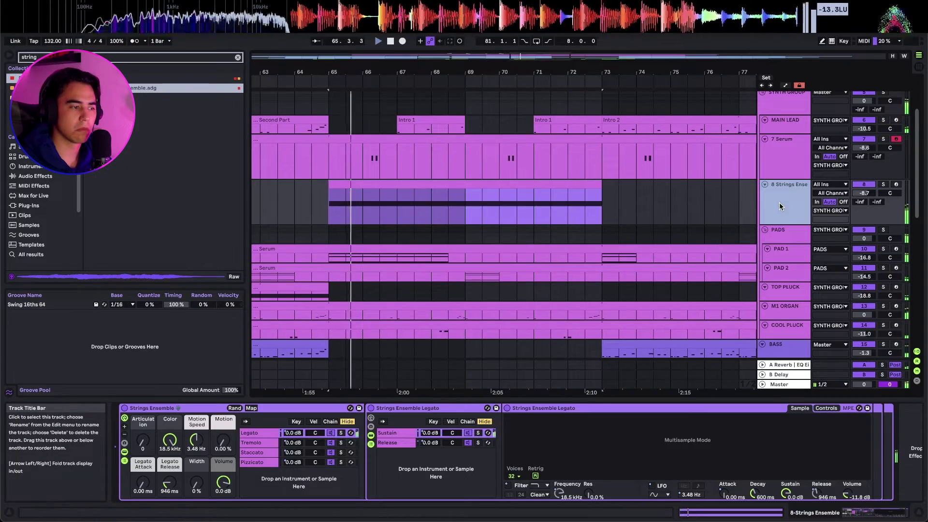
key(super+d)
In the duplicated strings track's clip, replace the D3 note with a D4 note spanning 5.1.1 to 9.1.1
double_click(473, 234)
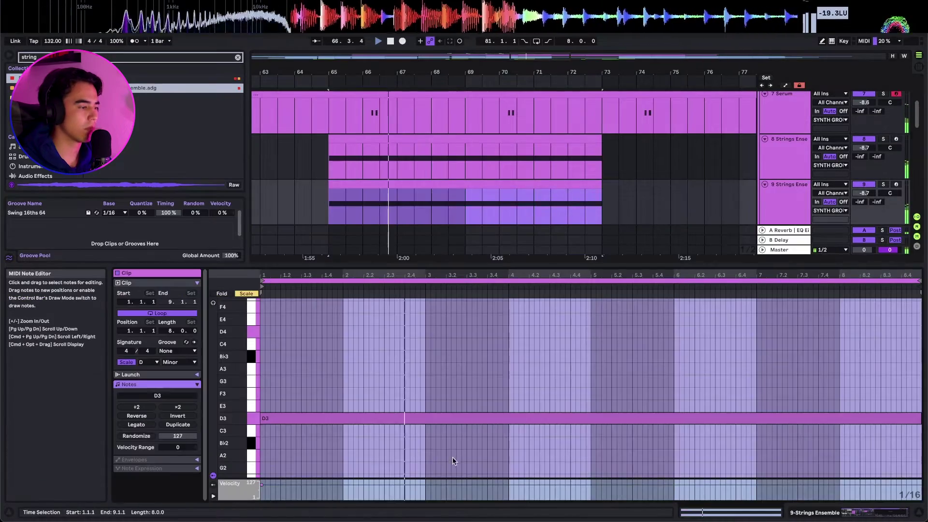
click(497, 356)
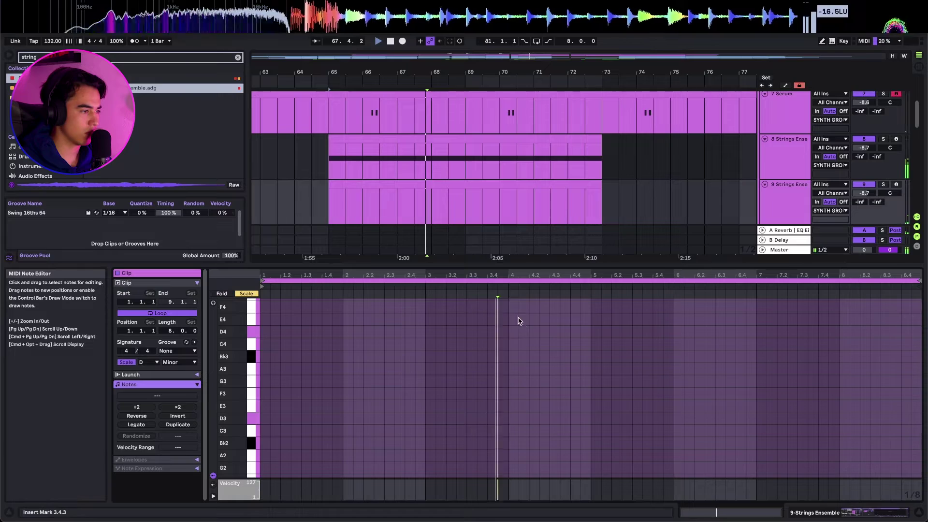
double_click(597, 345)
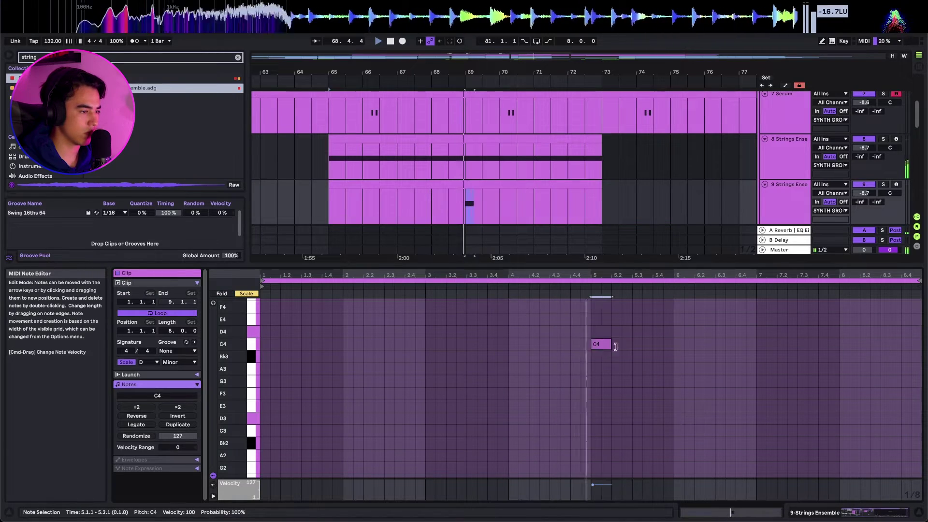
drag(616, 346, 918, 346)
drag(697, 343, 696, 333)
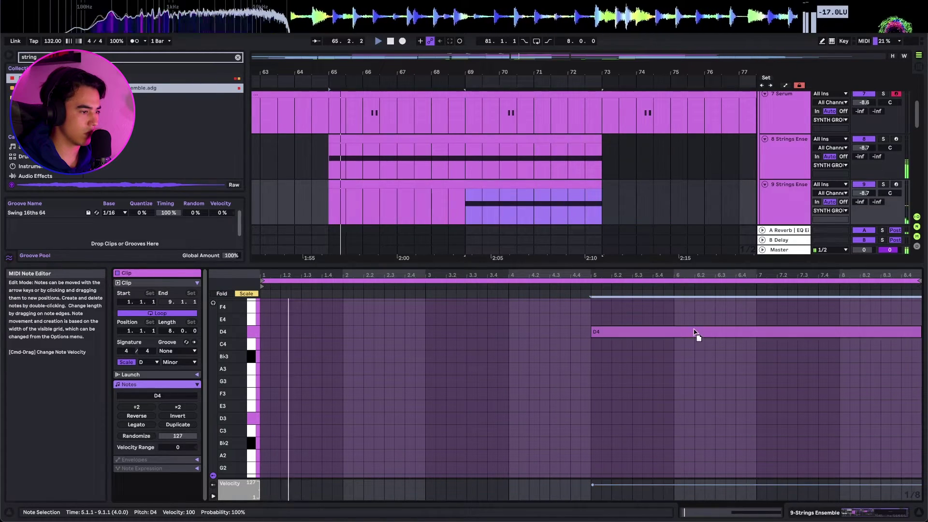
Set the duplicated strings track's volume to -10.2 dB and move the insert marker to 64.3.1
click(461, 206)
click(506, 183)
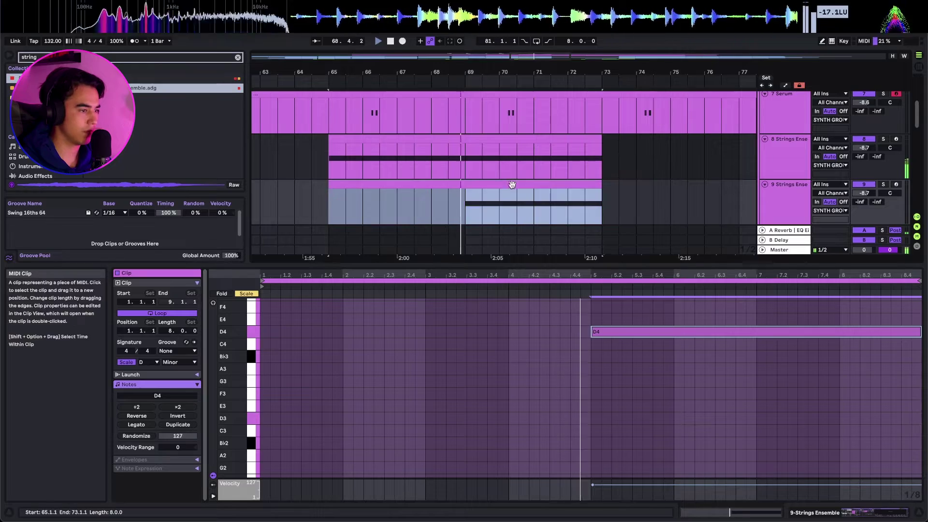
click(312, 199)
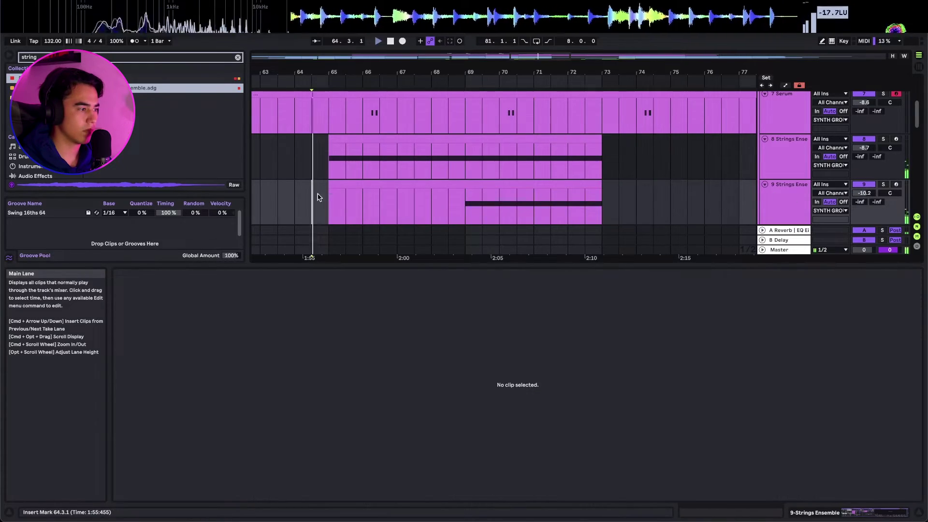
In the first strings clip, copy the D3 note to F3 from 3.1.1 and A3 from 5.1.1, and set the track's volume to -9.7 dB
click(446, 128)
click(441, 138)
click(426, 412)
alt+drag(401, 418, 565, 393)
drag(496, 394, 653, 371)
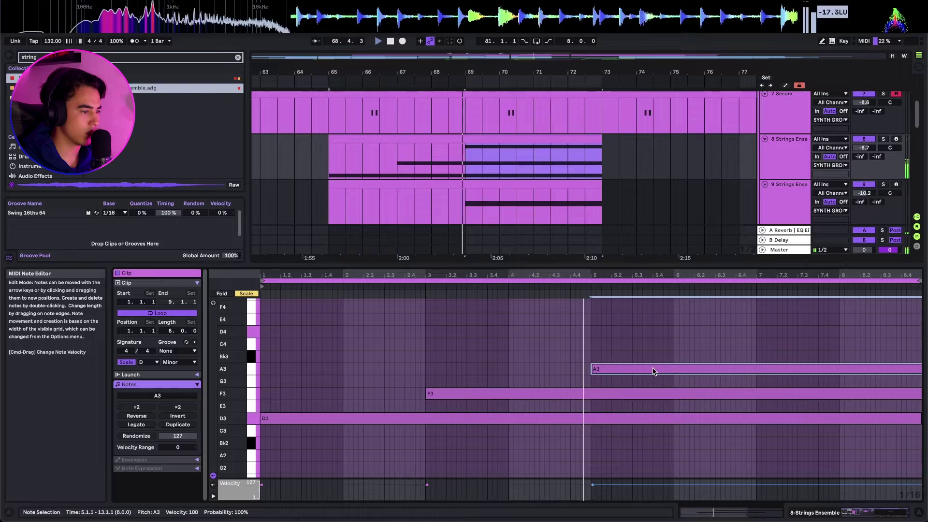
drag(863, 147, 864, 153)
key(shift+Tab)
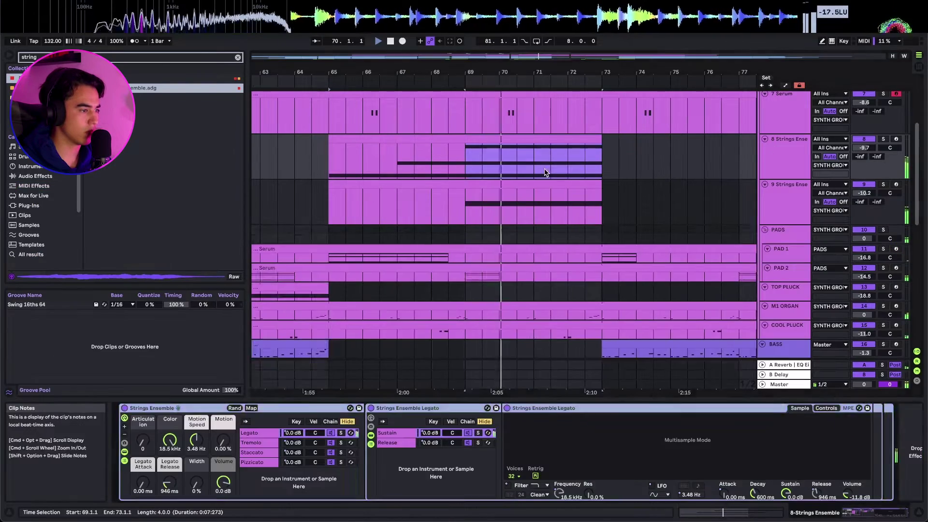
Select the strings clips at bars 65 to 73 and set the second strings track's volume to -10.8 dB
scroll(485, 185, right, 3)
scroll(485, 185, down, 5)
shift+click(484, 184)
scroll(486, 185, down, 5)
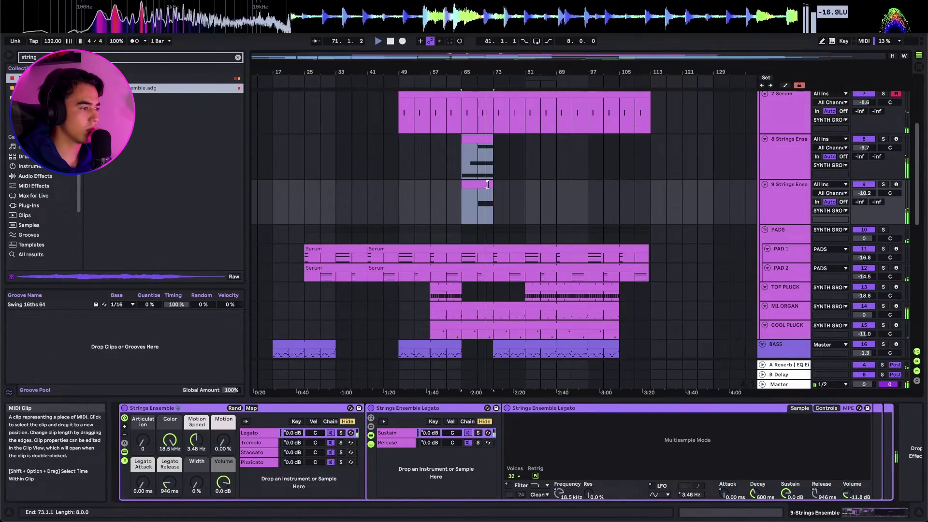
scroll(488, 184, up, 7)
click(488, 185)
scroll(502, 187, up, 3)
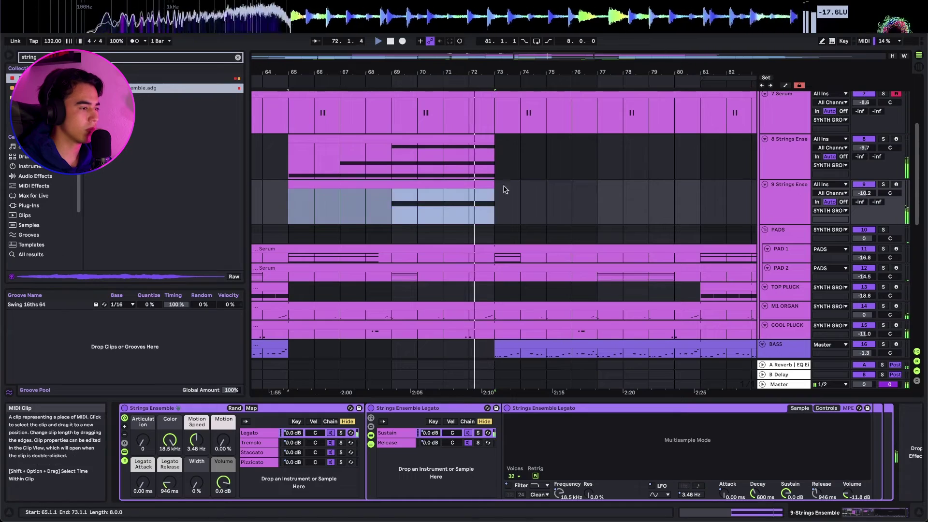
drag(864, 193, 864, 196)
scroll(679, 215, up, 4)
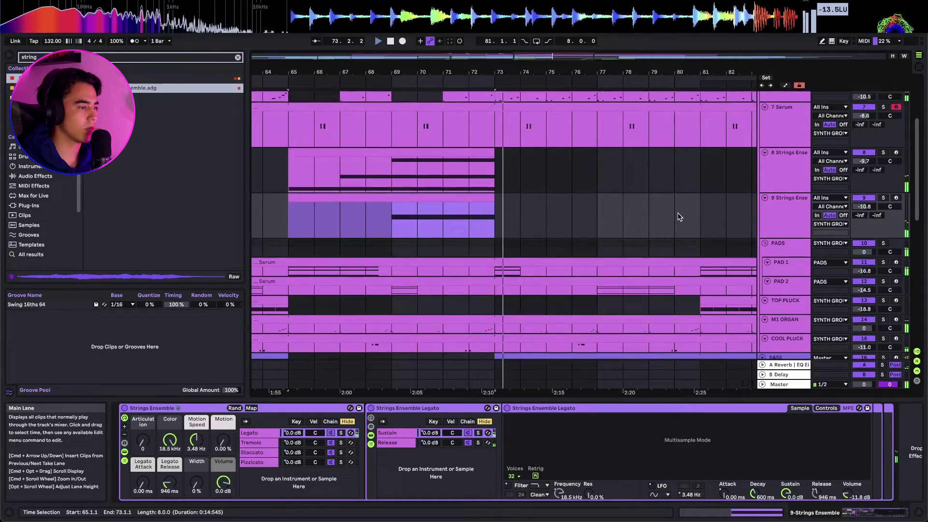
Group the two Strings Ensemble tracks and name the group STRINGS
shift+click(802, 259)
click(624, 257)
scroll(525, 256, down, 5)
click(775, 255)
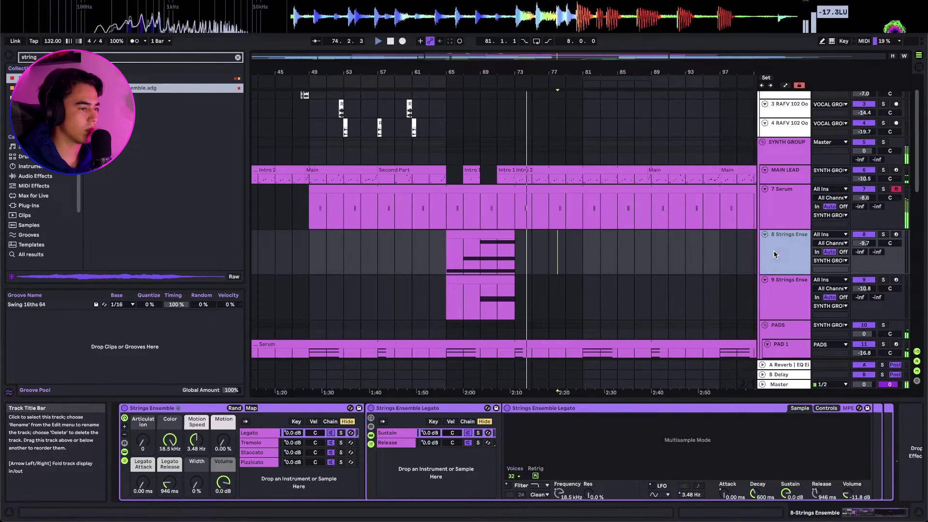
shift+click(790, 299)
key(ctrl+g)
key(ctrl+r)
text(S)
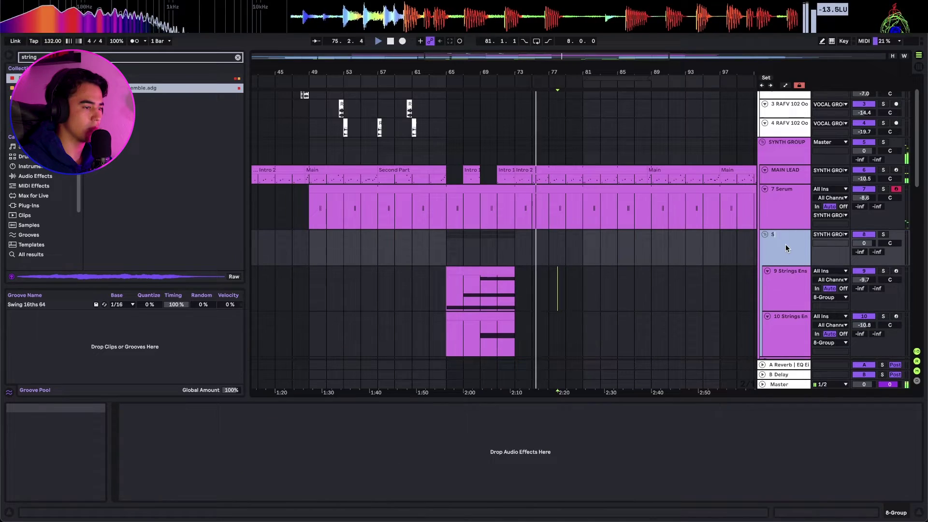
click(566, 285)
click(790, 284)
click(586, 290)
click(801, 248)
scroll(798, 241, down, 3)
scroll(793, 223, up, 4)
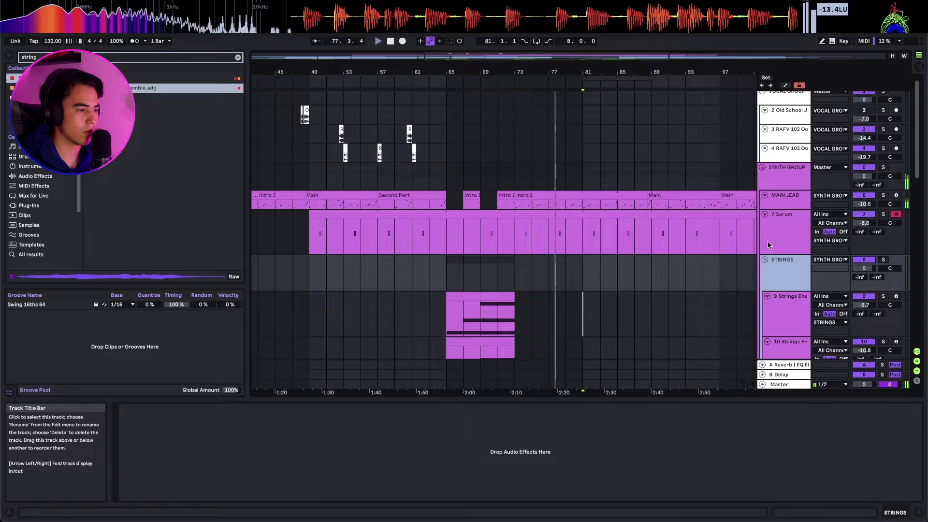
Group the MAIN LEAD and Serum tracks as LEADS and rename the Serum track COUNTER 1
click(789, 200)
click(784, 234)
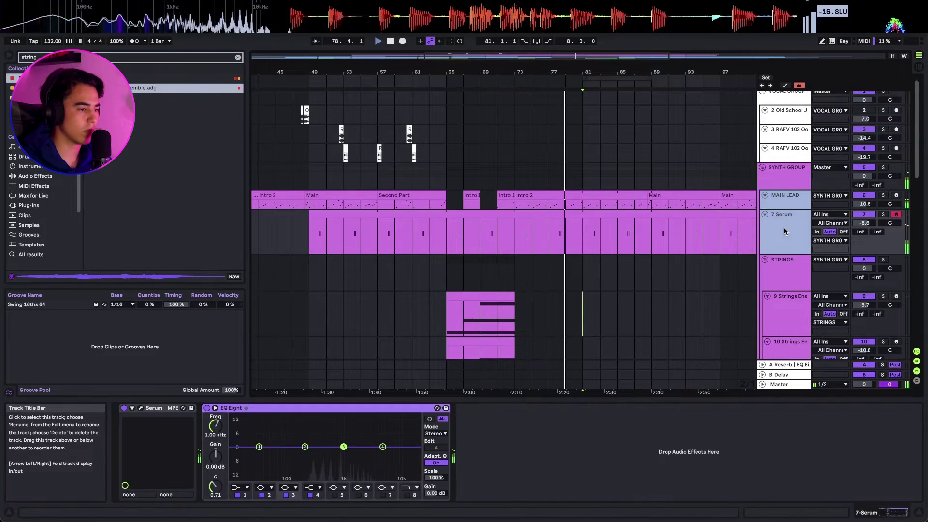
key(ctrl+g)
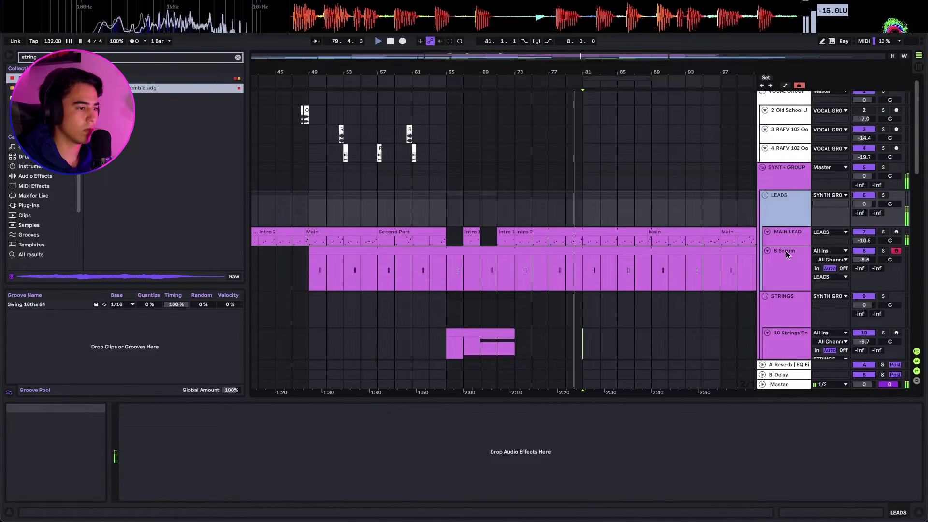
click(785, 253)
key(ctrl+r)
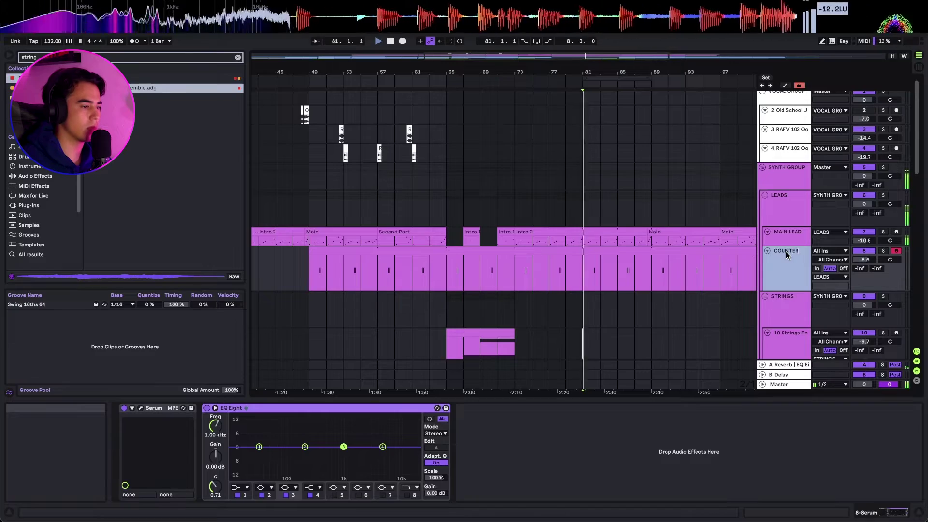
Copy bars 69 to 73 of the second strings track's clip to bar 89 and duplicate the copy at bar 93
scroll(517, 187, down, 5)
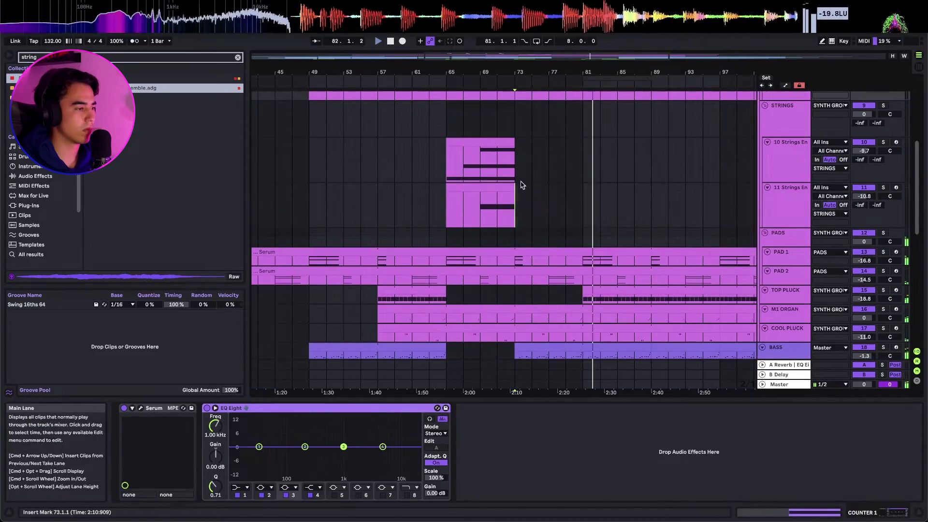
click(487, 190)
scroll(628, 183, right, 5)
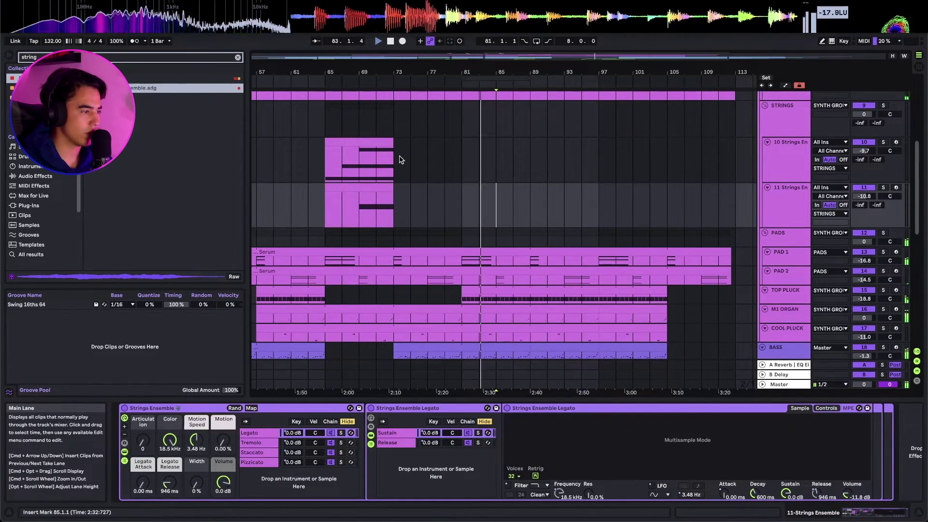
click(389, 143)
drag(362, 209, 376, 213)
key(super+2)
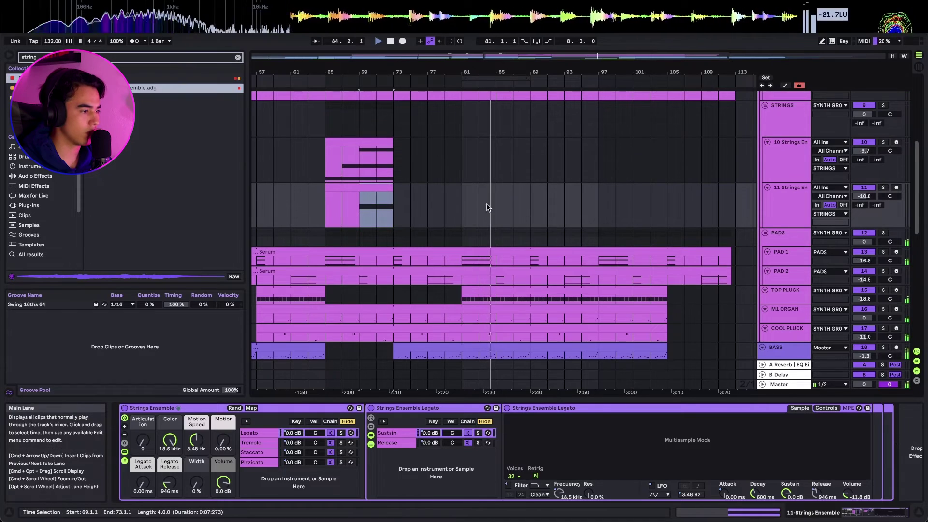
click(532, 213)
key(super+v)
drag(563, 189, 530, 209)
click(558, 189)
key(super+d)
key(super+d)
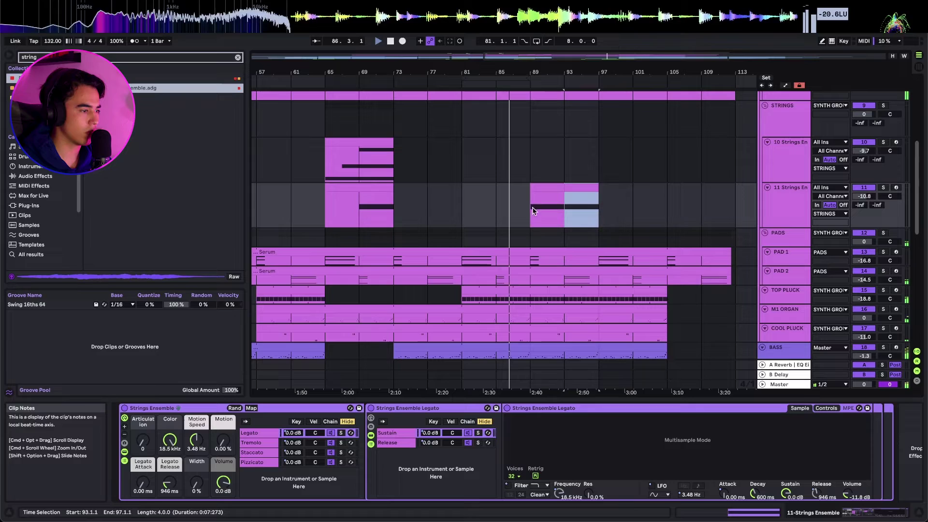
Move the second strings track's bar 89 clip to bar 81 and duplicate it at bar 85
click(551, 189)
drag(543, 187, 480, 185)
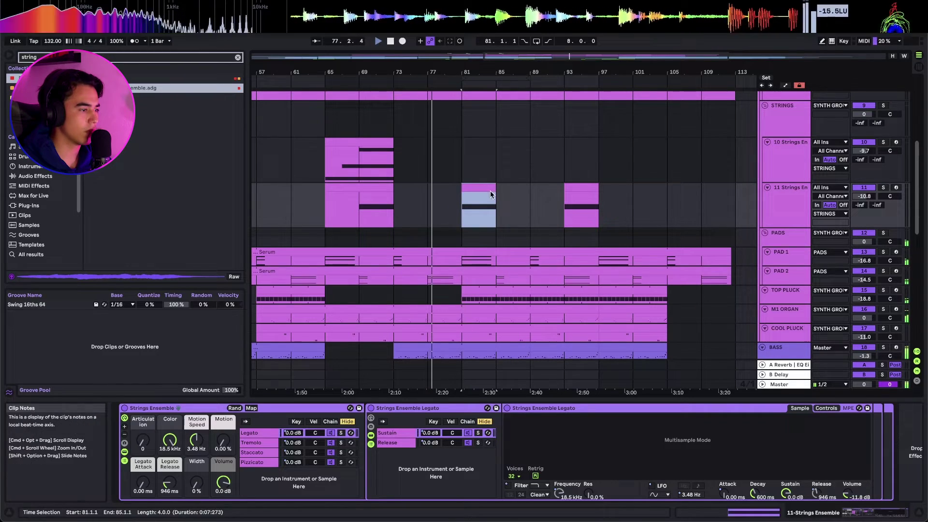
key(super+d)
shift+click(465, 203)
key(super+z)
key(super+d)
click(479, 187)
click(535, 189)
Duplicate the second strings track and delete bars 69 to 73 from the copy
click(786, 192)
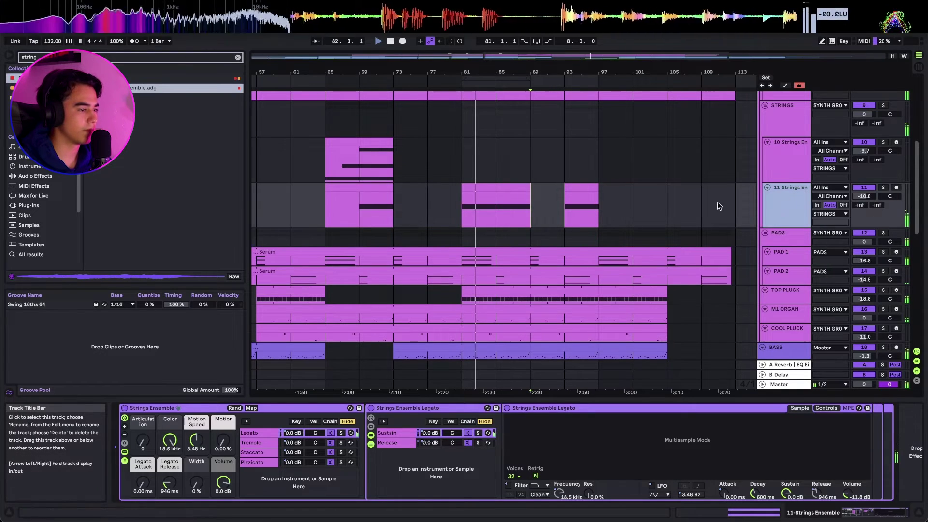
key(super+d)
drag(366, 249, 390, 248)
key(Delete)
Solo the third strings track and transpose all notes in its bar 81 clip up one octave
drag(471, 258, 475, 254)
key(s)
double_click(475, 257)
click(463, 383)
key(super+a)
key(shift+Up)
key(shift+Tab)
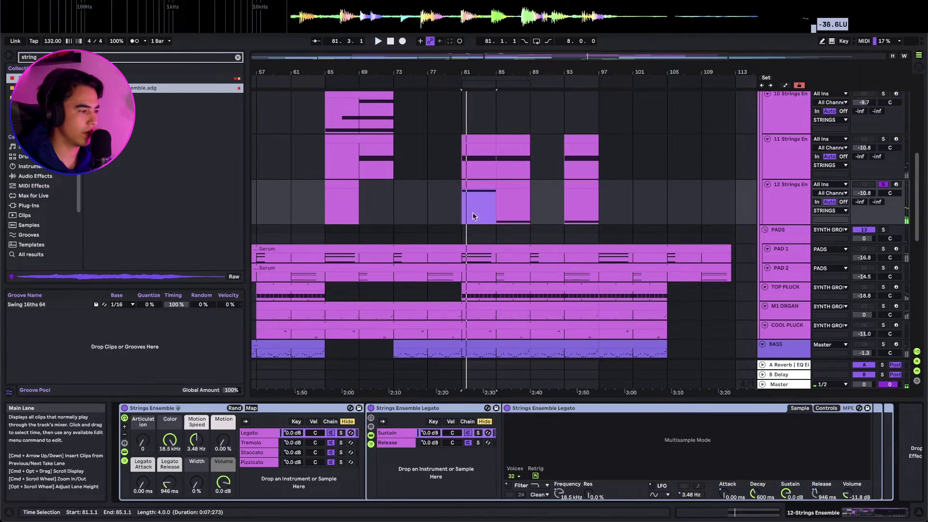
Turn off the third strings track's solo and set its volume to -13.9 dB while playing from bar 77
click(430, 191)
key(s)
key(space)
key(space)
drag(864, 193, 864, 208)
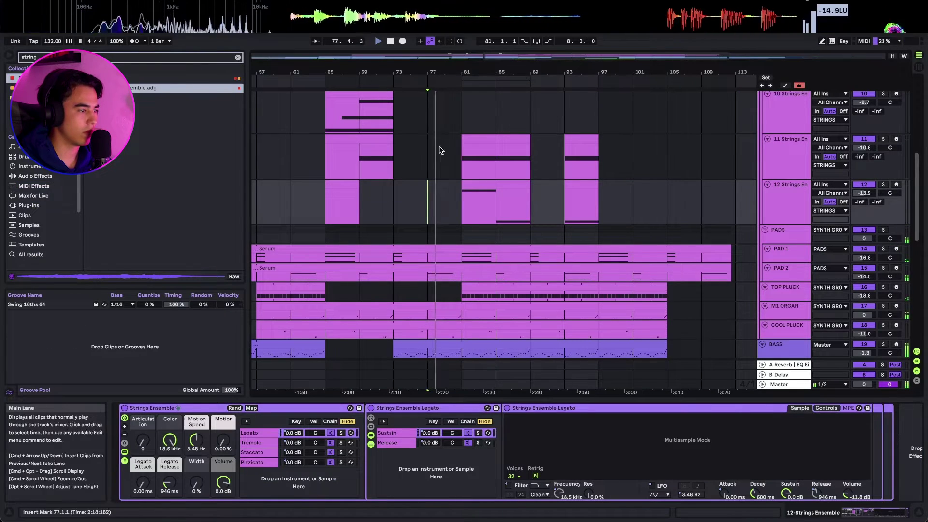
Delete the second strings track's clip at bars 81 to 85 and duplicate the third strings track's bar 81 clip to bar 85
drag(470, 164, 497, 174)
key(Delete)
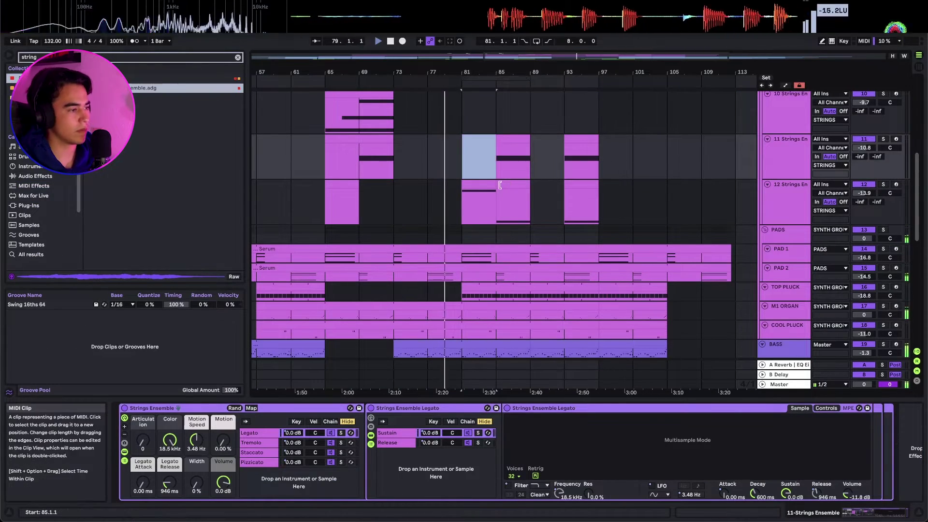
click(489, 186)
key(super+d)
Delete the third strings track's clips at bars 65 and 93 and set its volume to -15.4 dB
drag(387, 202, 261, 201)
key(Delete)
click(577, 187)
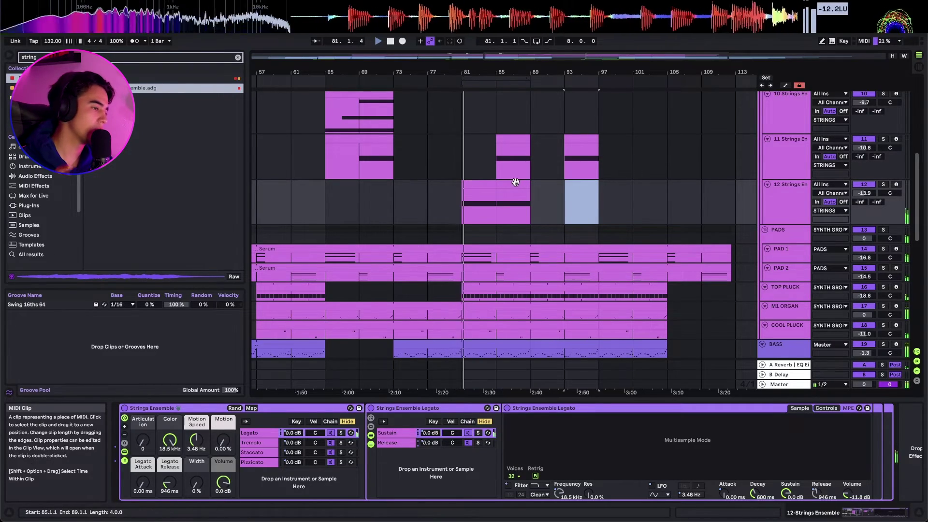
drag(864, 192, 864, 197)
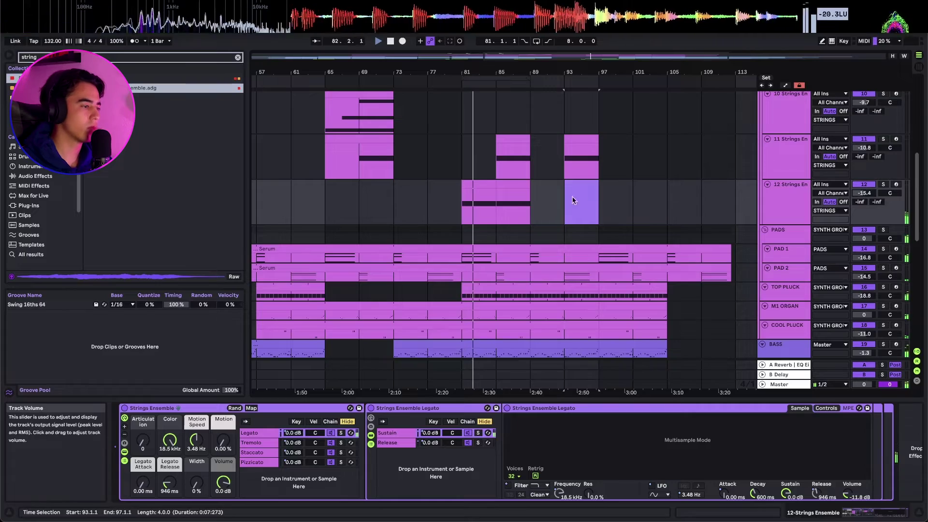
Optimize the arrangement's track heights and delete the second strings track's clip at bars 93 to 97
scroll(584, 197, left, 3)
click(573, 186)
scroll(620, 257, up, 4)
key(h)
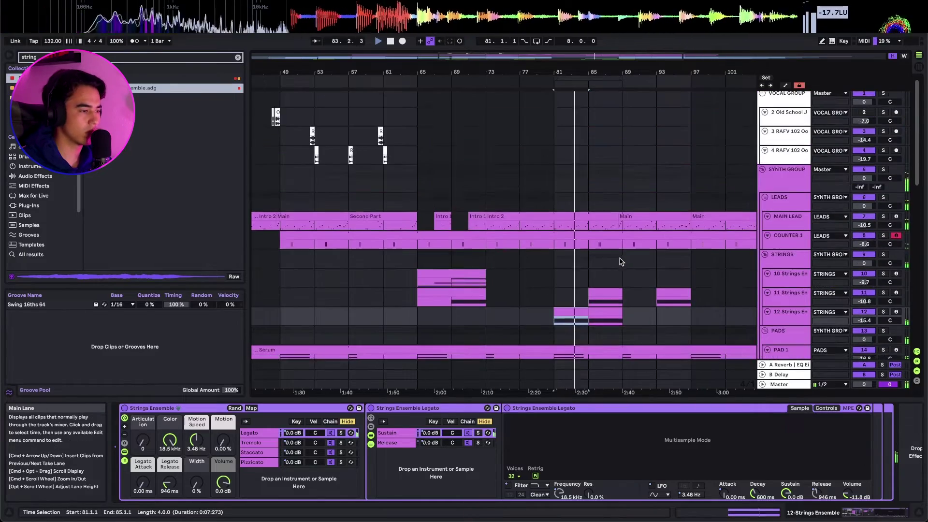
scroll(618, 258, down, 5)
scroll(618, 259, right, 2)
scroll(578, 209, up, 3)
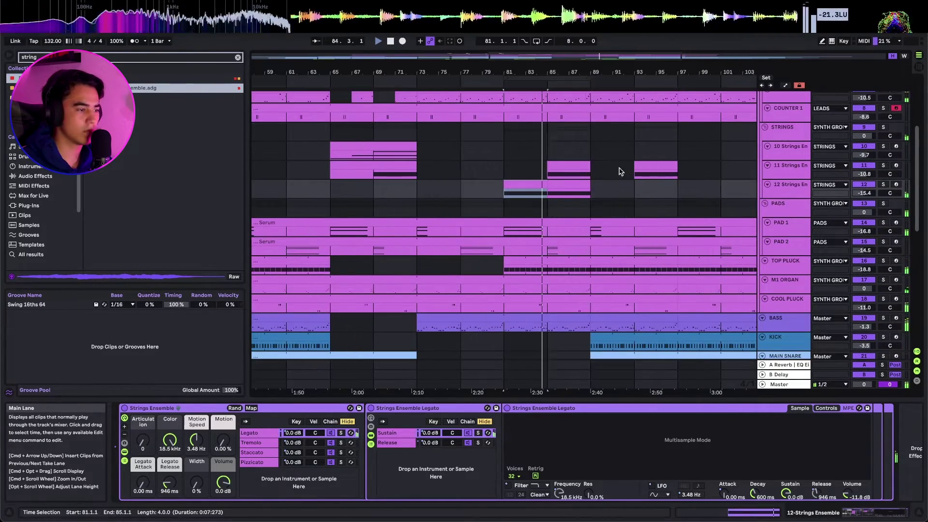
click(659, 168)
scroll(660, 167, up, 3)
scroll(567, 167, down, 1)
Select the second strings track's bar 85 clip and set the track's volume to -11.9 dB
click(522, 166)
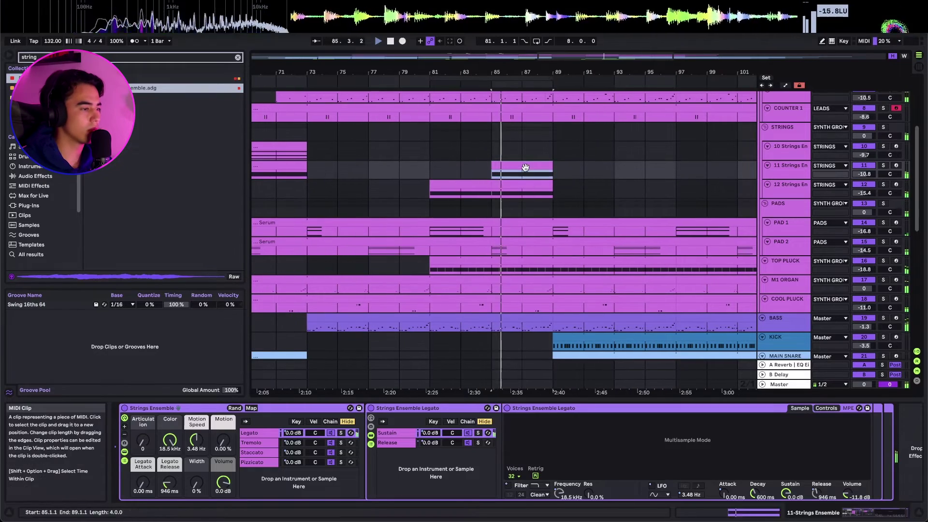
scroll(620, 172, down, 1)
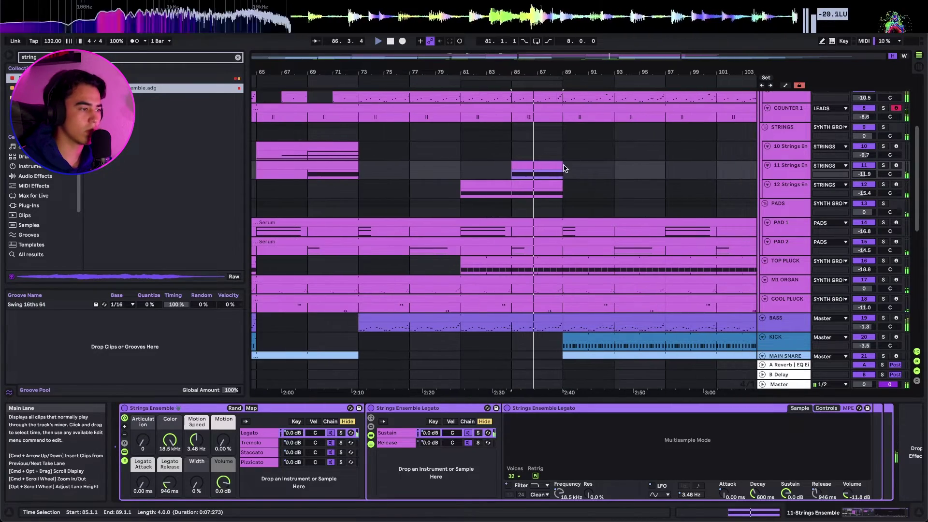
scroll(552, 168, up, 3)
scroll(552, 168, down, 4)
Duplicate the third strings track's bar 85 clip six times, extending the part to bar 113
click(529, 184)
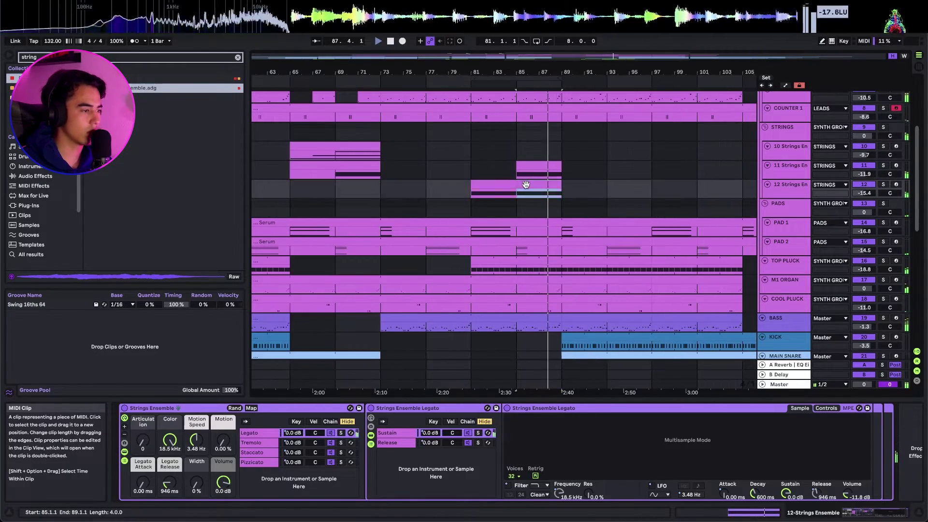
key(ctrl+d)
key(ctrl+d)
key(ctrl+d)
key(ctrl+d)
key(ctrl+d)
key(ctrl+d)
scroll(526, 183, down, 4)
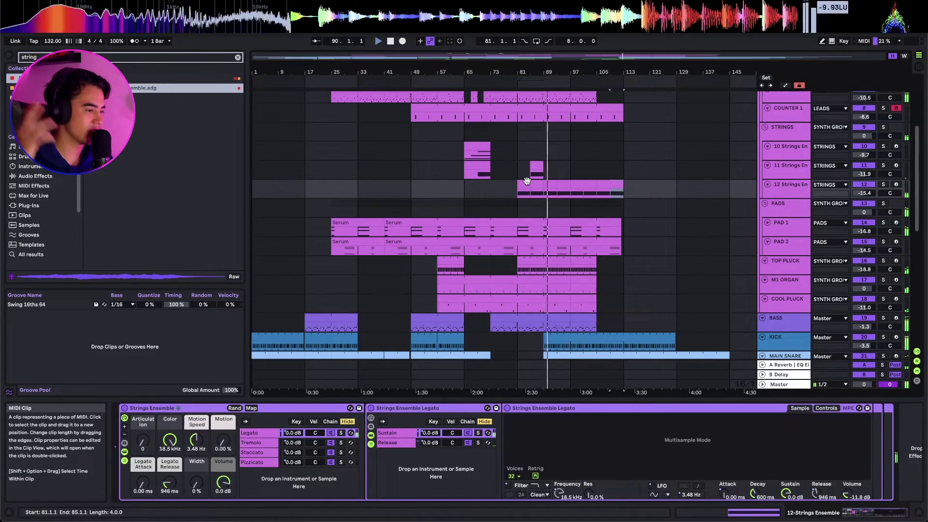
Review the arrangement down to the drum tracks and save the current Set
scroll(530, 222, down, 8)
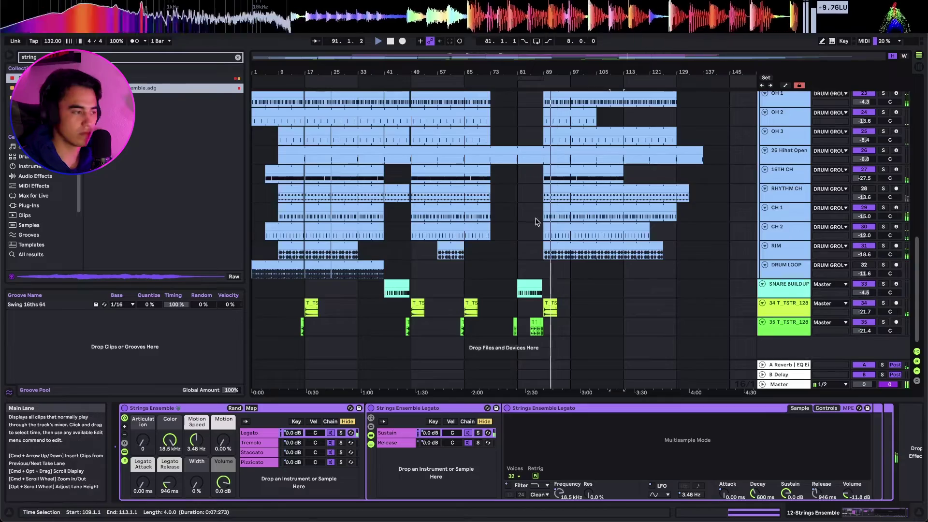
scroll(535, 222, up, 7)
scroll(598, 233, up, 3)
scroll(483, 205, up, 3)
click(462, 192)
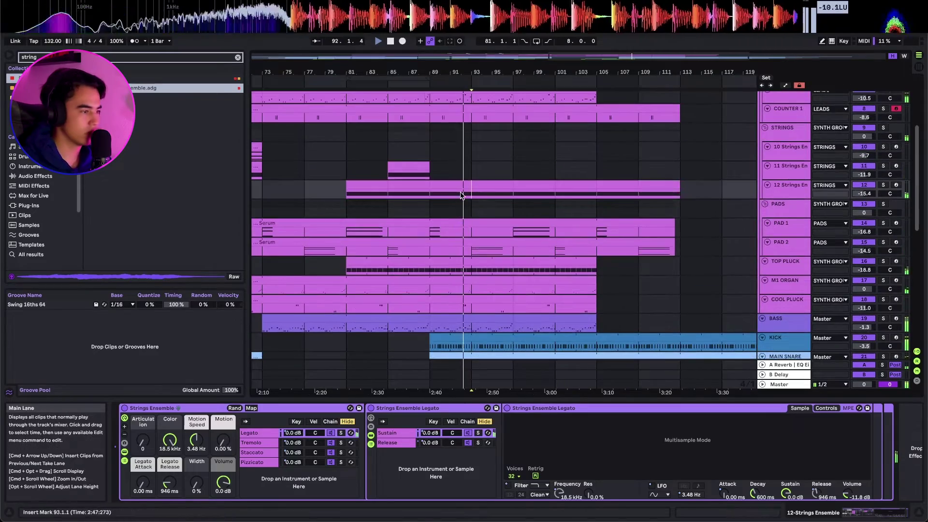
click(462, 184)
scroll(463, 183, down, 3)
key(ctrl+s)
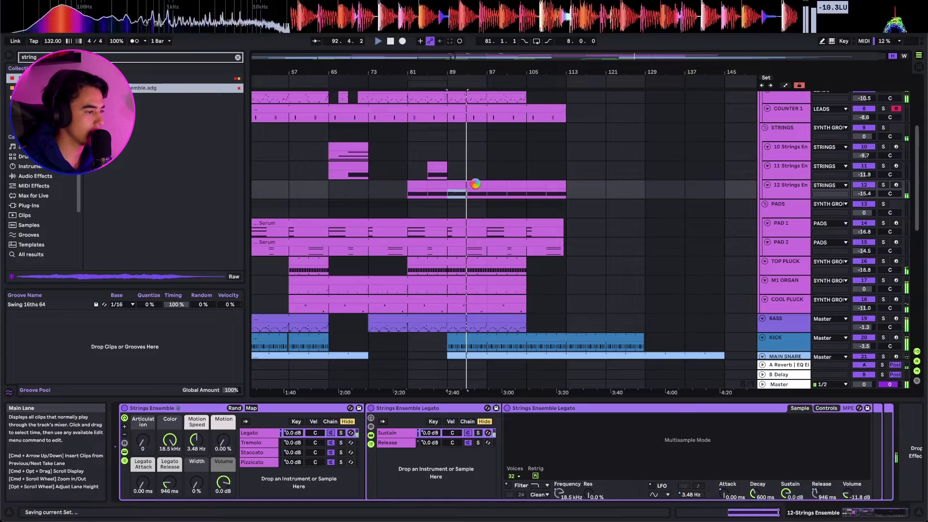
Select the third strings track's bar 97 clip and set the track's volume to -16.9 dB
scroll(475, 183, up, 4)
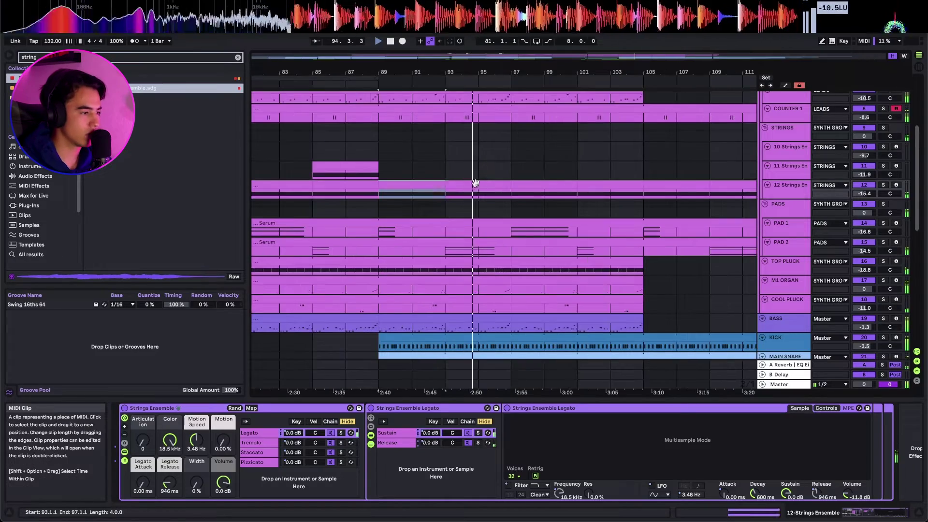
shift+click(475, 183)
scroll(487, 181, down, 4)
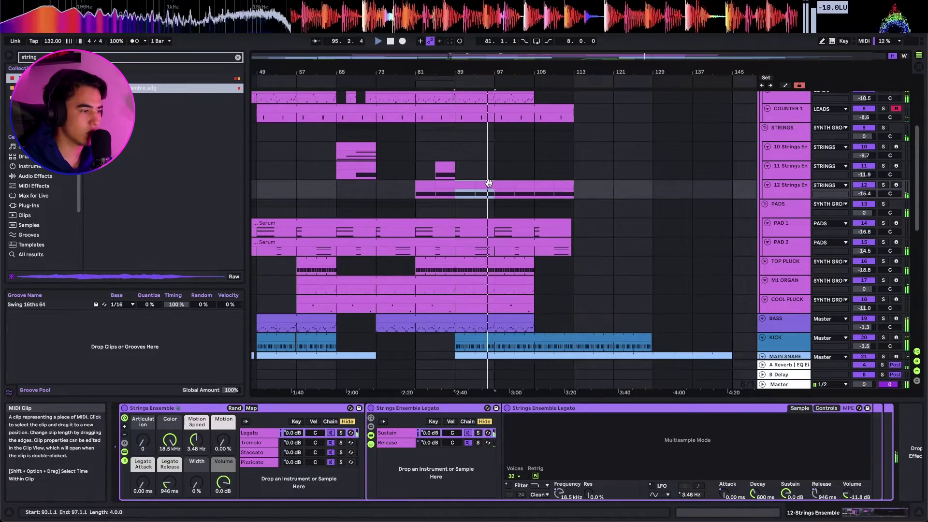
click(490, 214)
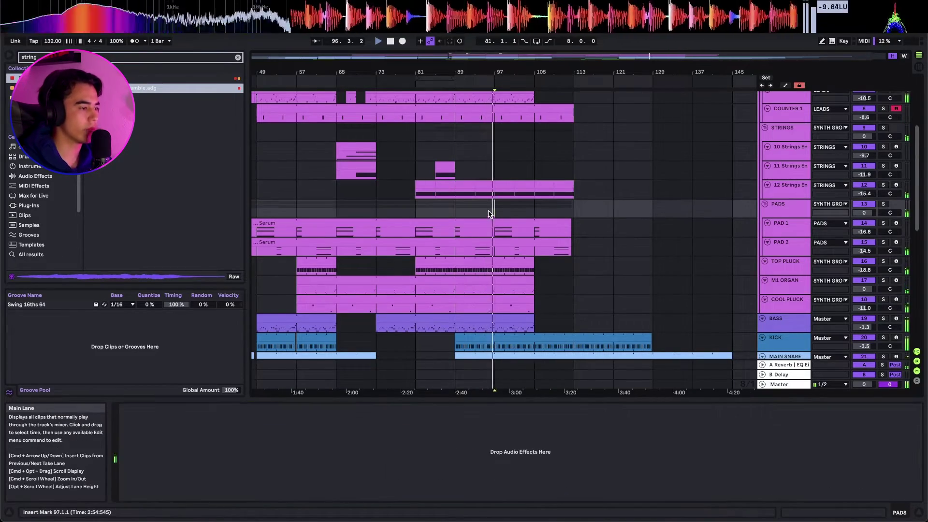
click(503, 186)
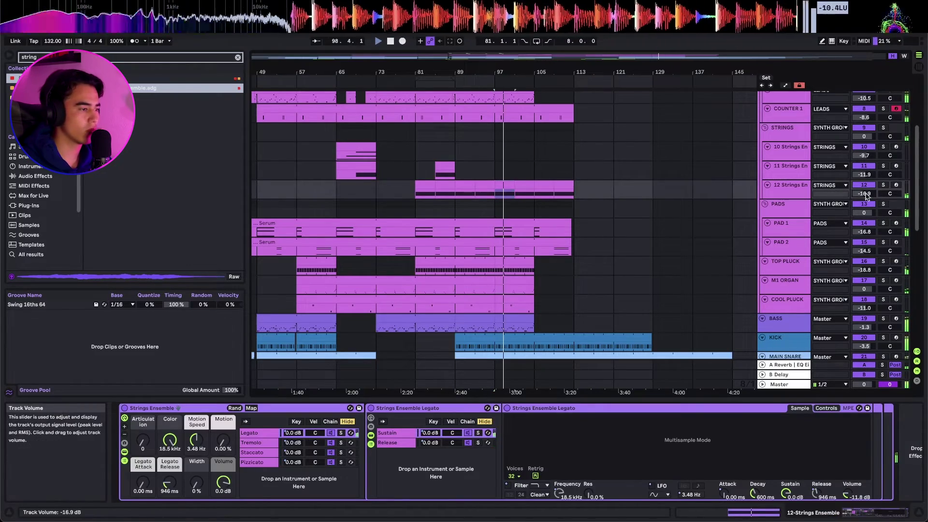
Solo the STRINGS group, add Kickstart 2 to it, and set the plug-in's sidechain input to KICK
click(776, 137)
key(ctrl+f)
text(KICK)
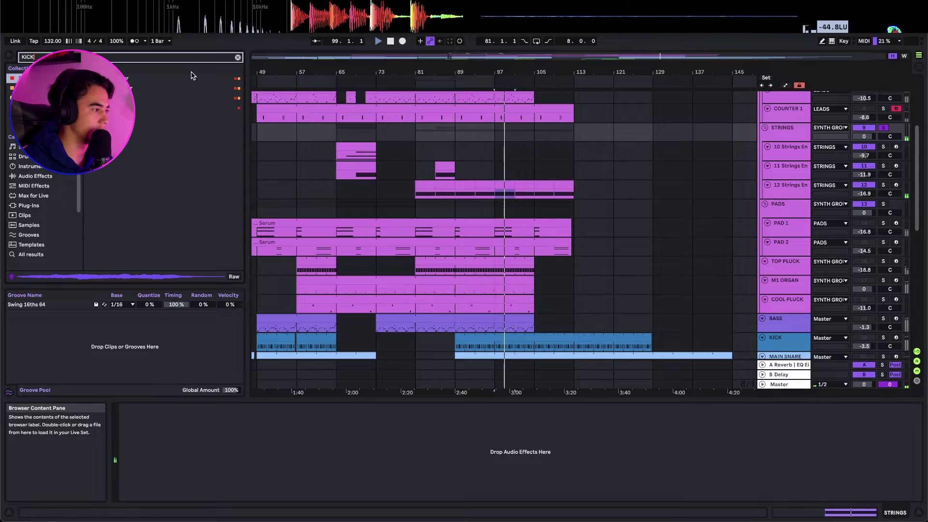
double_click(116, 107)
click(132, 408)
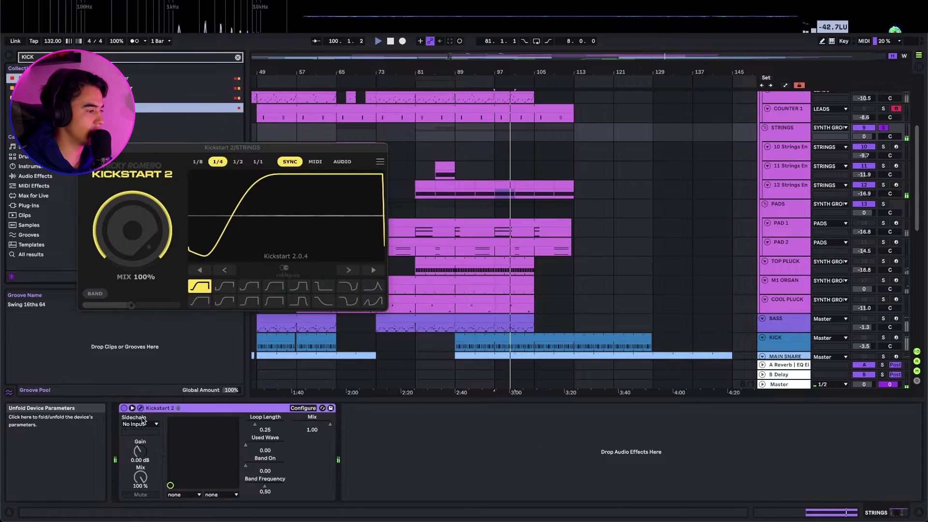
click(146, 426)
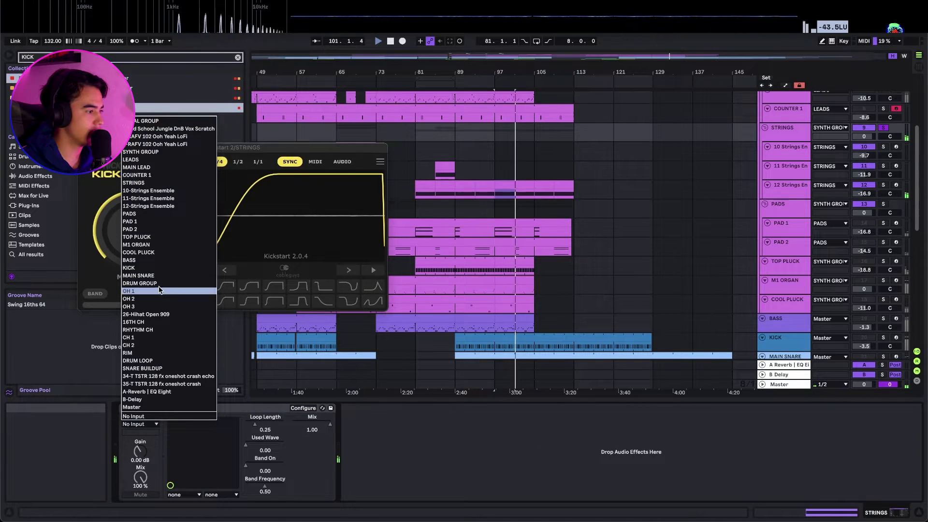
click(128, 267)
Audition the STRINGS group from bar 85, switch Kickstart 2 to audio triggering, and unsolo the group
click(423, 146)
key(plus)
key(plus)
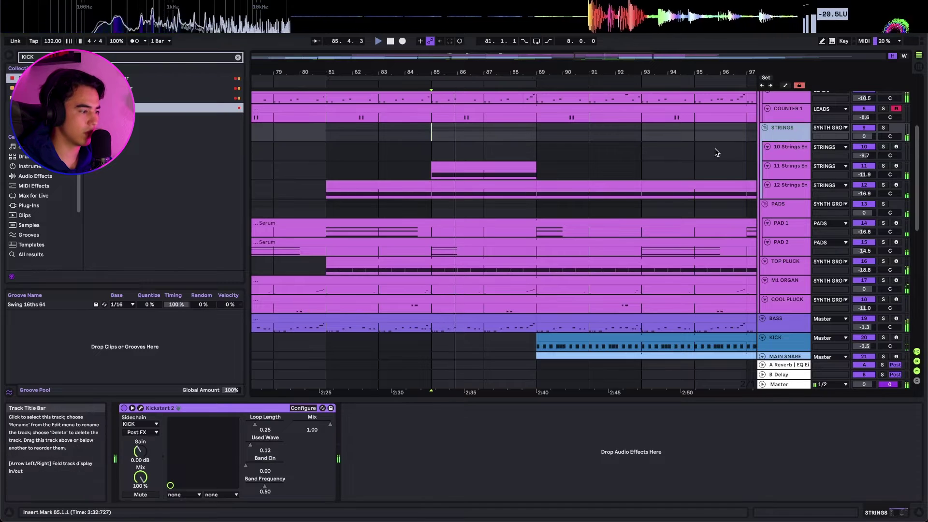
click(883, 127)
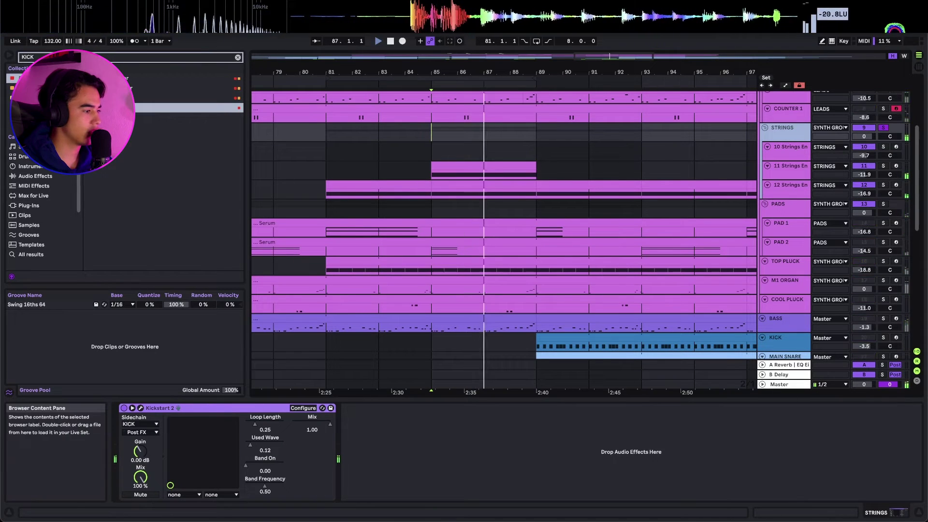
click(140, 408)
click(339, 164)
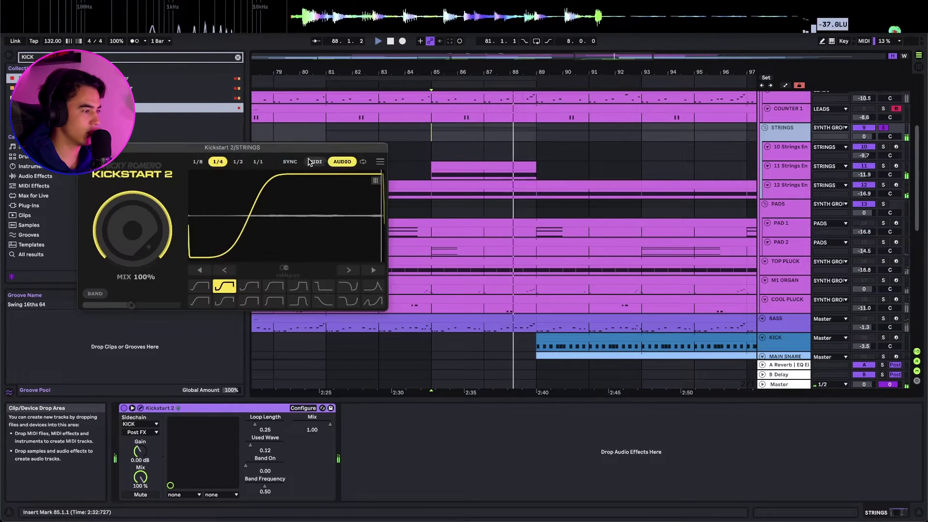
click(83, 148)
key(s)
Add EQ Eight to the STRINGS group and turn its first band into a low cut at 677 Hz
double_click(145, 98)
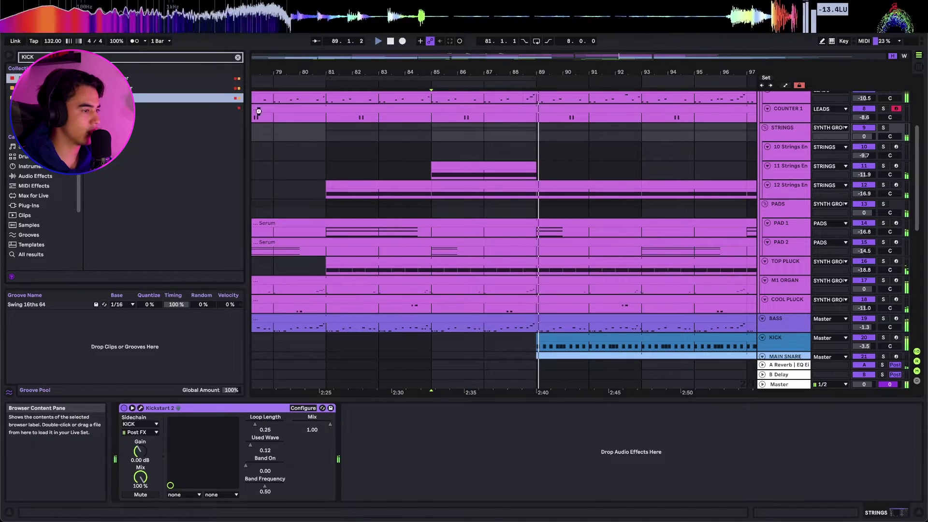
click(303, 149)
key(space)
key(space)
click(786, 130)
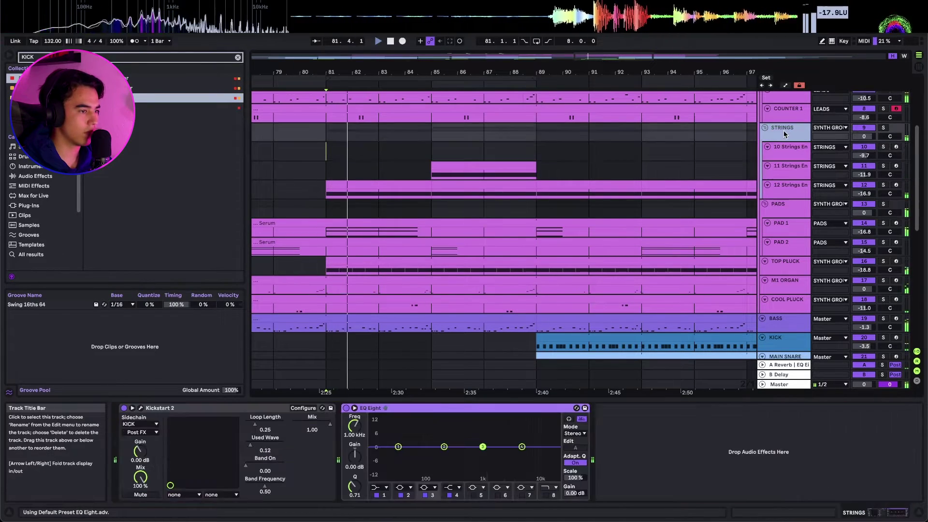
click(380, 487)
click(378, 497)
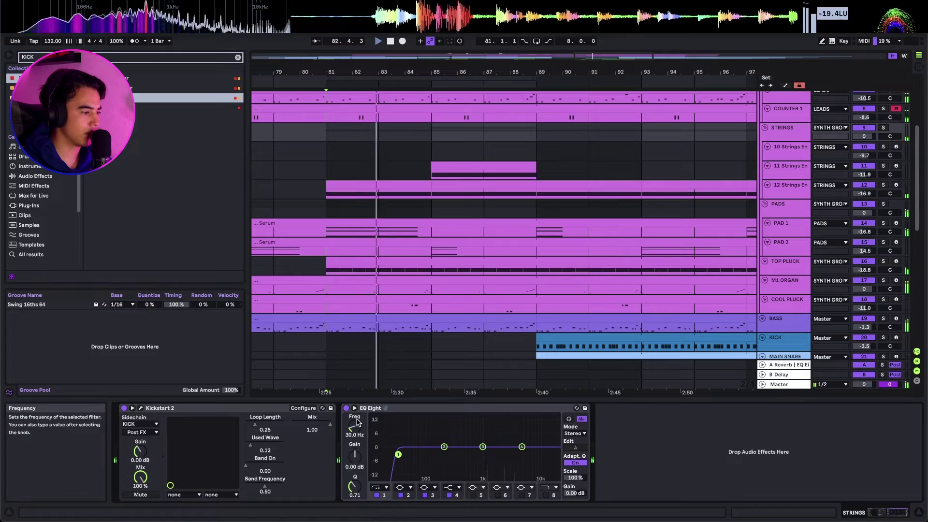
drag(354, 426, 353, 401)
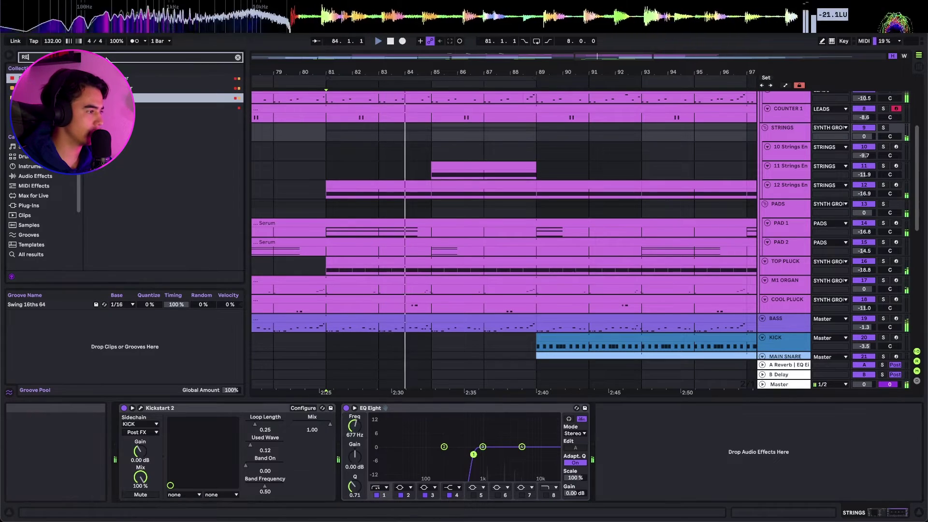
Add Reverb after the STRINGS group's EQ with a dry/wet mix of 37% and a decay of 891 ms
text(REVER)
drag(148, 114, 713, 448)
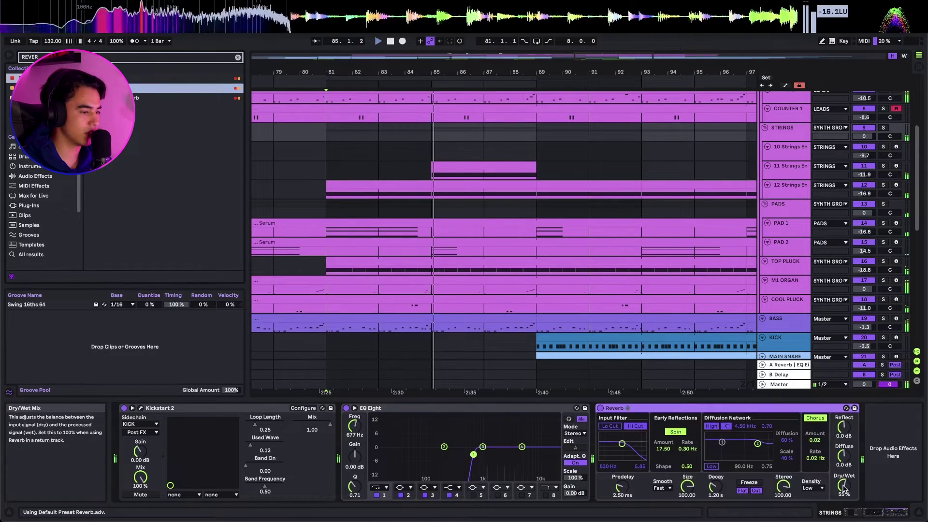
drag(843, 484, 842, 501)
drag(715, 486, 715, 491)
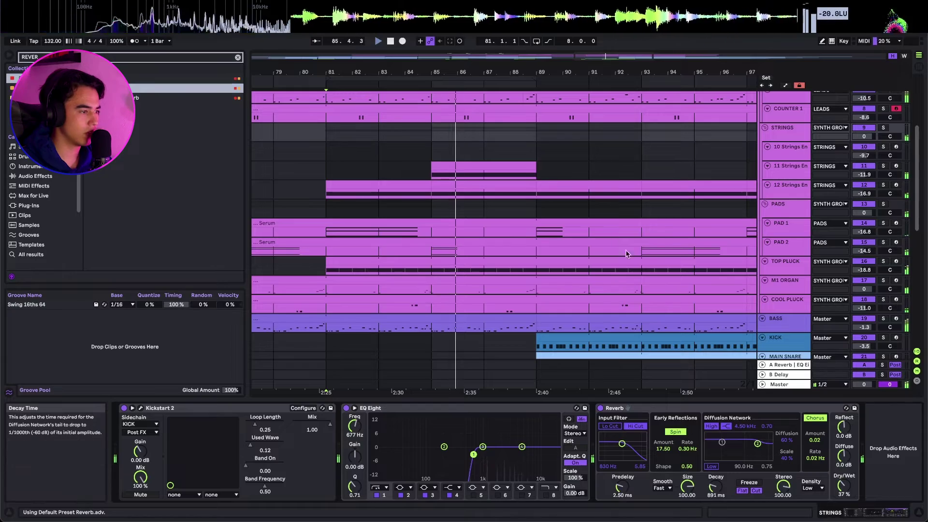
Set the second strings track's volume to -13.5 dB and audition the transition into bar 89
click(515, 174)
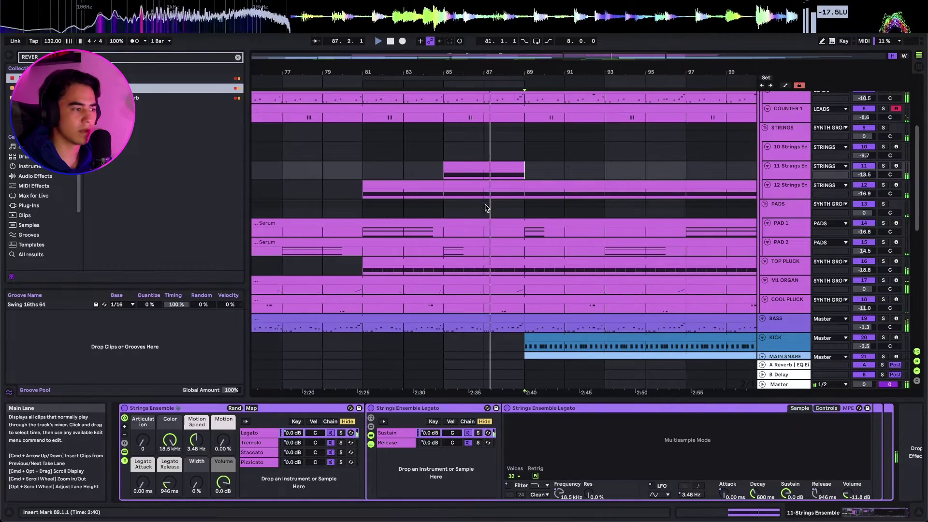
scroll(489, 205, down, 4)
click(513, 213)
scroll(513, 214, up, 3)
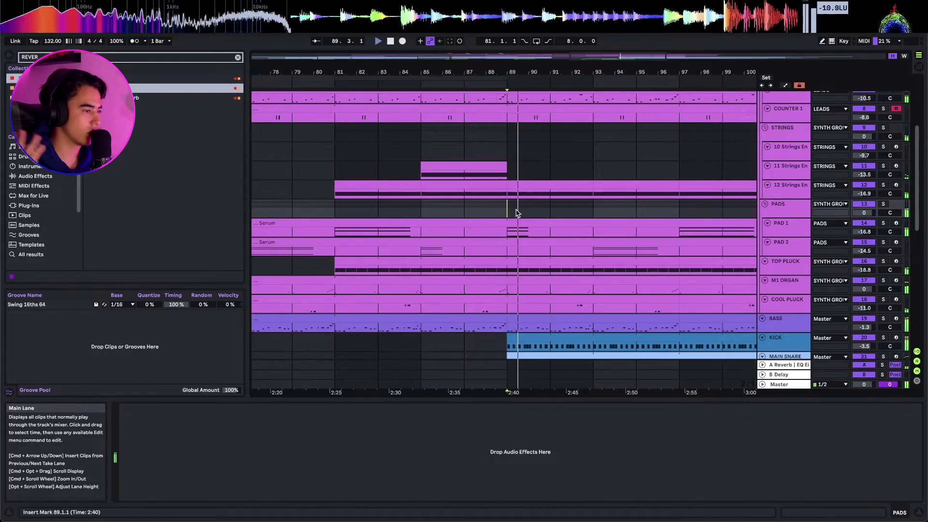
Delete the RIM track's audio from 89.3 to bar 90 and resume playback from bar 90
scroll(517, 213, down, 10)
scroll(498, 267, up, 4)
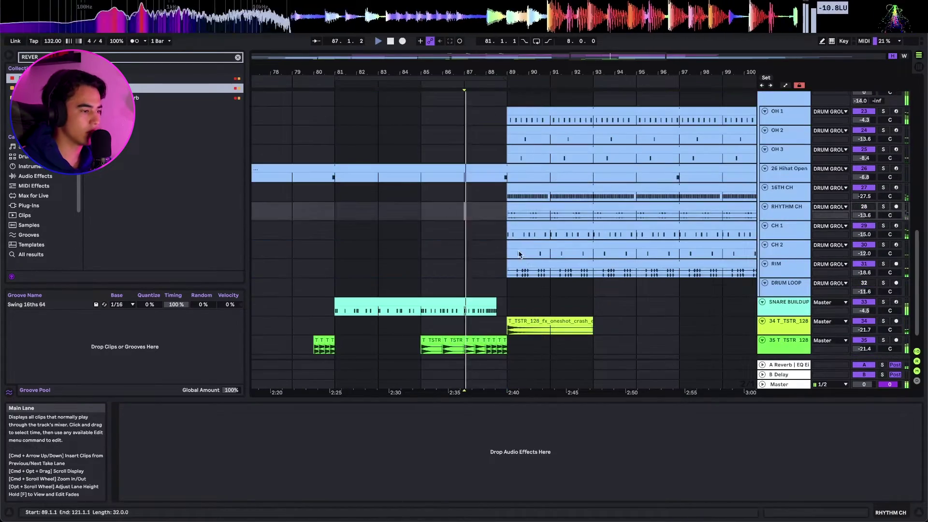
click(498, 266)
scroll(497, 266, up, 1)
drag(501, 292, 534, 300)
key(Delete)
click(462, 268)
click(461, 266)
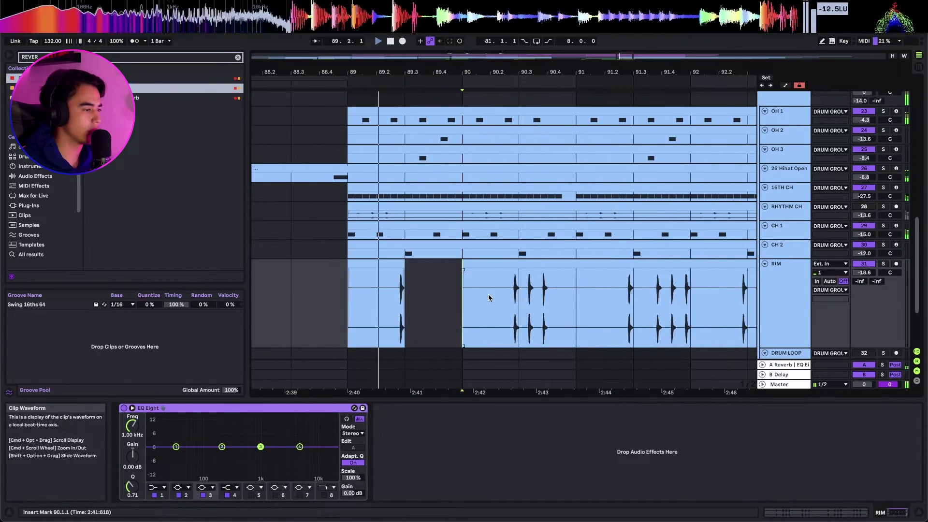
Delete the RIM track's audio from 91.3 to bar 92
scroll(473, 304, down, 2)
scroll(507, 276, right, 3)
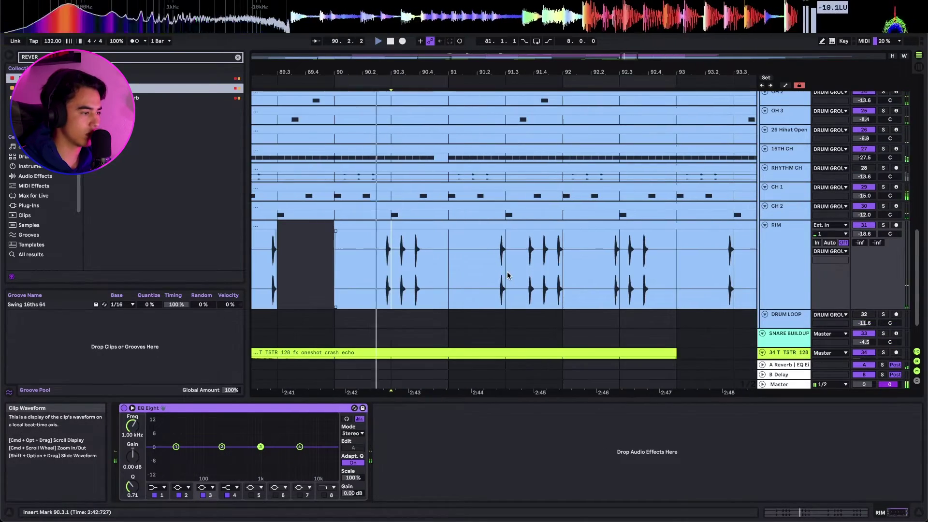
click(456, 265)
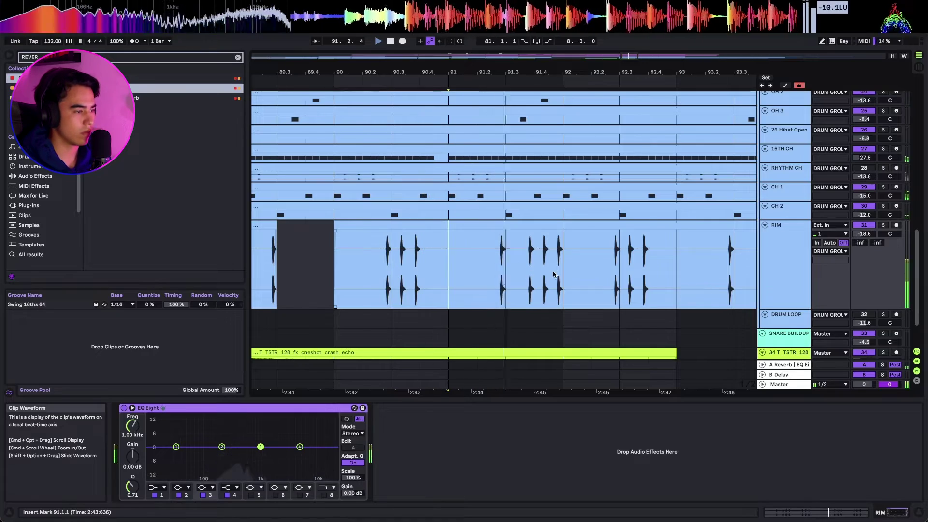
drag(551, 276, 520, 271)
key(Delete)
scroll(534, 271, up, 2)
click(483, 225)
scroll(485, 227, down, 5)
Audition the edited rim pattern and consolidate the RIM track's bars 89 to 93 into one clip
key(space)
click(330, 252)
click(358, 278)
drag(354, 278, 465, 260)
scroll(465, 260, right, 3)
scroll(466, 261, left, 3)
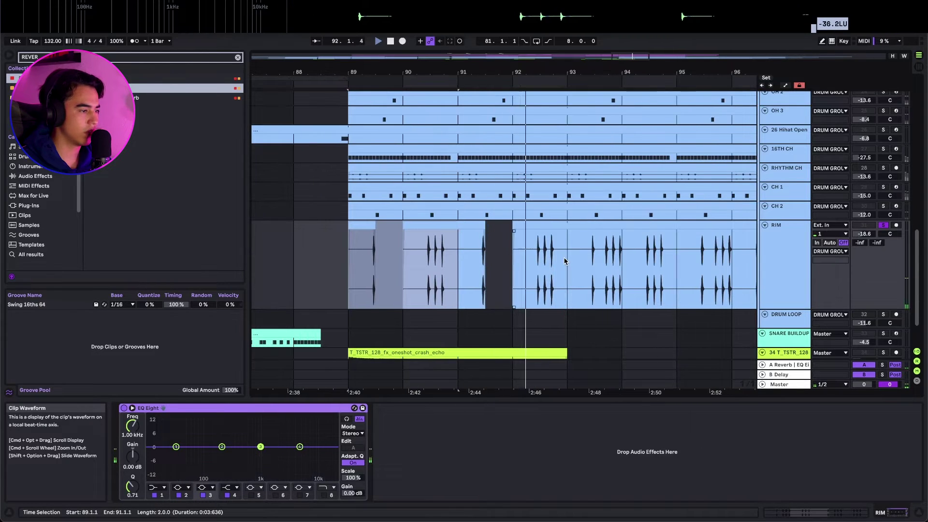
shift+click(565, 261)
key(super+j)
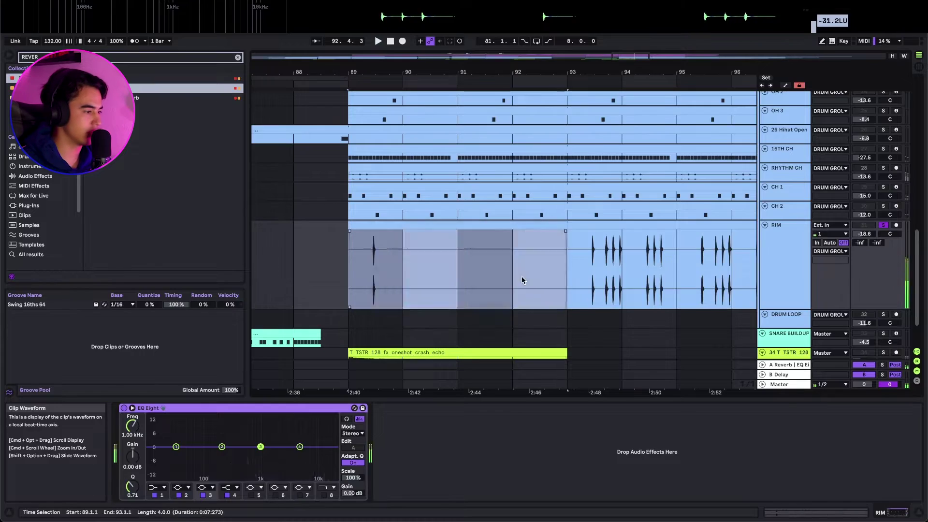
Unsolo the RIM track and extend its consolidated bar 89 clip to bar 129
click(193, 330)
key(shift+Tab)
key(s)
key(space)
scroll(466, 192, down, 5)
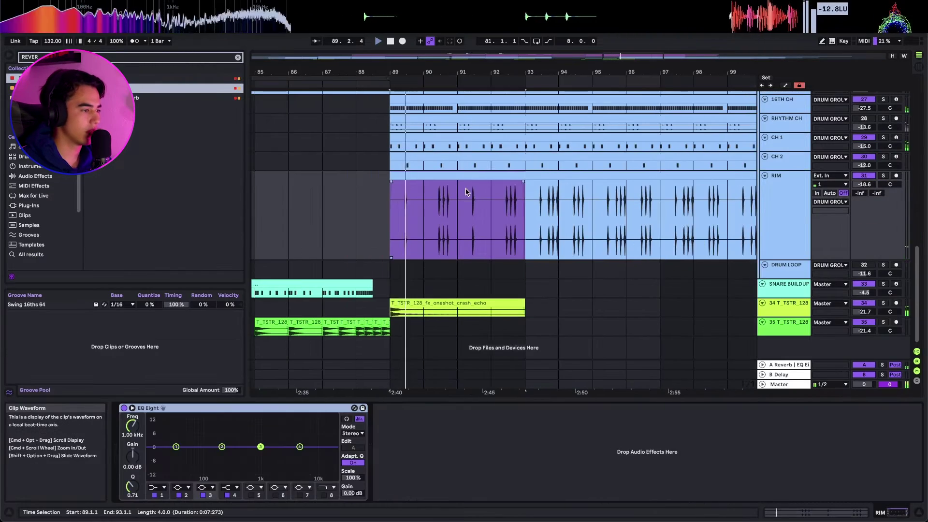
drag(472, 172, 700, 175)
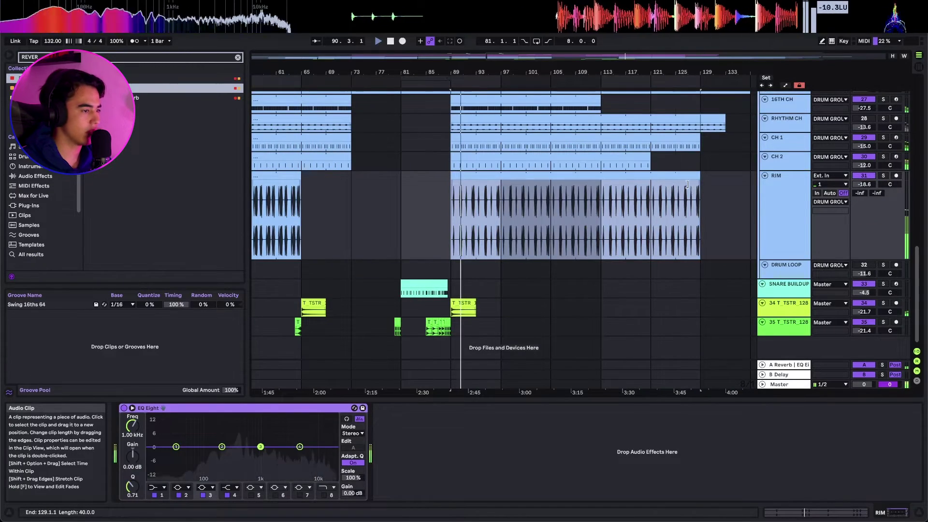
Paste the 40-bar rim pattern on the RIM track at bar 9
scroll(454, 194, left, 7)
click(303, 210)
key(super+v)
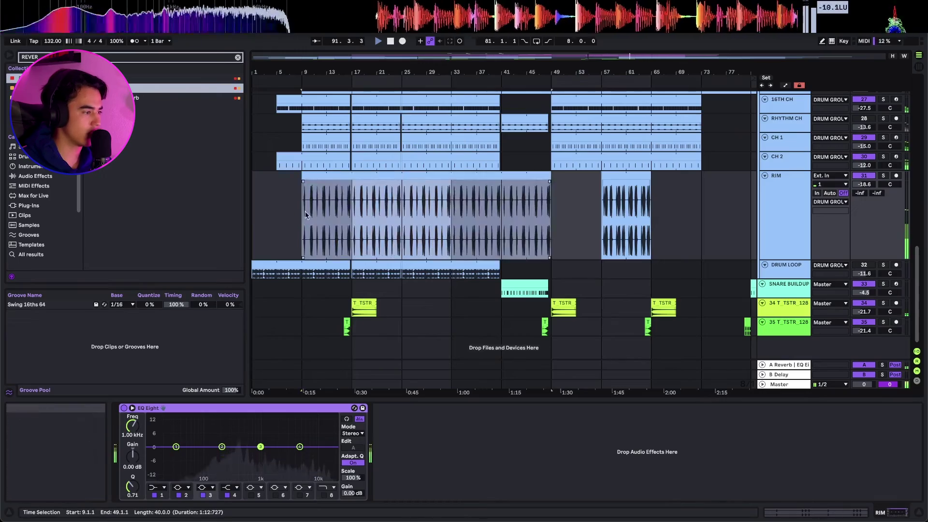
Compare the RIM track with and without the pasted pattern by undoing and redoing the paste
scroll(344, 210, up, 5)
double_click(401, 211)
scroll(402, 210, down, 2)
key(super+z)
key(super+shift+z)
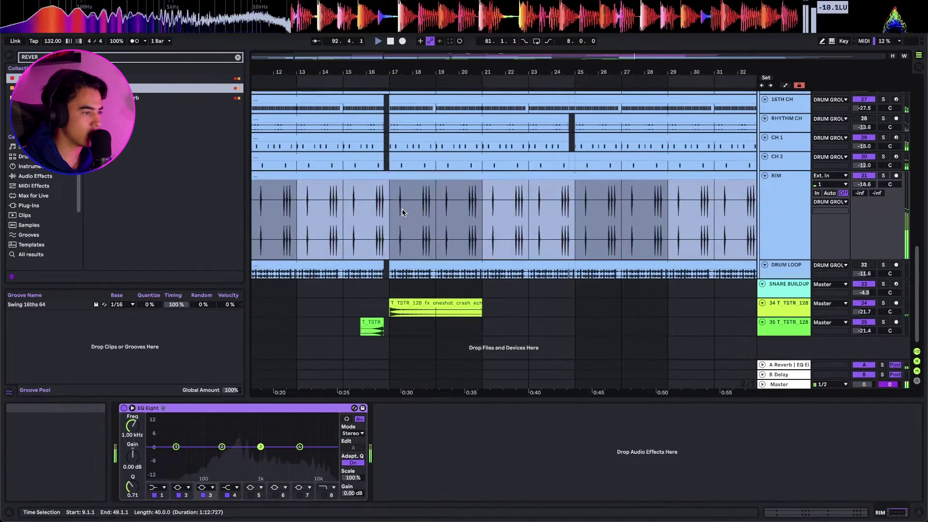
key(super+z)
scroll(438, 209, down, 5)
key(super+shift+z)
Cut the first RIM section short at bar 33 and collapse the RIM track
drag(459, 178, 391, 181)
click(373, 199)
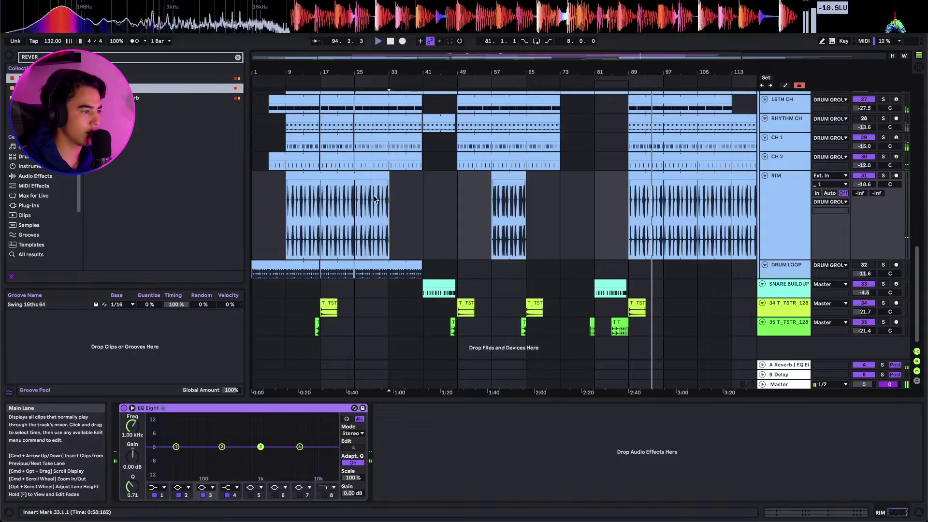
click(498, 207)
scroll(531, 201, down, 3)
scroll(531, 201, up, 2)
scroll(531, 201, down, 3)
click(615, 231)
scroll(576, 240, up, 1)
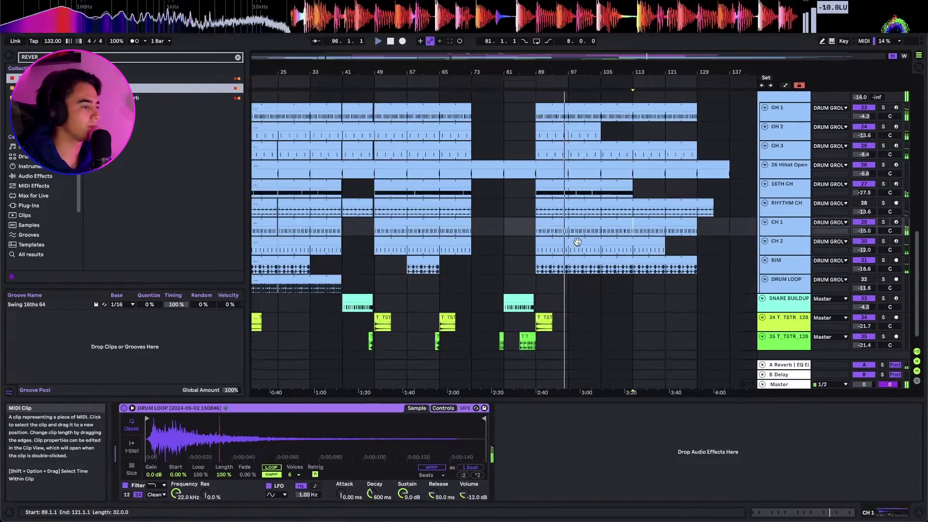
Return to the synth tracks, play the arrangement from bar 49, and save the current Set
scroll(575, 242, up, 8)
scroll(583, 240, up, 8)
scroll(582, 239, down, 5)
click(545, 241)
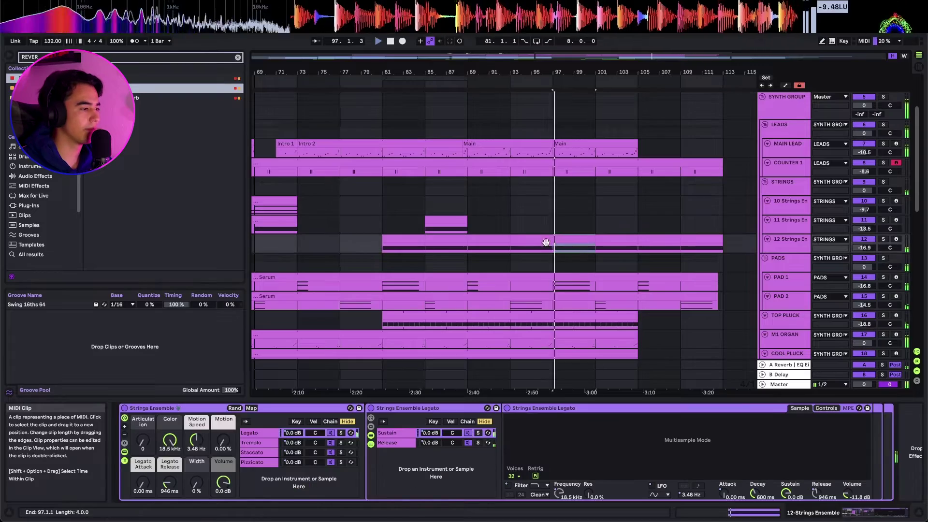
scroll(545, 241, down, 5)
click(423, 226)
key(space)
key(space)
key(super+s)
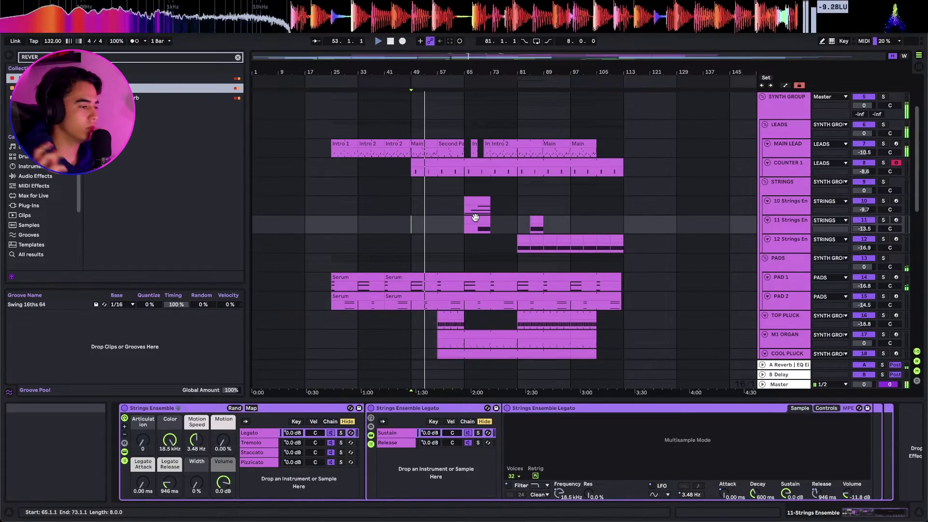
Duplicate the COUNTER 1 track, clear the copy's clips, and arm the copy for recording
click(790, 173)
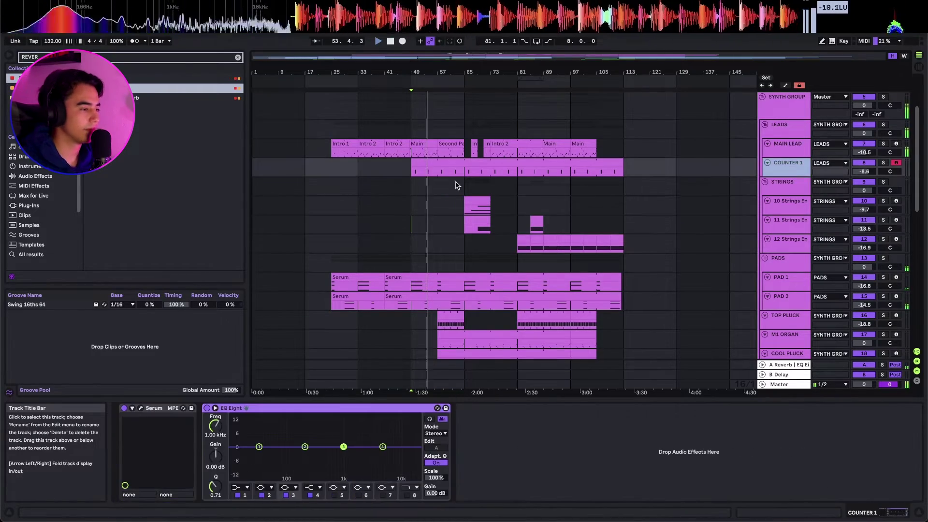
key(ctrl+d)
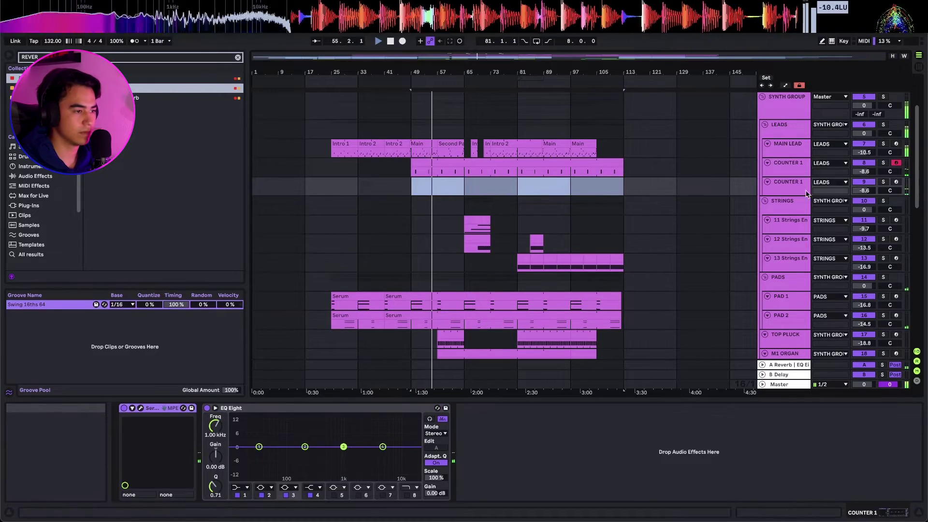
click(796, 185)
click(896, 182)
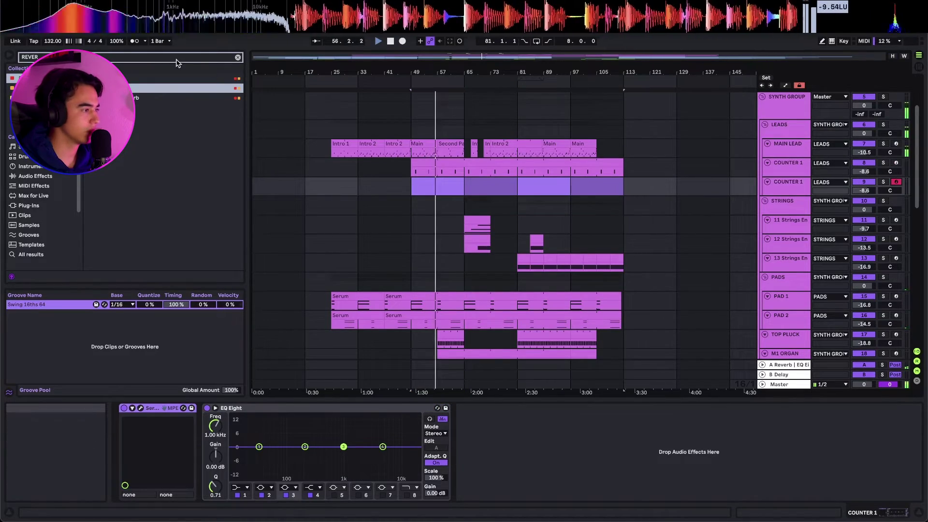
Search the browser for SER, and switch the copied COUNTER 1 track's Serum to the LD - Cosmic Resonances preset
text(SER)
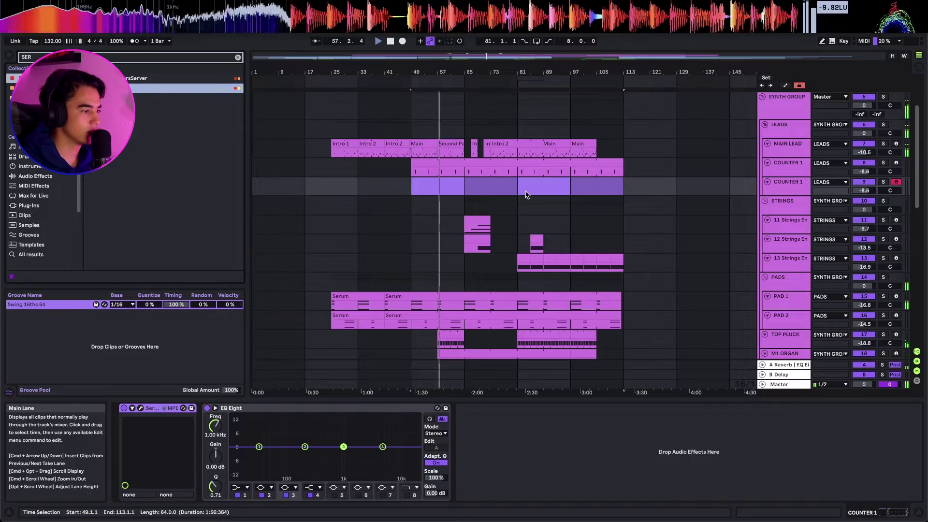
click(140, 408)
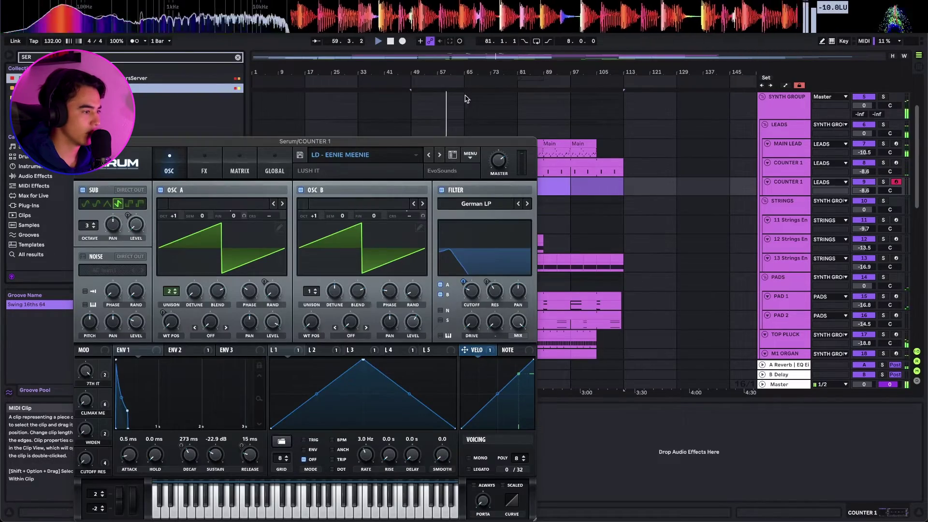
drag(420, 141, 540, 65)
click(549, 80)
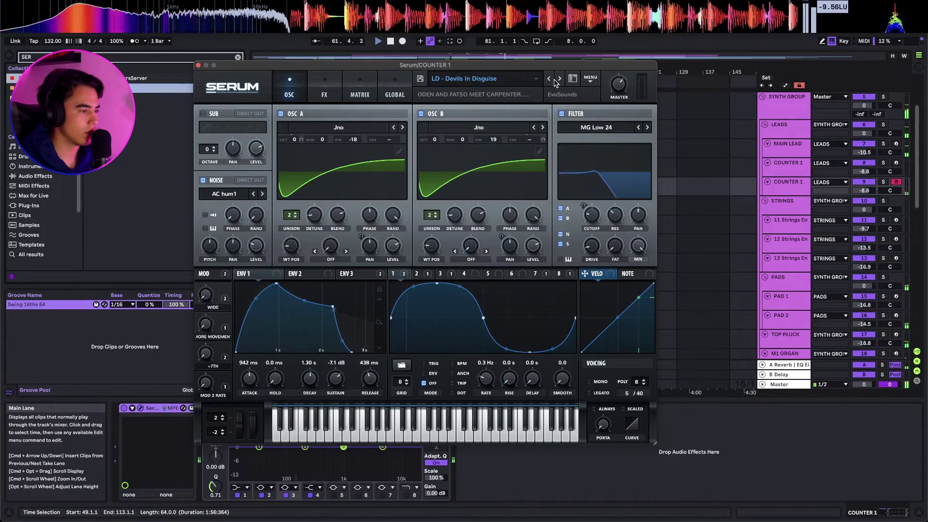
click(549, 80)
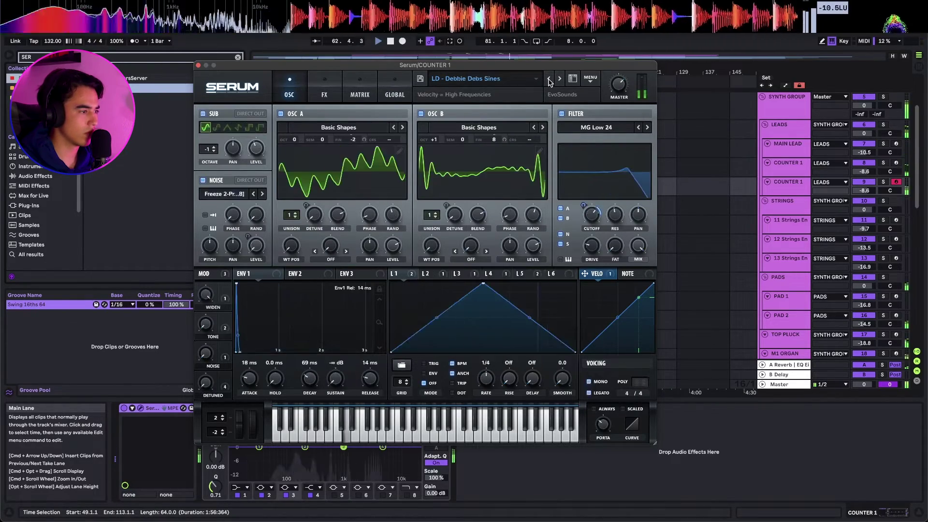
click(549, 81)
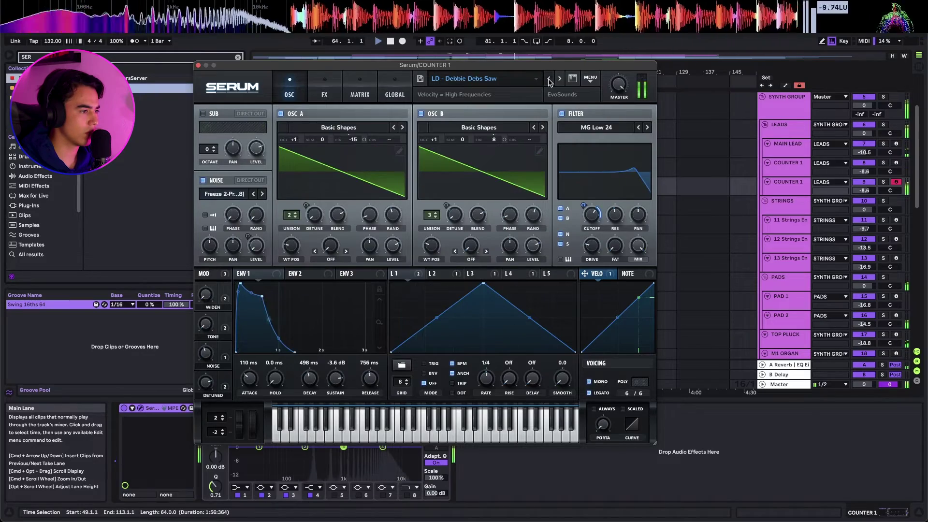
click(549, 81)
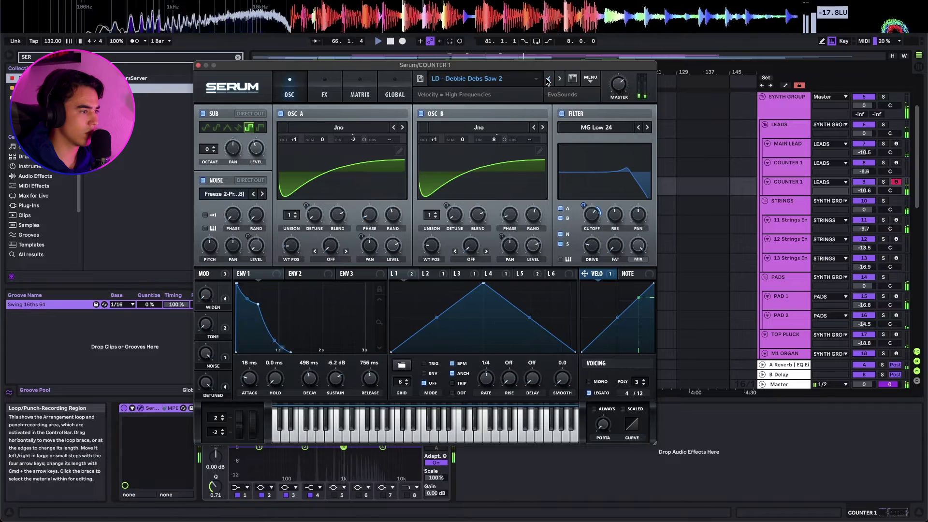
click(547, 81)
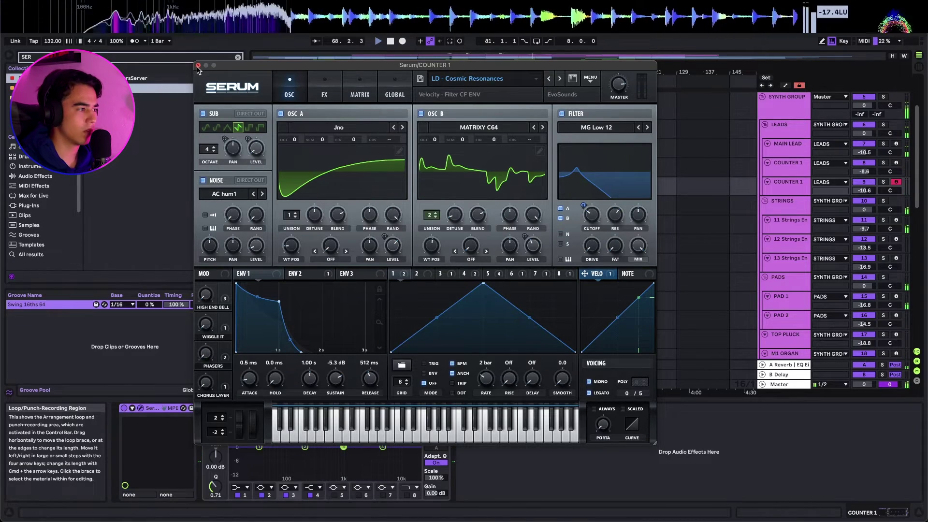
Record a counter part on the copied COUNTER 1 track from about bar 69 to 75, and play it back from bar 69
click(401, 41)
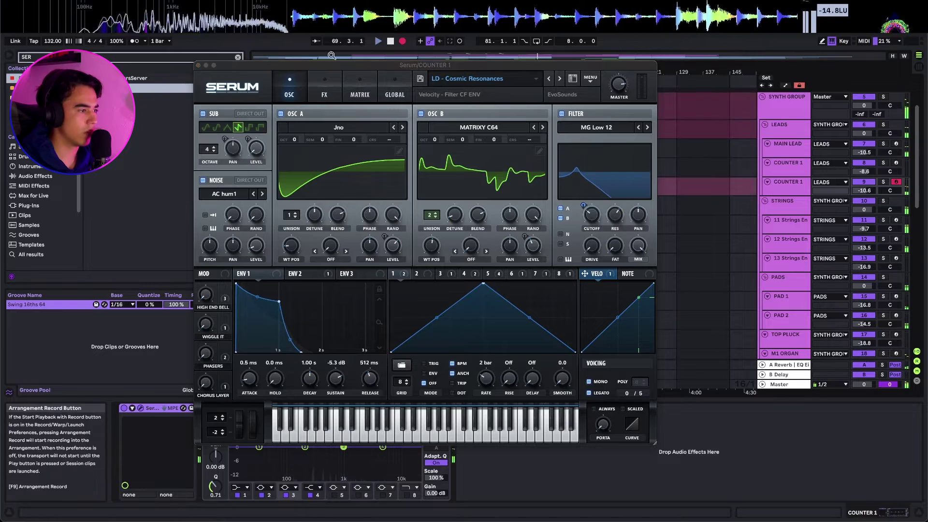
click(198, 66)
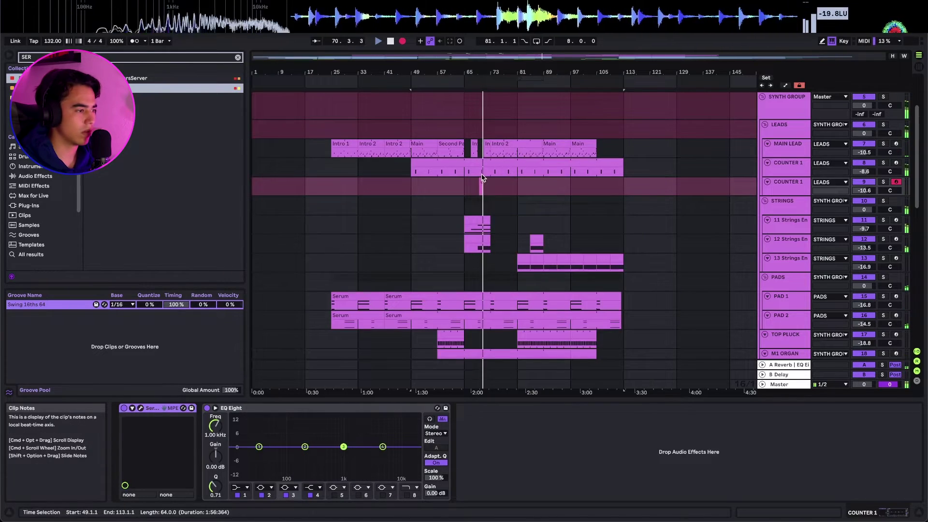
scroll(534, 201, up, 10)
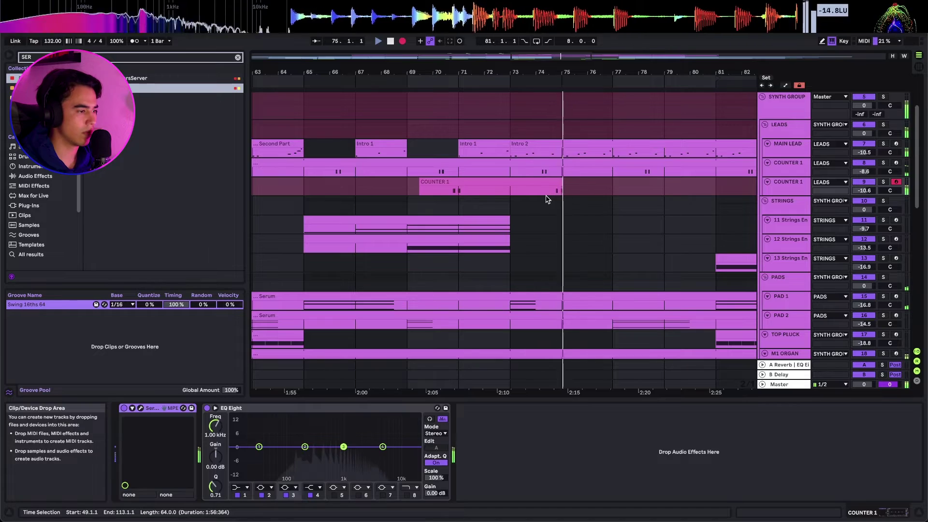
key(space)
click(408, 192)
key(space)
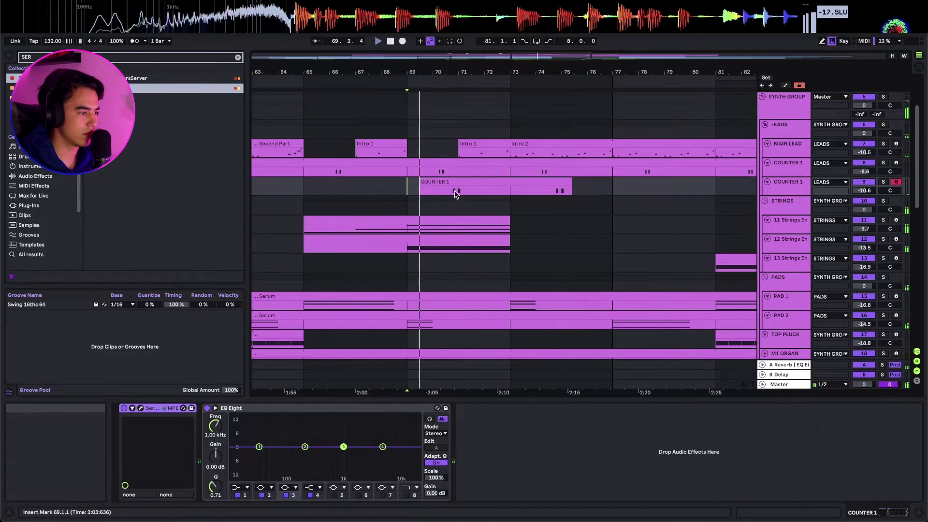
Consolidate bars 69 to 73 of the recorded take into a four-bar clip
drag(410, 192, 502, 192)
key(super+1)
shift+click(459, 193)
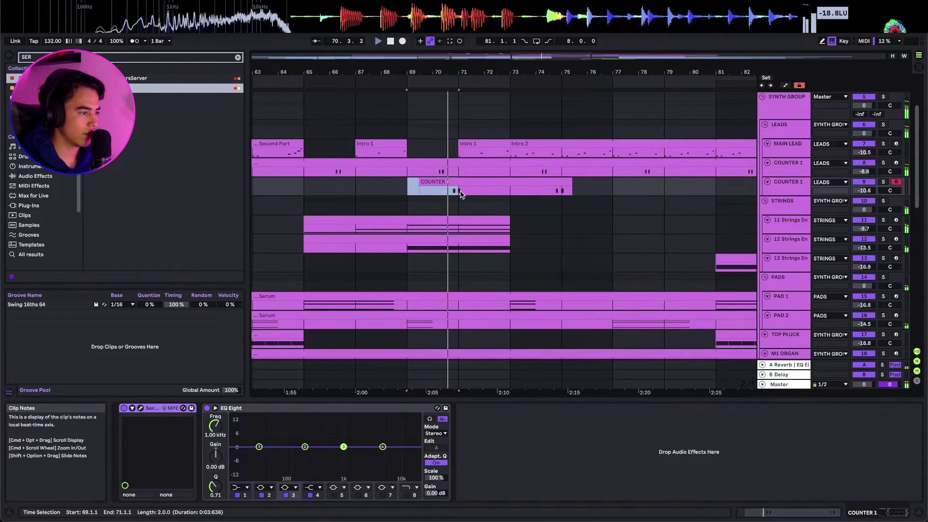
shift+click(512, 192)
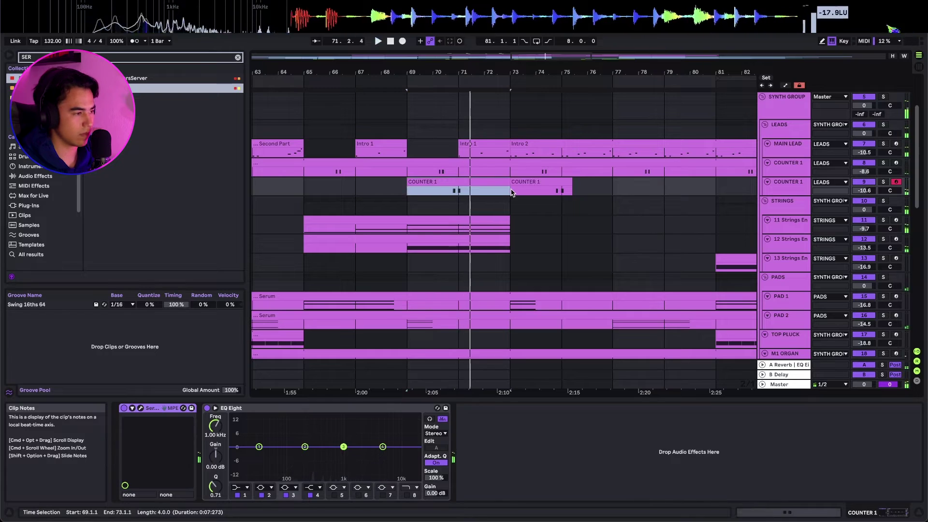
Shift the first D2 note of the four-bar clip slightly earlier and apply the Swing 16ths 64 groove to the clip
double_click(511, 192)
click(572, 388)
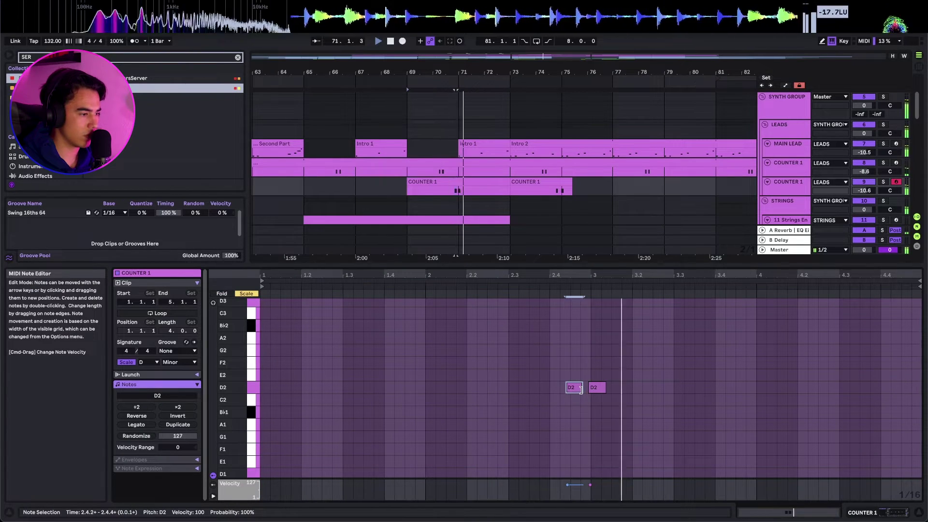
click(469, 188)
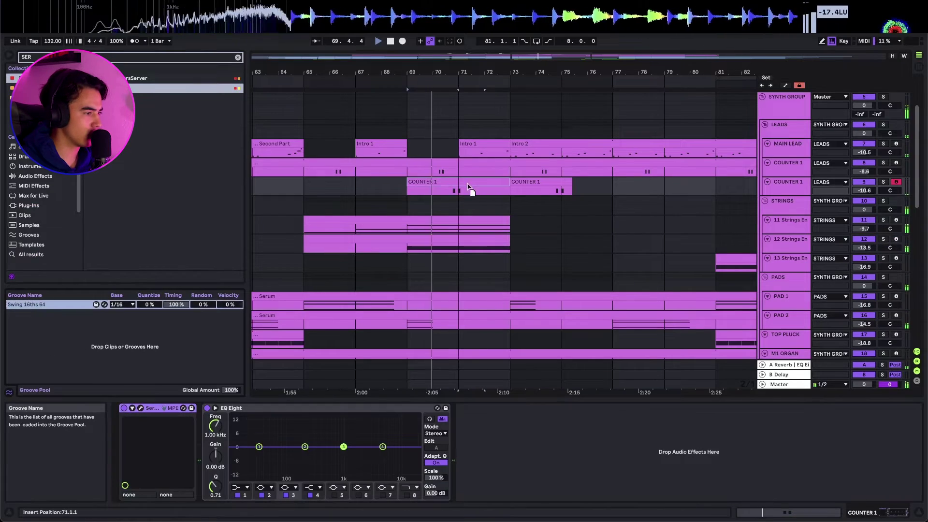
click(444, 182)
scroll(446, 183, up, 5)
double_click(524, 190)
click(576, 399)
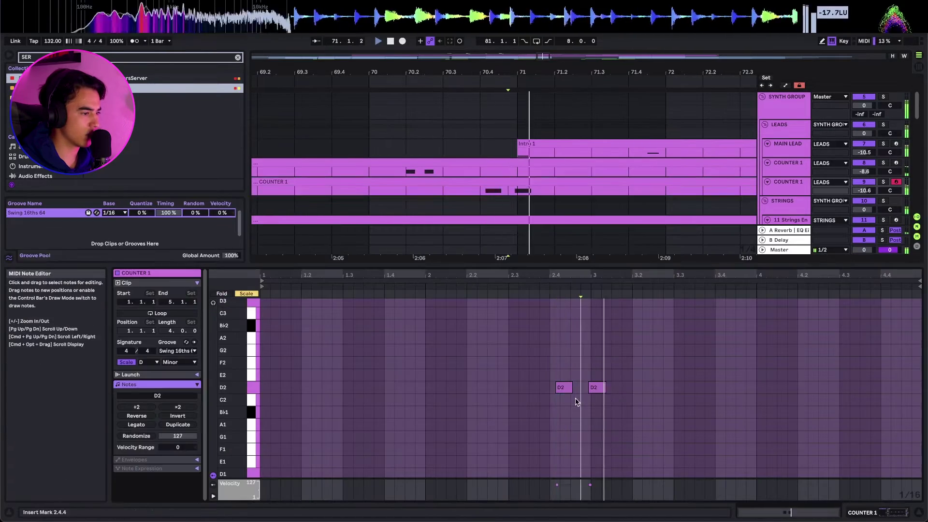
Extend the clip over the leftover recording to bar 91 and turn on its looping
key(shift+Tab)
click(507, 180)
scroll(507, 181, down, 6)
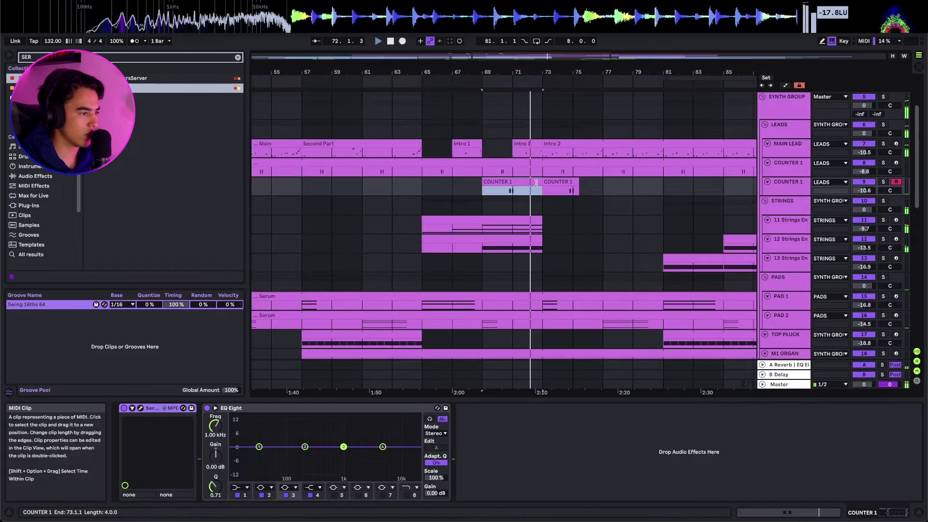
drag(544, 183, 773, 183)
key(shift+Tab)
click(160, 312)
key(shift+Tab)
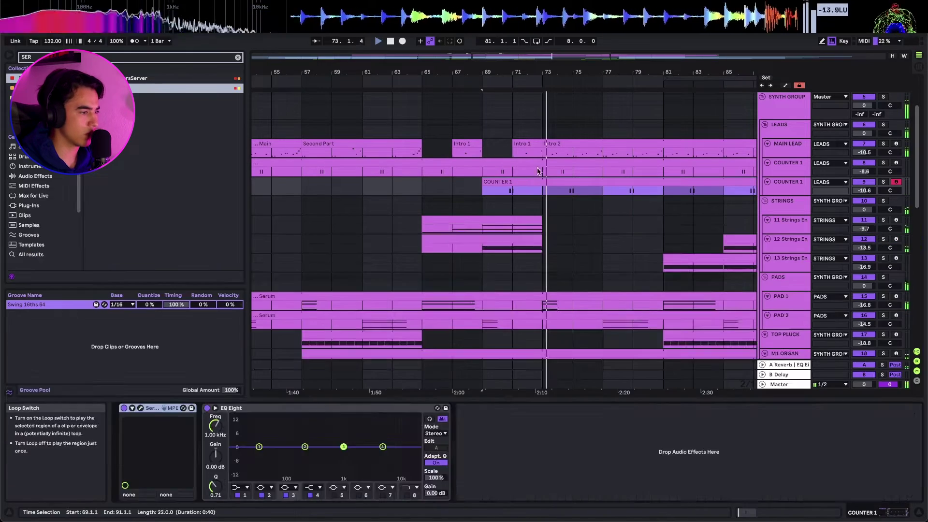
Lower the copied COUNTER 1 track to -13.7 dB and shorten its looped clip to end at bar 73
click(565, 182)
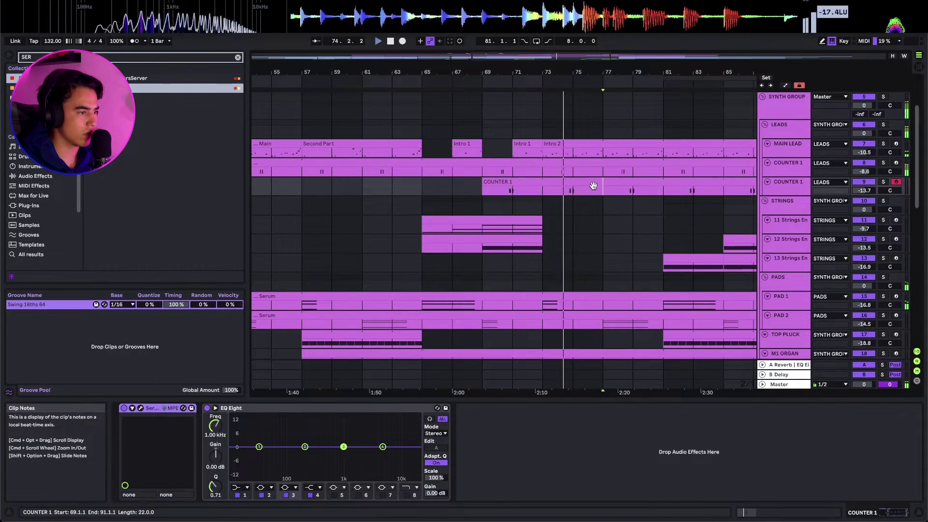
scroll(571, 184, down, 5)
scroll(501, 183, up, 6)
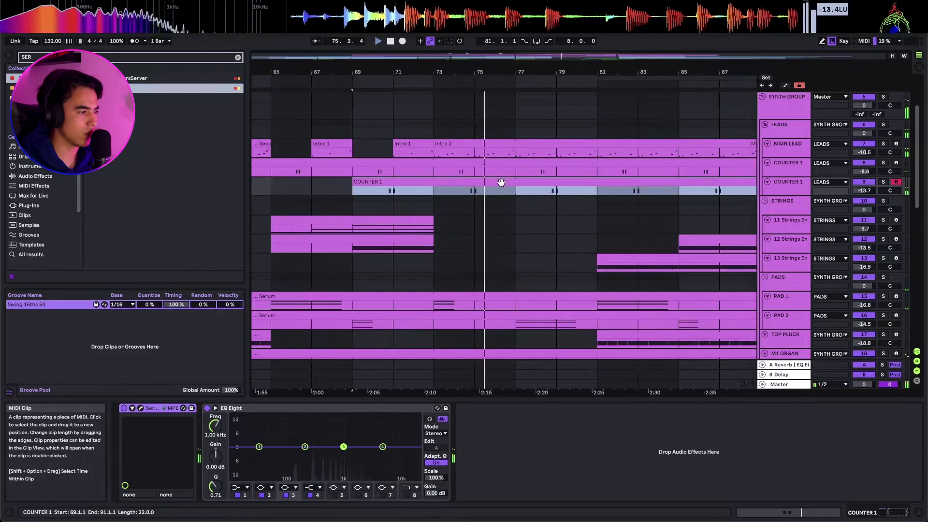
scroll(501, 191, down, 5)
drag(548, 182, 453, 184)
scroll(511, 184, up, 4)
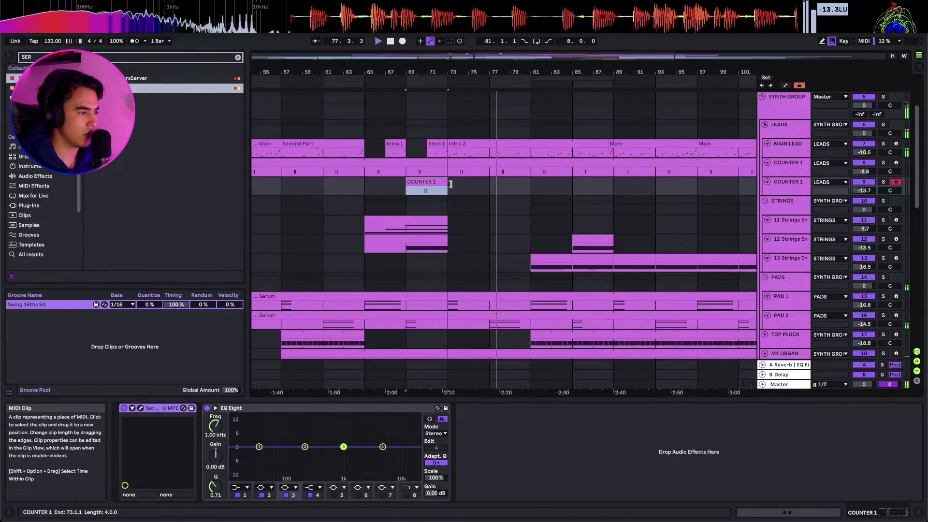
Paste a copy of the four-bar counter clip at bar 81 and rework it to repeat from bar 85 to bar 97
key(super+c)
click(529, 190)
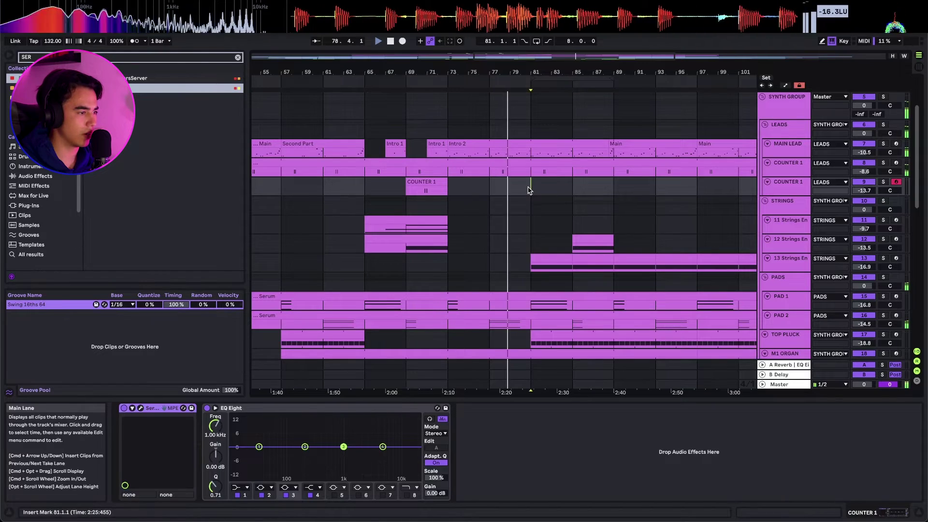
key(super+v)
scroll(531, 185, up, 5)
mouse_move(532, 184)
mouse_down()
mouse_move(460, 186)
mouse_move(530, 185)
mouse_up()
scroll(531, 185, down, 5)
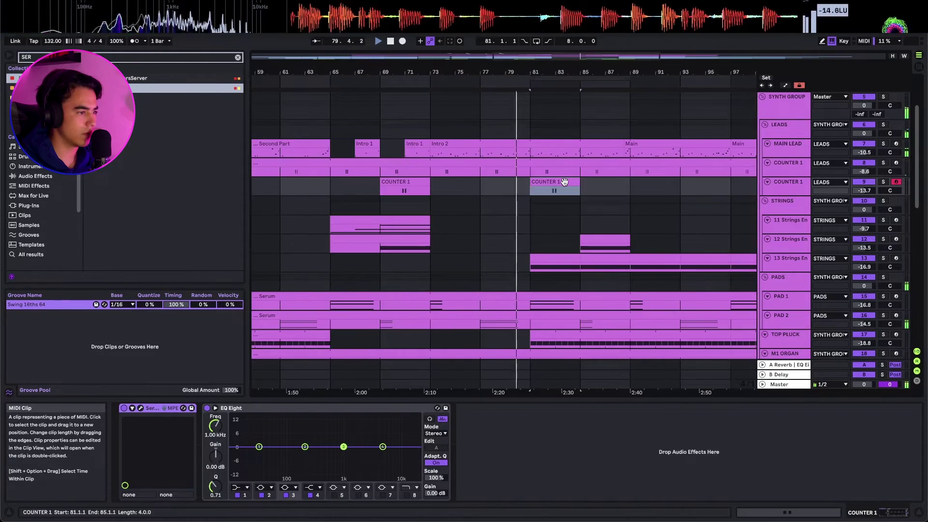
scroll(527, 182, down, 1)
scroll(527, 182, down, 3)
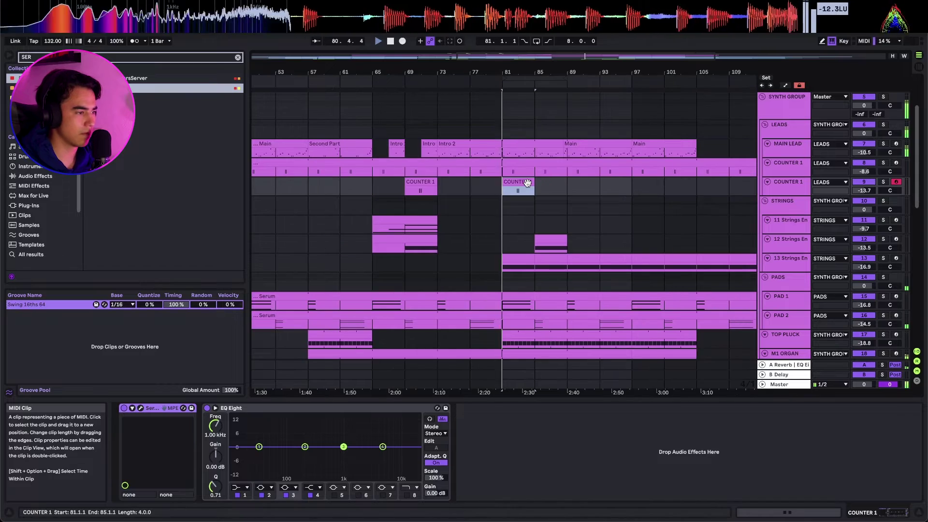
drag(528, 183, 632, 183)
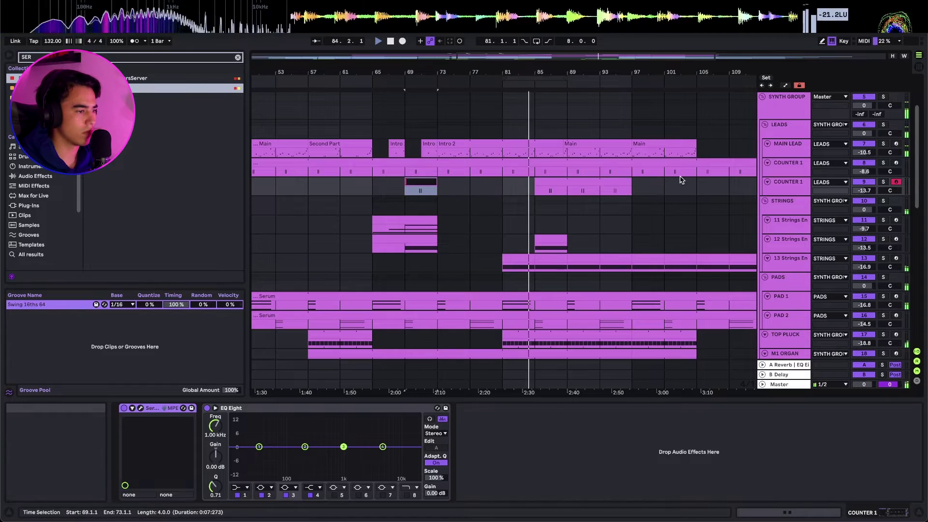
Rename the copied track COUNTER 2 and lower its volume to -14.4 dB
click(802, 183)
click(802, 184)
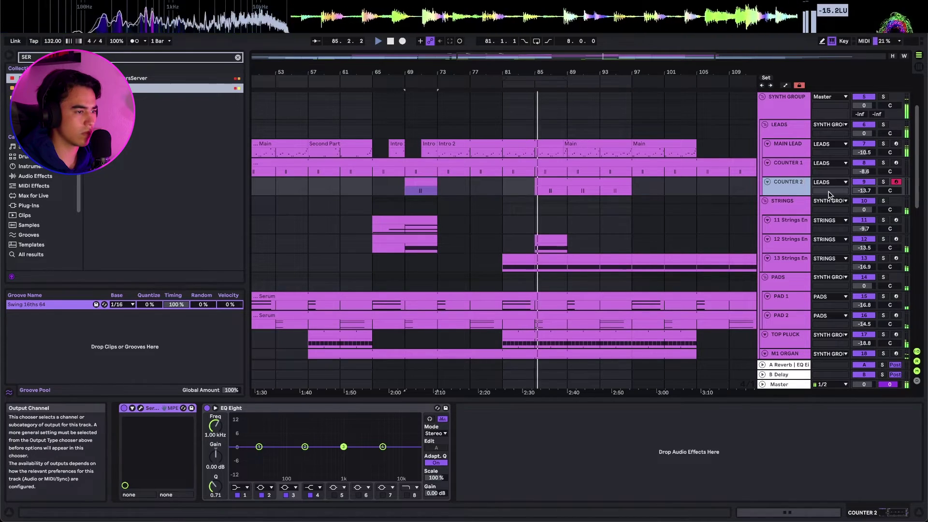
click(568, 185)
scroll(568, 185, up, 5)
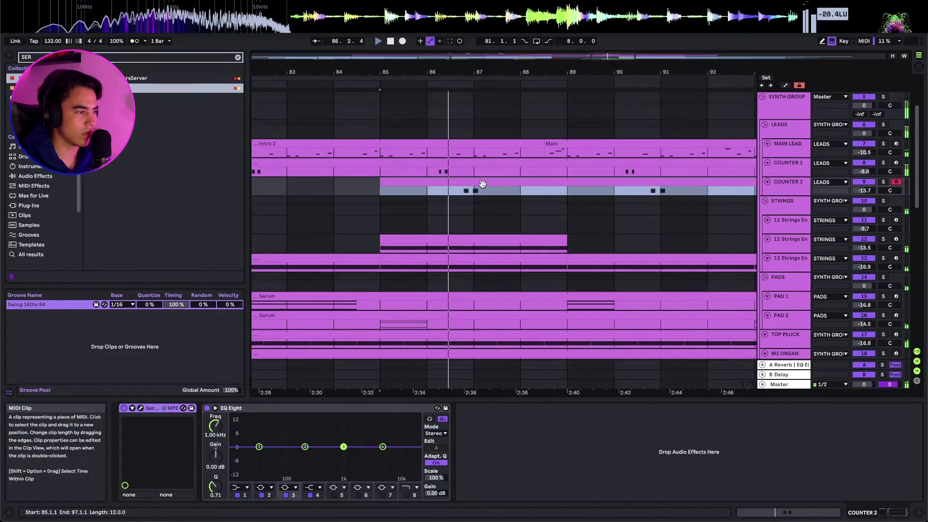
scroll(482, 184, down, 1)
drag(858, 191, 858, 194)
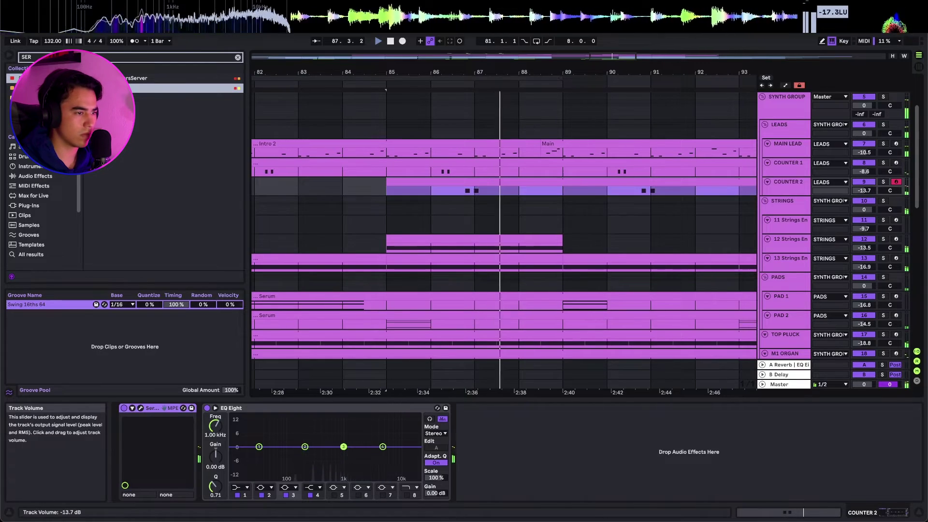
Delete the COUNTER 2 repeat in bars 89 to 93 and consolidate bars 85 to 93 into one eight-bar clip
scroll(553, 188, down, 3)
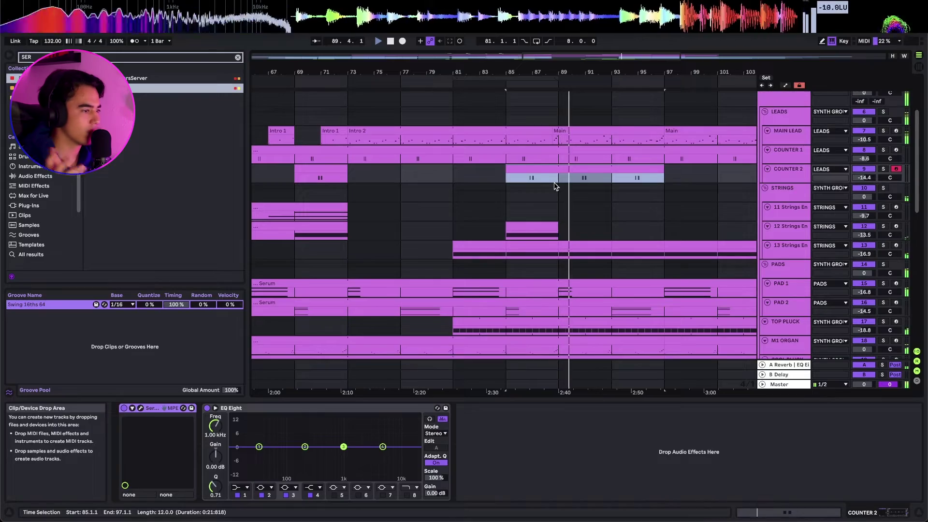
scroll(555, 186, down, 3)
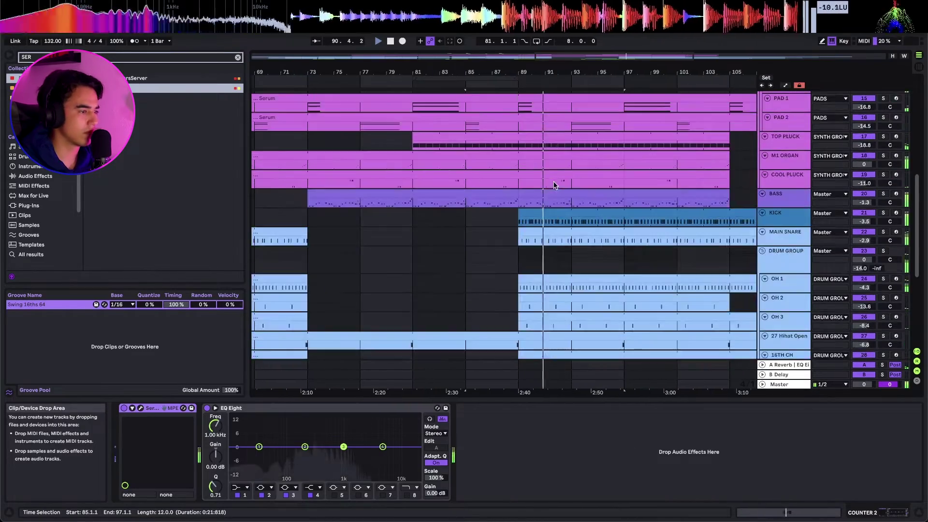
scroll(556, 183, up, 6)
drag(519, 267, 570, 268)
key(Delete)
drag(467, 268, 553, 269)
double_click(555, 259)
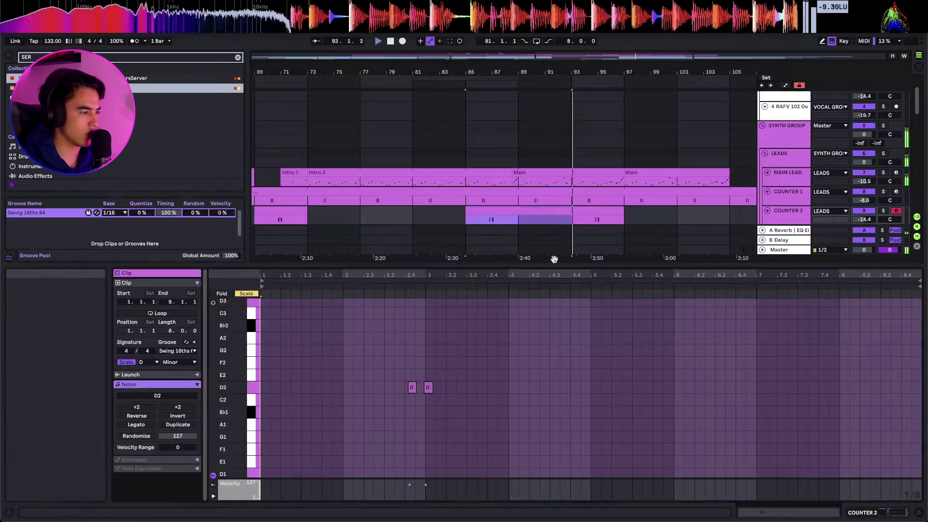
key(shift+Tab)
Extend the eight-bar COUNTER 2 clip to bar 105 and turn on its looping
drag(570, 208, 714, 211)
key(shift+Tab)
click(156, 313)
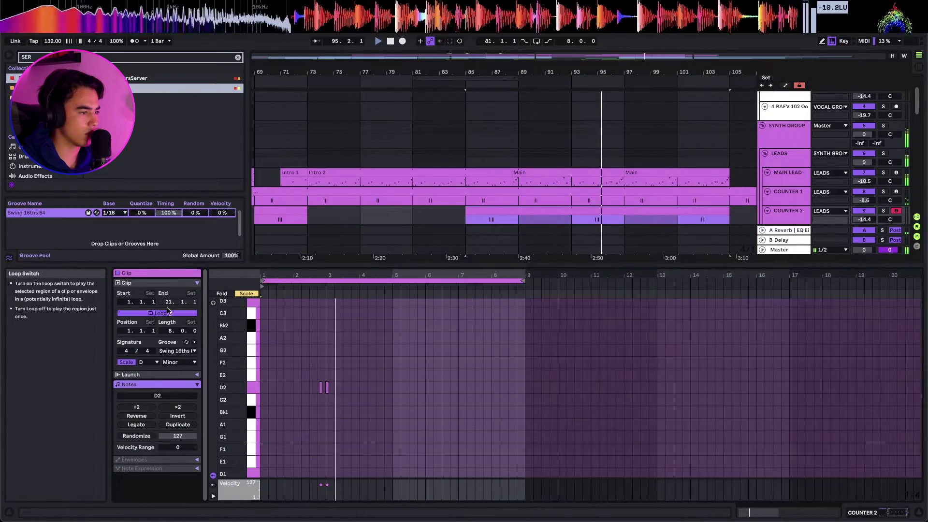
key(shift+Tab)
Stop playback, go down to the SNARE BUILDUP track, and play its clip from bar 81
scroll(537, 205, down, 2)
click(486, 214)
key(space)
scroll(422, 230, down, 5)
scroll(490, 239, down, 10)
click(534, 285)
key(z)
key(space)
Check the SNARE BUILDUP clip's notes and device chain, and solo the track
key(shift+Tab)
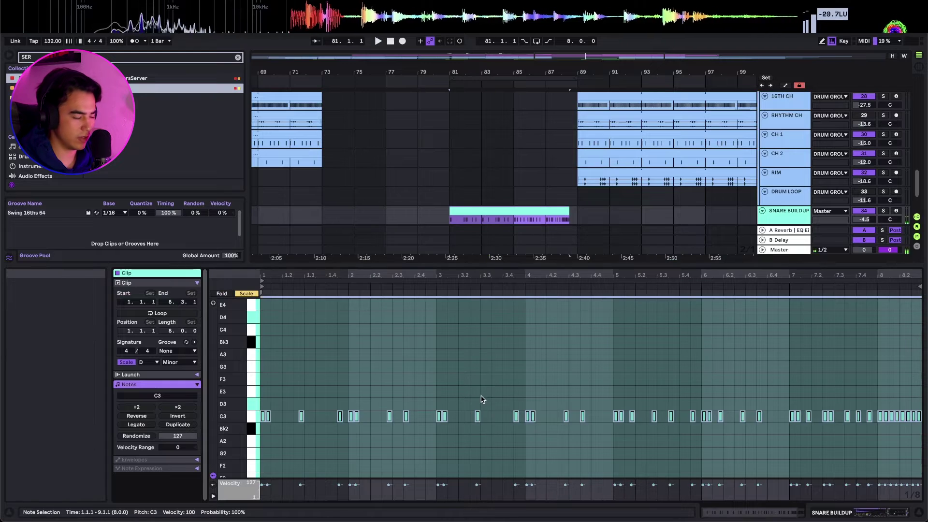
key(shift+Tab)
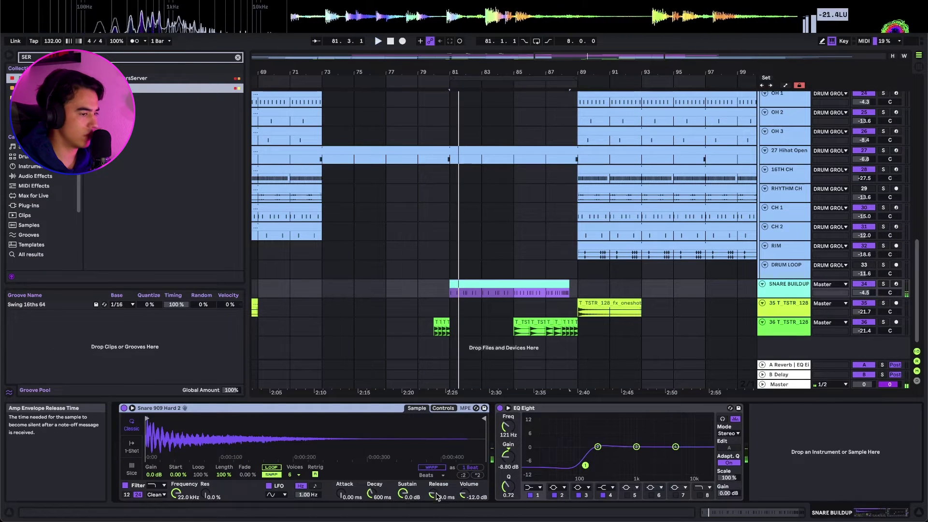
key(s)
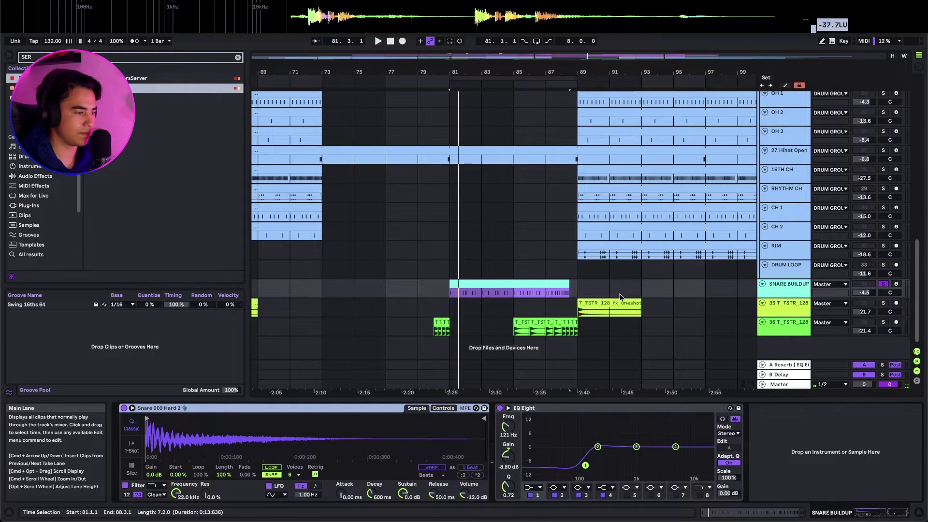
Show the Snare 909 Hard 2 volume envelope release automation on the SNARE BUILDUP track and enlarge its lane
right_click(432, 496)
click(454, 501)
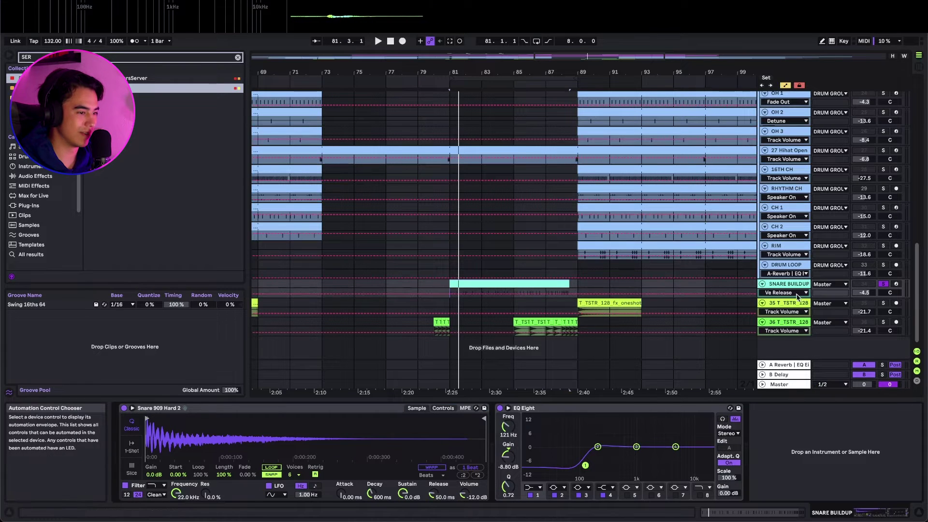
drag(789, 295, 785, 359)
Inspect the notes of the SNARE BUILDUP clip during playback and return to the device chain
double_click(522, 286)
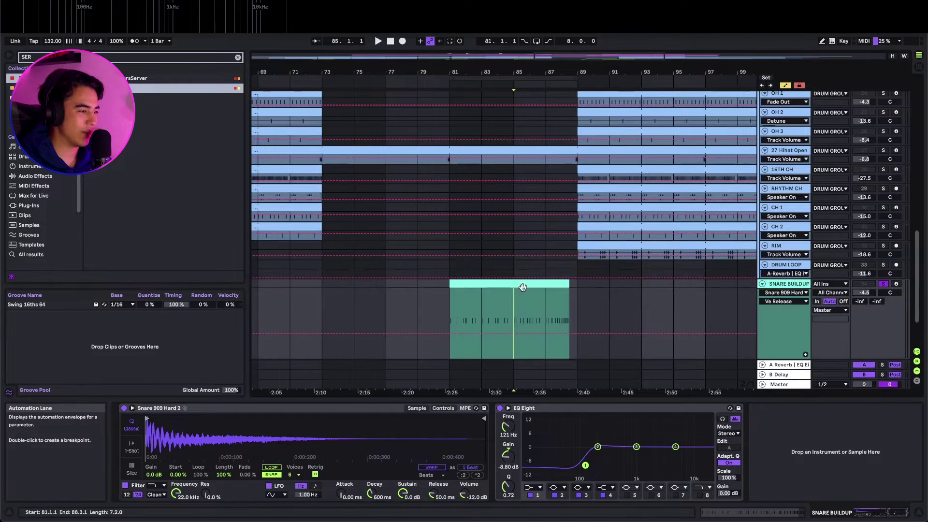
click(535, 384)
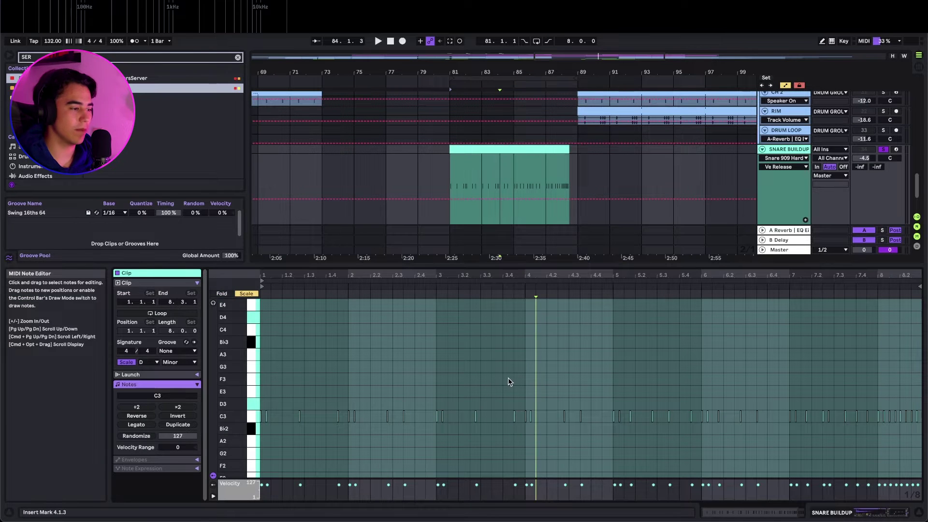
key(space)
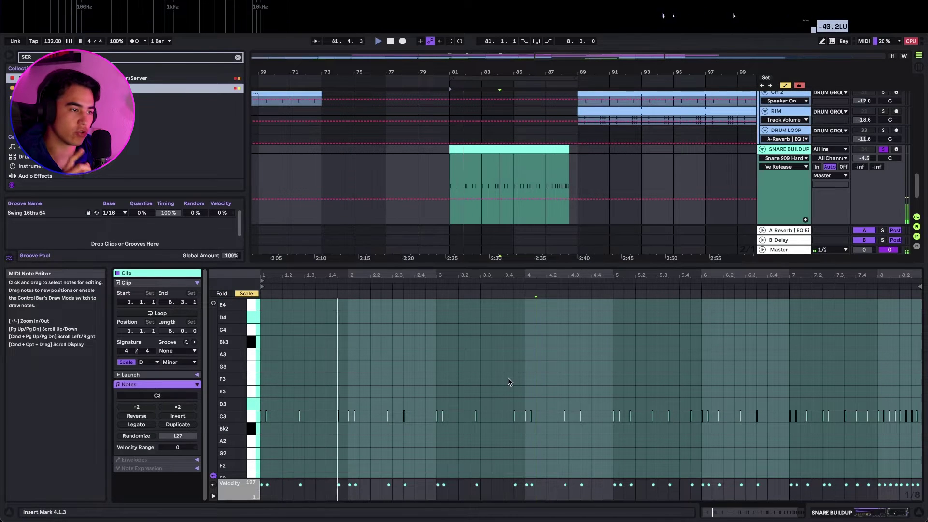
key(shift+Tab)
Automate the snare's release to rise from bar 81 to about 3.5 s at the clip's end, and play from bar 81
right_click(437, 497)
click(464, 496)
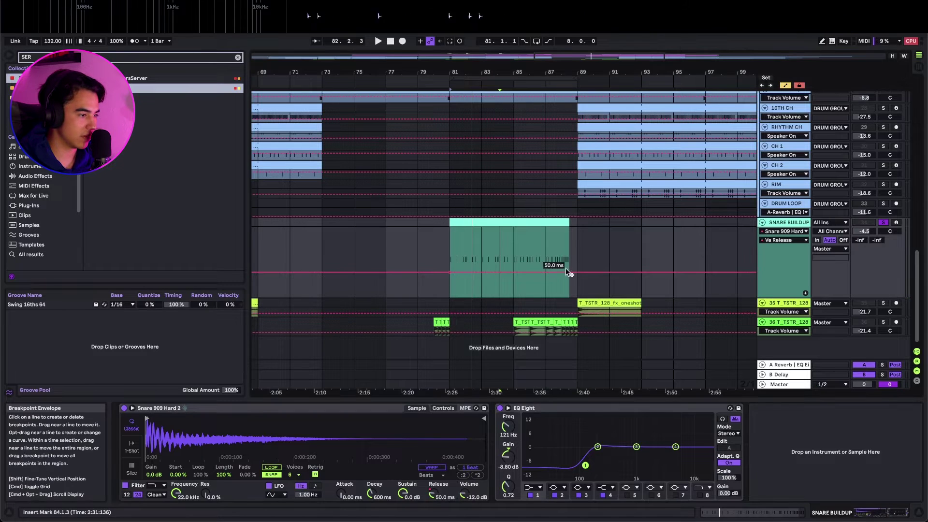
drag(569, 272, 569, 272)
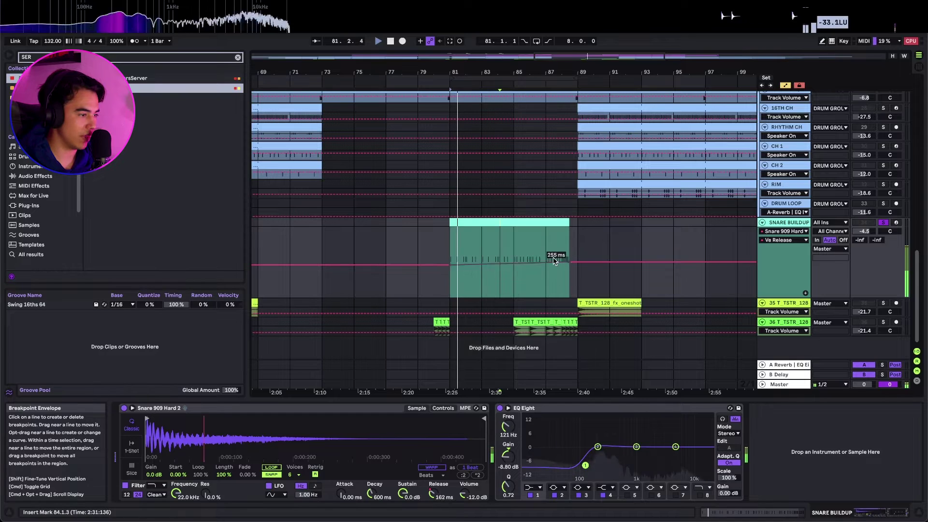
drag(570, 236, 570, 245)
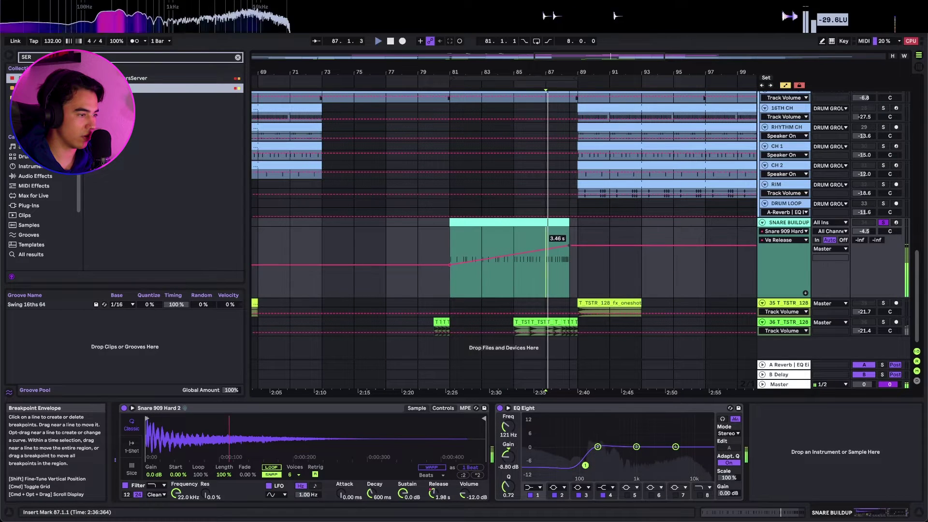
click(443, 247)
key(space)
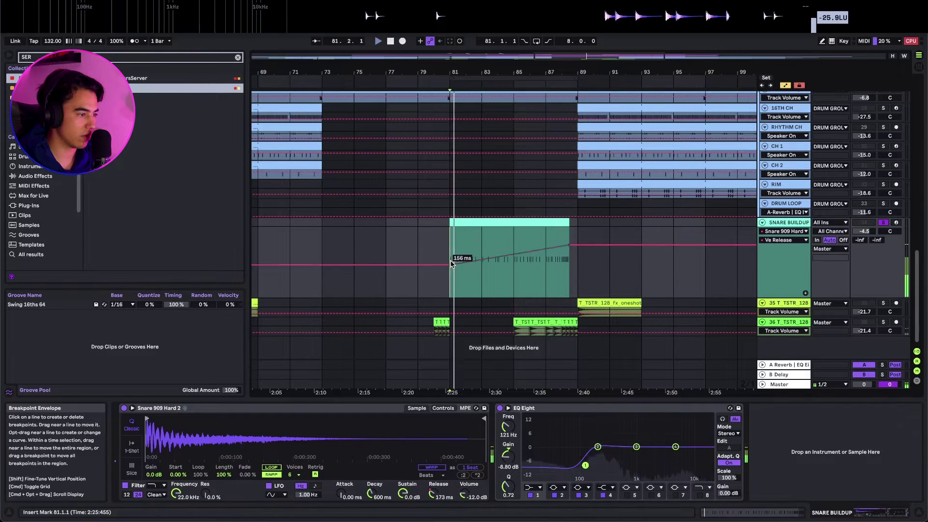
Unsolo SNARE BUILDUP and raise the start of its release ramp at bar 81 to about 1.3 s during playback
key(space)
key(s)
key(space)
key(plus)
key(plus)
key(plus)
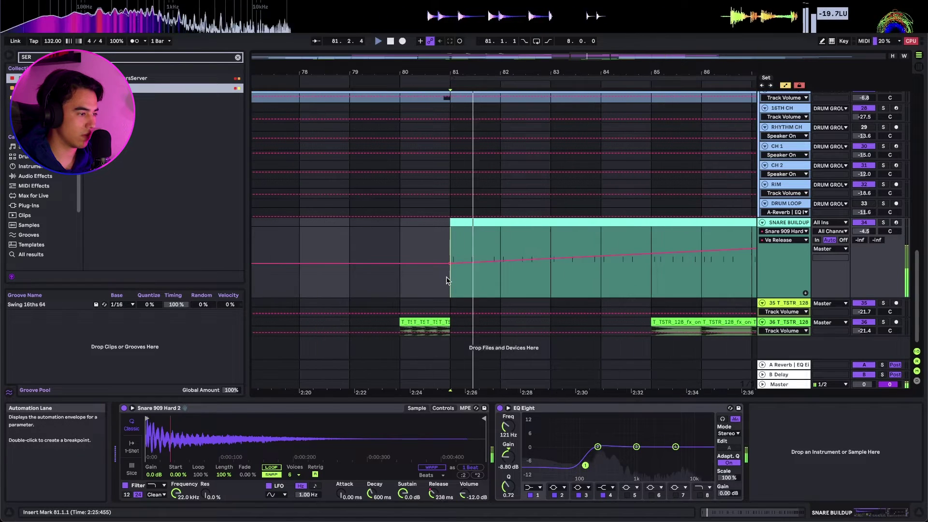
drag(451, 246, 451, 252)
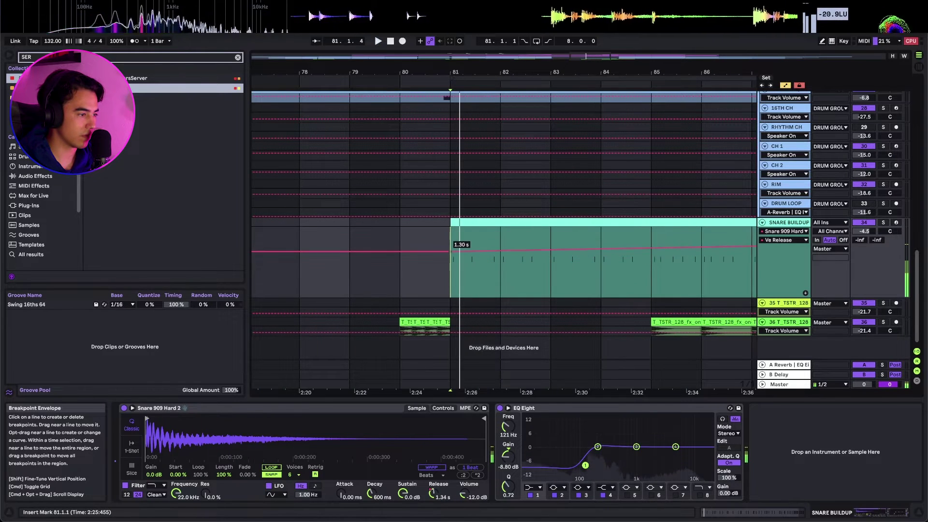
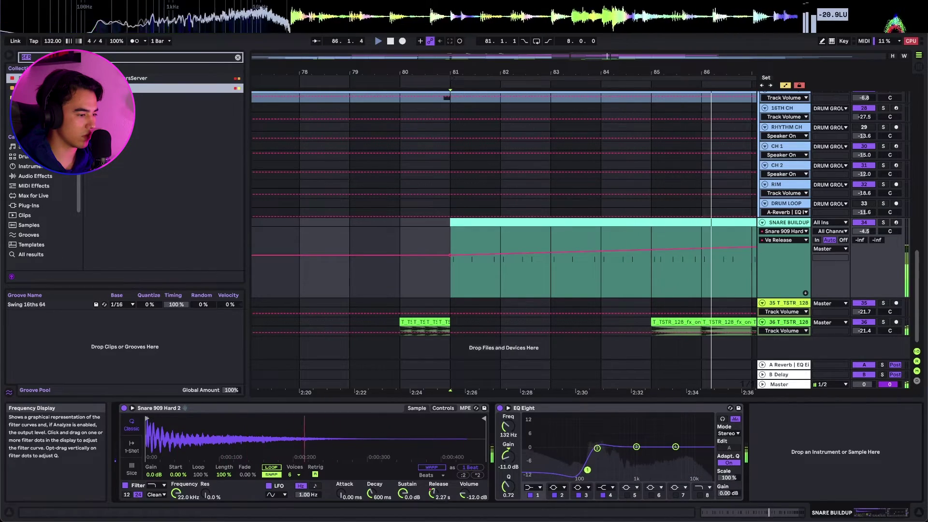
Extend the snare's release ramp to about 4.4 s at bar 89 and lengthen the SNARE BUILDUP clip to bar 89
scroll(528, 269, down, 5)
click(560, 241)
scroll(558, 245, up, 2)
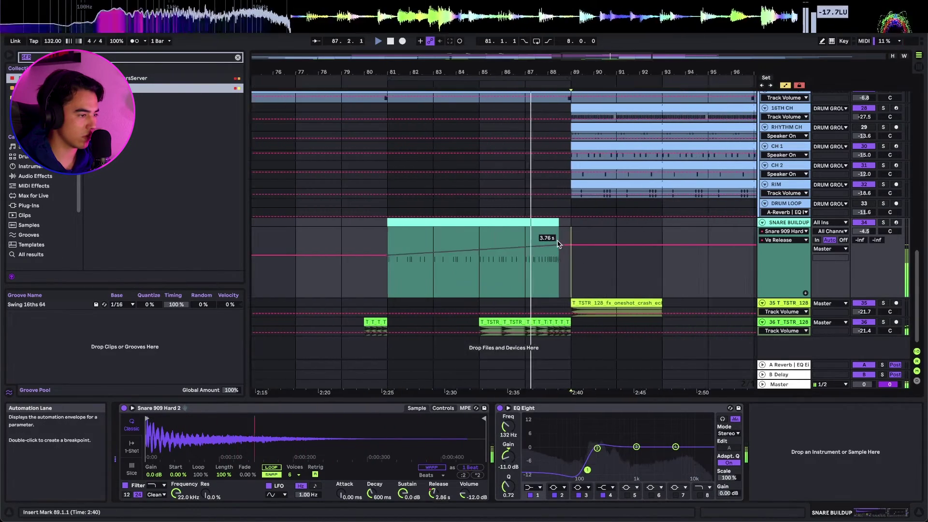
scroll(559, 252, down, 5)
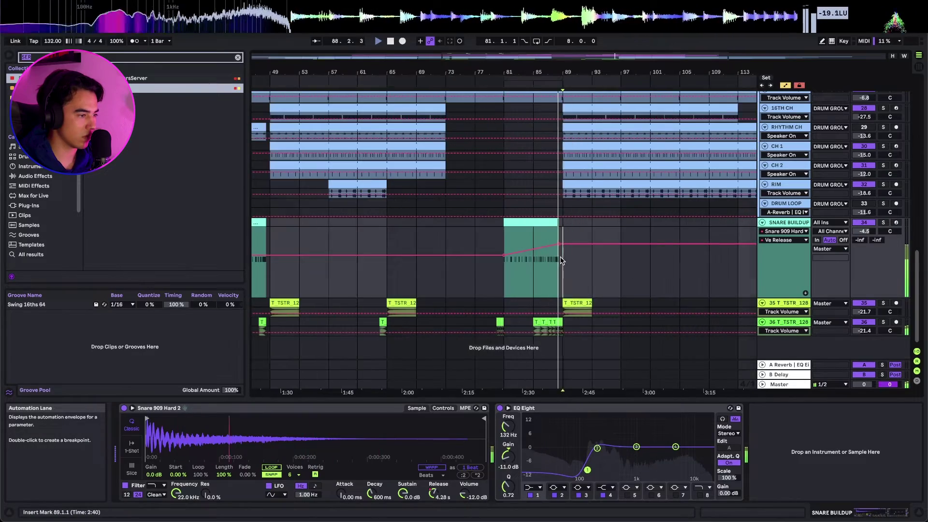
scroll(561, 260, up, 8)
key(a)
drag(558, 223, 595, 223)
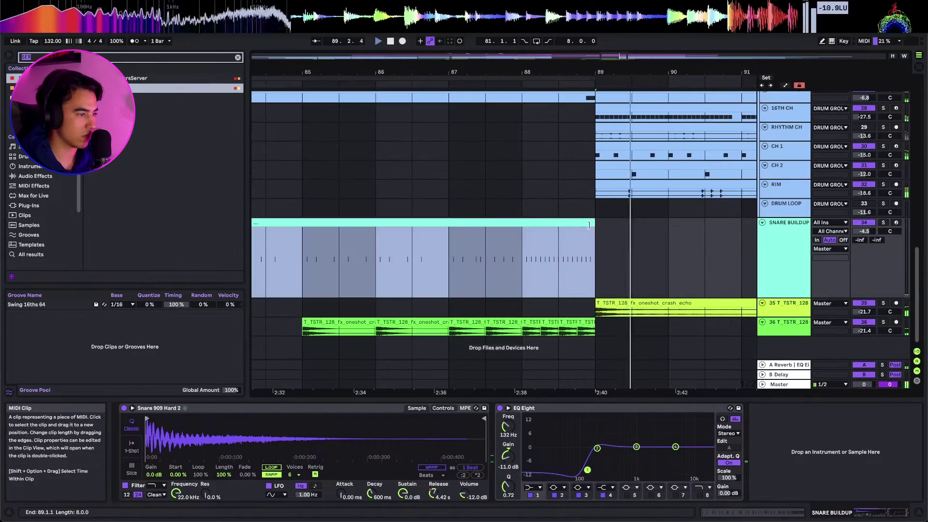
Play the lengthened snare buildup into the drop at bar 89 and check the clip and its surroundings
click(449, 189)
key(space)
key(space)
click(514, 225)
key(a)
scroll(539, 257, down, 2)
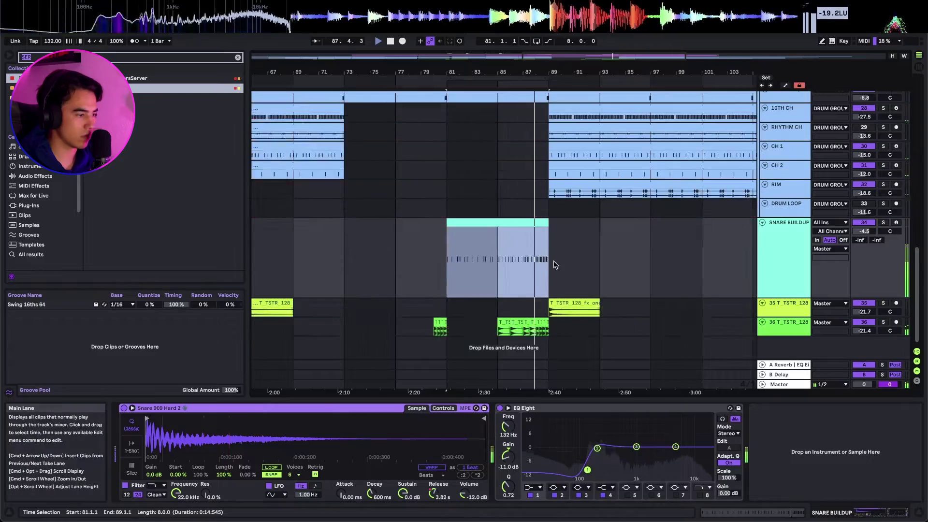
key(a)
scroll(542, 259, down, 5)
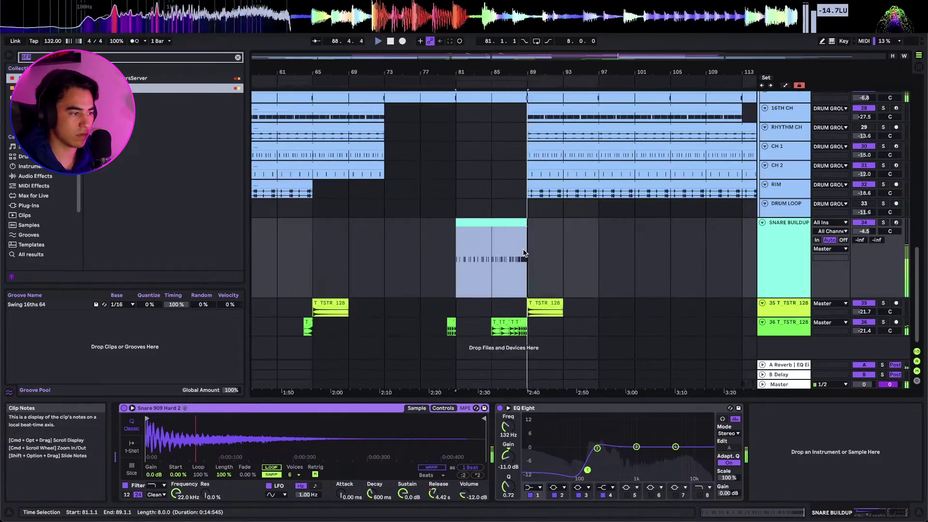
scroll(536, 255, up, 5)
scroll(536, 255, down, 7)
Bring the enlarged SNARE BUILDUP track back to a compact height and save the set
click(537, 256)
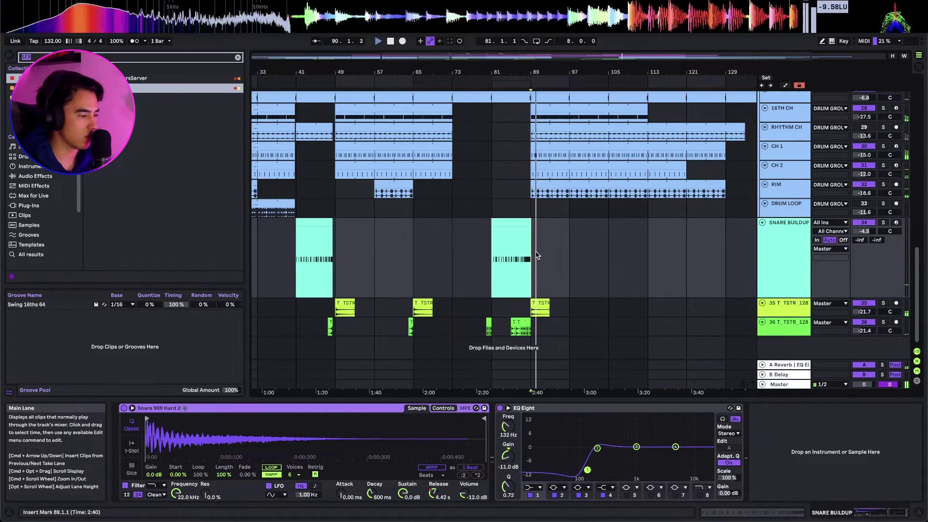
key(h)
scroll(537, 257, up, 5)
key(super+s)
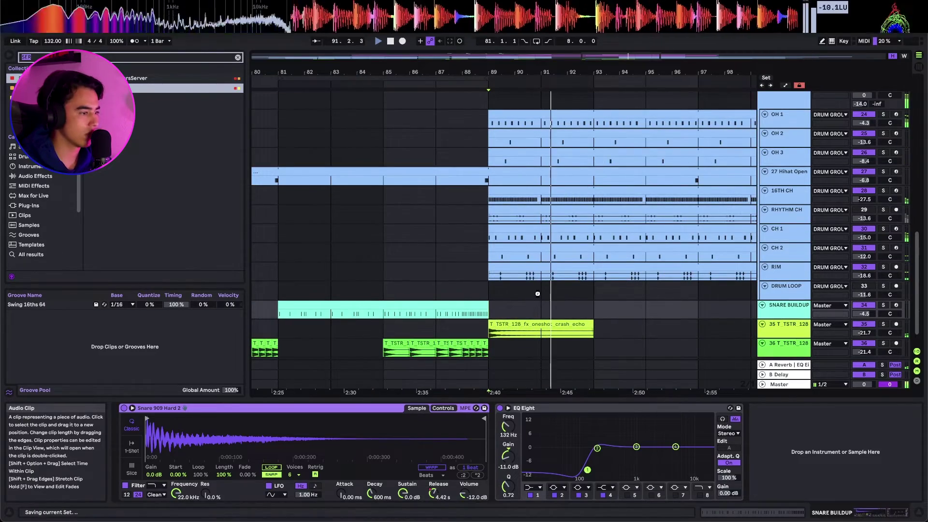
Try removing the KICK from 90.4.1 to 91.1.1 to leave a one-beat gap after the drop
scroll(537, 294, up, 5)
scroll(540, 297, up, 5)
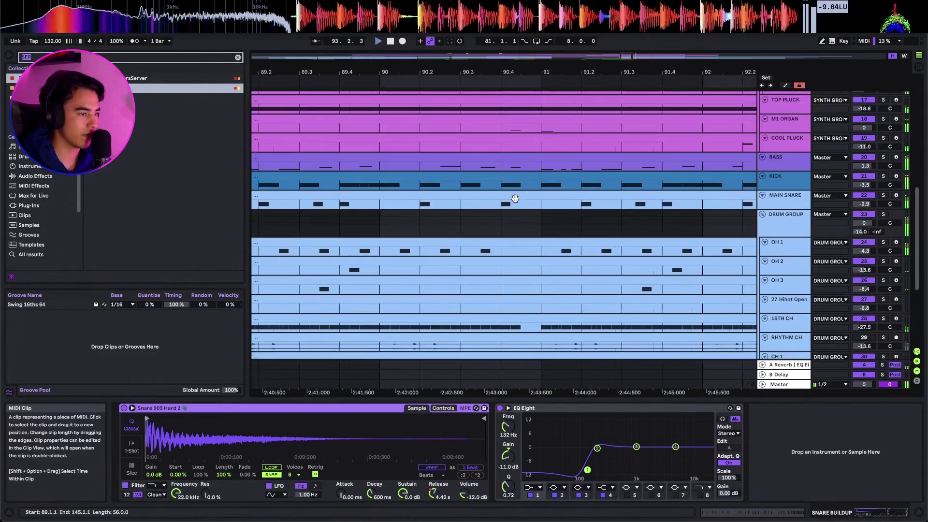
scroll(516, 198, down, 3)
click(398, 226)
key(space)
key(space)
scroll(528, 208, up, 6)
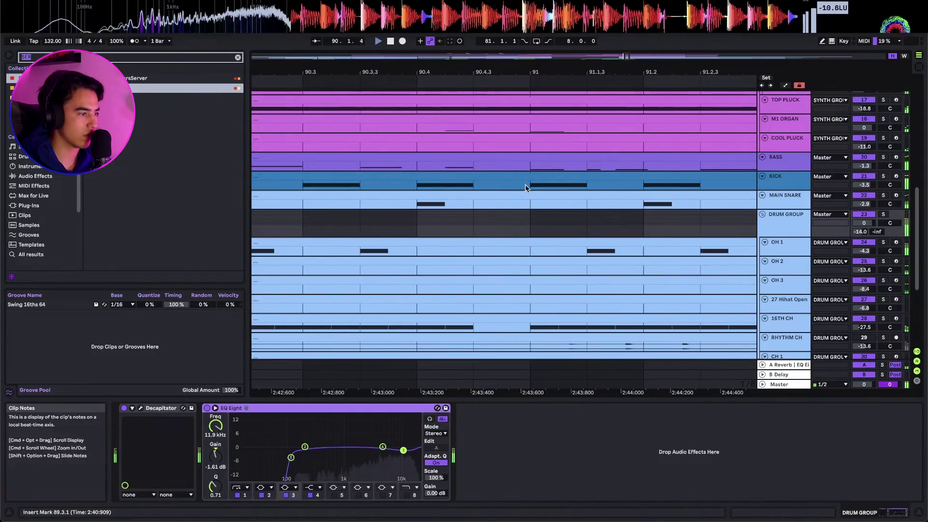
drag(526, 187, 429, 184)
scroll(429, 184, down, 5)
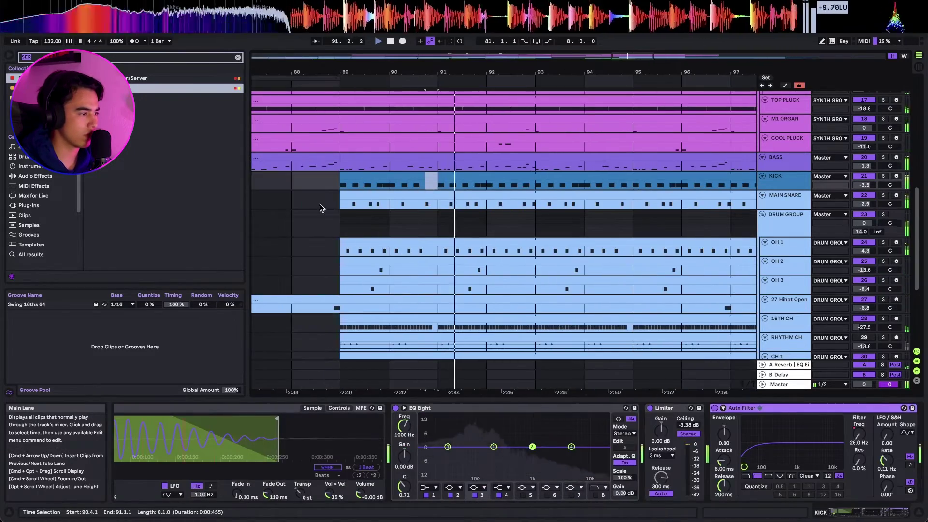
Listen to the drop from bar 88 with the kick gap at the end of bar 90
click(337, 205)
scroll(415, 179, up, 5)
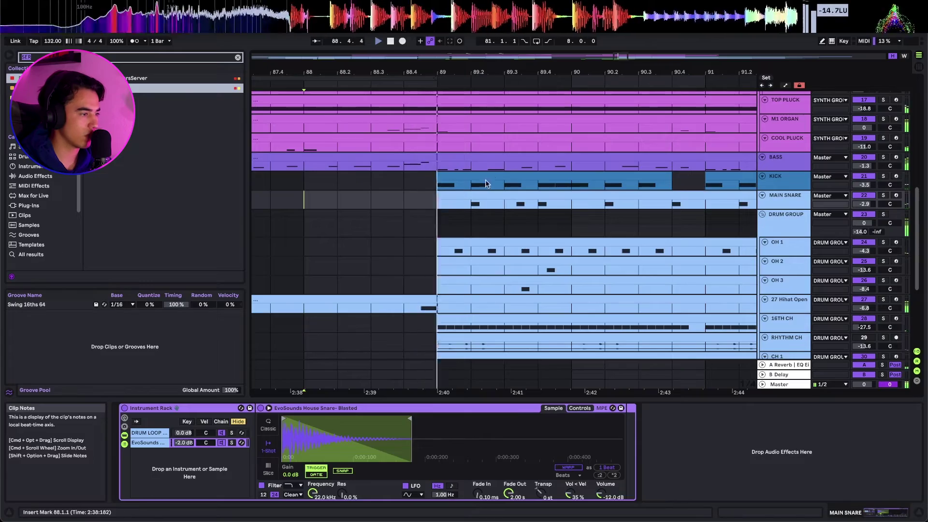
click(474, 185)
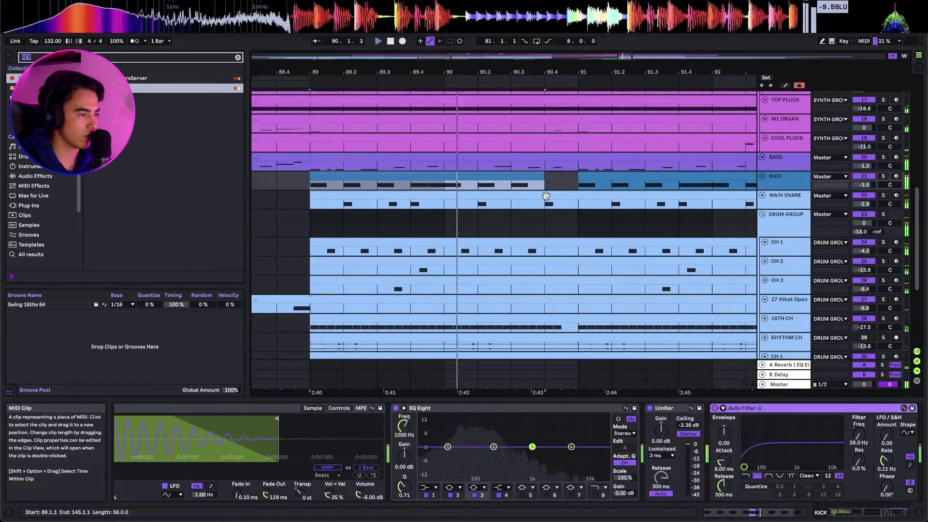
scroll(545, 196, down, 8)
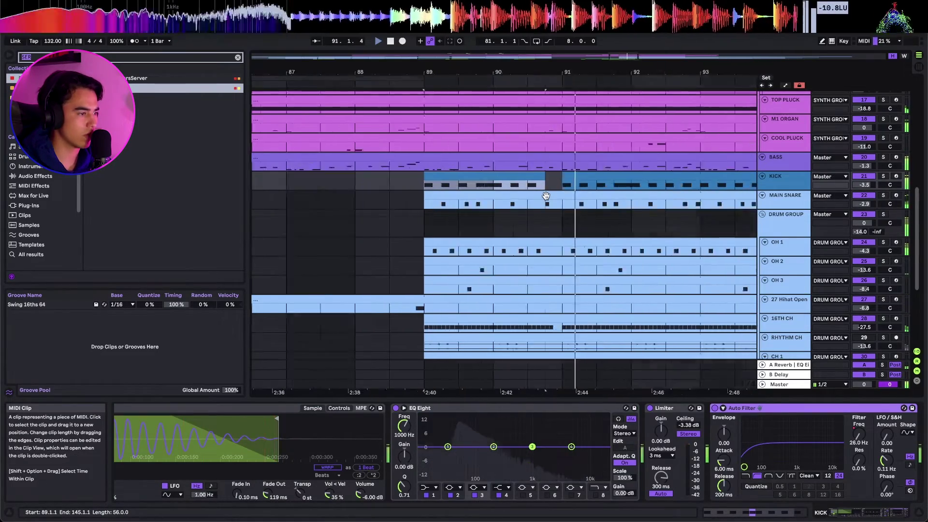
Play the buildup from about bar 85 and place one-beat kick clips at 88.1 and 88.2 on the KICK track
click(478, 197)
key(space)
key(space)
scroll(481, 197, up, 5)
click(608, 190)
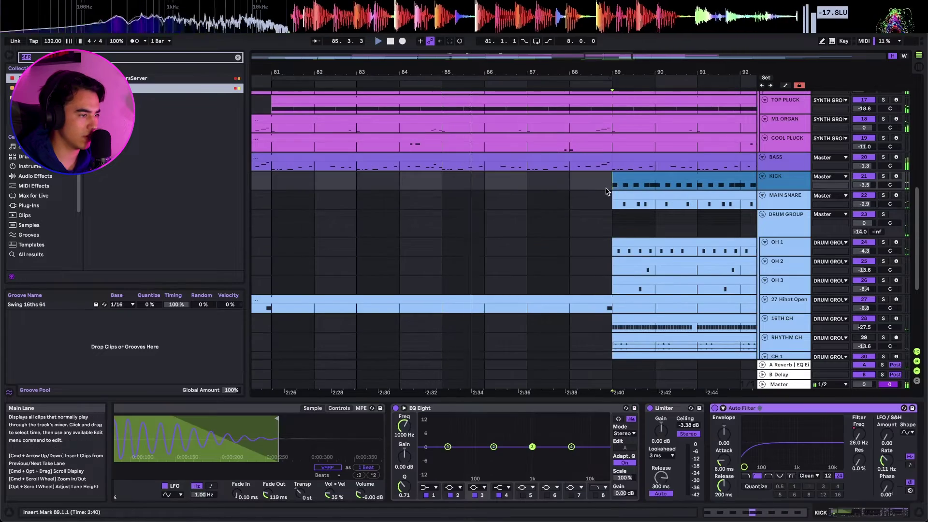
click(580, 188)
scroll(560, 188, up, 5)
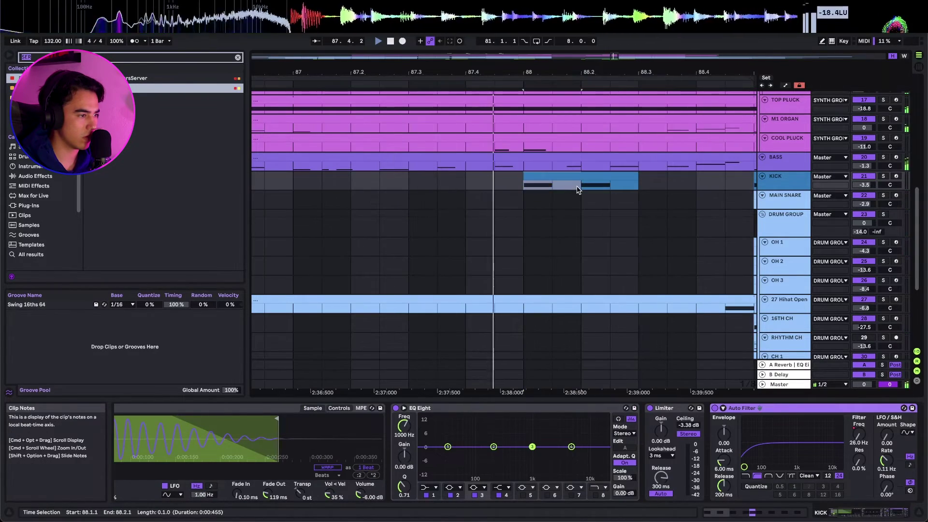
Duplicate the half-beat kick starting at 88.1.1 repeatedly up to 88.4.3 and play the roll from bar 87
click(496, 189)
key(space)
key(space)
drag(524, 189, 551, 192)
key(super+d)
key(super+d)
key(super+d)
key(super+d)
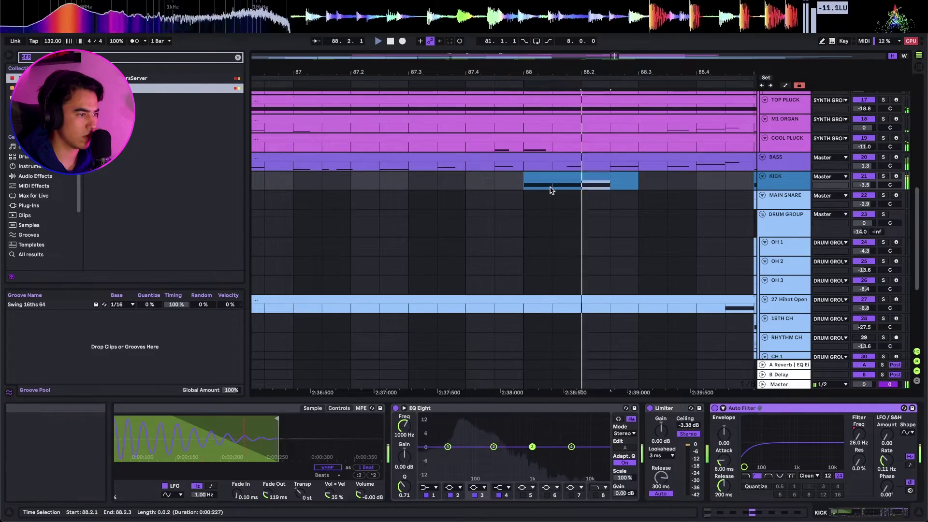
scroll(551, 190, down, 5)
key(Right)
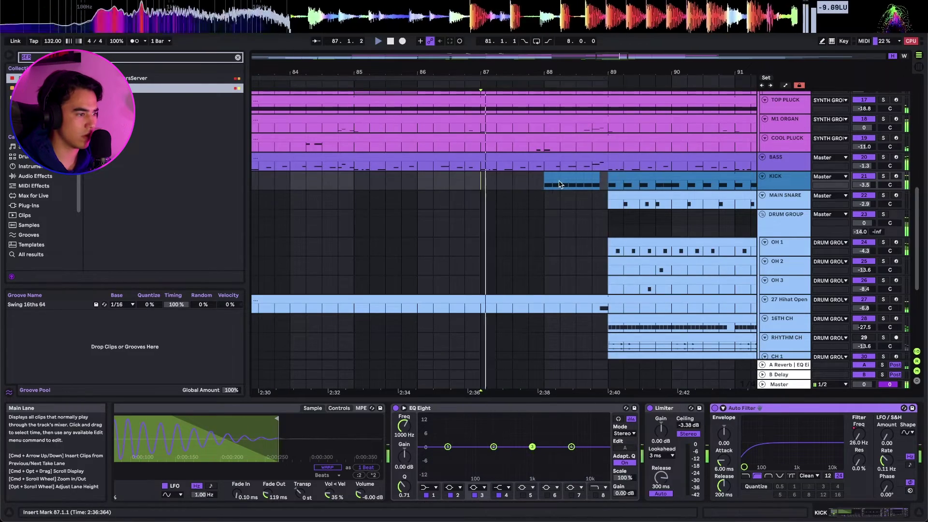
Replay the kick roll and duplicate its last half-beat clip to fill the KICK track up to bar 89
scroll(556, 183, up, 3)
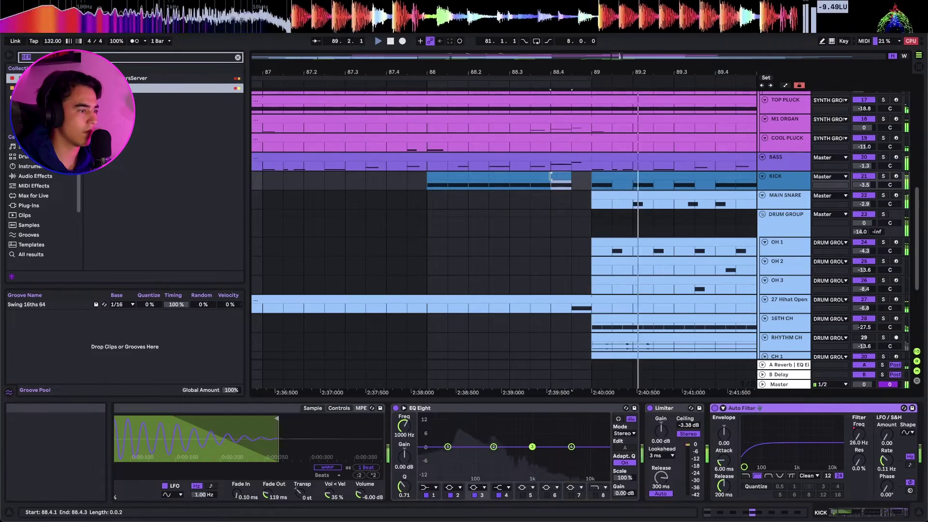
click(386, 199)
key(space)
key(space)
click(559, 176)
key(ctrl+d)
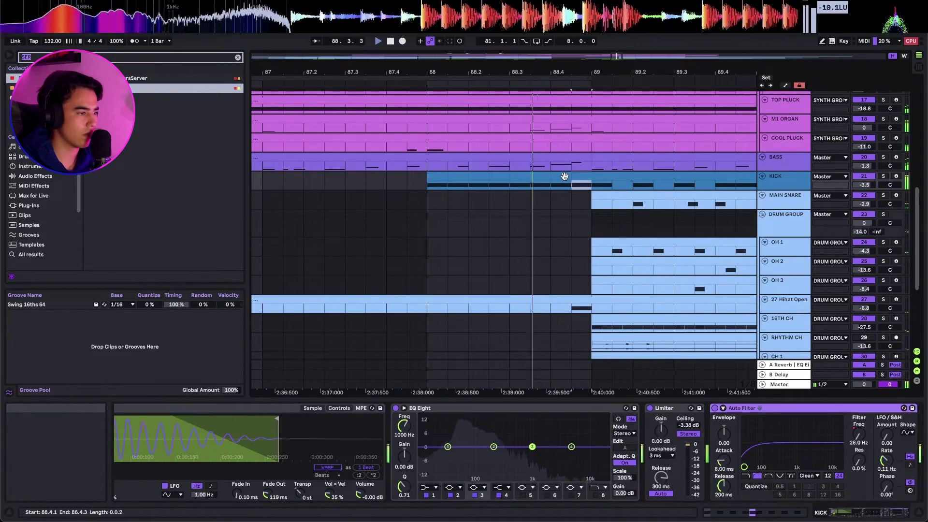
Solo the KICK and automate its Auto Filter frequency to rise from bar 88 to bar 89 in an enlarged lane
click(304, 181)
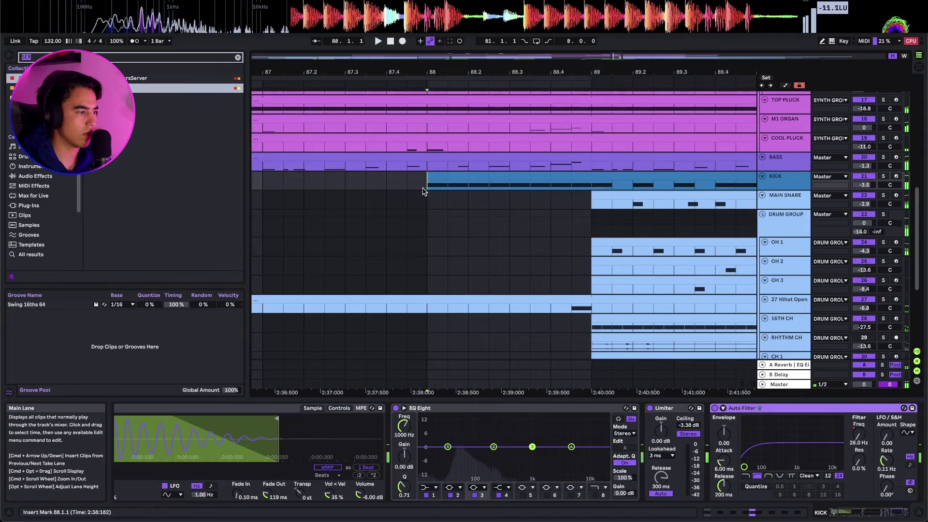
key(space)
key(a)
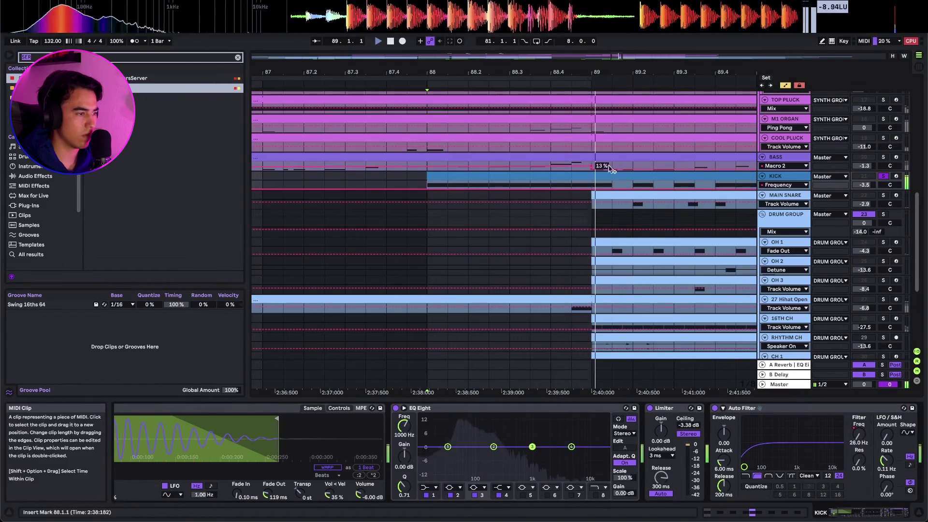
drag(778, 189, 779, 285)
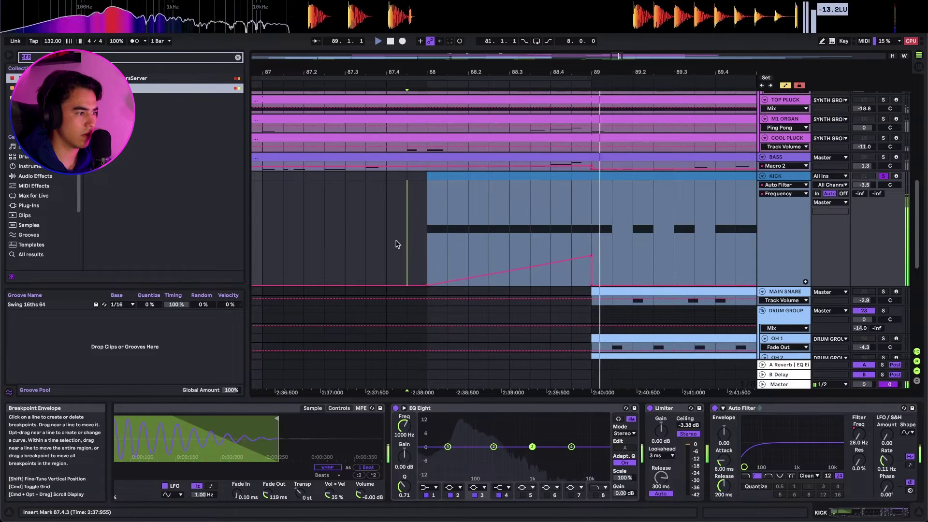
Unsolo the KICK, play the roll from 87.2.3, and raise the start of its filter frequency ramp at bar 88
key(space)
key(Left)
key(Left)
key(Left)
key(Left)
key(s)
key(space)
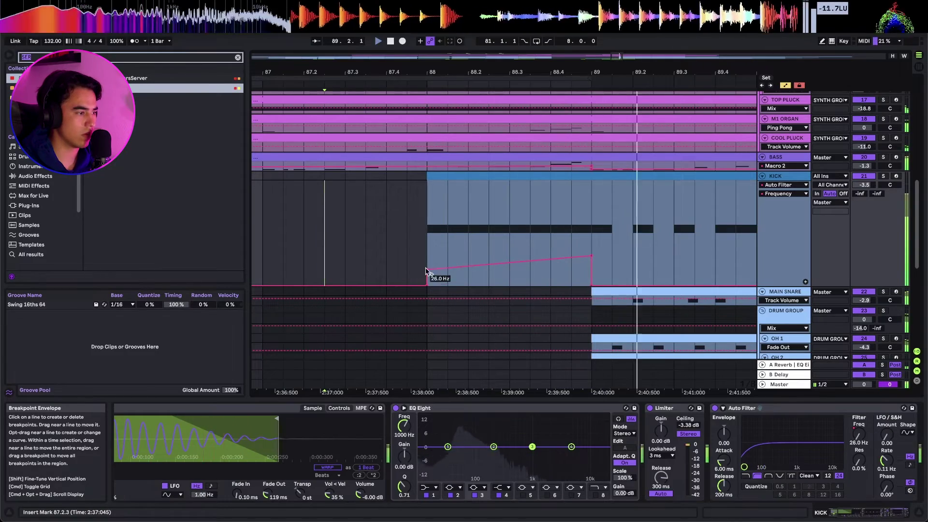
Hide the automation and delete the KICK roll within the range 87.2.3 to 89.1.1
key(a)
drag(320, 240, 586, 239)
key(Delete)
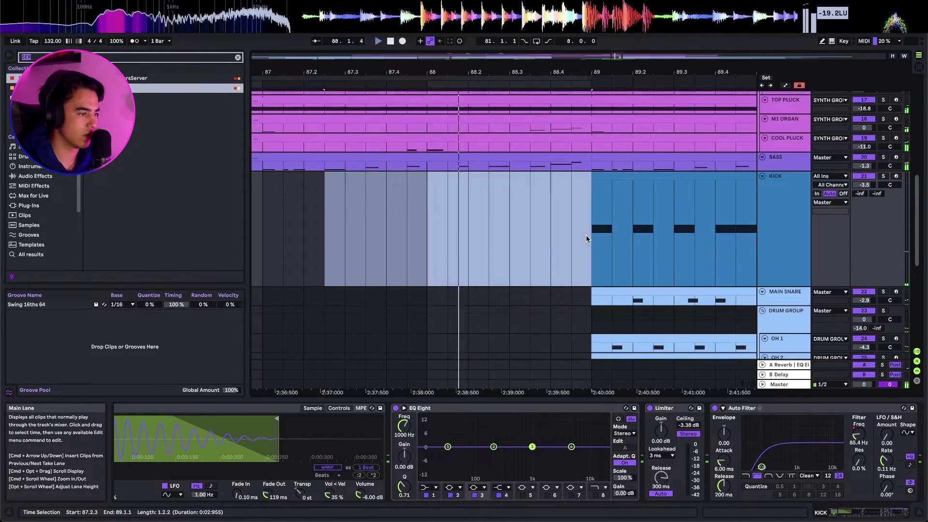
Remove the leftover Auto Filter frequency ramp at bar 88 on the KICK track and save the set
key(a)
click(589, 256)
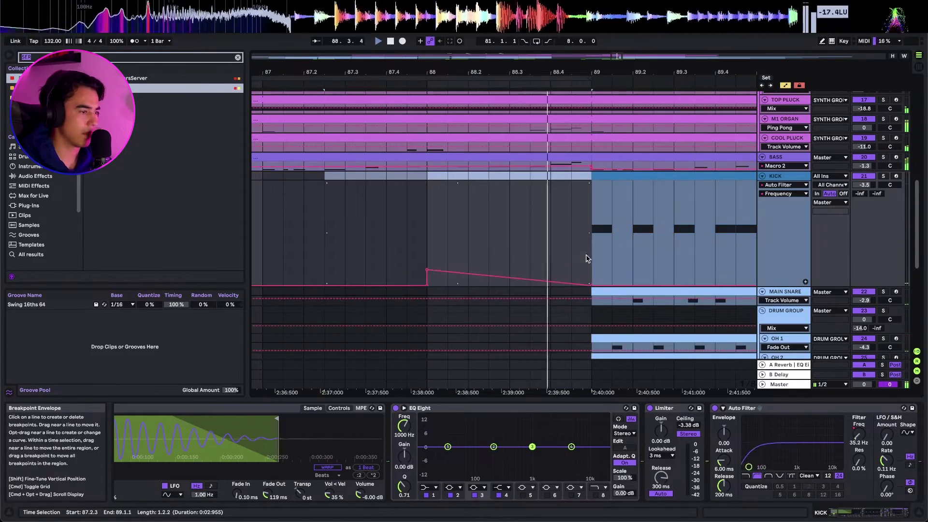
click(427, 269)
key(a)
scroll(471, 250, down, 10)
key(h)
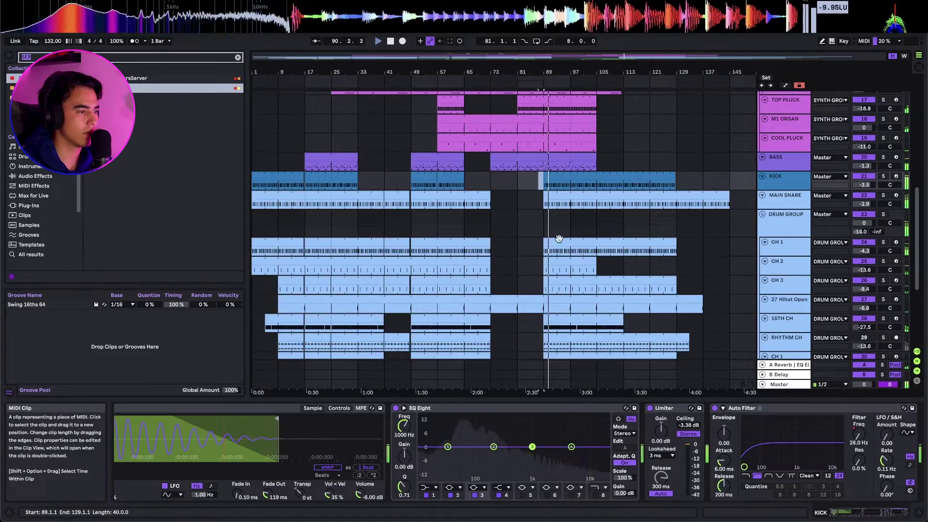
scroll(558, 238, up, 5)
scroll(566, 242, down, 7)
scroll(567, 242, up, 5)
scroll(577, 247, up, 3)
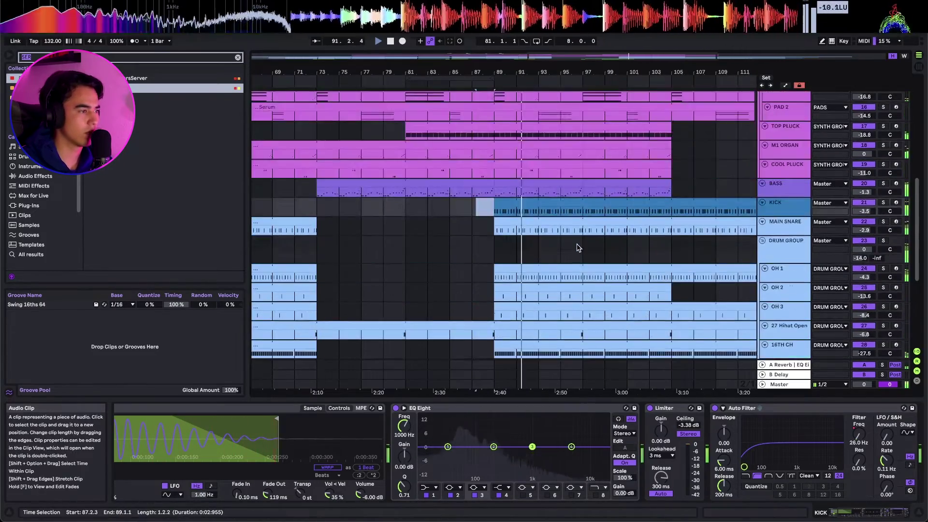
key(super+s)
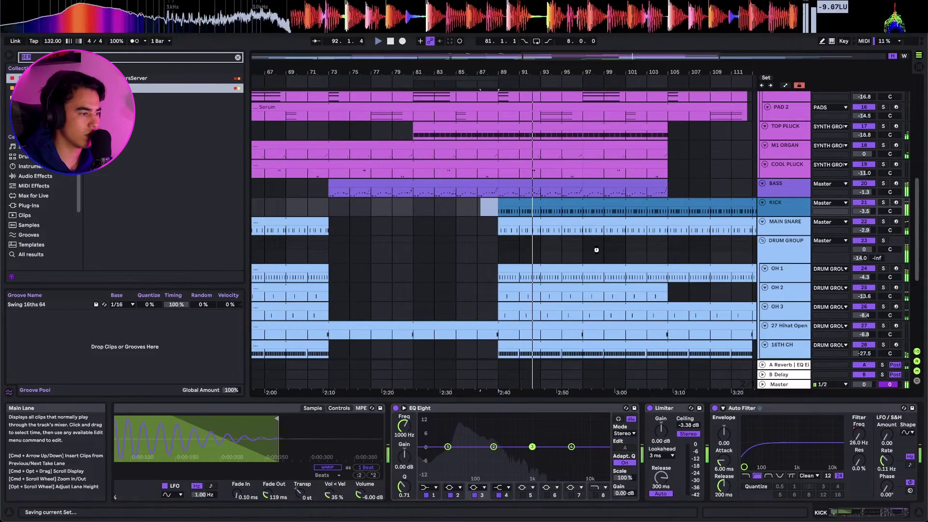
Lower the OH 1 and OH 2 volumes together, to -5.2 dB and -14.5 dB
scroll(793, 256, down, 6)
scroll(784, 213, up, 3)
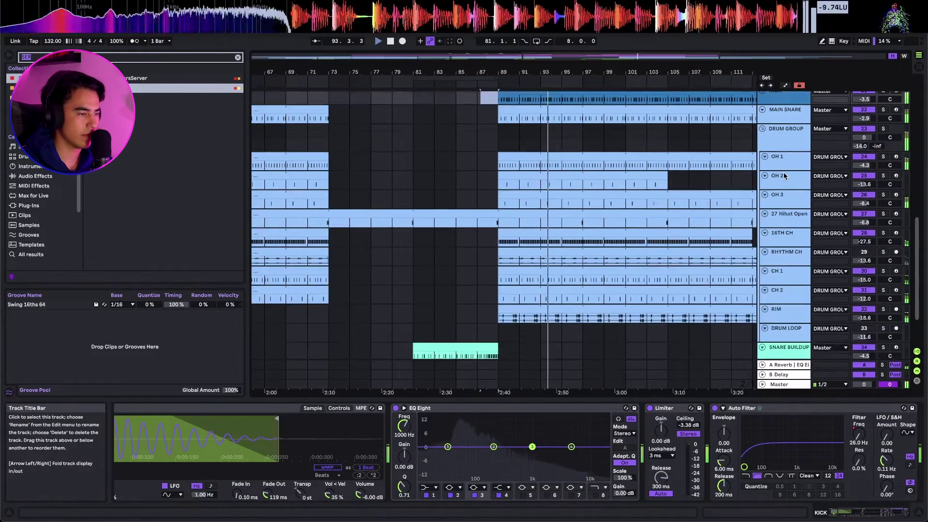
click(783, 167)
shift+click(788, 184)
drag(858, 191, 857, 195)
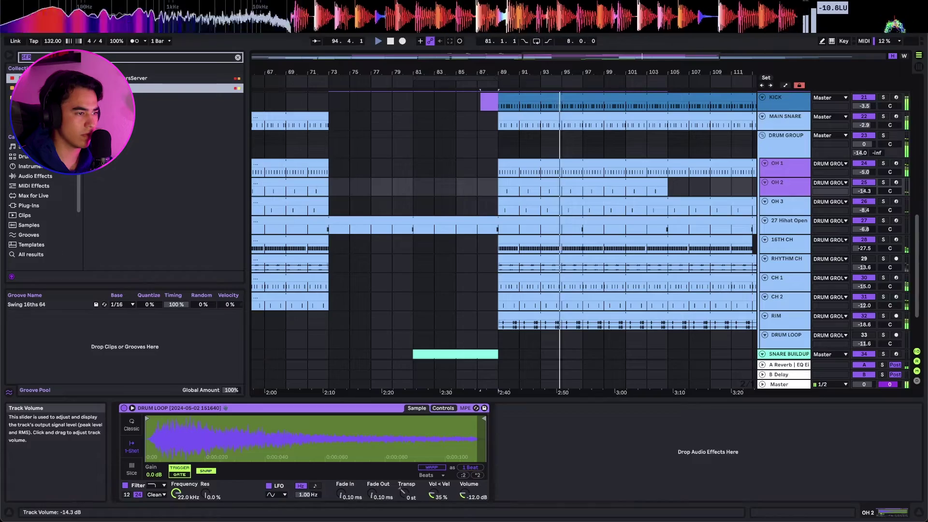
click(588, 160)
Check the drum group processing and the COUNTER 2 clips from bar 85 to 105 against the rest of the arrangement
click(791, 156)
scroll(669, 212, up, 10)
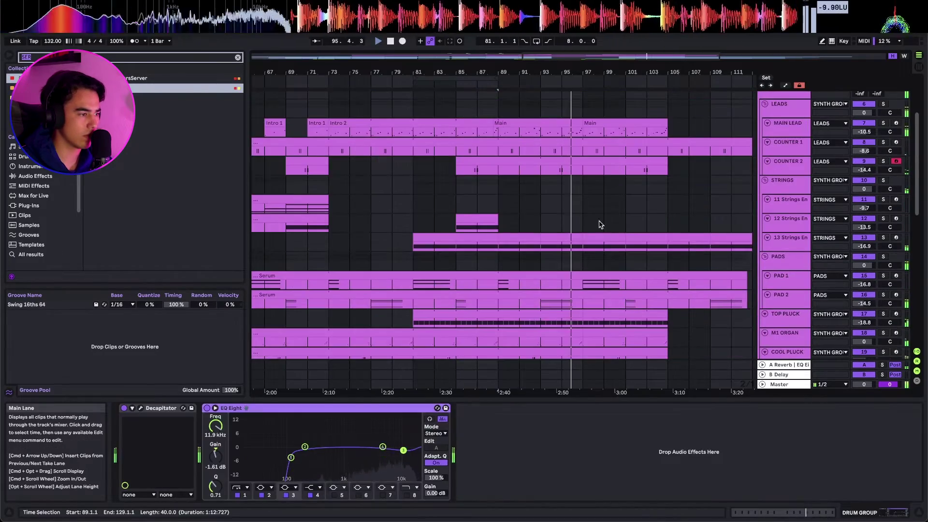
click(568, 184)
click(571, 162)
scroll(578, 234, down, 10)
scroll(580, 236, down, 3)
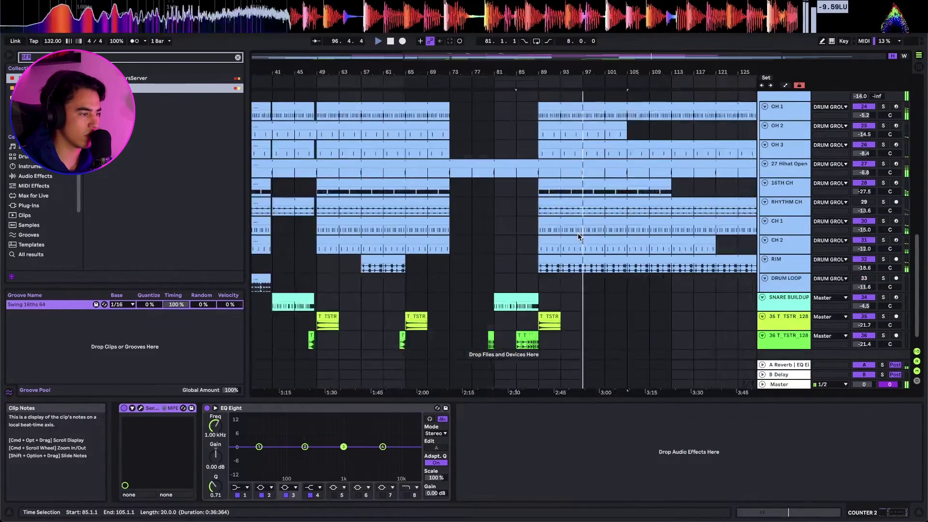
scroll(590, 239, down, 3)
scroll(599, 242, up, 10)
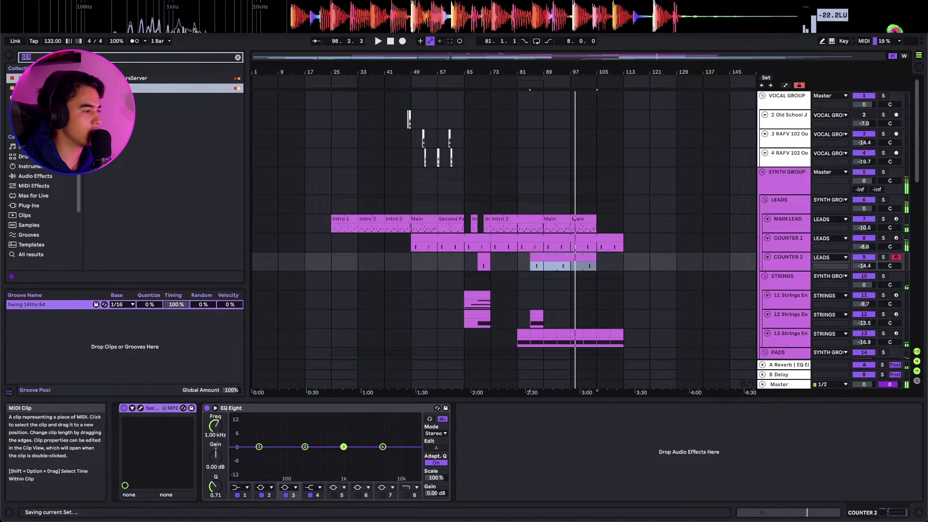
Switch to Loopcloud and preview US_USHG_Vocal_125_GrooveOn.wav among the vocal samples of the US House & Garage pack
key(super+Tab)
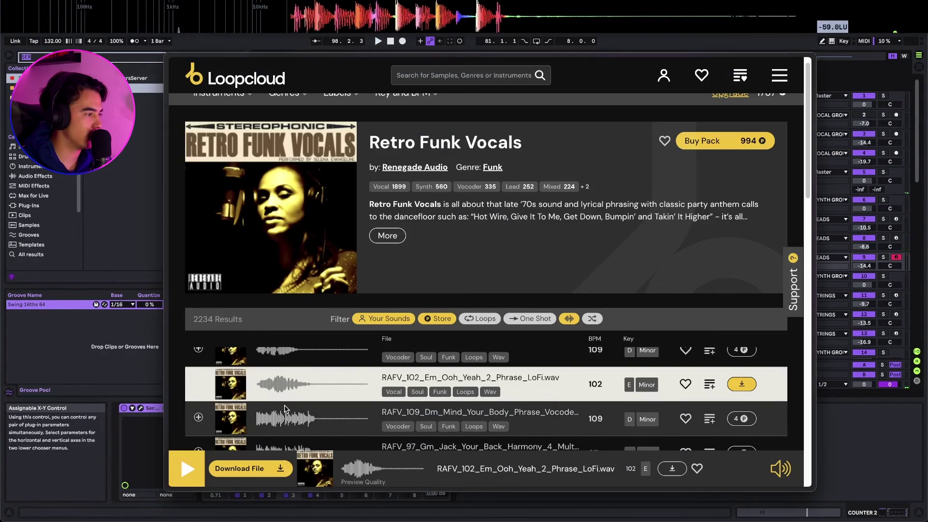
scroll(234, 358, down, 1)
scroll(254, 152, up, 1)
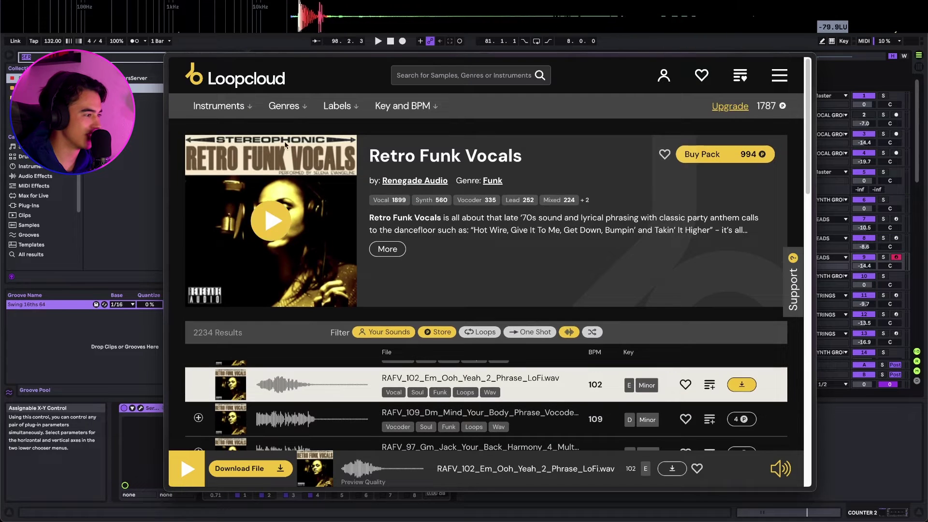
click(281, 418)
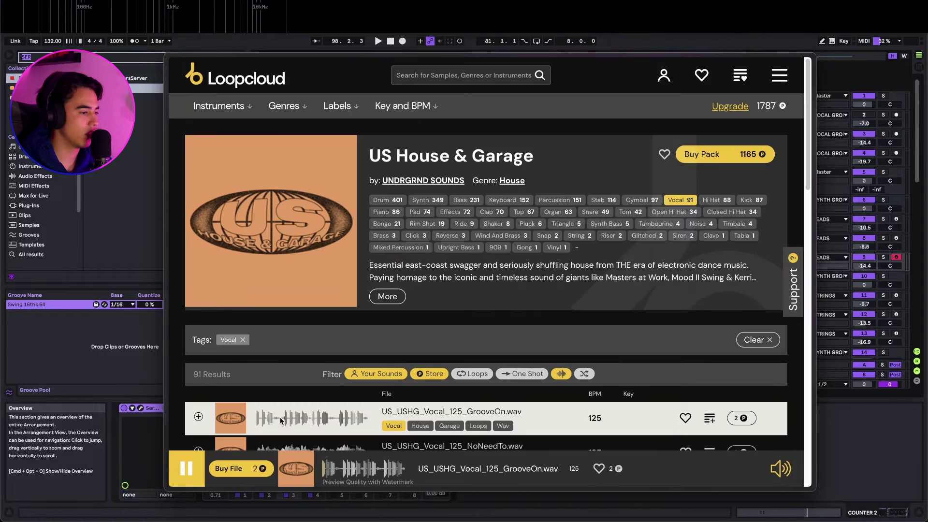
scroll(277, 421, down, 5)
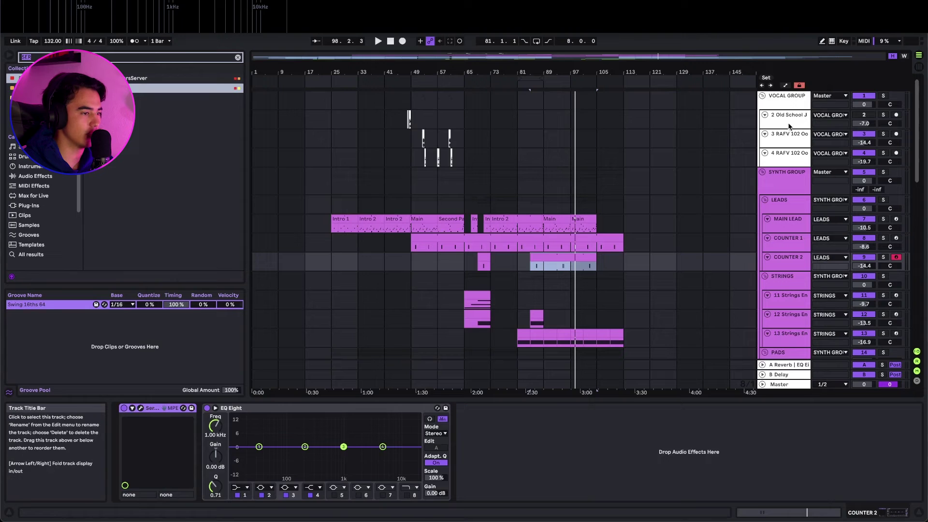
Add an audio track below the last RAFV 102 vocal track and place US House Garage Vocal 125.wav on it at bar 65
click(790, 154)
key(super+t)
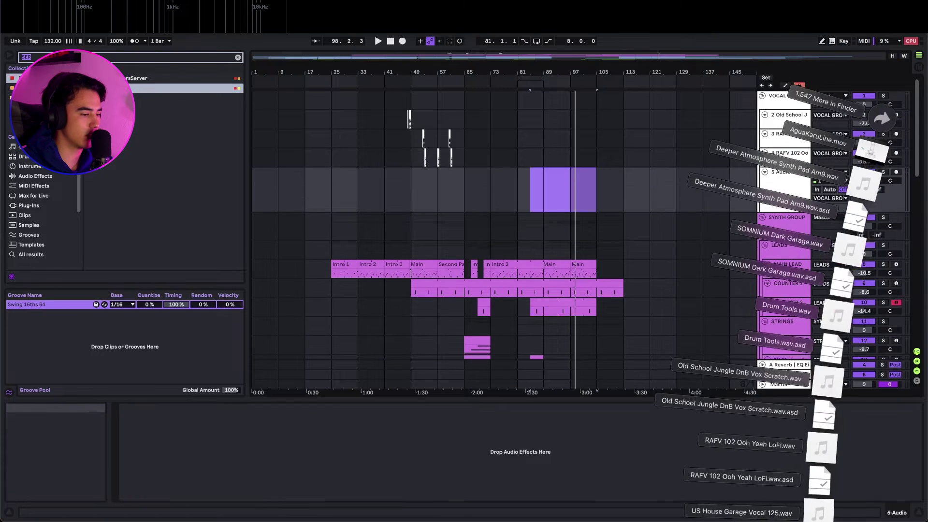
drag(535, 239, 466, 192)
key(super+Tab)
key(super+Tab)
Solo the new vocal track, lower its volume to -11.0 dB, and set the clip's warp mode to Complex Pro
click(883, 172)
drag(863, 180, 863, 186)
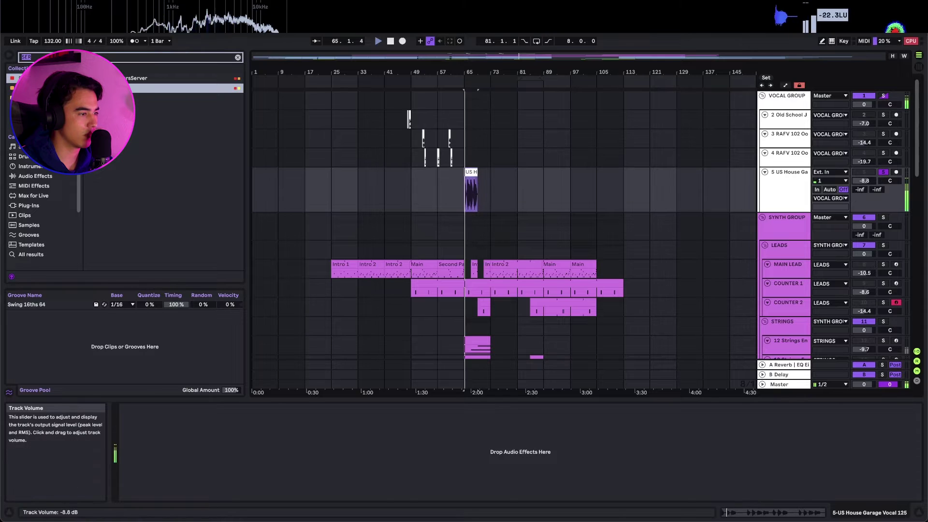
key(shift+Tab)
click(135, 400)
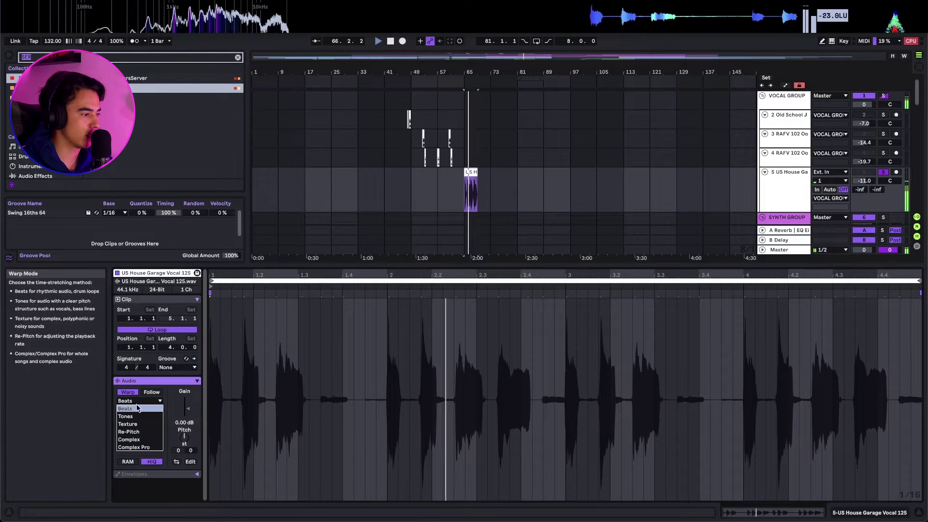
click(138, 447)
drag(139, 416, 138, 427)
key(shift+Tab)
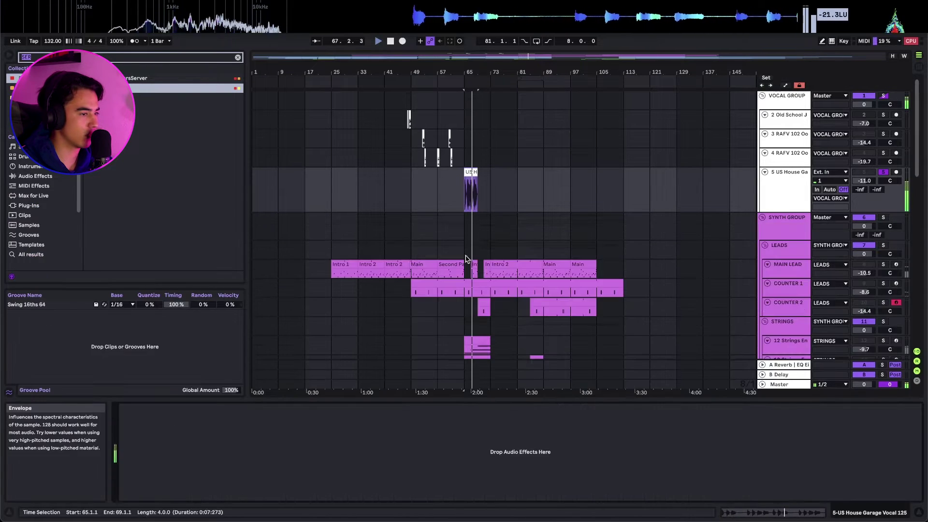
Solo the SYNTH GROUP alongside the vocal, replay from bar 65, and lower the vocal volume to -15.5 dB
super+click(883, 217)
key(space)
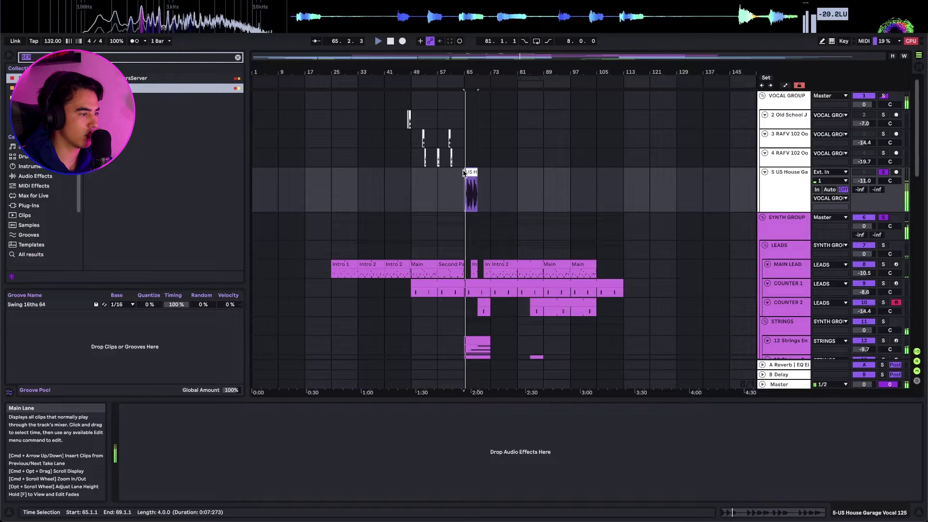
drag(864, 180, 863, 181)
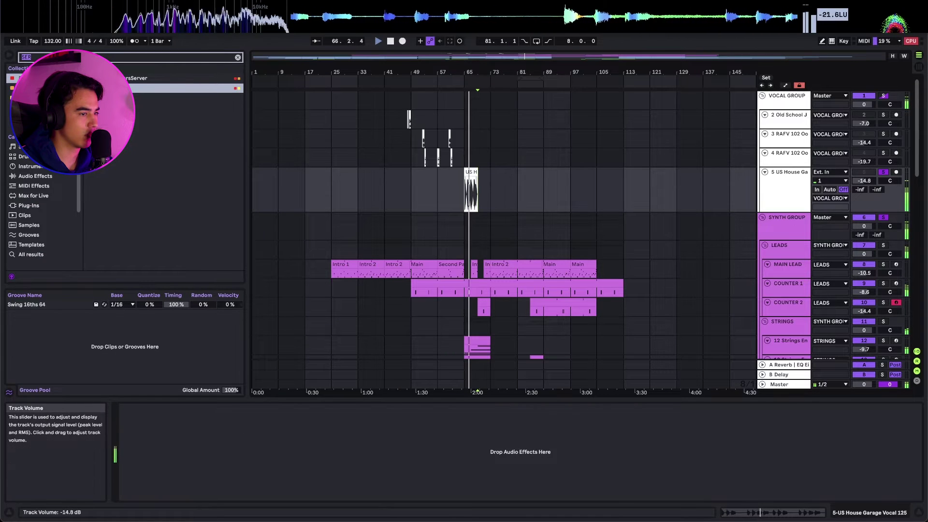
Extend the looped US House Garage Vocal 125 clip so it runs from bar 65 to bar 85
click(473, 172)
scroll(472, 172, up, 5)
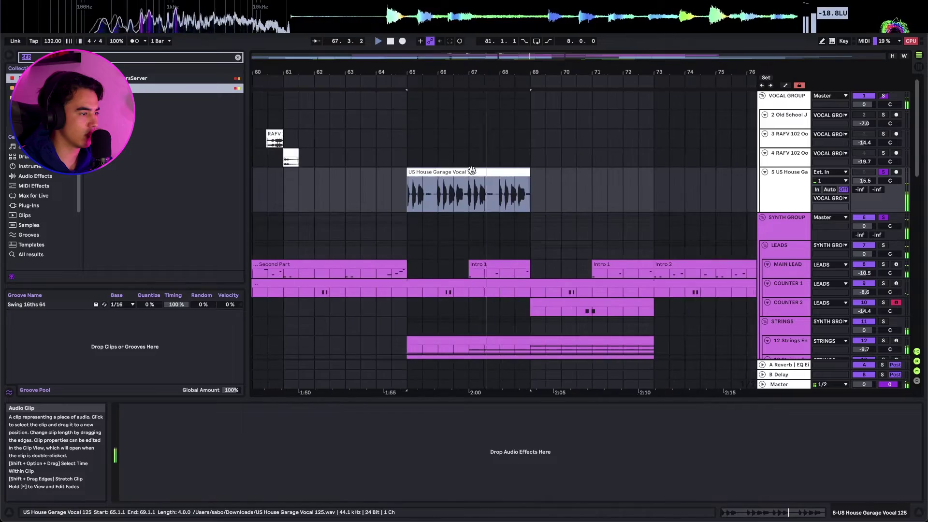
scroll(473, 172, down, 4)
drag(479, 173, 570, 179)
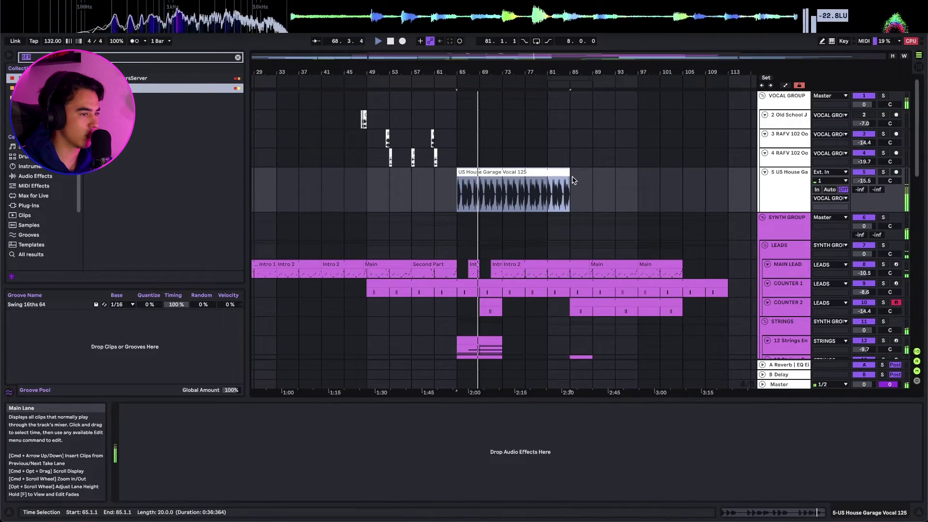
scroll(509, 192, down, 5)
scroll(507, 189, up, 10)
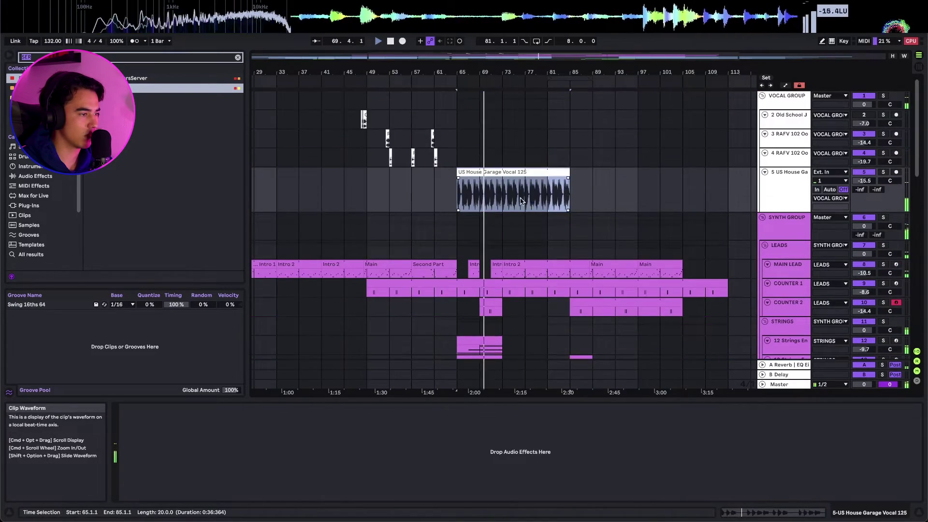
Raise the US House Garage Vocal track volume to -14.5 dB while playing it with the full arrangement
scroll(479, 172, up, 5)
drag(864, 181, 863, 176)
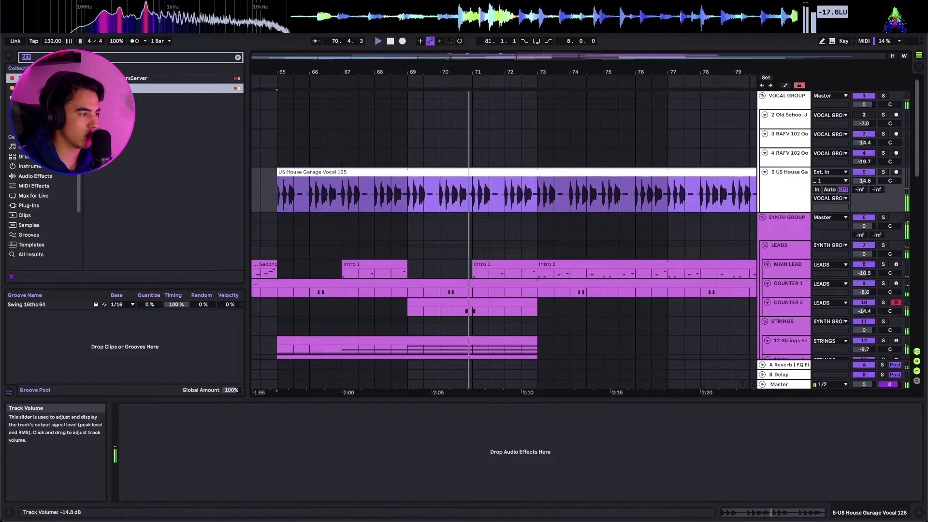
click(506, 158)
click(485, 171)
click(485, 171)
scroll(484, 193, down, 3)
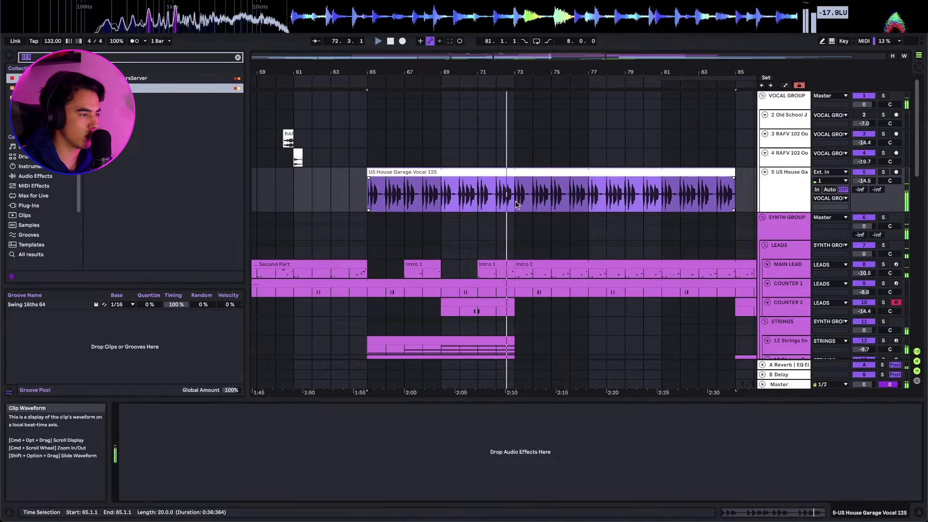
Play the vocal from bar 73 in the mix and inspect its waveform in a taller lane around bars 75 to 77
drag(513, 203, 595, 204)
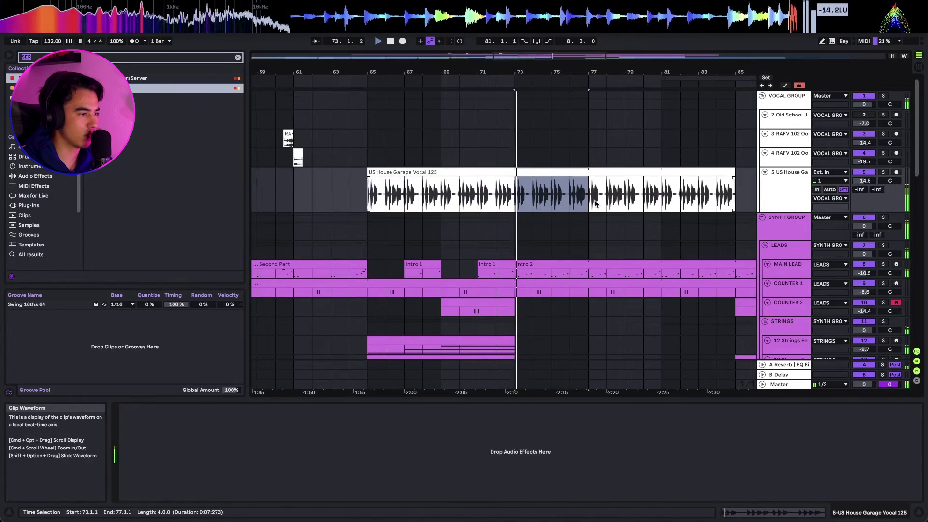
click(548, 181)
scroll(595, 201, down, 5)
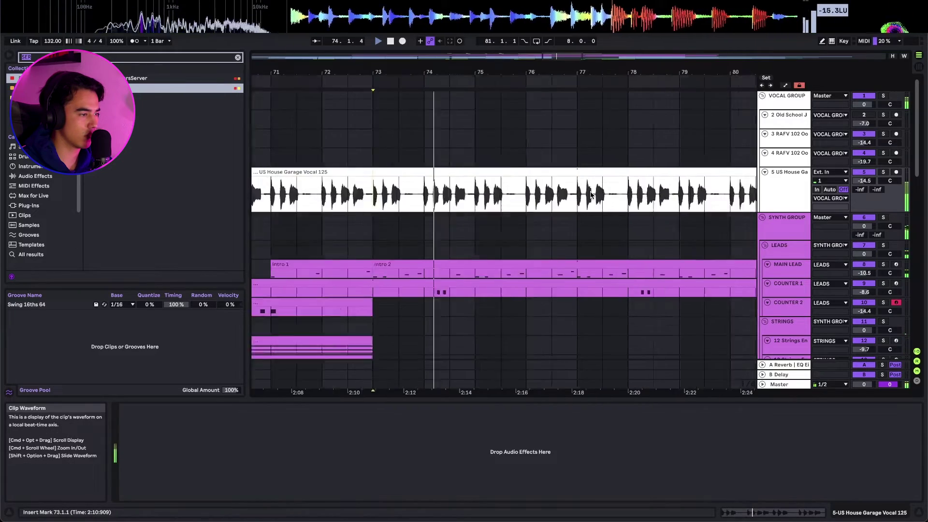
scroll(594, 200, up, 6)
scroll(572, 200, up, 2)
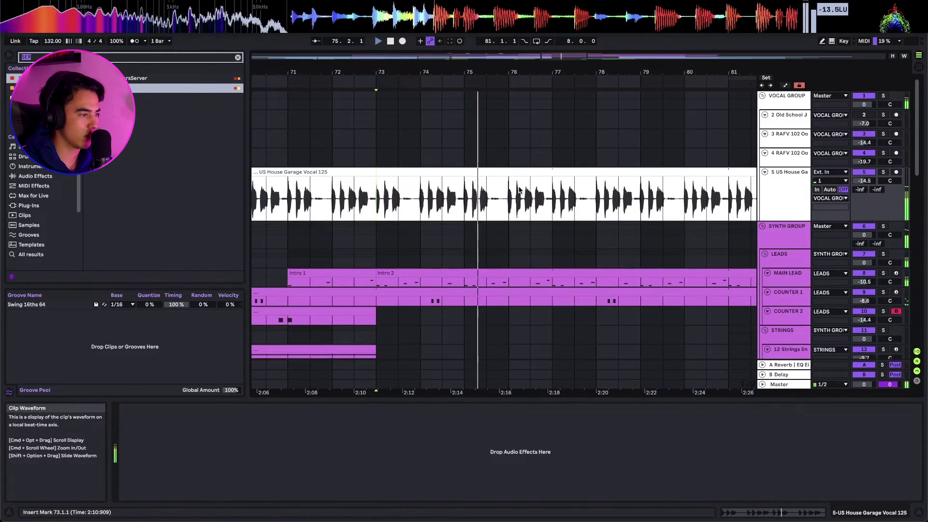
click(516, 173)
scroll(509, 200, up, 5)
Search for and add a Limiter to the vocal track, with its ceiling at -5.44 dB
click(131, 58)
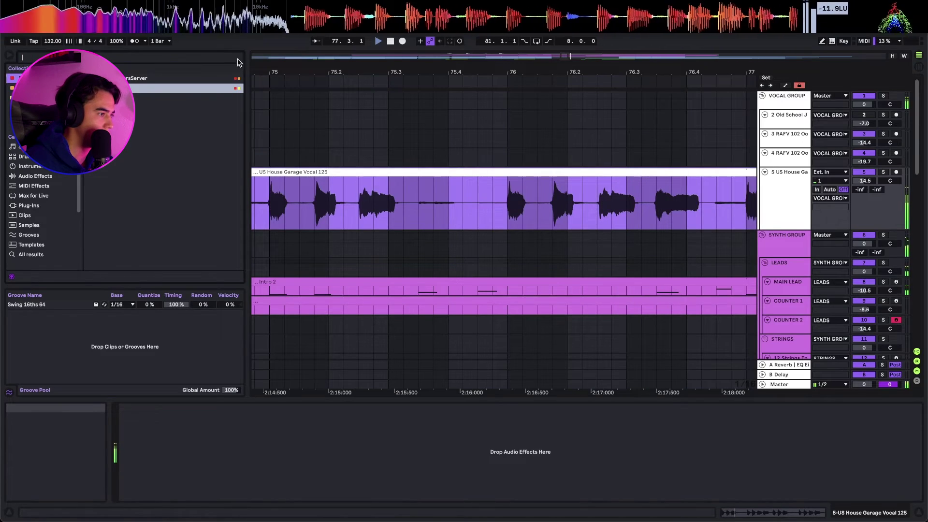
text(LIMI)
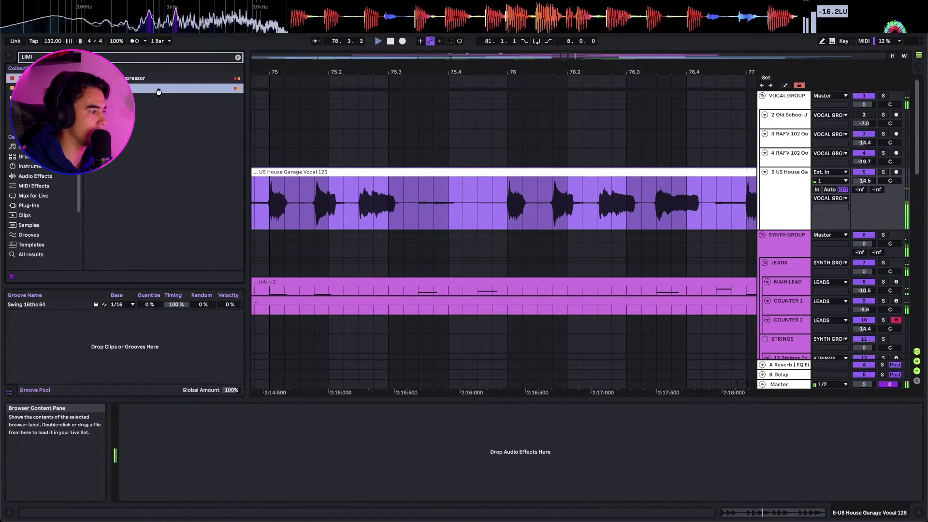
double_click(145, 88)
drag(163, 425, 163, 437)
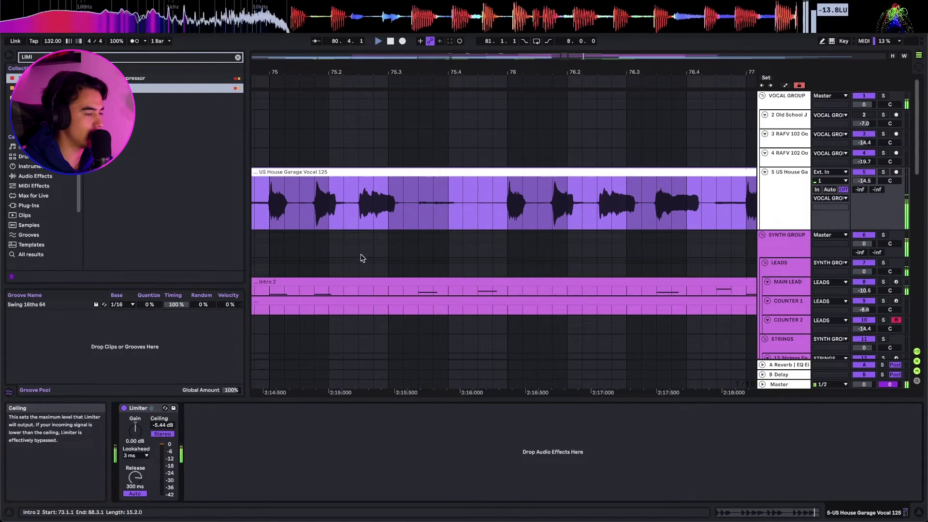
Extend the US House Garage Vocal 125 clip's end to bar 94
scroll(451, 222, down, 10)
click(534, 172)
drag(583, 171, 721, 173)
scroll(607, 201, down, 8)
scroll(527, 205, up, 6)
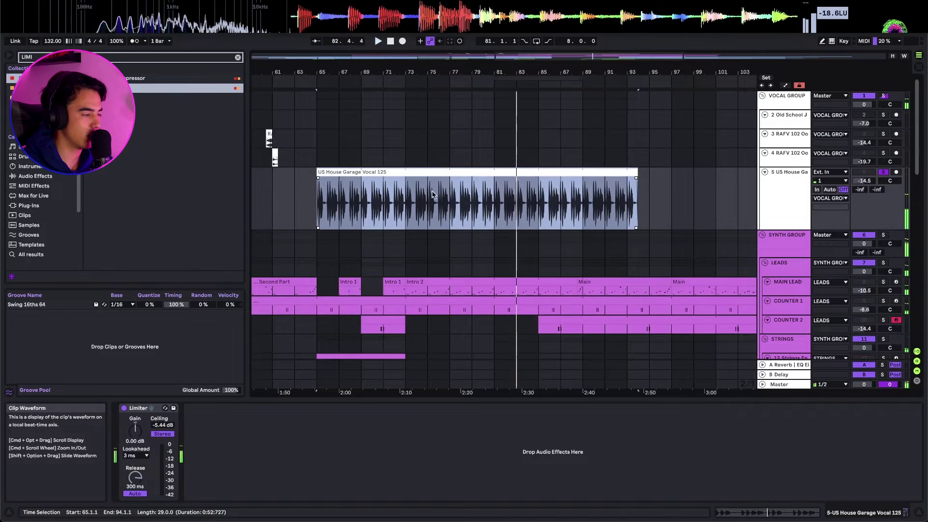
Play the soloed vocal repeatedly around bars 65 and 66 to examine where its phrases begin
key(plus)
key(plus)
key(plus)
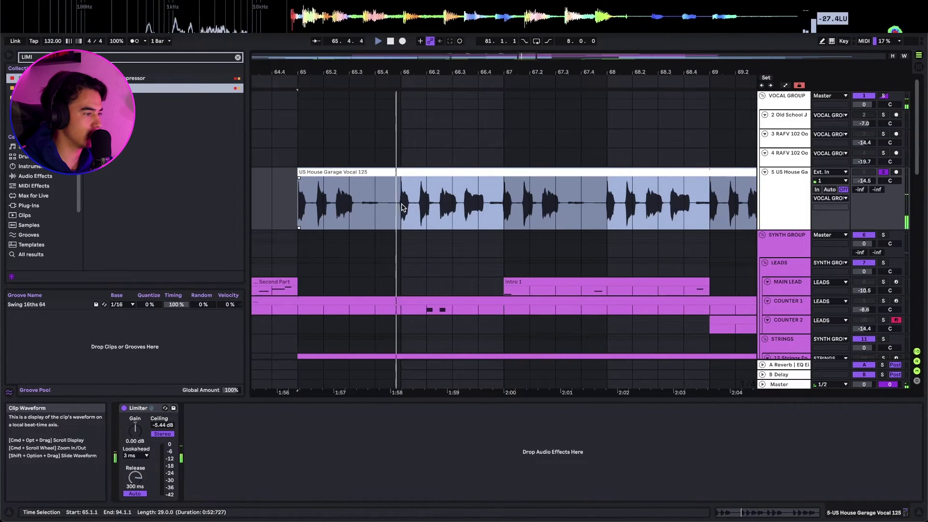
click(401, 207)
click(300, 211)
key(space)
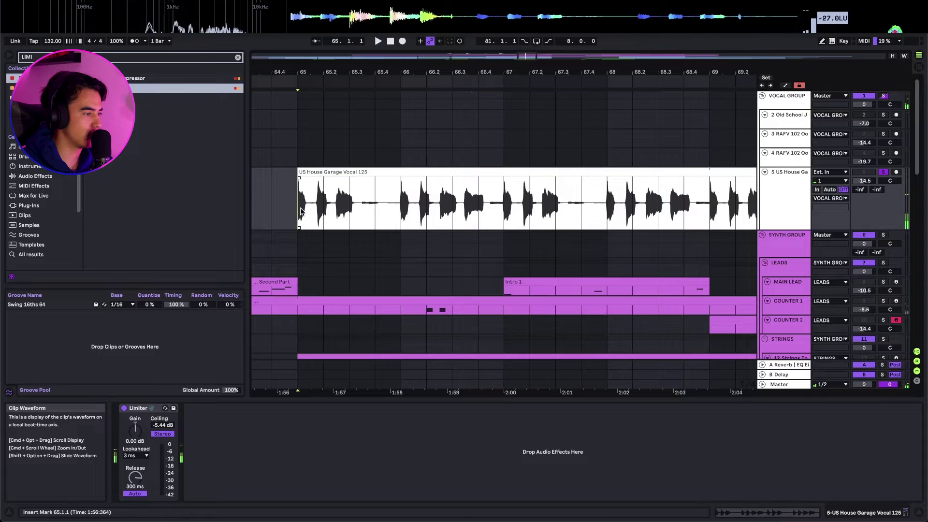
click(272, 216)
scroll(295, 212, left, 3)
key(space)
key(space)
scroll(407, 213, down, 10)
click(290, 211)
key(space)
key(space)
scroll(307, 211, left, 4)
scroll(308, 211, left, 3)
Extend the vocal clip's start back to about 47.4.1 and raise the track volume to -12.6 dB
drag(641, 180, 544, 173)
scroll(534, 185, up, 5)
scroll(551, 180, up, 5)
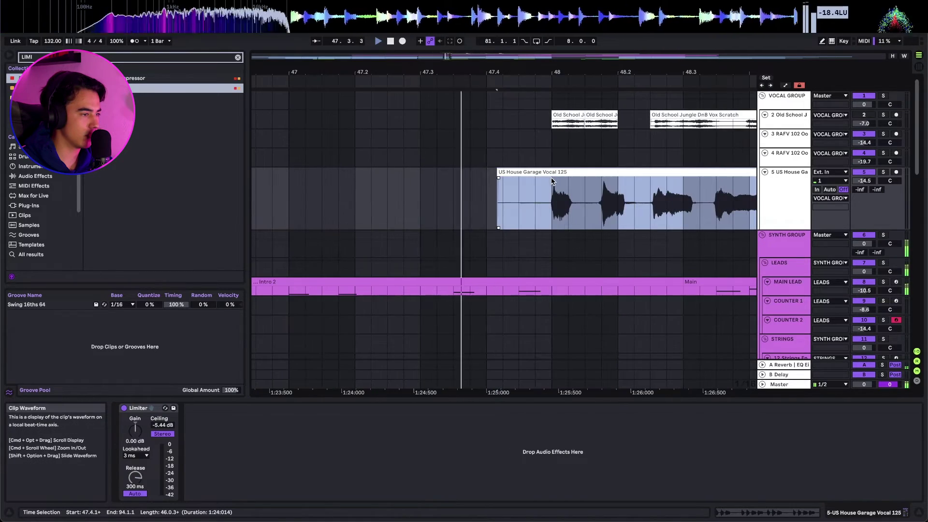
scroll(552, 180, down, 7)
scroll(583, 186, up, 5)
drag(862, 182, 862, 176)
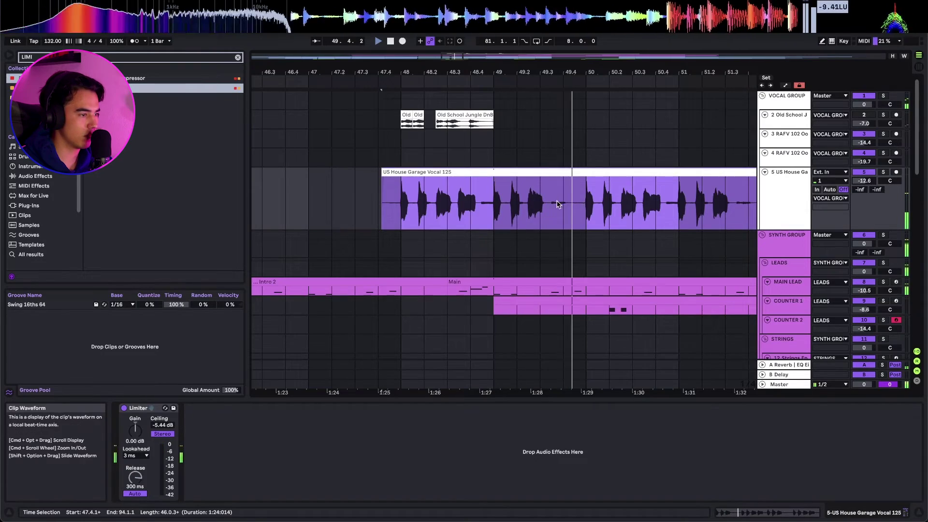
Move the one-bar phrase at bar 50 of the US House Garage Vocal 125 clip to bar 51, leaving bar 50 empty
scroll(557, 205, right, 5)
scroll(475, 212, left, 3)
click(300, 203)
key(space)
key(space)
drag(459, 208, 505, 209)
key(super+x)
click(549, 205)
key(super+v)
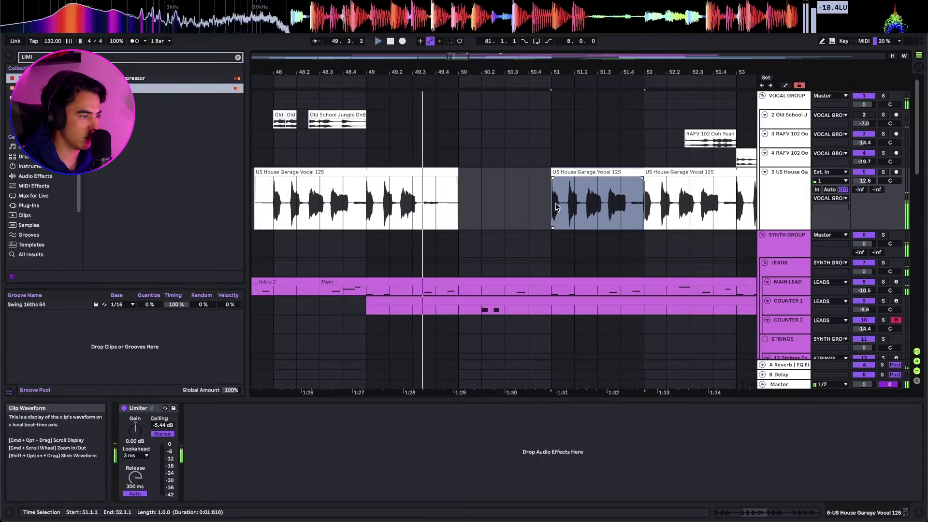
Delete the remaining US House Garage vocal clip from bar 52 onward
scroll(545, 204, down, 3)
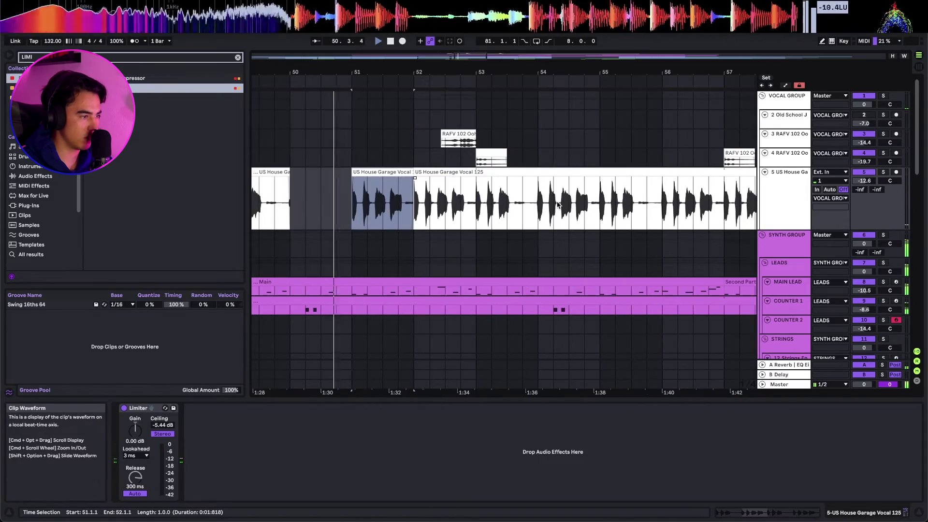
scroll(468, 203, left, 3)
click(523, 171)
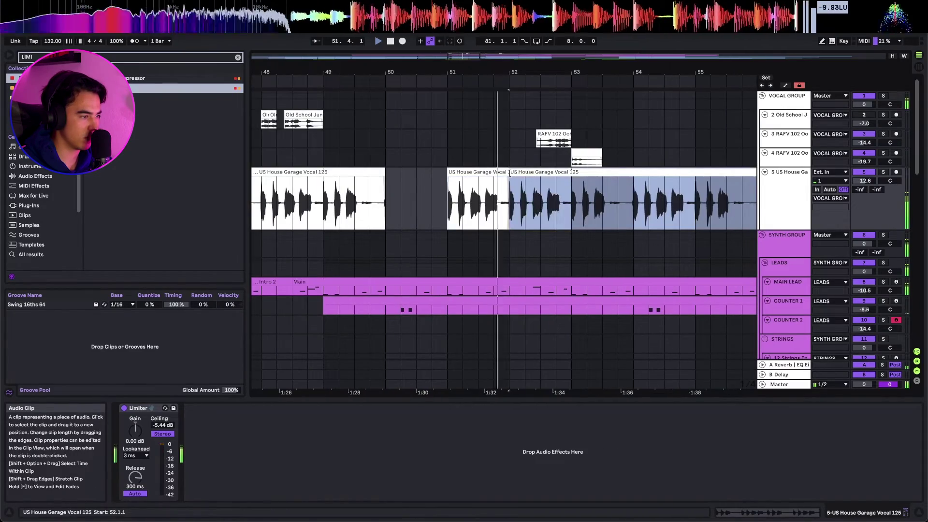
key(minus)
key(Delete)
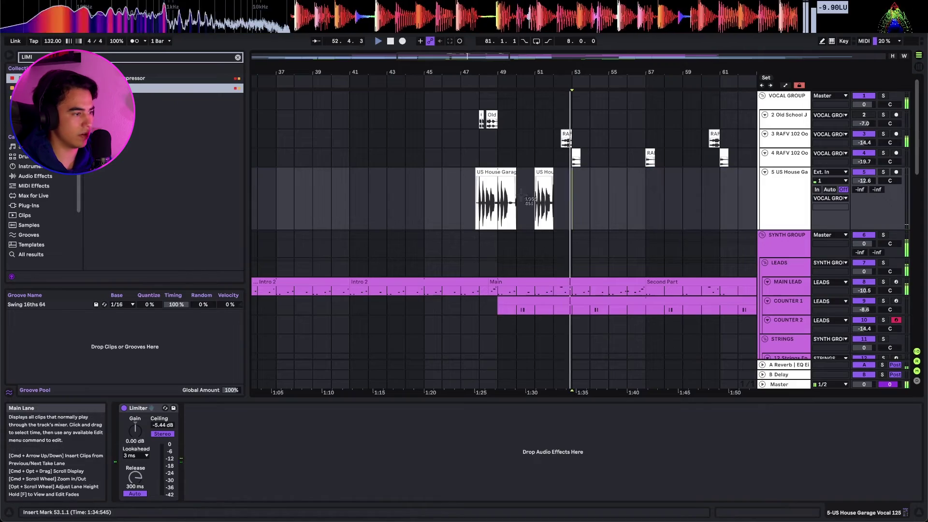
Duplicate the spaced vocal phrases repeatedly at two-bar intervals until they reach bar 97
drag(498, 197, 580, 197)
key(super+d)
key(minus)
key(super+d)
key(super+d)
key(super+d)
key(super+d)
key(super+d)
key(super+d)
key(super+d)
key(super+d)
key(super+d)
key(super+d)
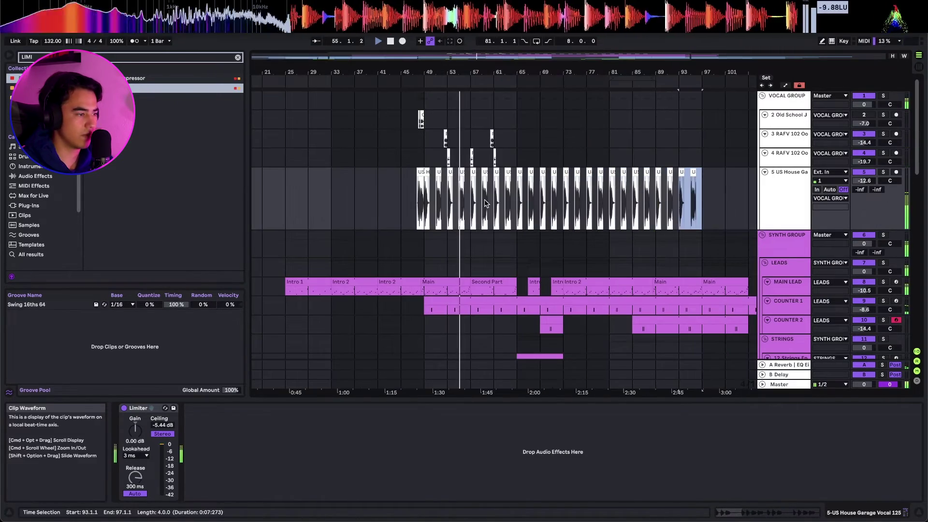
Trim the first vocal clip to start at bar 49 and insert a new audio track below the vocal track
key(h)
scroll(442, 175, up, 5)
click(391, 171)
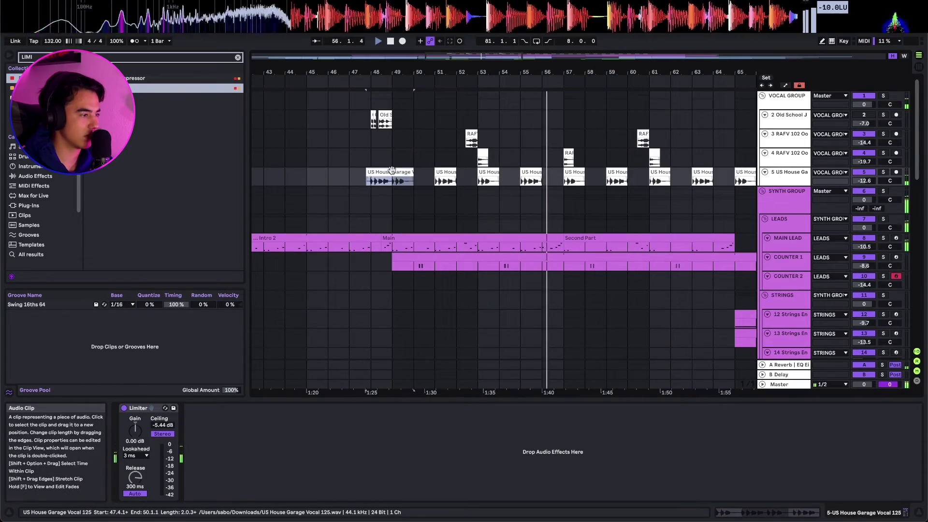
scroll(394, 172, down, 3)
key(h)
click(779, 190)
key(super+t)
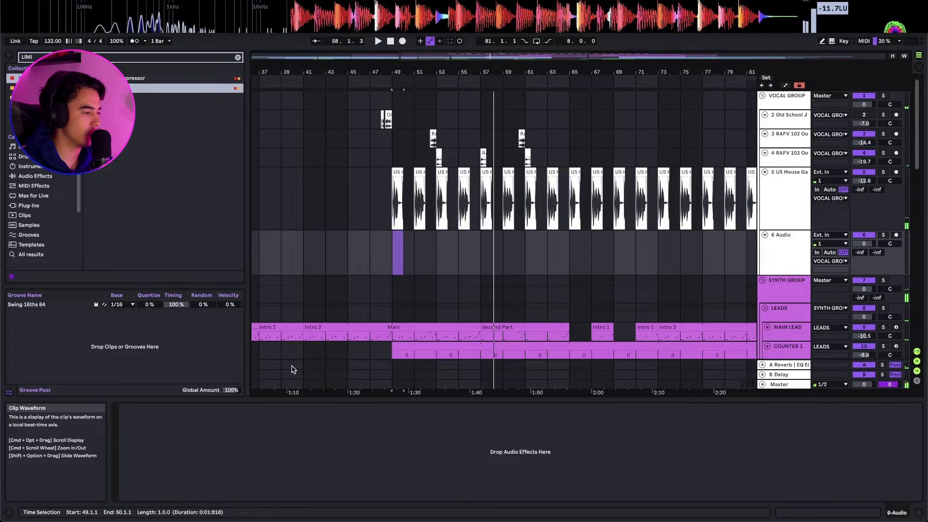
Switch to Loopcloud, preview the FeelTheGroove and FreeMind vocals, and buy US_USHG_Vocal_125_FreeMind.wav
key(super+Tab)
scroll(306, 368, down, 3)
click(276, 348)
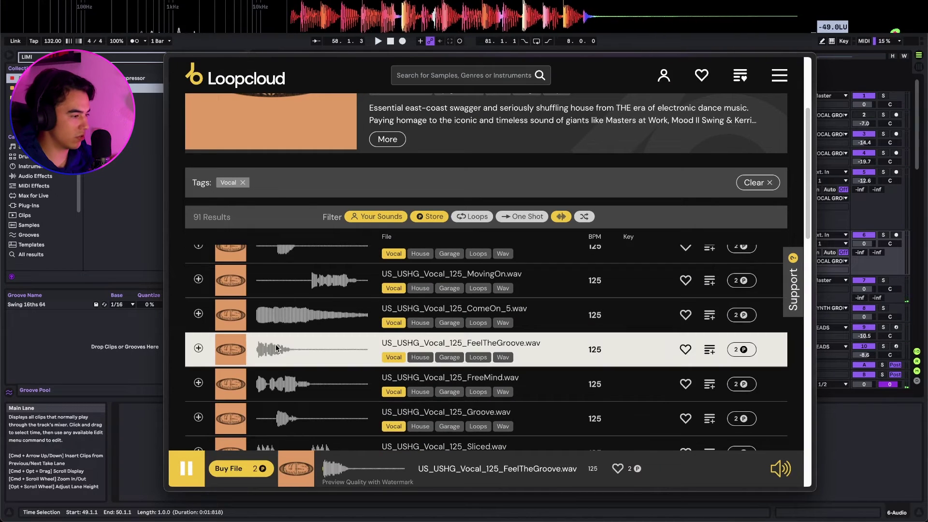
click(274, 386)
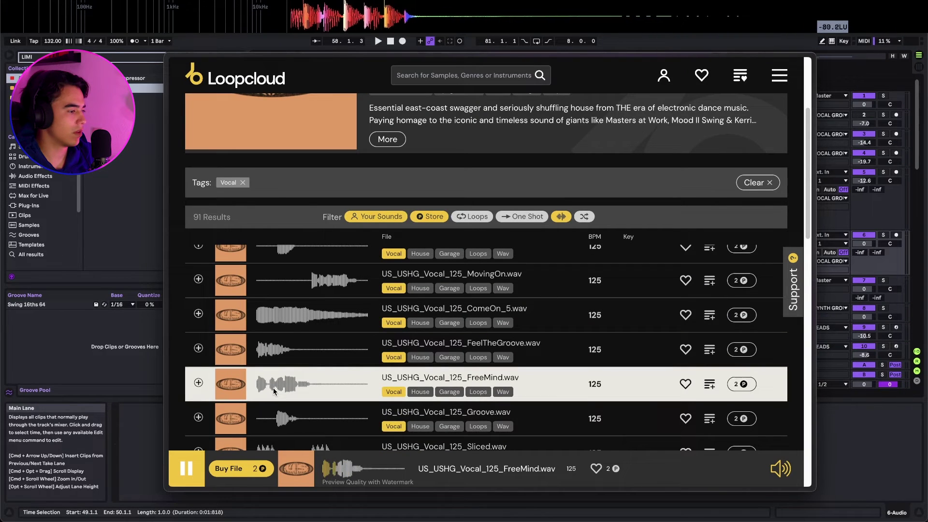
click(741, 383)
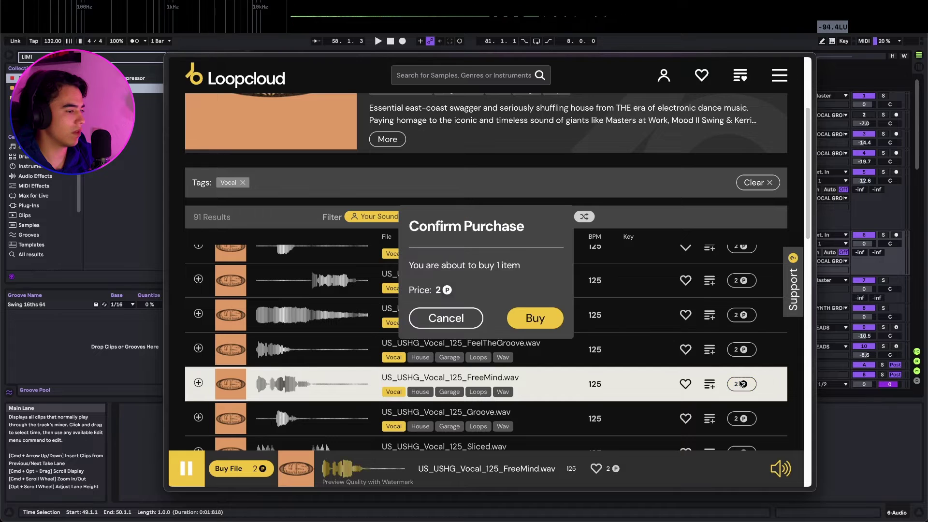
click(517, 332)
click(511, 329)
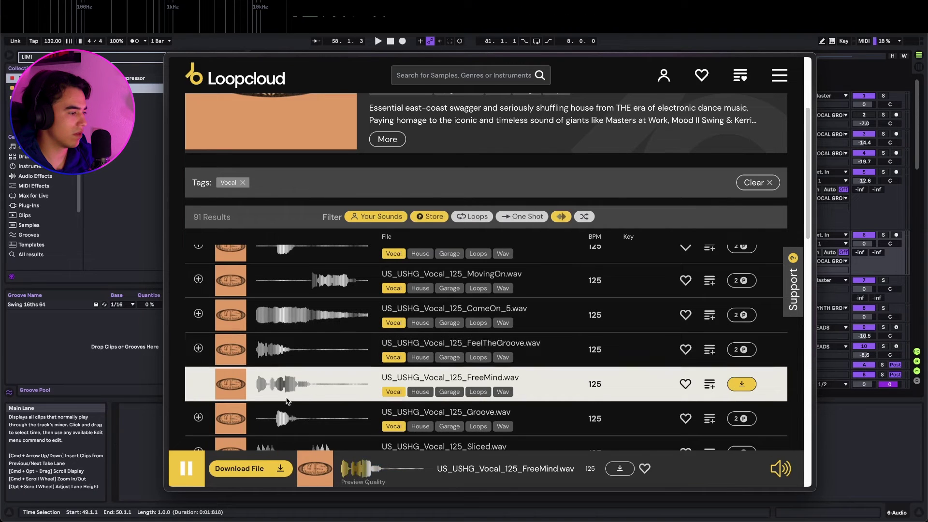
Preview another vocal sample further down the Loopcloud results
scroll(269, 435, down, 1)
click(270, 438)
scroll(273, 440, down, 2)
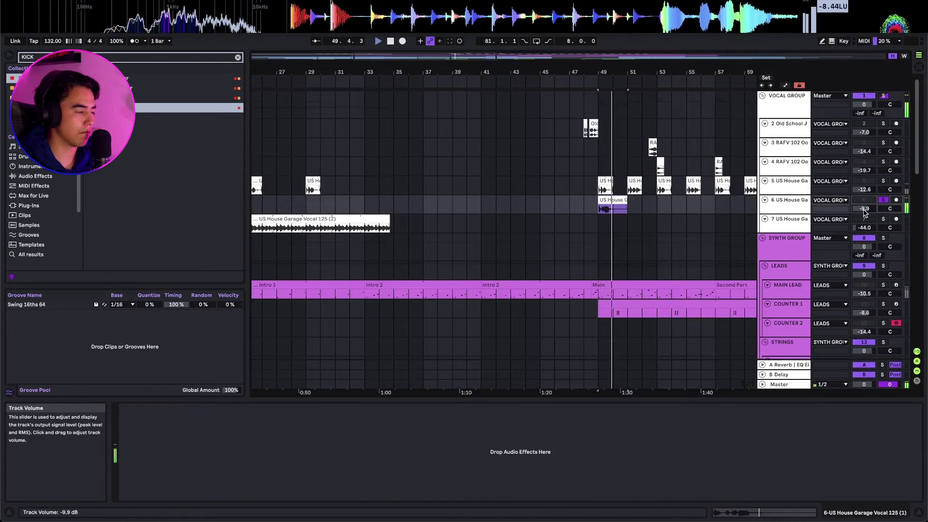
Set the US House Garage Vocal 125 (1) clip's warp mode to Complex Pro and raise its Envelope value
key(shift+Tab)
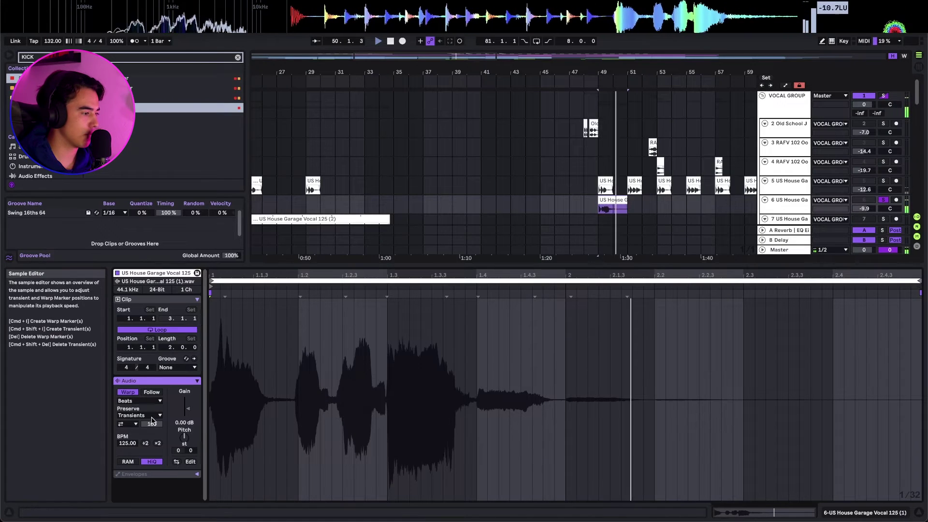
click(140, 401)
click(140, 400)
click(138, 447)
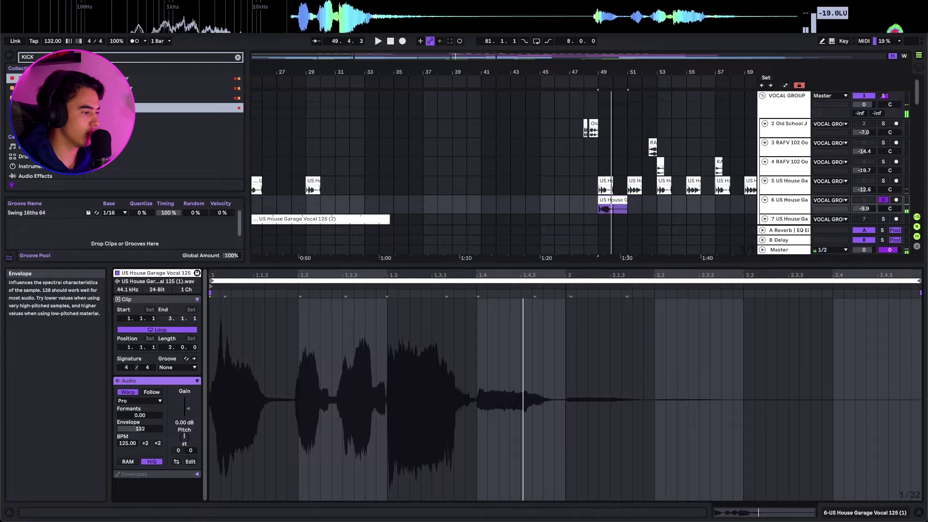
drag(140, 429, 140, 387)
Move the US House Garage Vocal 125 (1) clip one bar earlier to 48.1.1 and play it from bar 47
key(shift+Tab)
key(space)
scroll(588, 204, up, 8)
drag(700, 201, 625, 202)
click(526, 204)
key(space)
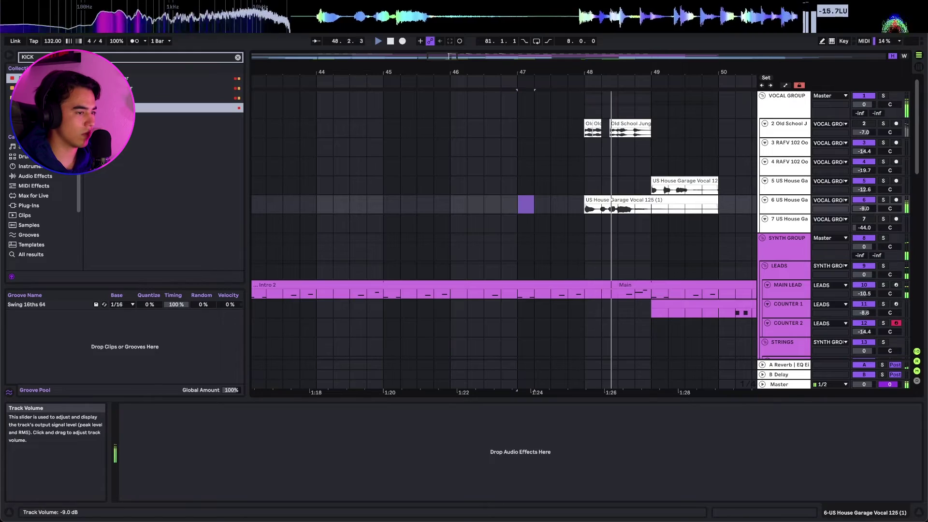
Balance the two House Garage vocals, with track 5 at -9.4 dB and track 6 at -9.6 dB
drag(740, 218, 491, 201)
click(417, 200)
scroll(416, 199, up, 3)
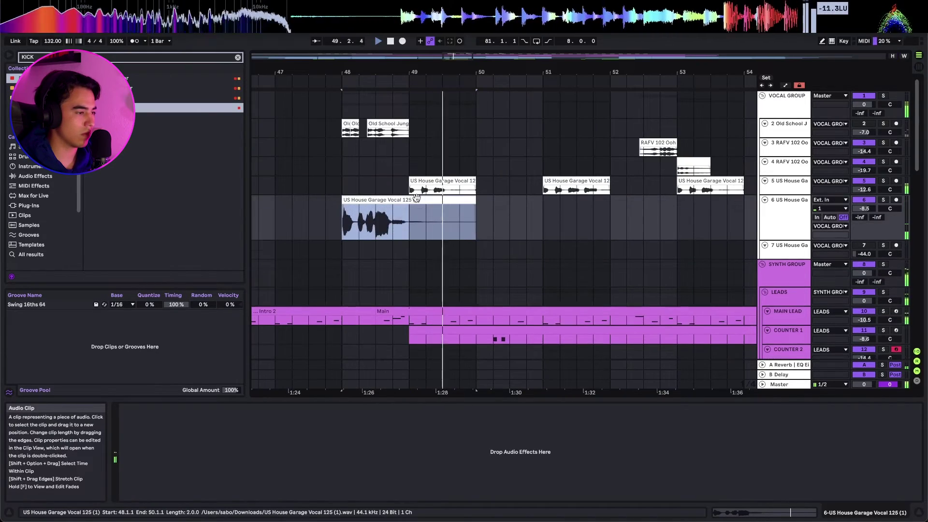
drag(869, 208, 864, 210)
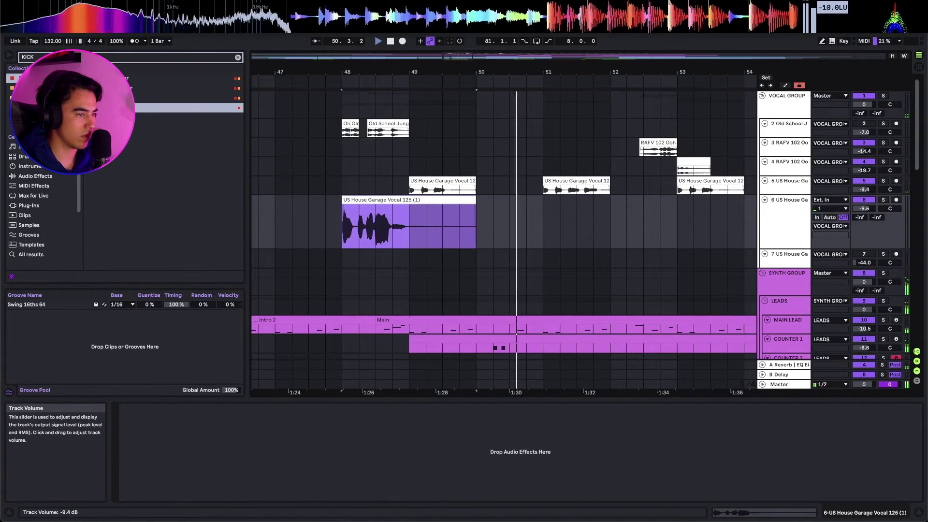